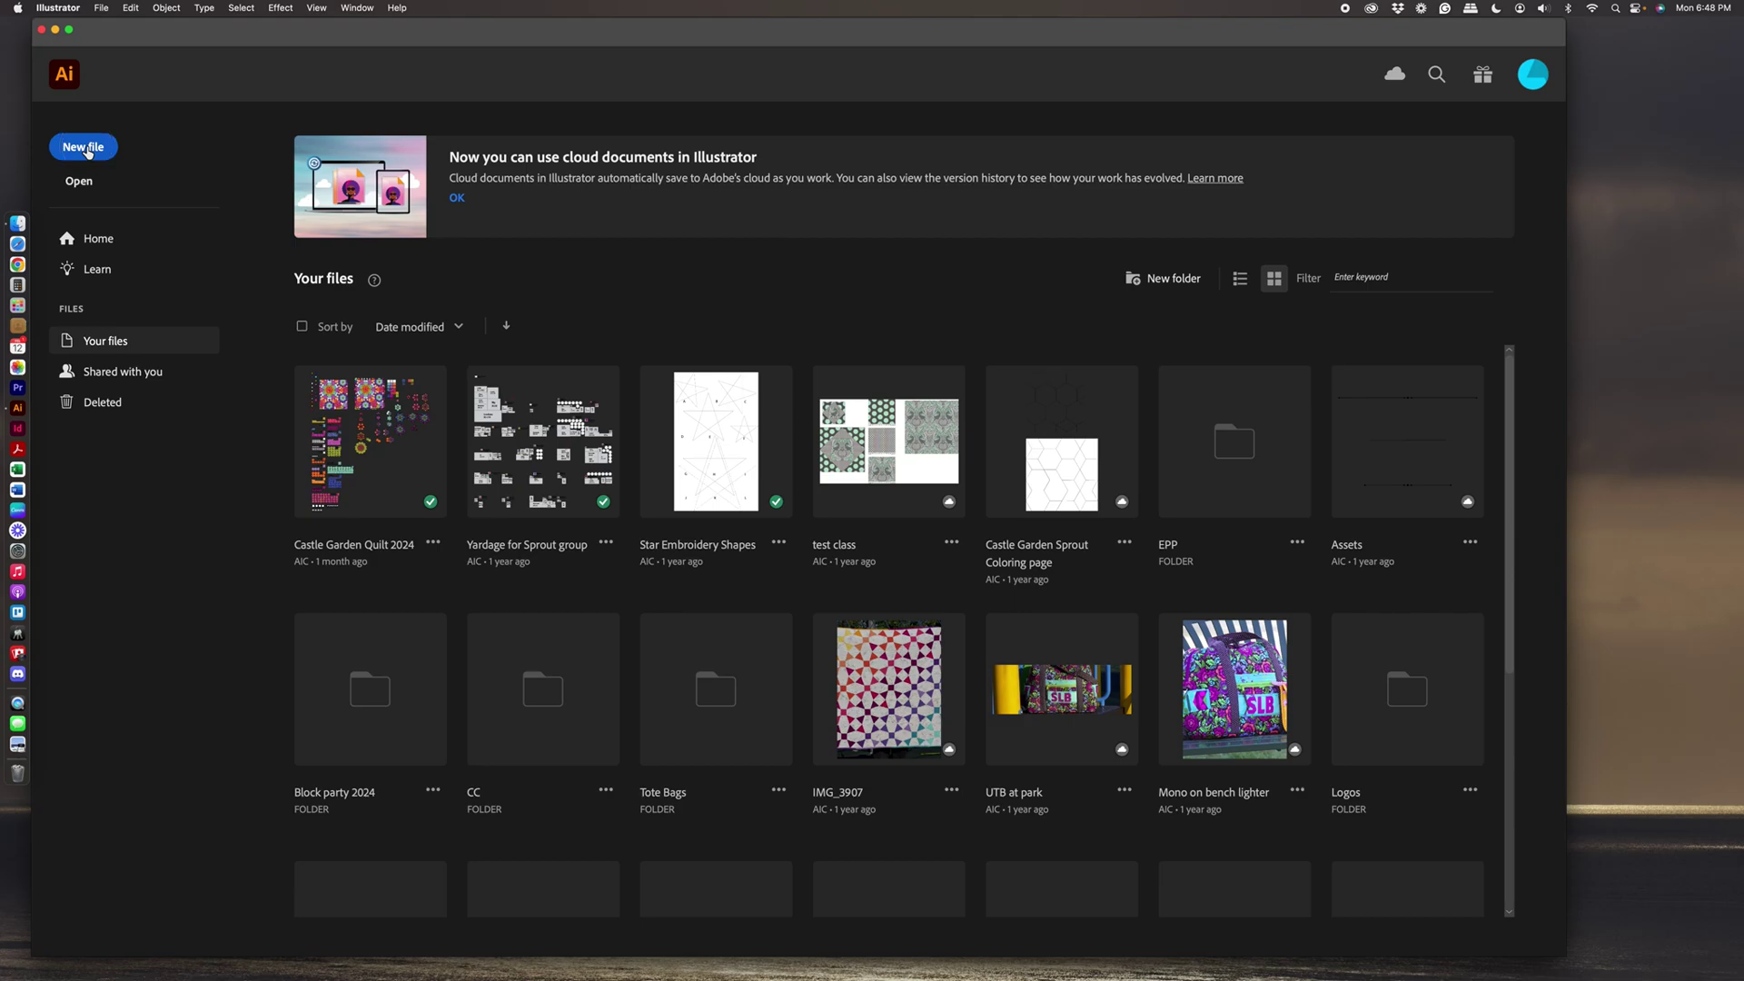
# Start a new document and name it Test Practice.
pyautogui.moveTo(555, 95); pyautogui.dragTo(738, 89)
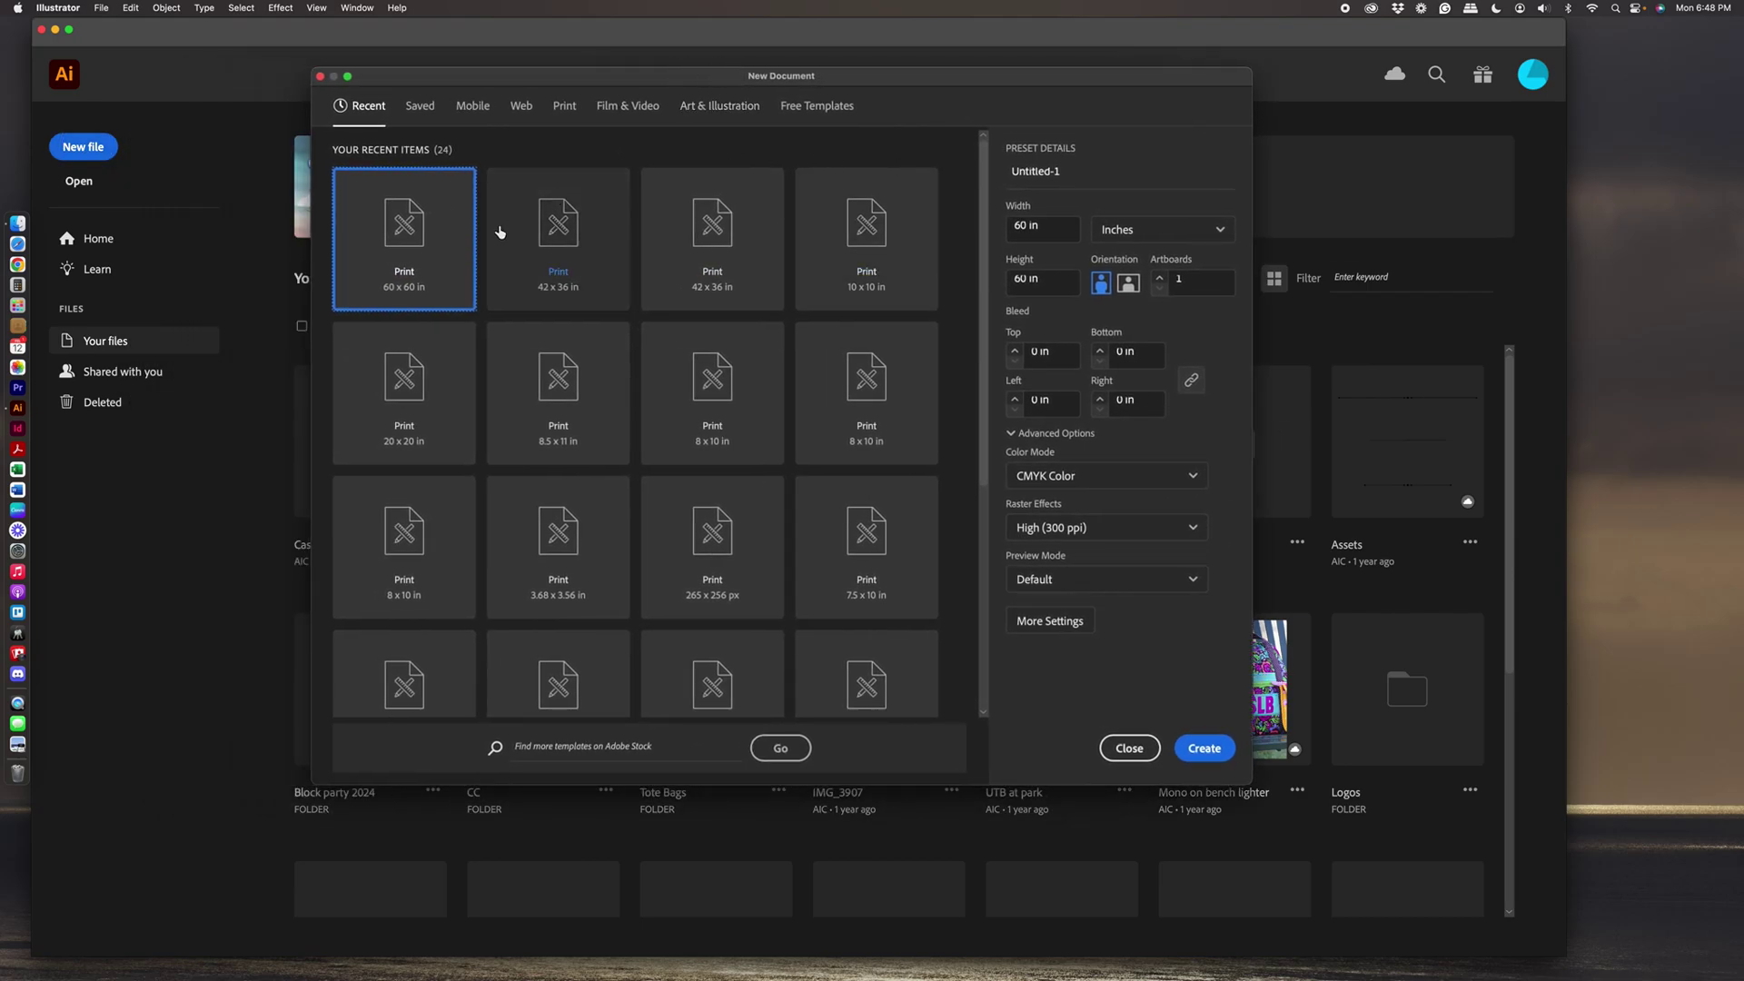
pyautogui.click(1024, 174)
pyautogui.moveTo(1023, 174); pyautogui.dragTo(1003, 177)
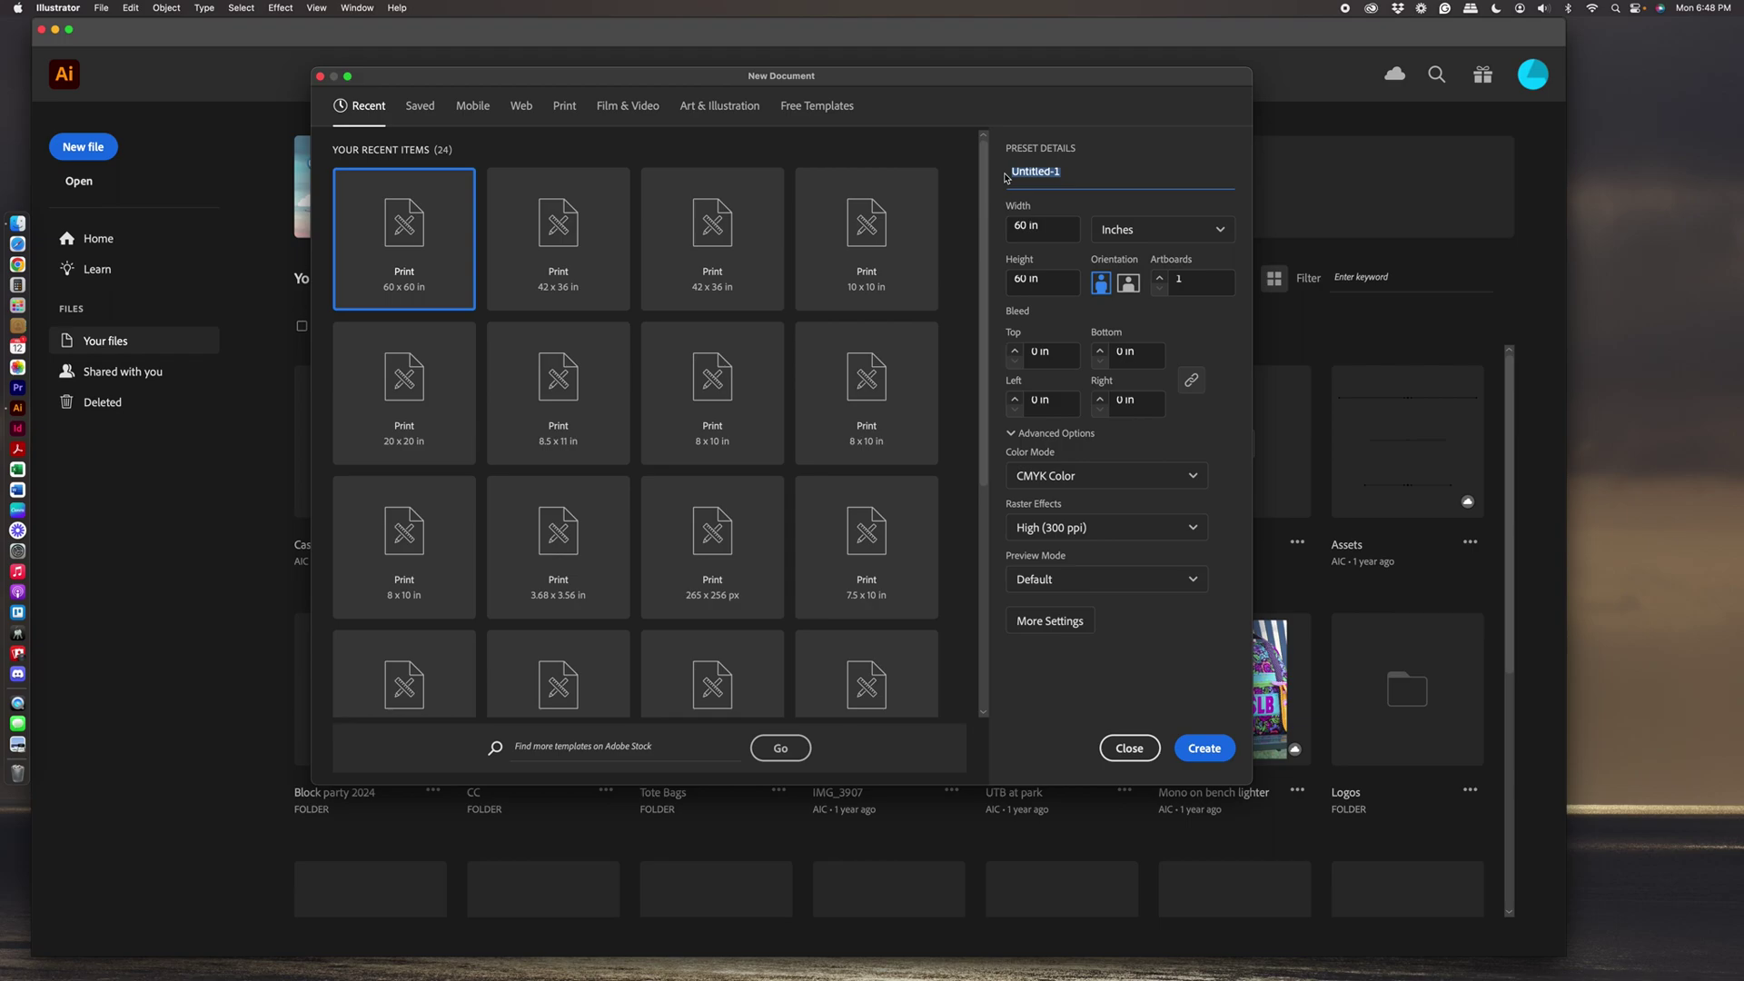
pyautogui.write('Test Practice')
# Switch the new document's units to pixels and set its width and height to 60 px.
pyautogui.click(1131, 234)
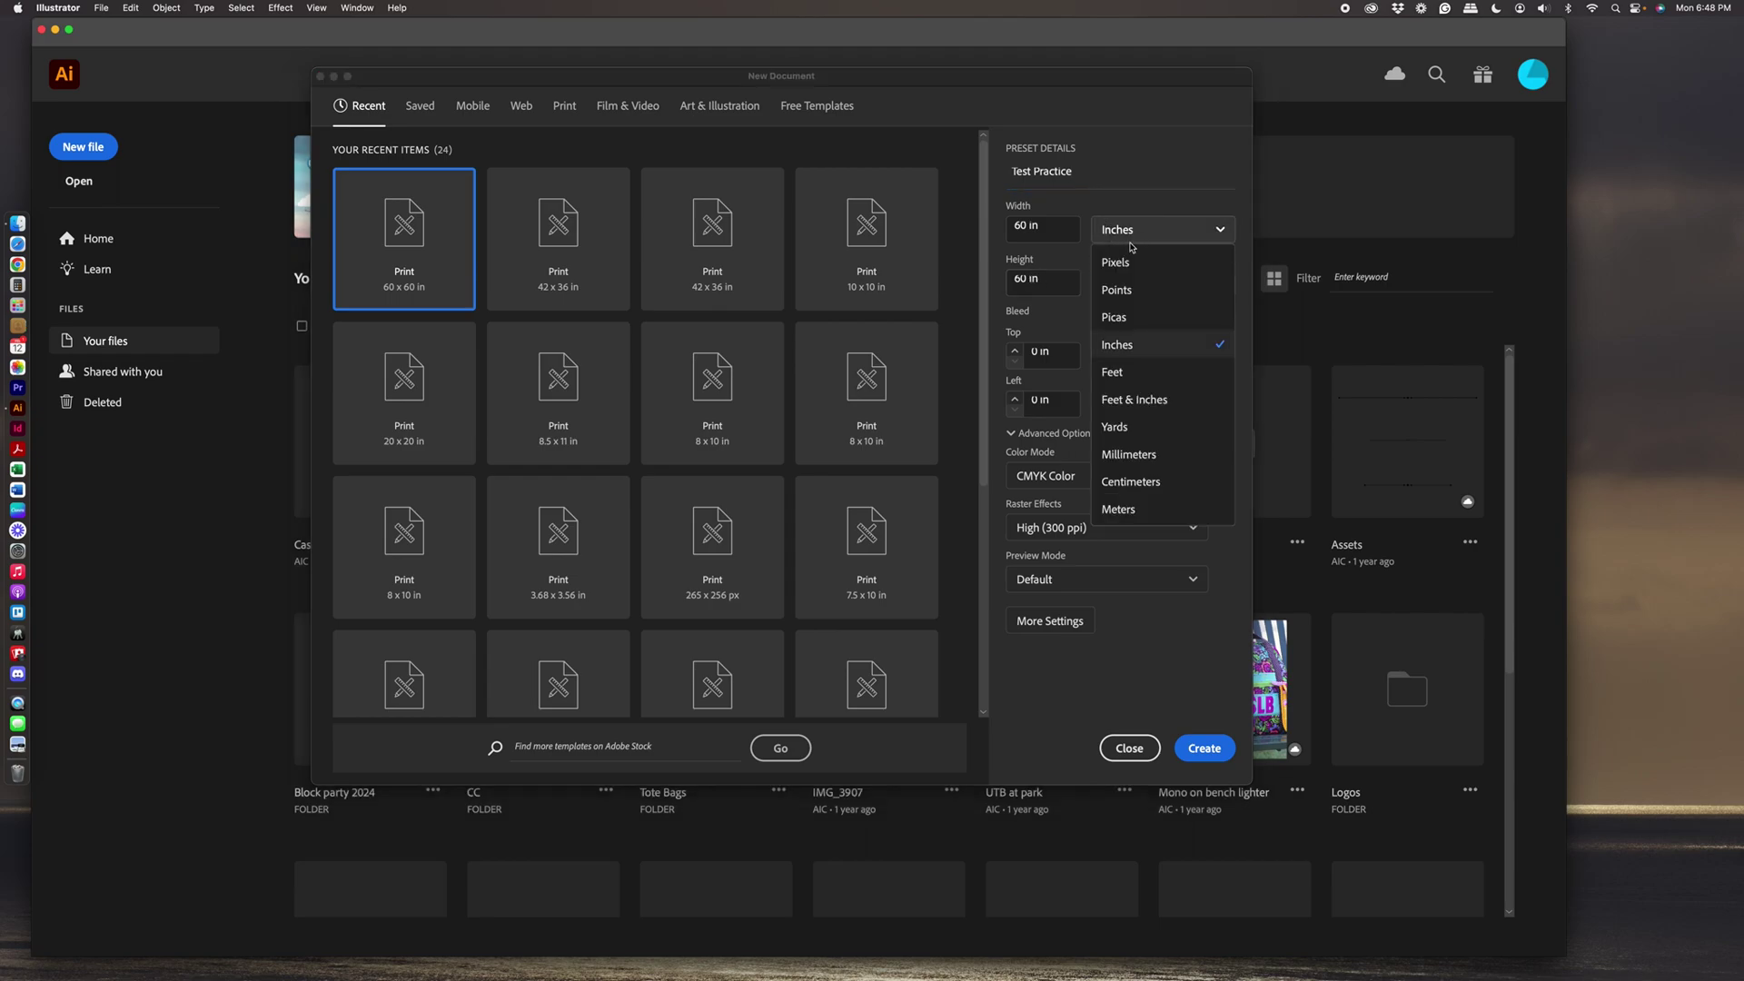
pyautogui.click(1122, 247)
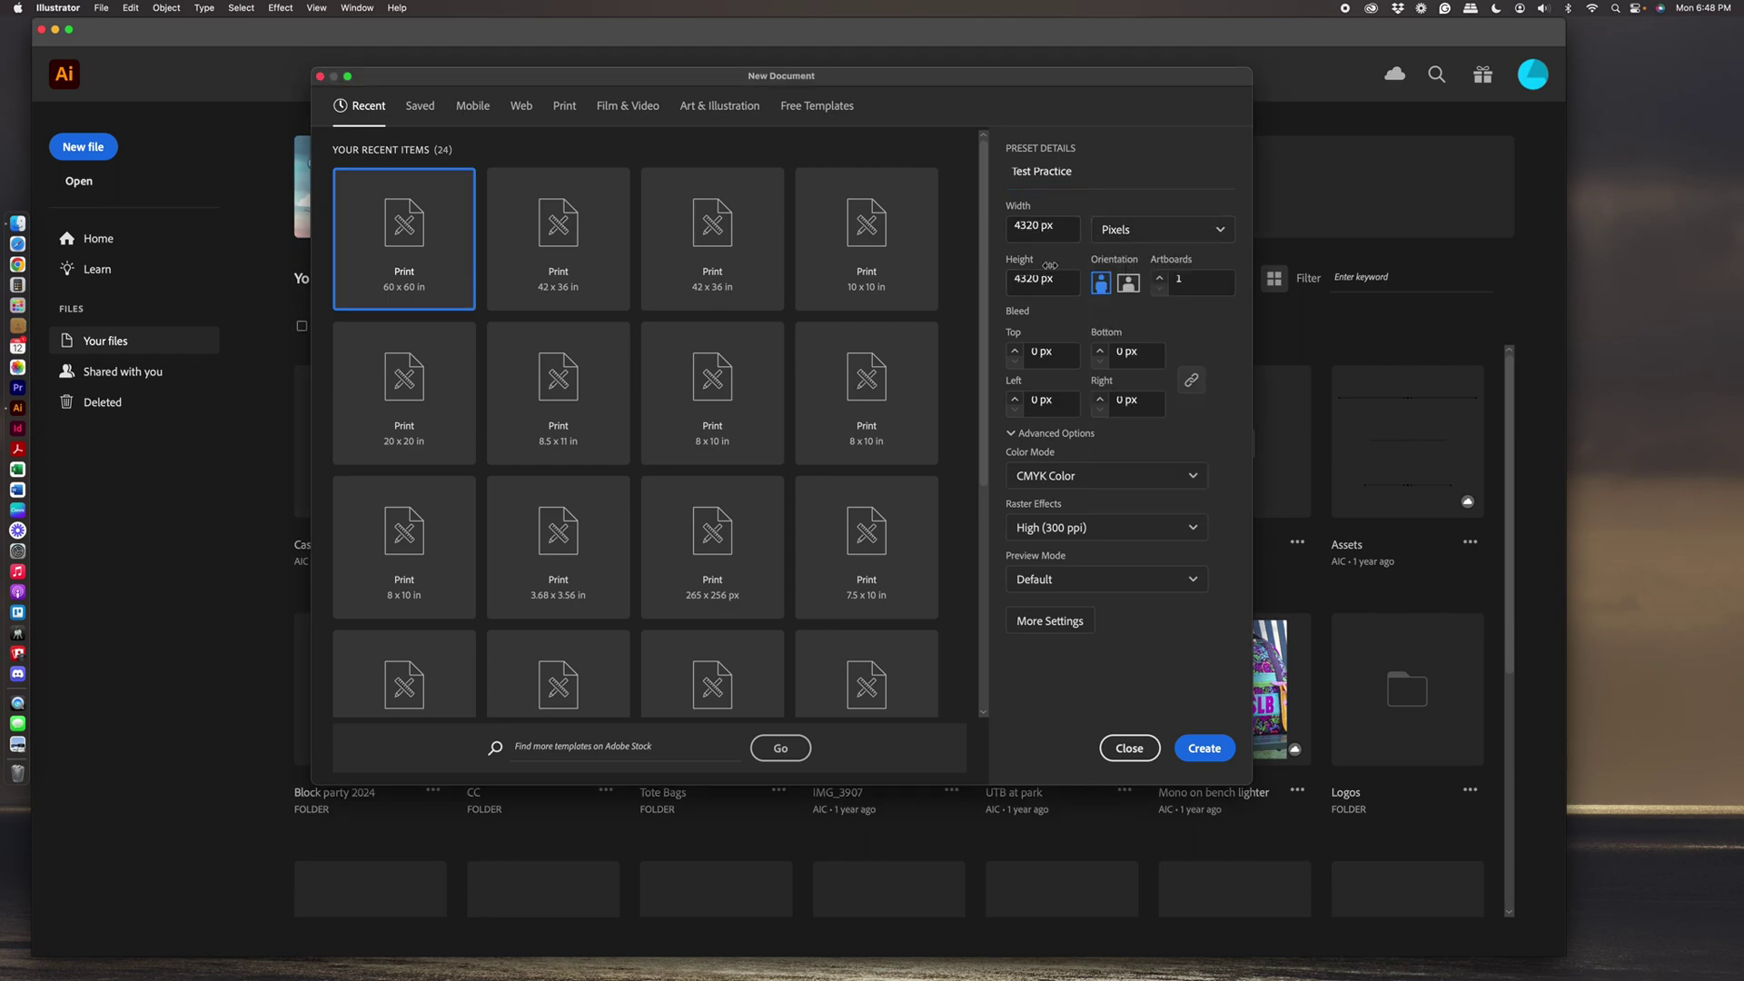
pyautogui.moveTo(1057, 225); pyautogui.dragTo(959, 216)
pyautogui.write('60')
pyautogui.press('Tab')
pyautogui.write('60')
pyautogui.press('Tab')
# Change the document units to inches and set both width and height to 60 in.
pyautogui.click(1198, 233)
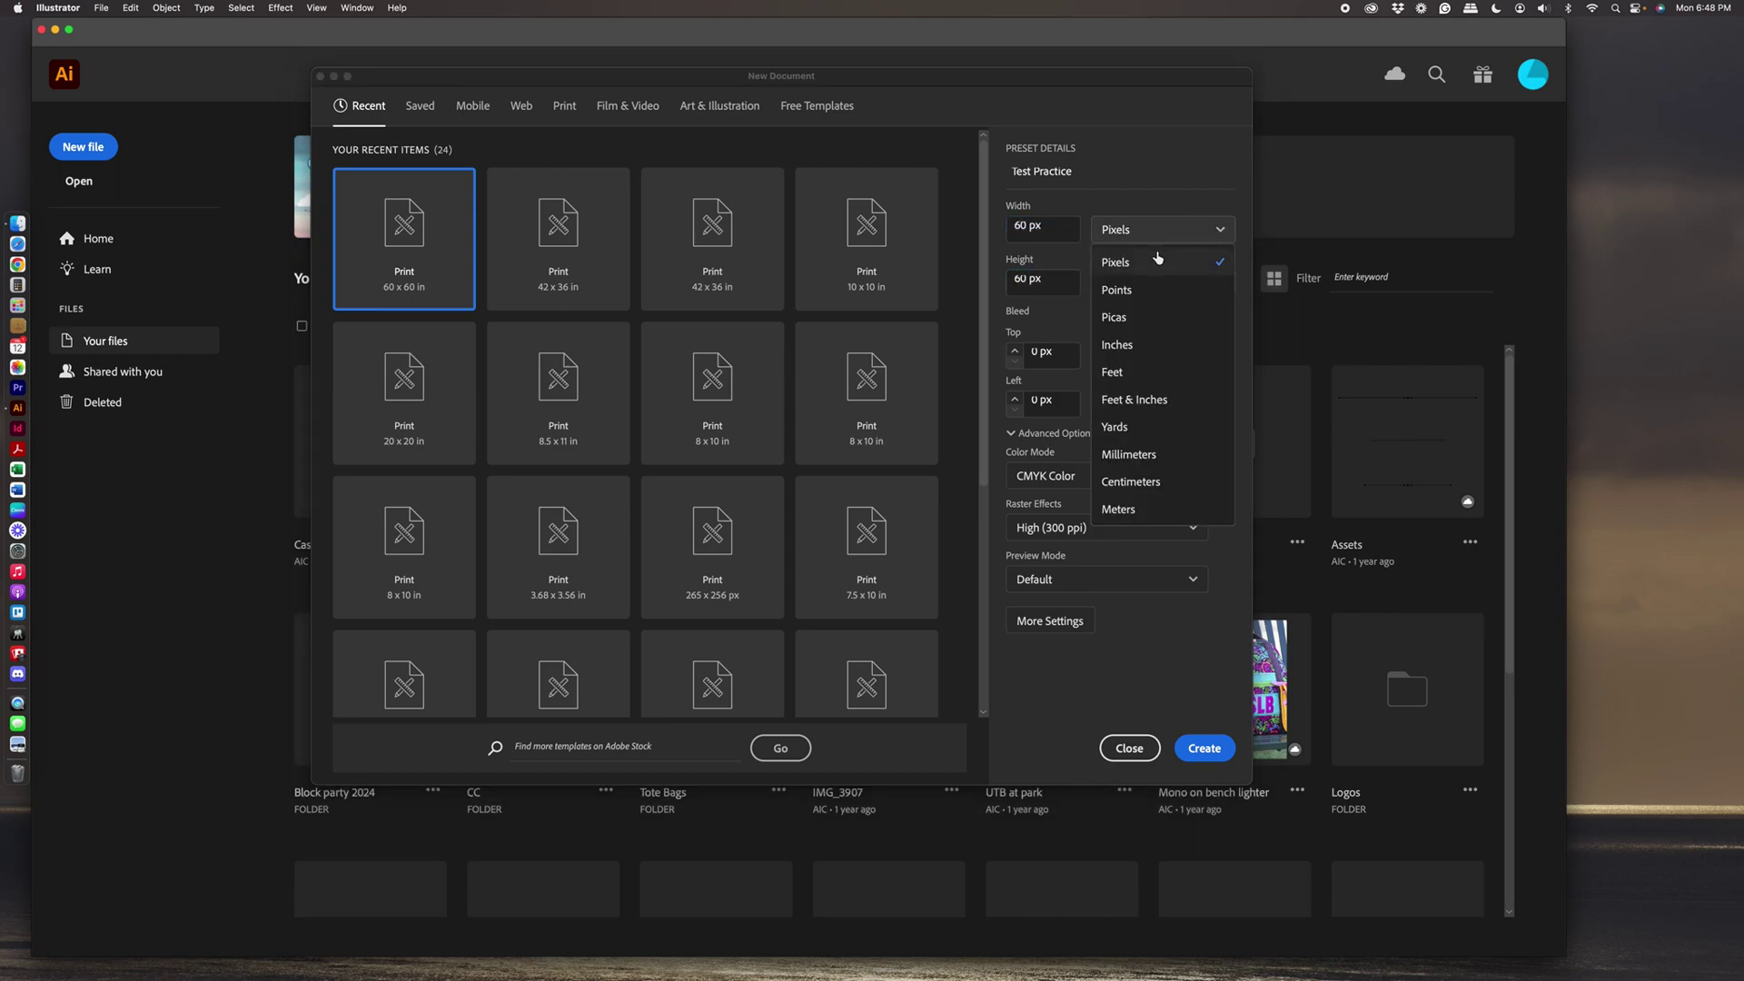
pyautogui.click(1208, 343)
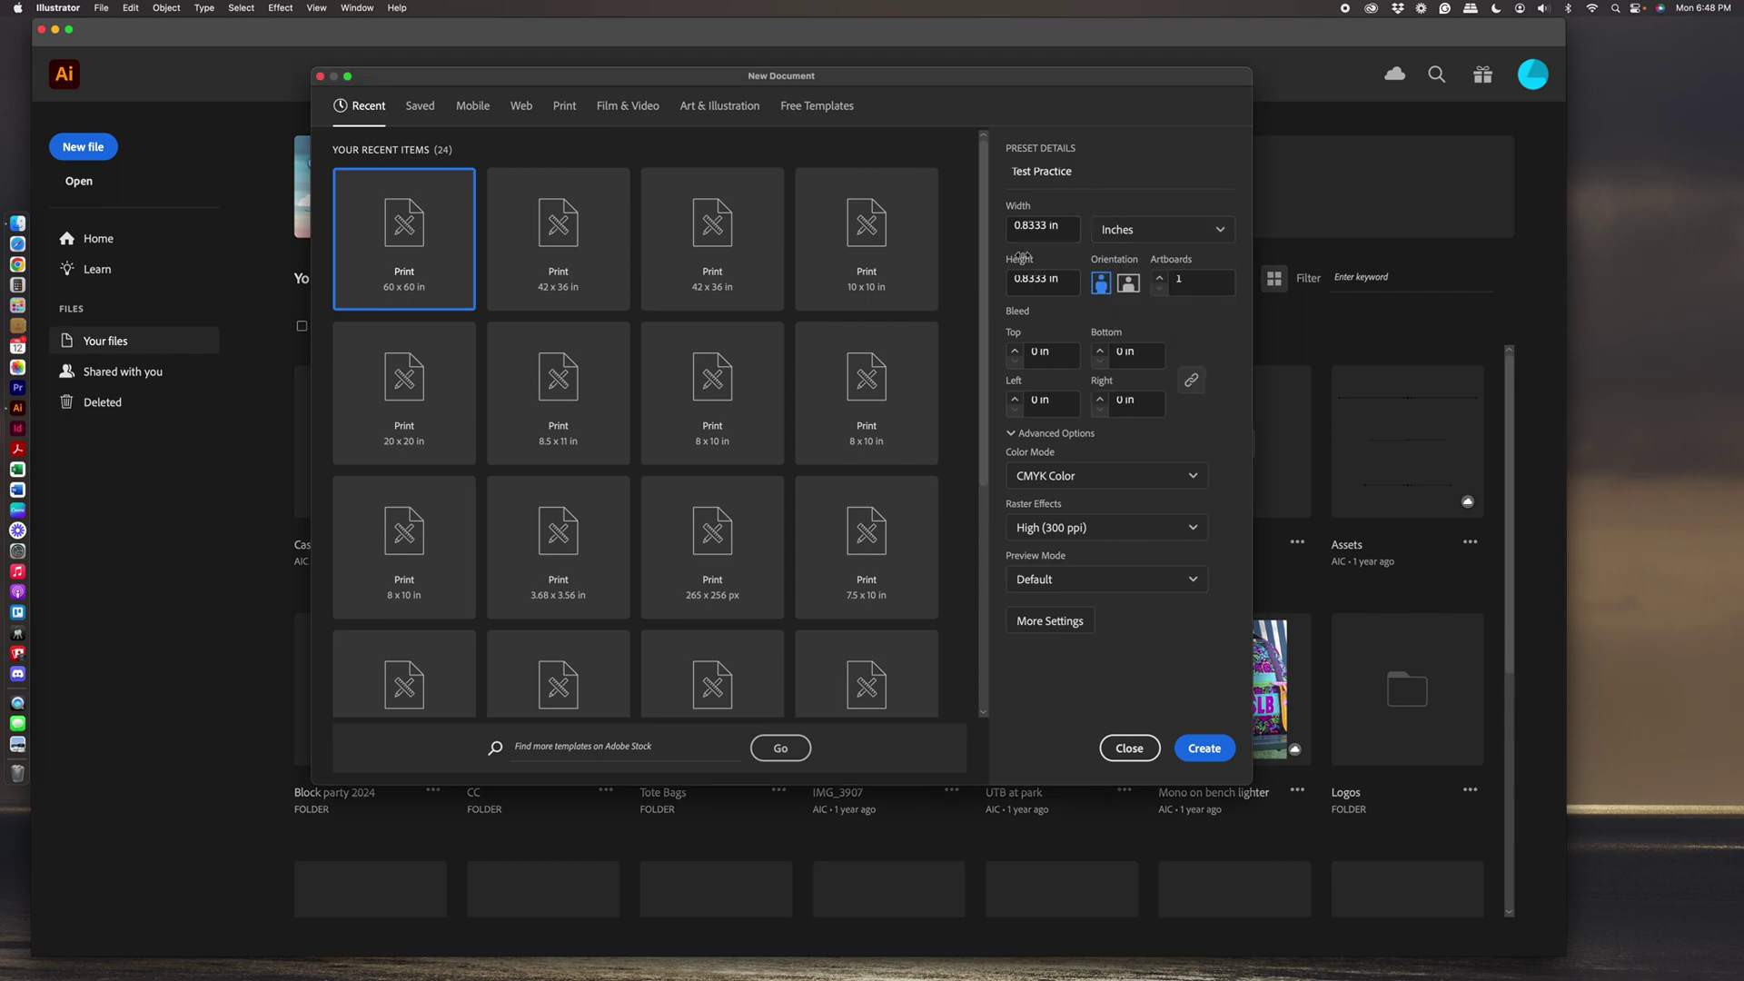
pyautogui.click(1064, 228)
pyautogui.write('60')
pyautogui.press('Tab')
pyautogui.write('60')
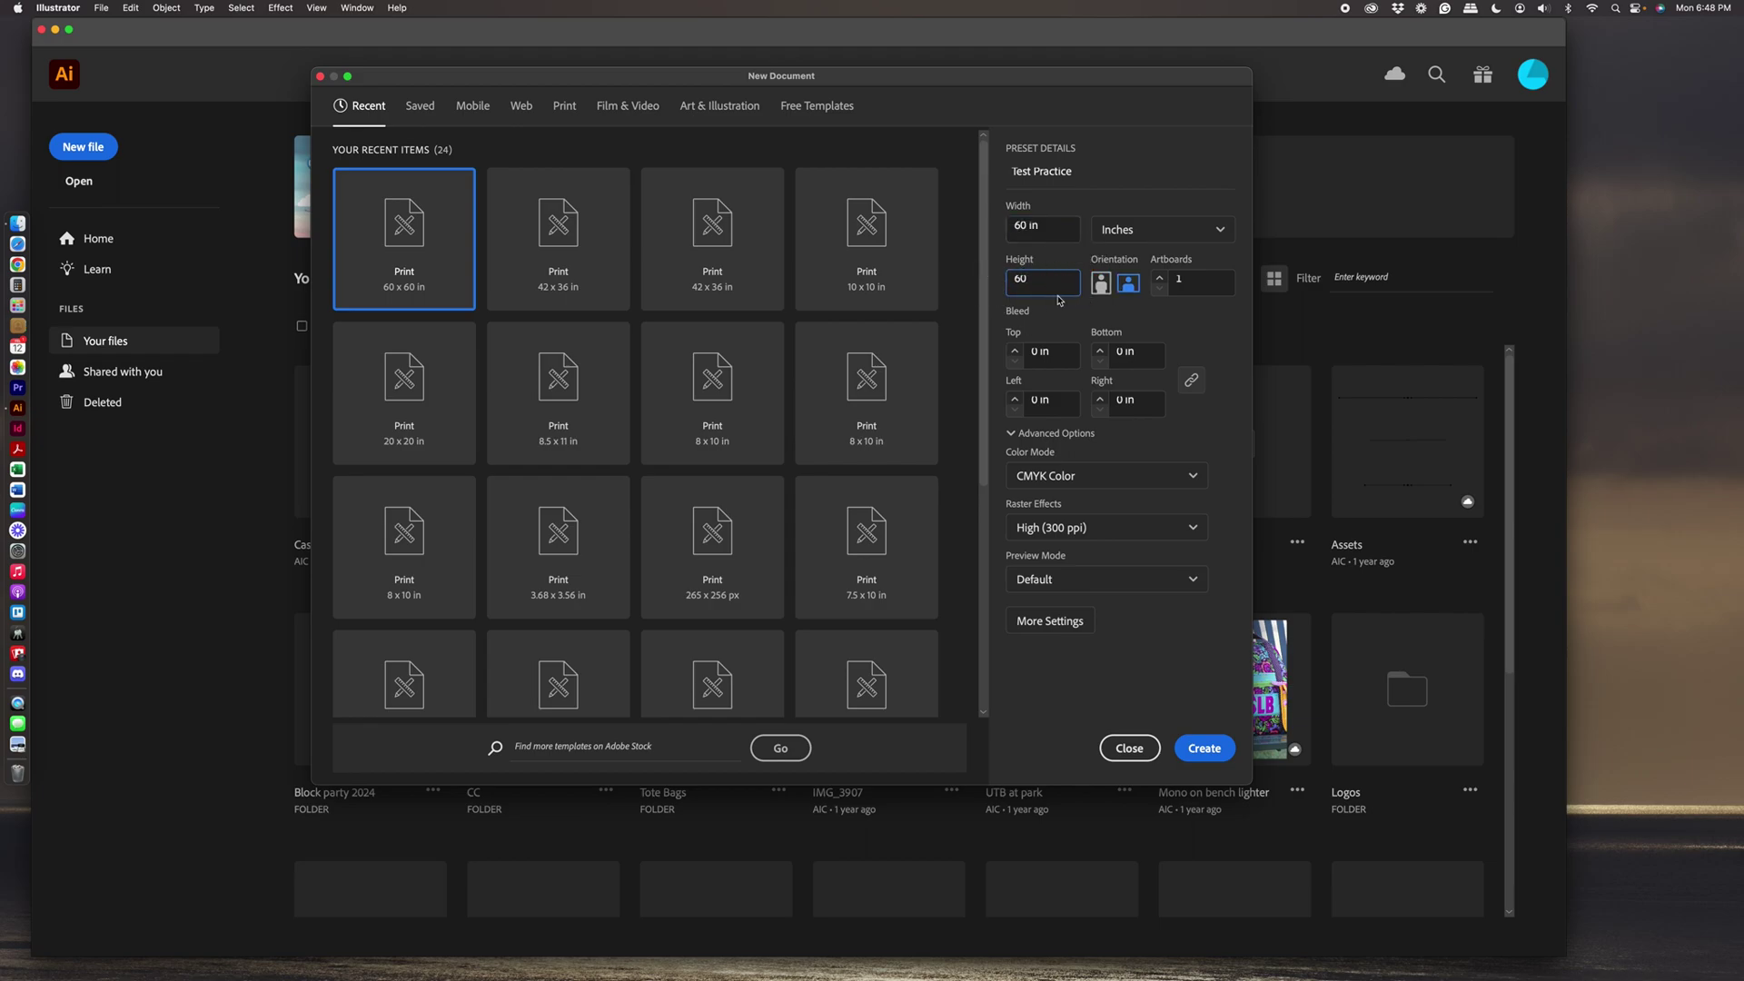
pyautogui.press('Tab')
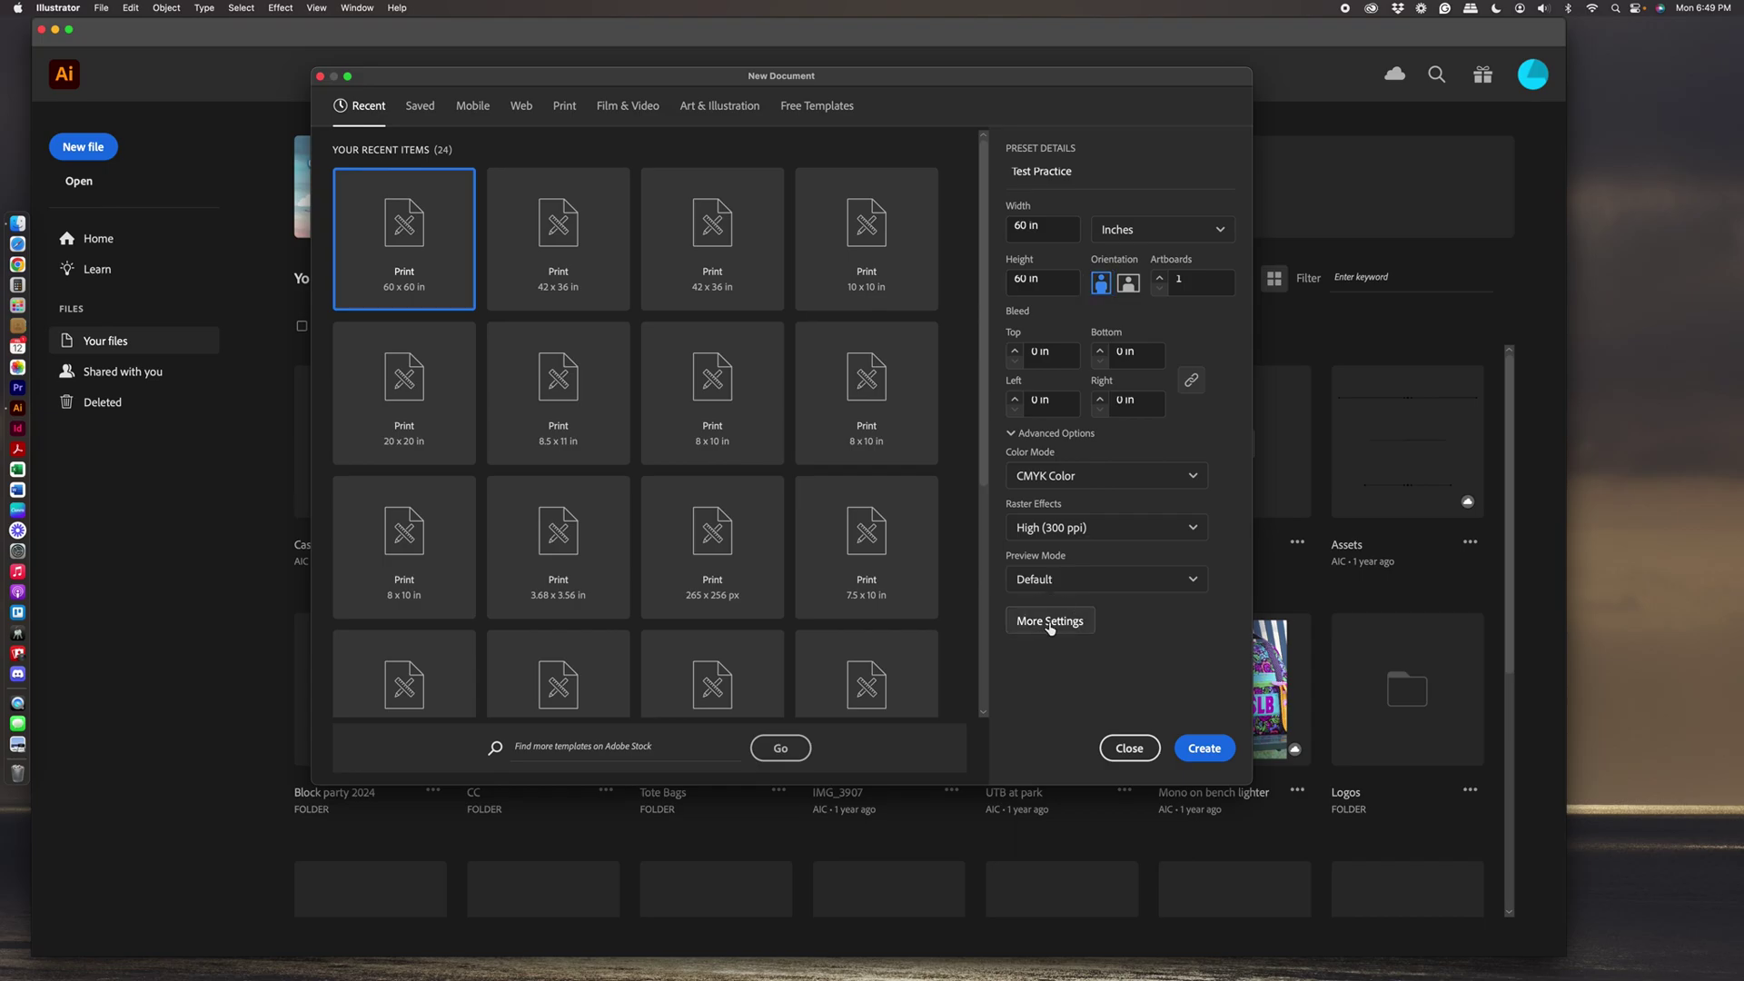
# Review the additional document settings without changing them, and create the Test Practice document.
pyautogui.click(1049, 623)
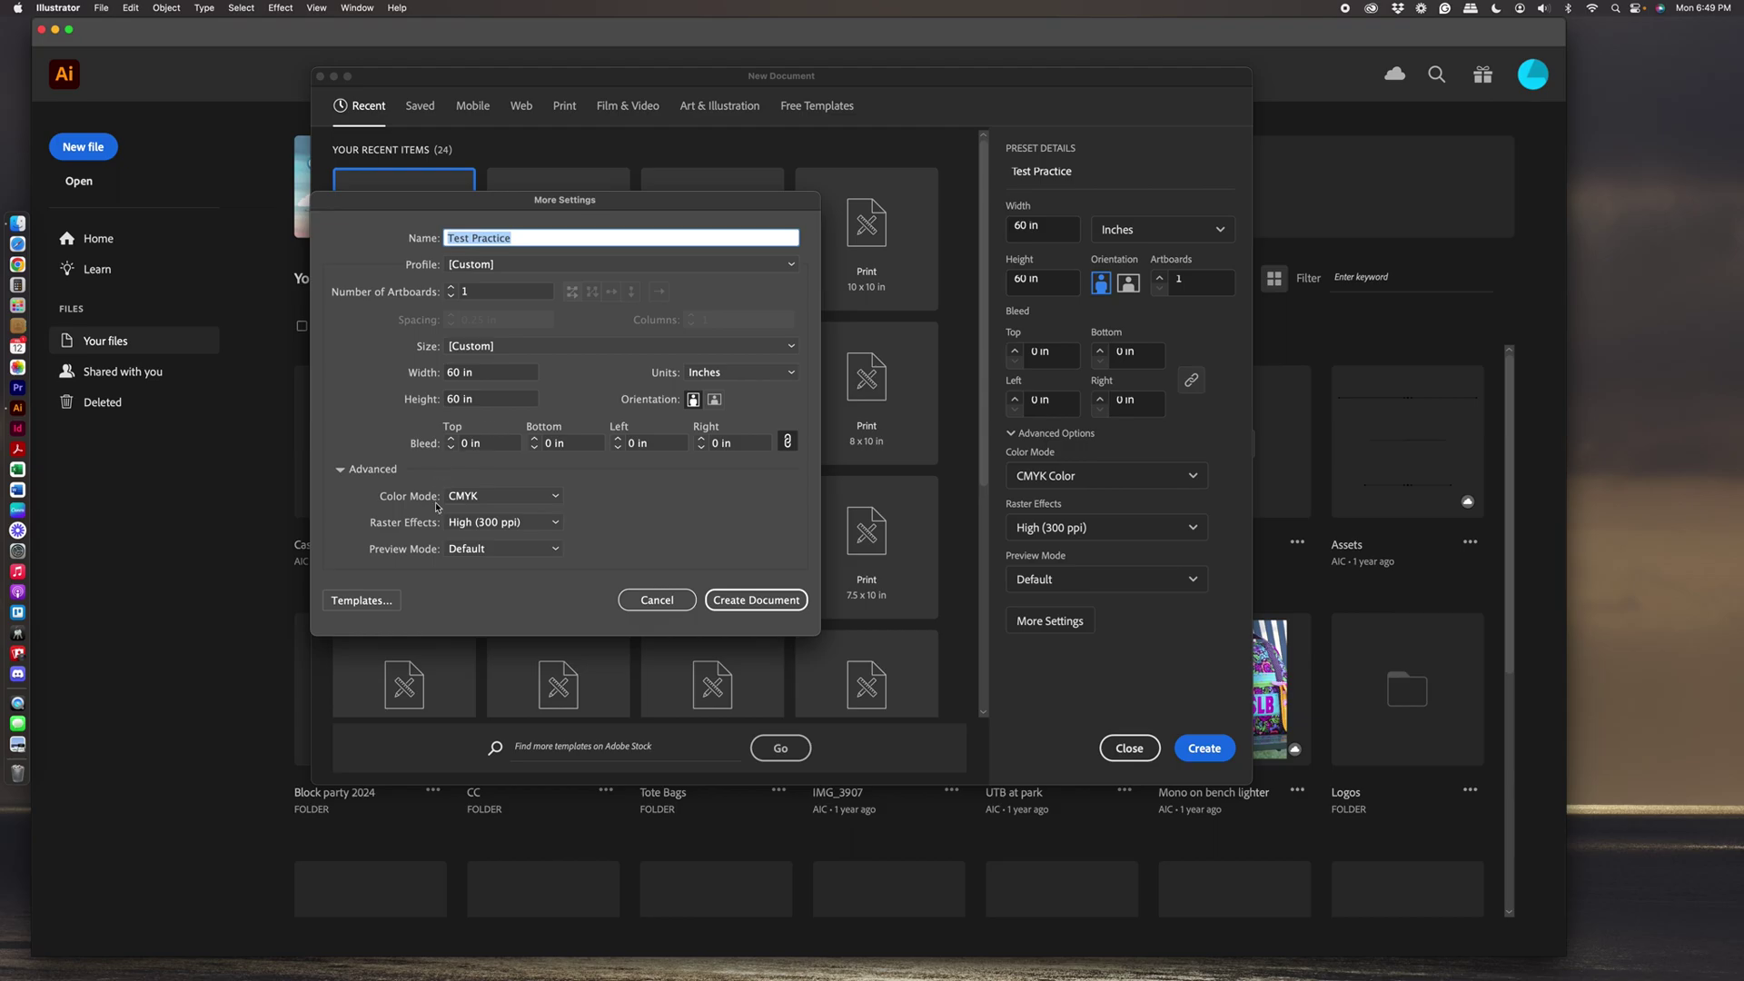
pyautogui.click(669, 603)
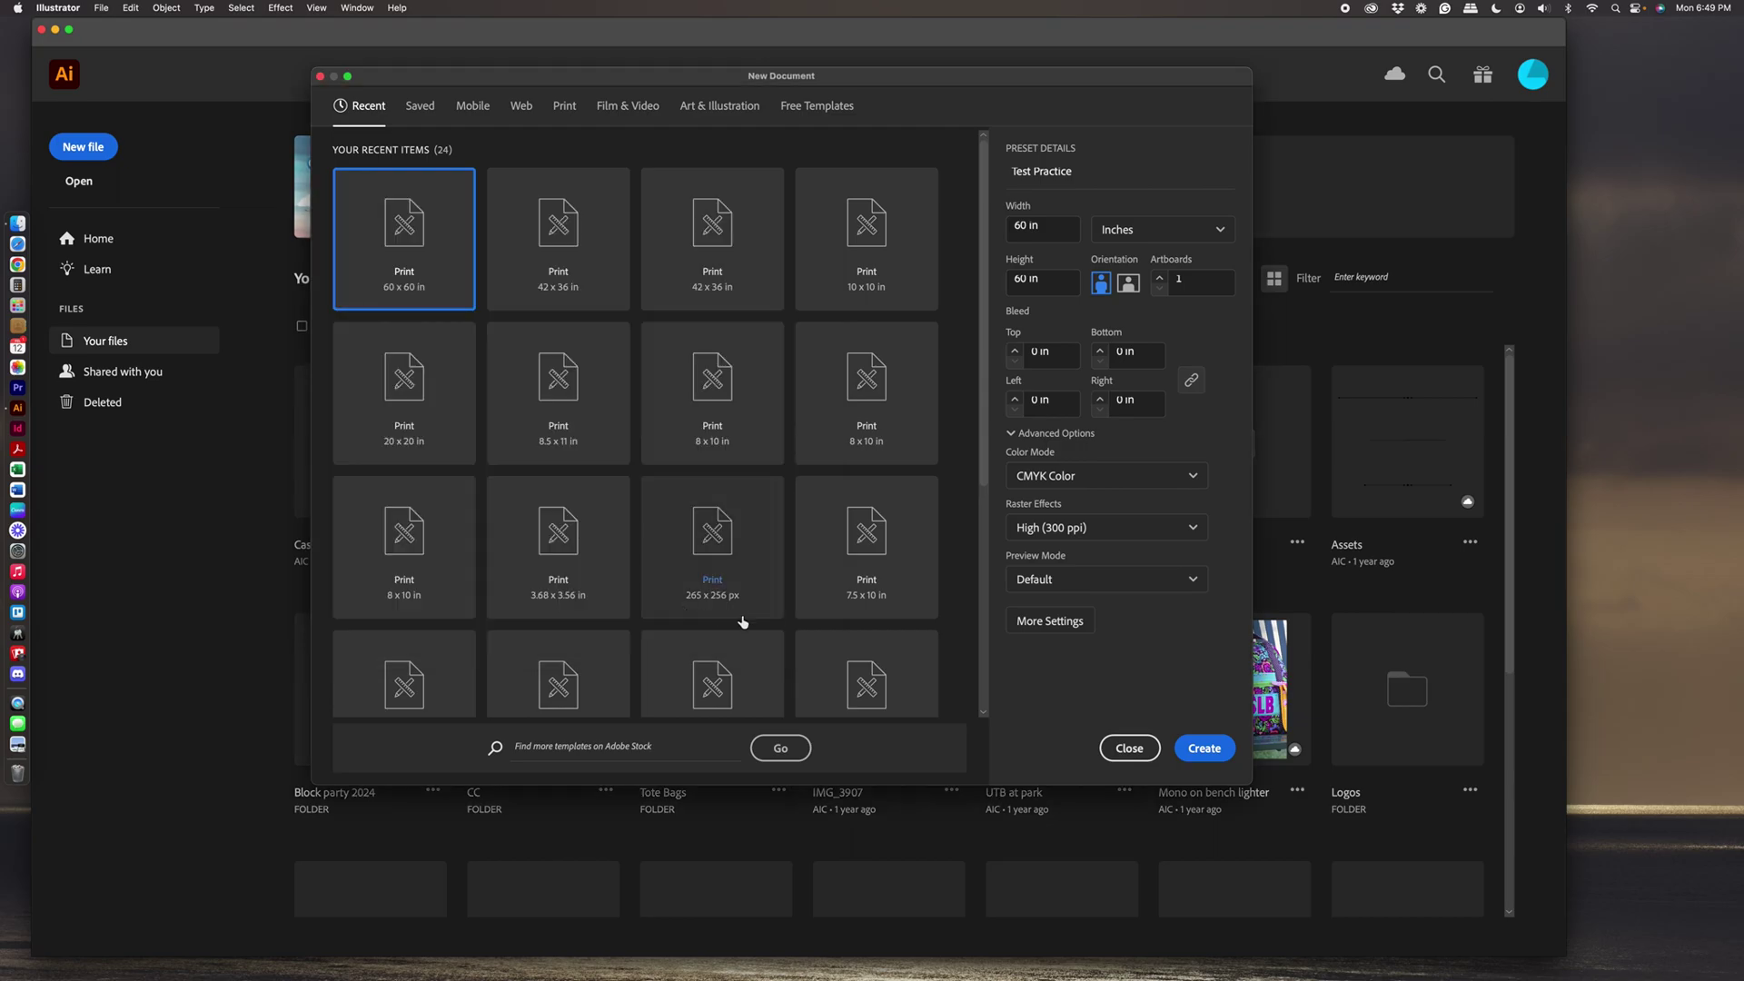
pyautogui.click(1206, 748)
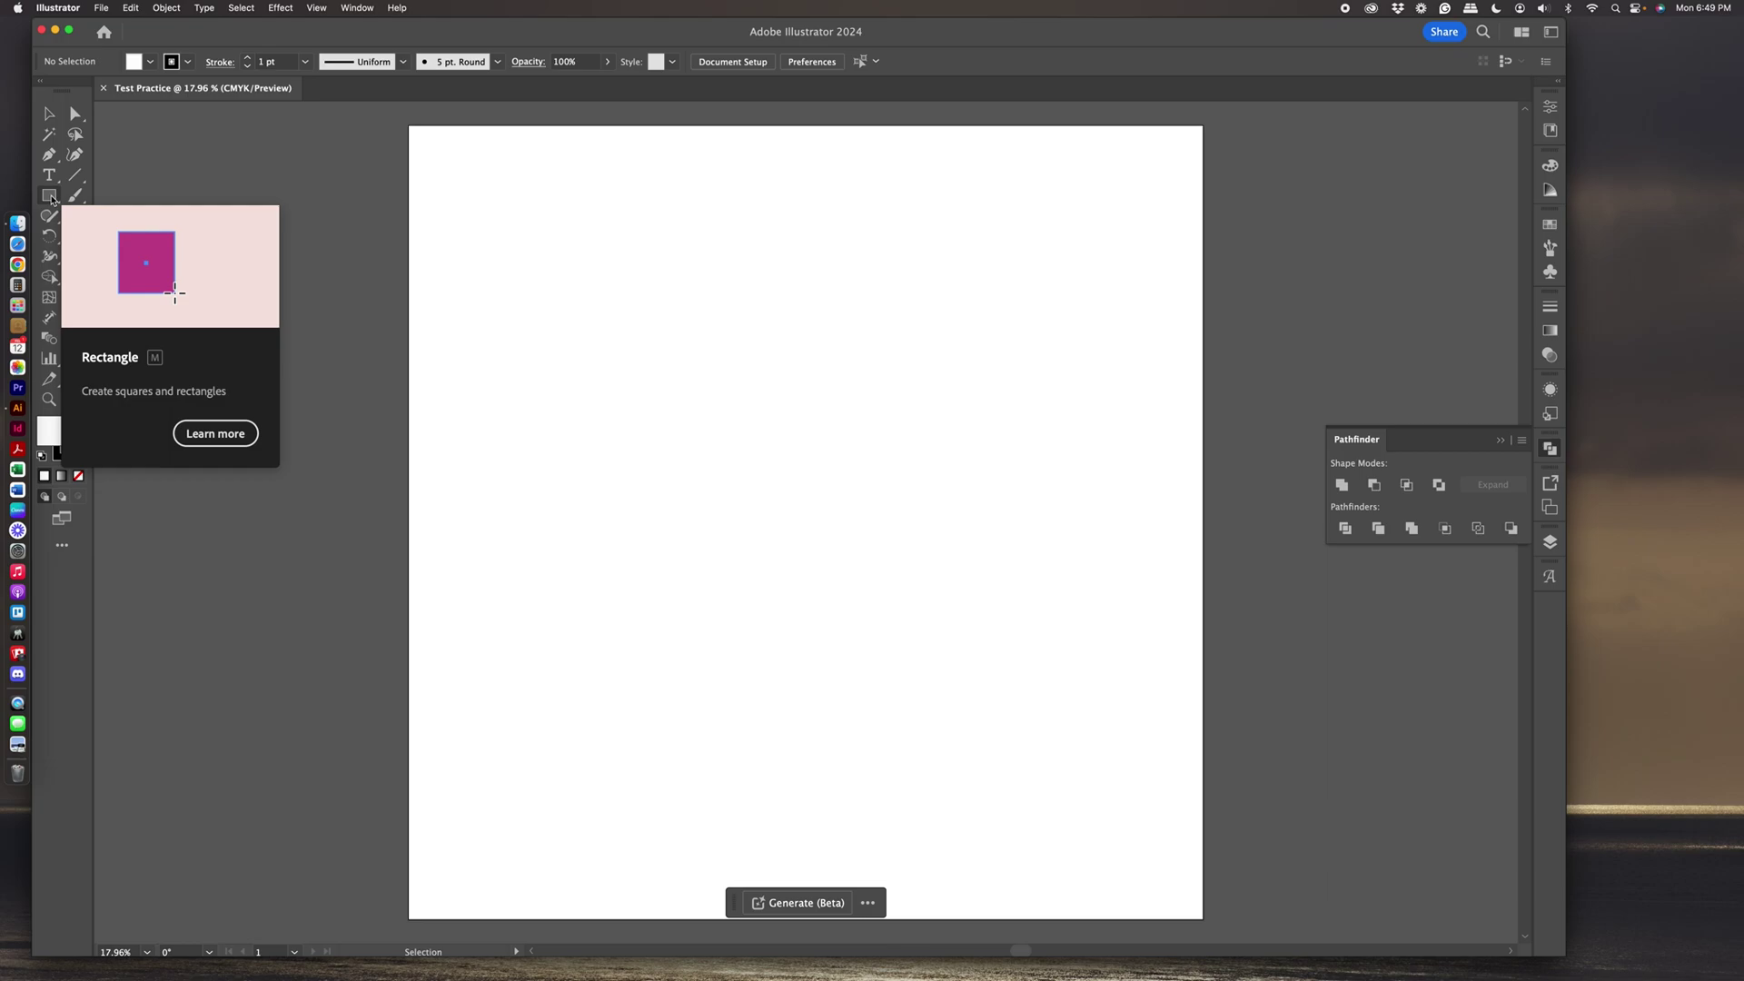
# Start a rectangle in the artboard's upper-left area with linked proportions and a width of 5 in.
pyautogui.click(50, 196)
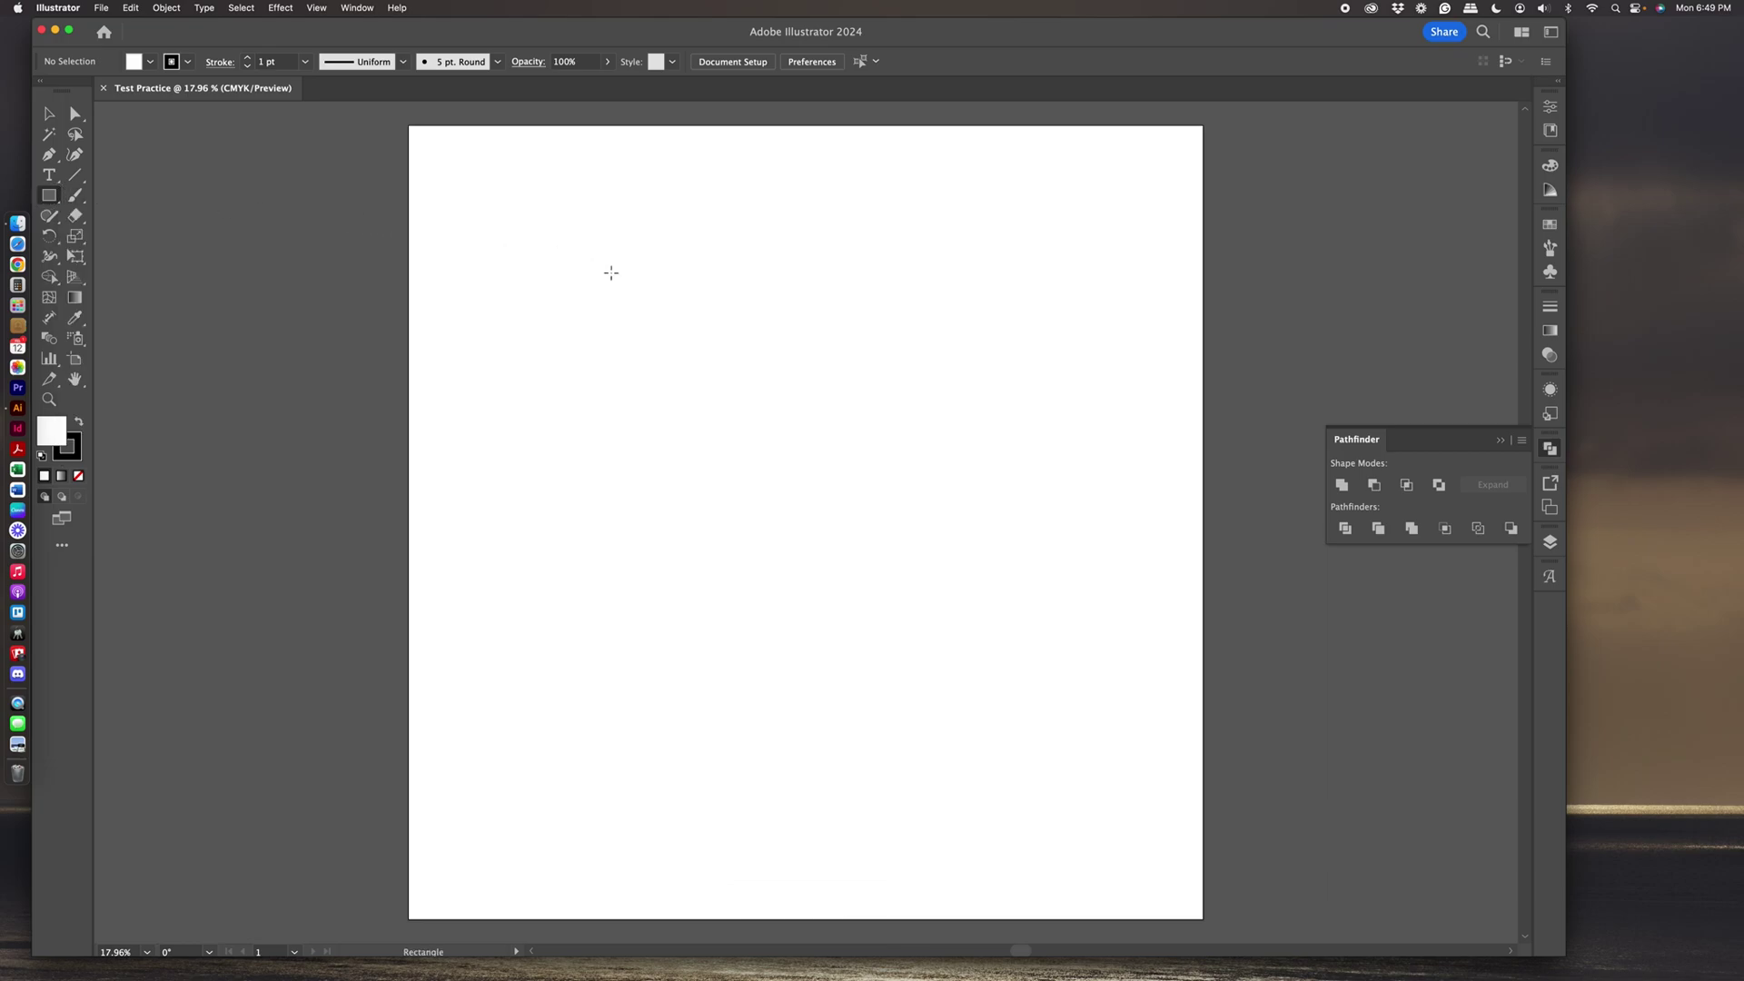
pyautogui.press('v')
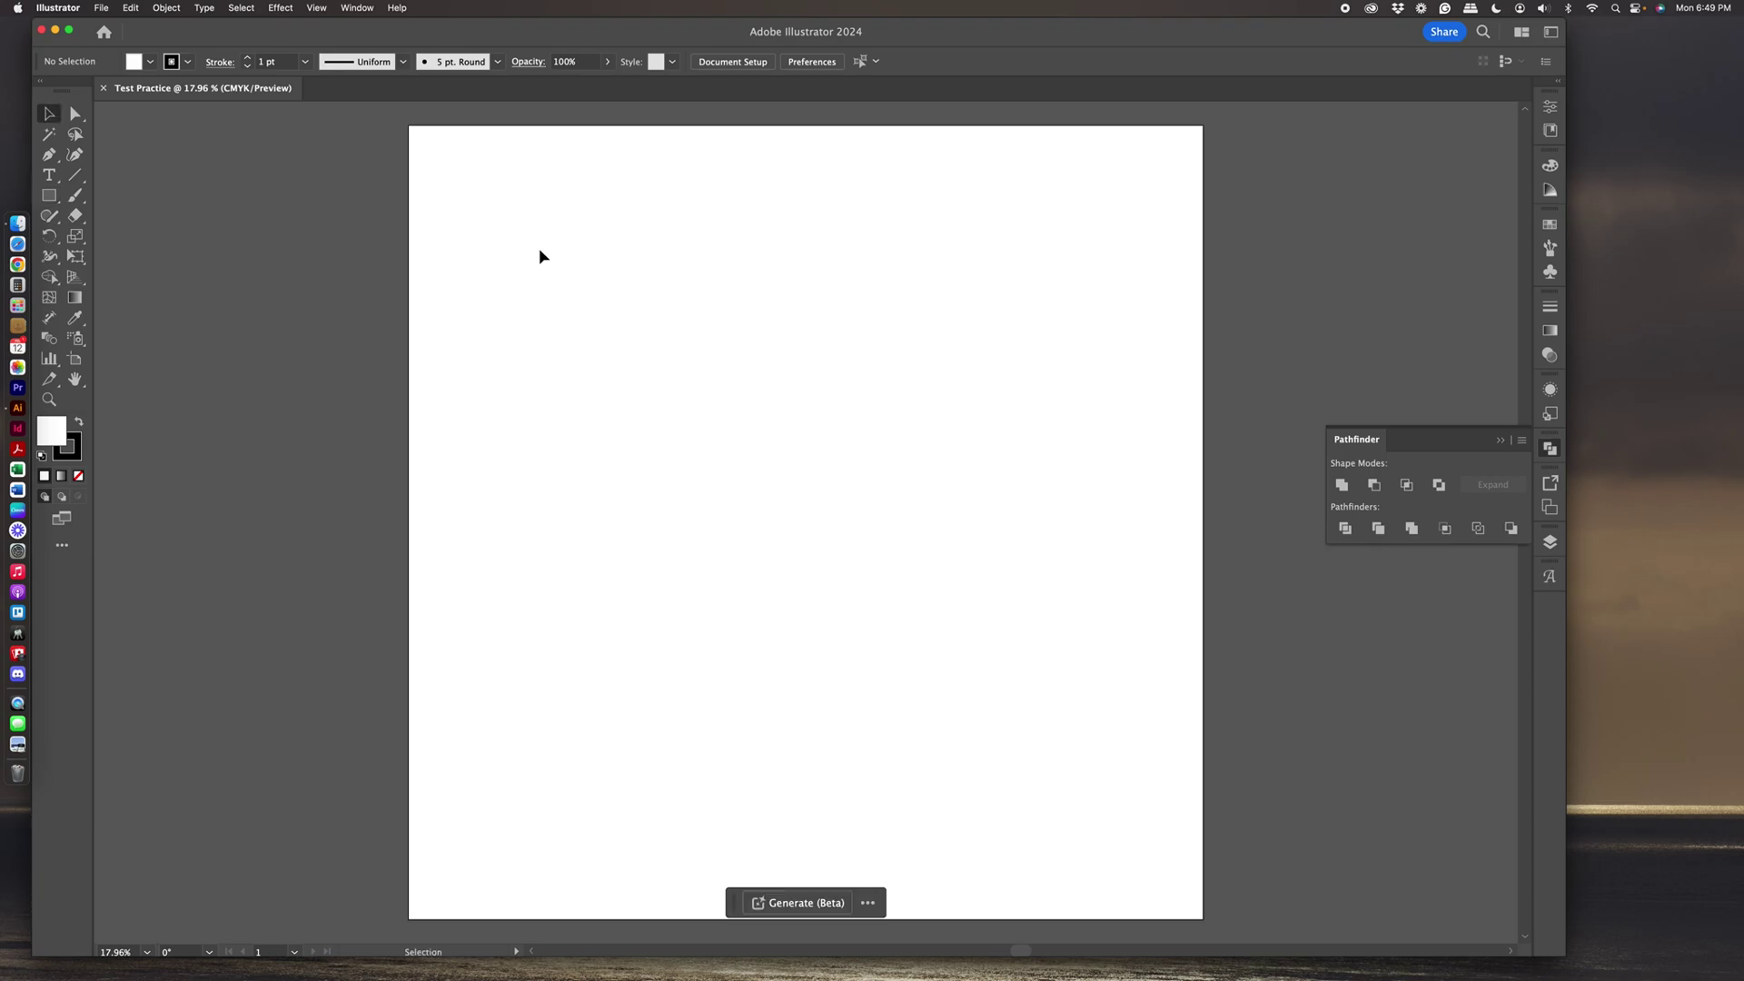
pyautogui.click(50, 195)
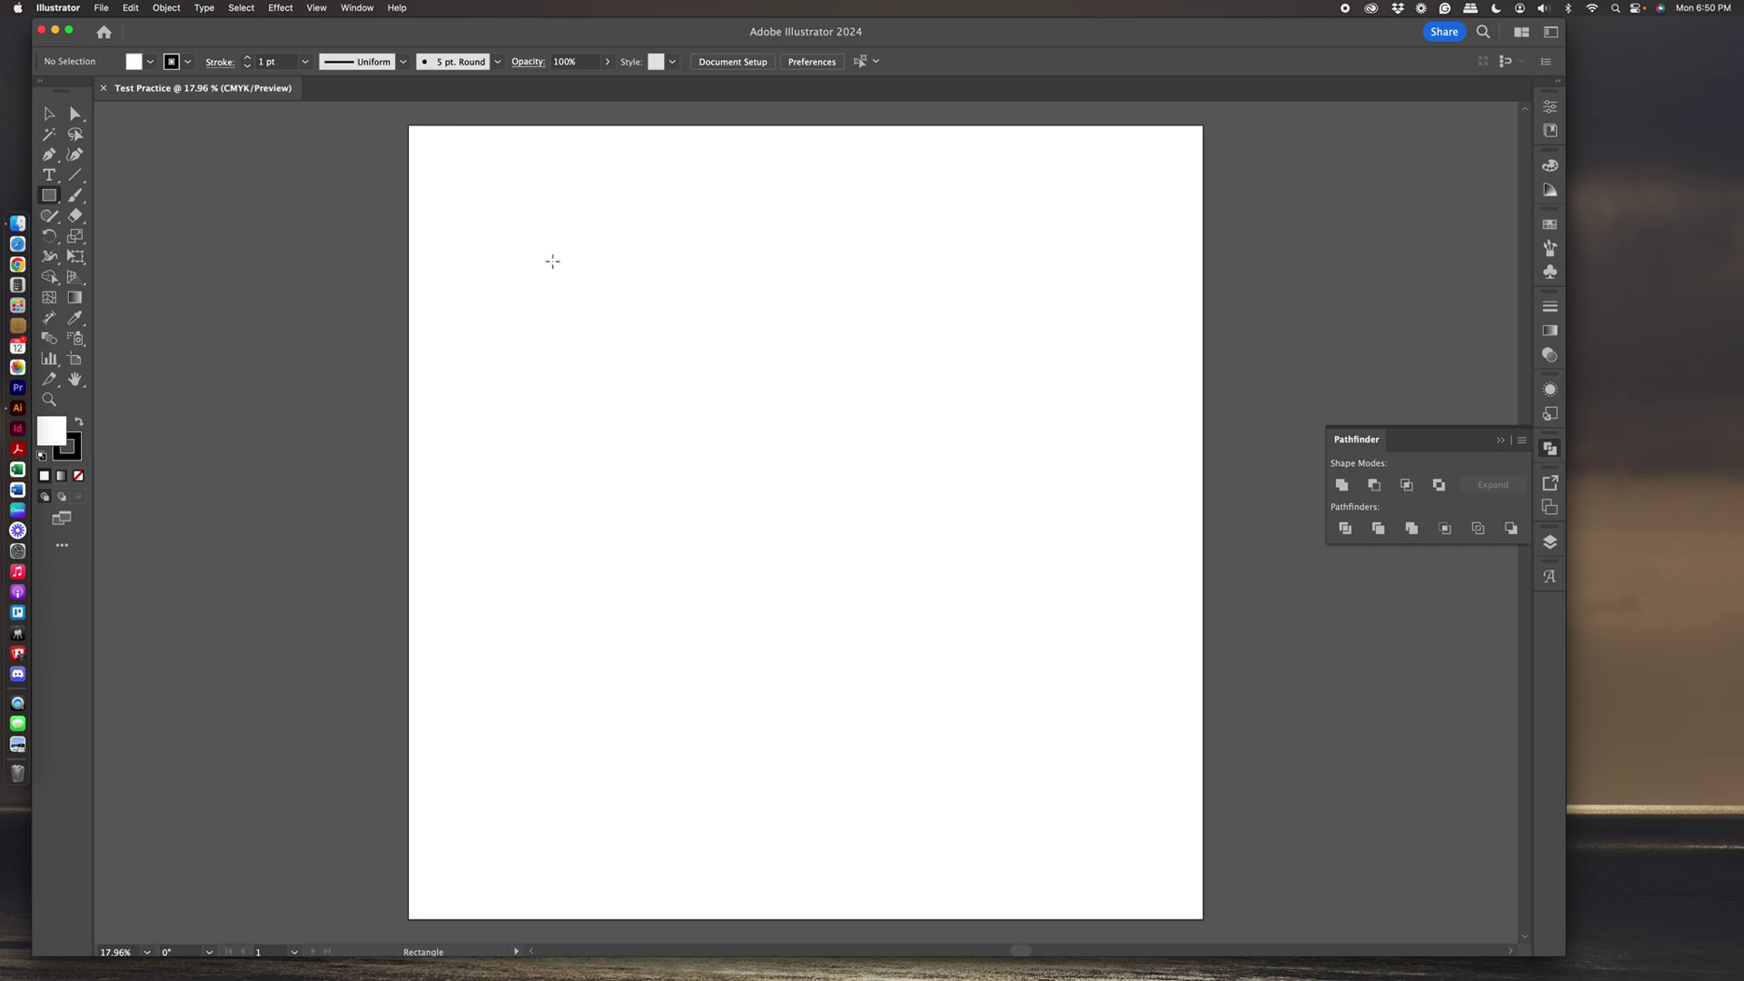
pyautogui.click(552, 261)
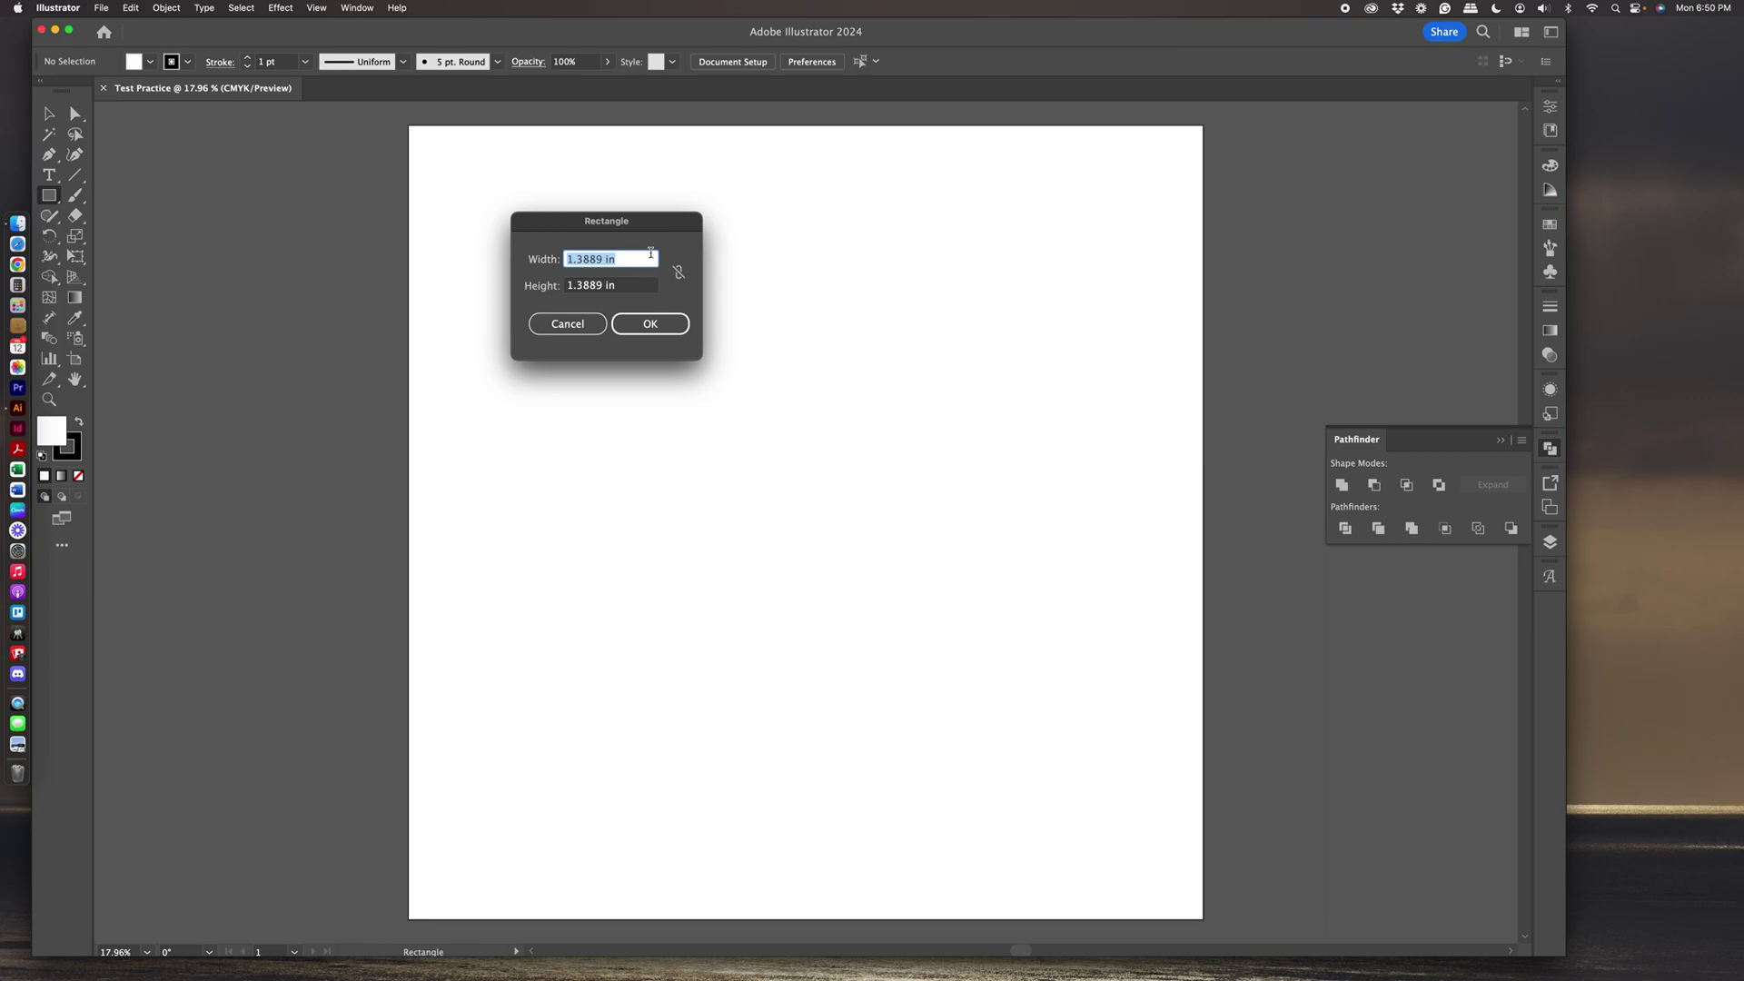
pyautogui.click(679, 274)
pyautogui.click(678, 272)
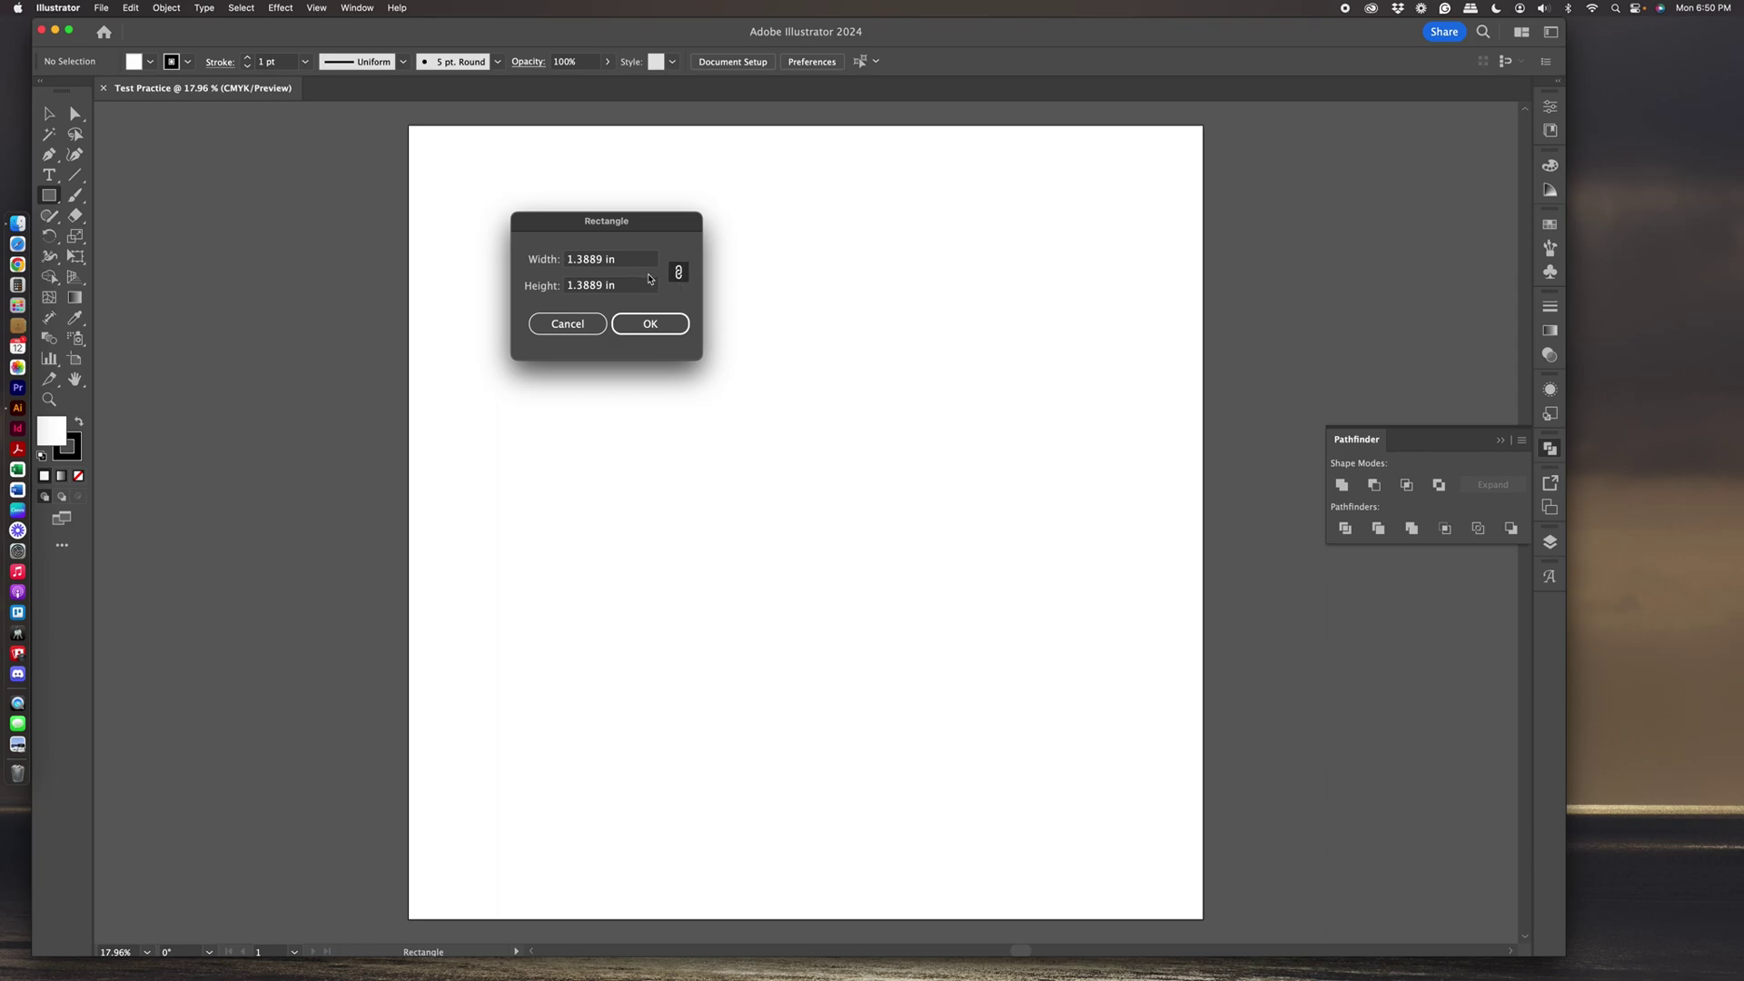
pyautogui.moveTo(638, 262); pyautogui.dragTo(541, 261)
pyautogui.write('5')
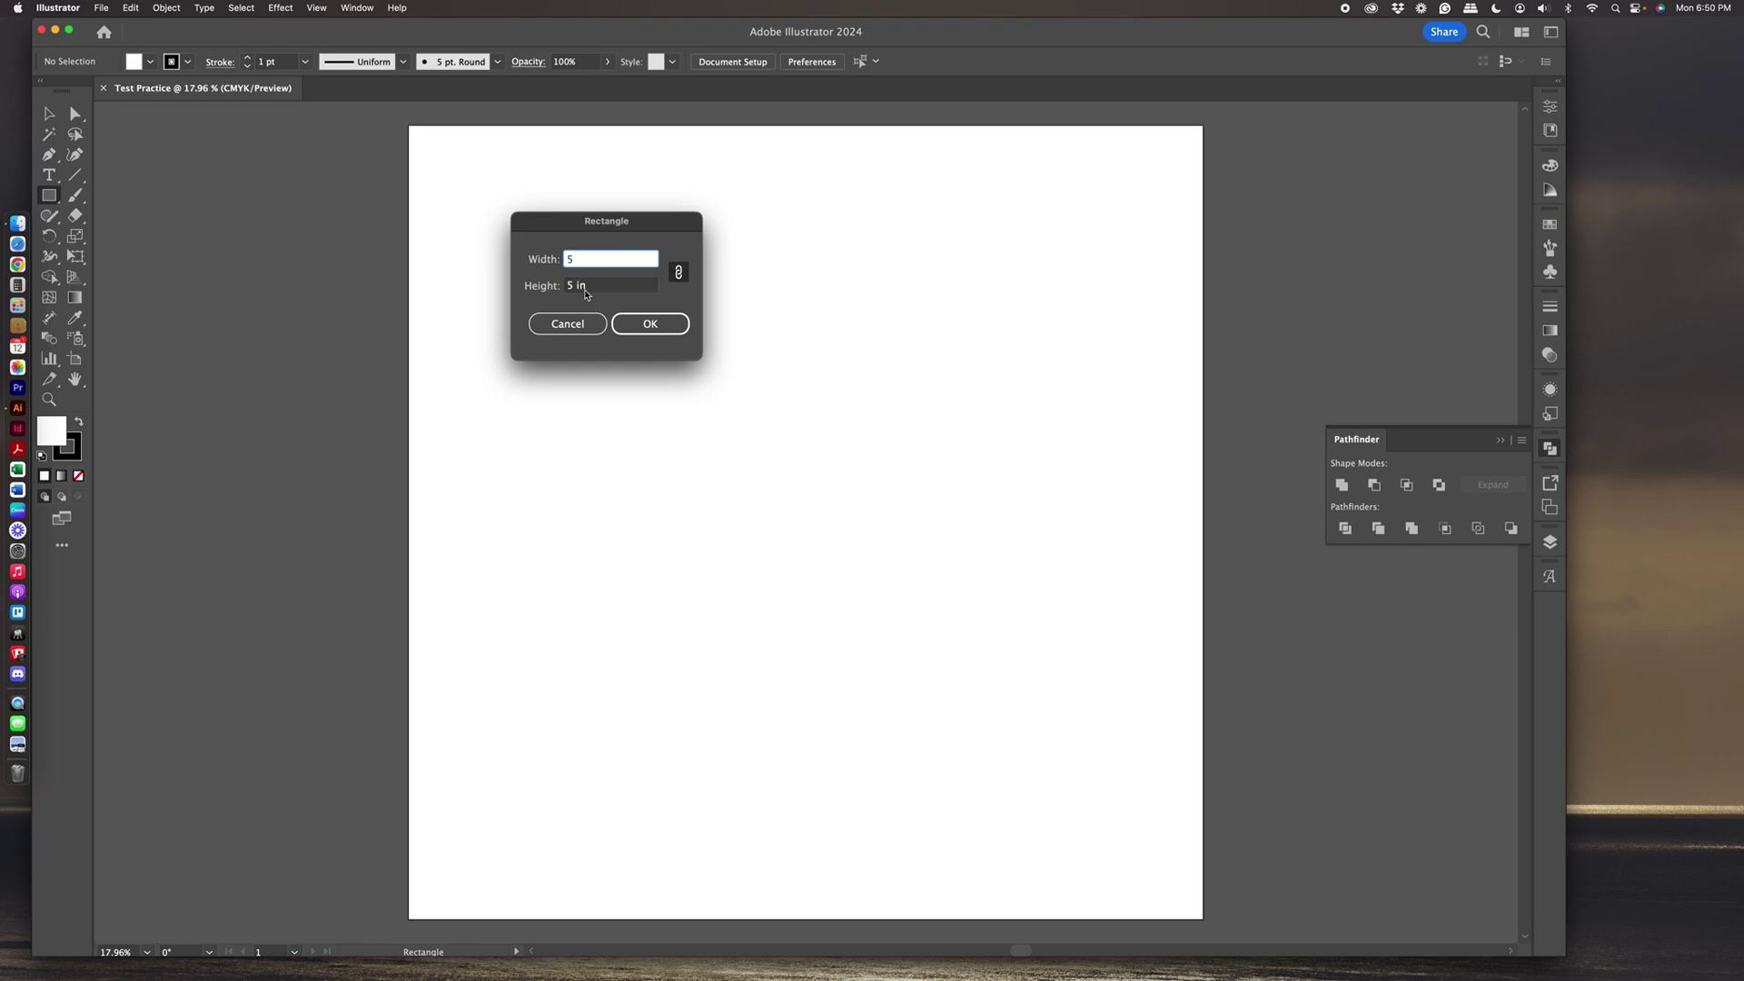
# Unlink the rectangle's proportions and set only its width to 70 in.
pyautogui.click(681, 275)
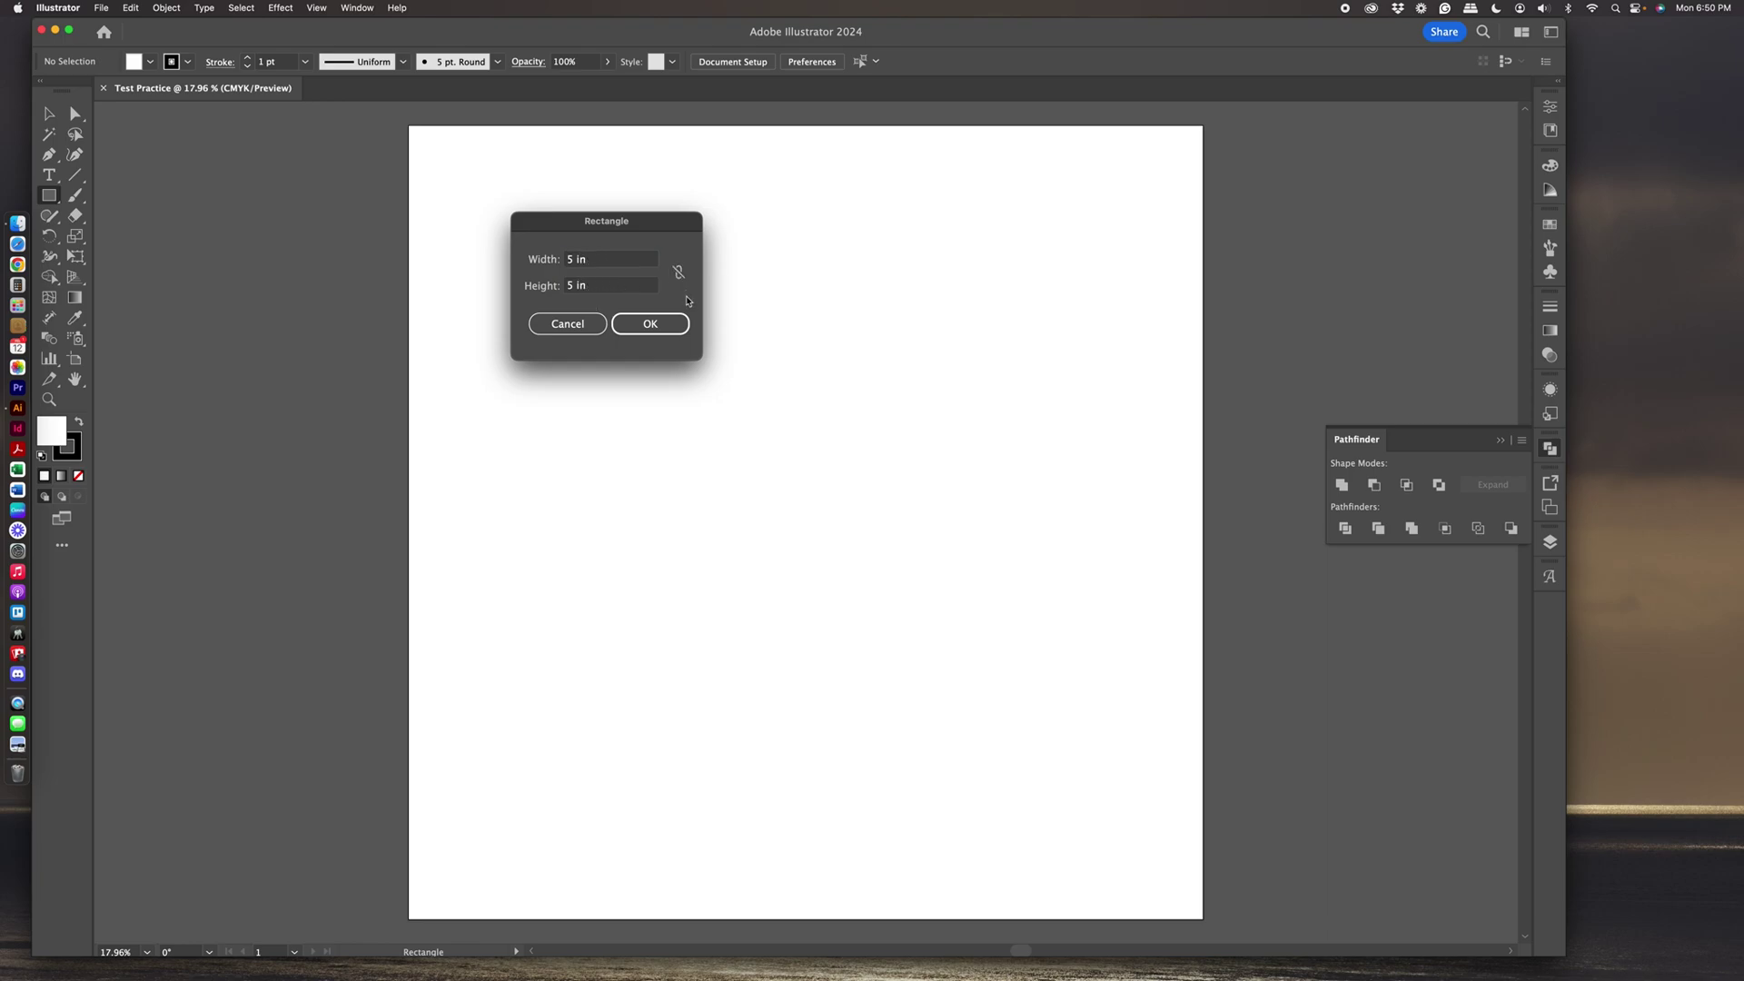
pyautogui.moveTo(607, 263); pyautogui.dragTo(541, 263)
pyautogui.write('70')
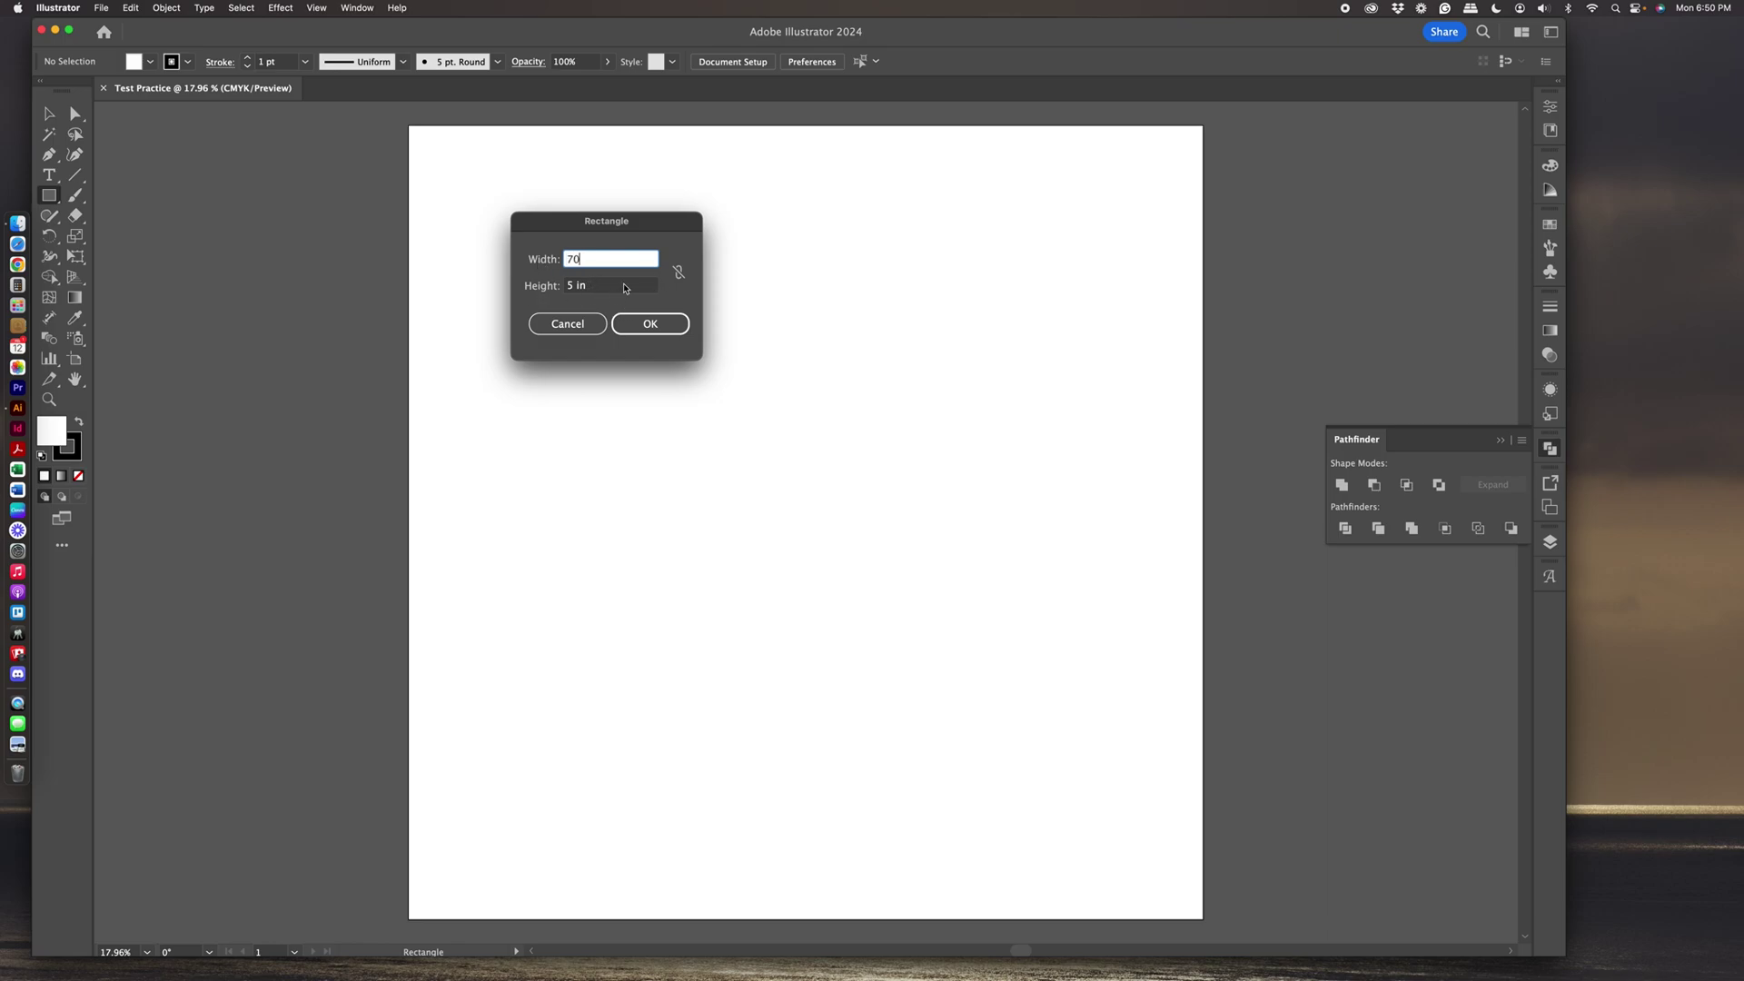
# Set the rectangle's width to 5 in and create the 5 by 5 in square.
pyautogui.moveTo(606, 262); pyautogui.dragTo(545, 259)
pyautogui.write('5')
pyautogui.click(649, 325)
pyautogui.click(658, 327)
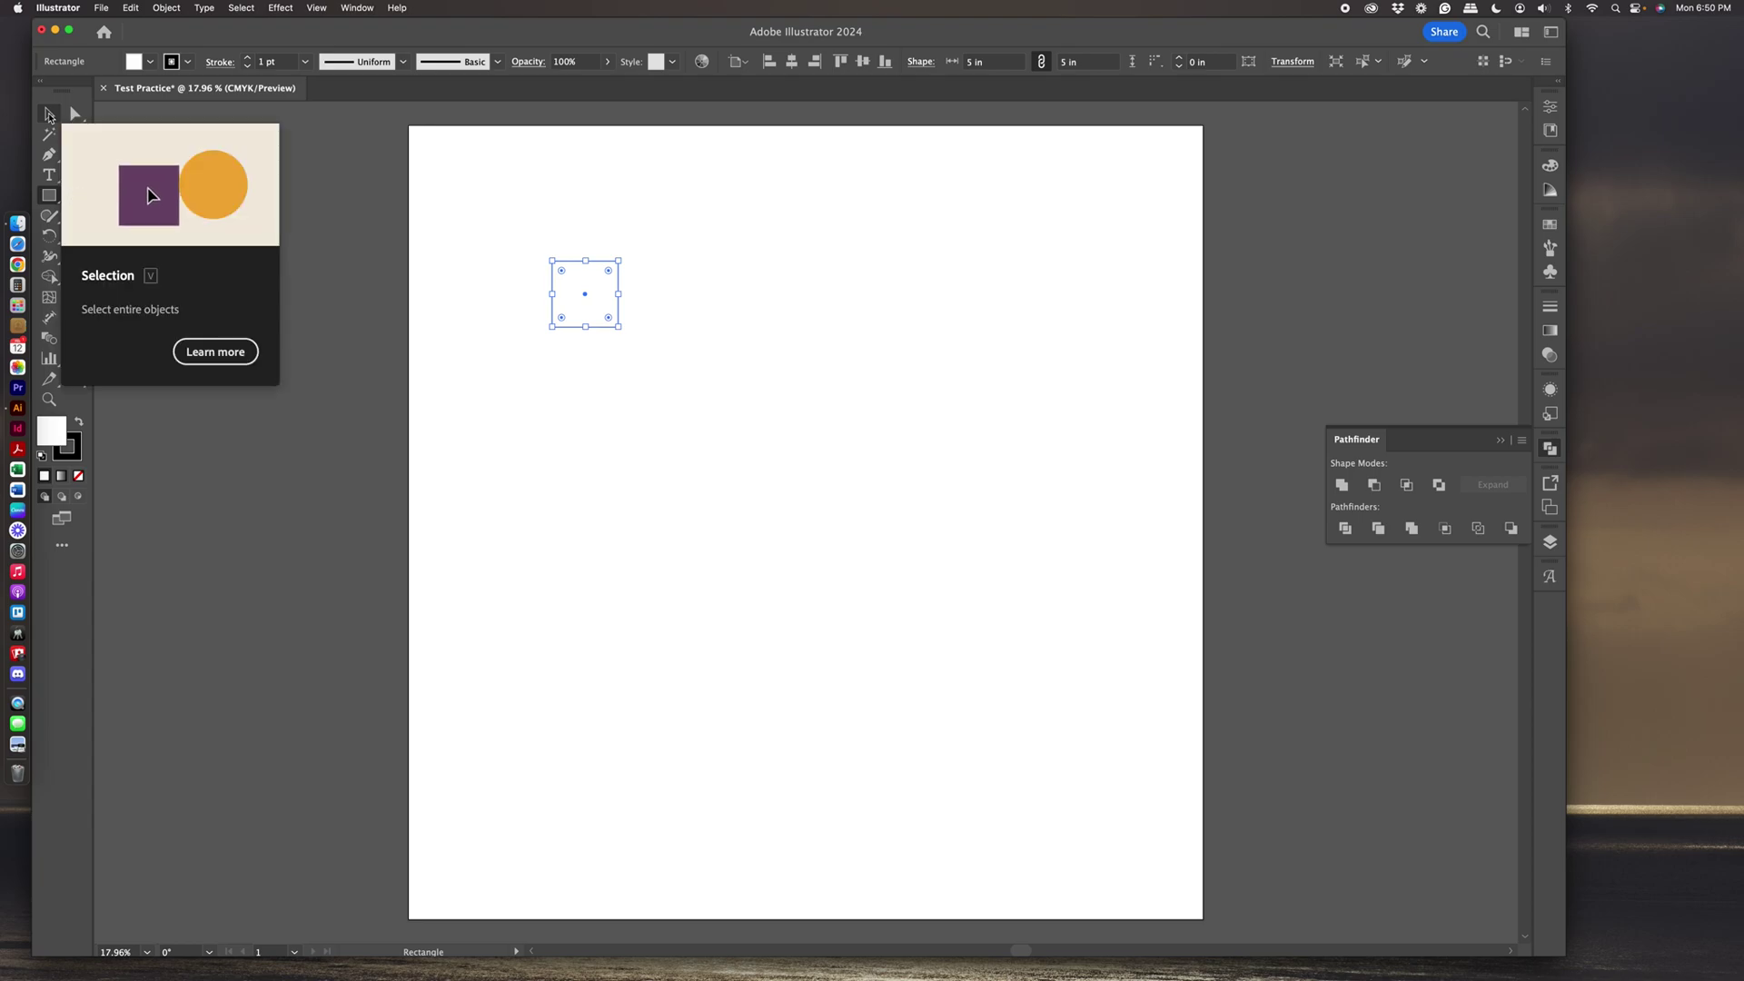
pyautogui.press('v')
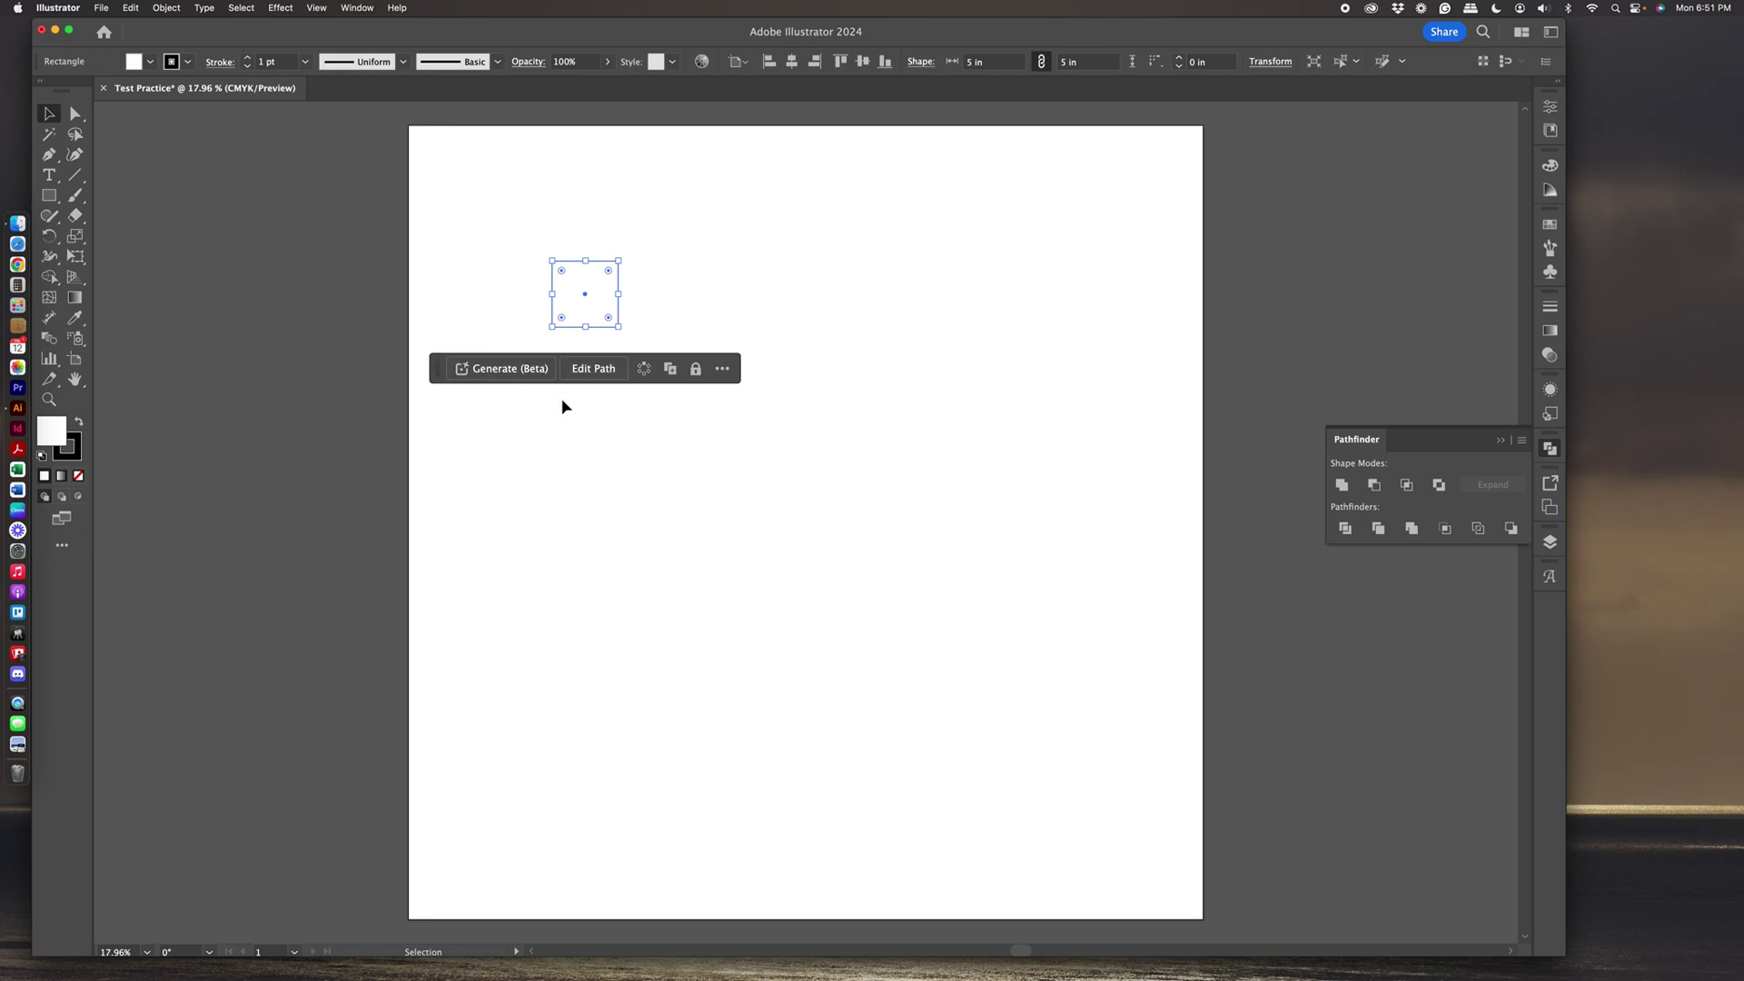
# Move the contextual task bar farther below the square and zoom in on the square.
pyautogui.moveTo(441, 372); pyautogui.dragTo(480, 544)
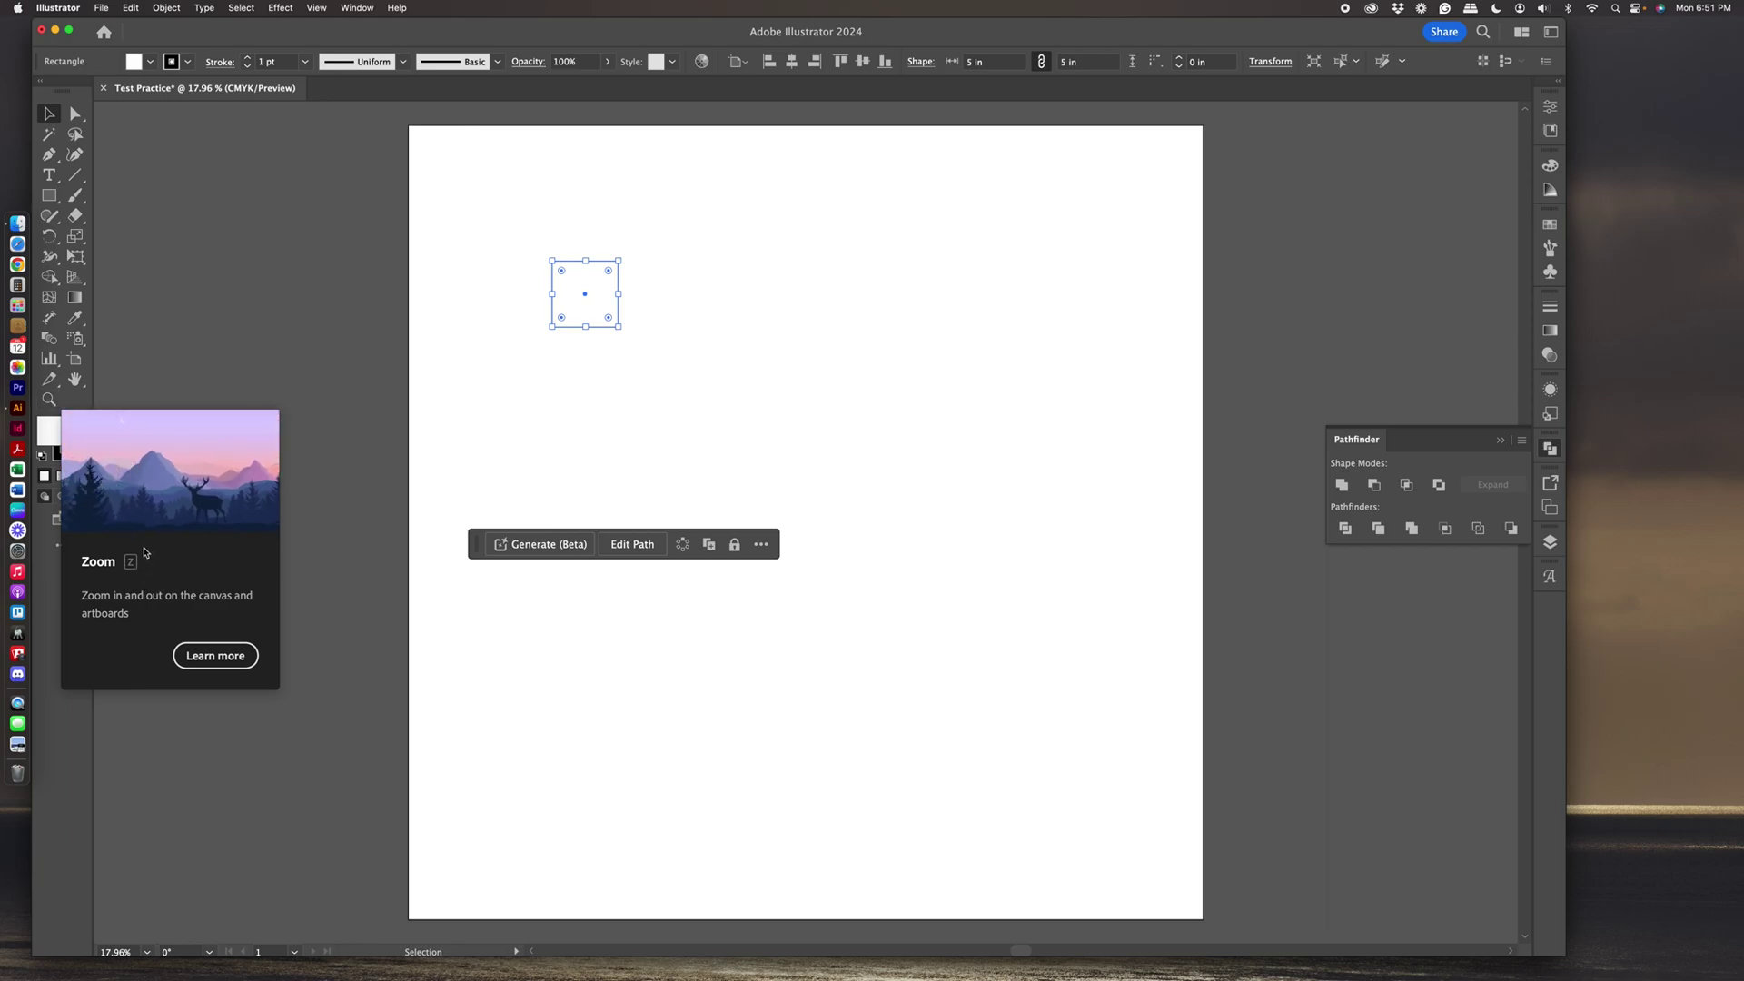
pyautogui.click(49, 398)
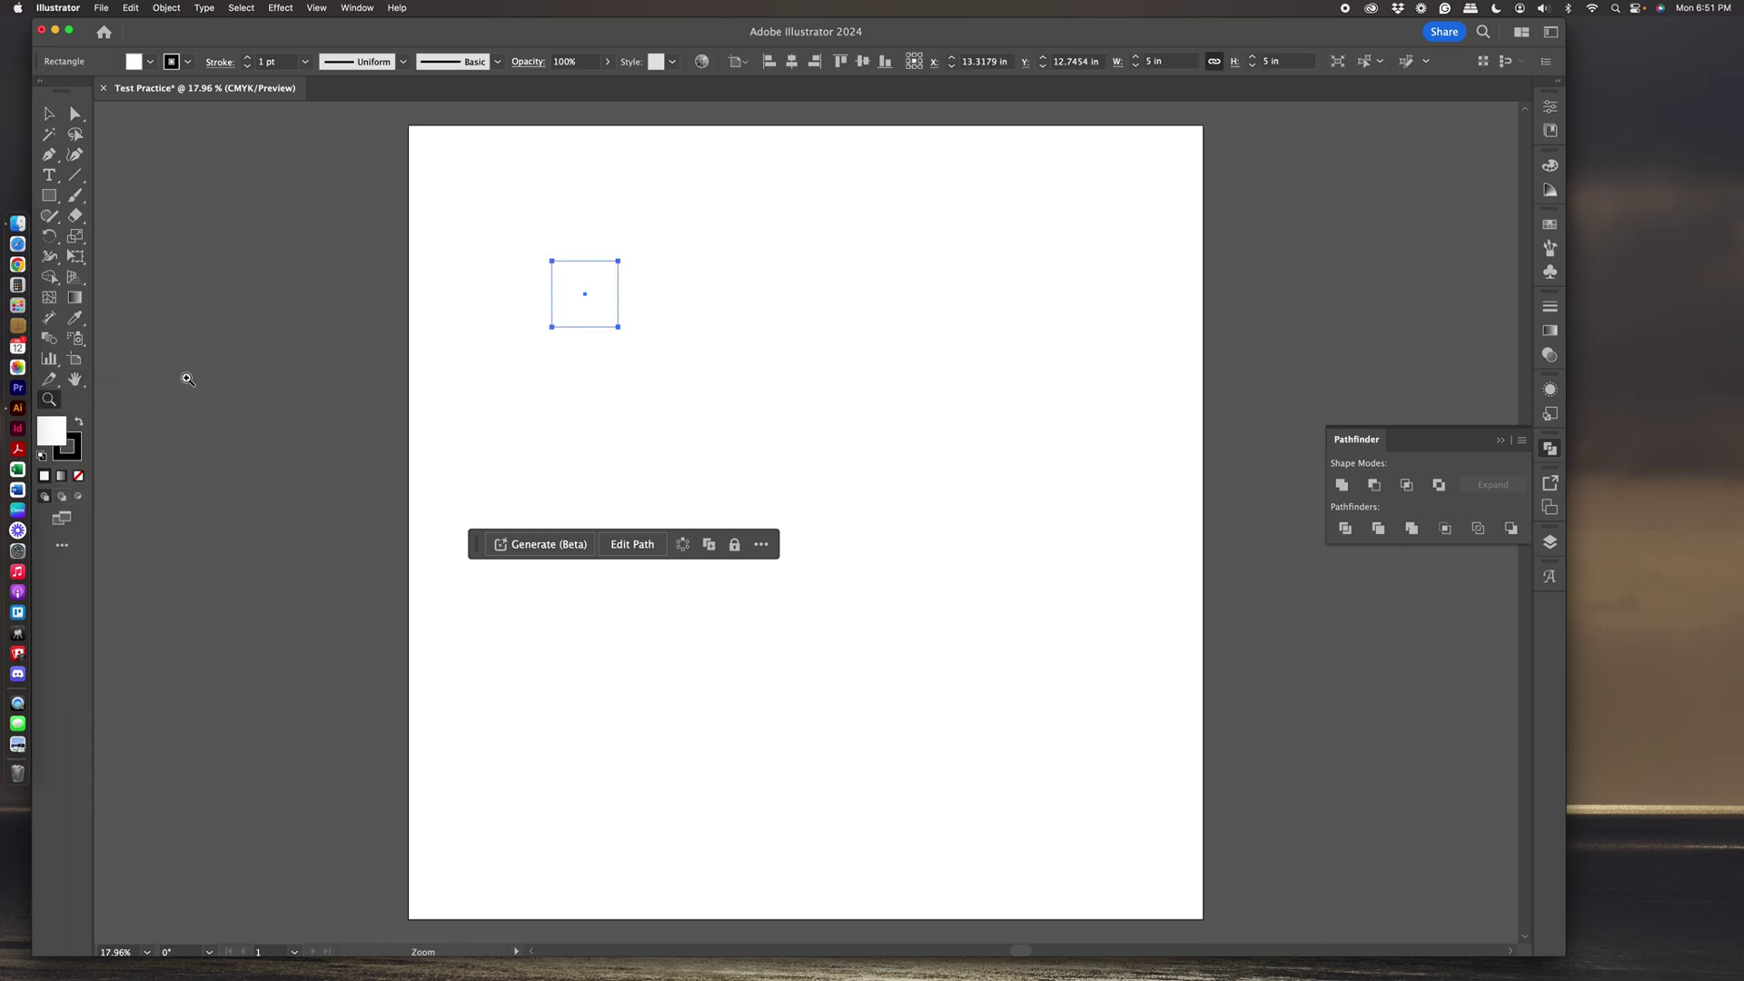
pyautogui.moveTo(507, 232); pyautogui.dragTo(681, 494)
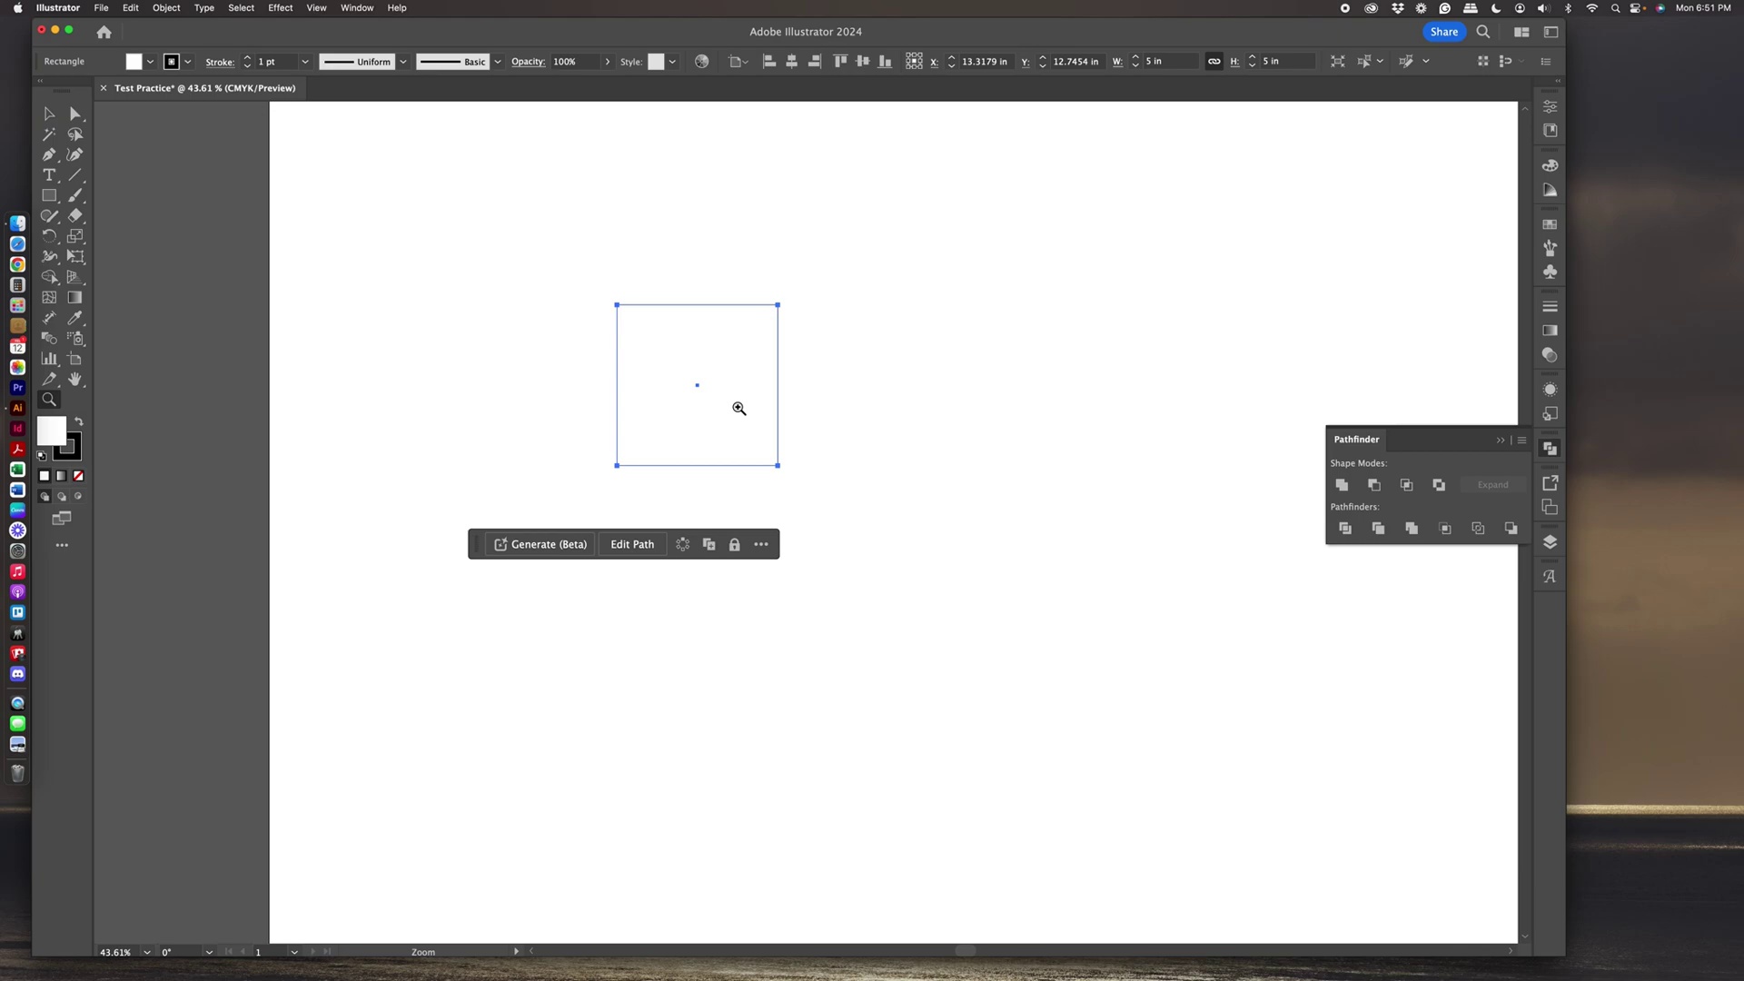
pyautogui.hscroll(2, 738, 408)
pyautogui.scroll(2, 738, 408)
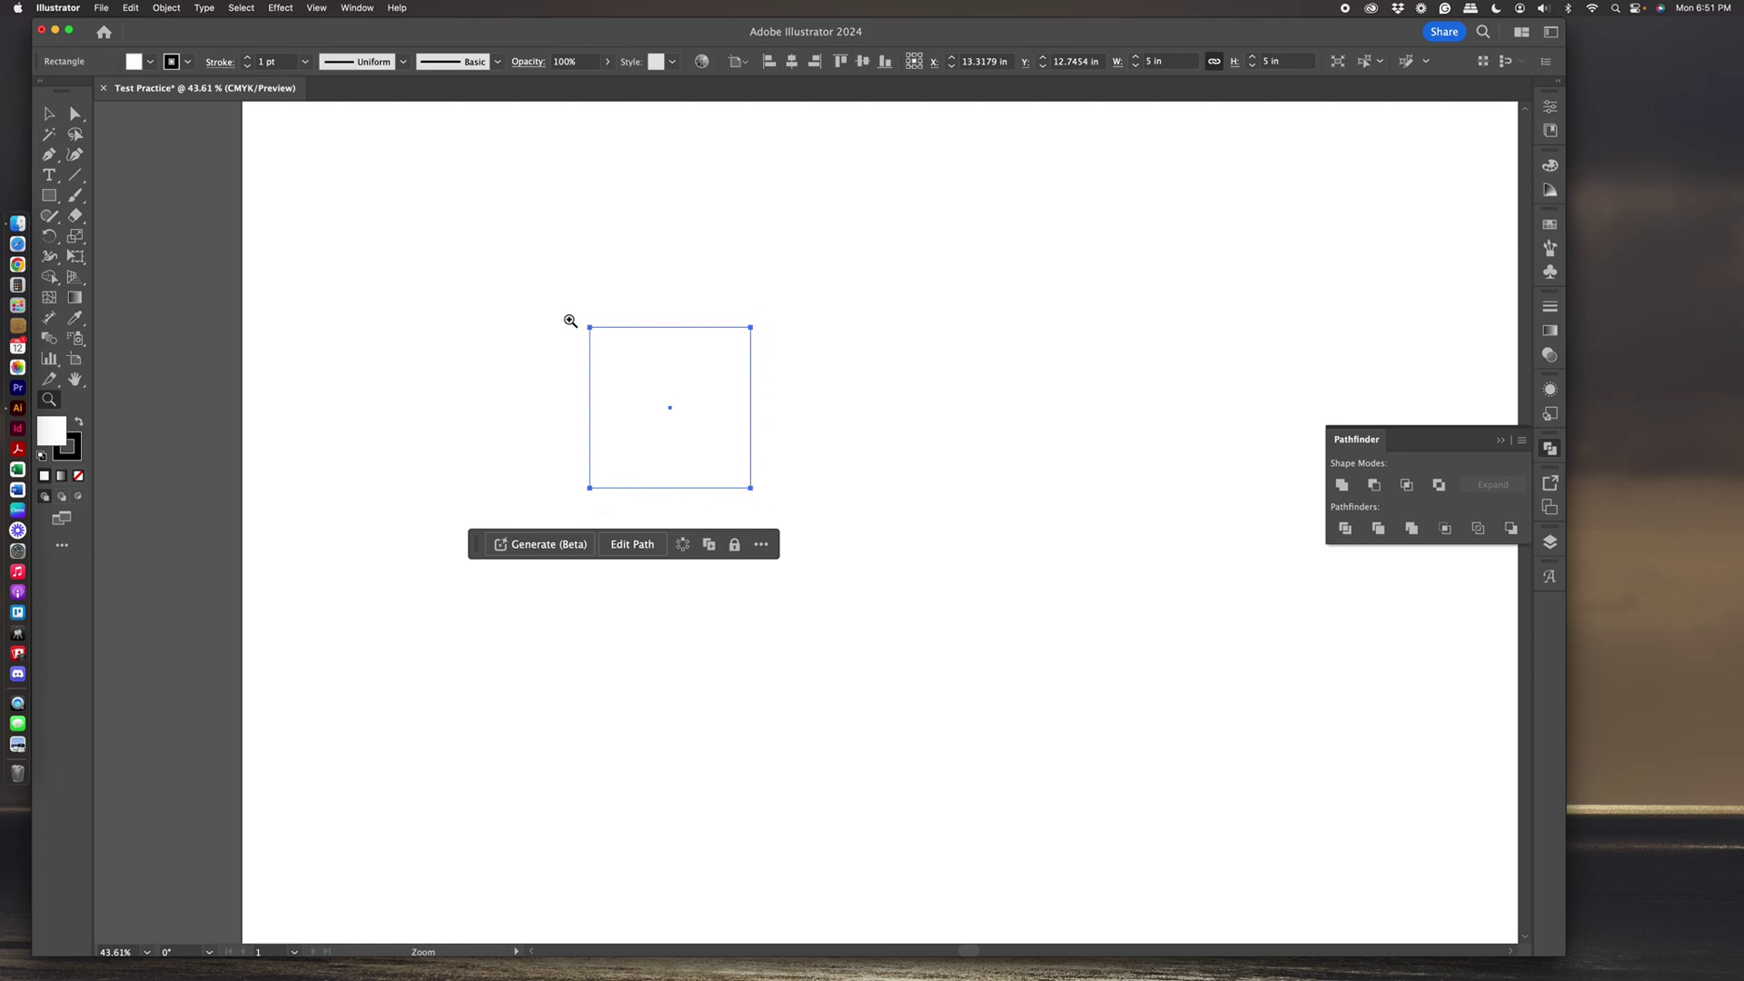
pyautogui.press('v')
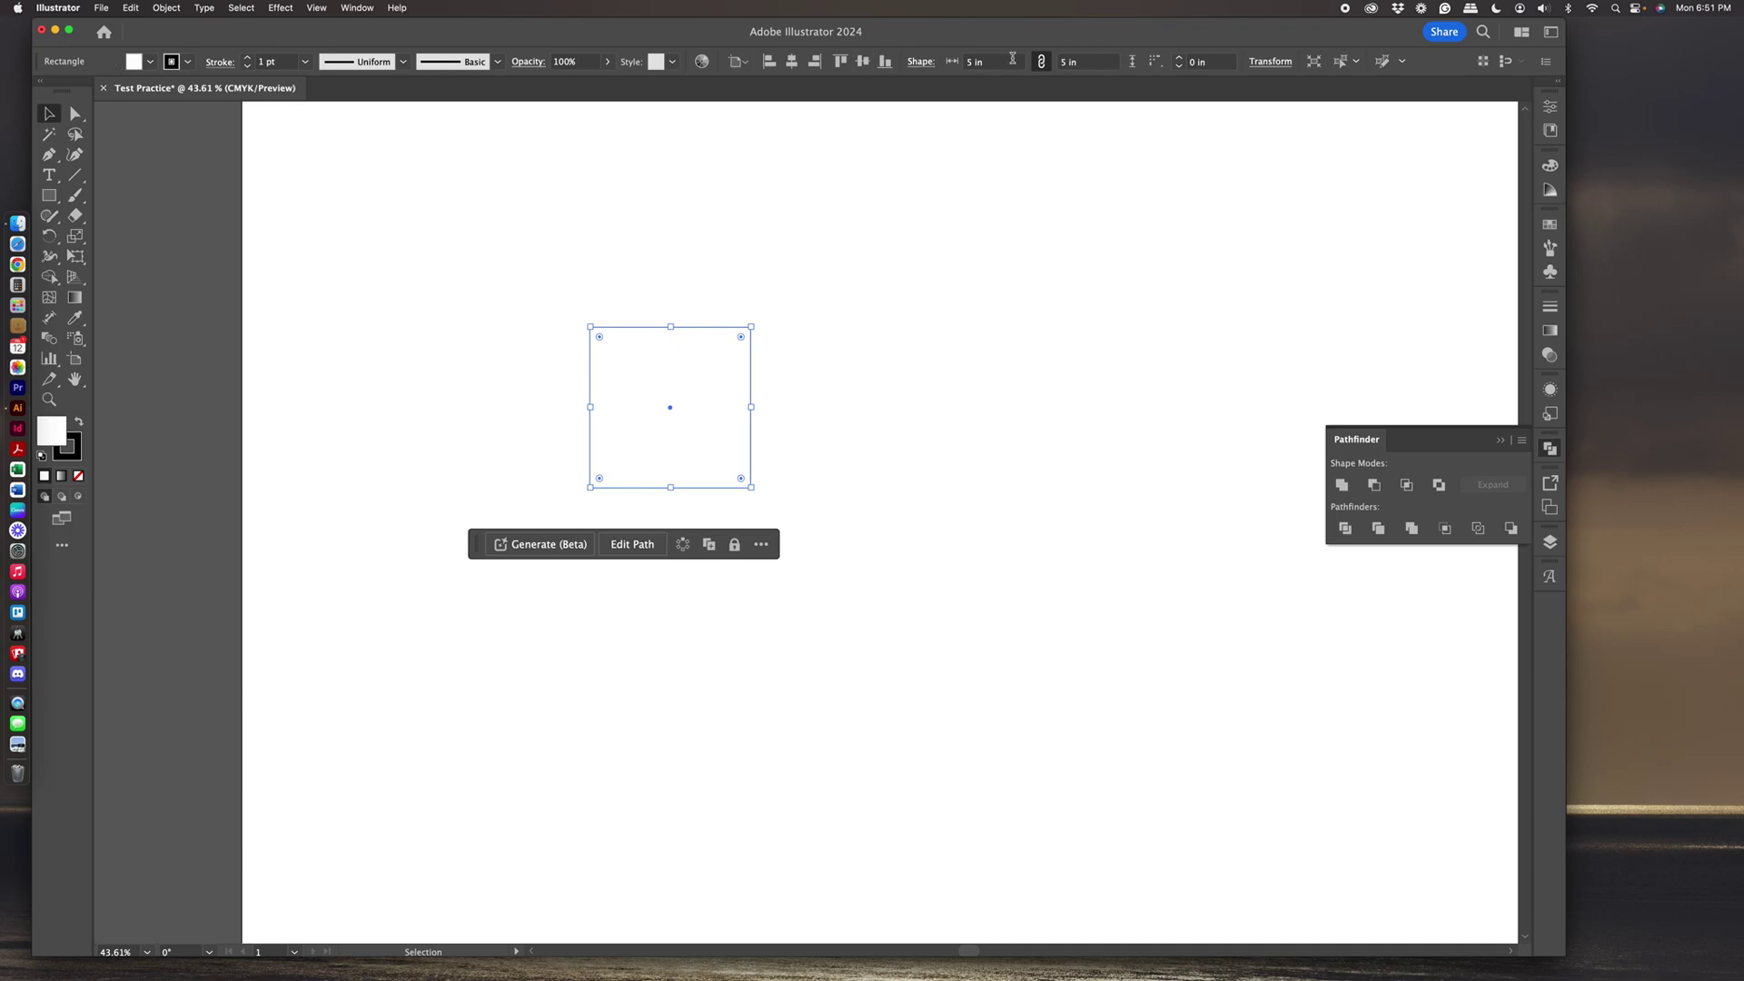
# Hide the Control bar and show it again.
pyautogui.click(361, 10)
pyautogui.click(361, 10)
pyautogui.click(361, 11)
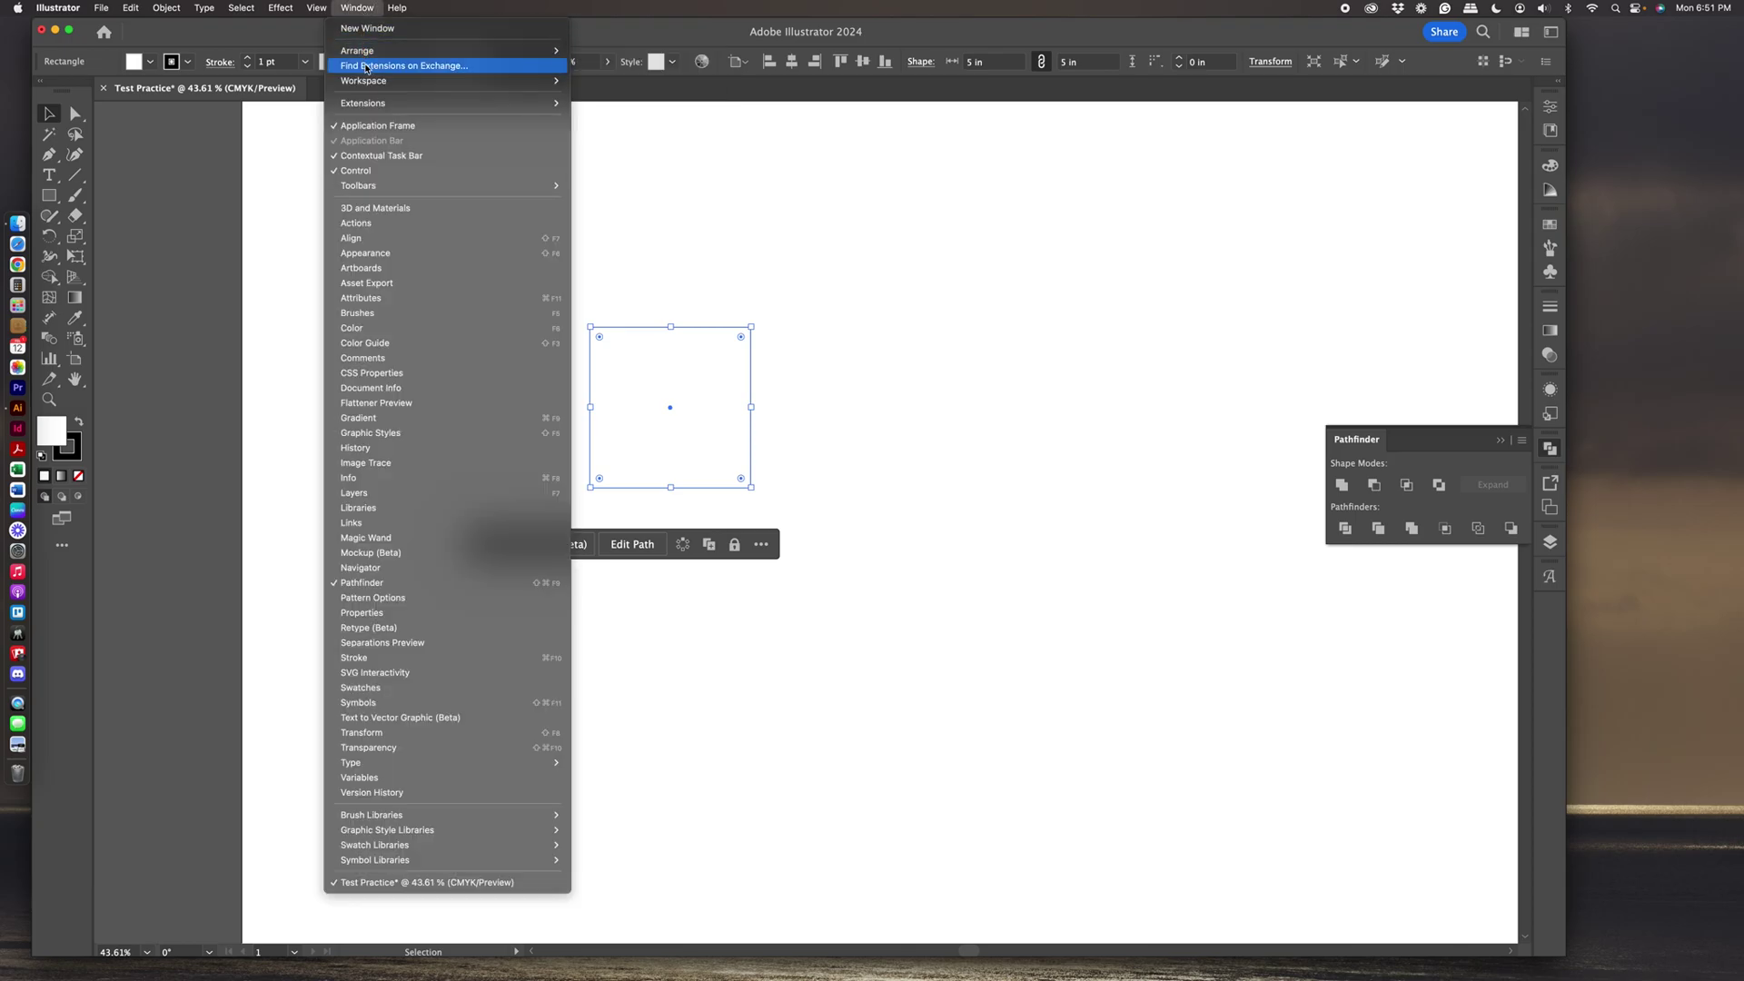
pyautogui.click(359, 171)
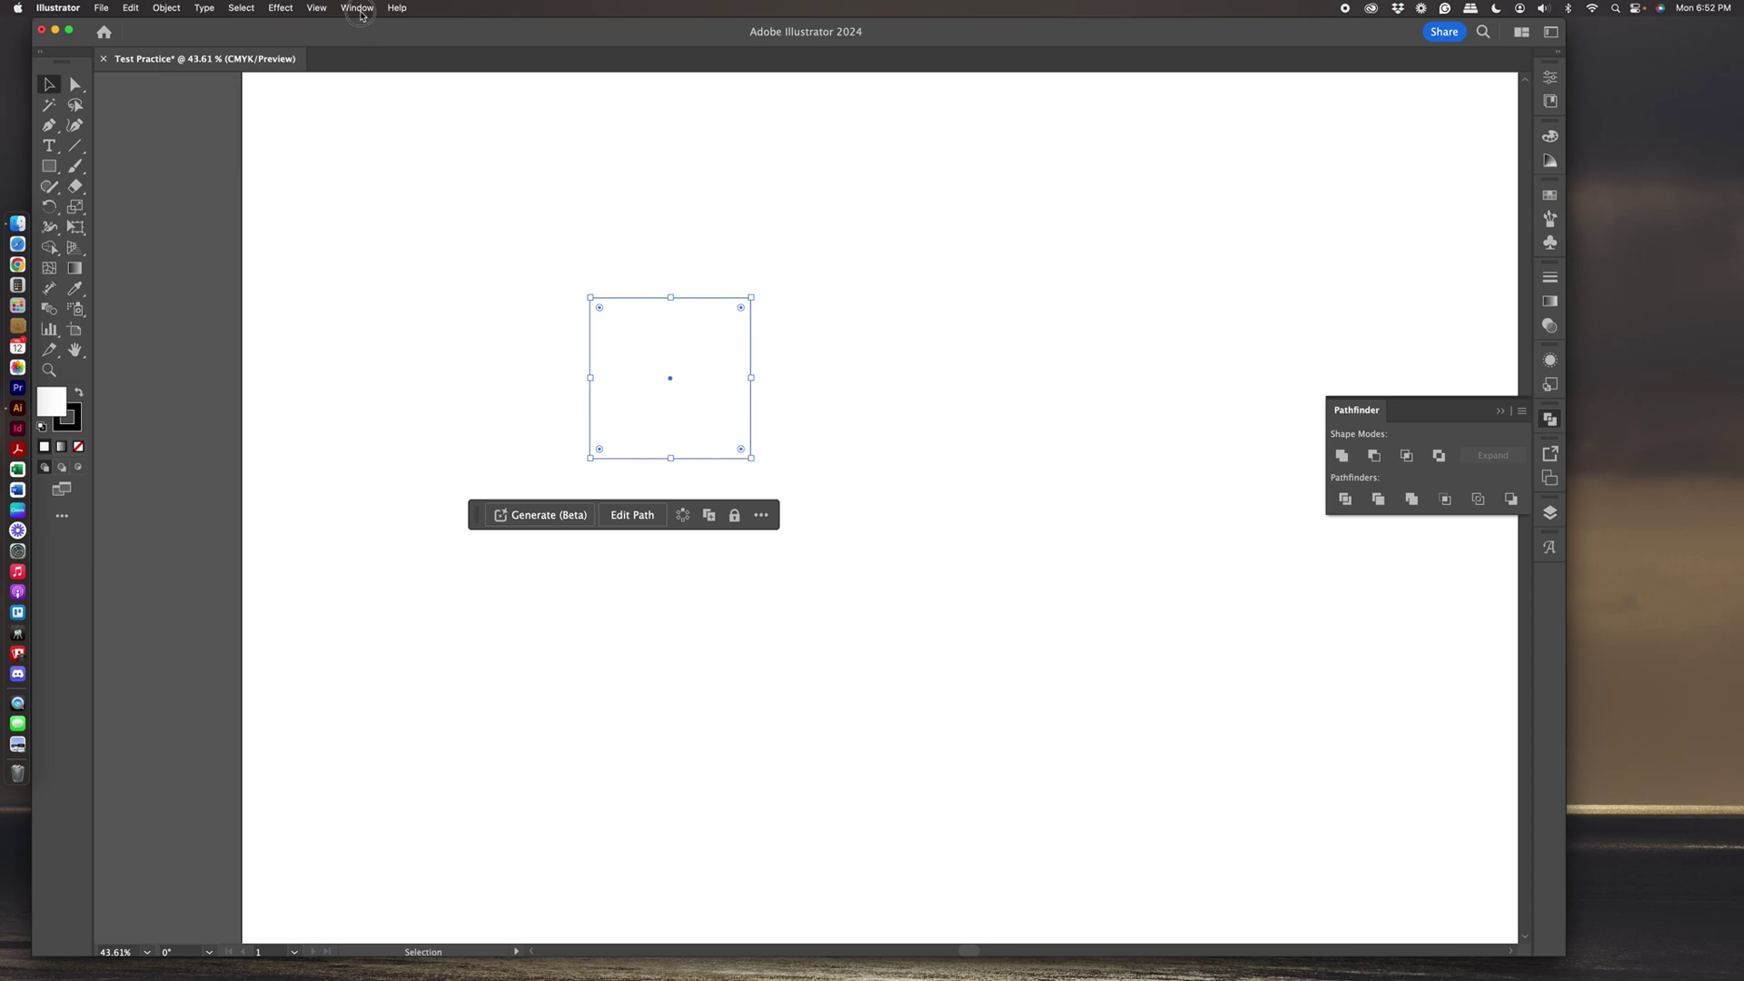
pyautogui.click(361, 11)
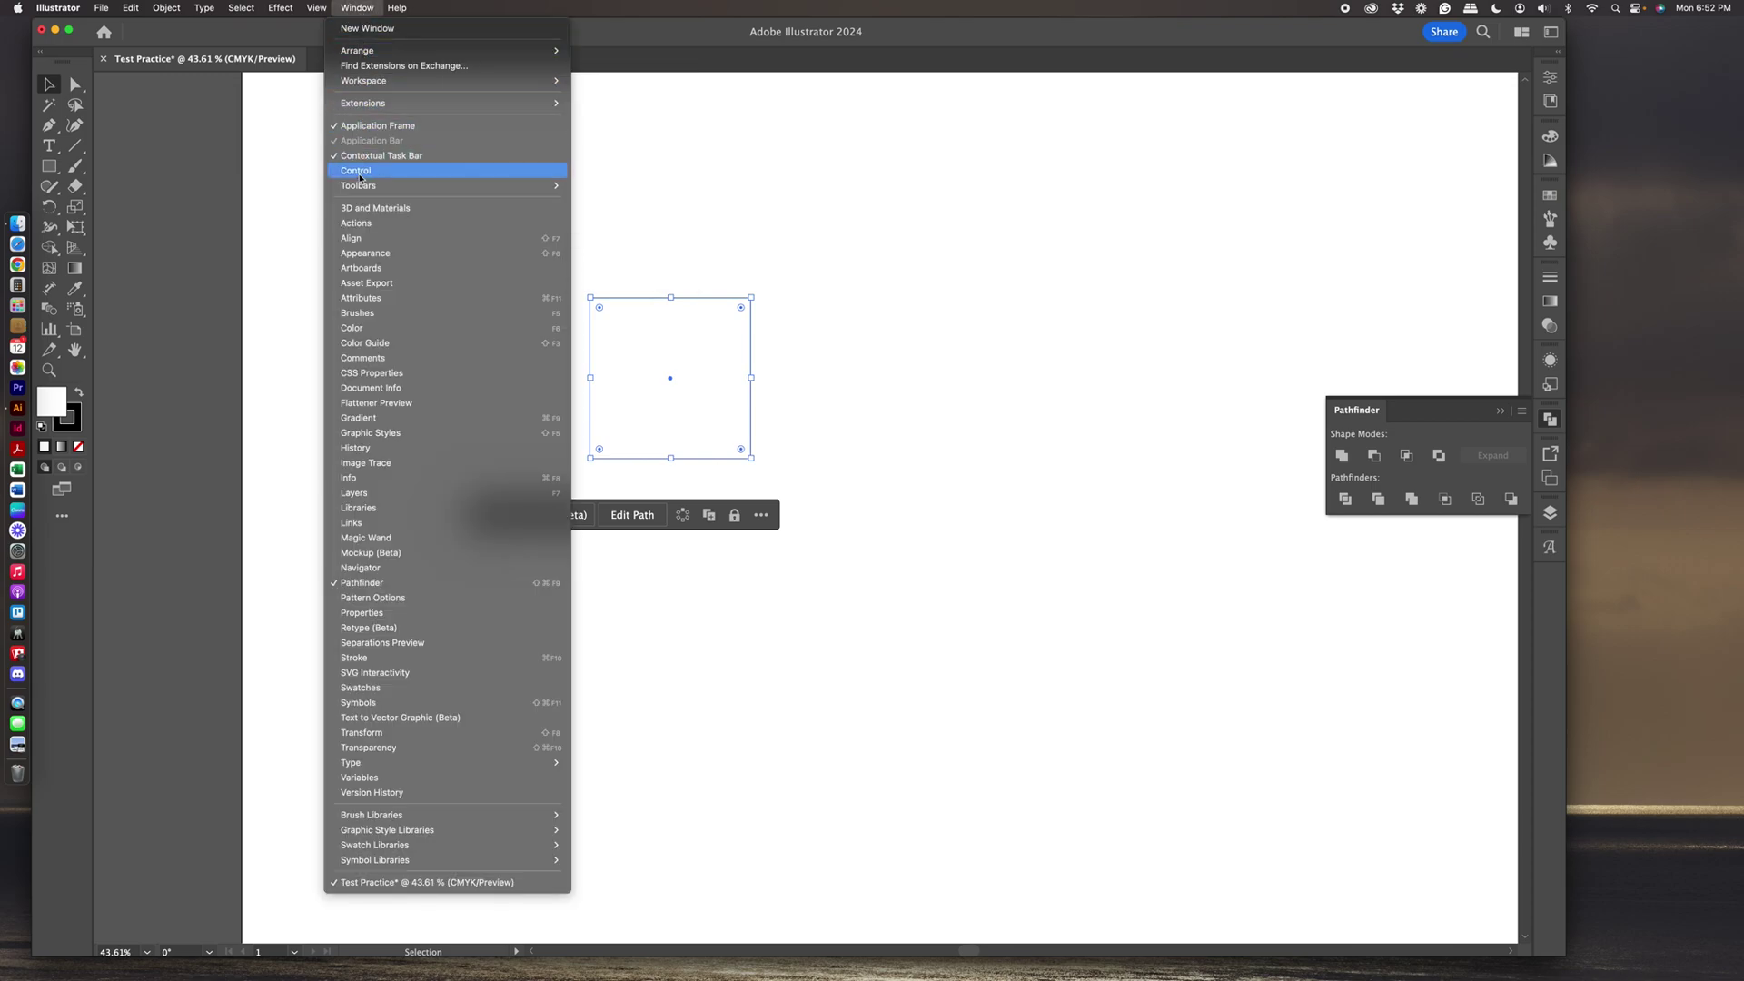
pyautogui.click(359, 171)
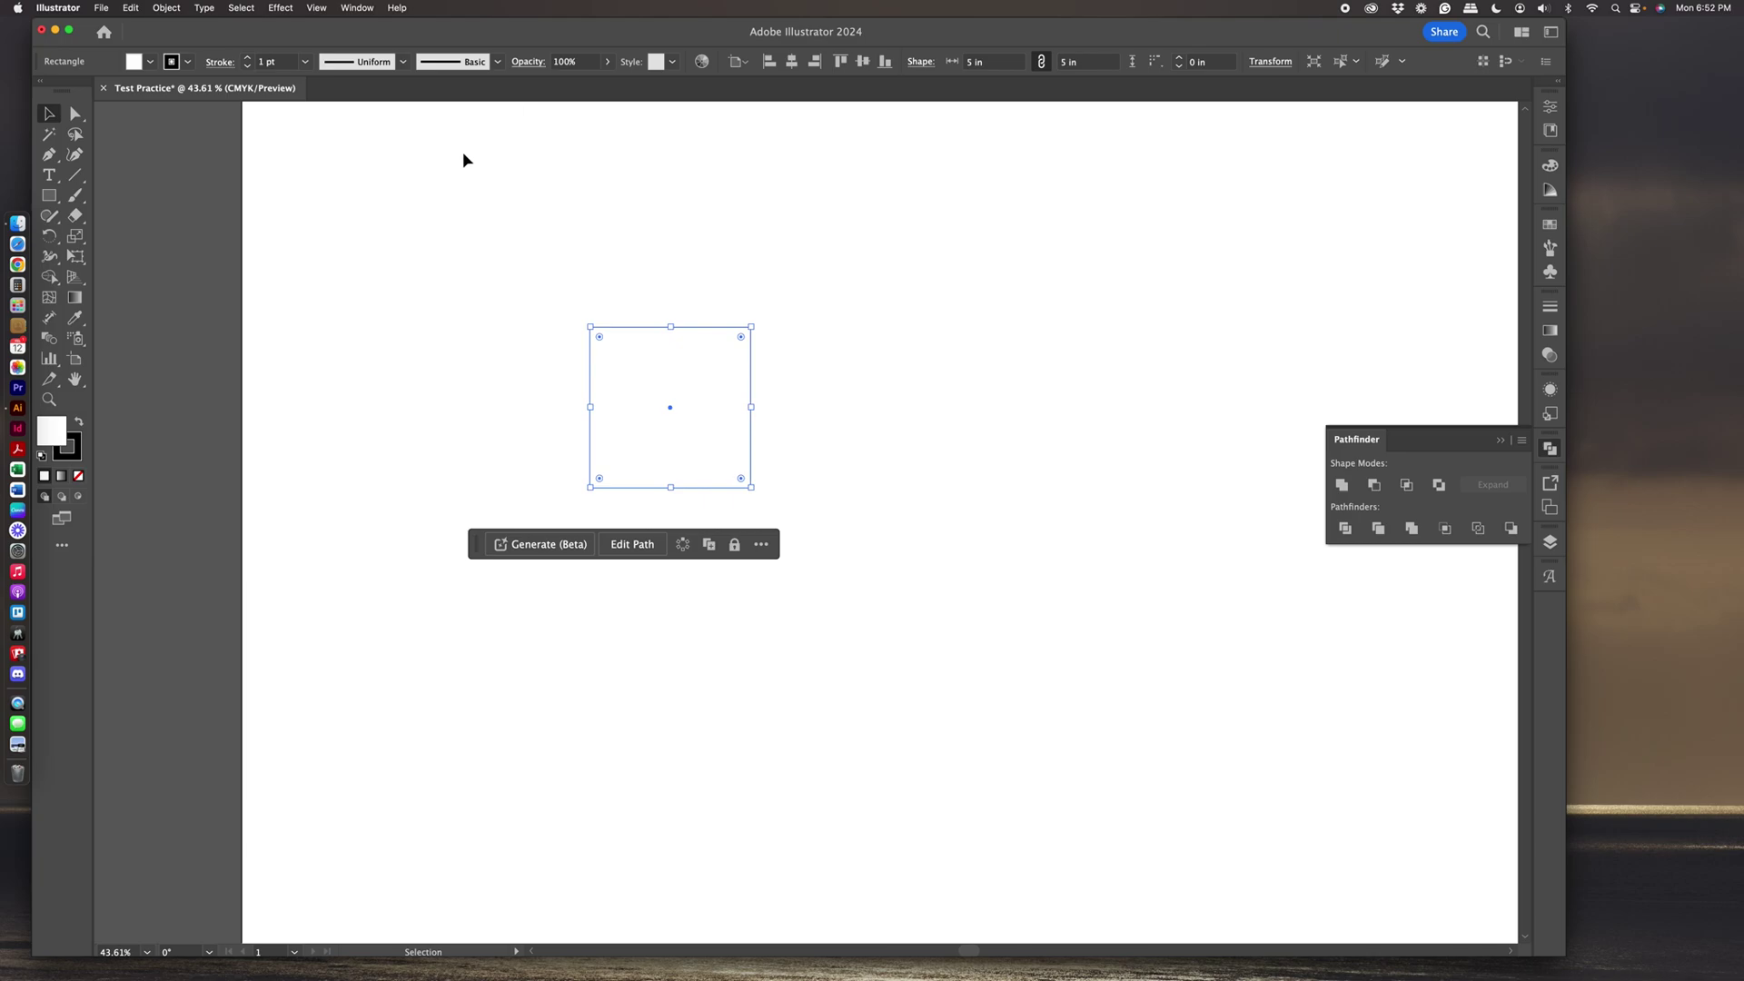
# Reduce the square's stroke weight to 0.25 pt and deselect the square.
pyautogui.click(247, 68)
pyautogui.click(248, 68)
pyautogui.click(248, 68)
pyautogui.click(785, 410)
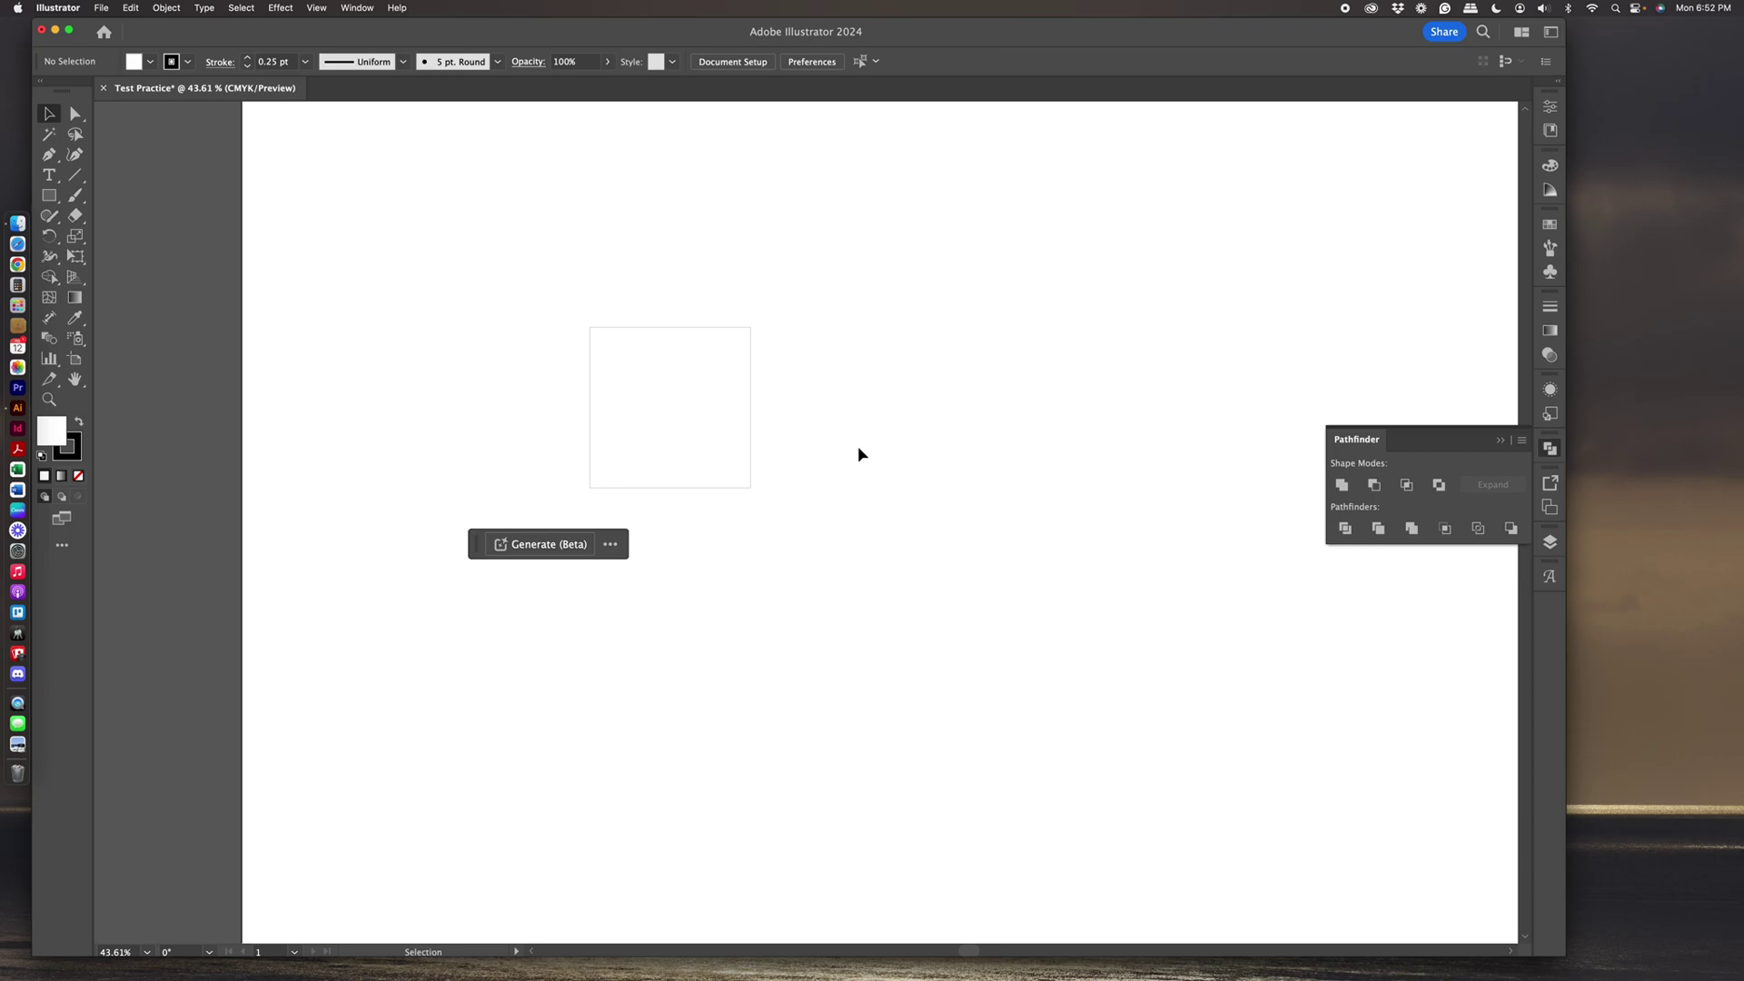
# Examine the square's thin outline up close.
pyautogui.click(49, 400)
pyautogui.moveTo(506, 351); pyautogui.dragTo(646, 502)
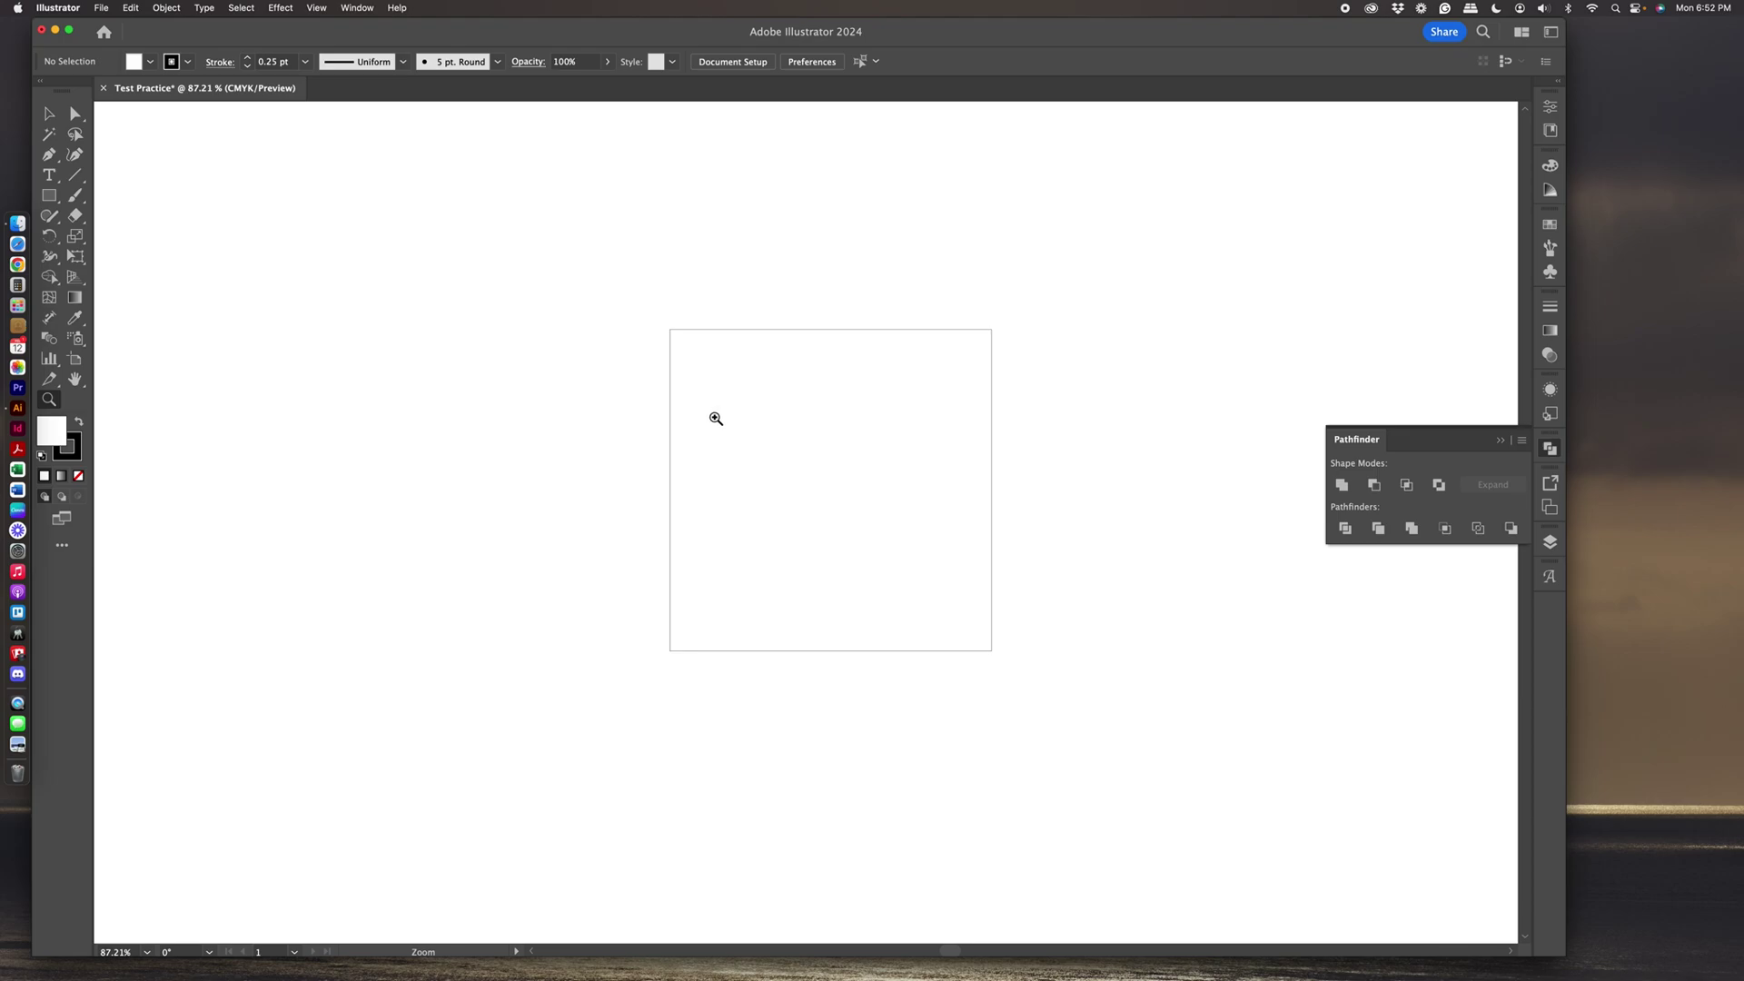
pyautogui.moveTo(602, 355)
pyautogui.mouseDown()
pyautogui.moveTo(673, 421)
pyautogui.moveTo(624, 360)
pyautogui.mouseUp()
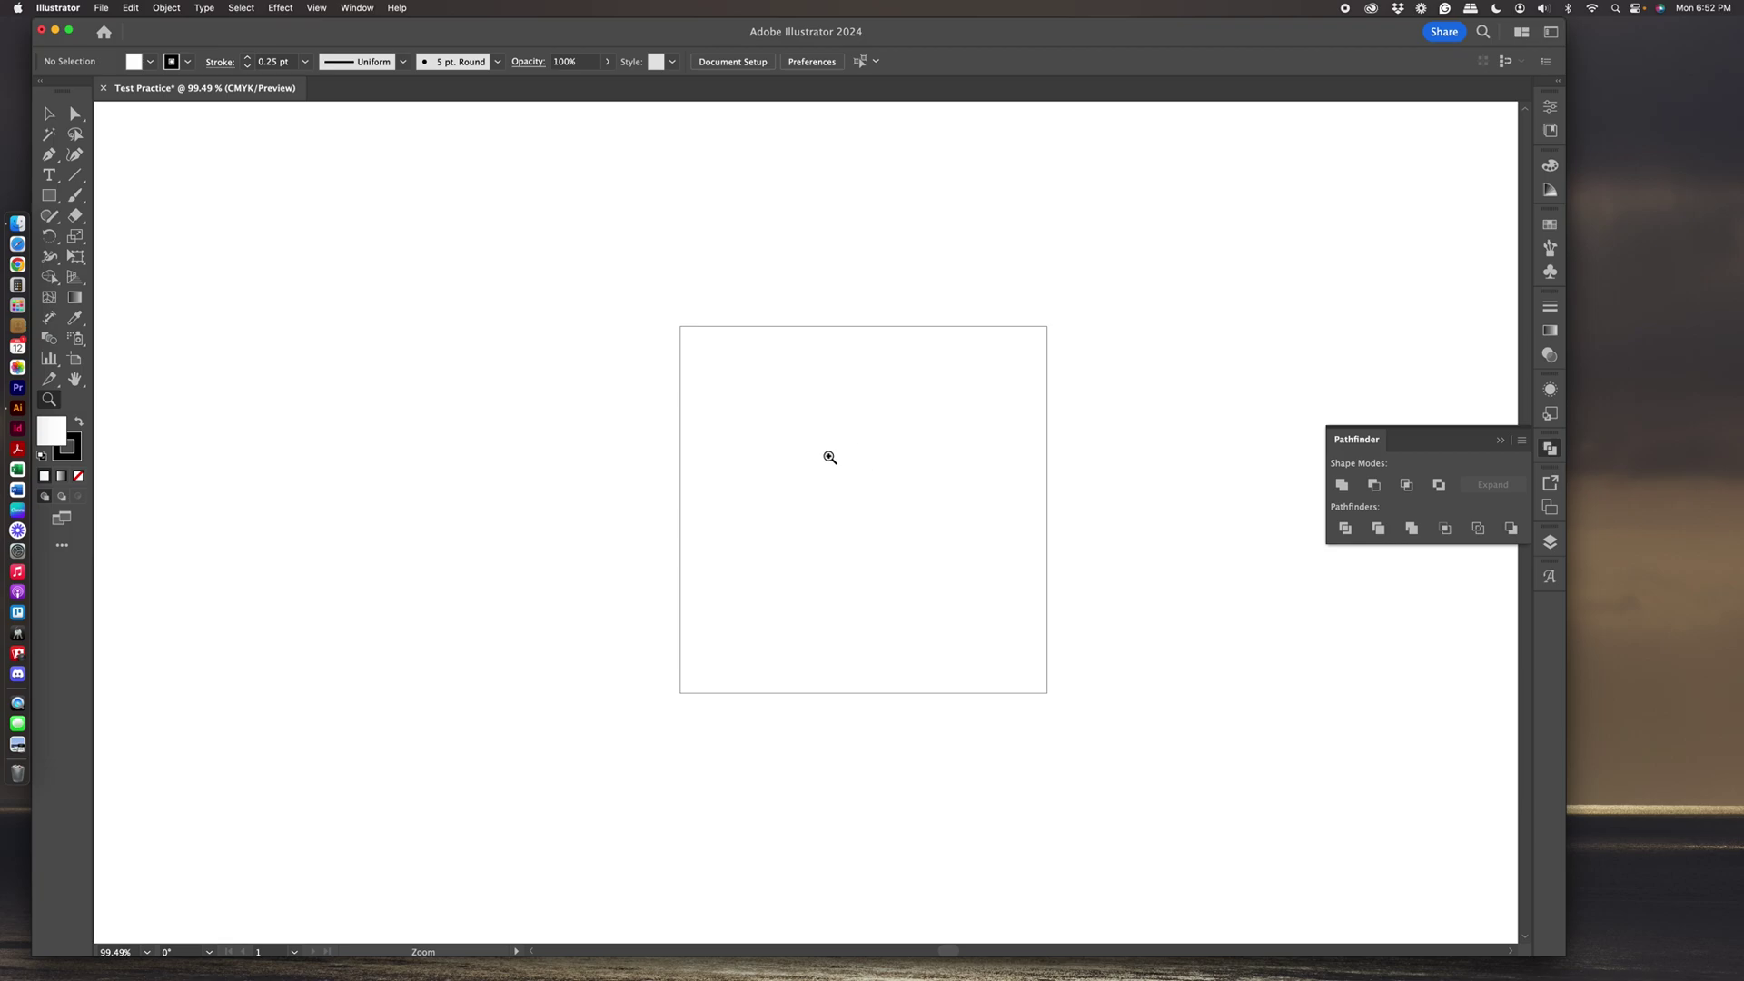
pyautogui.moveTo(858, 447); pyautogui.dragTo(755, 433)
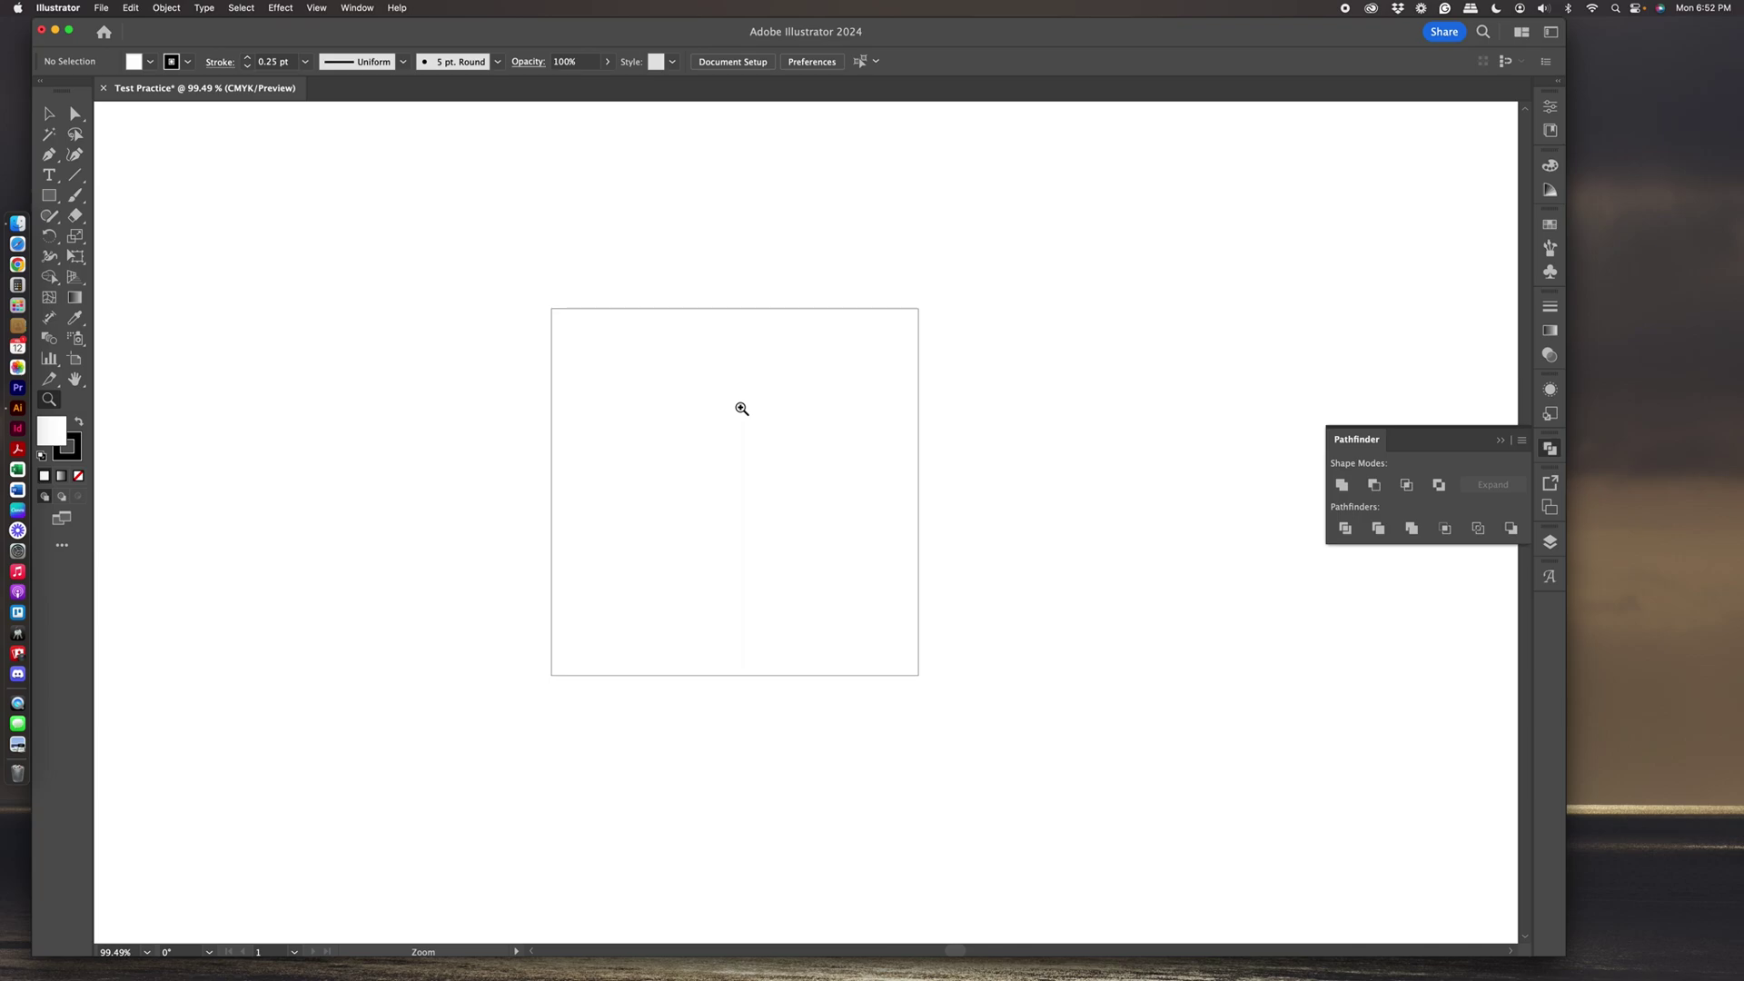
pyautogui.press('v')
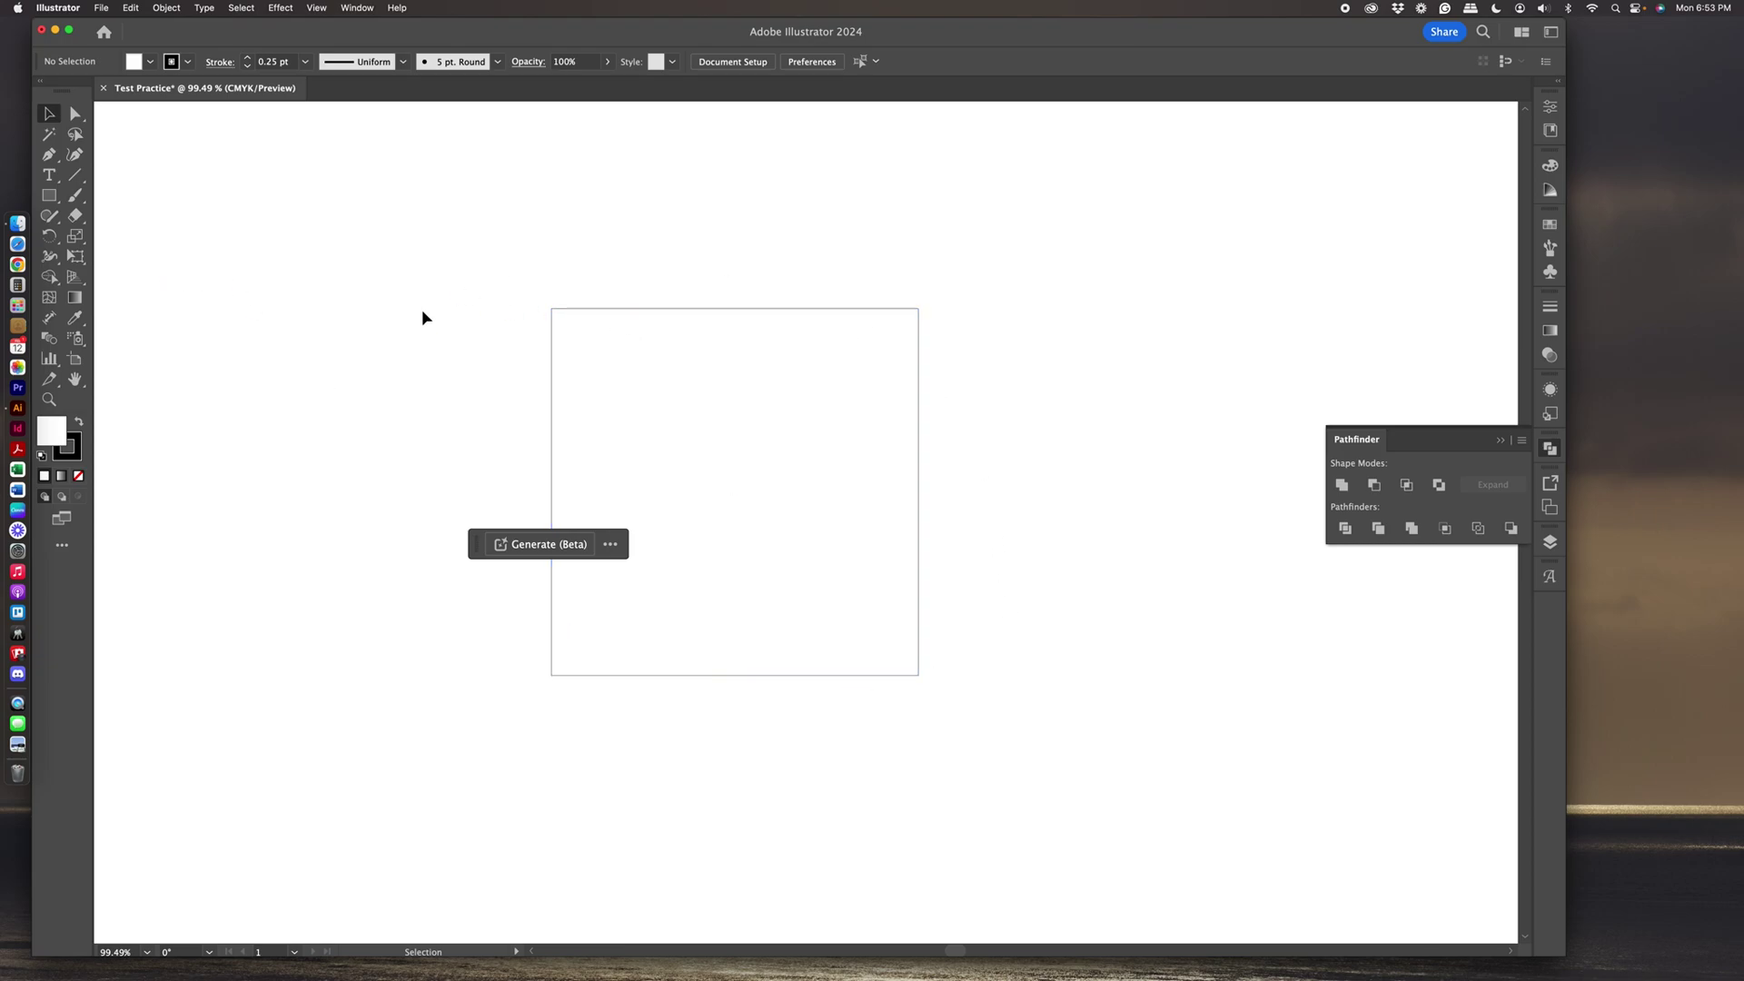
# Display the document's color swatches and select the square on the artboard.
pyautogui.click(1550, 227)
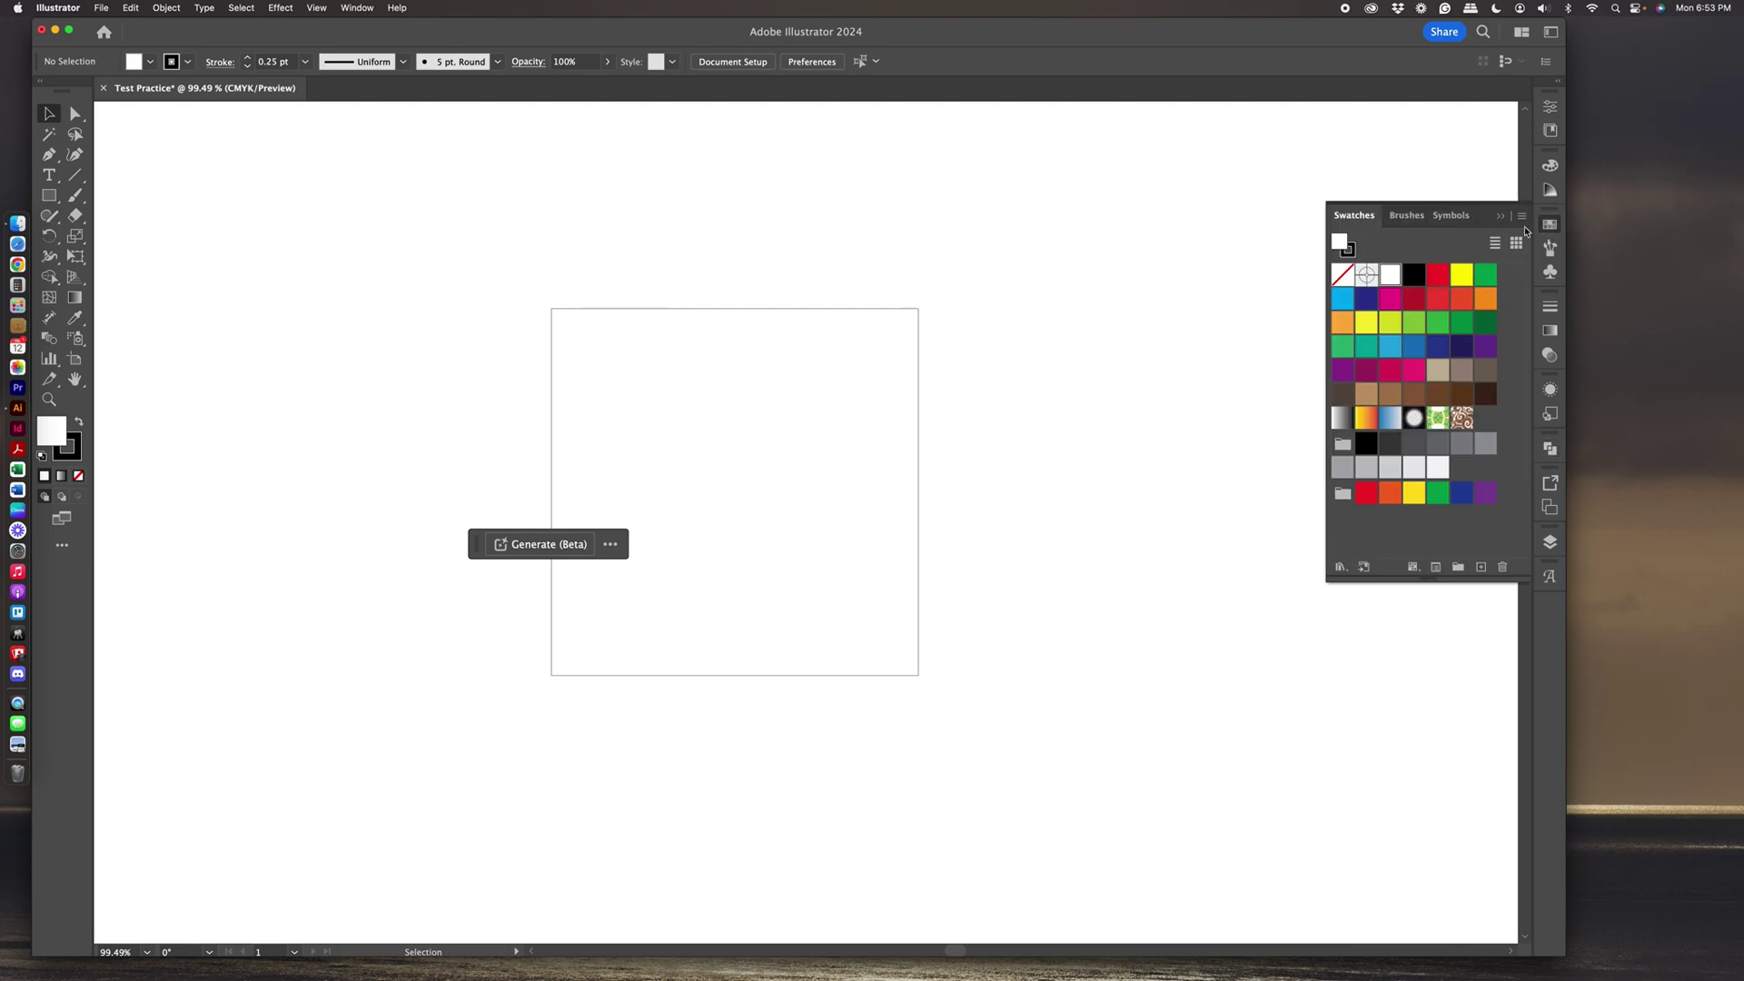
pyautogui.click(1390, 297)
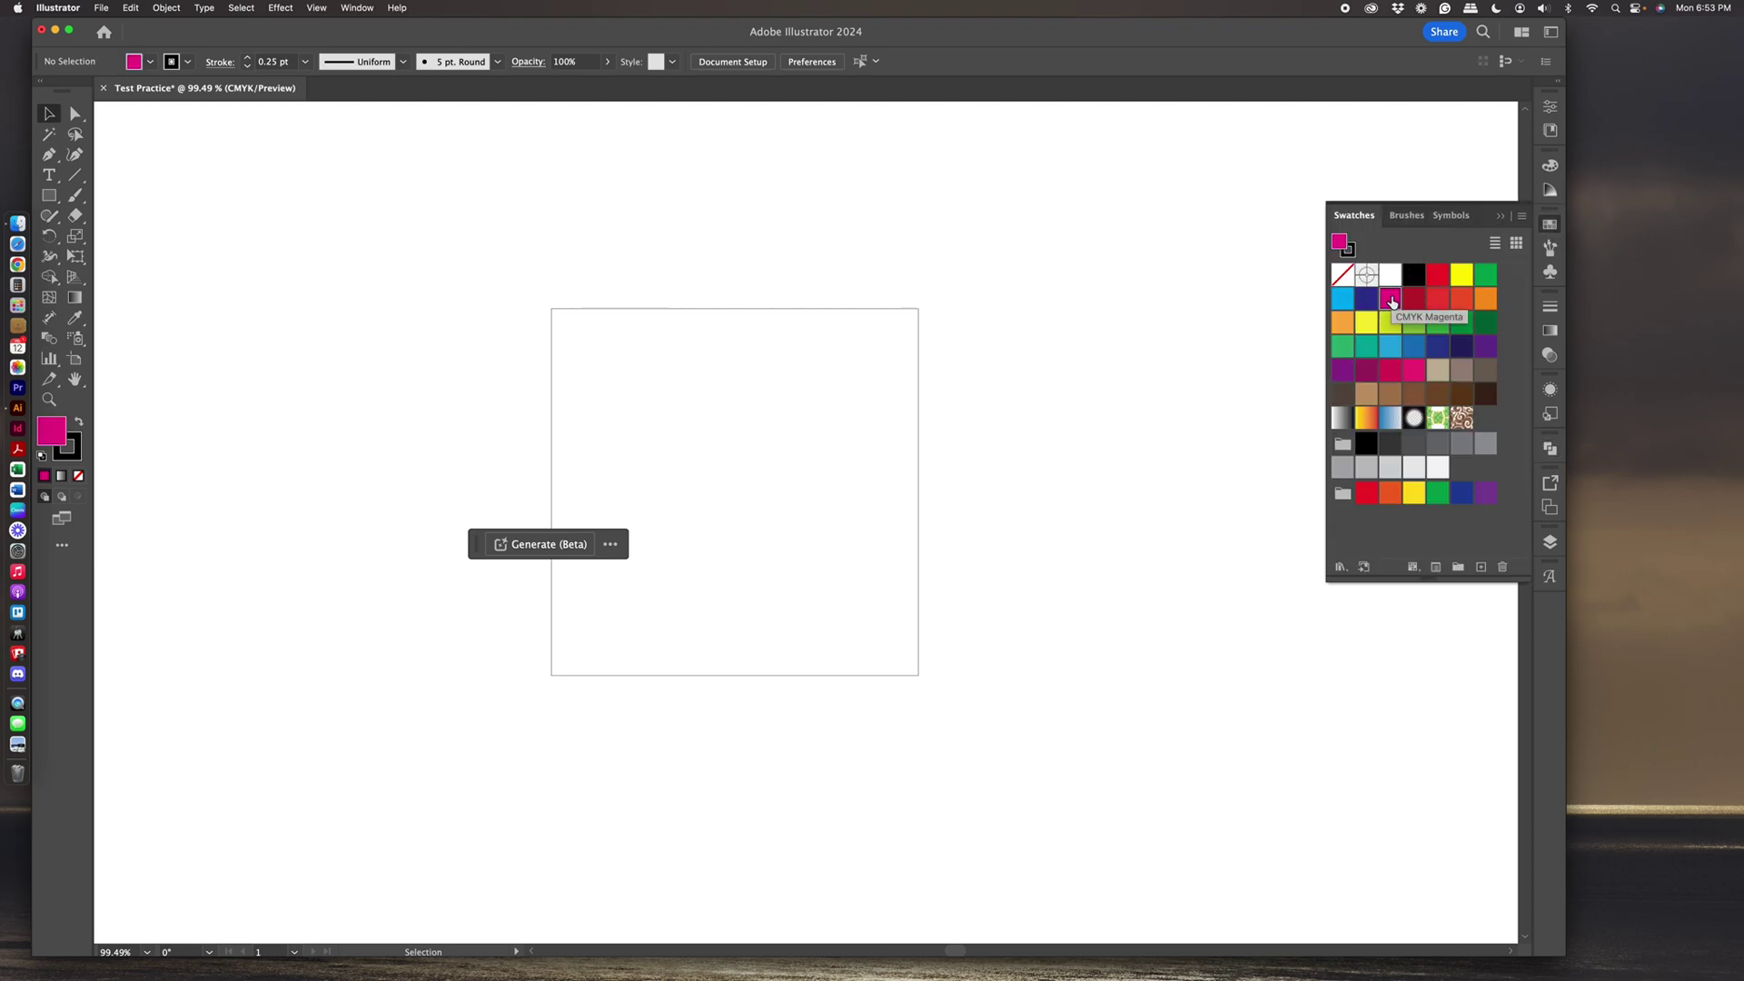
pyautogui.click(725, 444)
pyautogui.click(334, 8)
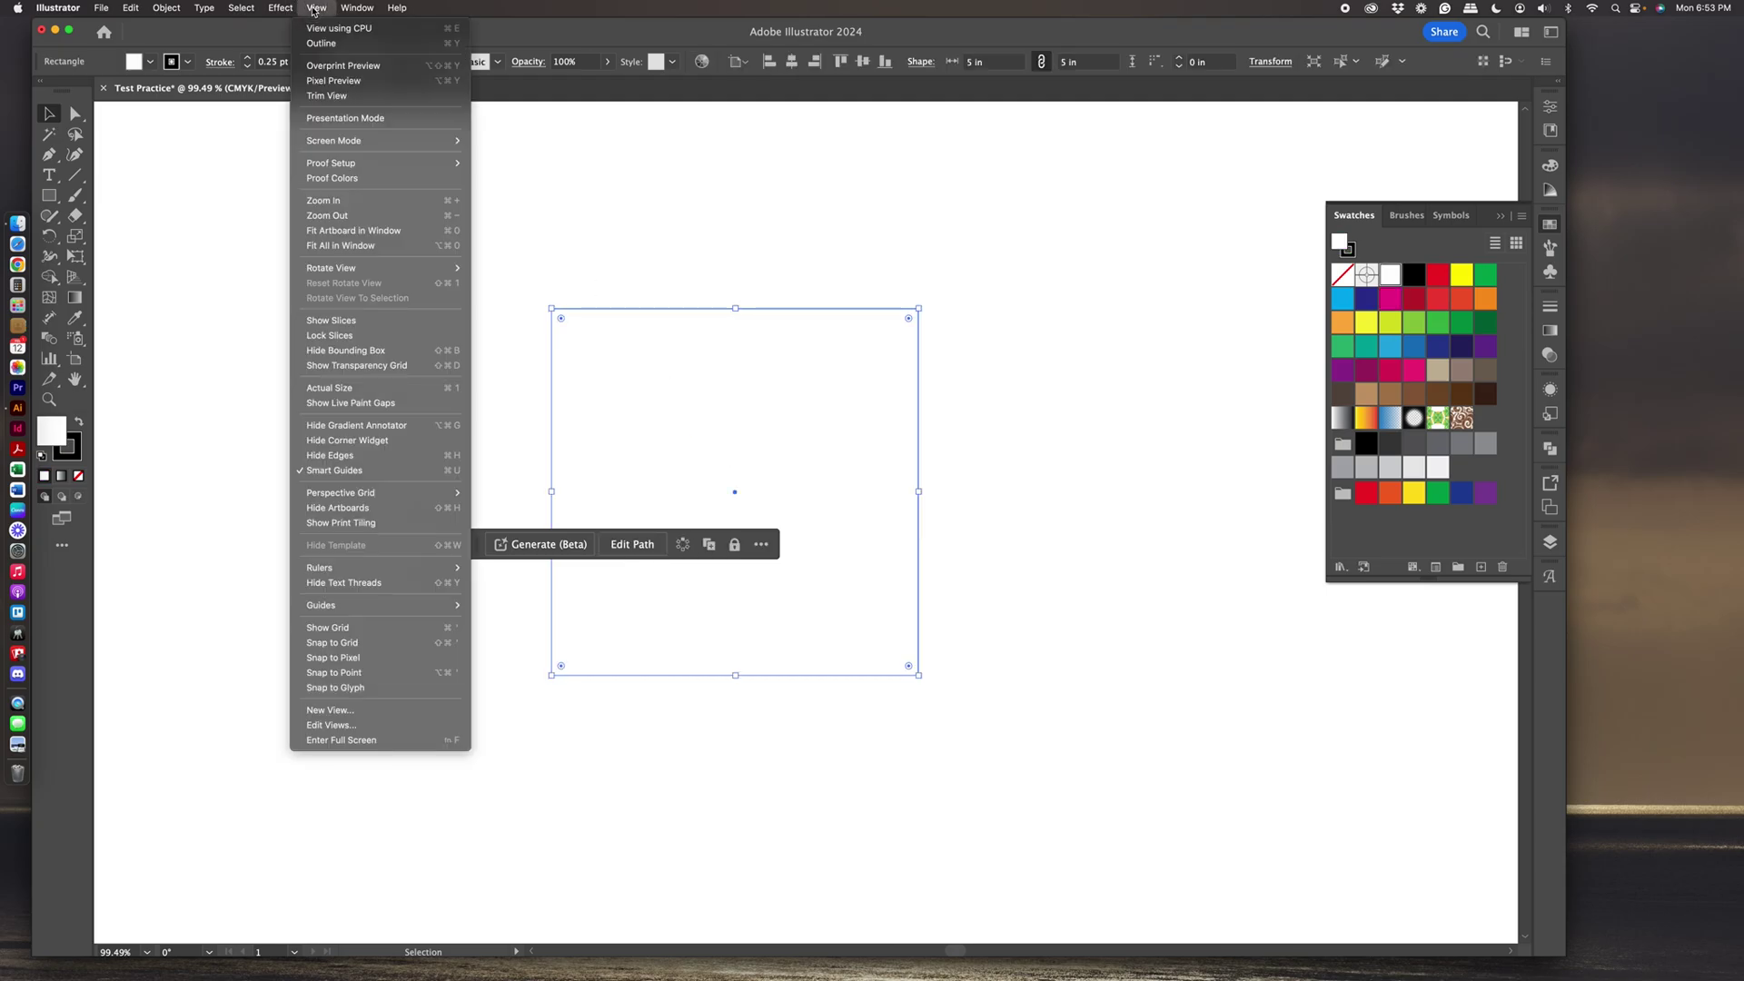
pyautogui.click(319, 26)
pyautogui.click(316, 10)
pyautogui.click(316, 39)
pyautogui.click(314, 11)
pyautogui.click(319, 42)
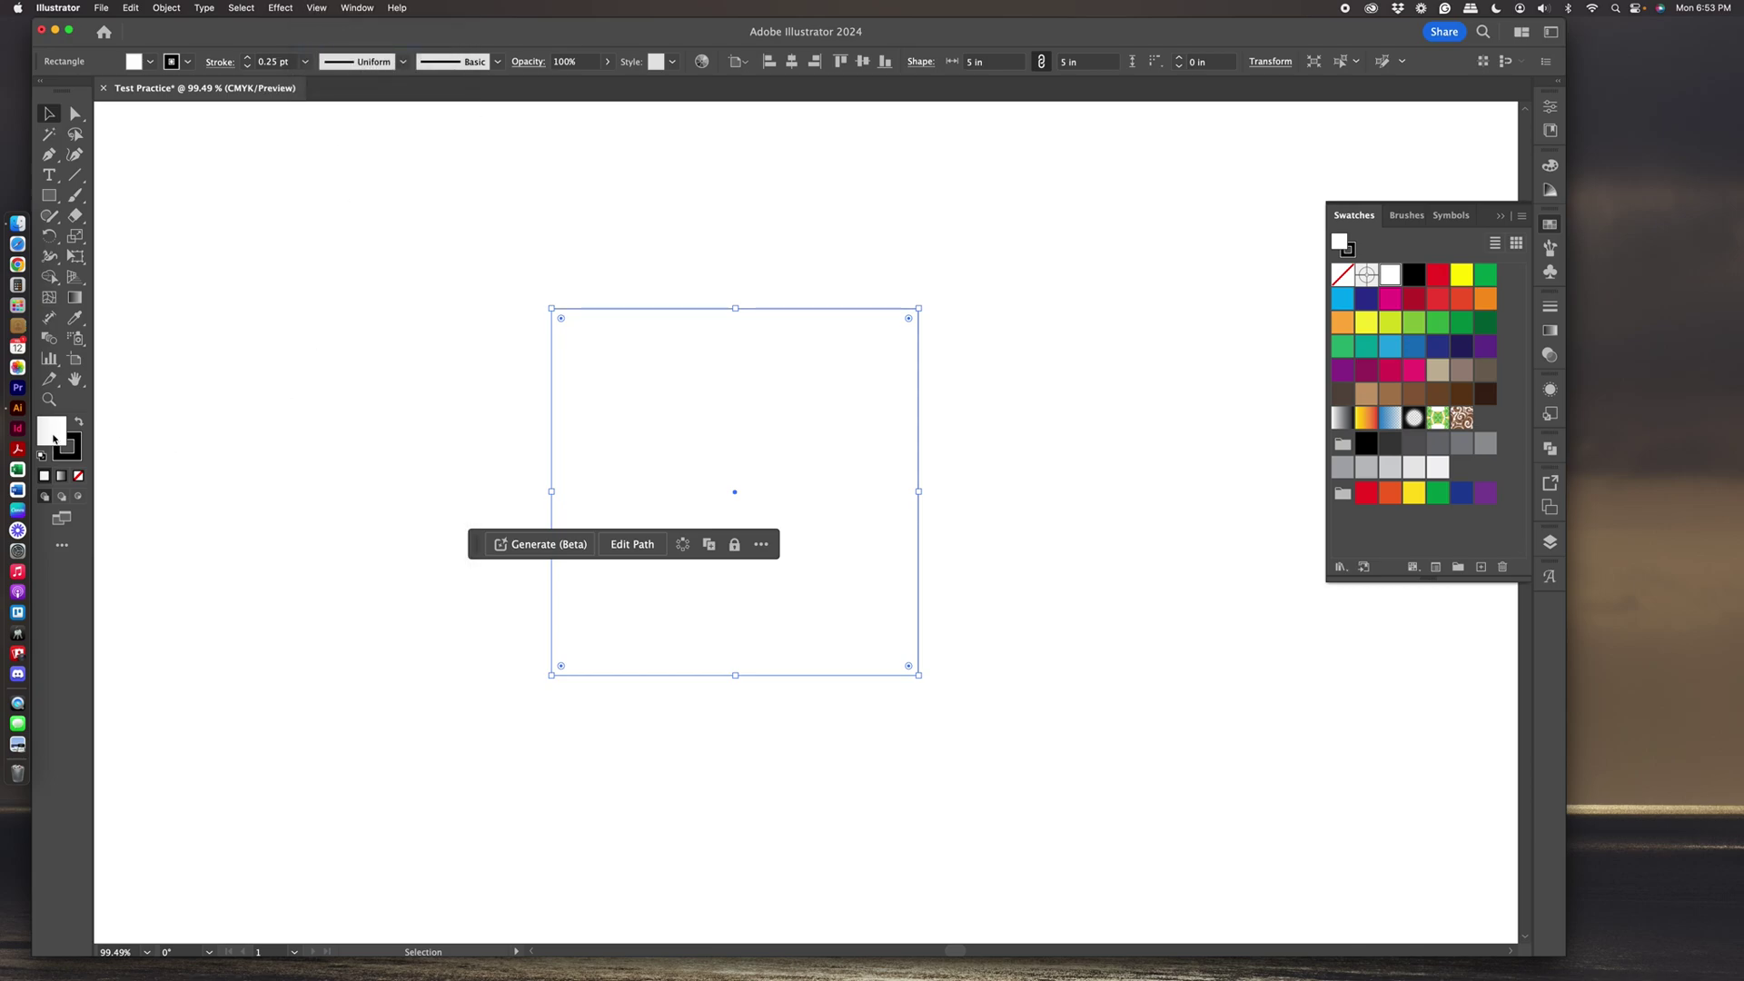
# Fill the selected square with CMYK Magenta, deselect it, and move the contextual task bar below it.
pyautogui.moveTo(507, 312); pyautogui.dragTo(972, 518)
pyautogui.click(1391, 300)
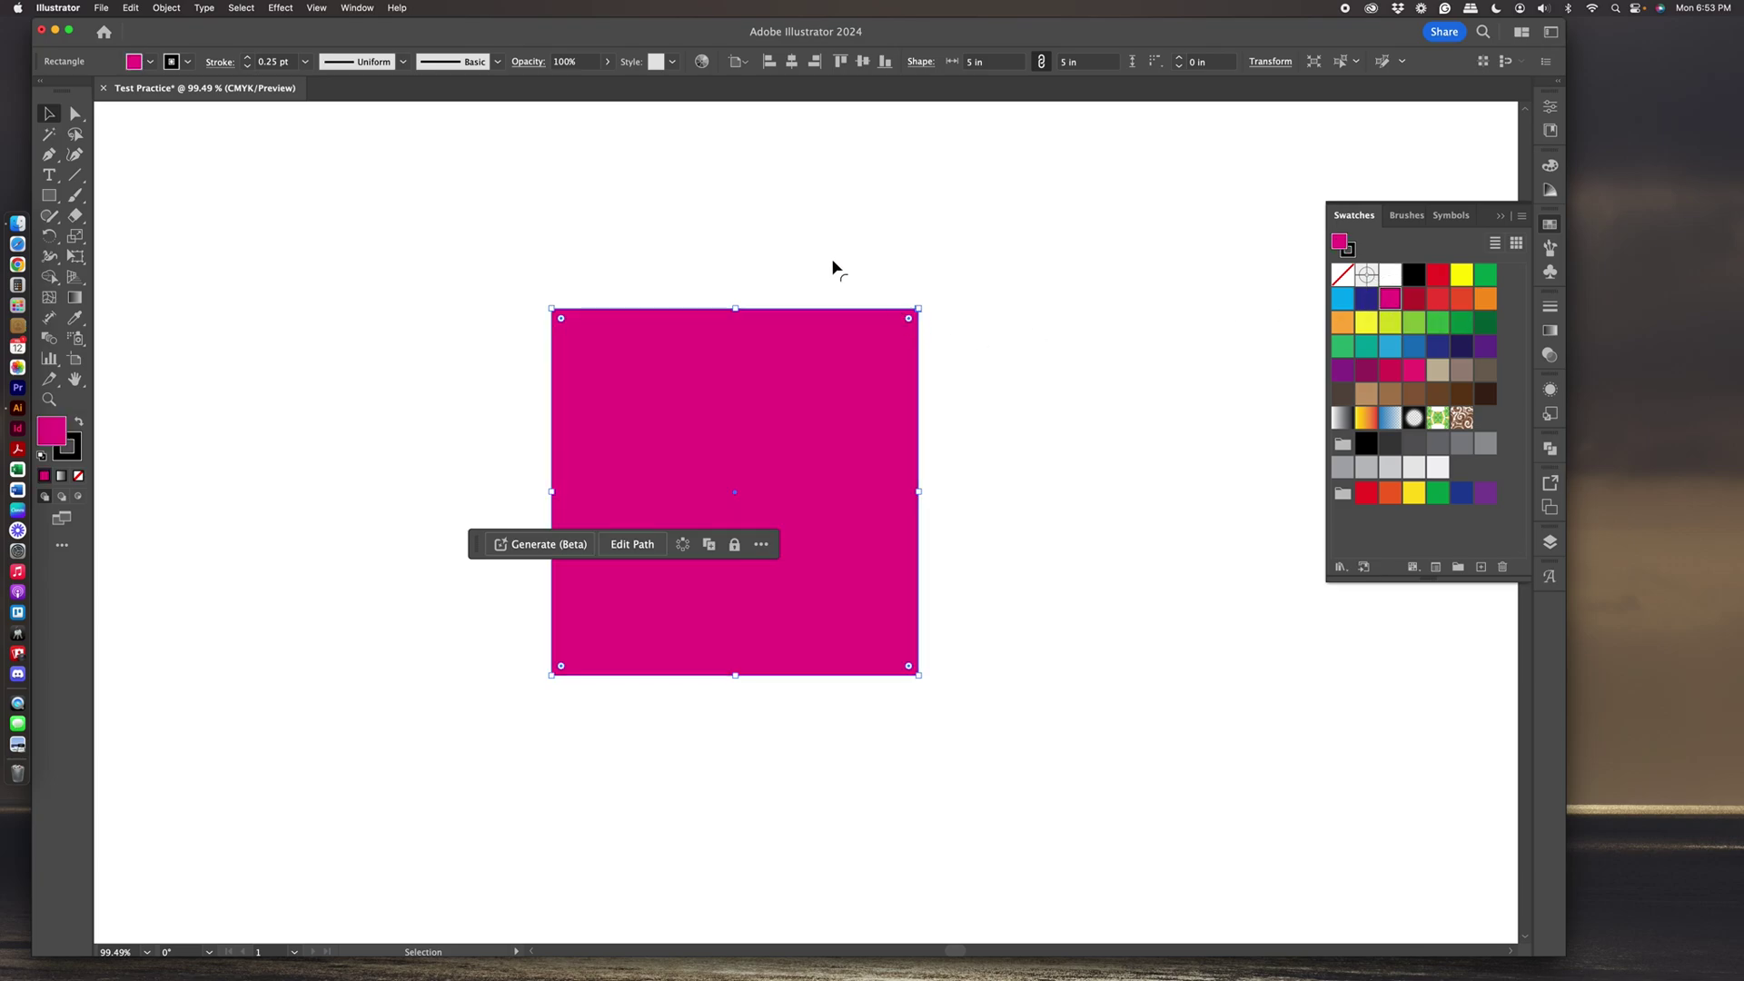
pyautogui.click(624, 246)
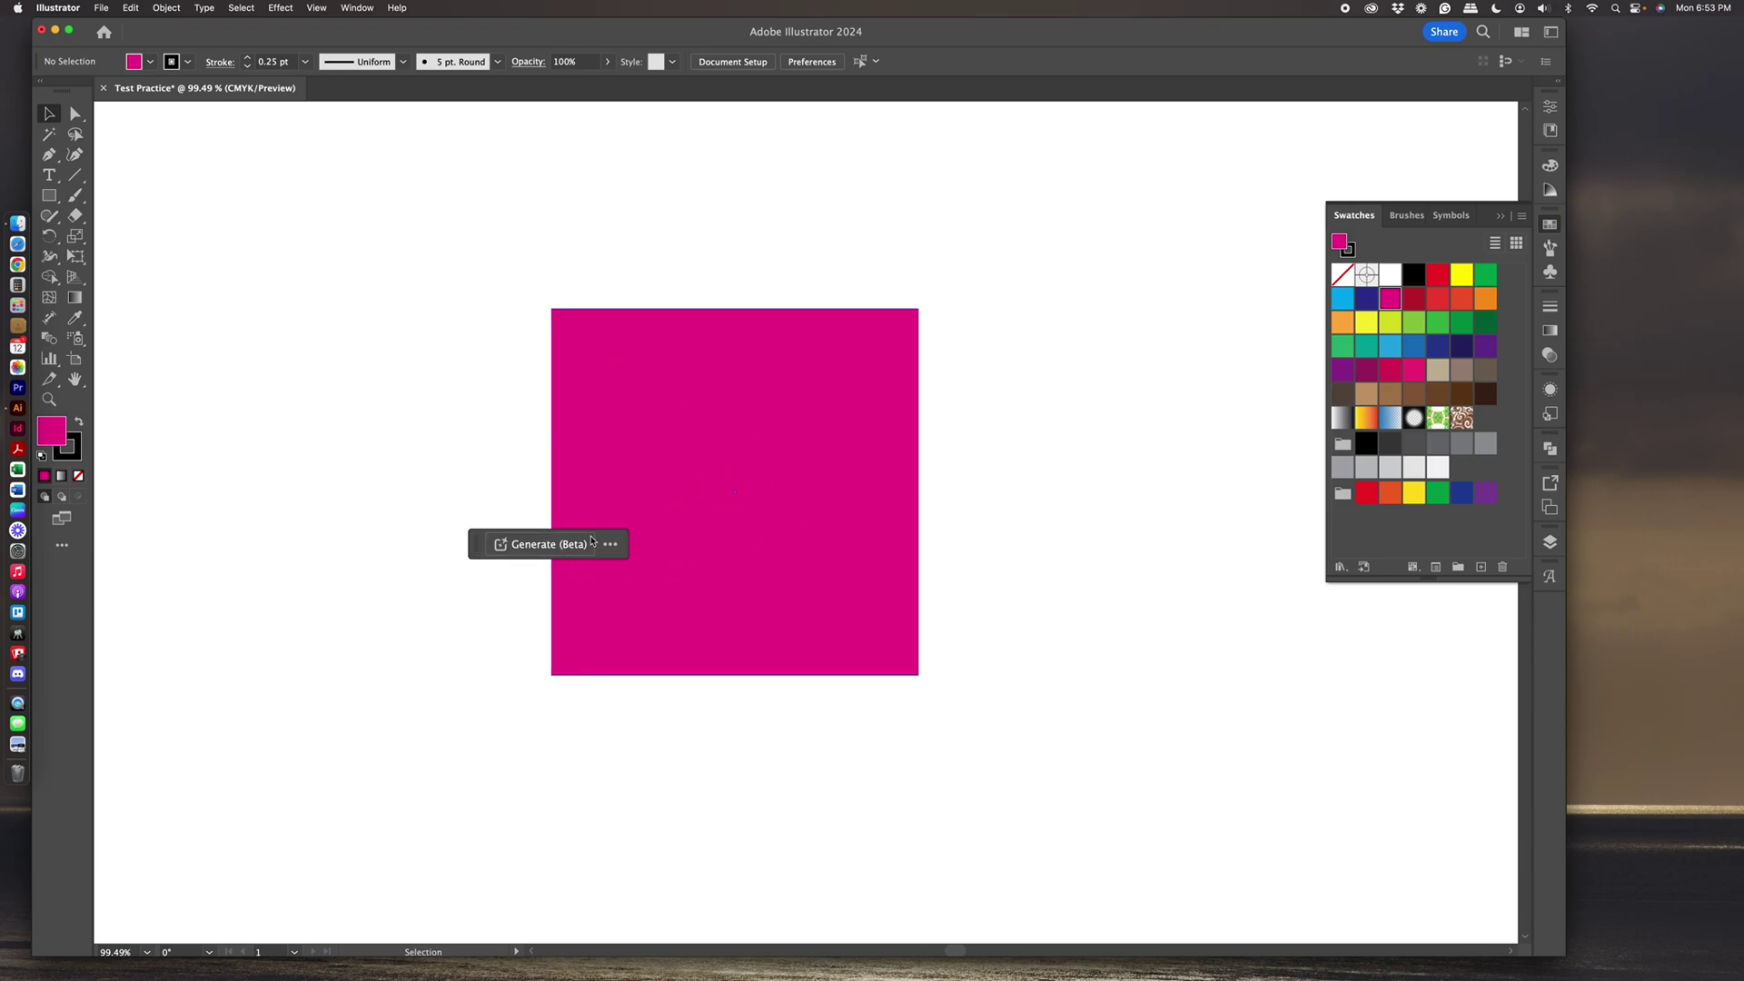
pyautogui.moveTo(478, 545); pyautogui.dragTo(693, 746)
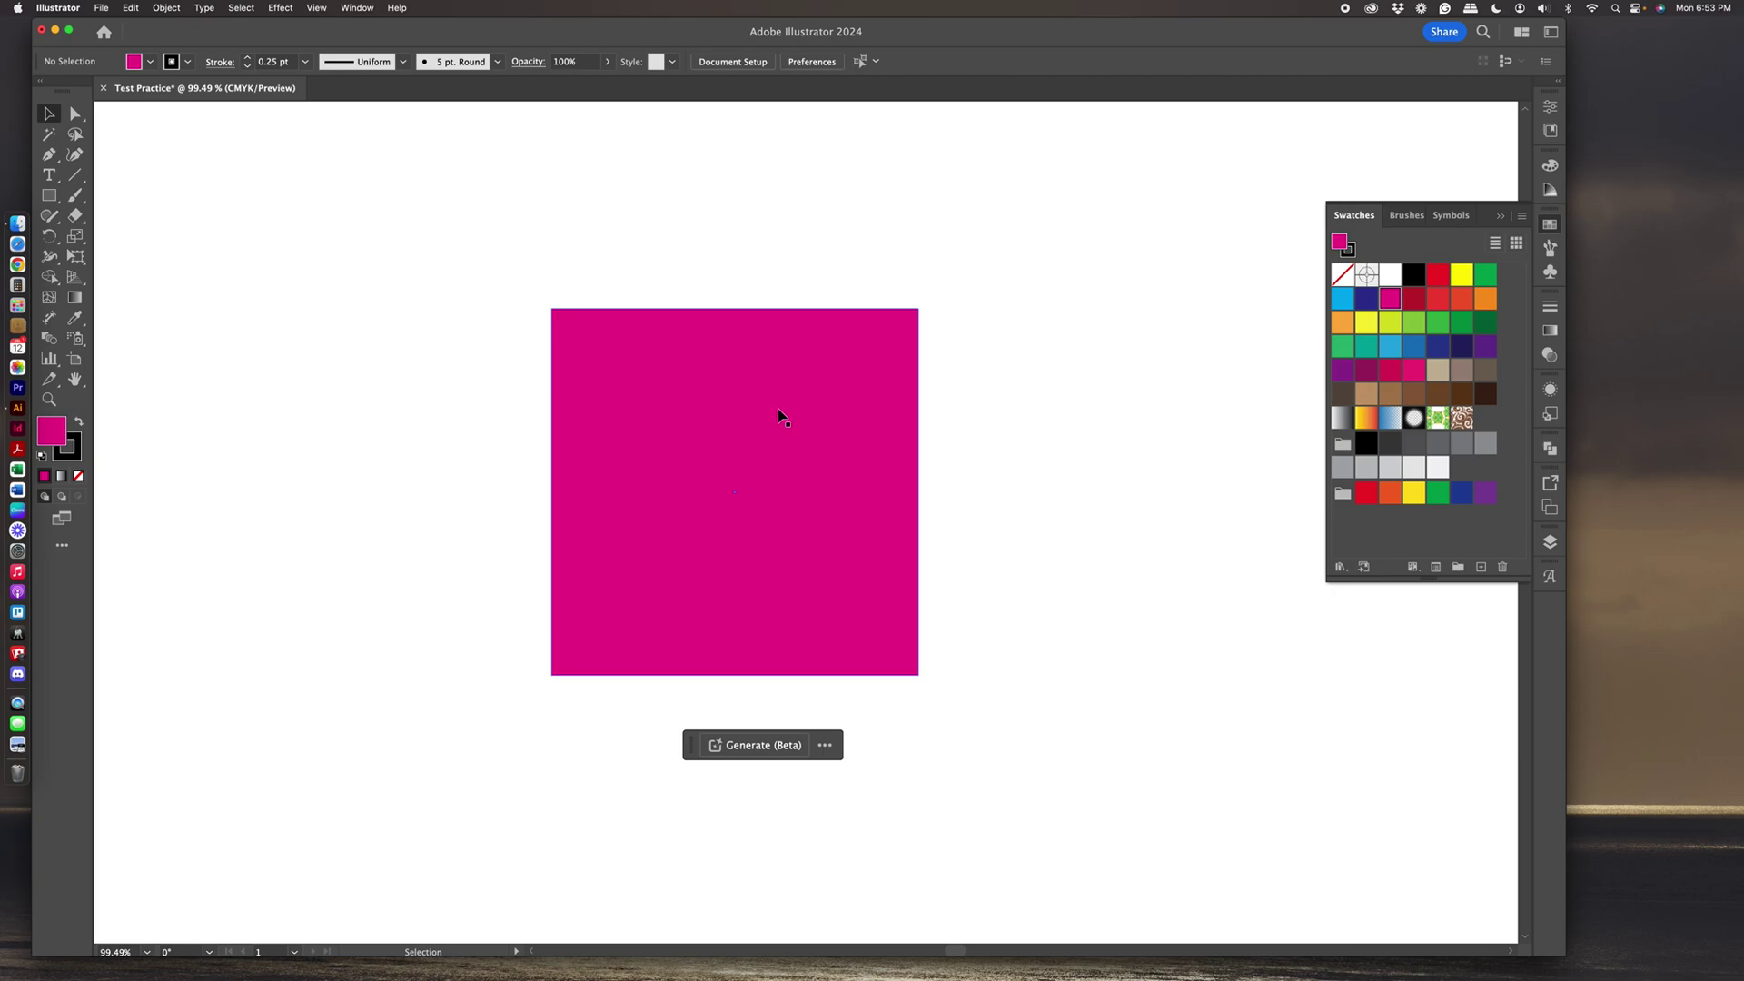
# Duplicate the magenta square to its right, level with the original and offset about 5.13 in horizontally.
pyautogui.hscroll(10, 700, 440)
pyautogui.scroll(-2, 700, 439)
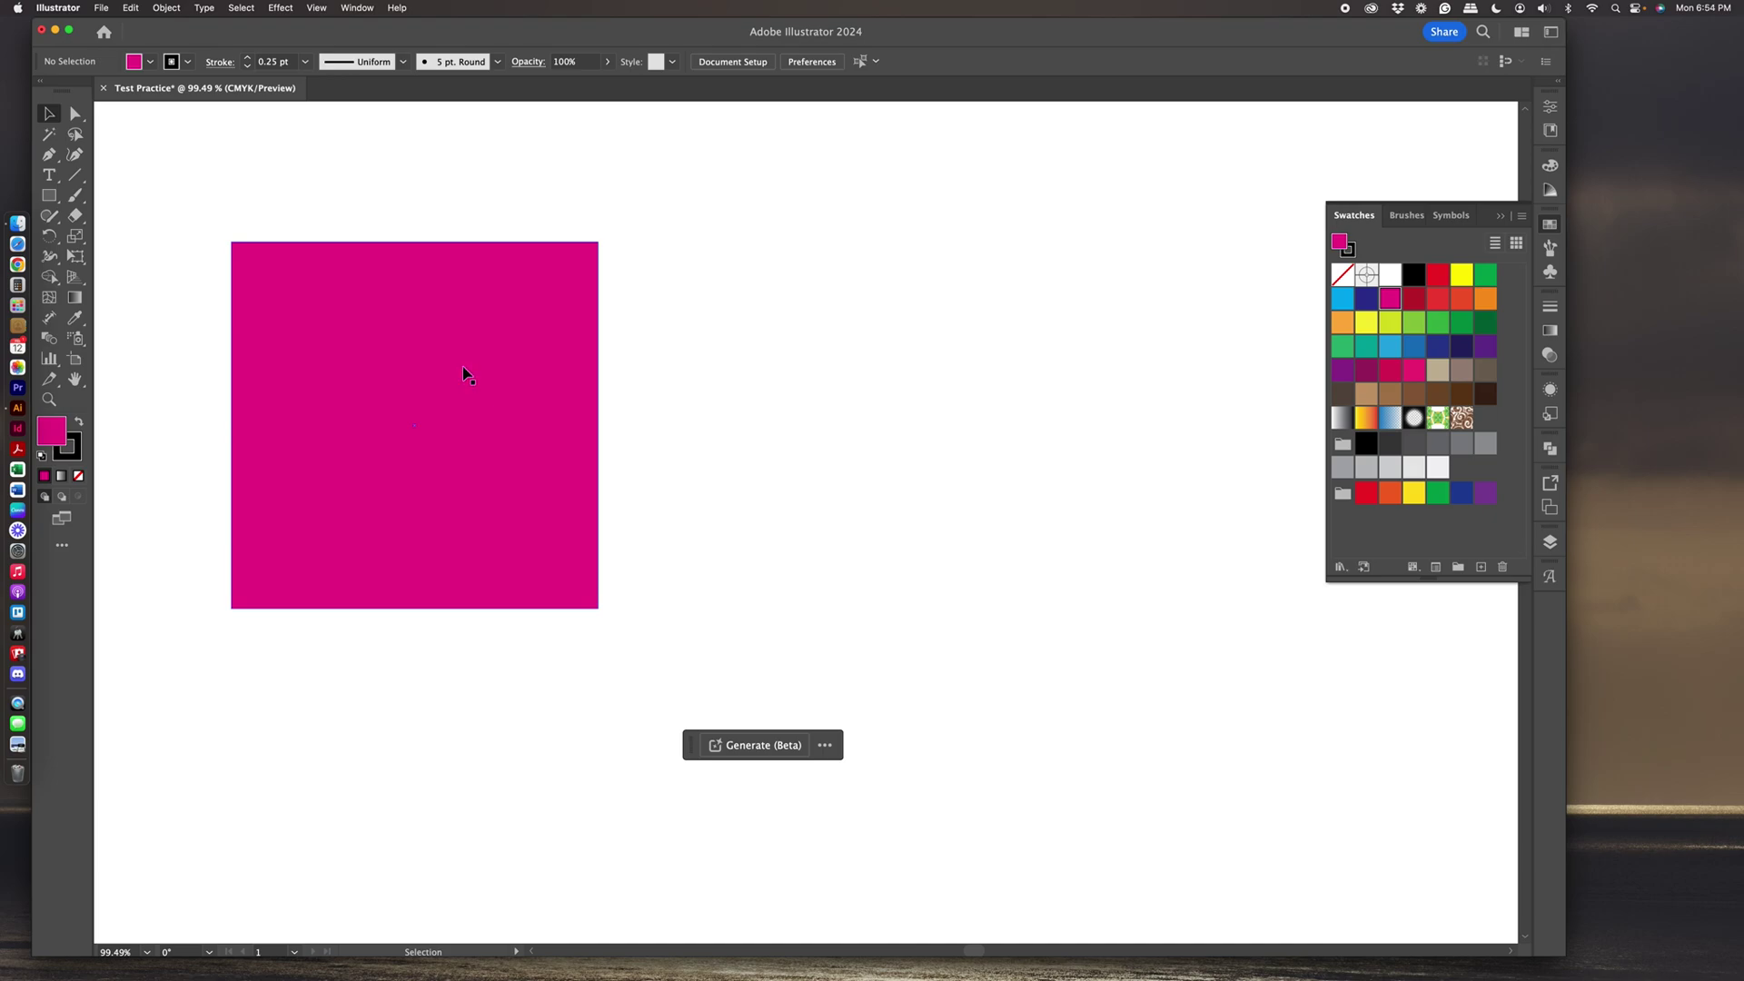
pyautogui.moveTo(462, 372); pyautogui.dragTo(633, 376)
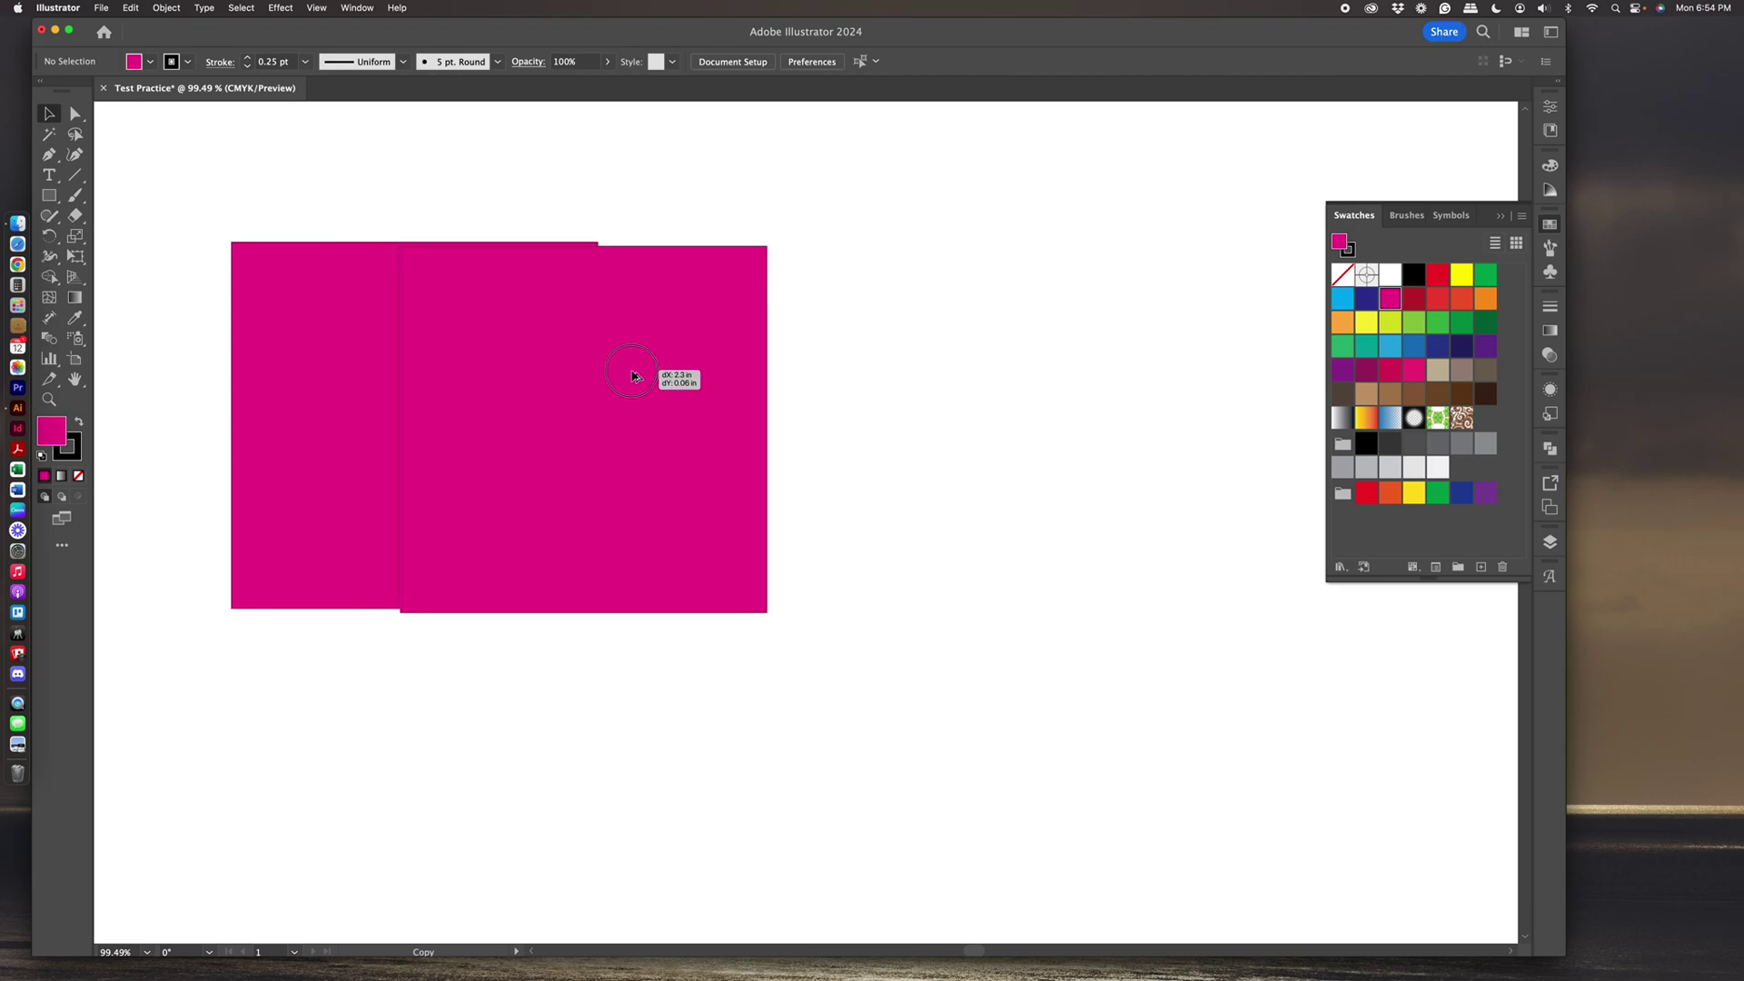
pyautogui.moveTo(633, 376); pyautogui.dragTo(840, 376)
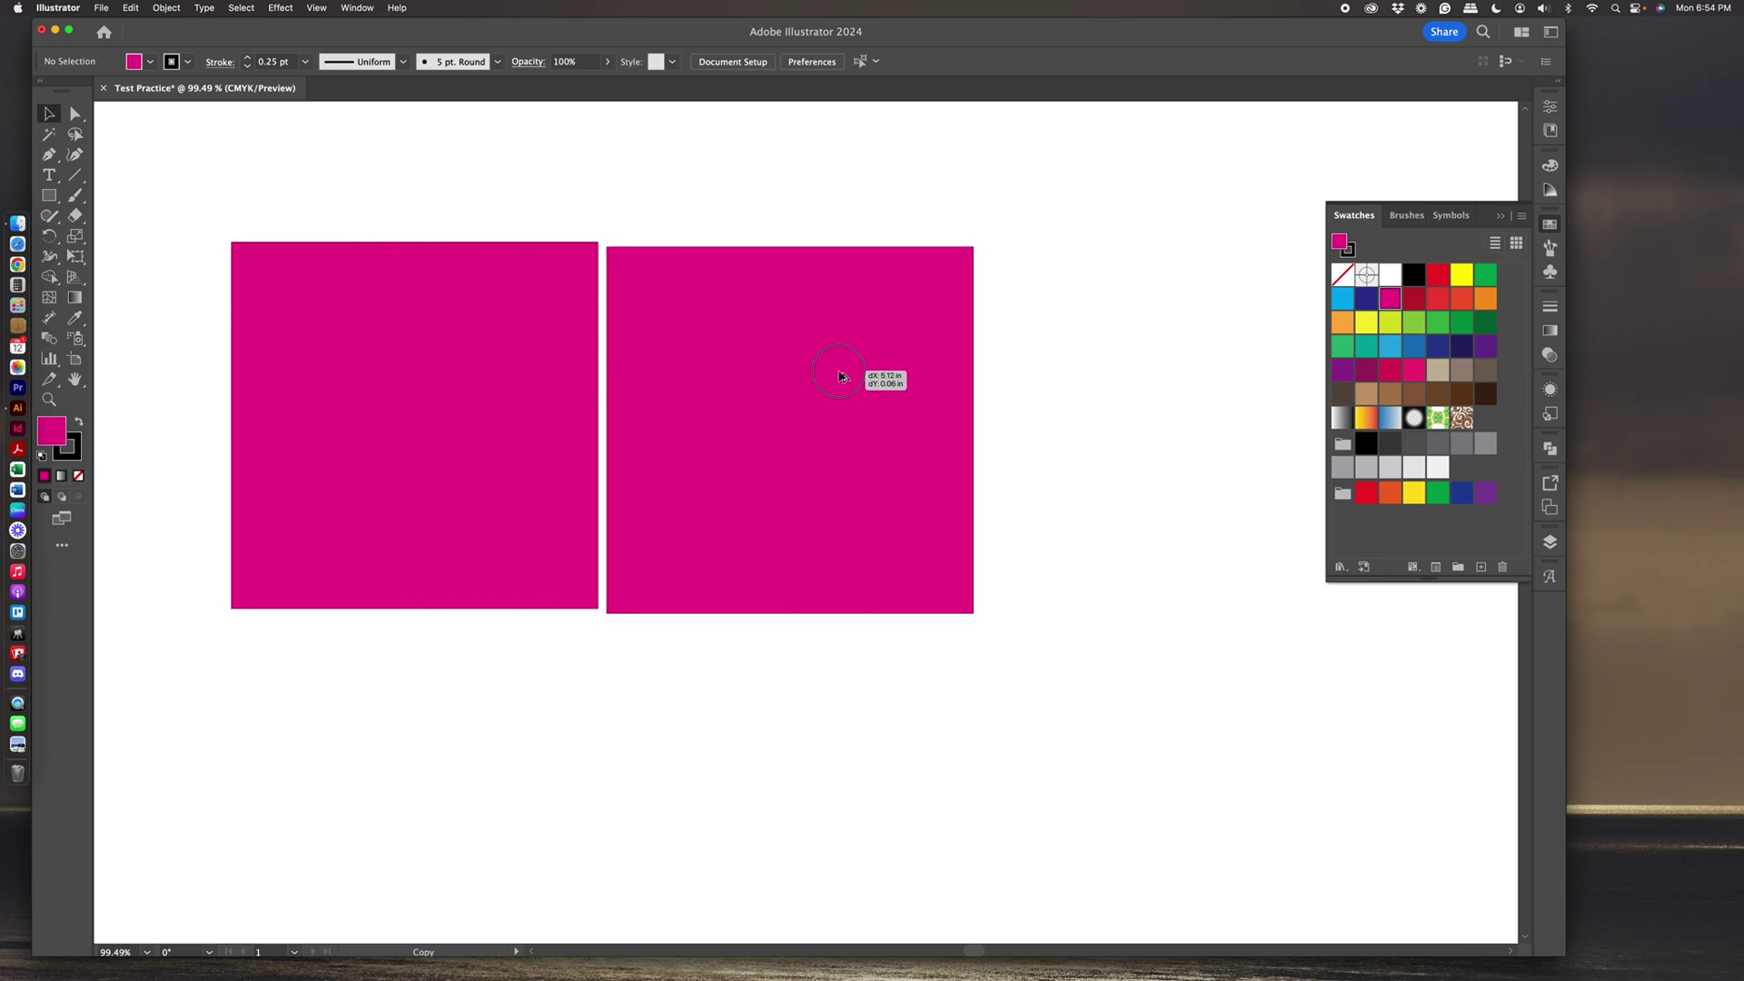
pyautogui.moveTo(840, 376); pyautogui.dragTo(842, 370)
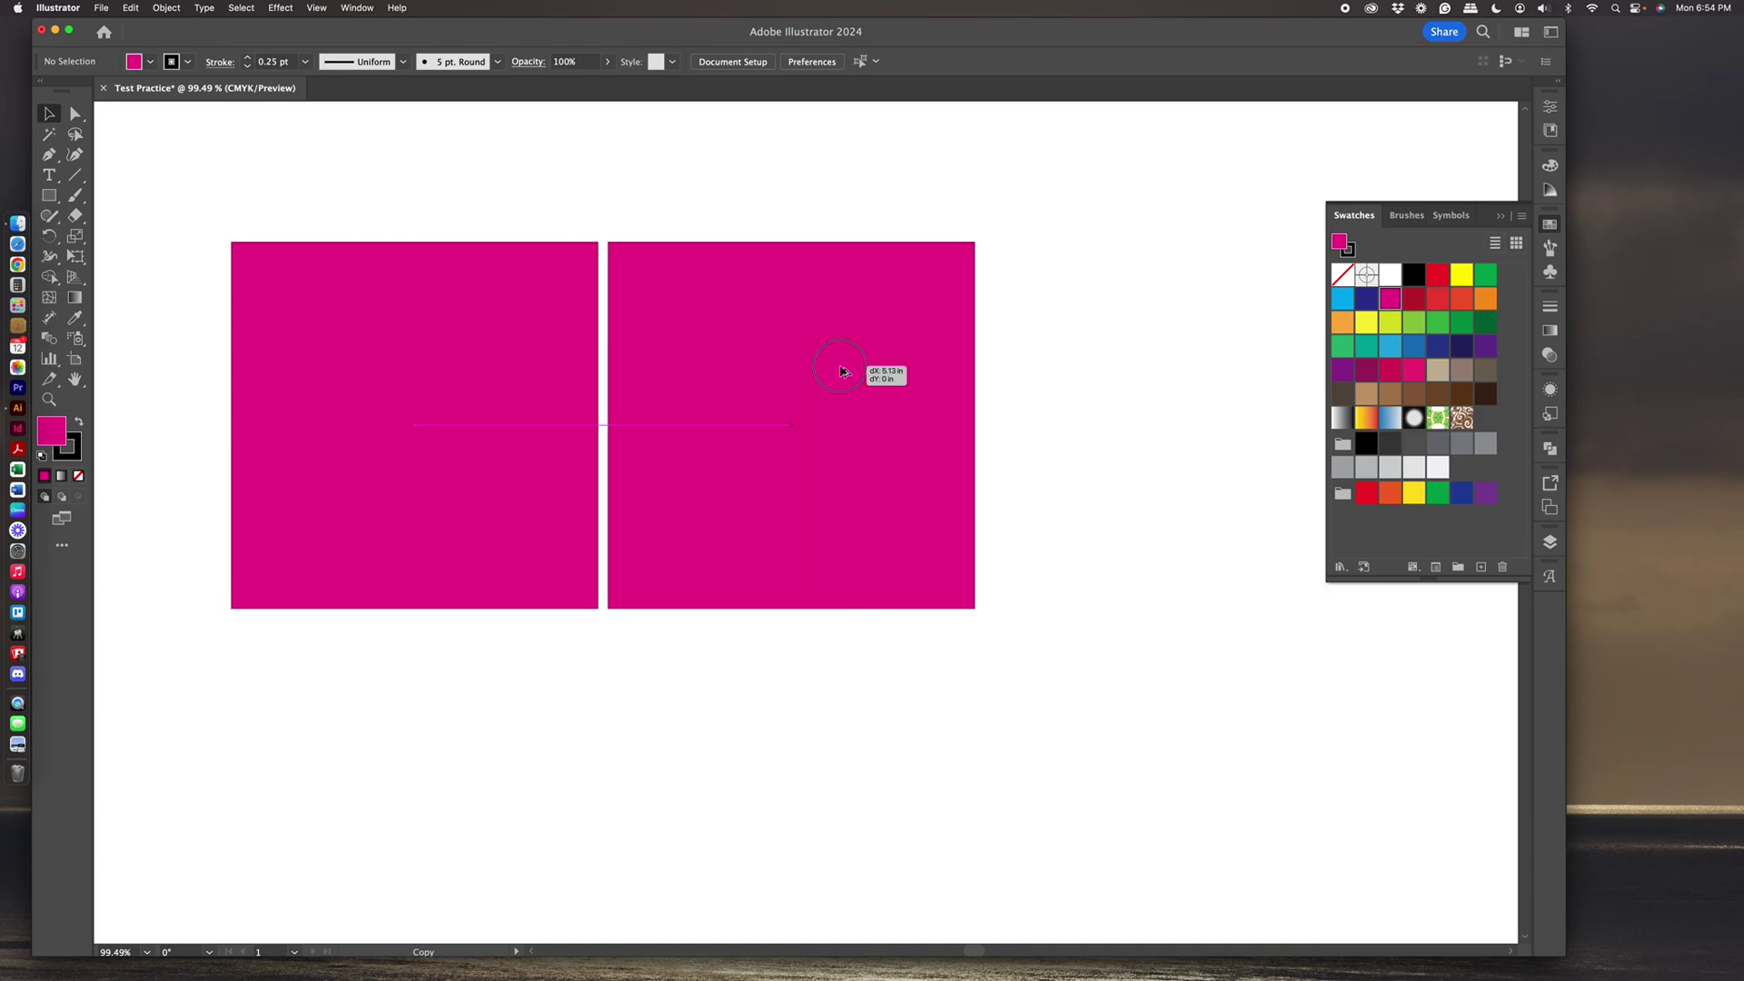
pyautogui.moveTo(841, 371); pyautogui.dragTo(842, 373)
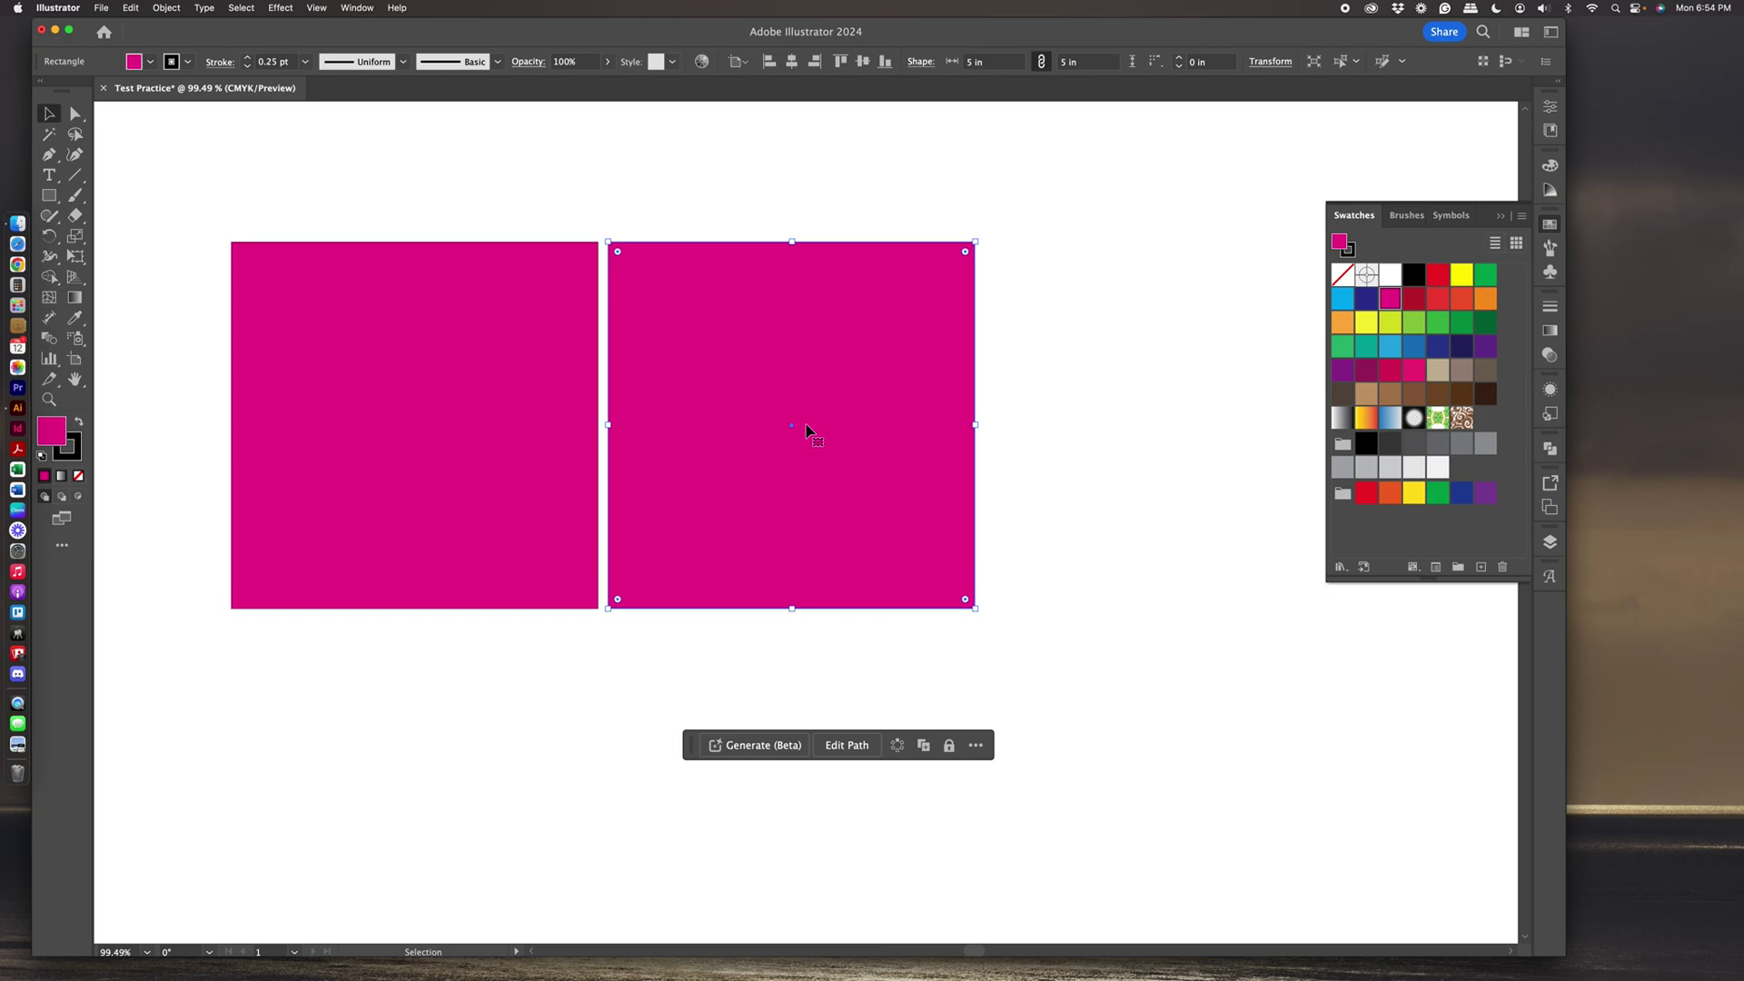
# Repeat the offset duplication until a row of seven evenly spaced squares is made.
pyautogui.press('super+d')
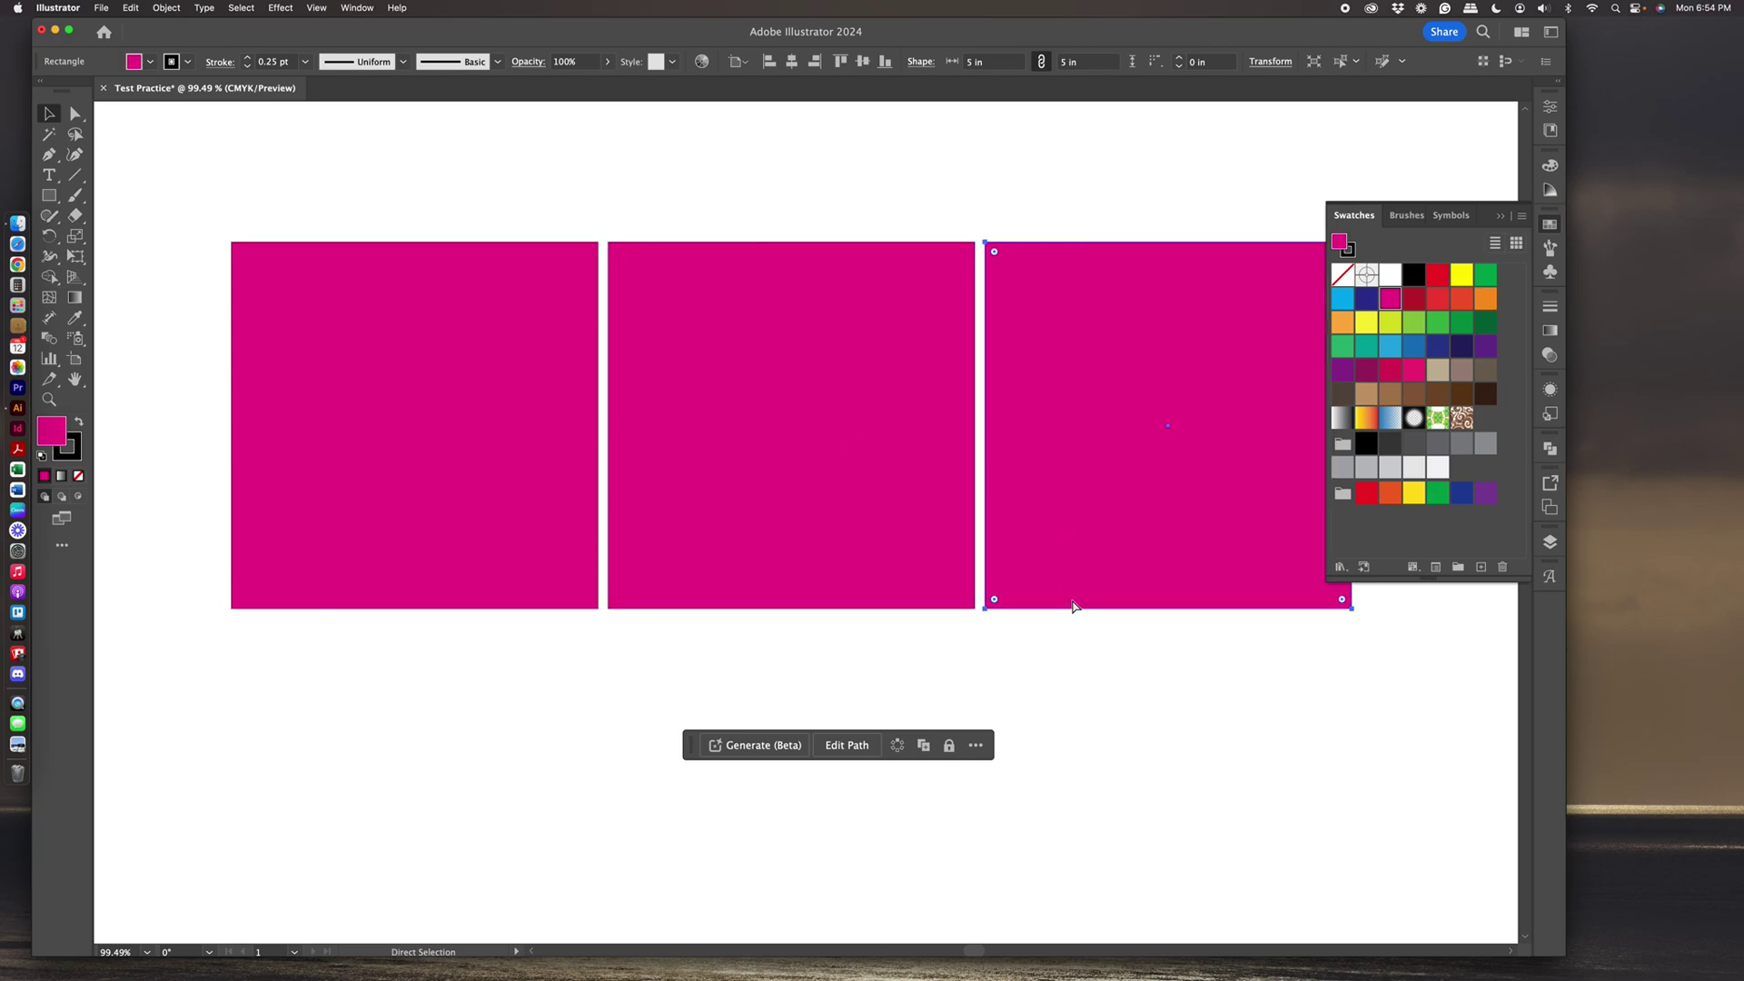
pyautogui.press('super+d')
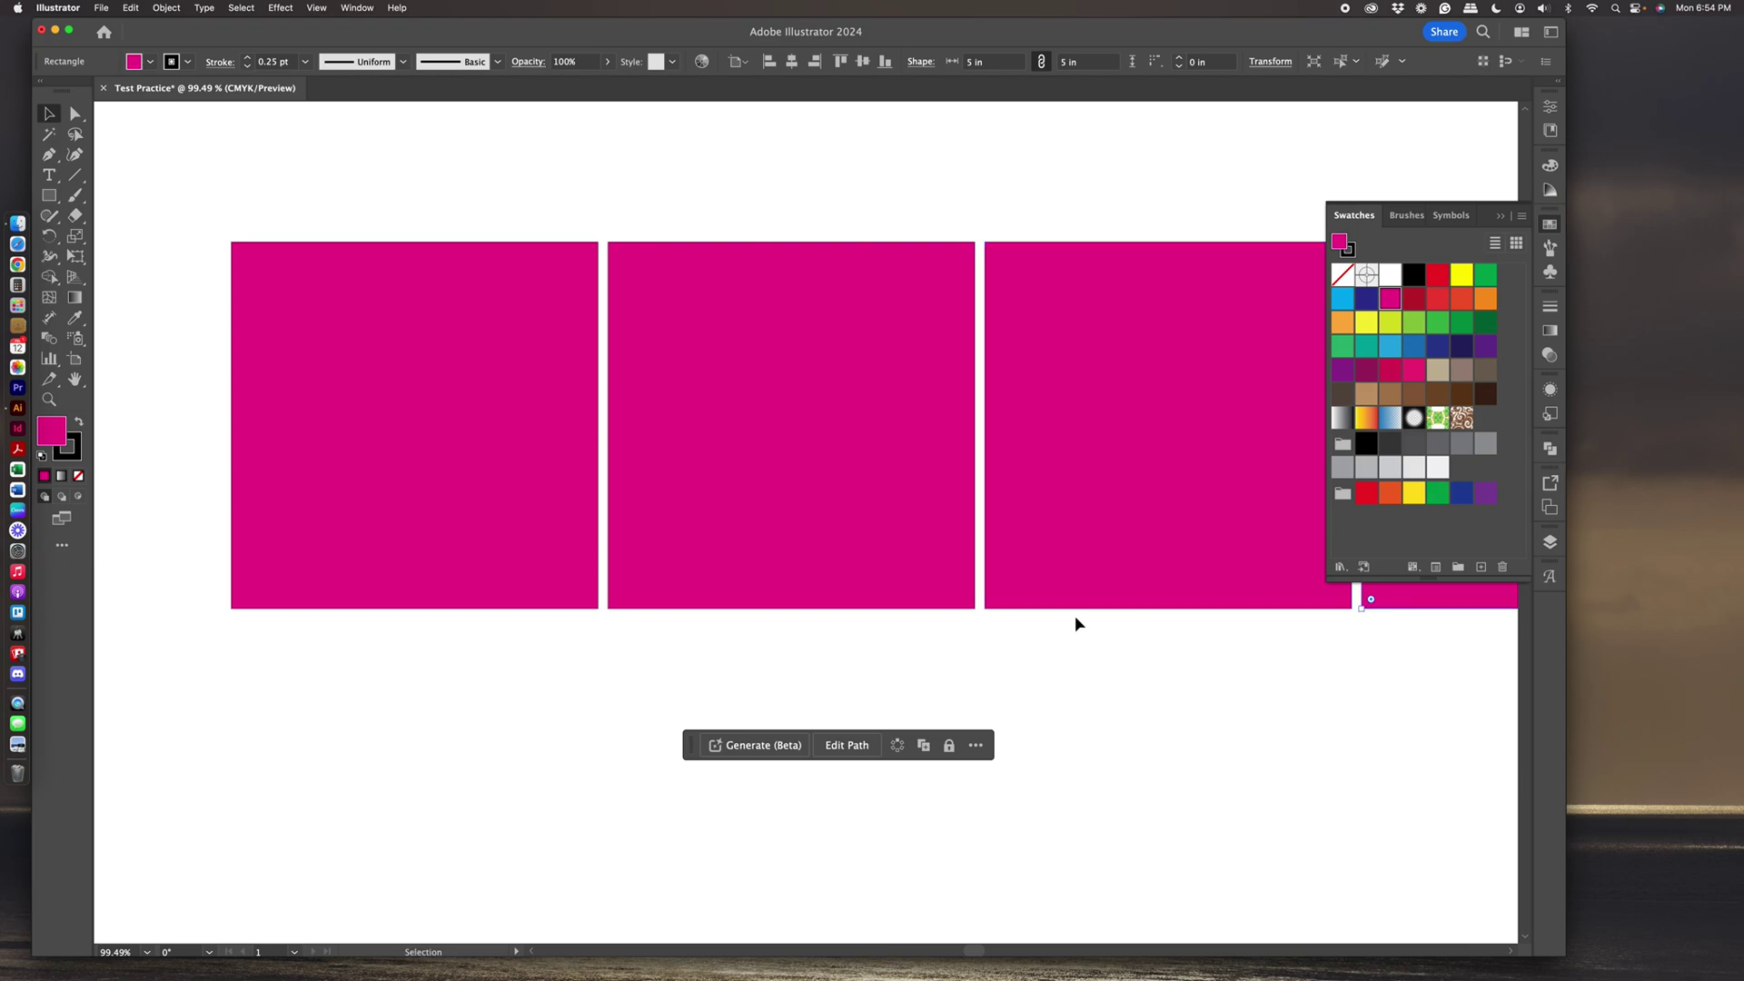
pyautogui.click(50, 400)
pyautogui.moveTo(1013, 697); pyautogui.dragTo(926, 603)
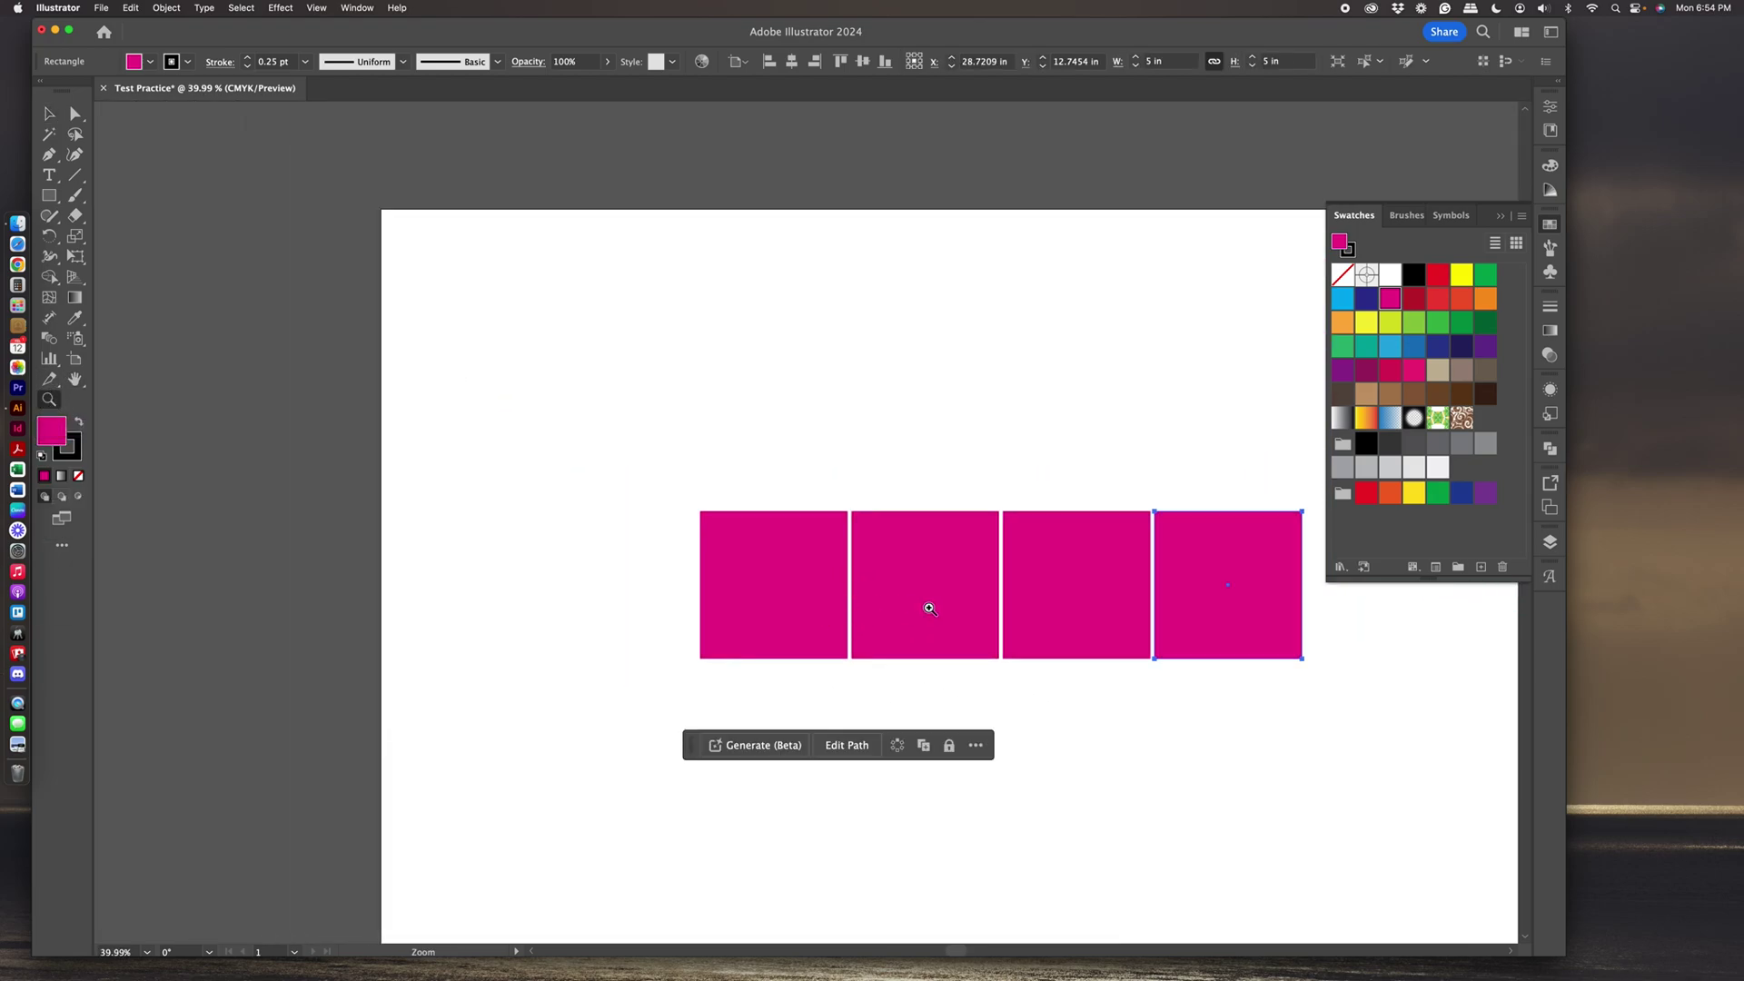
pyautogui.hscroll(4, 929, 609)
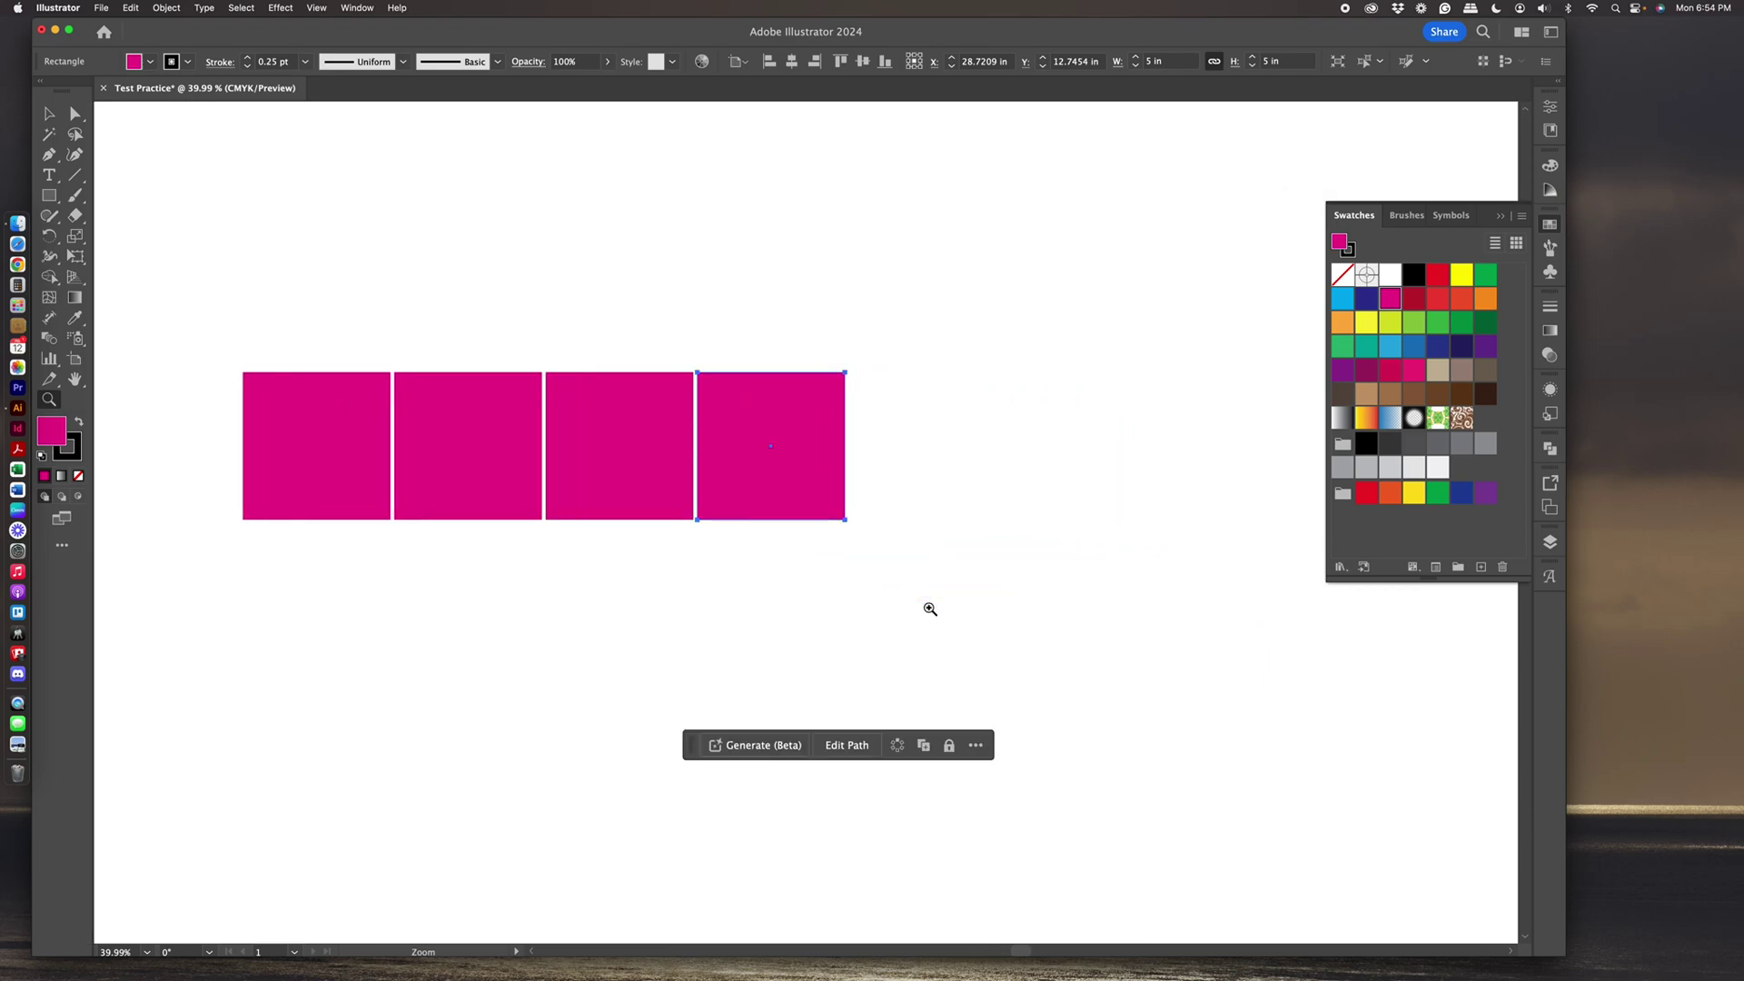
pyautogui.press('super+d')
pyautogui.press('super+d')
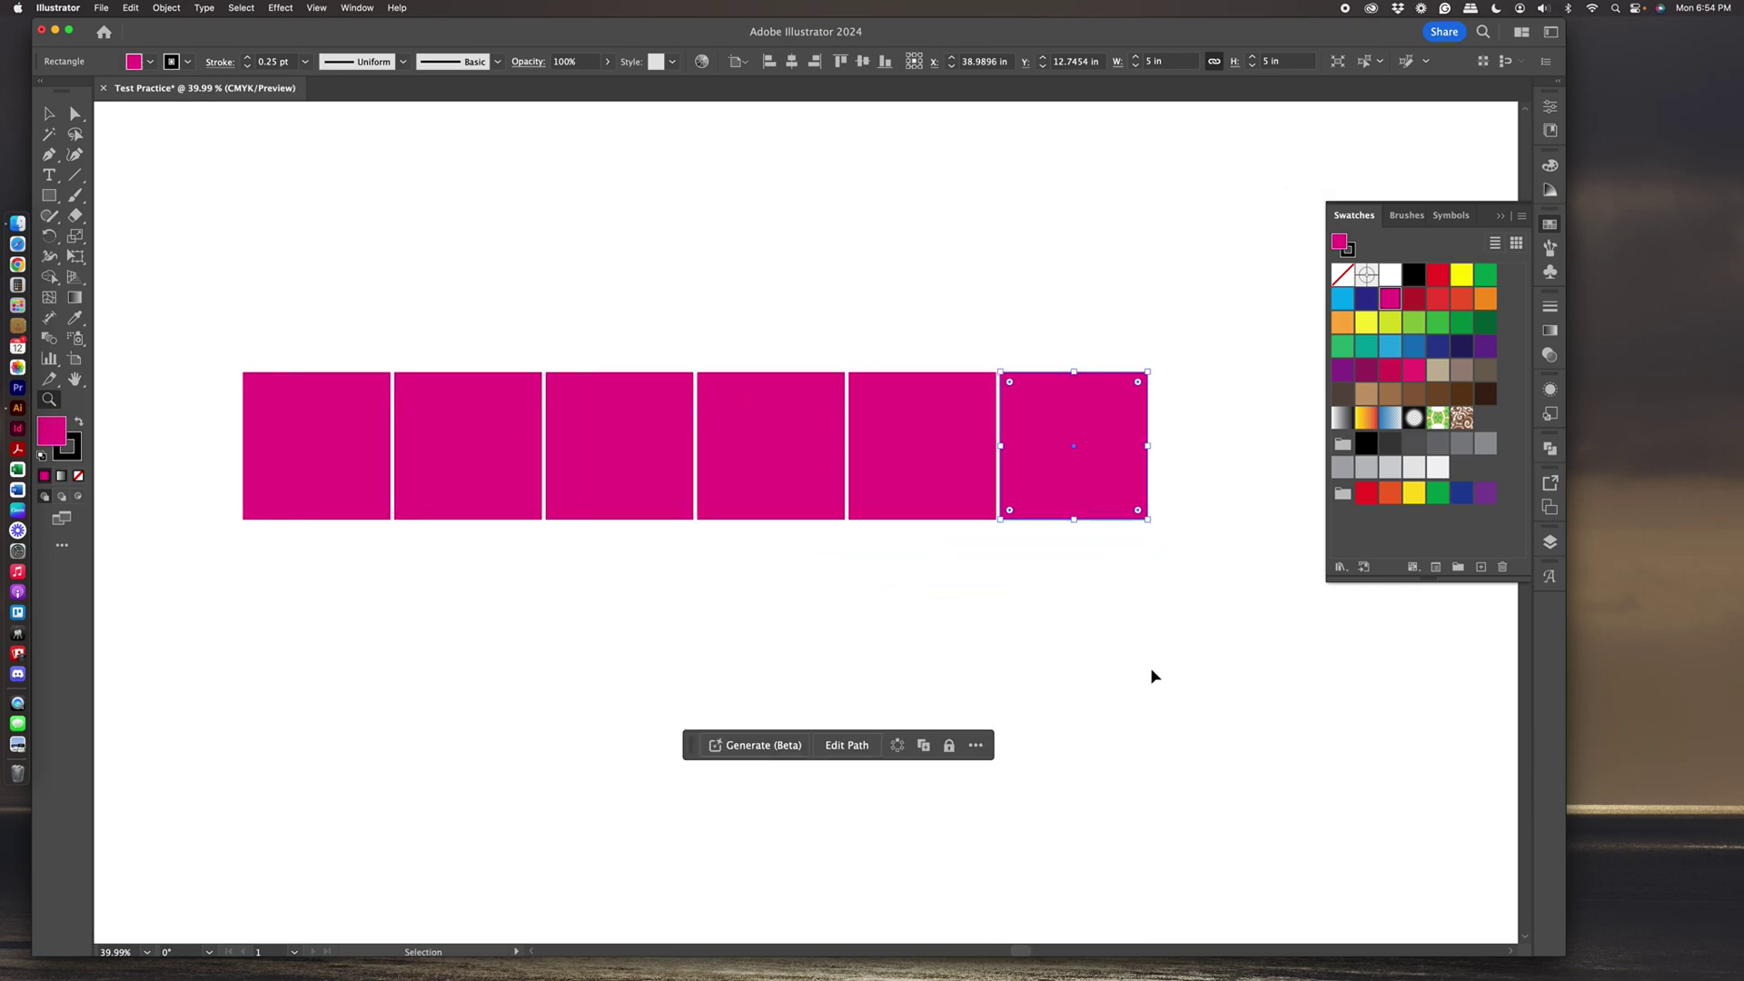
pyautogui.press('super+d')
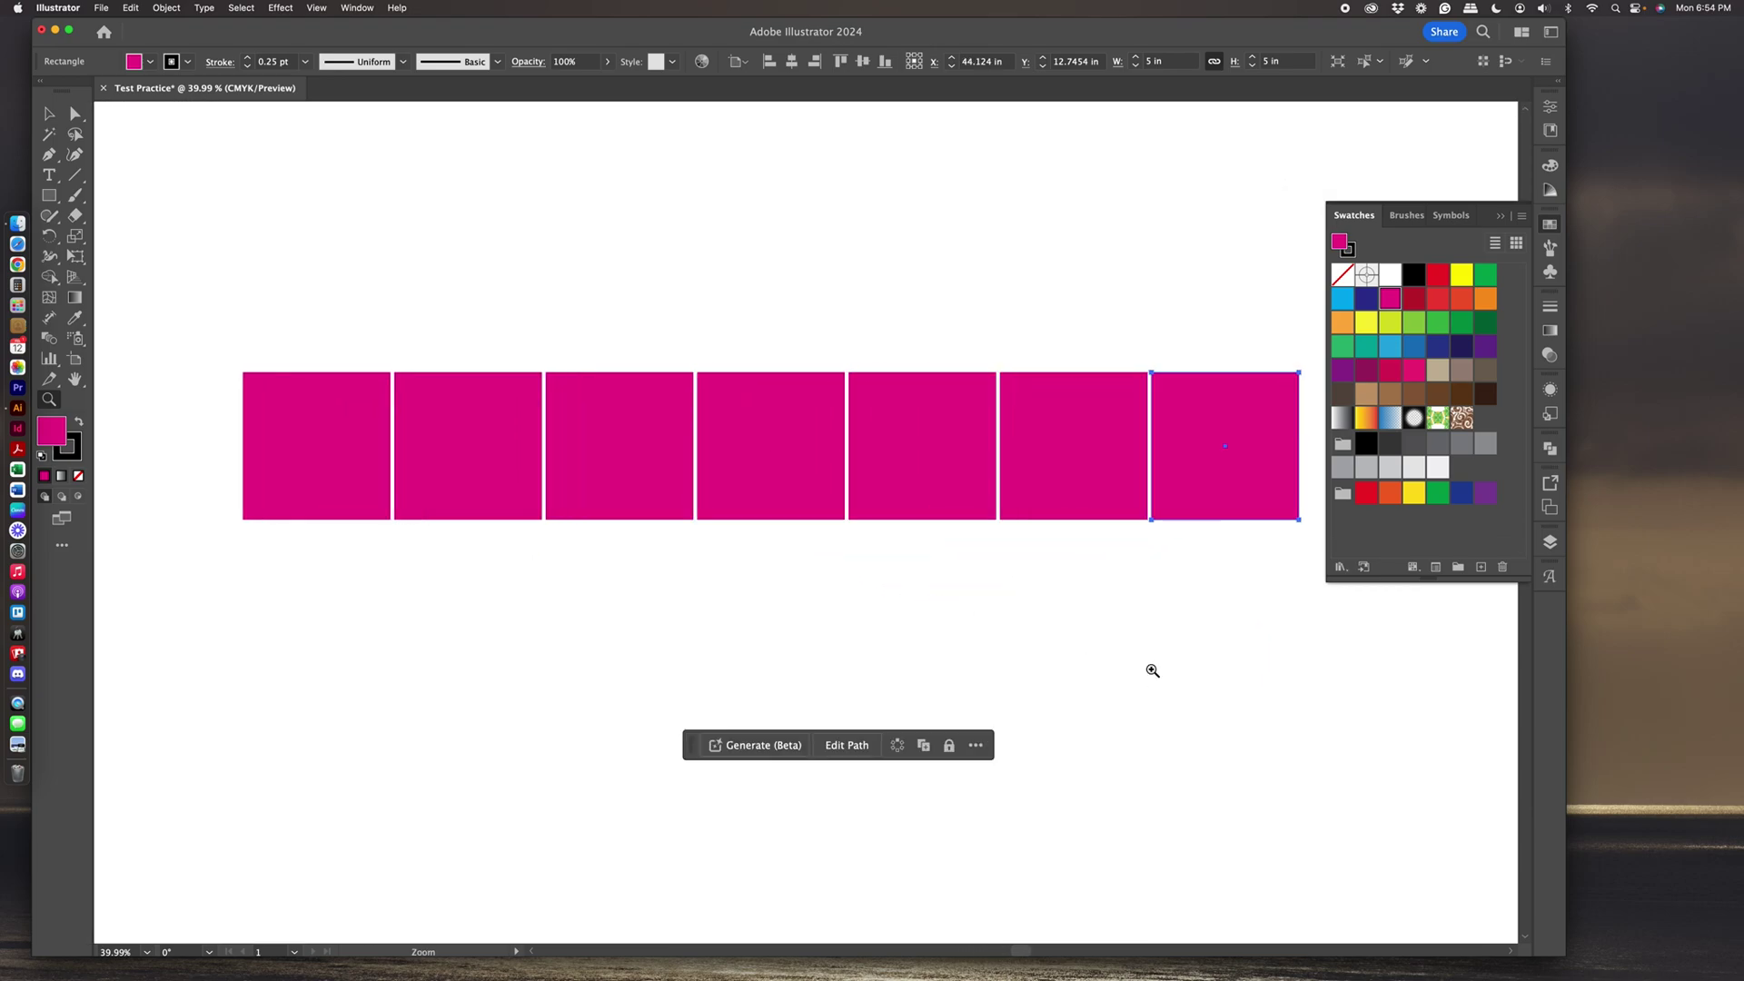
# Duplicate the whole row directly below with a small gap and repeat the copy to make four rows.
pyautogui.click(49, 114)
pyautogui.moveTo(192, 349); pyautogui.dragTo(1286, 545)
pyautogui.moveTo(1296, 549); pyautogui.dragTo(1308, 549)
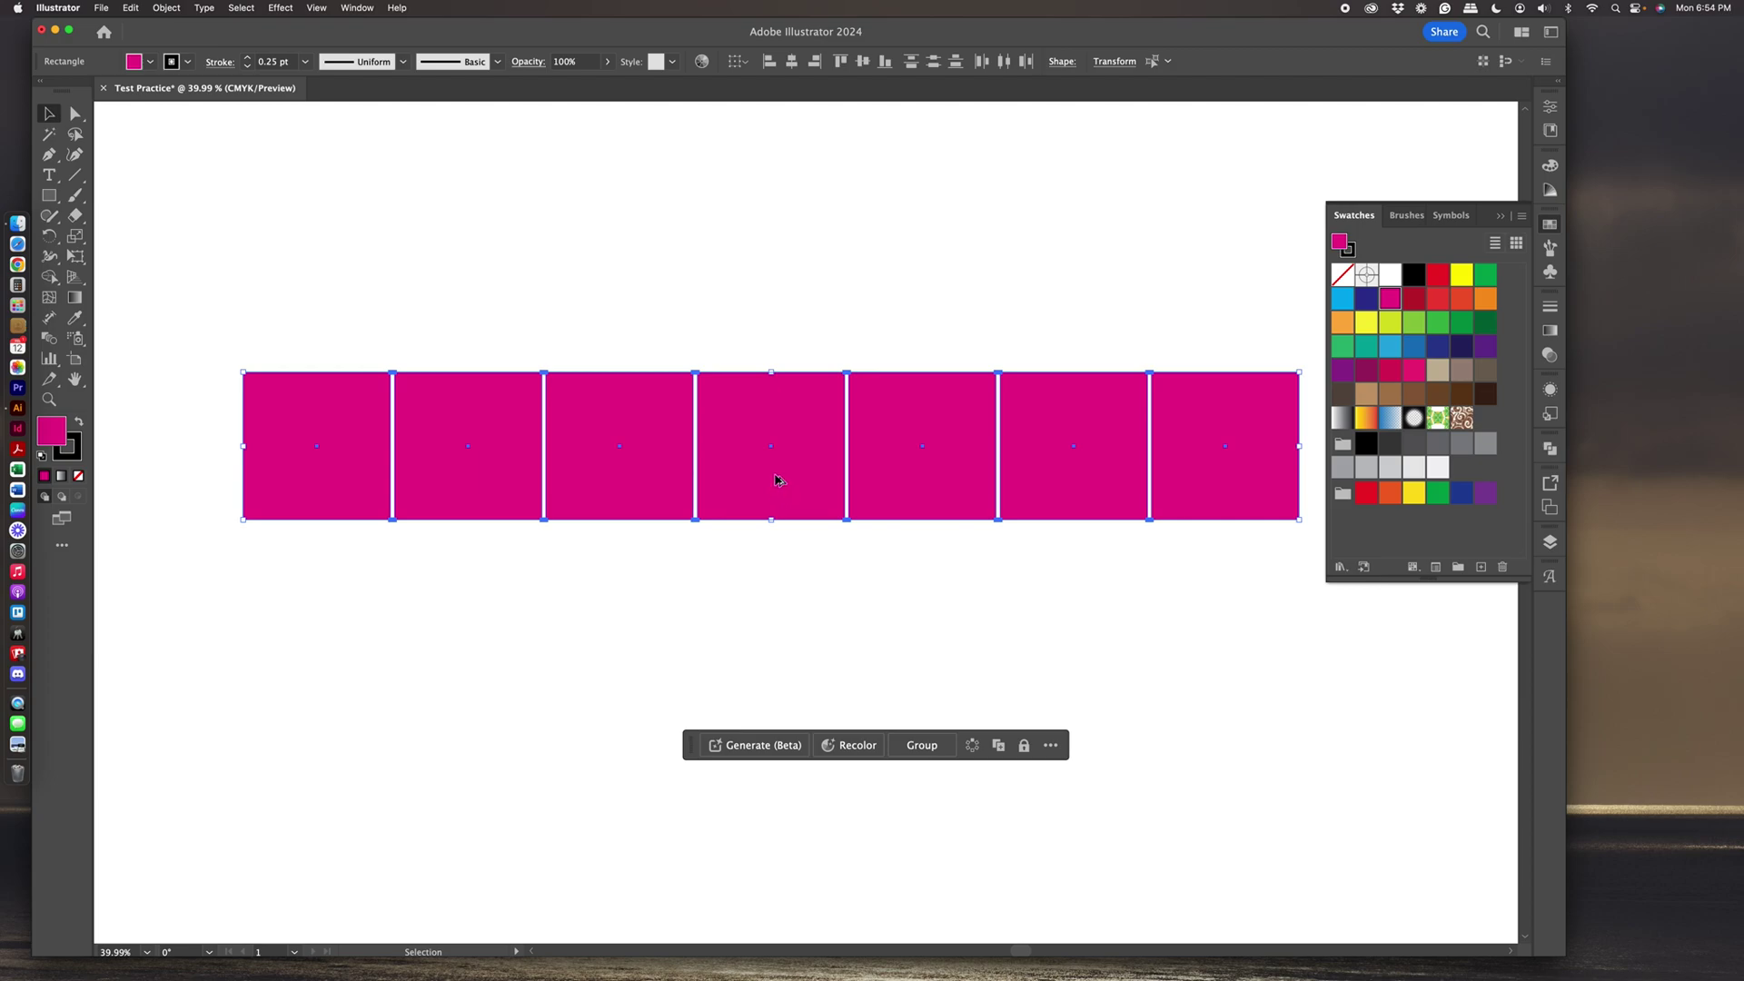
pyautogui.moveTo(774, 477); pyautogui.dragTo(776, 633)
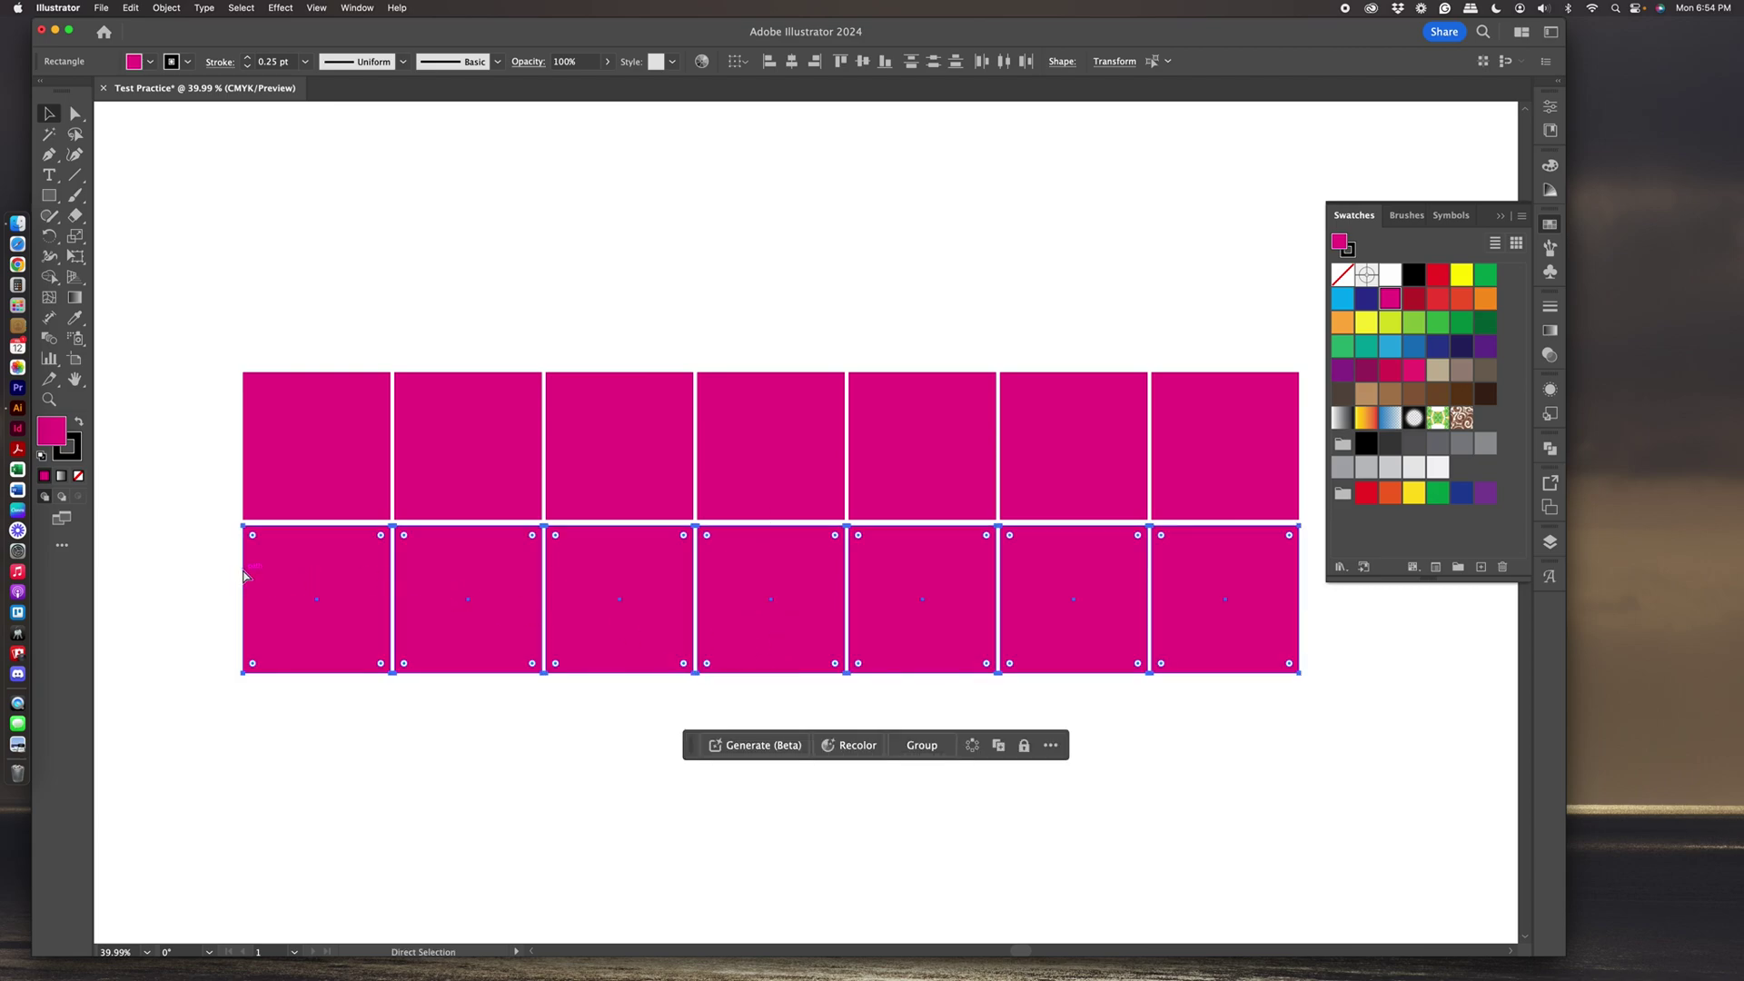
pyautogui.press('super+d')
pyautogui.press('super+d')
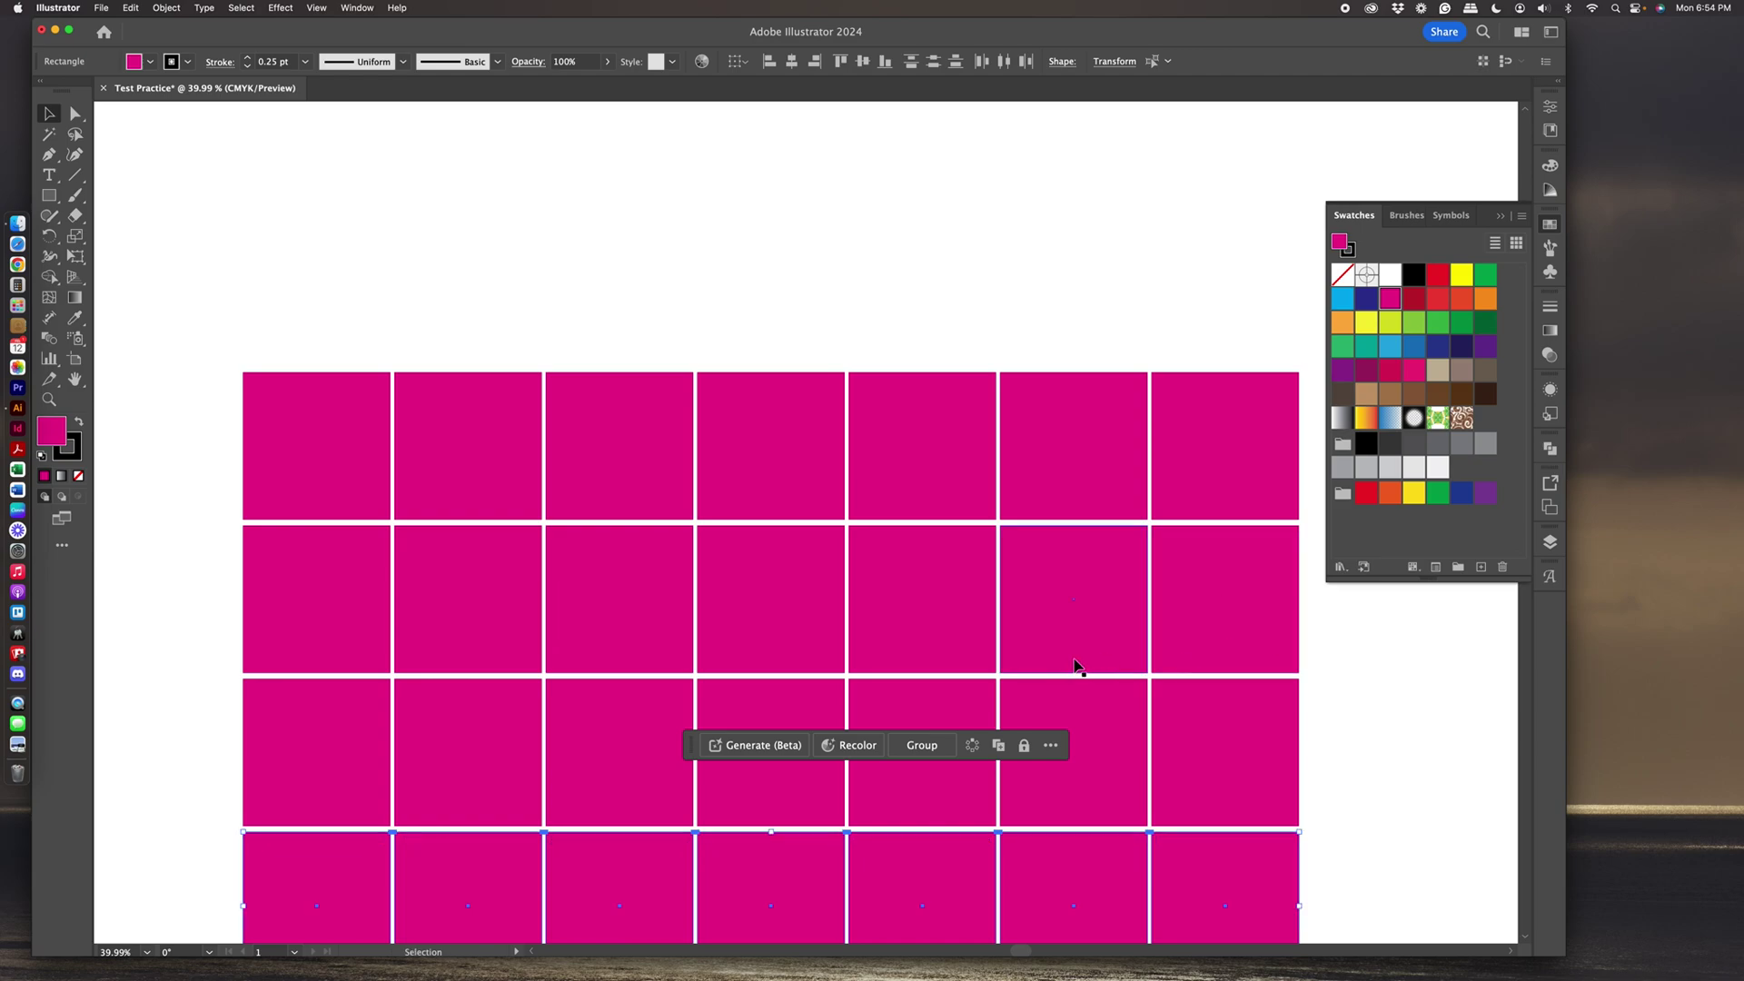
pyautogui.scroll(-5, 1076, 667)
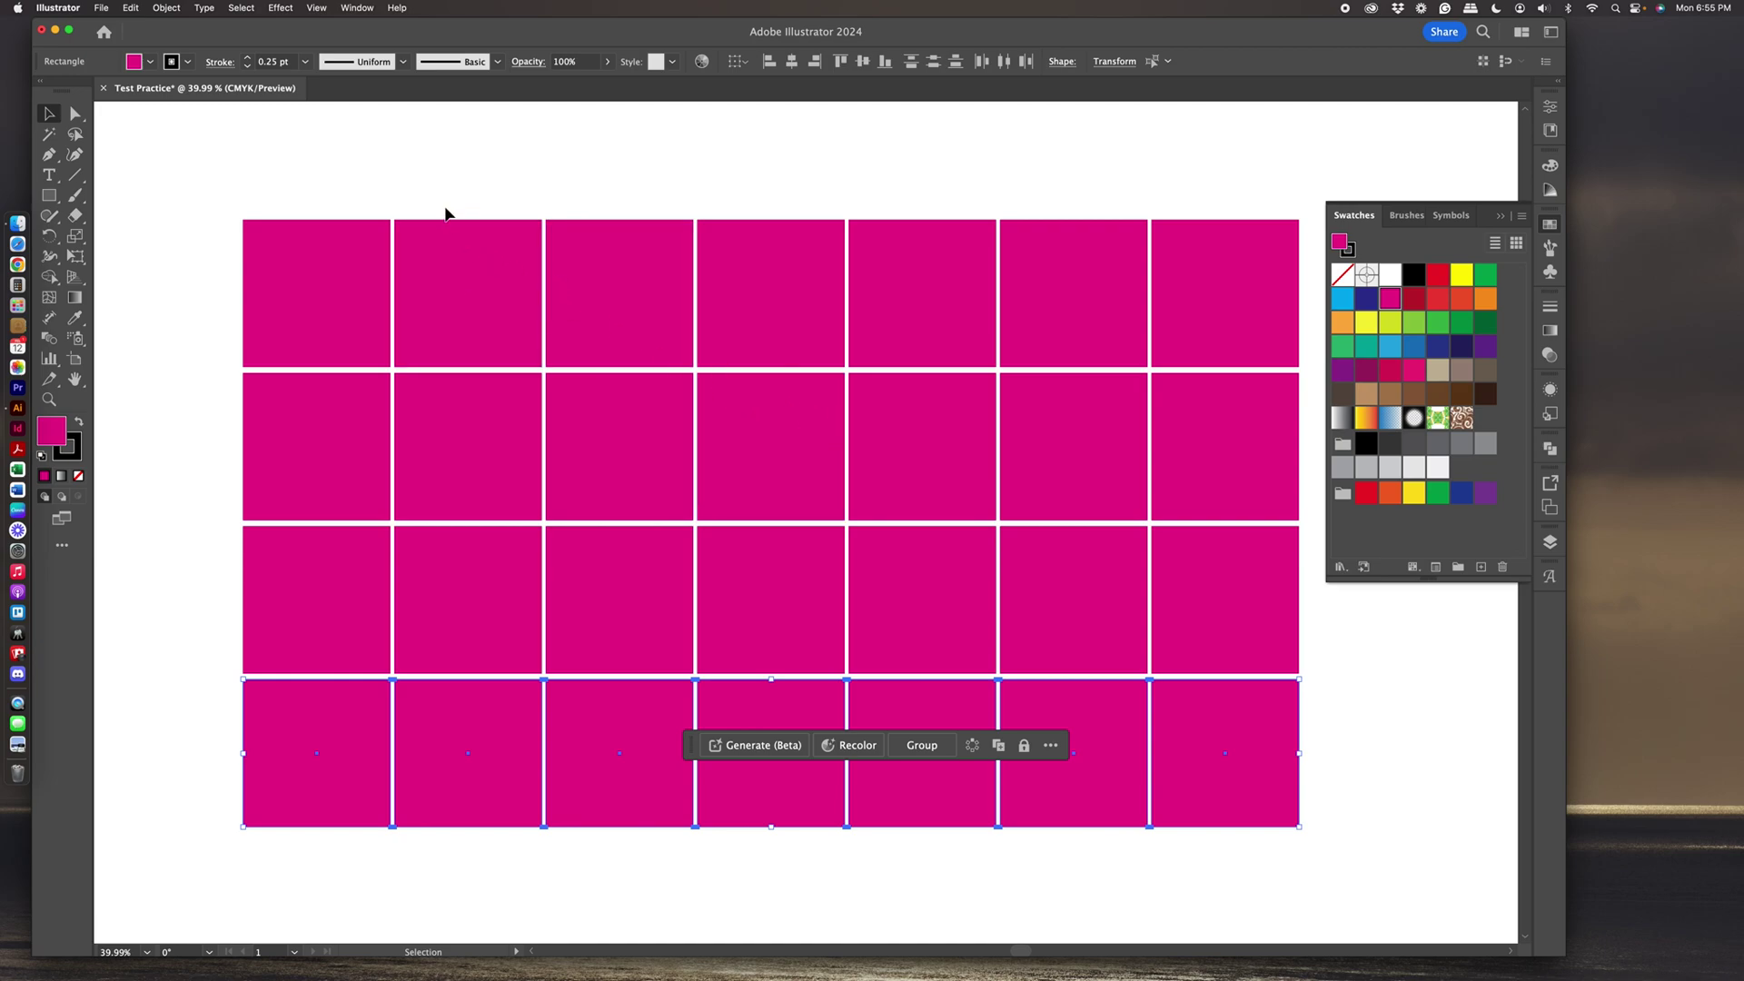
# Delete all the duplicated squares, keeping only the first square at the grid's upper-left corner.
pyautogui.moveTo(426, 186); pyautogui.dragTo(1342, 874)
pyautogui.press('Delete')
pyautogui.moveTo(178, 440); pyautogui.dragTo(523, 808)
pyautogui.press('Delete')
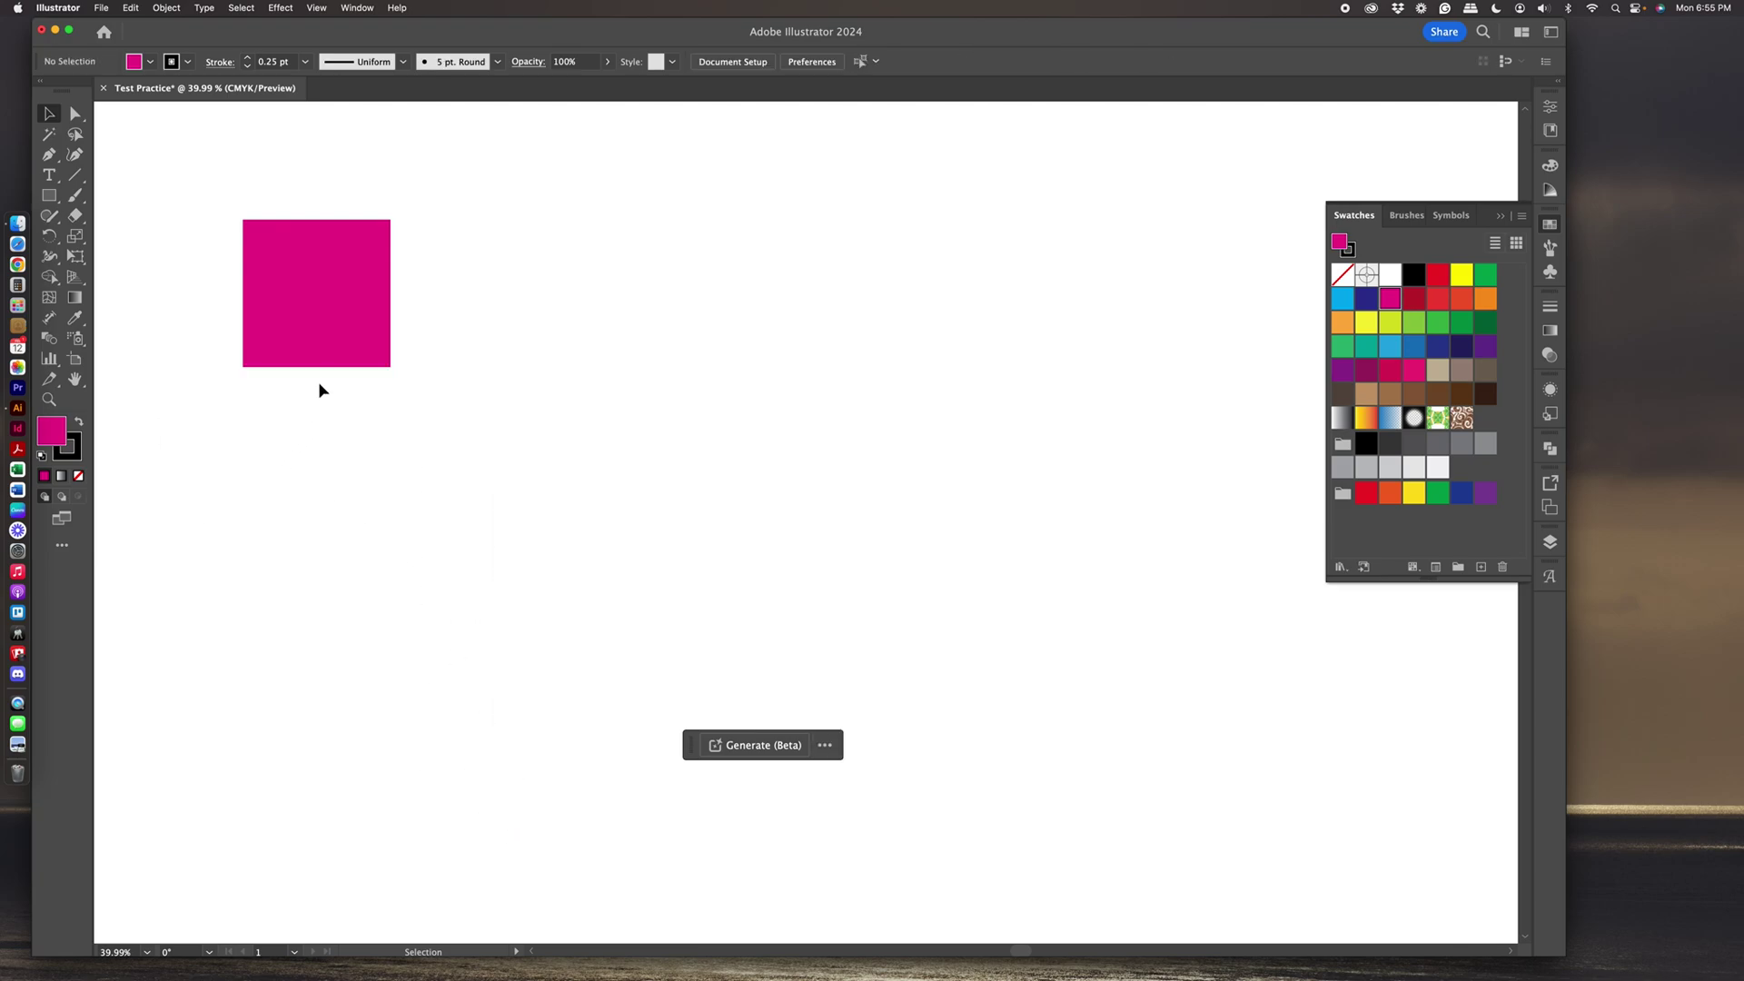
# Delete the remaining square's upper-right anchor point with the Direct Selection tool, leaving a right triangle.
pyautogui.click(50, 398)
pyautogui.moveTo(201, 241); pyautogui.dragTo(645, 455)
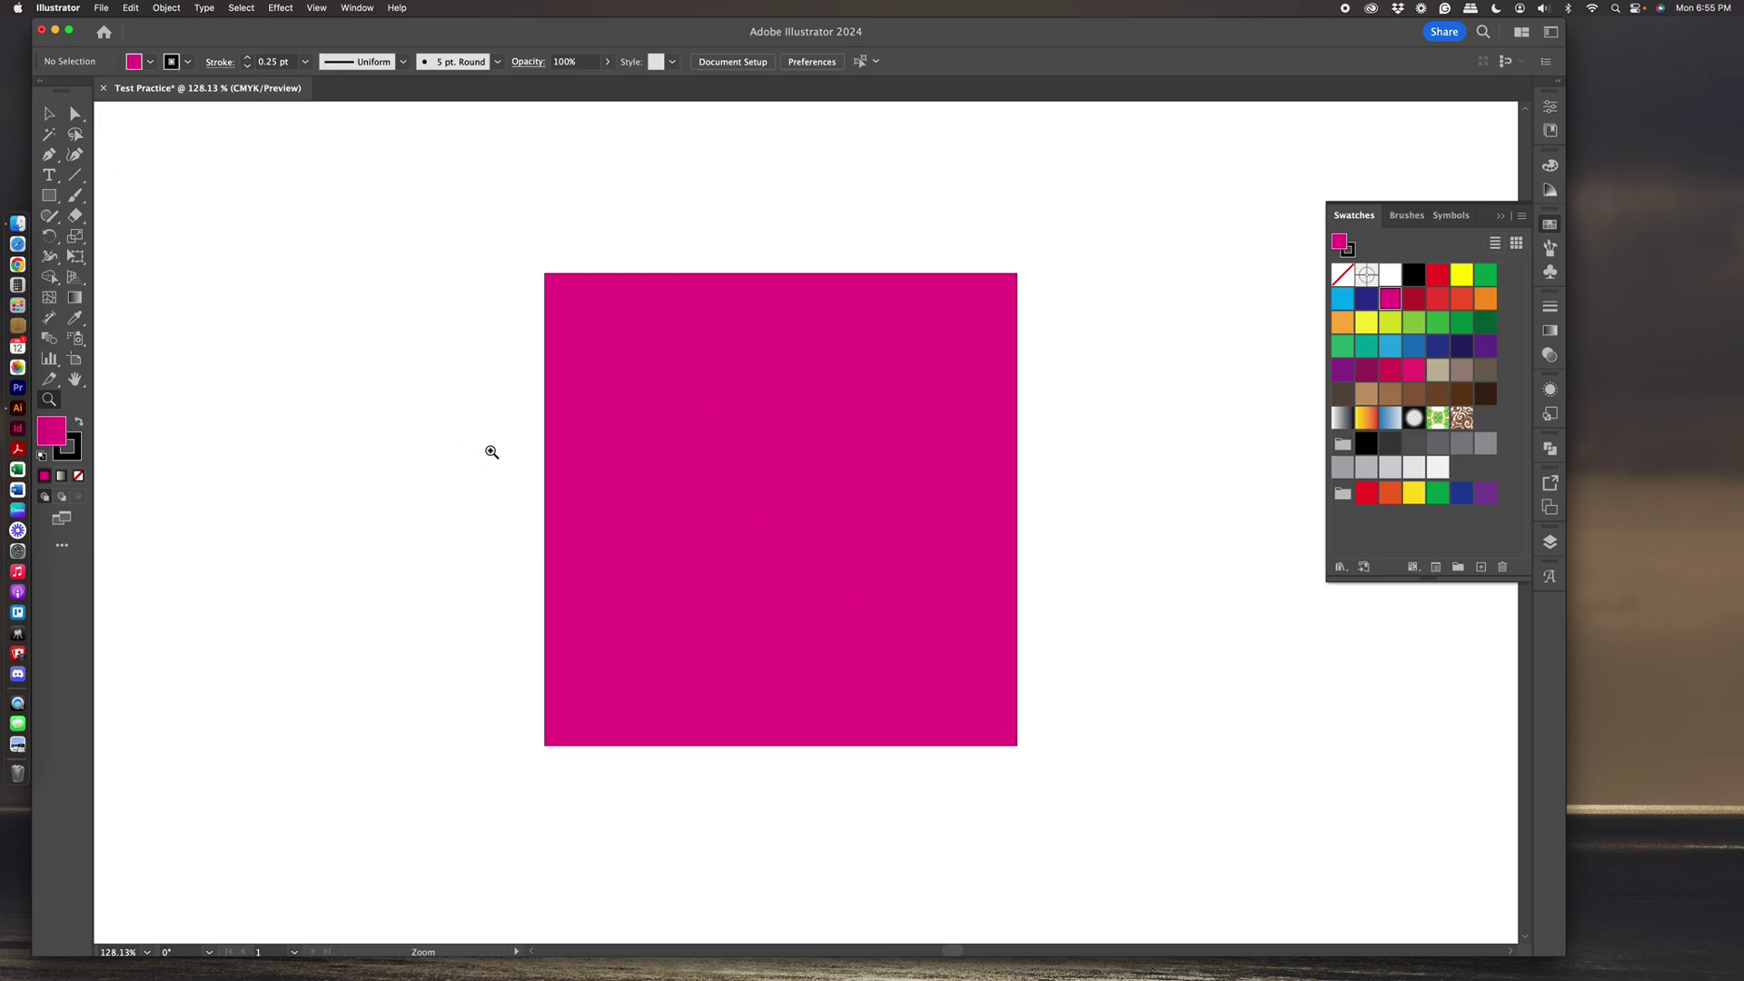
pyautogui.click(76, 114)
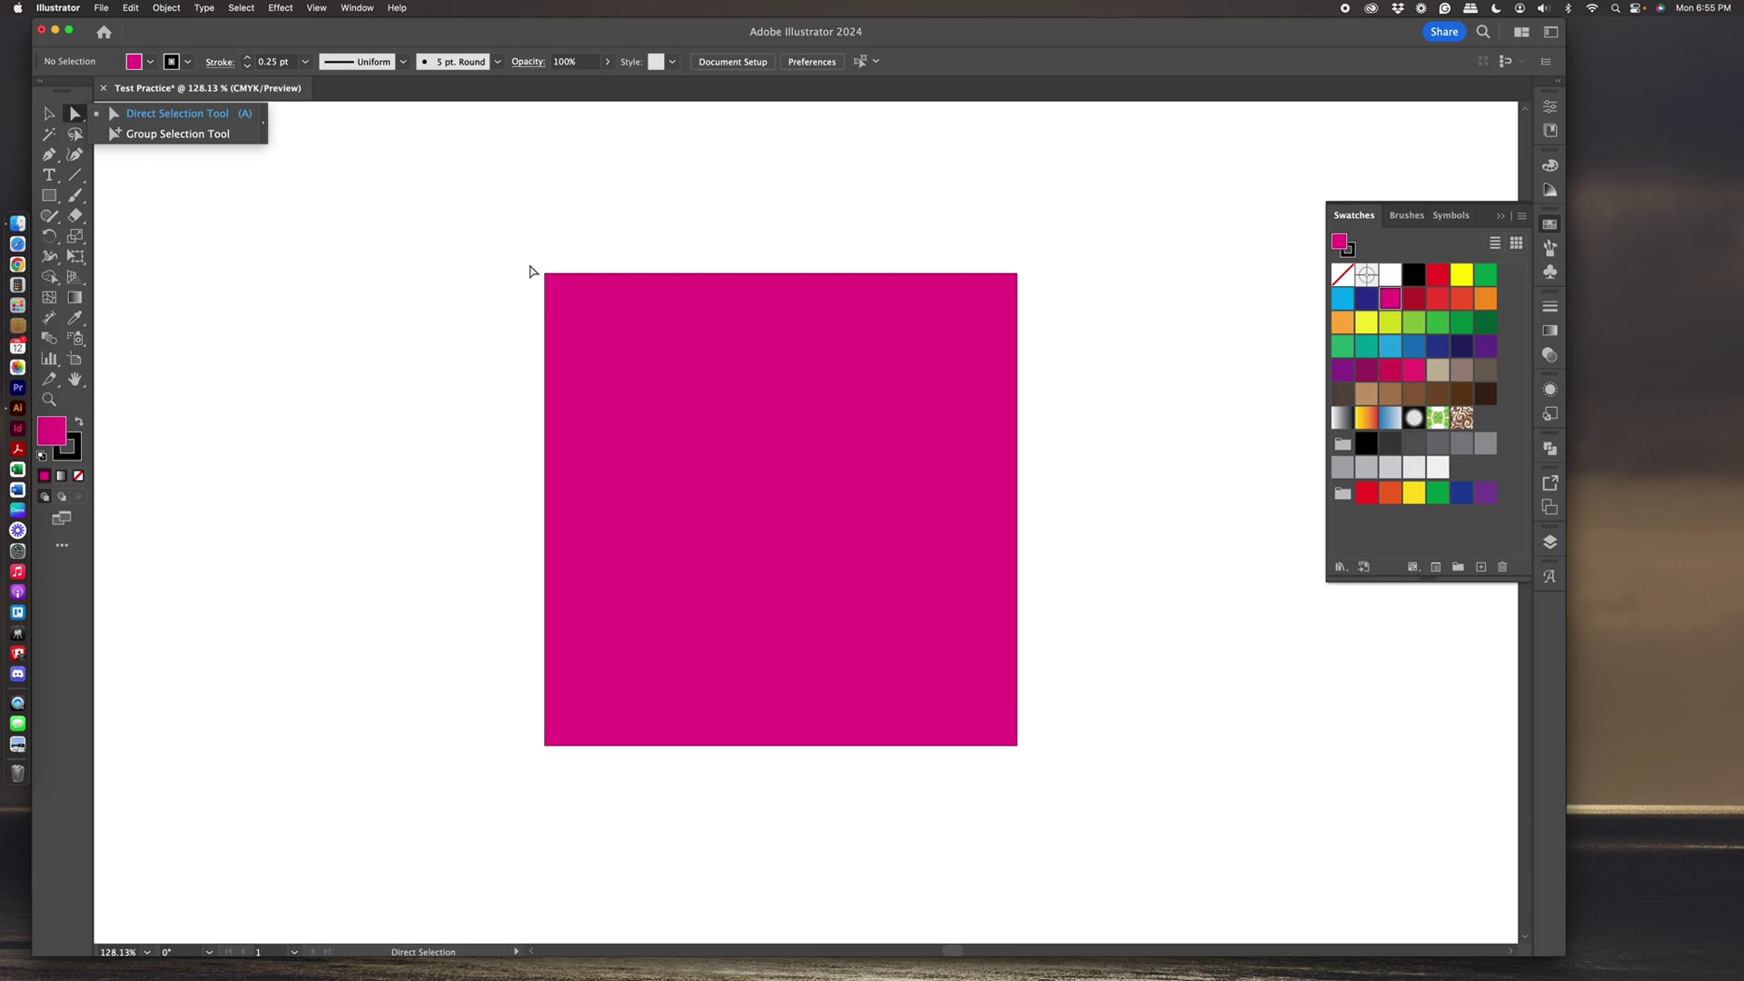
pyautogui.click(1018, 275)
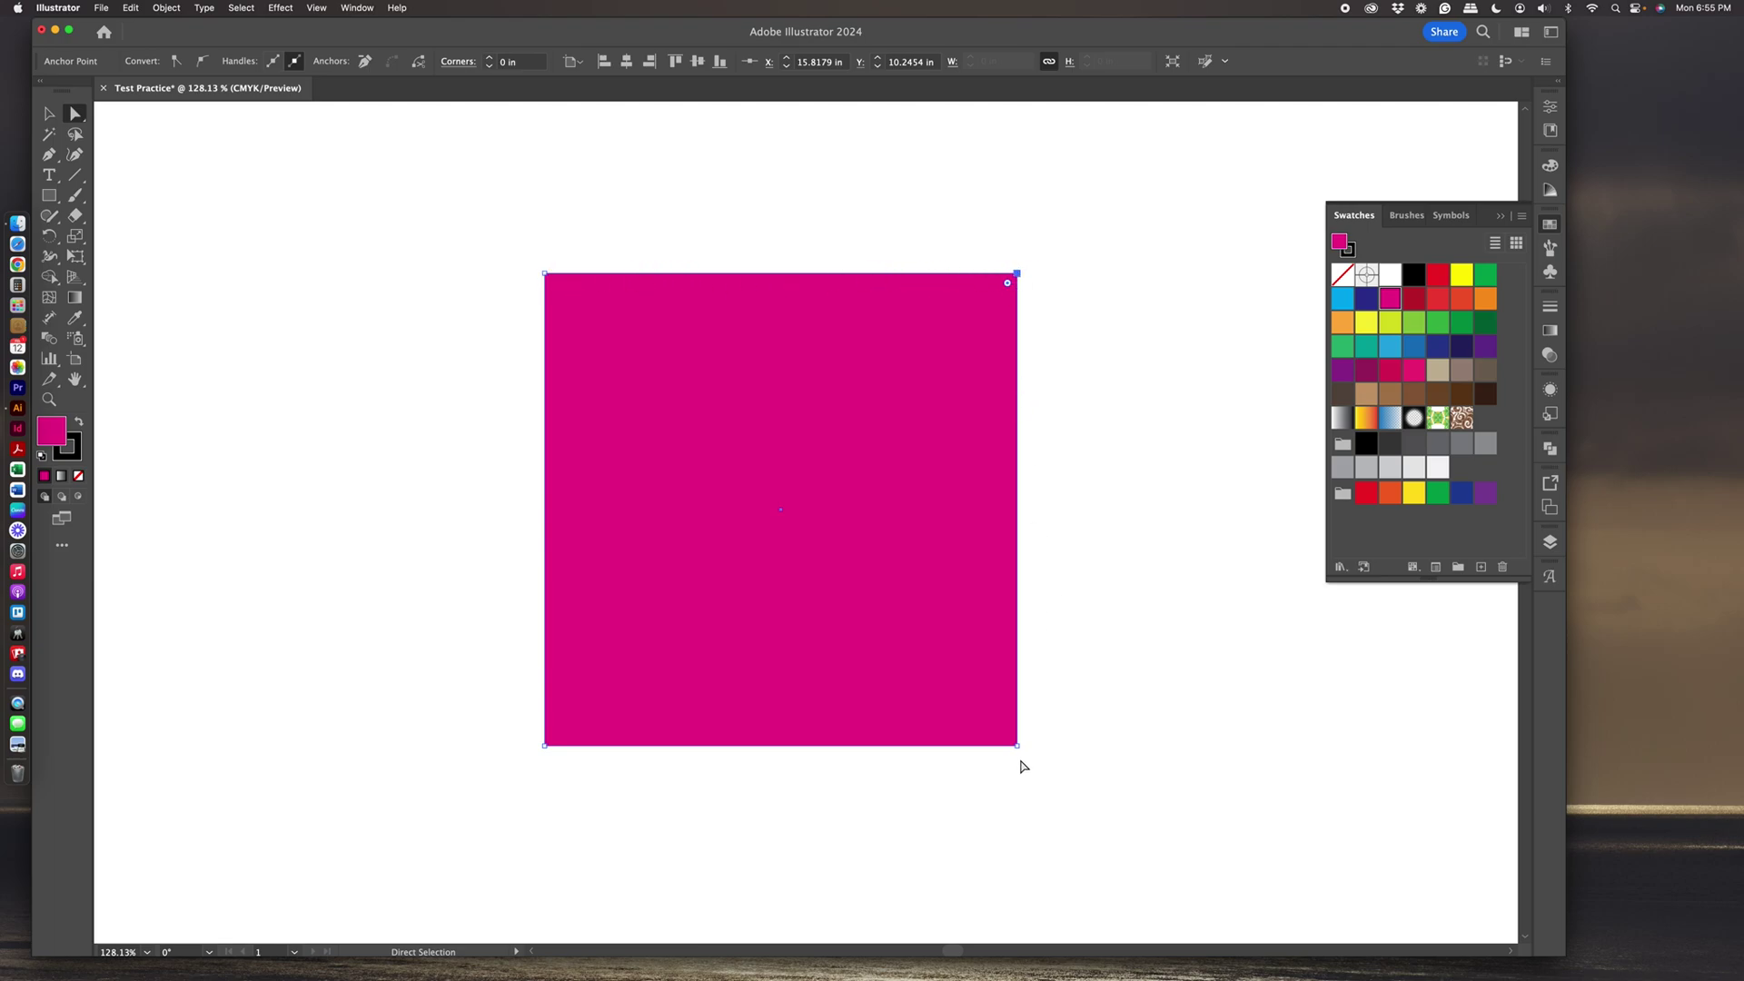
pyautogui.click(1022, 275)
pyautogui.press('Delete')
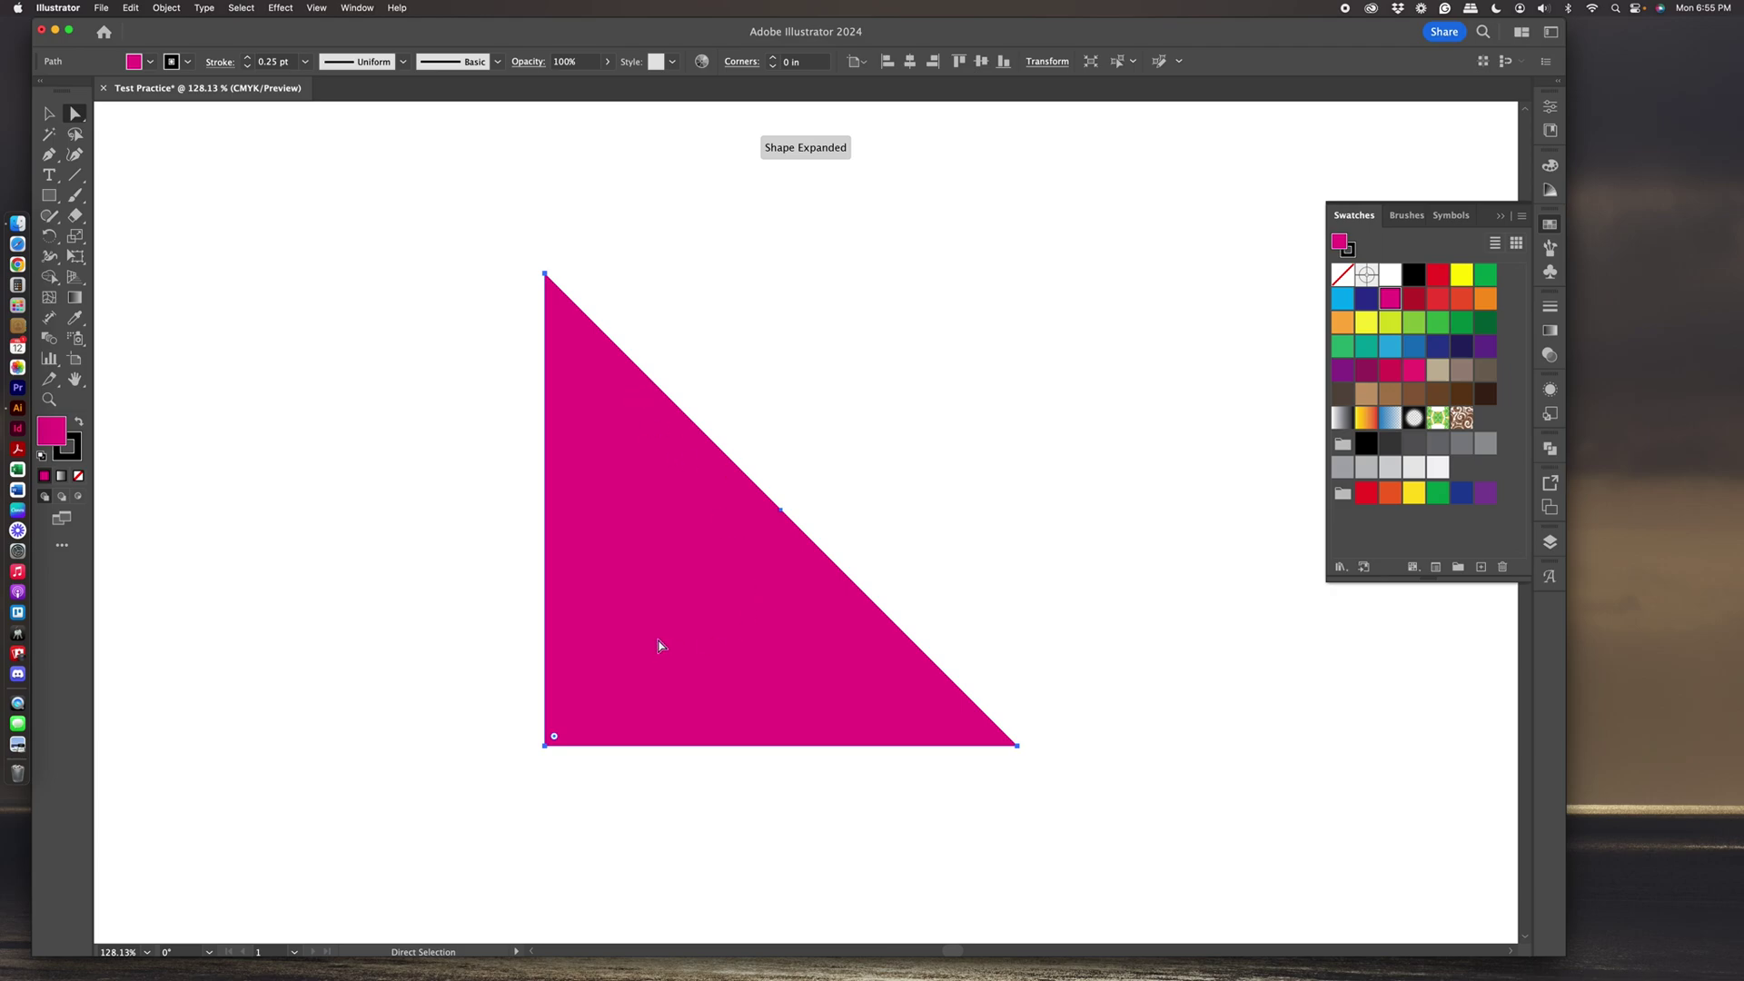
# Remove the fill from the triangular path and deselect it.
pyautogui.click(49, 114)
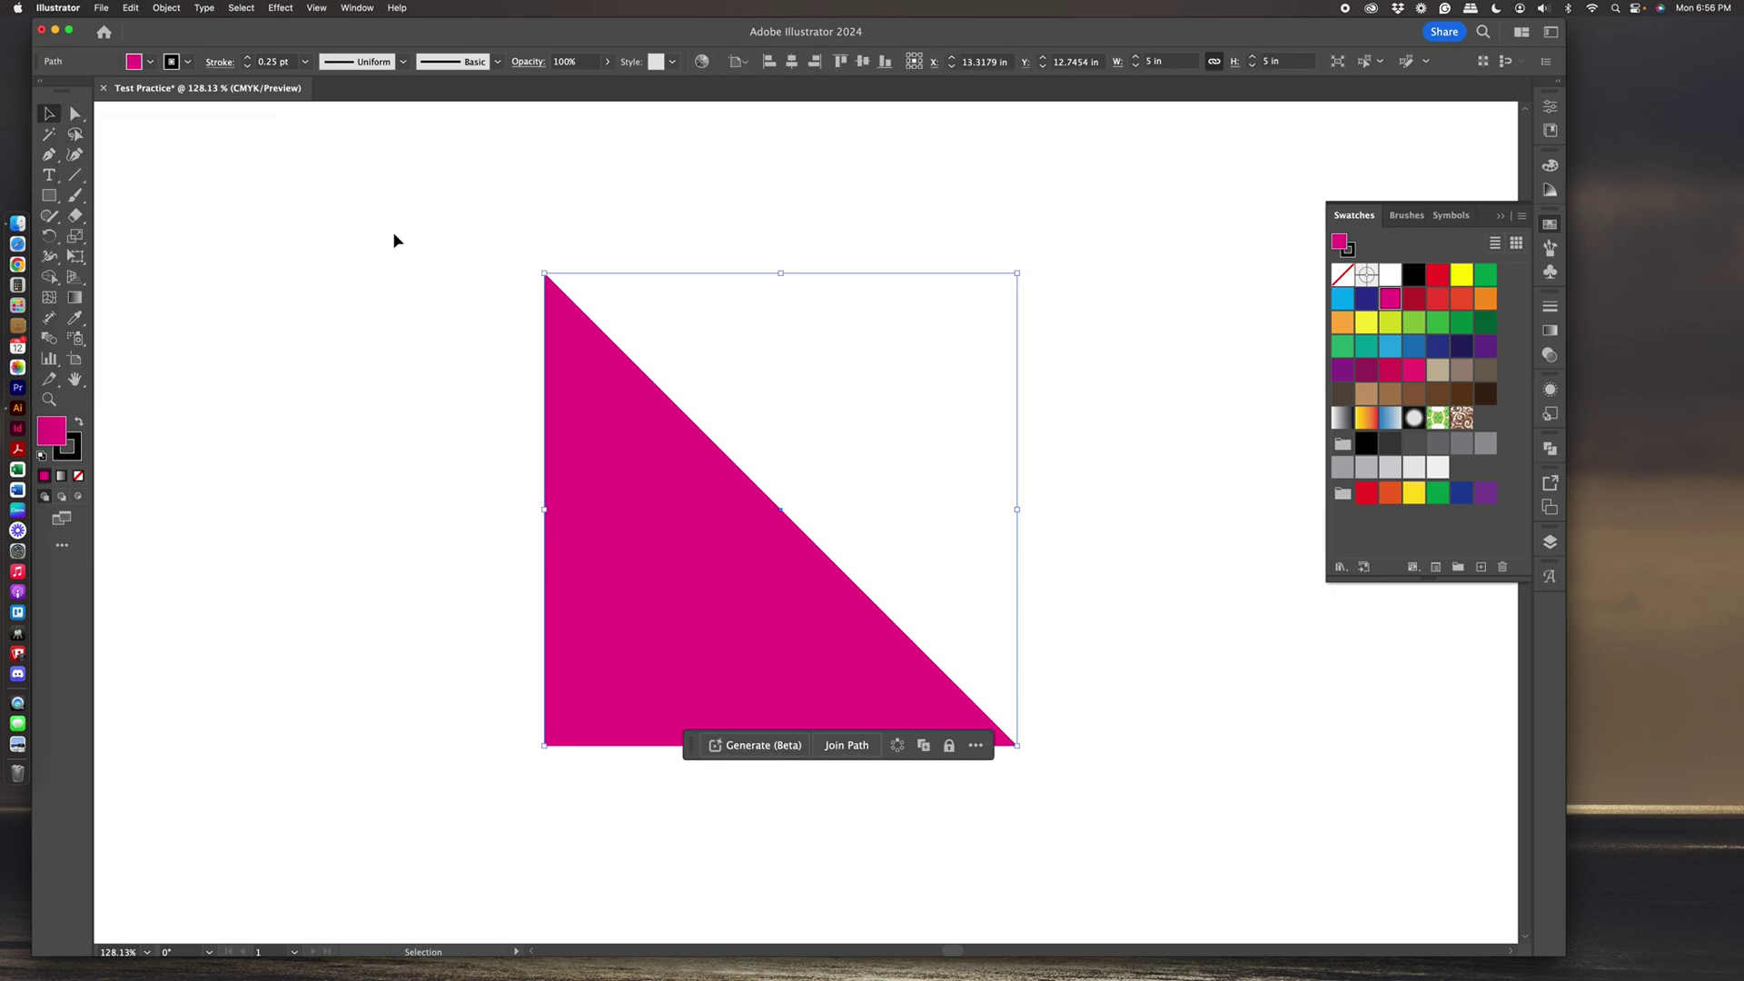
pyautogui.click(449, 308)
pyautogui.click(880, 515)
pyautogui.click(1343, 274)
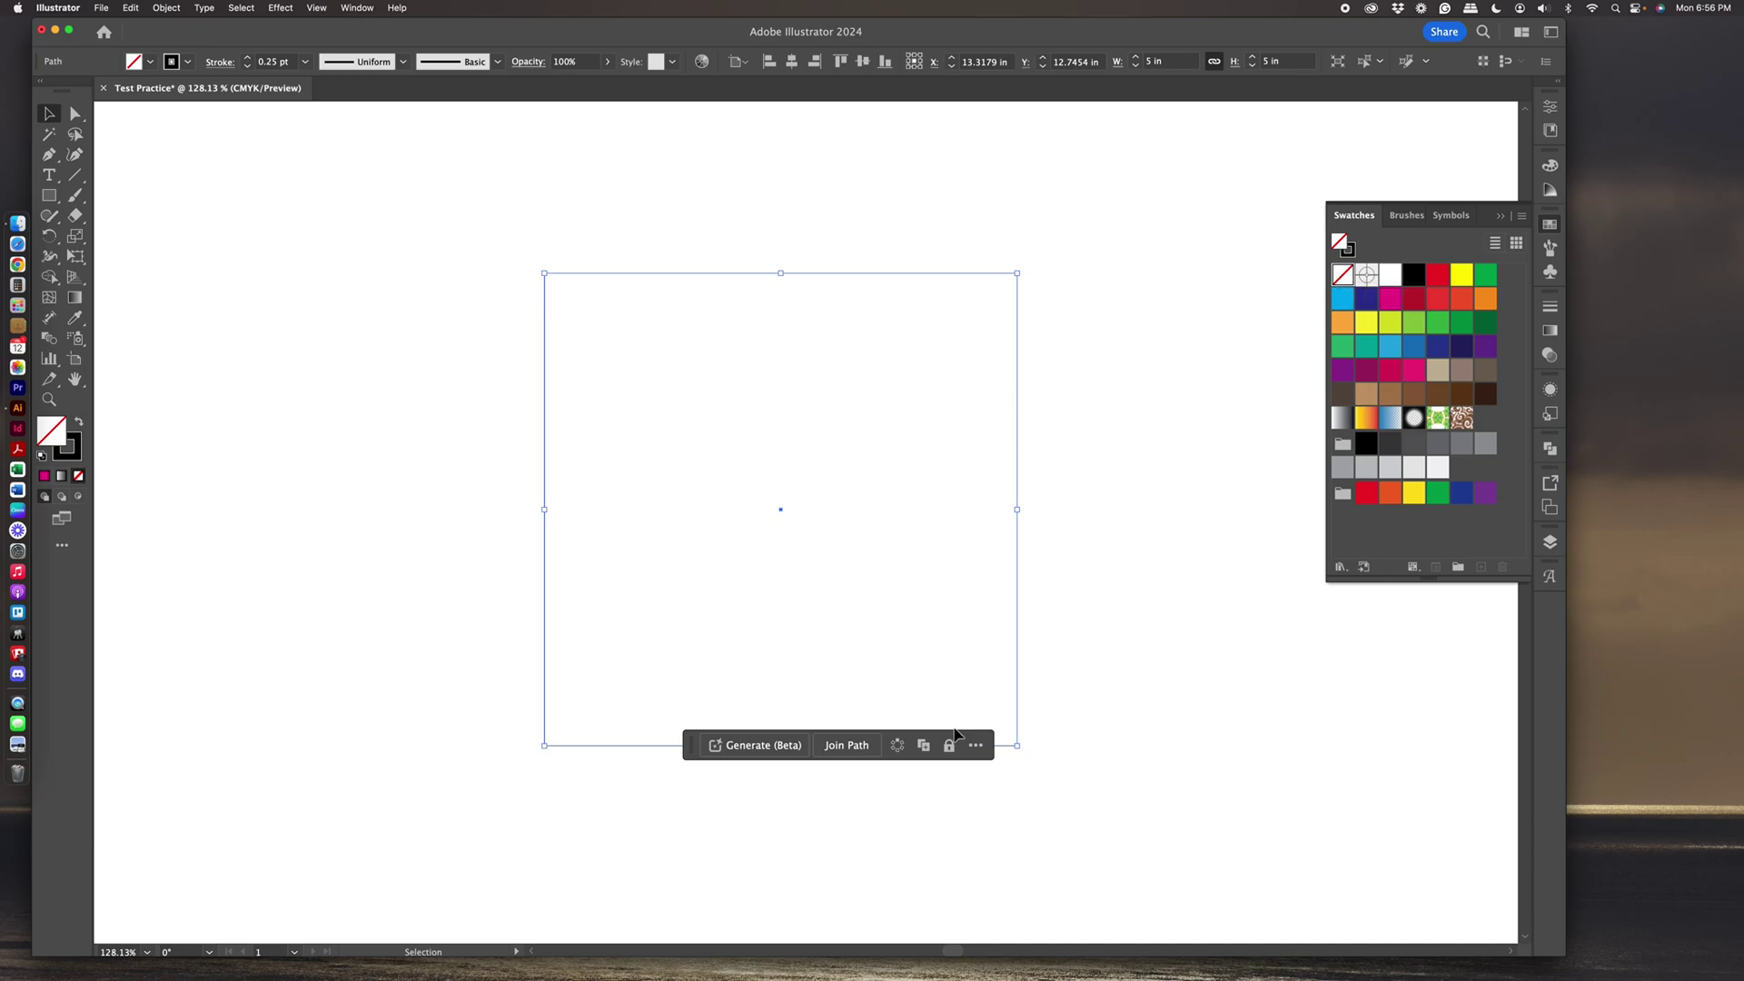
pyautogui.click(309, 183)
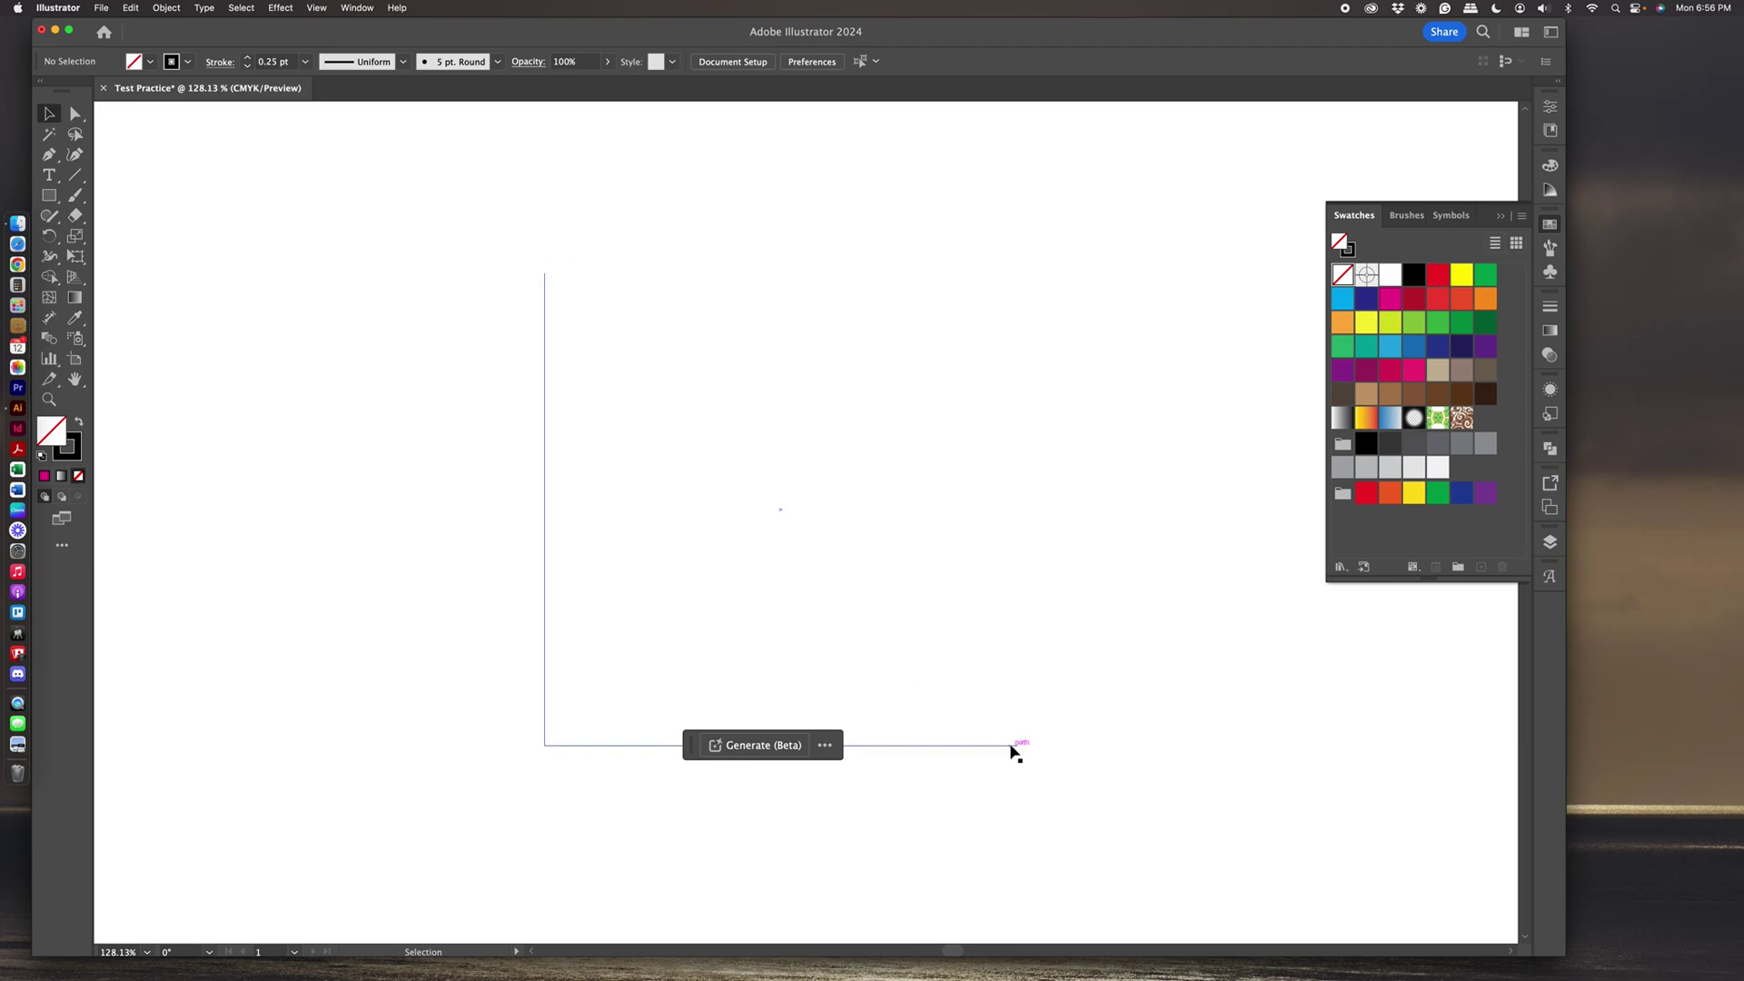
# Undo the fill removal and the anchor point deletion to restore the magenta square.
pyautogui.press('super+shift+z')
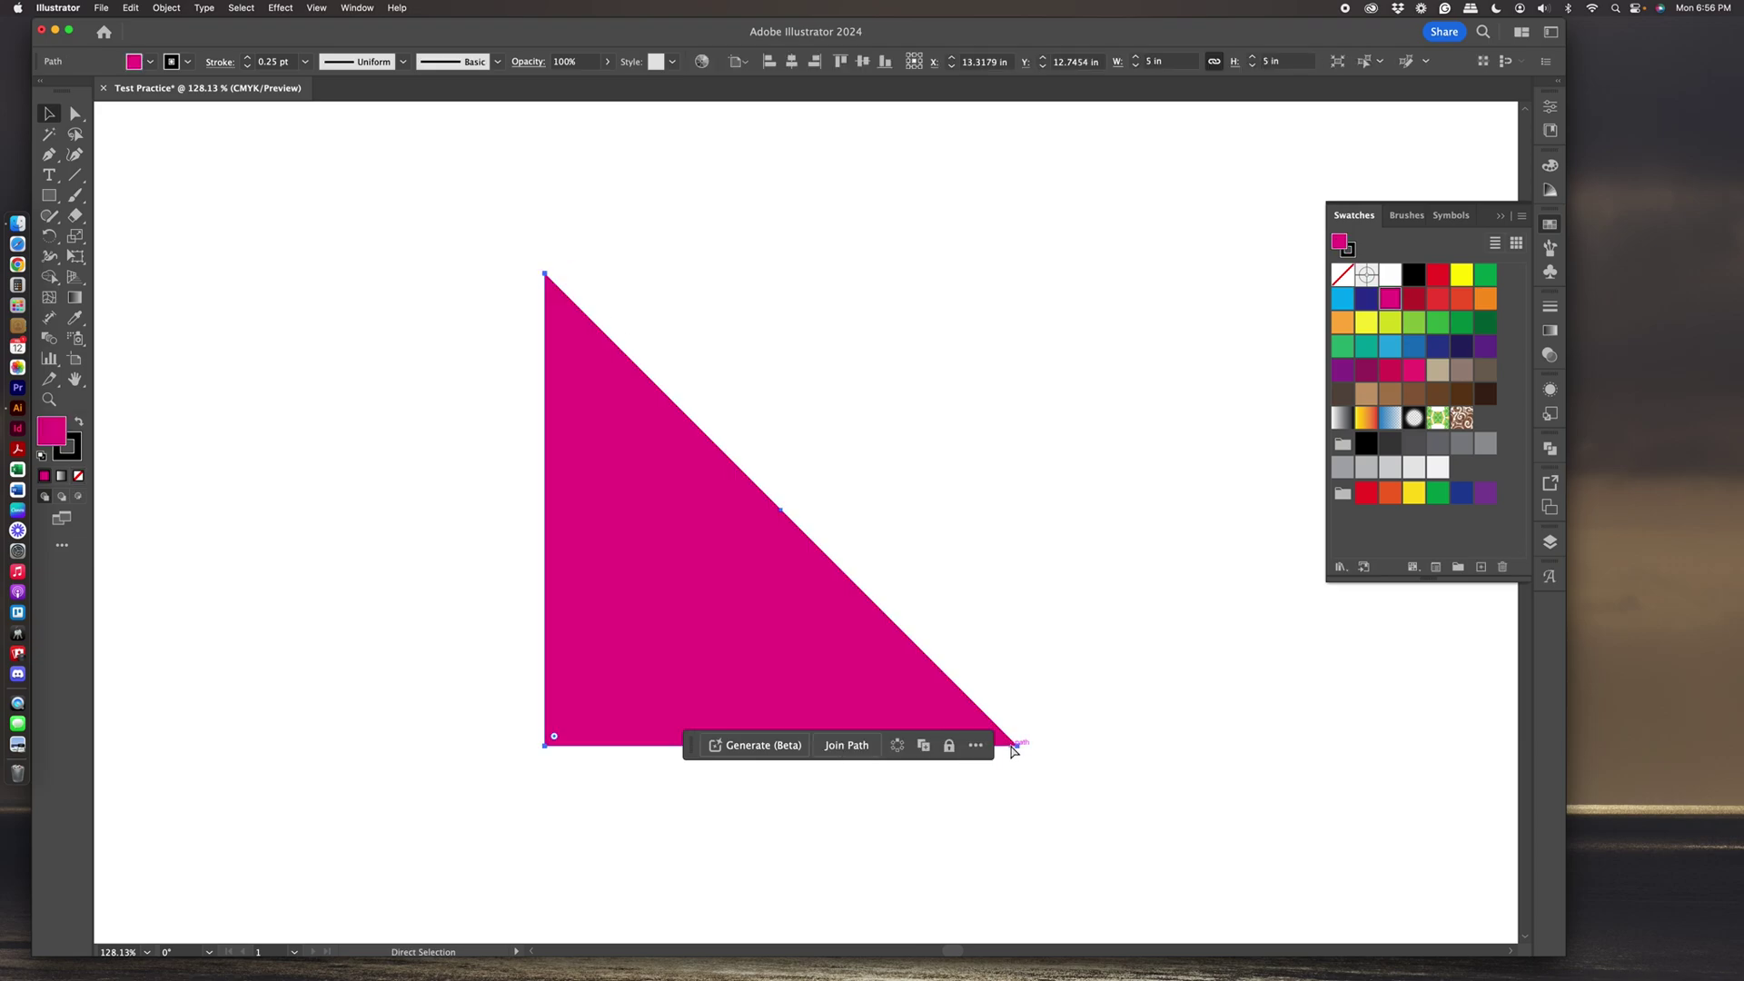
pyautogui.press('super+shift+z')
pyautogui.press('v')
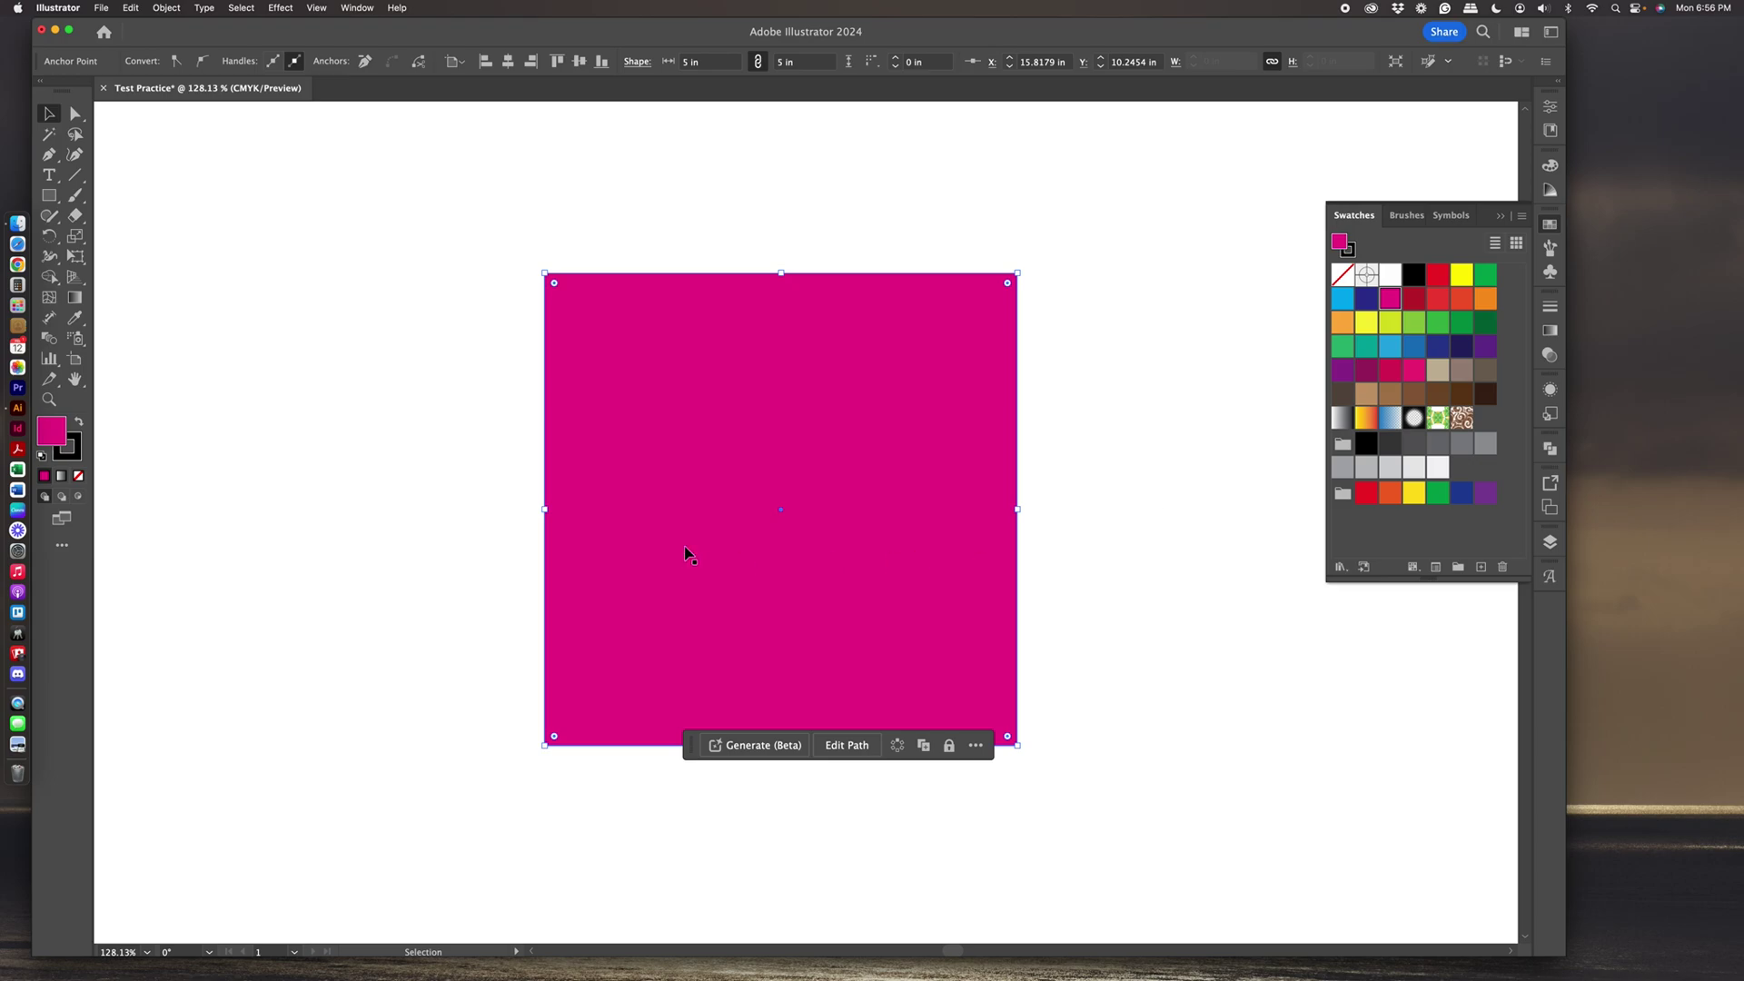
# Draw a diagonal line with the Line Segment tool from the square's upper-left corner to its lower-right corner.
pyautogui.click(78, 180)
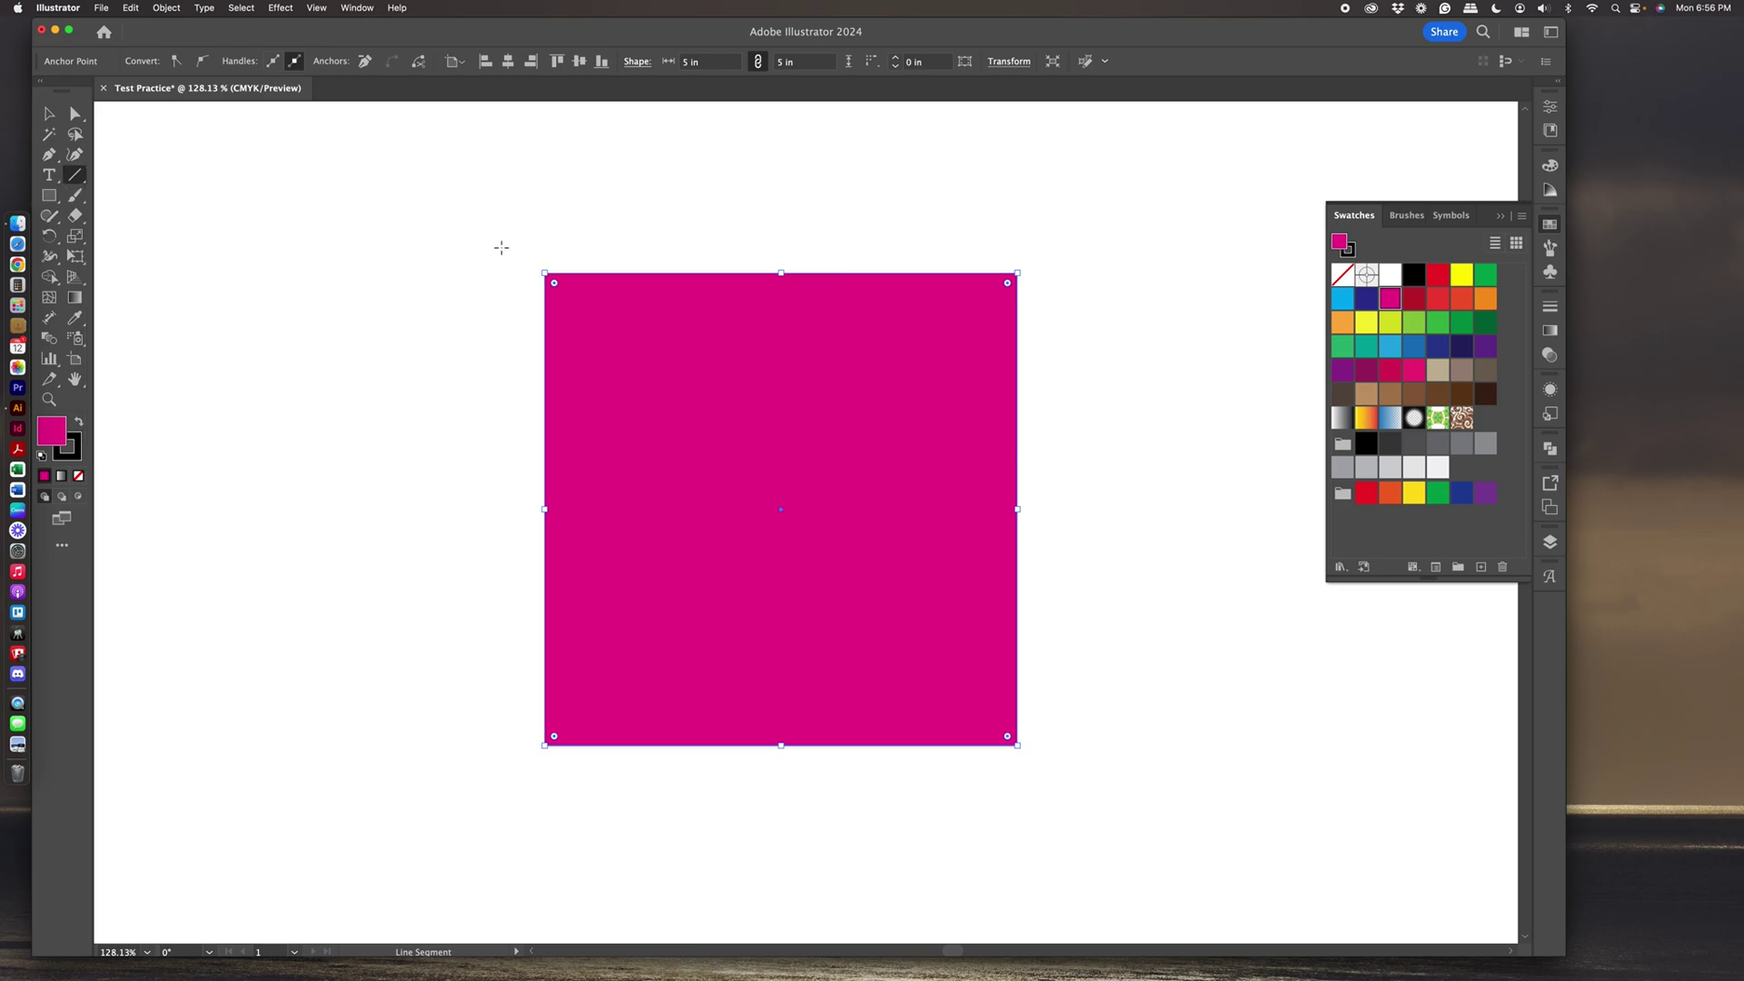
pyautogui.click(49, 114)
pyautogui.click(486, 206)
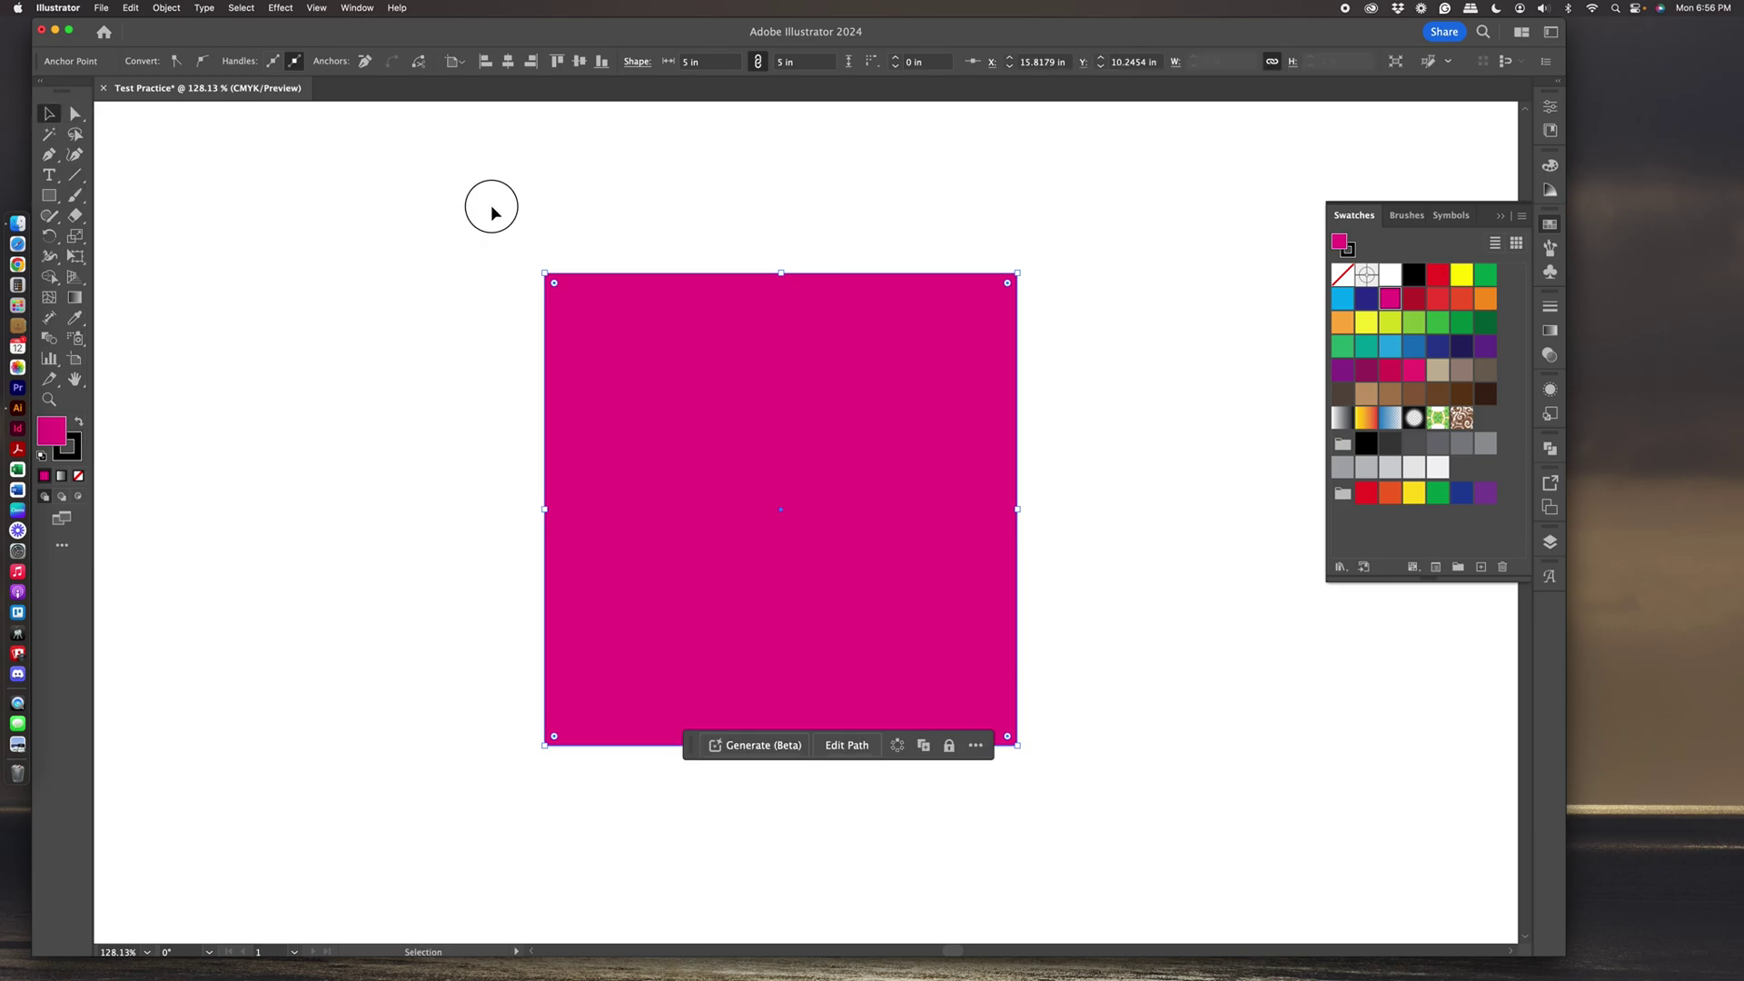
pyautogui.click(76, 175)
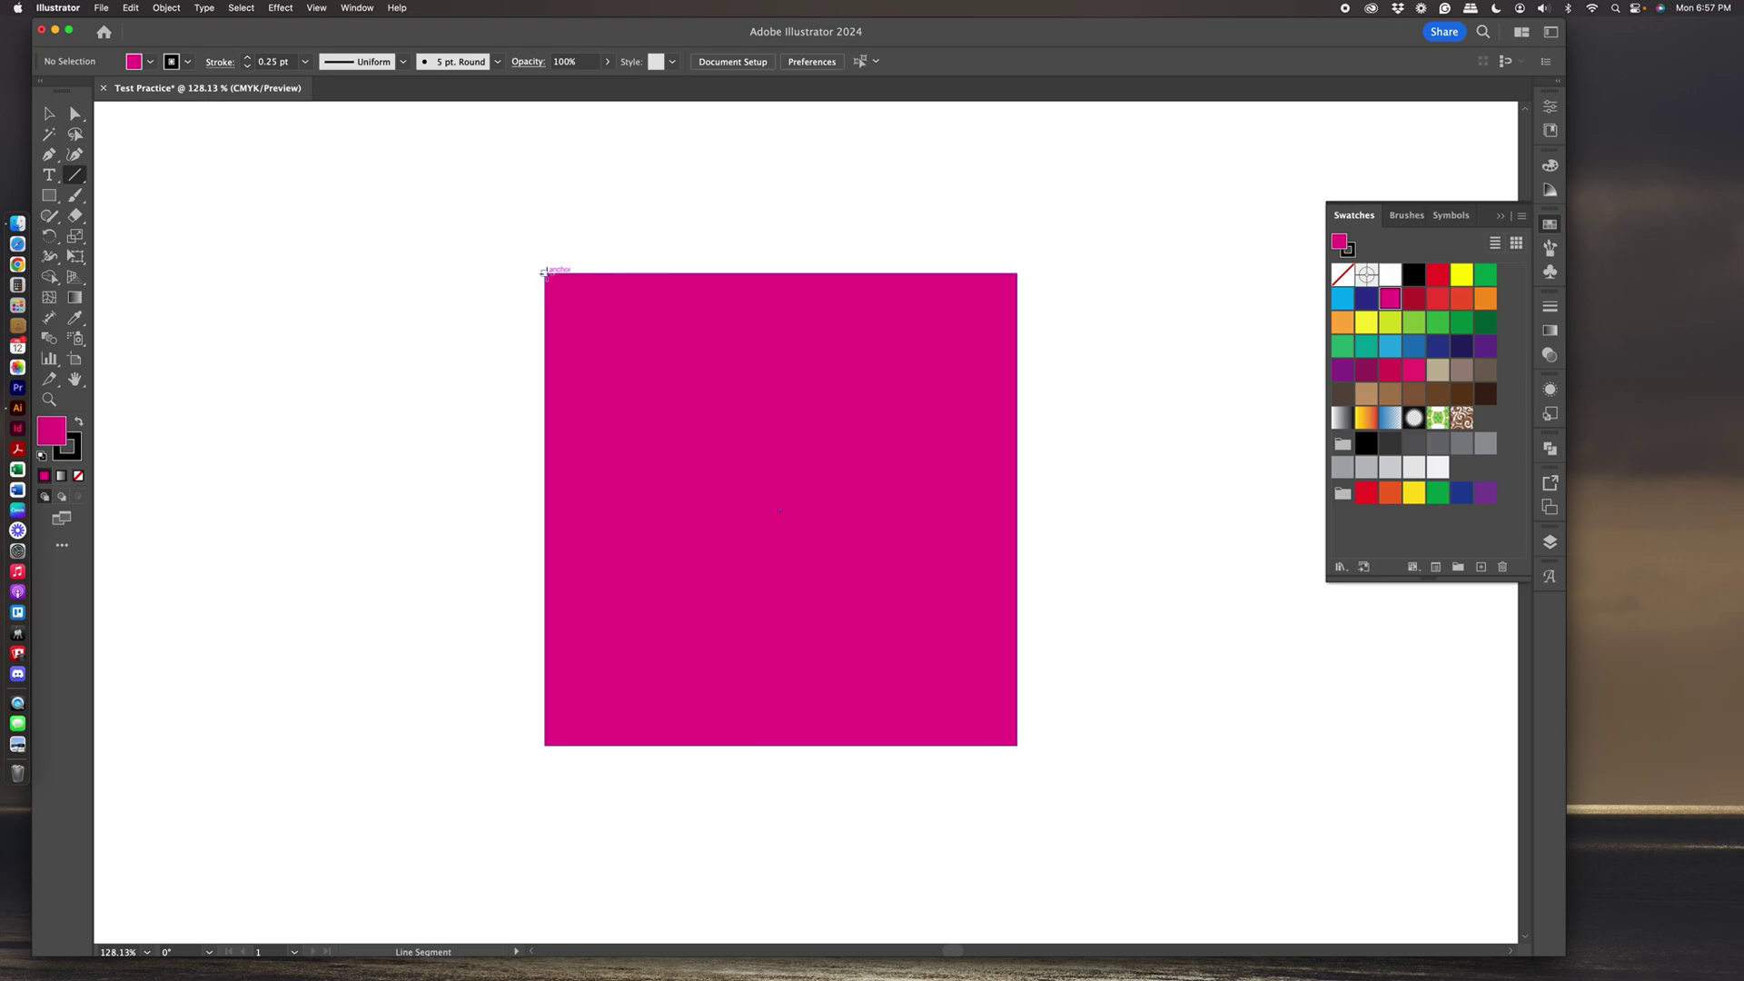
pyautogui.moveTo(544, 273); pyautogui.dragTo(1017, 745)
pyautogui.click(1010, 729)
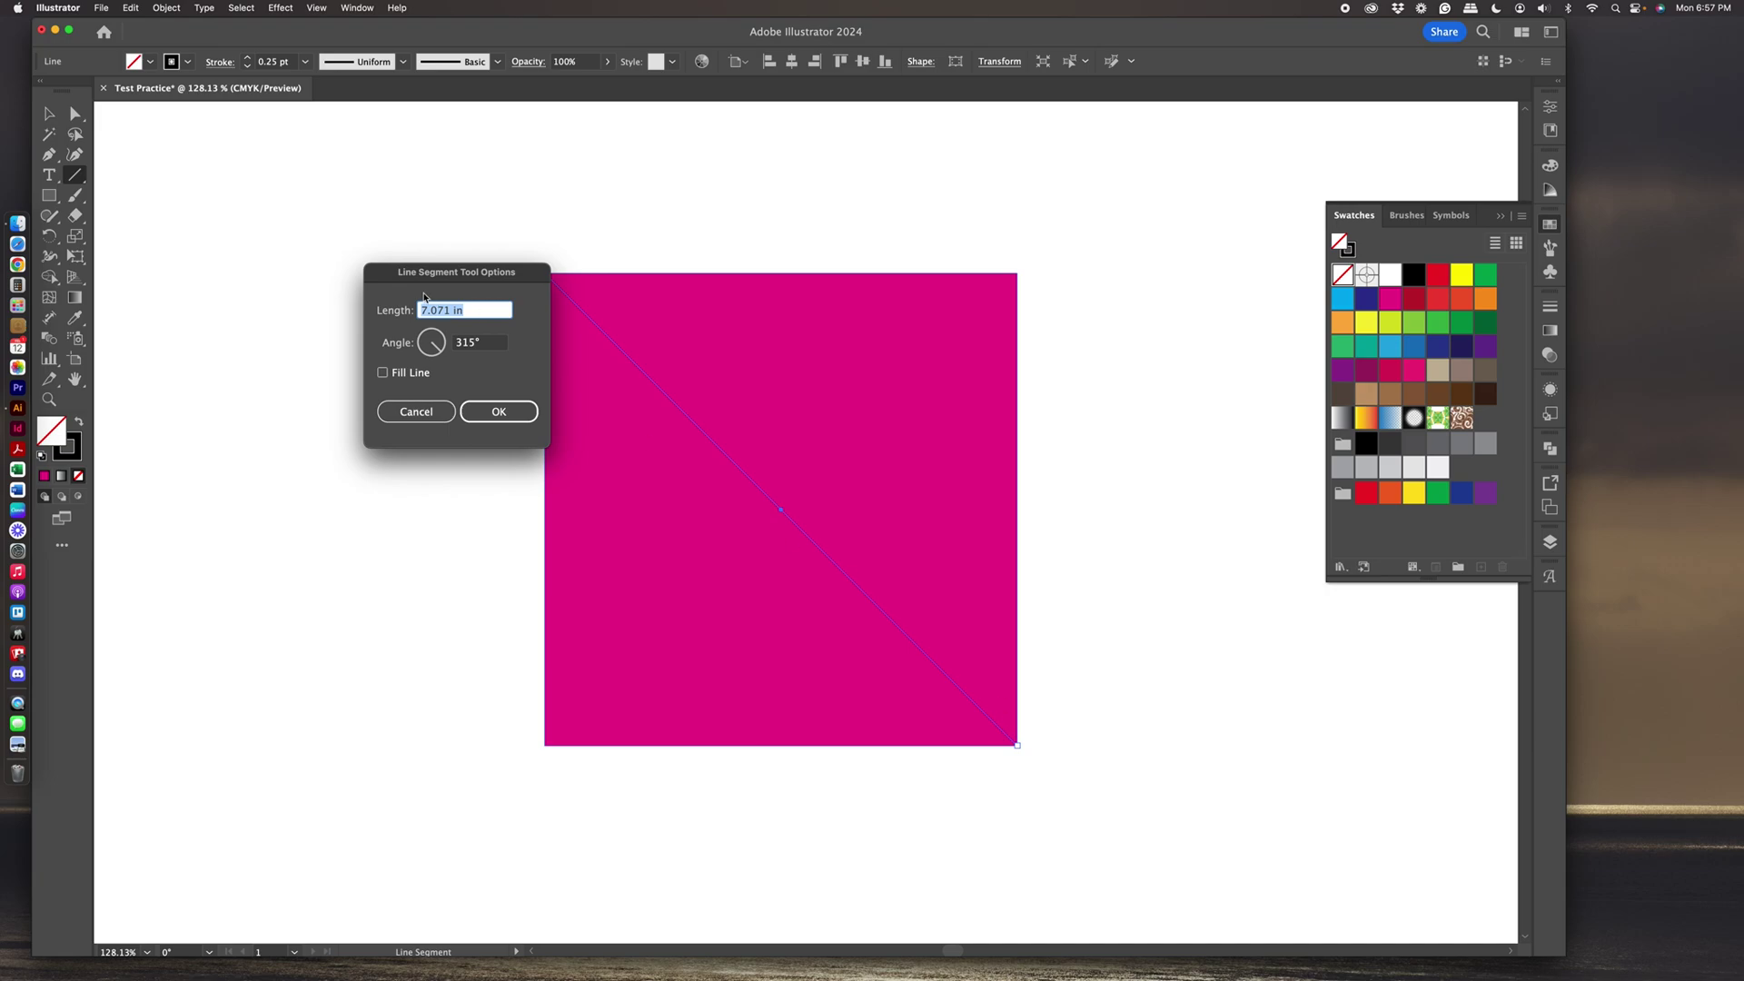
pyautogui.click(410, 414)
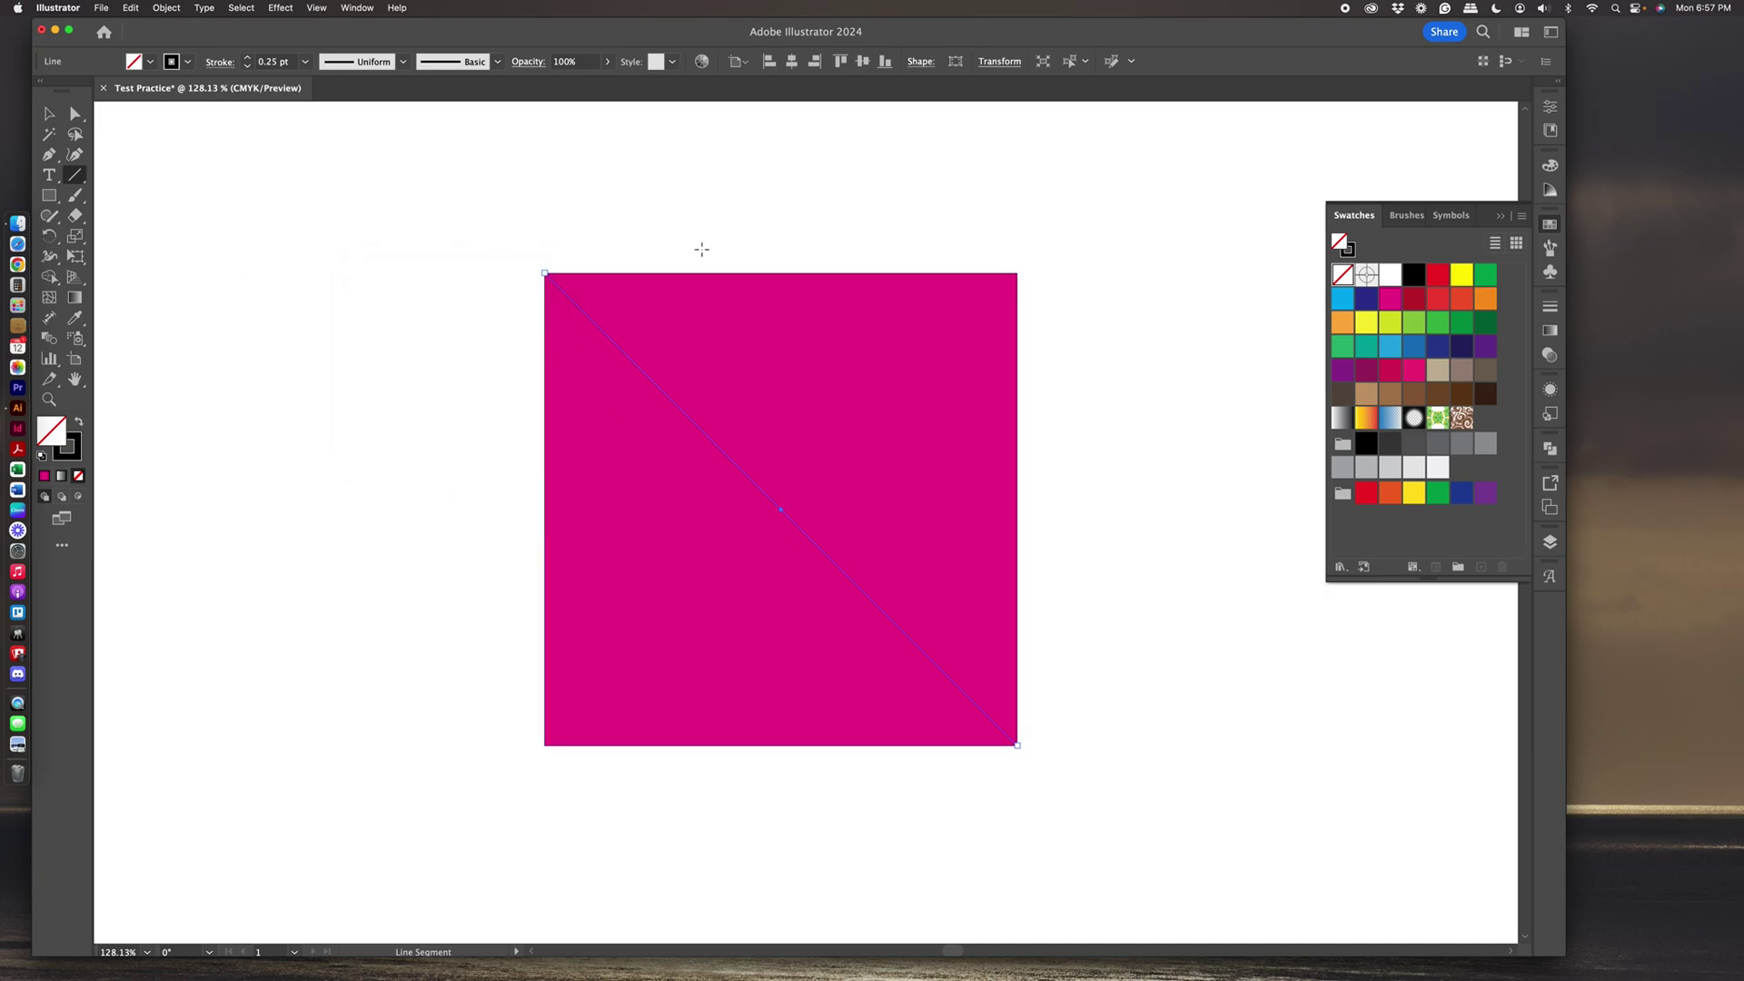
# Select the square together with its corner-to-corner diagonal and split it with the Pathfinder Divide operation.
pyautogui.click(49, 116)
pyautogui.moveTo(473, 246); pyautogui.dragTo(1106, 693)
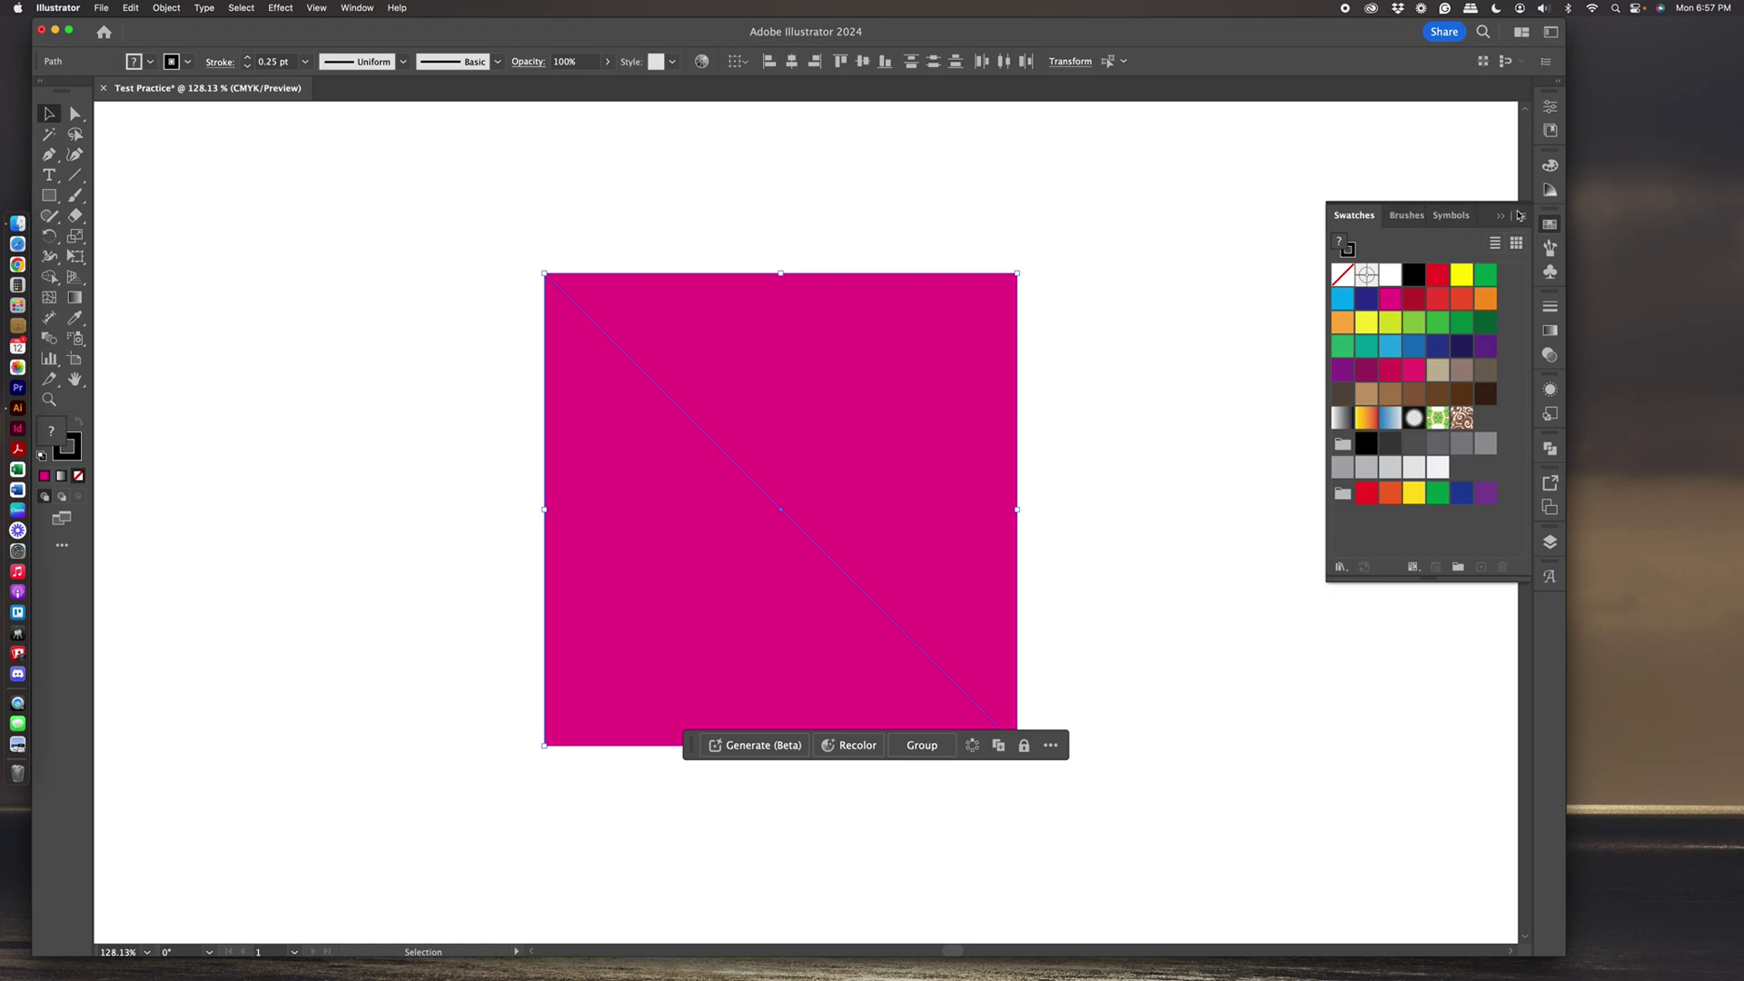
pyautogui.click(1550, 449)
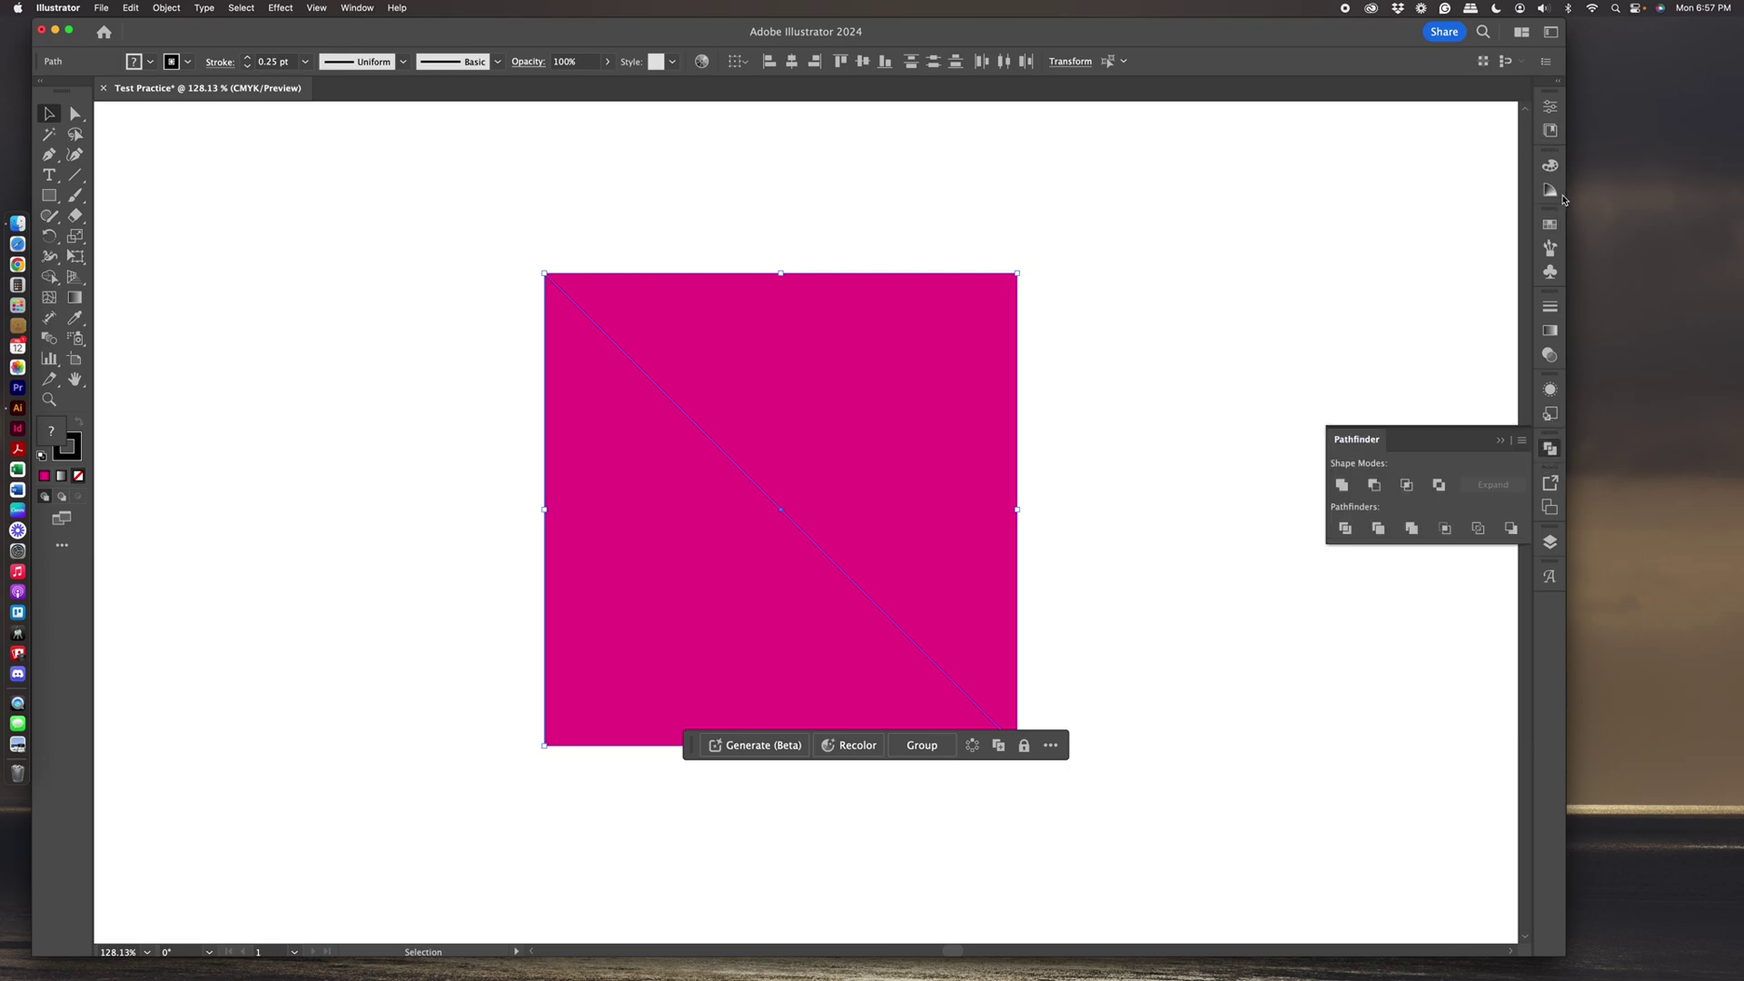
pyautogui.click(357, 8)
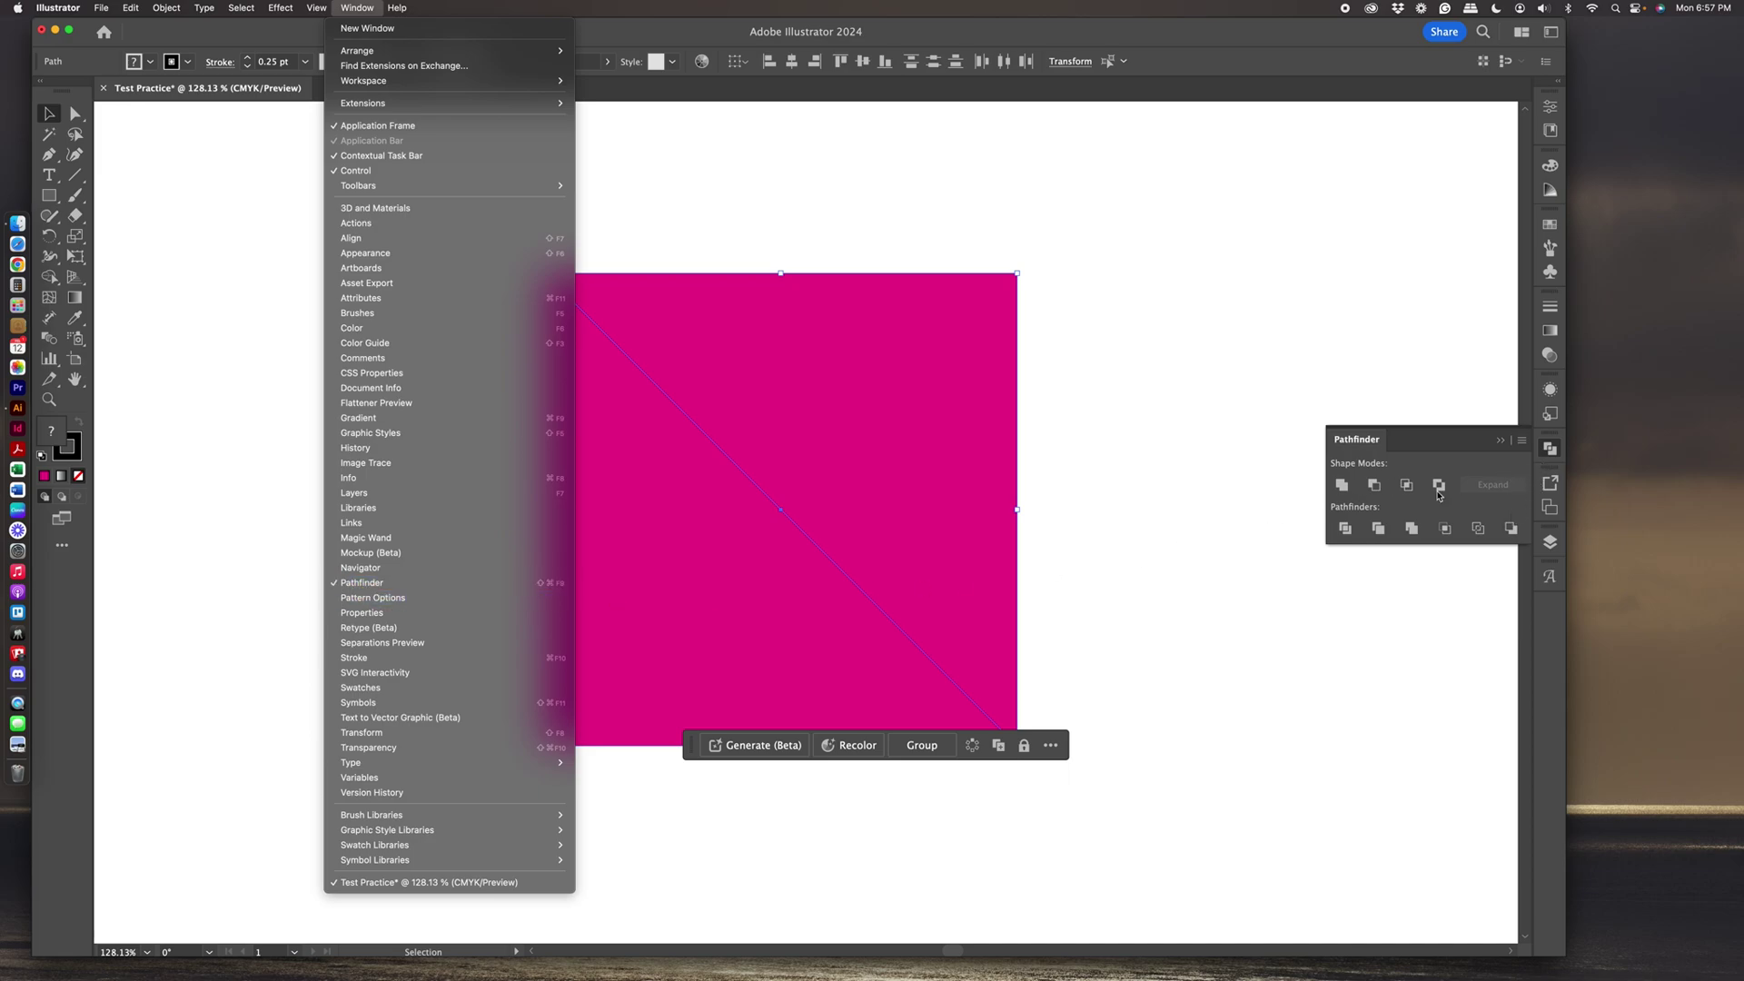
pyautogui.click(1184, 551)
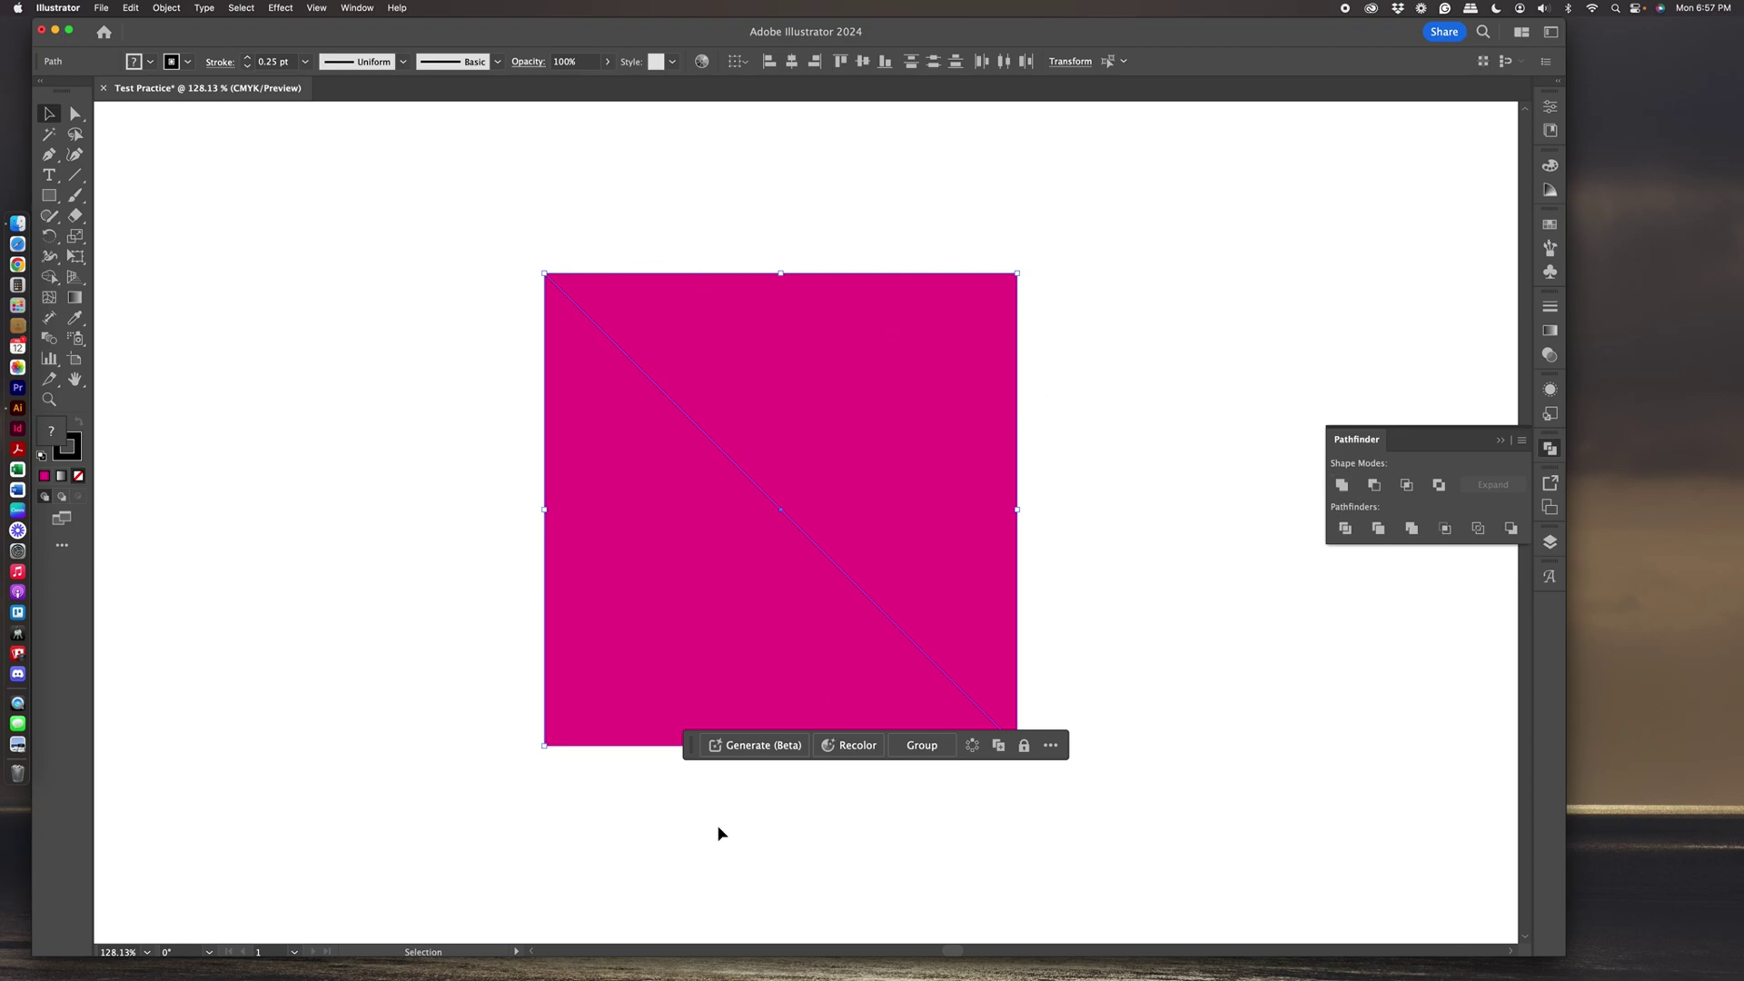
pyautogui.click(1345, 529)
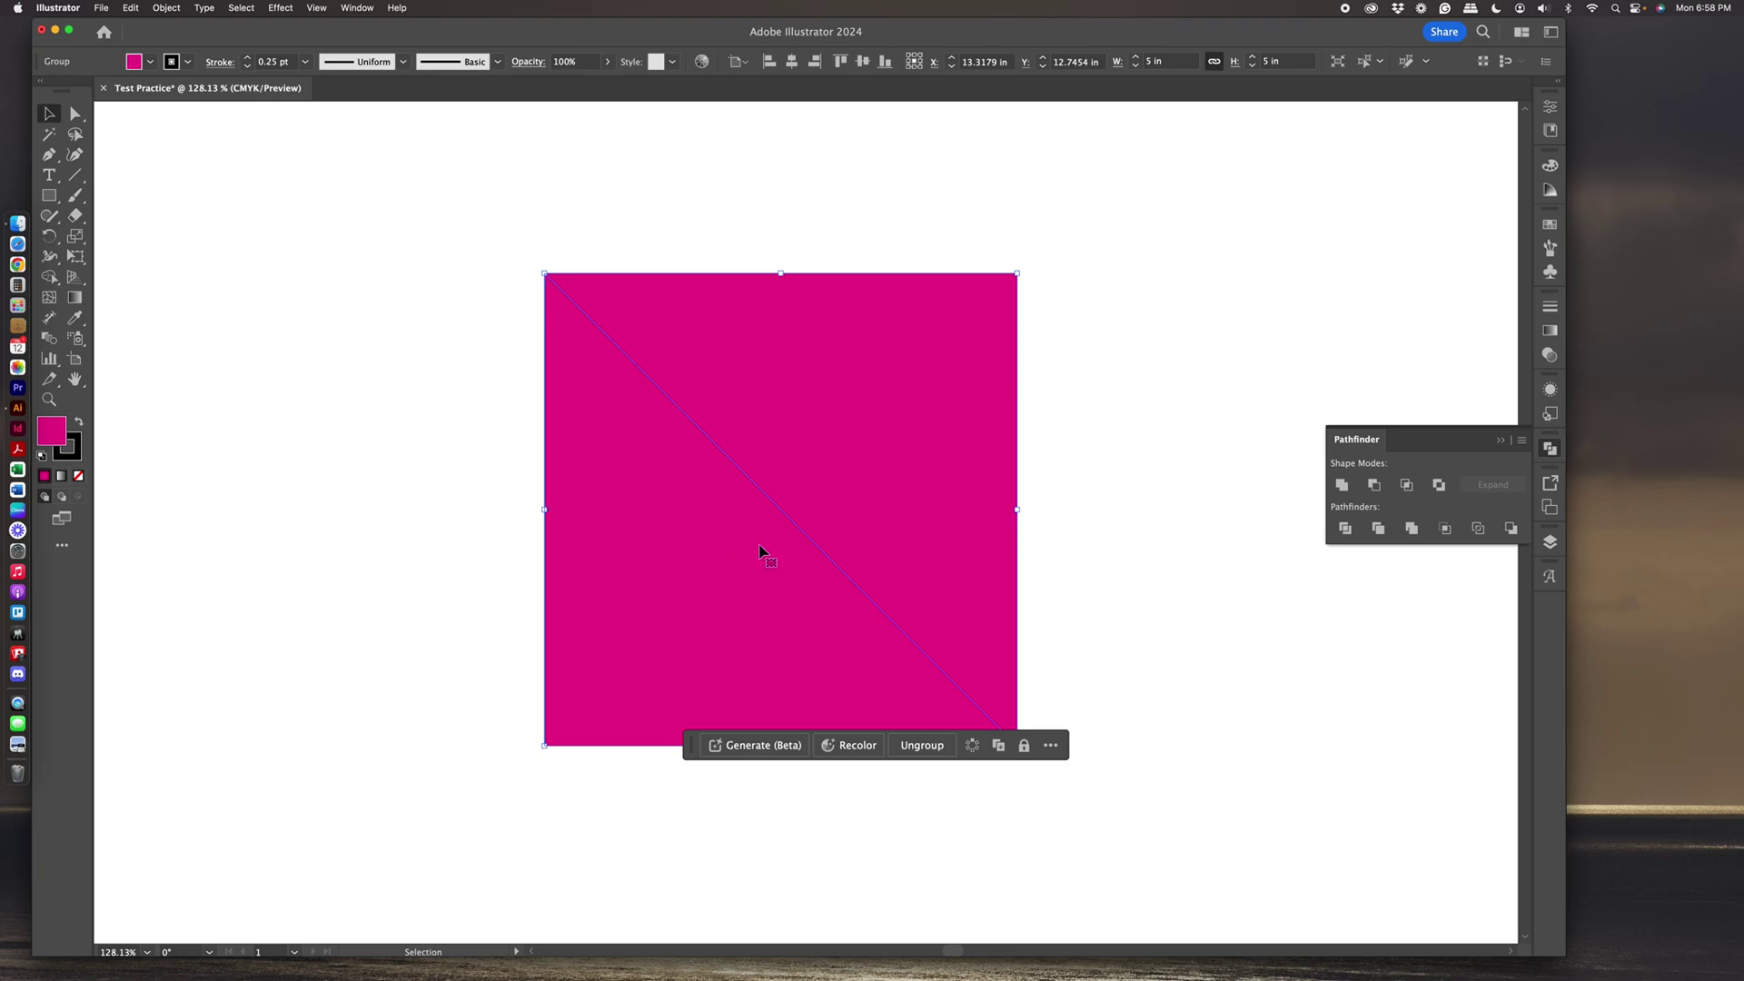
# Ungroup the divided square and move its upper-right triangle diagonally away from the other half.
pyautogui.click(1108, 461)
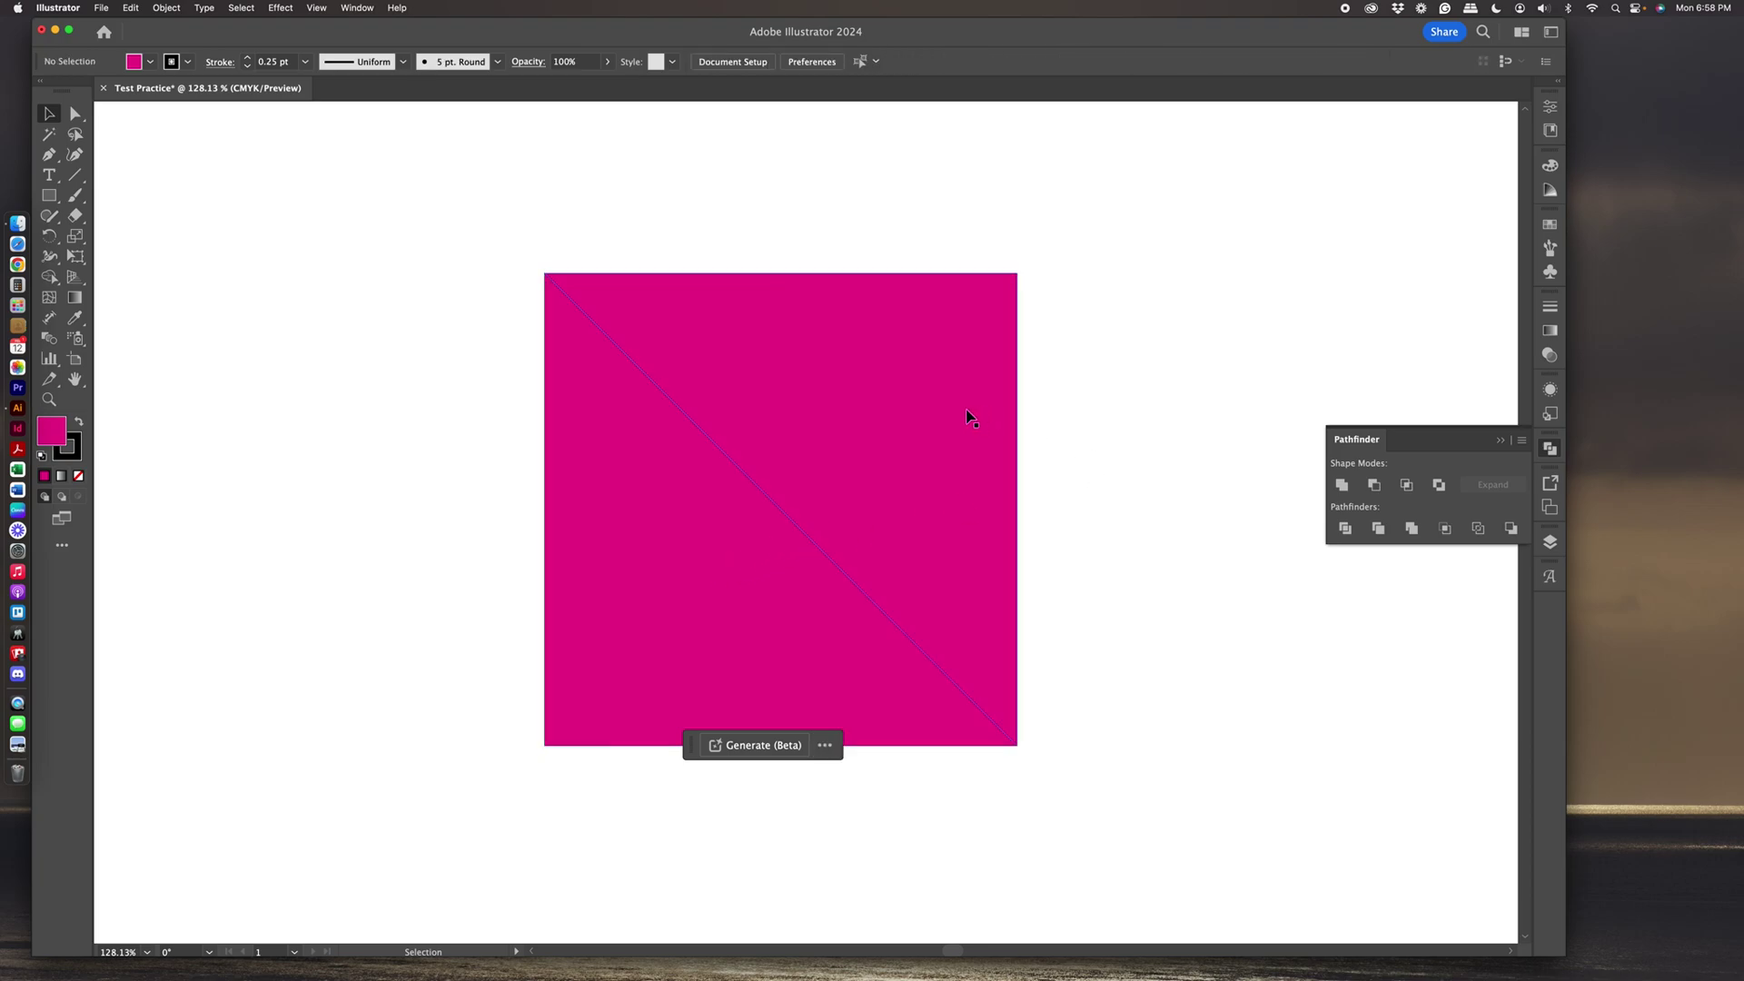
pyautogui.moveTo(886, 410)
pyautogui.mouseDown()
pyautogui.moveTo(957, 389)
pyautogui.moveTo(882, 419)
pyautogui.mouseUp()
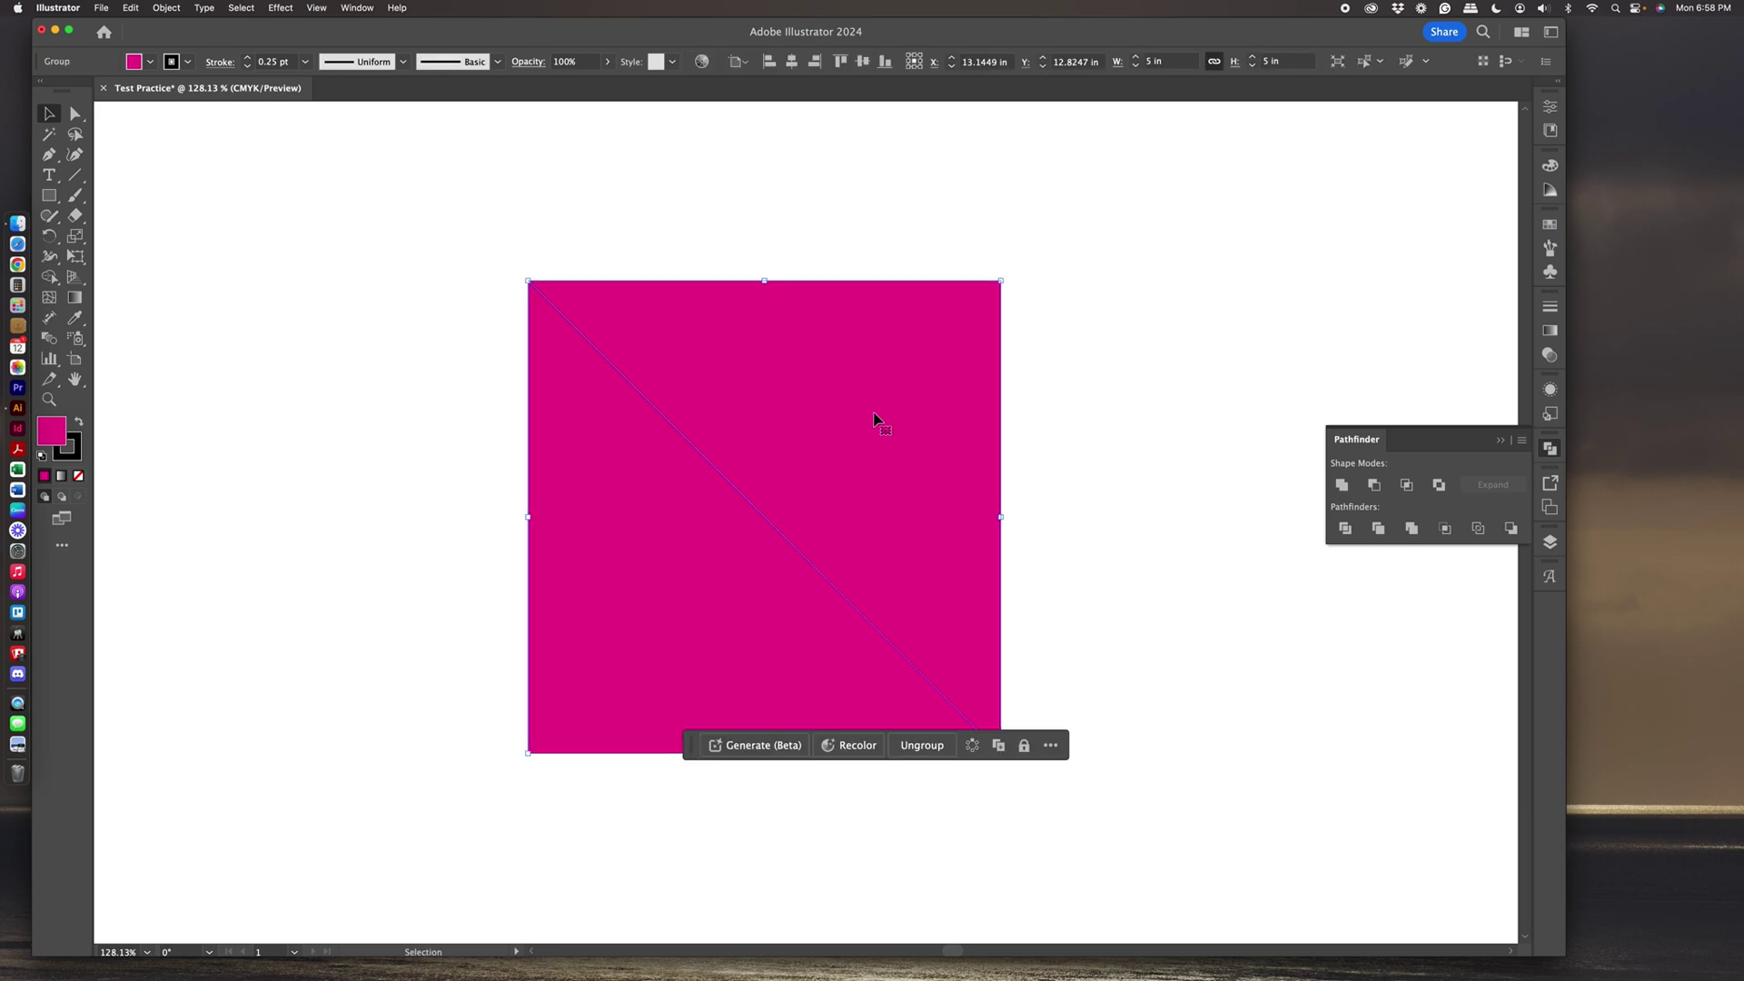
pyautogui.click(921, 744)
pyautogui.click(1079, 611)
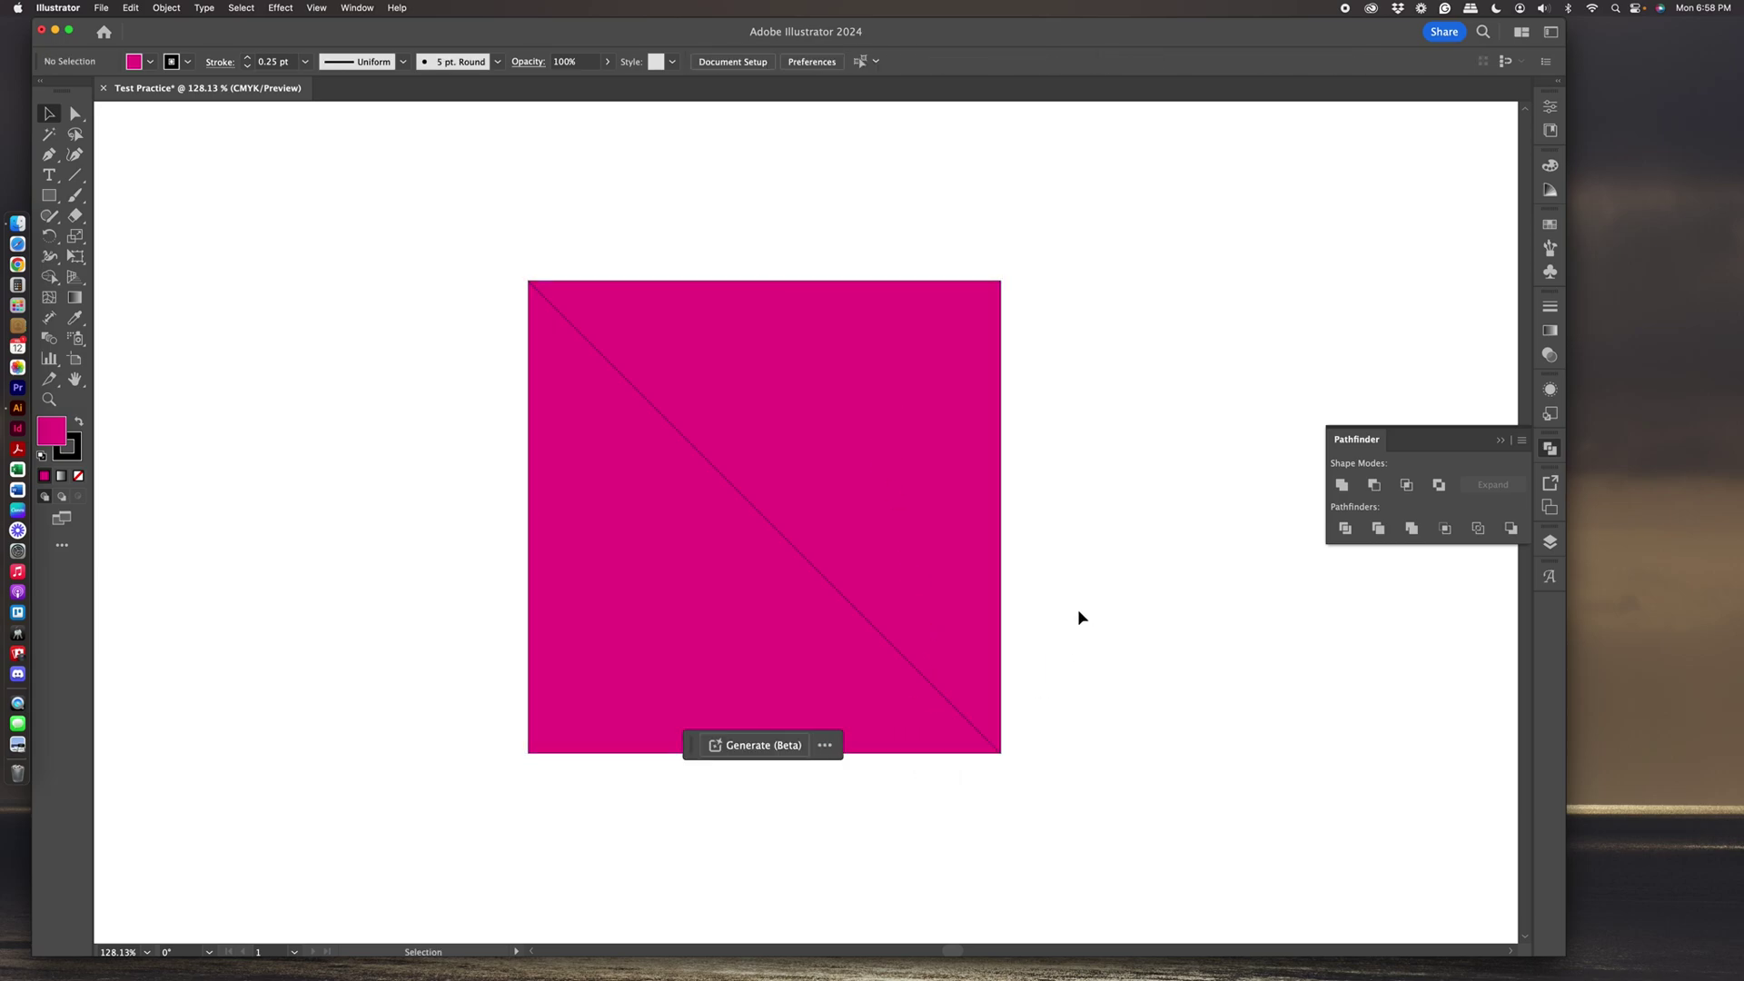
pyautogui.moveTo(885, 468); pyautogui.dragTo(936, 420)
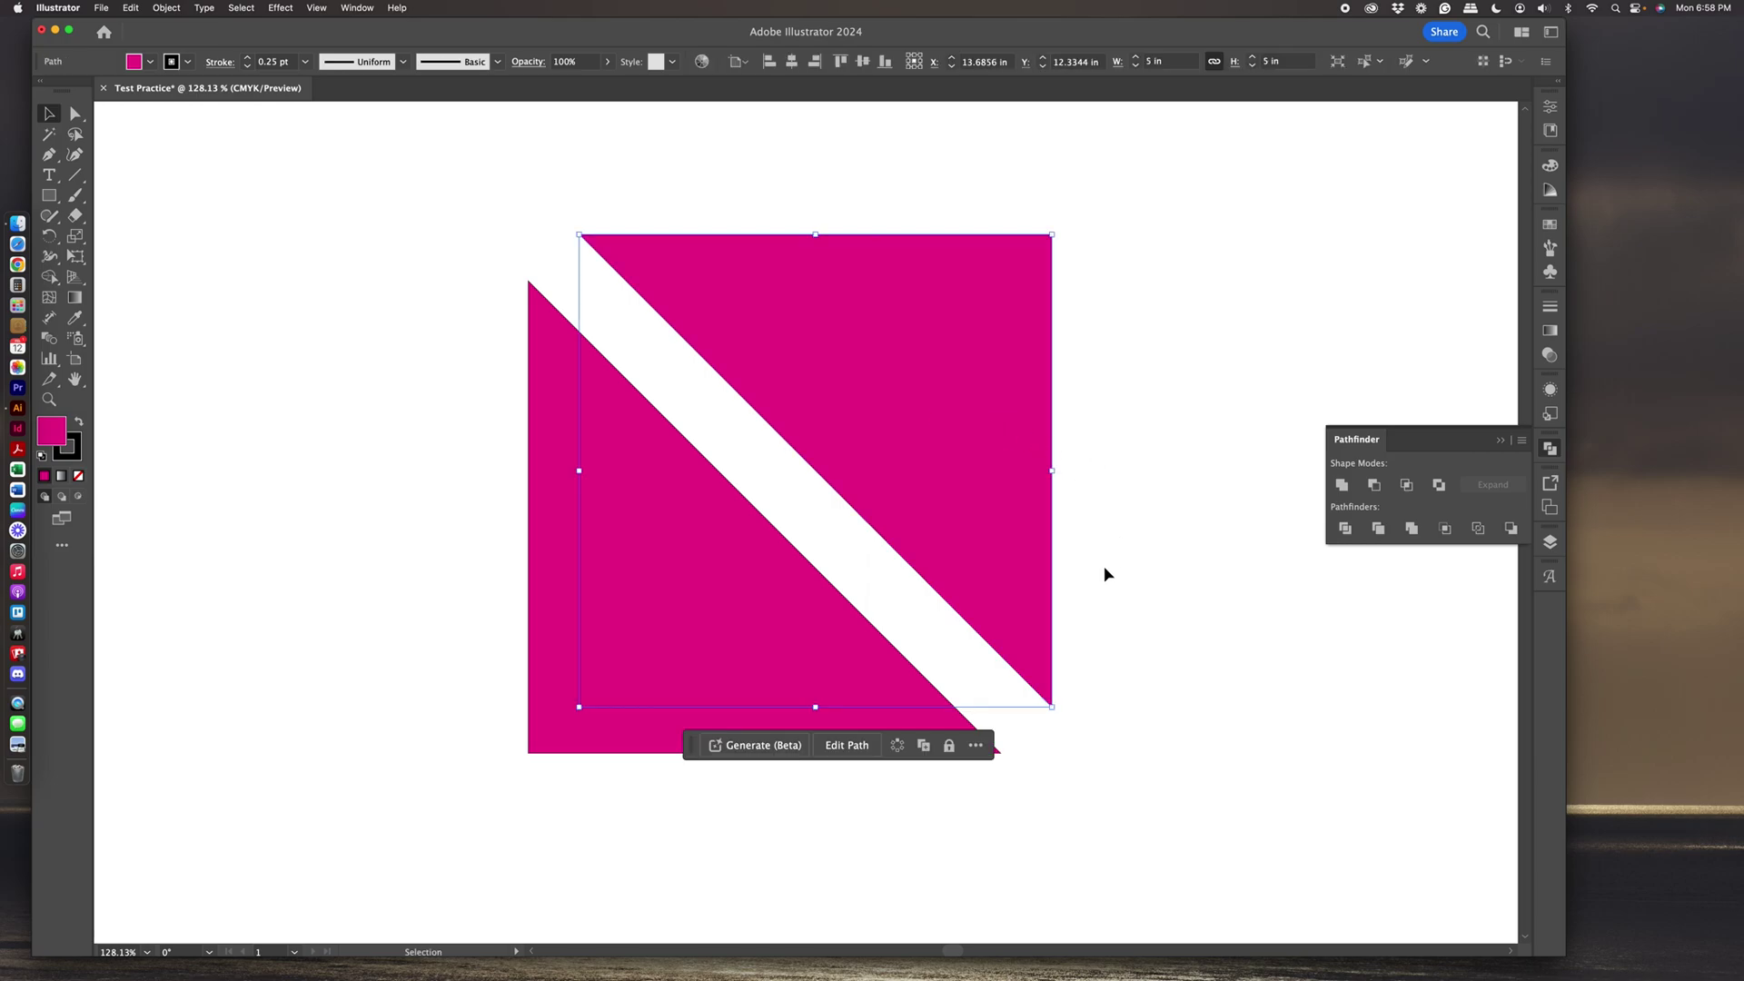
# Remove the fill from both triangles and deselect them.
pyautogui.moveTo(413, 170); pyautogui.dragTo(853, 581)
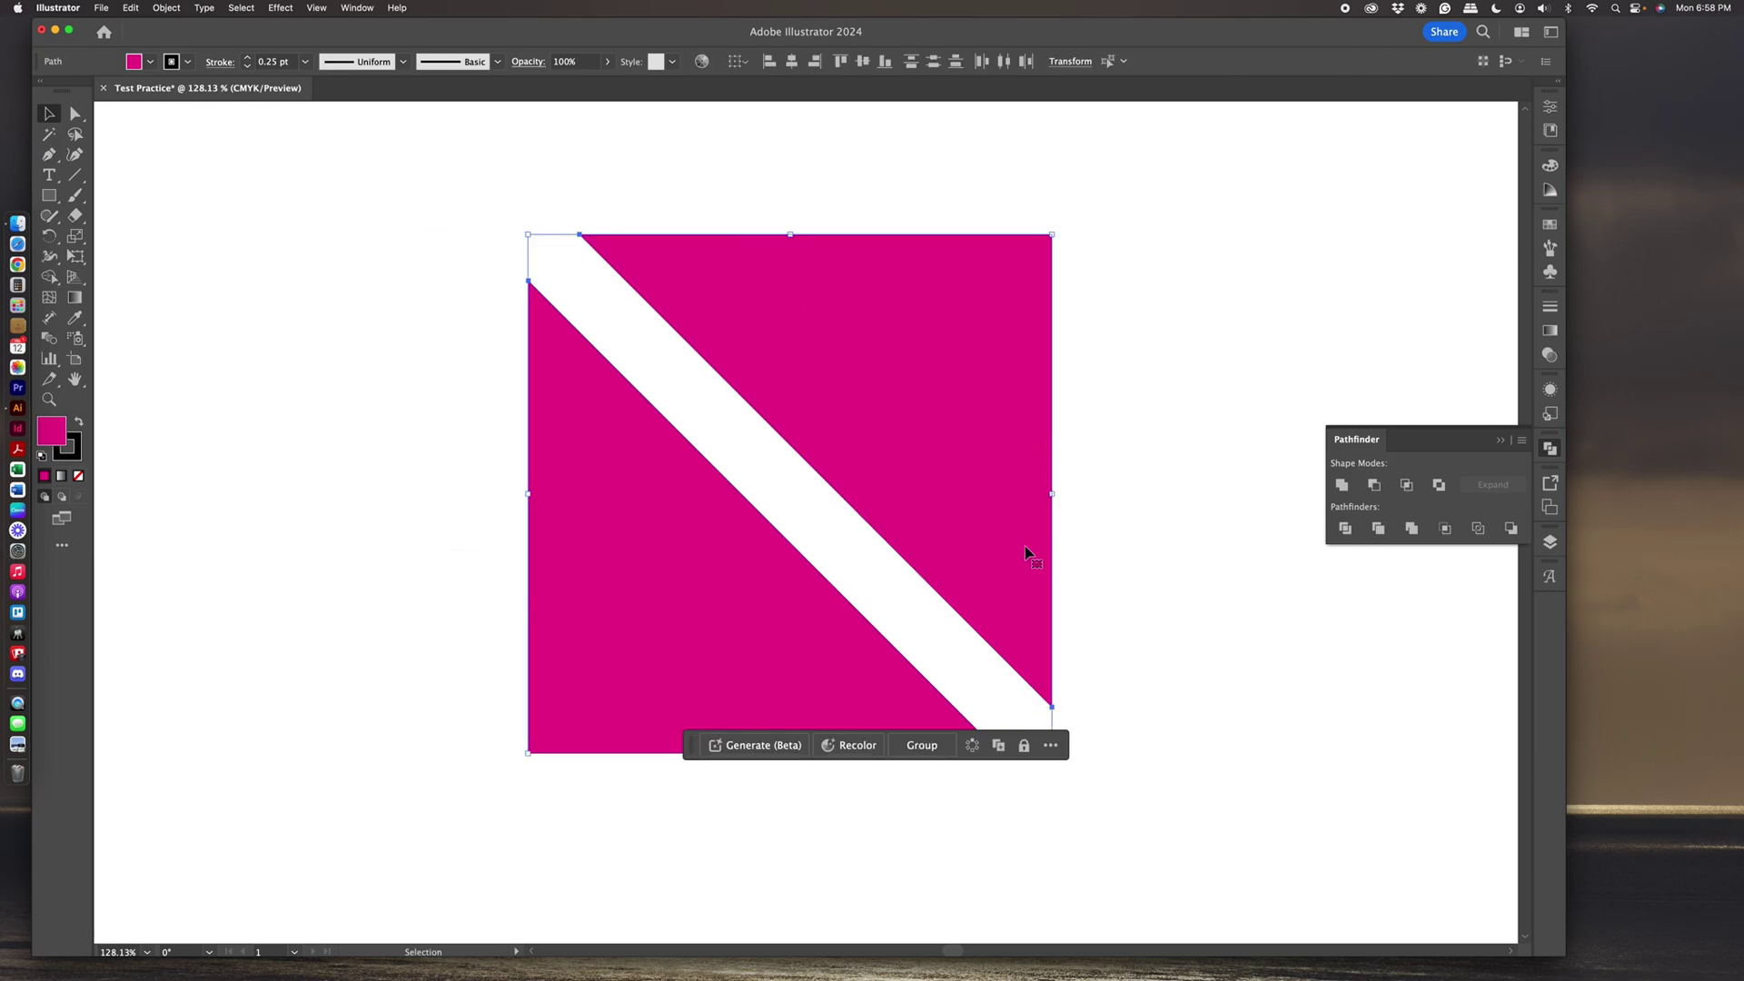
pyautogui.click(1550, 224)
pyautogui.click(1345, 276)
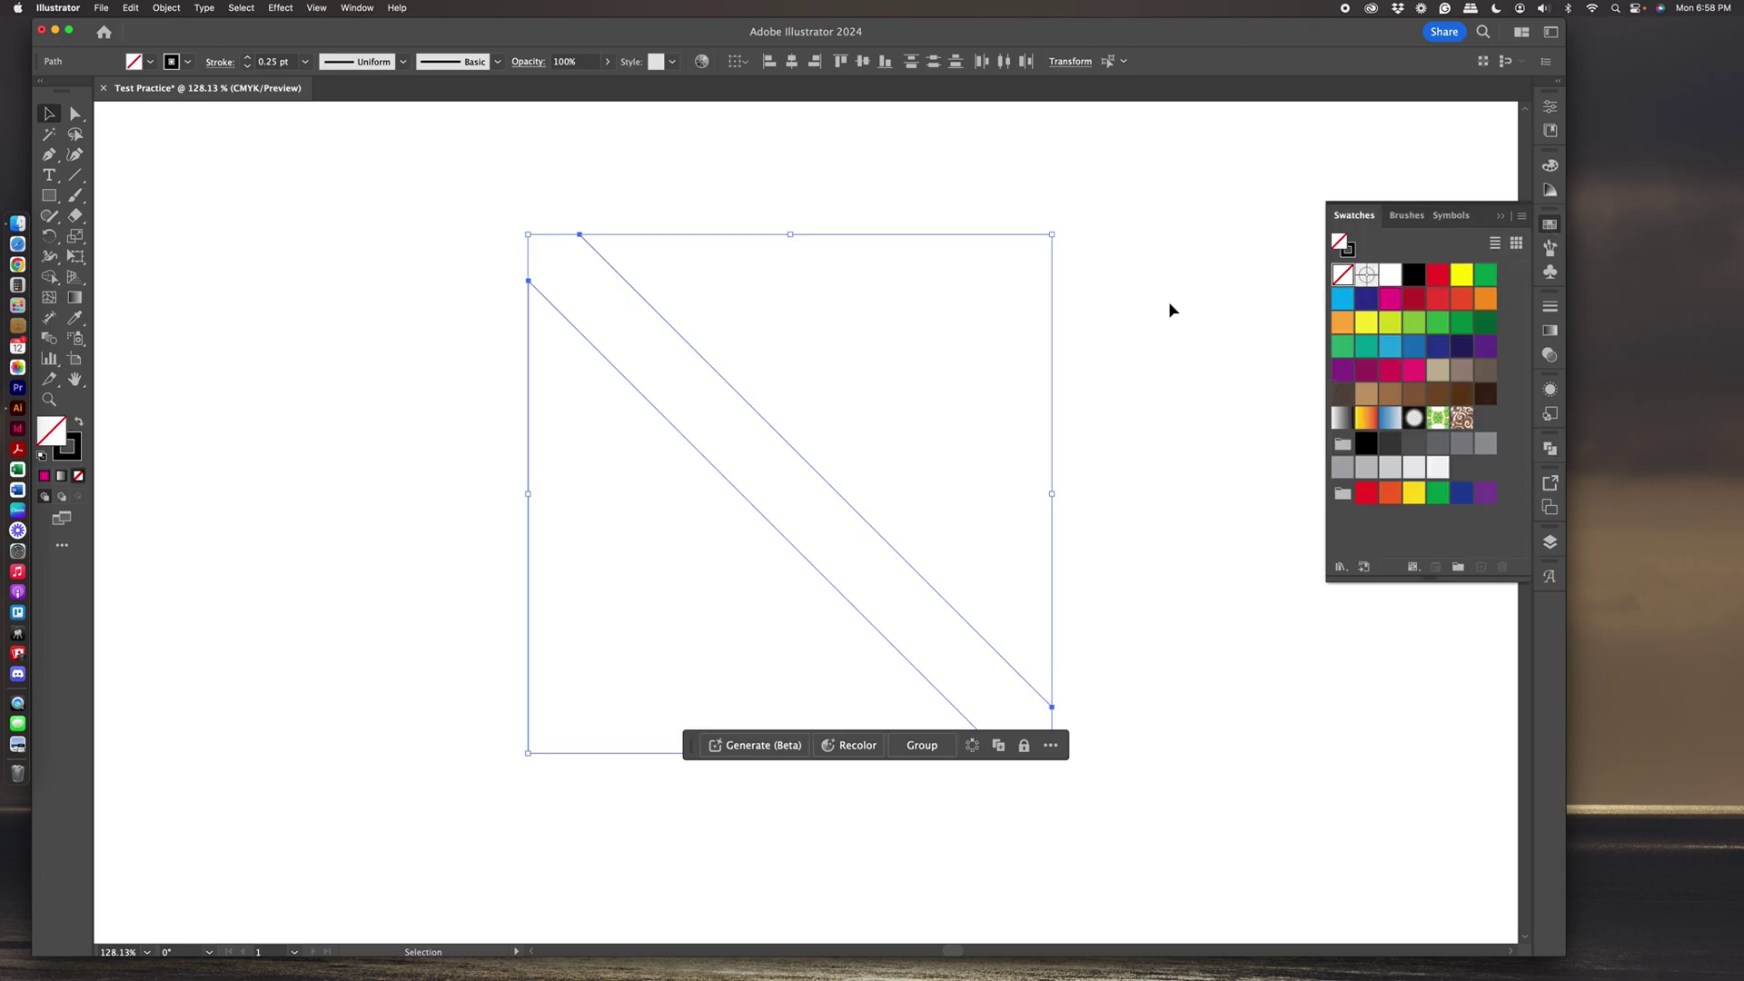
pyautogui.click(1141, 408)
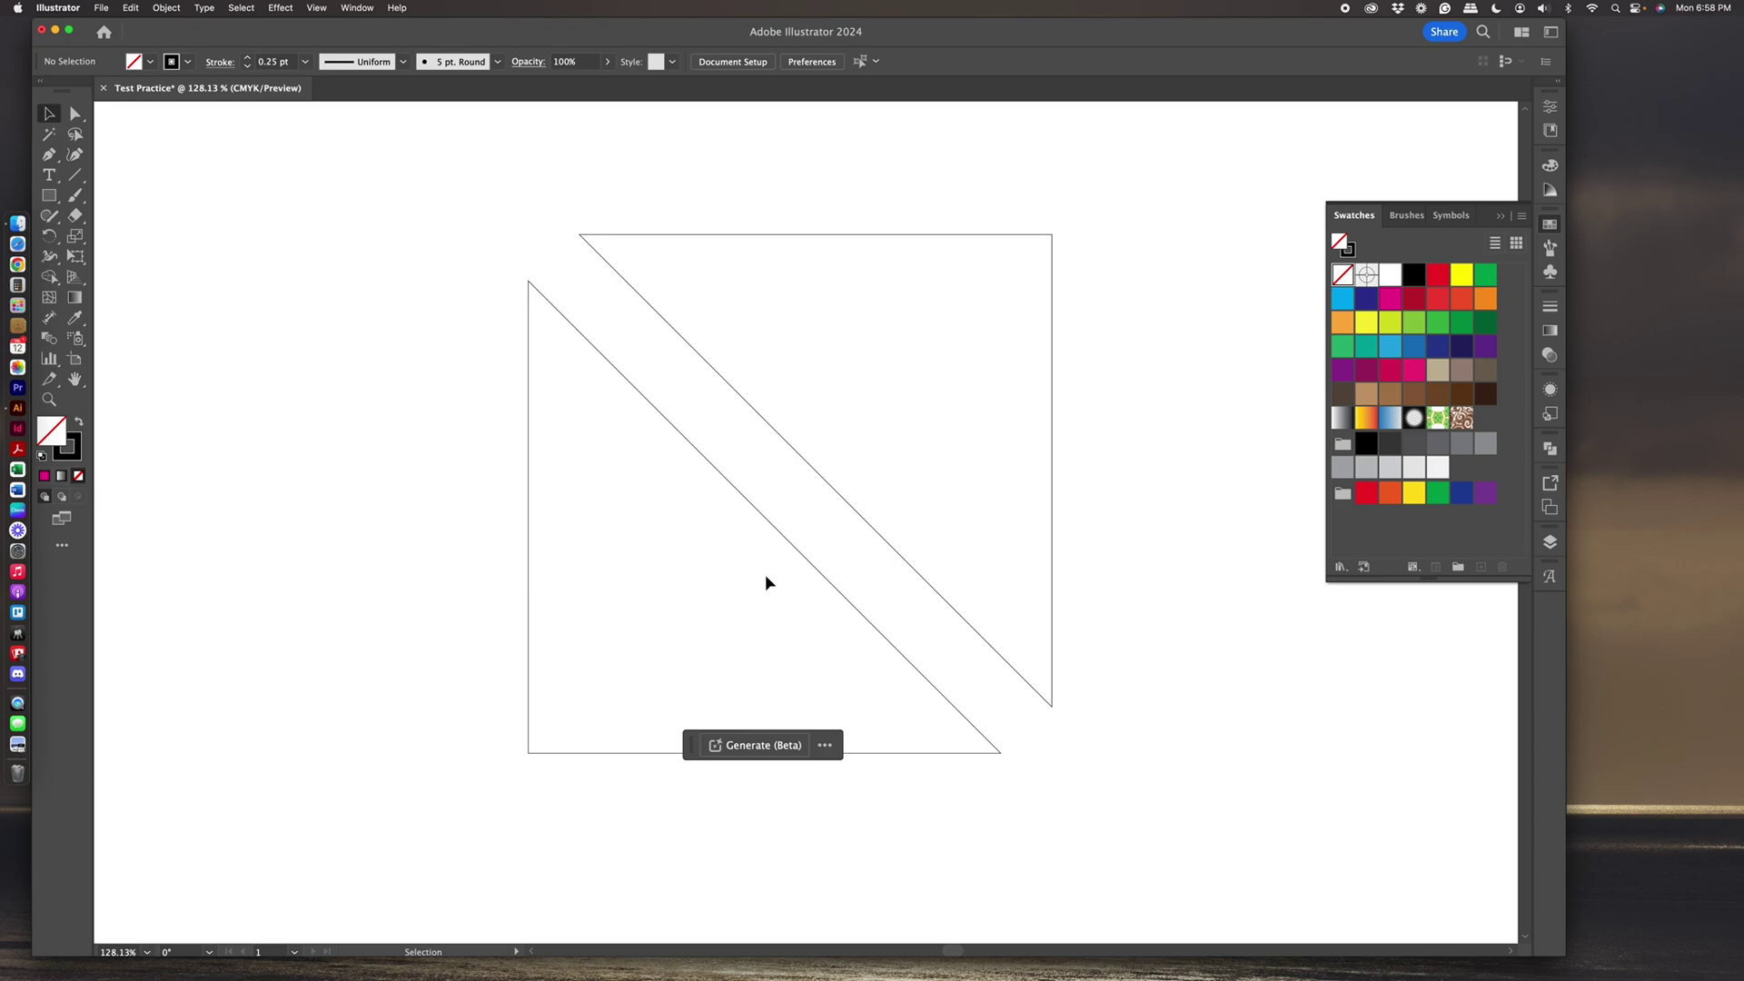
# Fill both triangles with the magenta swatch again and deselect them.
pyautogui.moveTo(379, 234); pyautogui.dragTo(986, 519)
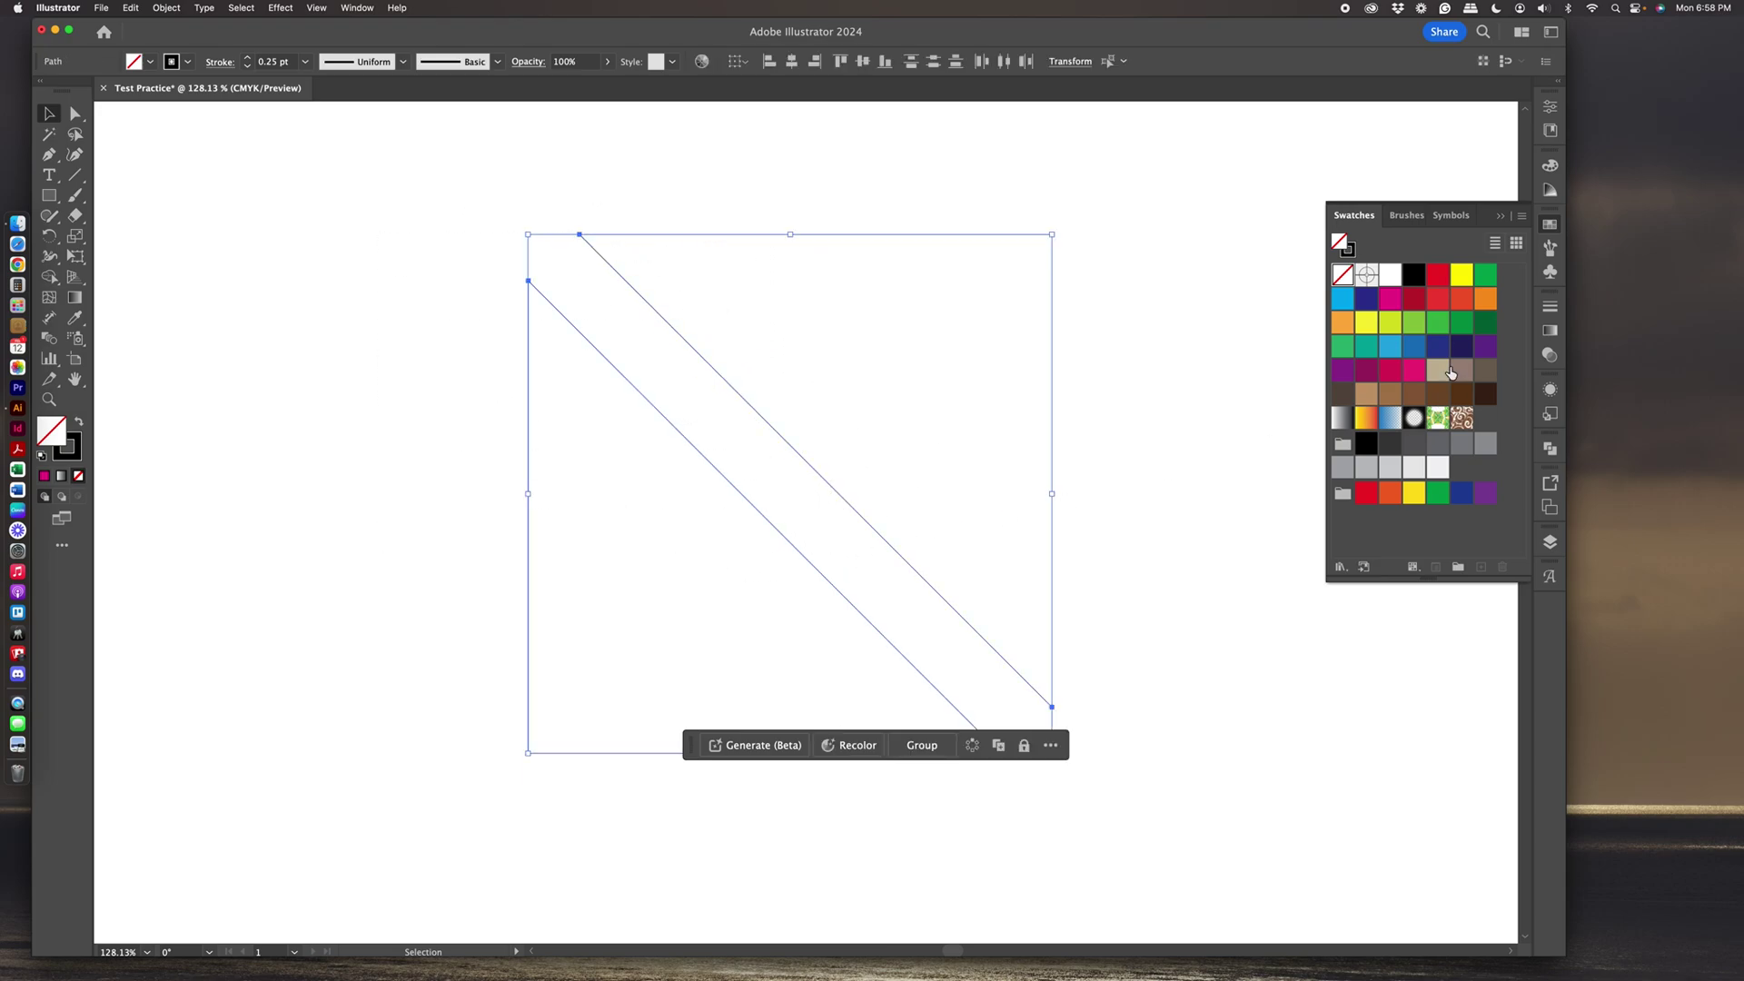
pyautogui.click(1387, 302)
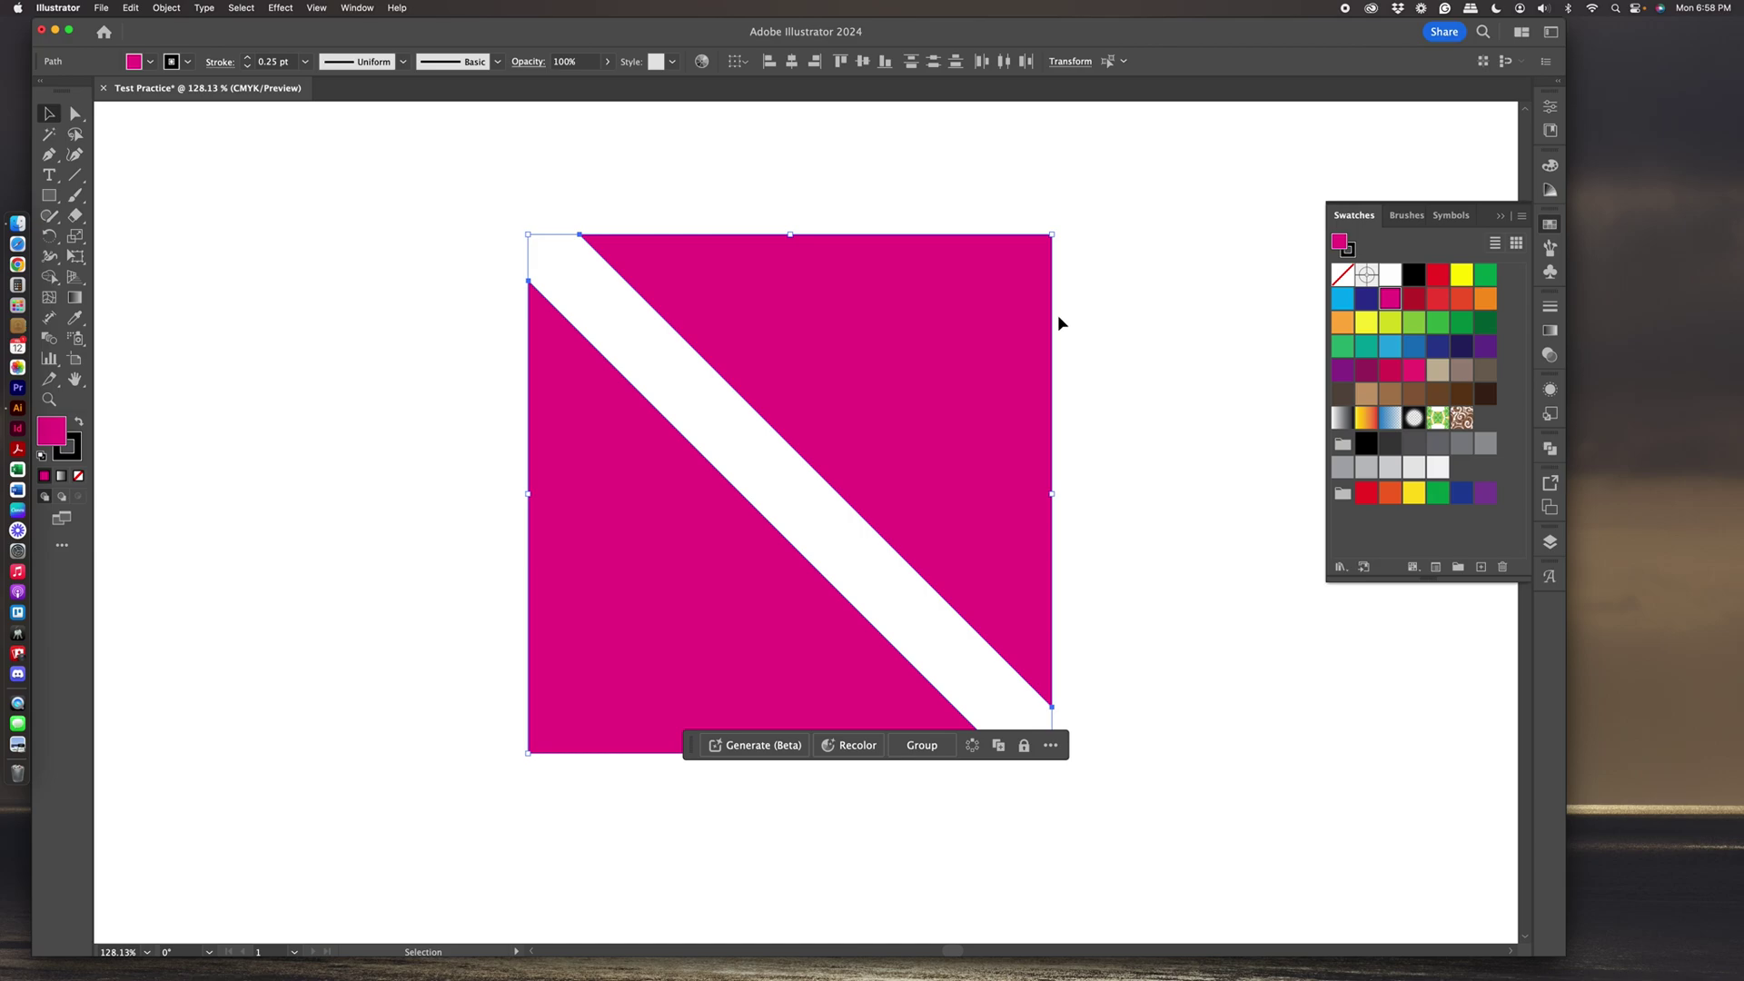
pyautogui.click(1111, 282)
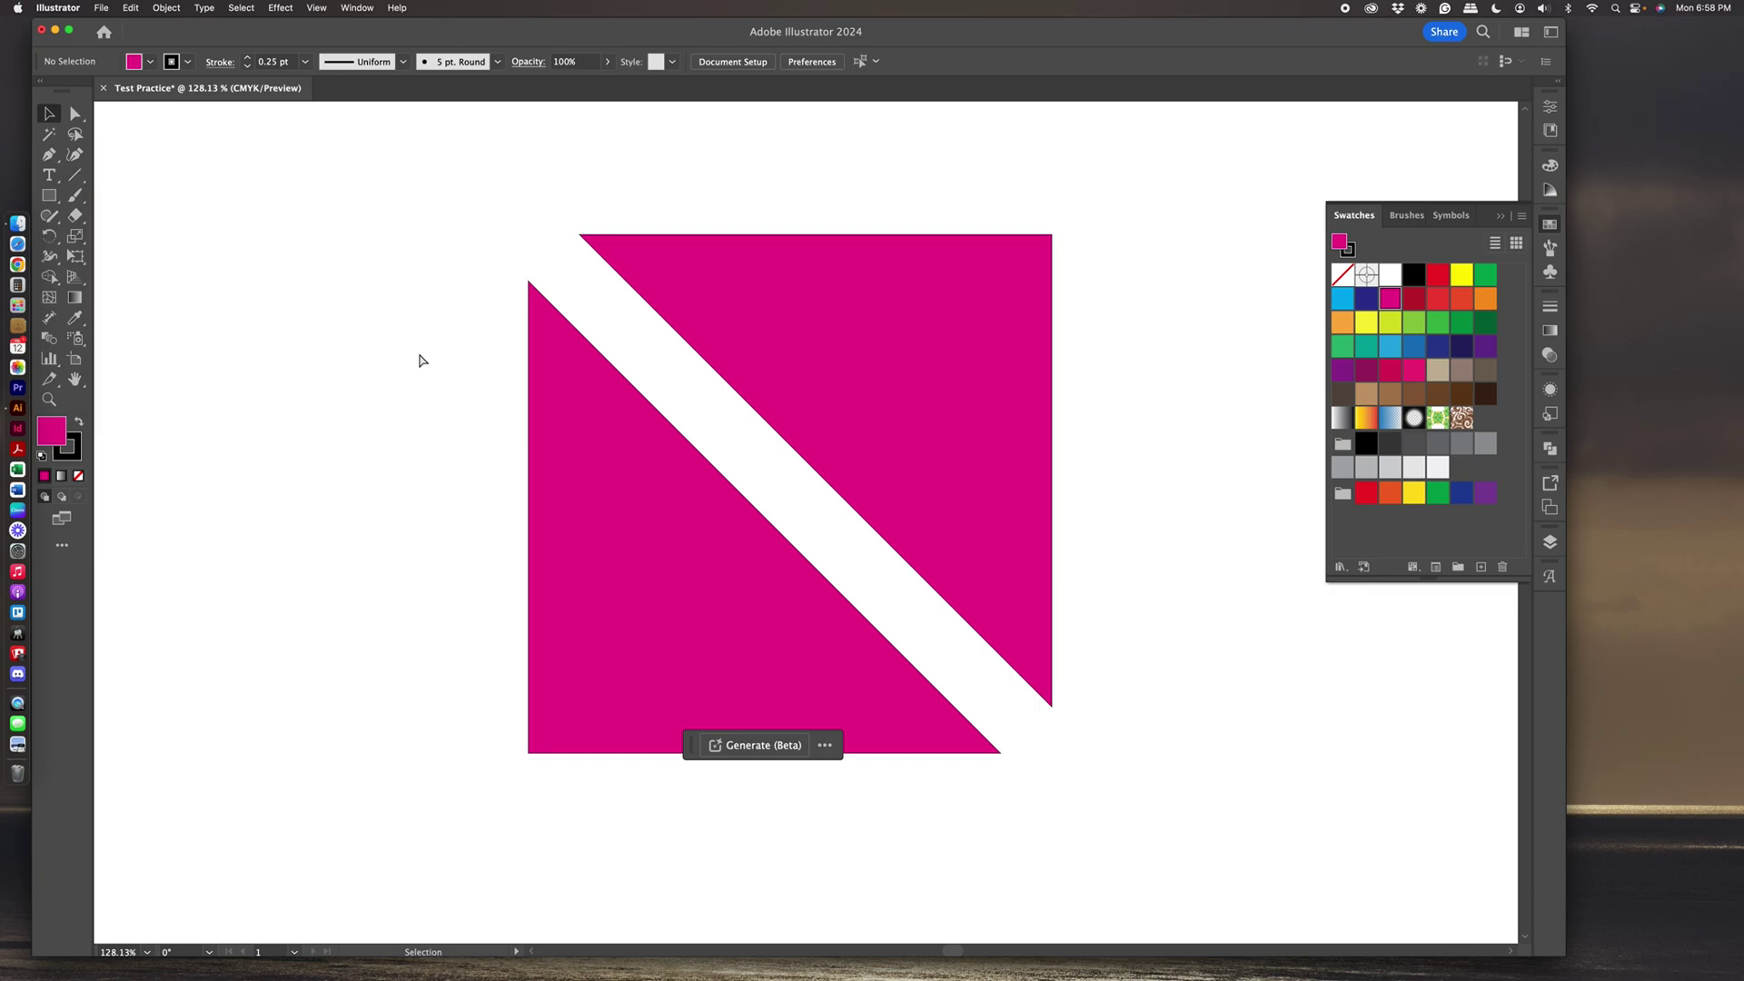
# Undo the fill changes, triangle move, ungrouping, division and diagonal line to restore the plain magenta square.
pyautogui.press('super+z')
pyautogui.press('super+z')
pyautogui.press('super+z')
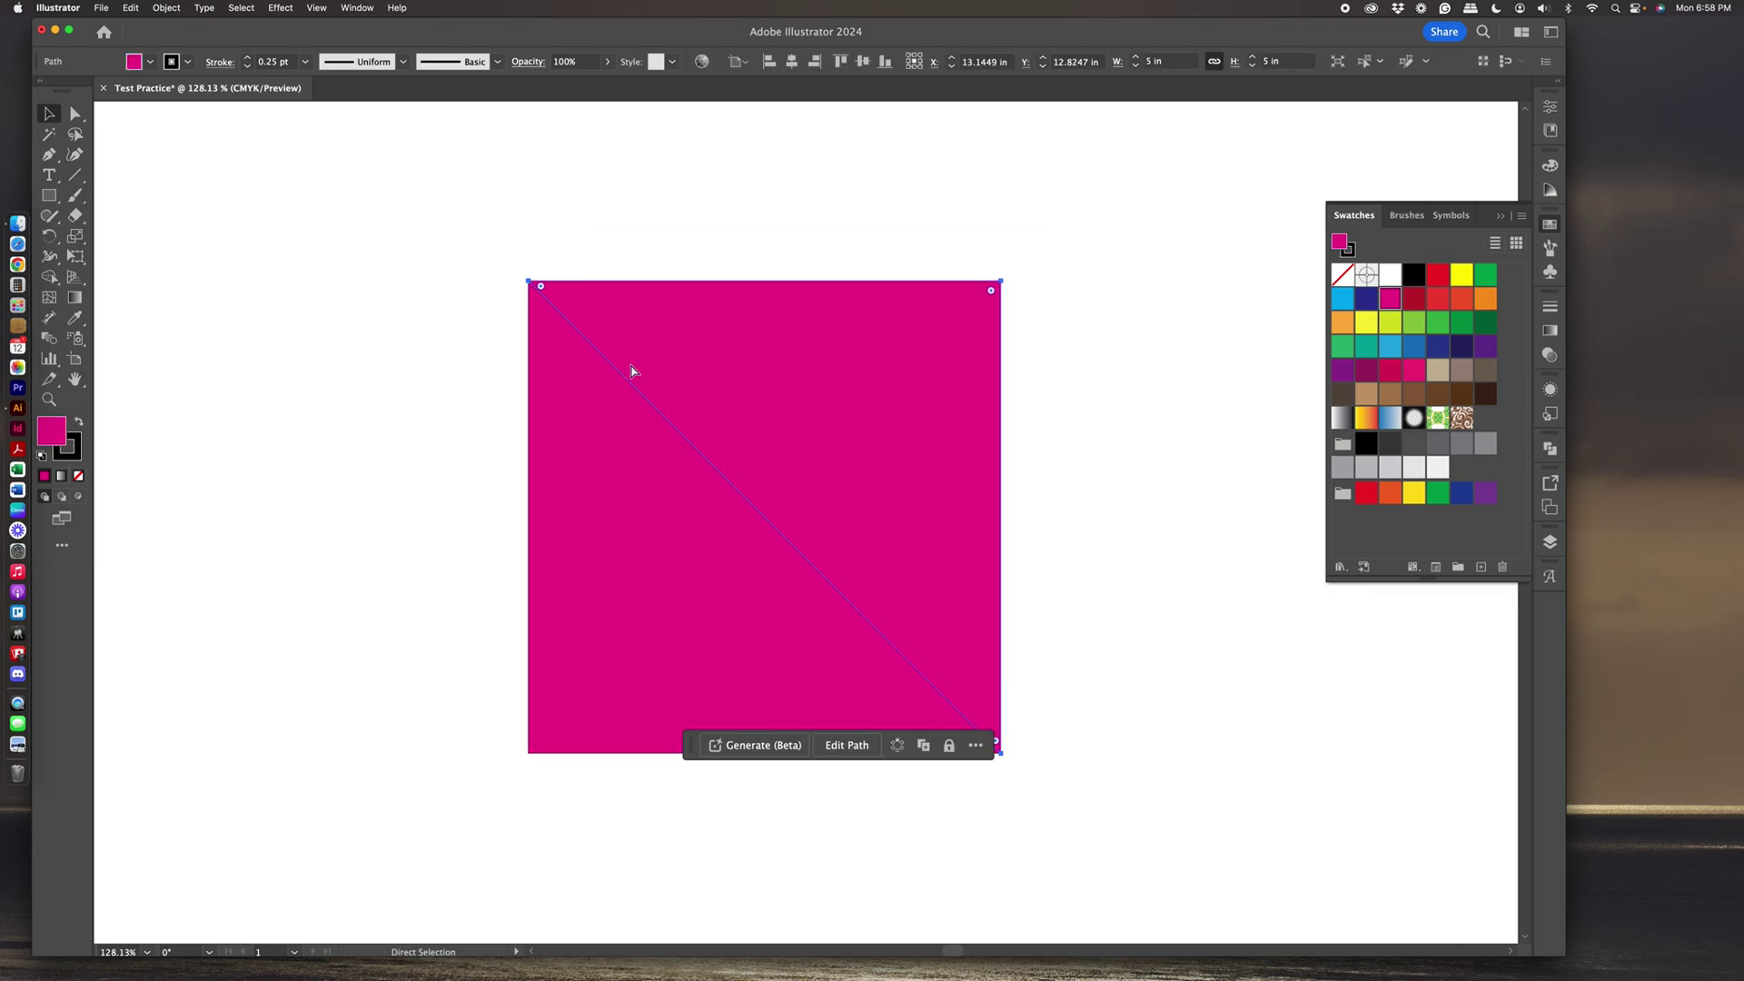
pyautogui.press('super+z')
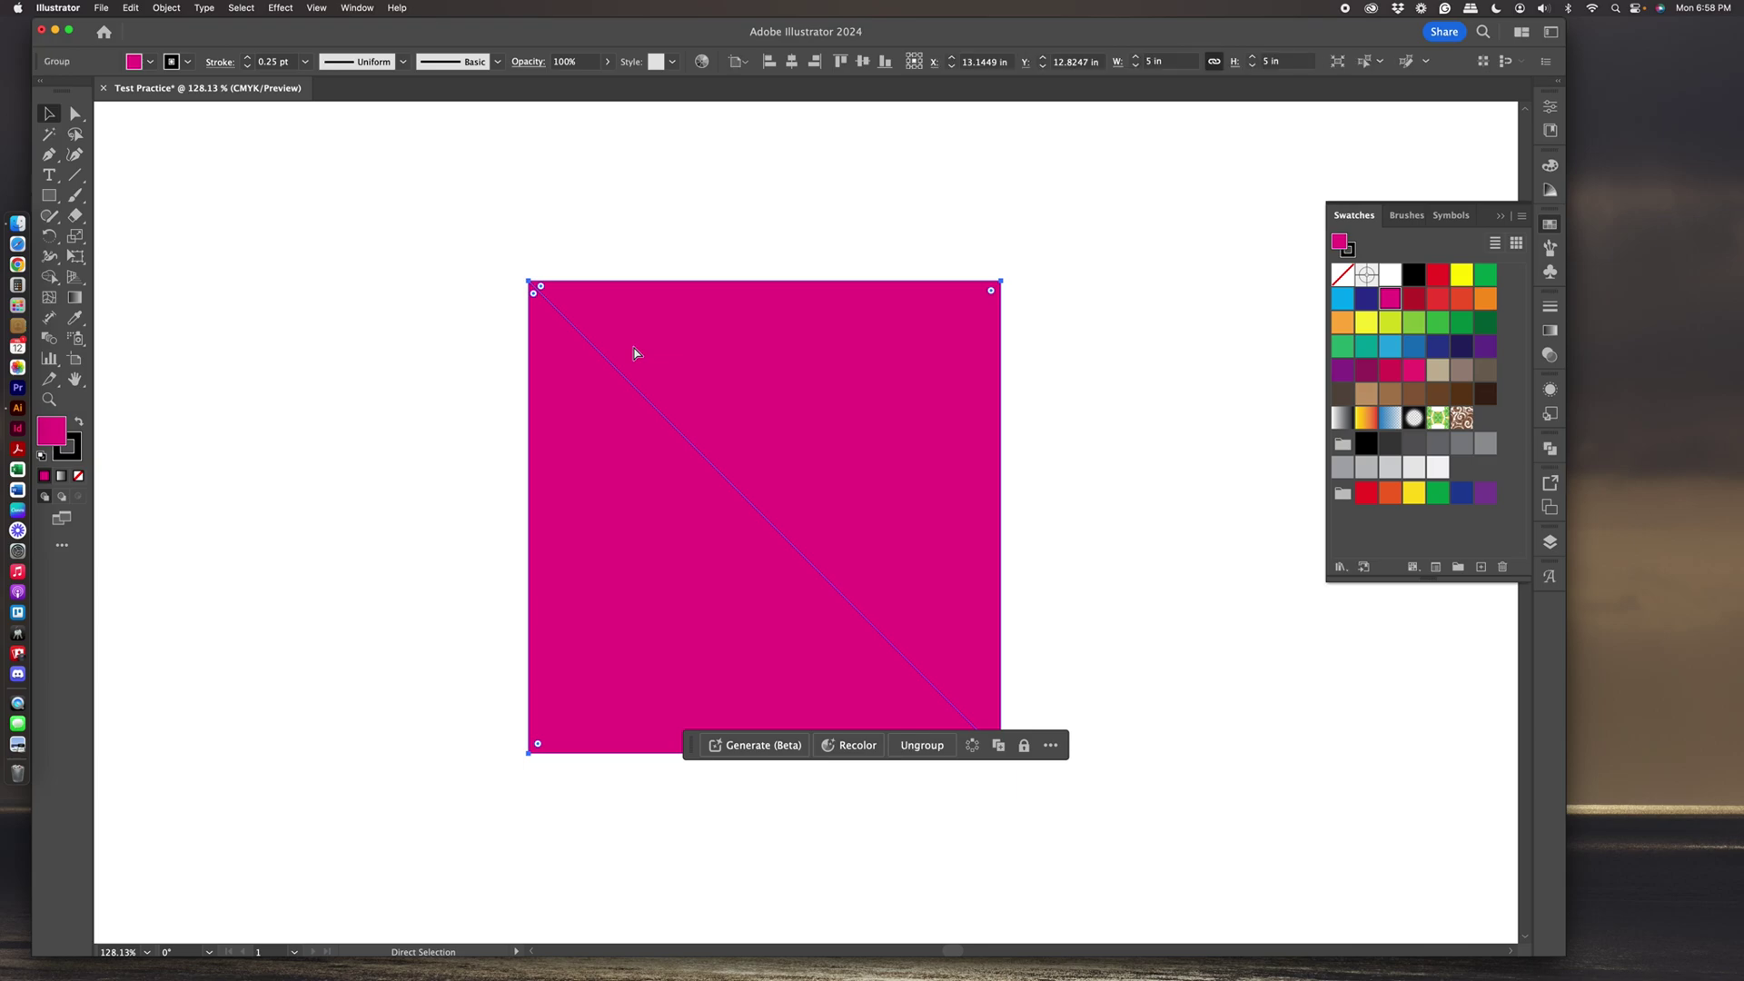
pyautogui.press('super+z')
pyautogui.press('super+z')
pyautogui.press('super+z')
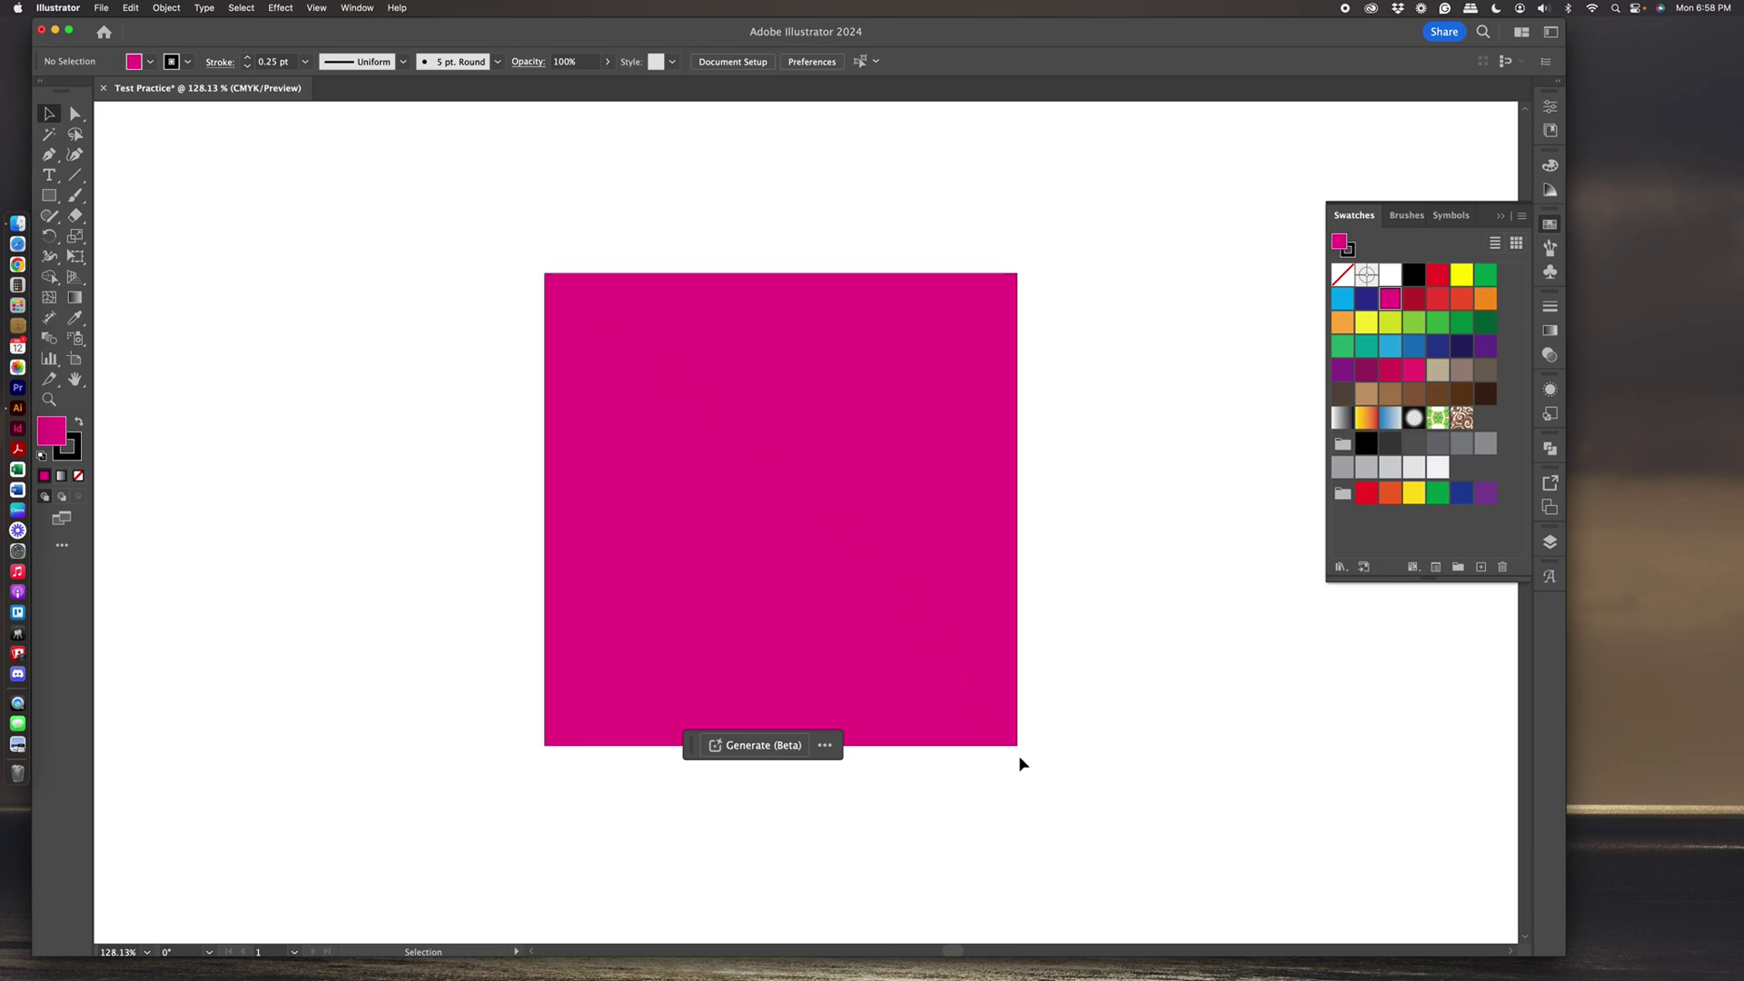
# Draw a diagonal line from the square's upper-left corner that stops just short of its lower-right corner.
pyautogui.click(74, 174)
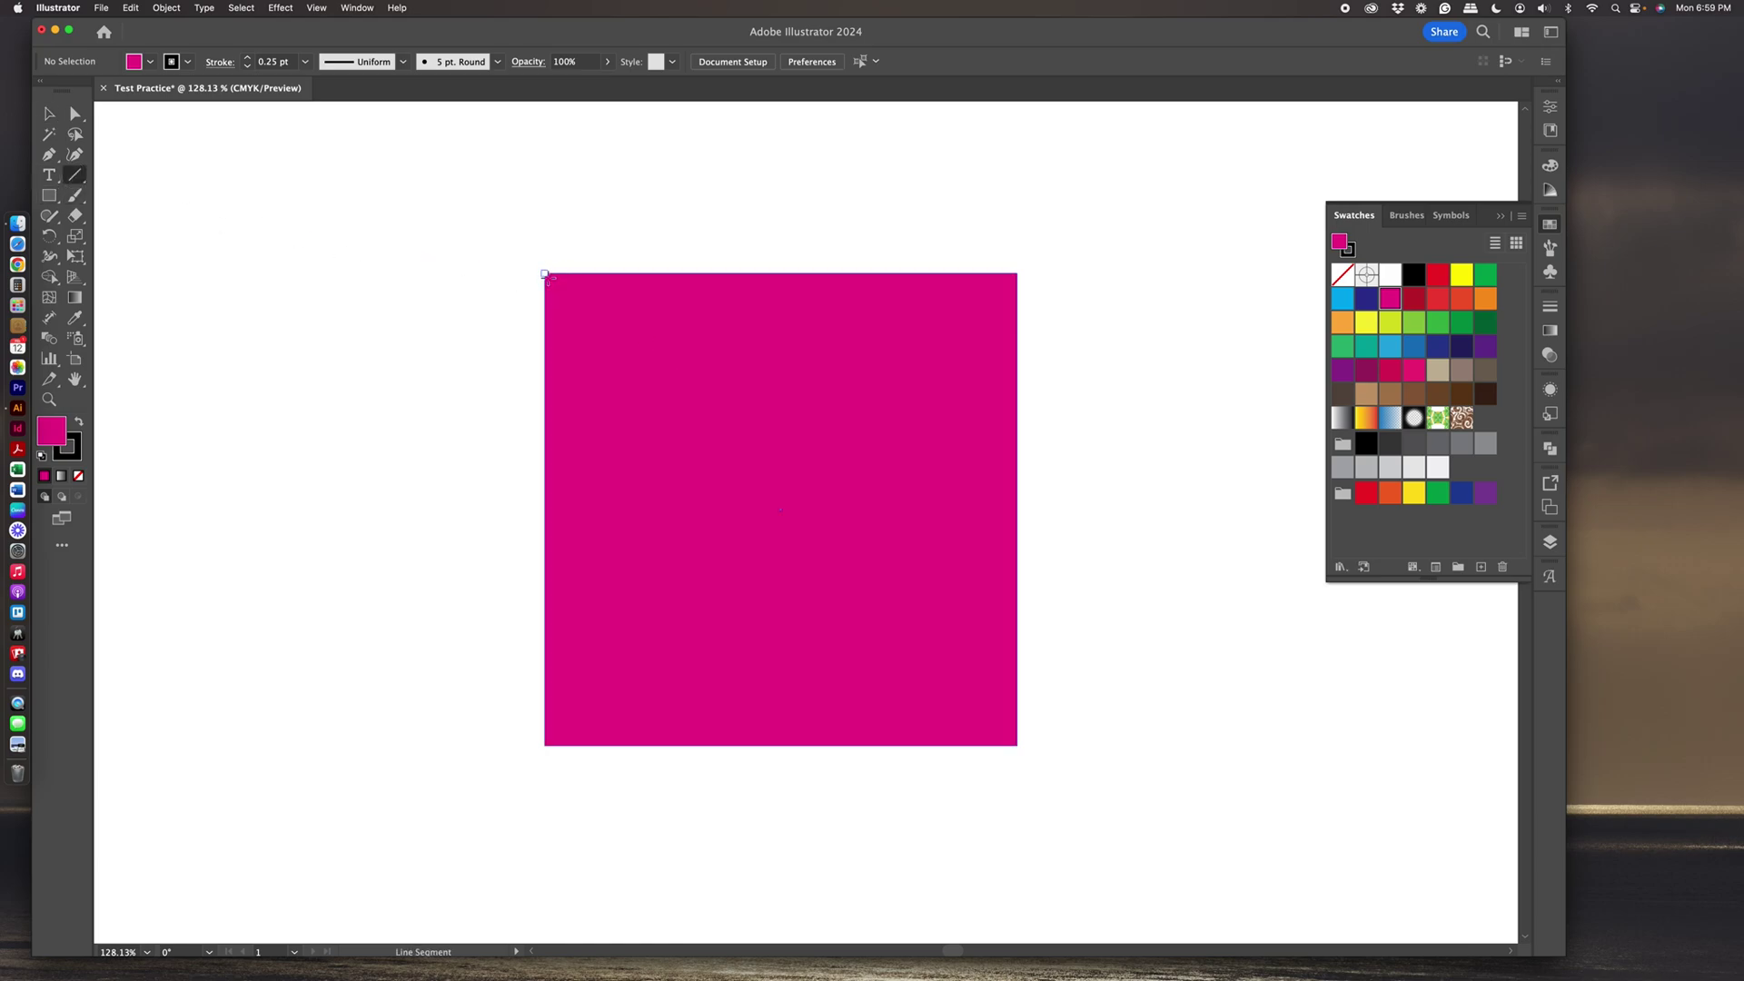
pyautogui.moveTo(545, 273); pyautogui.dragTo(1008, 738)
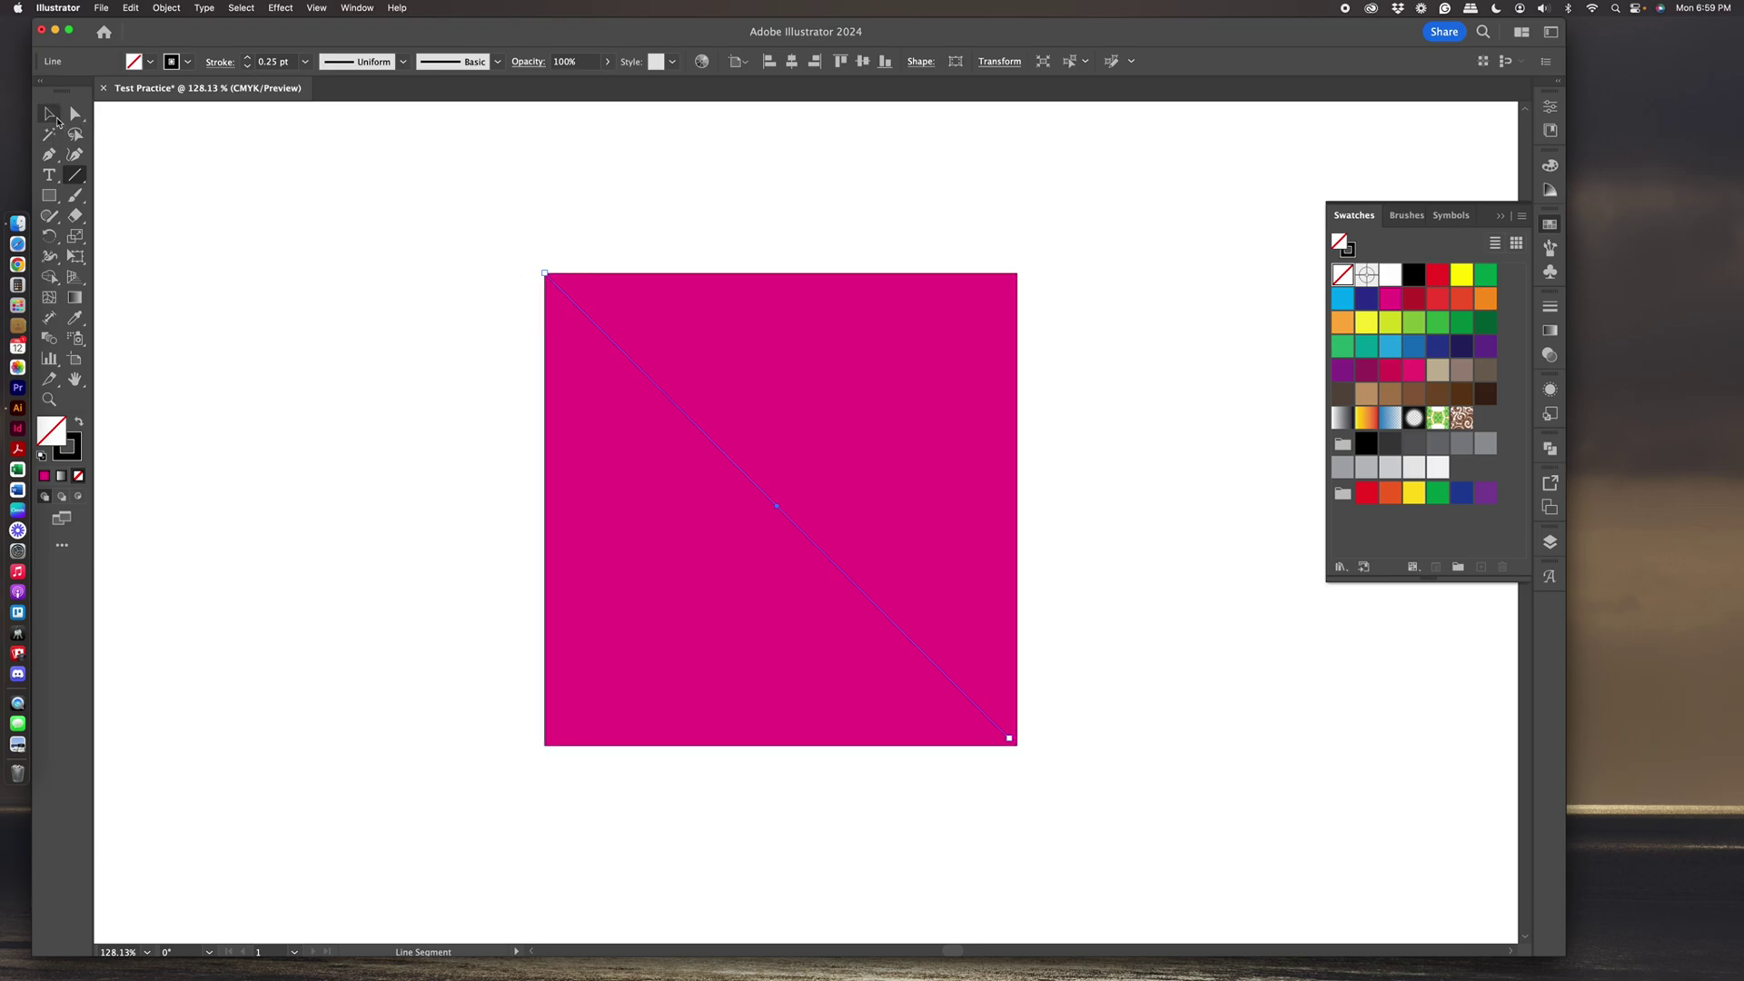
# Select the square with its shorter diagonal line and apply the Pathfinder Divide operation.
pyautogui.click(51, 116)
pyautogui.moveTo(442, 226); pyautogui.dragTo(1151, 784)
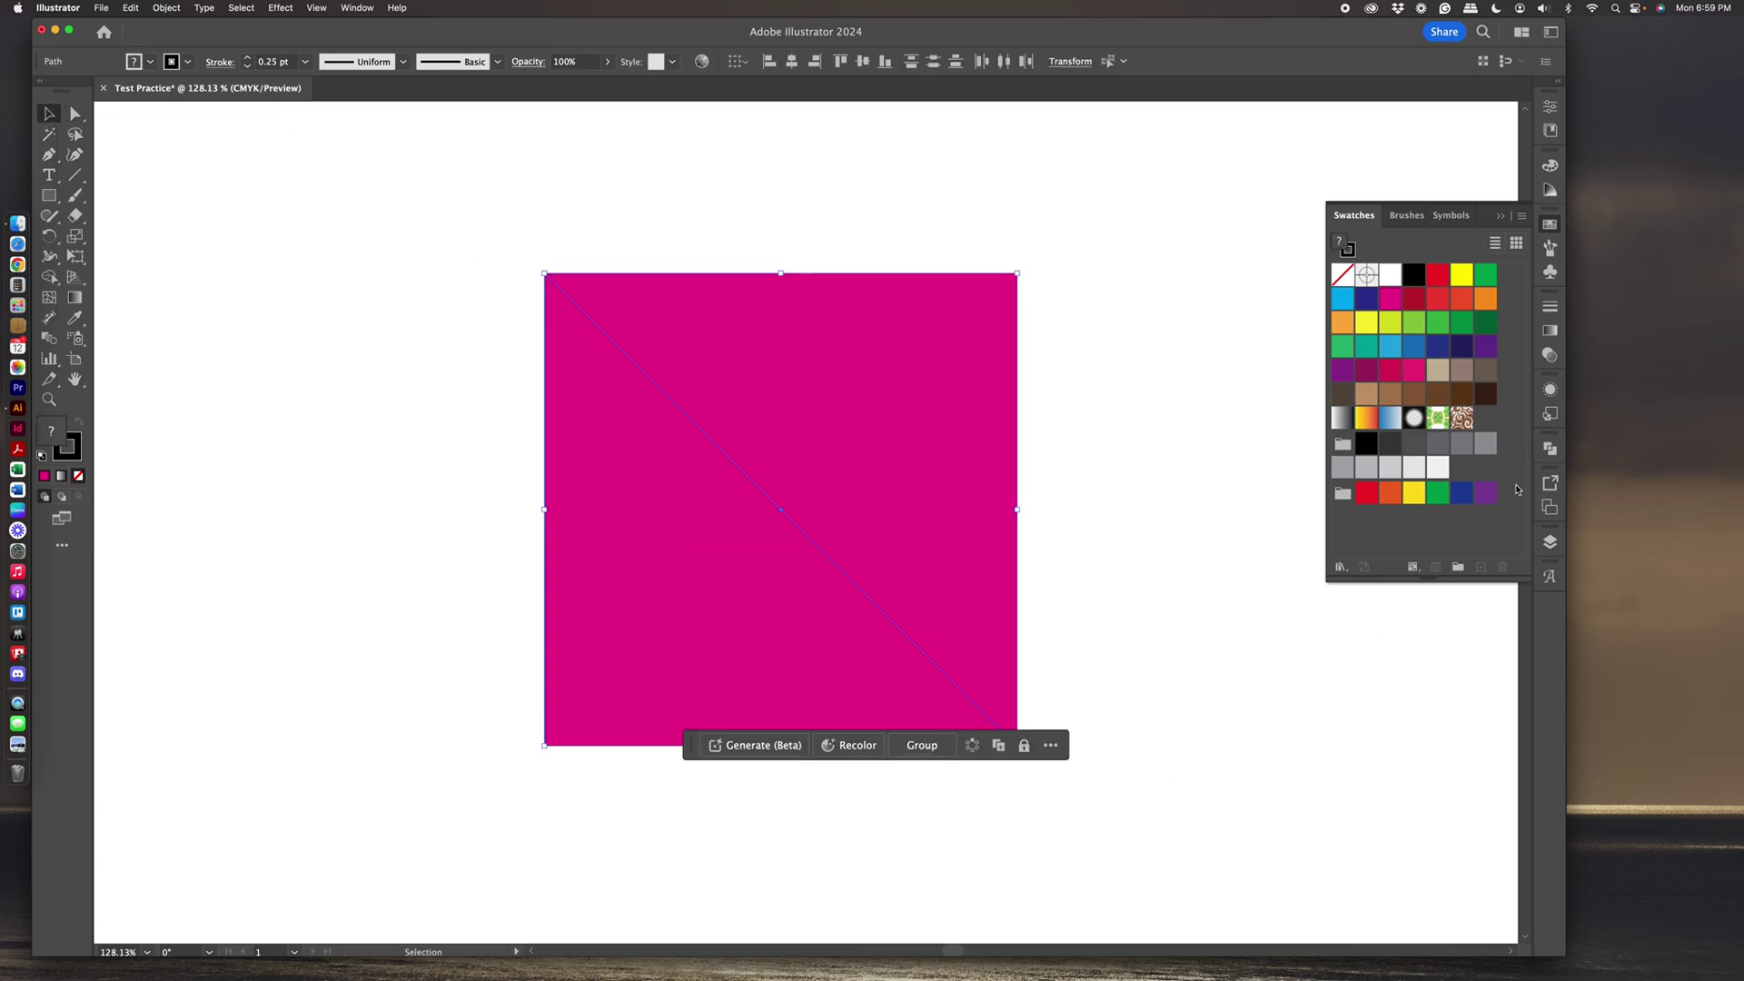
pyautogui.click(1550, 450)
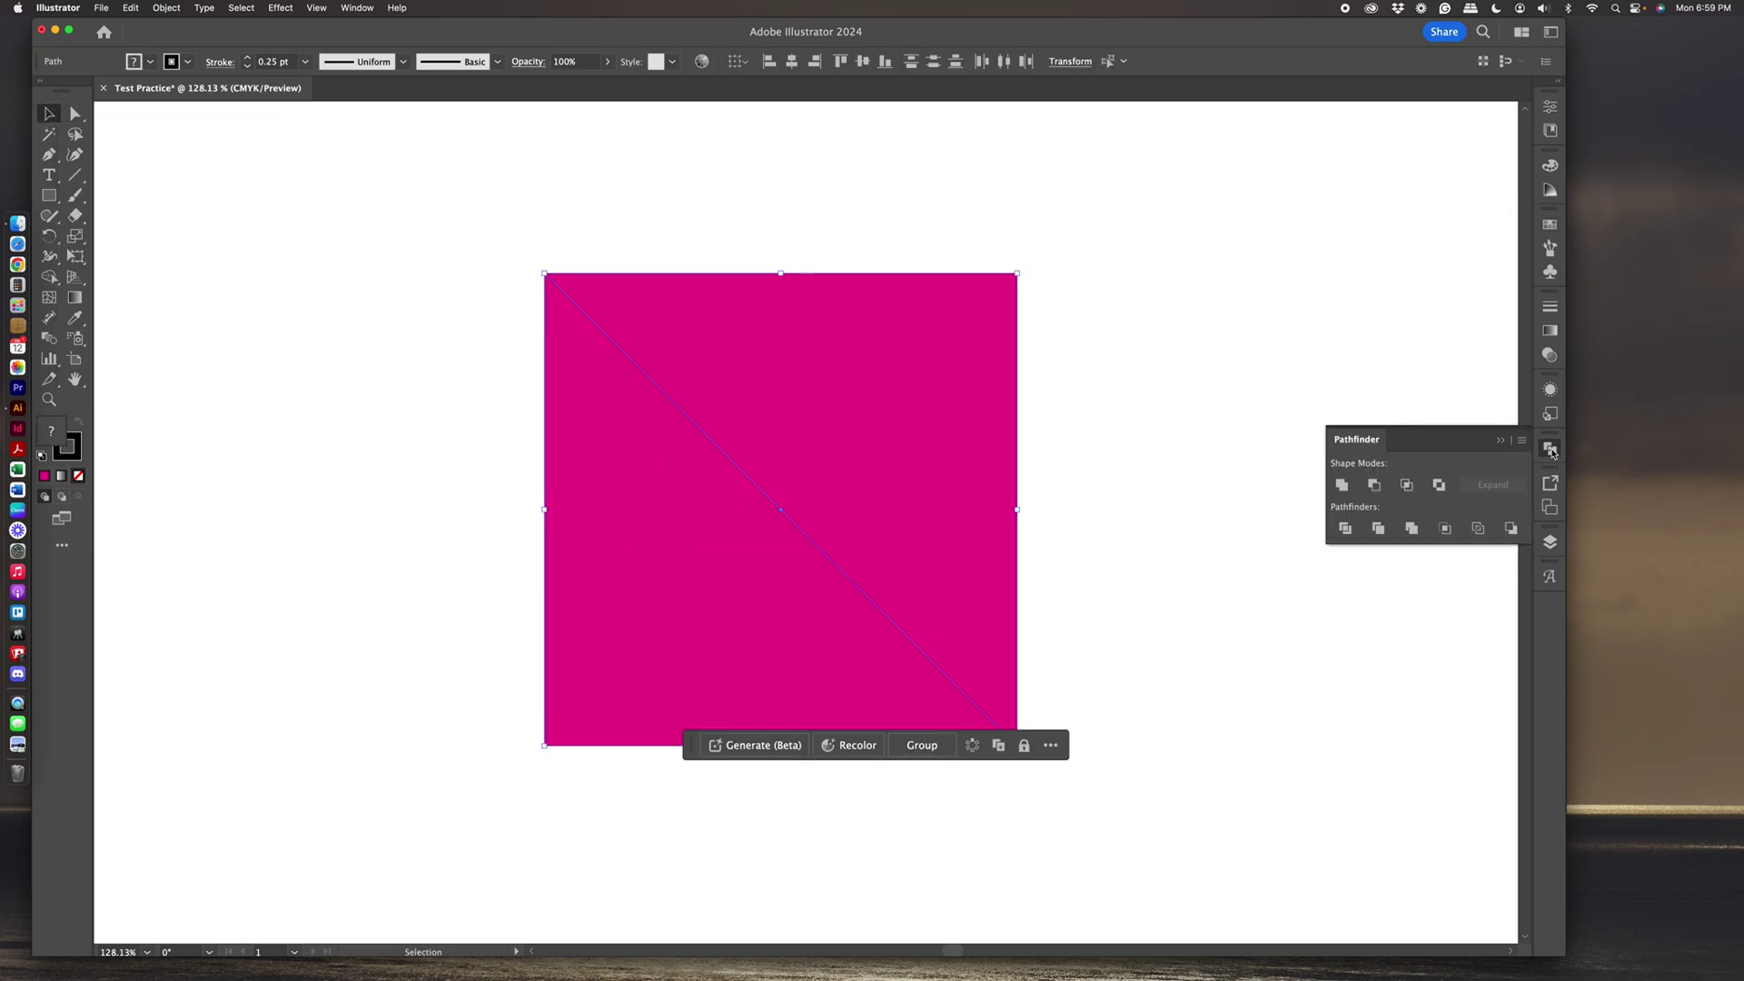
pyautogui.click(1344, 530)
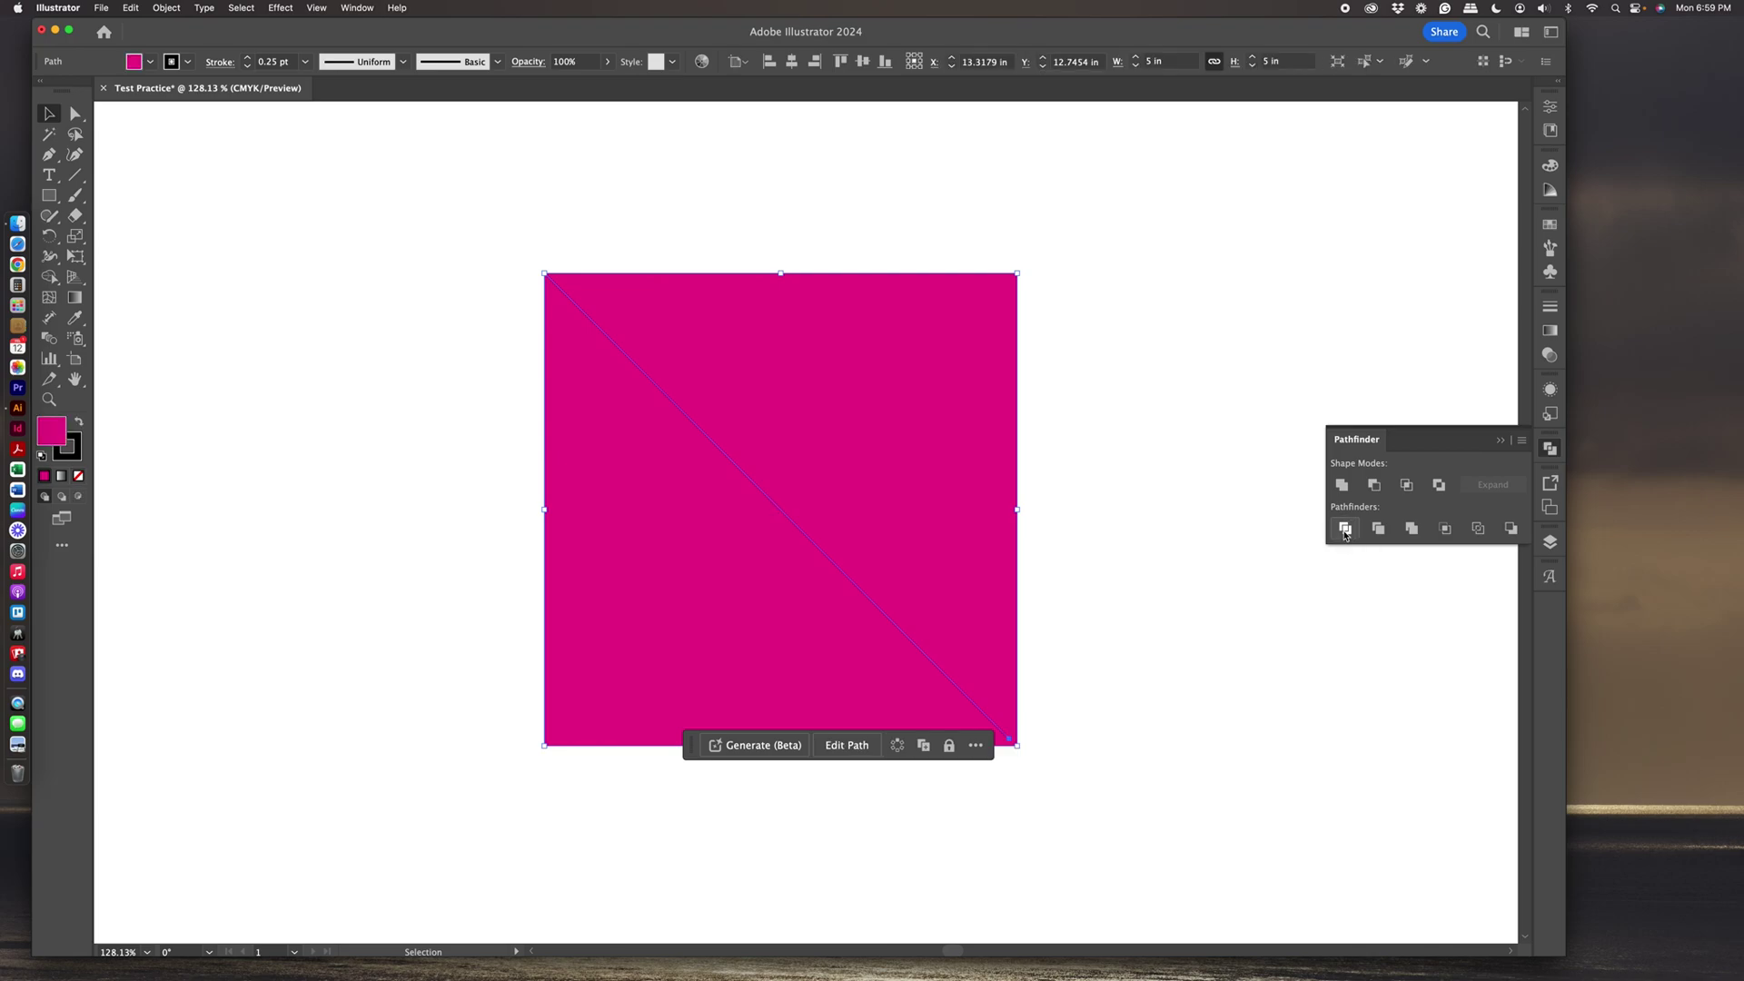
# Try to pull the square's upper-right half away from the other half.
pyautogui.click(1116, 543)
pyautogui.moveTo(973, 499); pyautogui.dragTo(1027, 427)
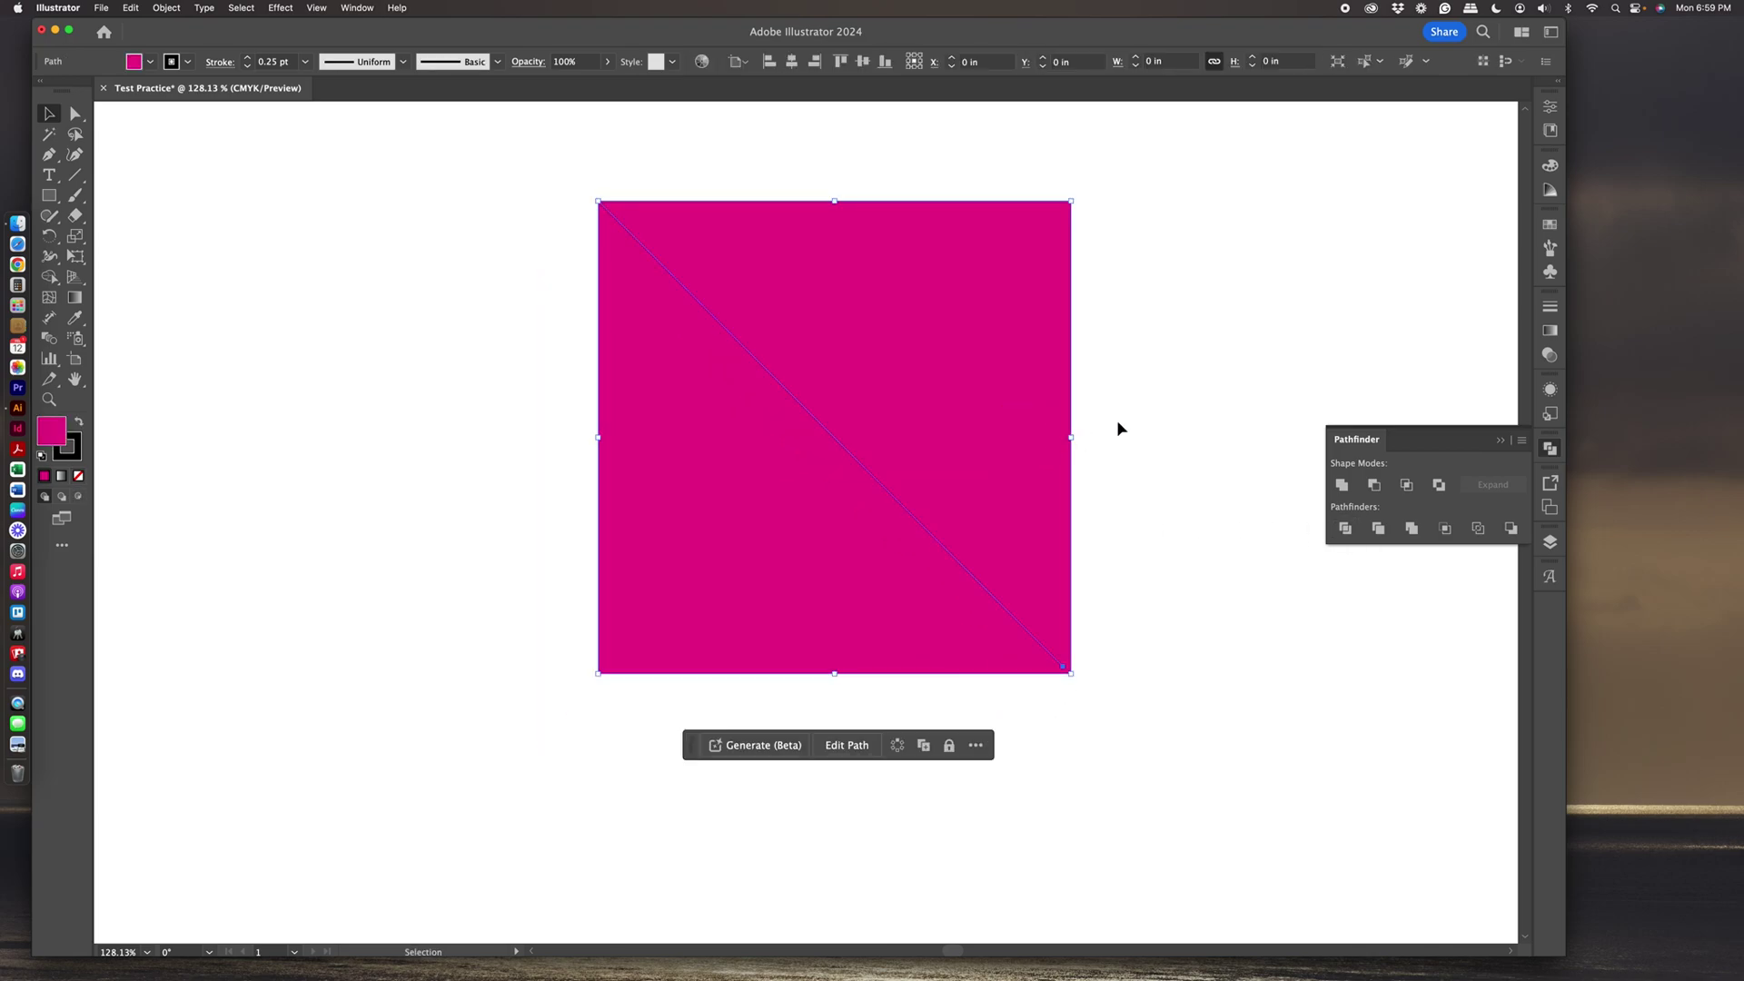
pyautogui.click(1086, 453)
# Select the square's path and examine the gap between the diagonal's end and the lower-right corner up close.
pyautogui.click(897, 533)
pyautogui.click(49, 399)
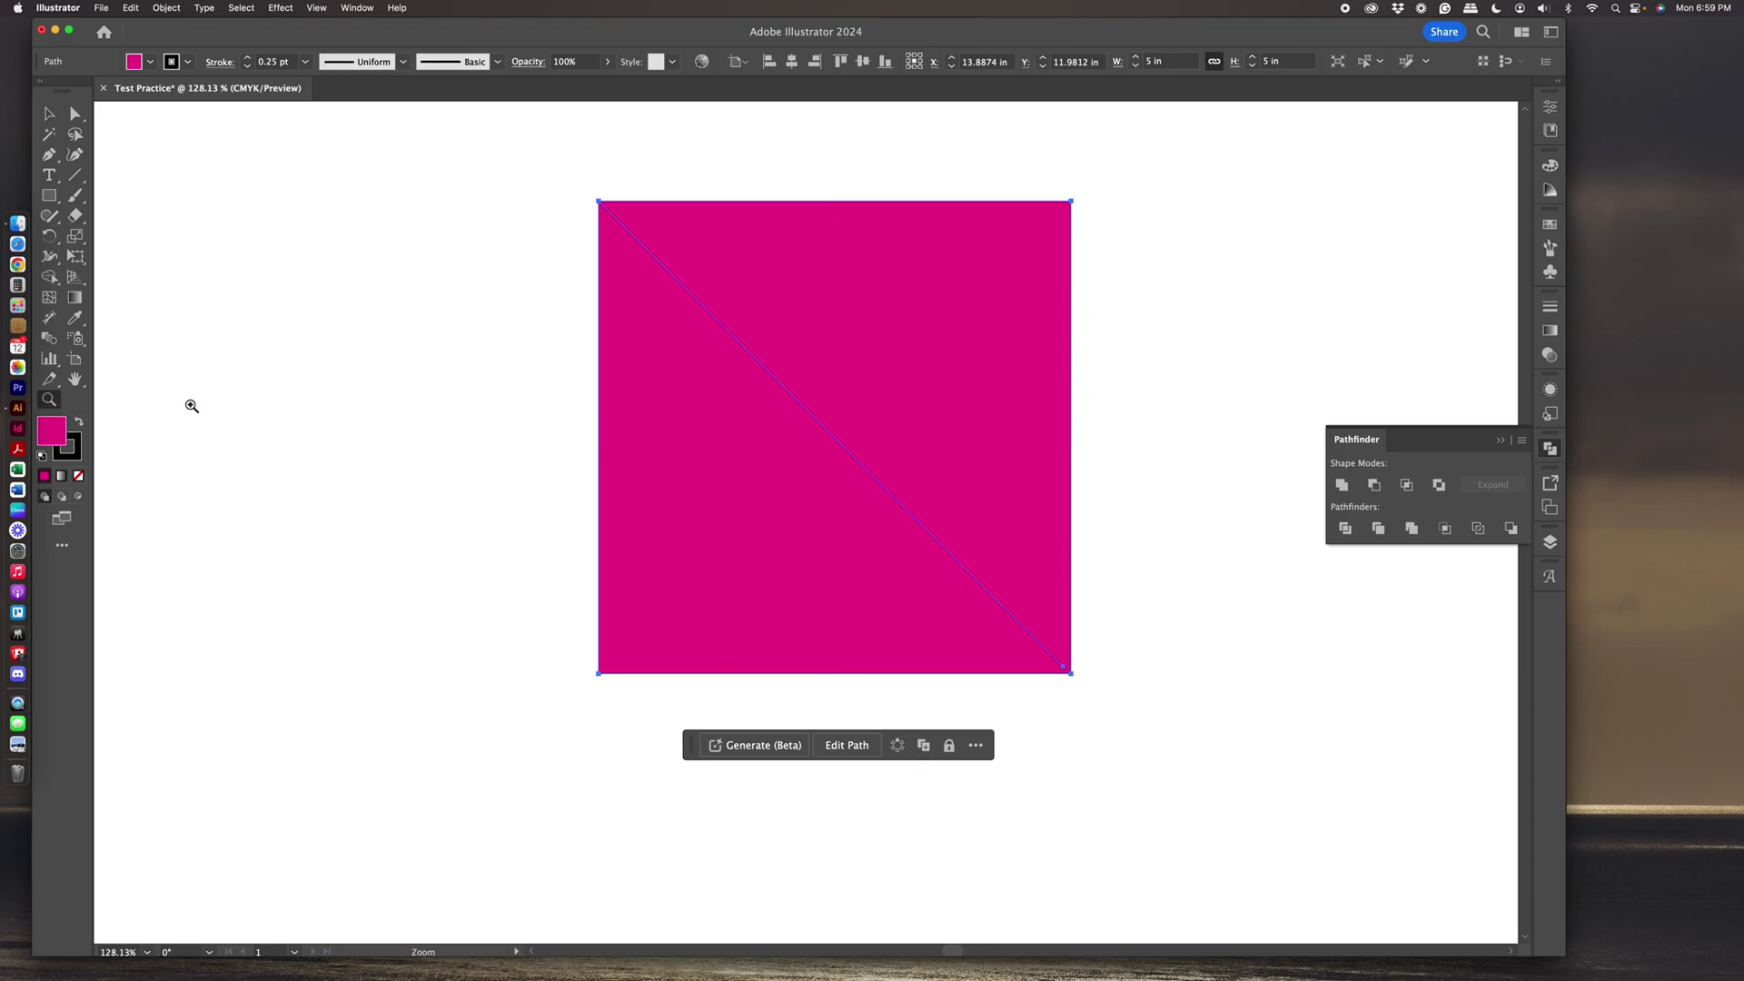
pyautogui.moveTo(919, 545); pyautogui.dragTo(1080, 706)
pyautogui.press('space')
pyautogui.moveTo(1226, 806); pyautogui.dragTo(728, 407)
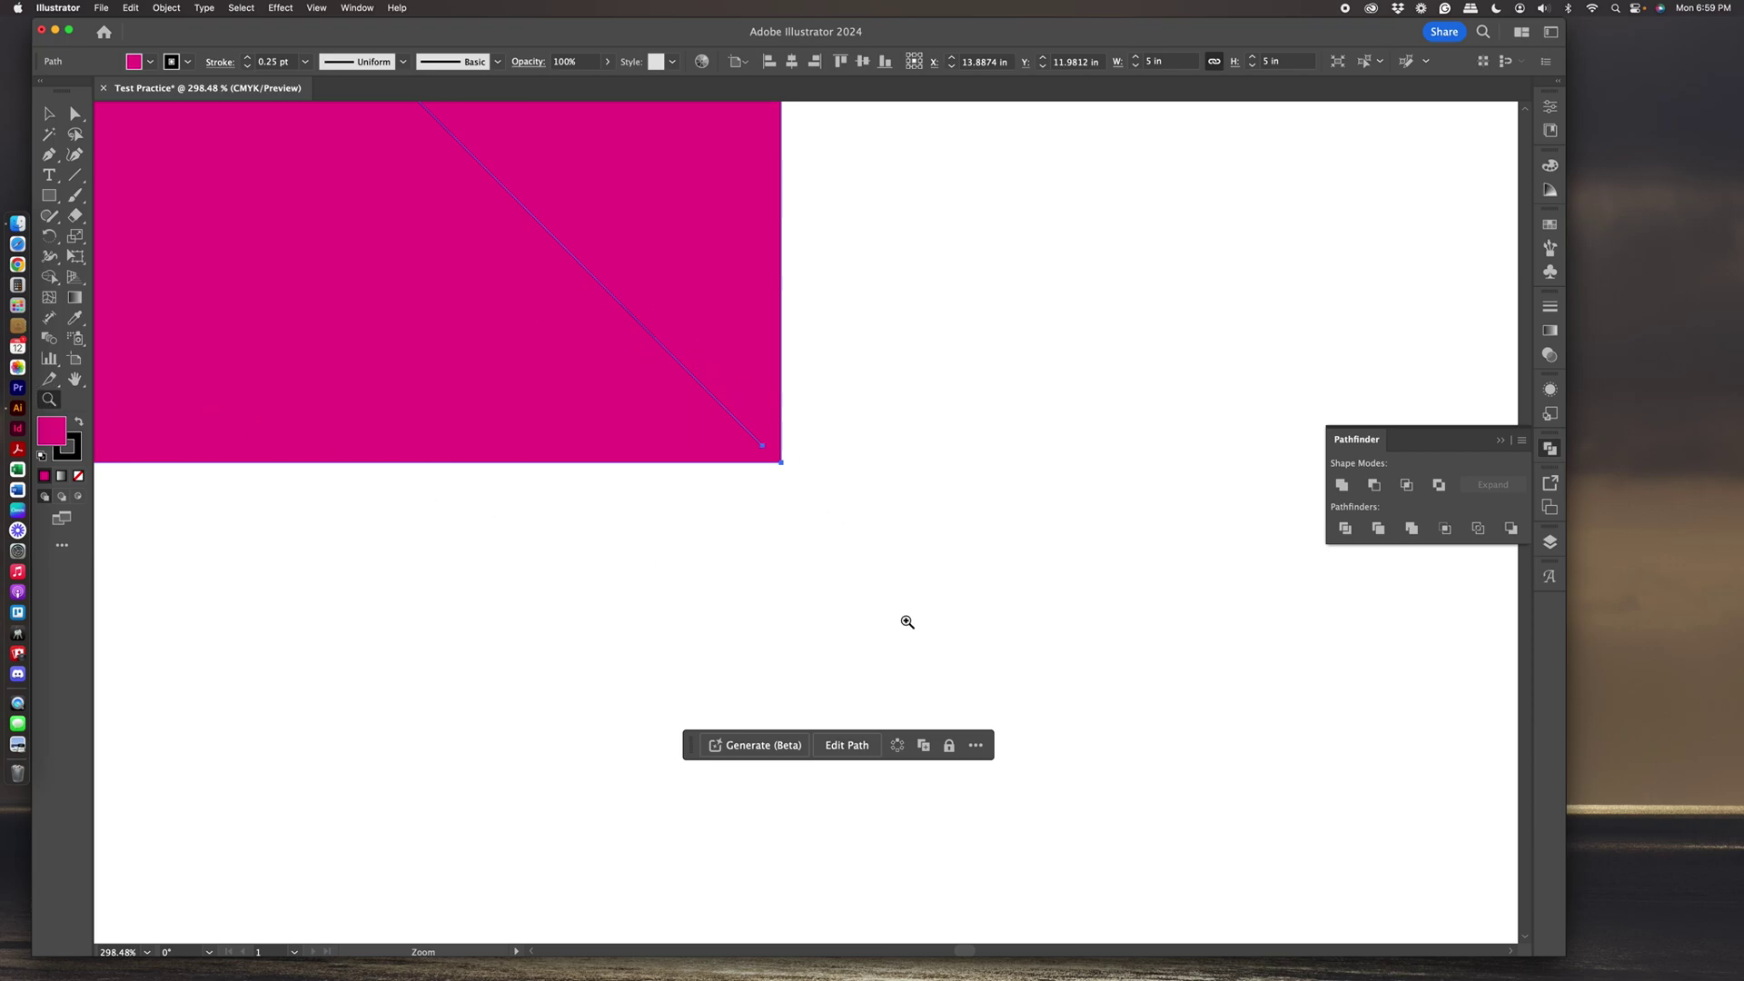
pyautogui.moveTo(914, 631); pyautogui.dragTo(695, 406)
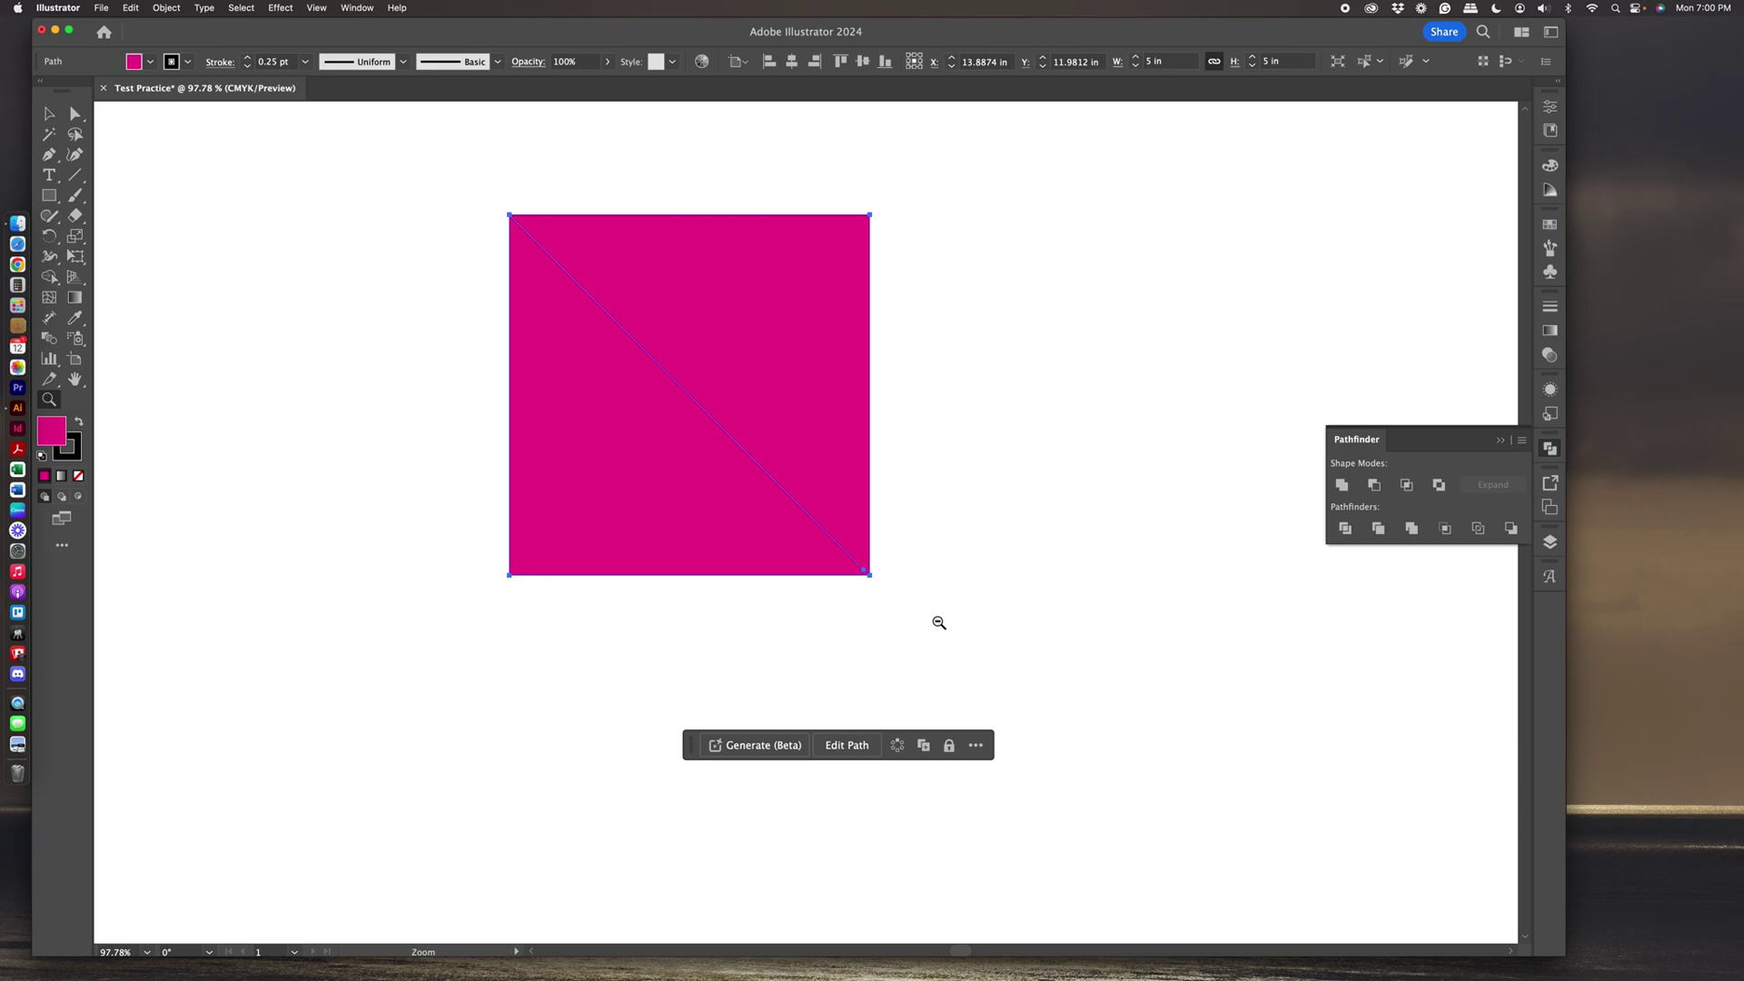
pyautogui.click(693, 403)
pyautogui.moveTo(693, 404); pyautogui.dragTo(616, 336)
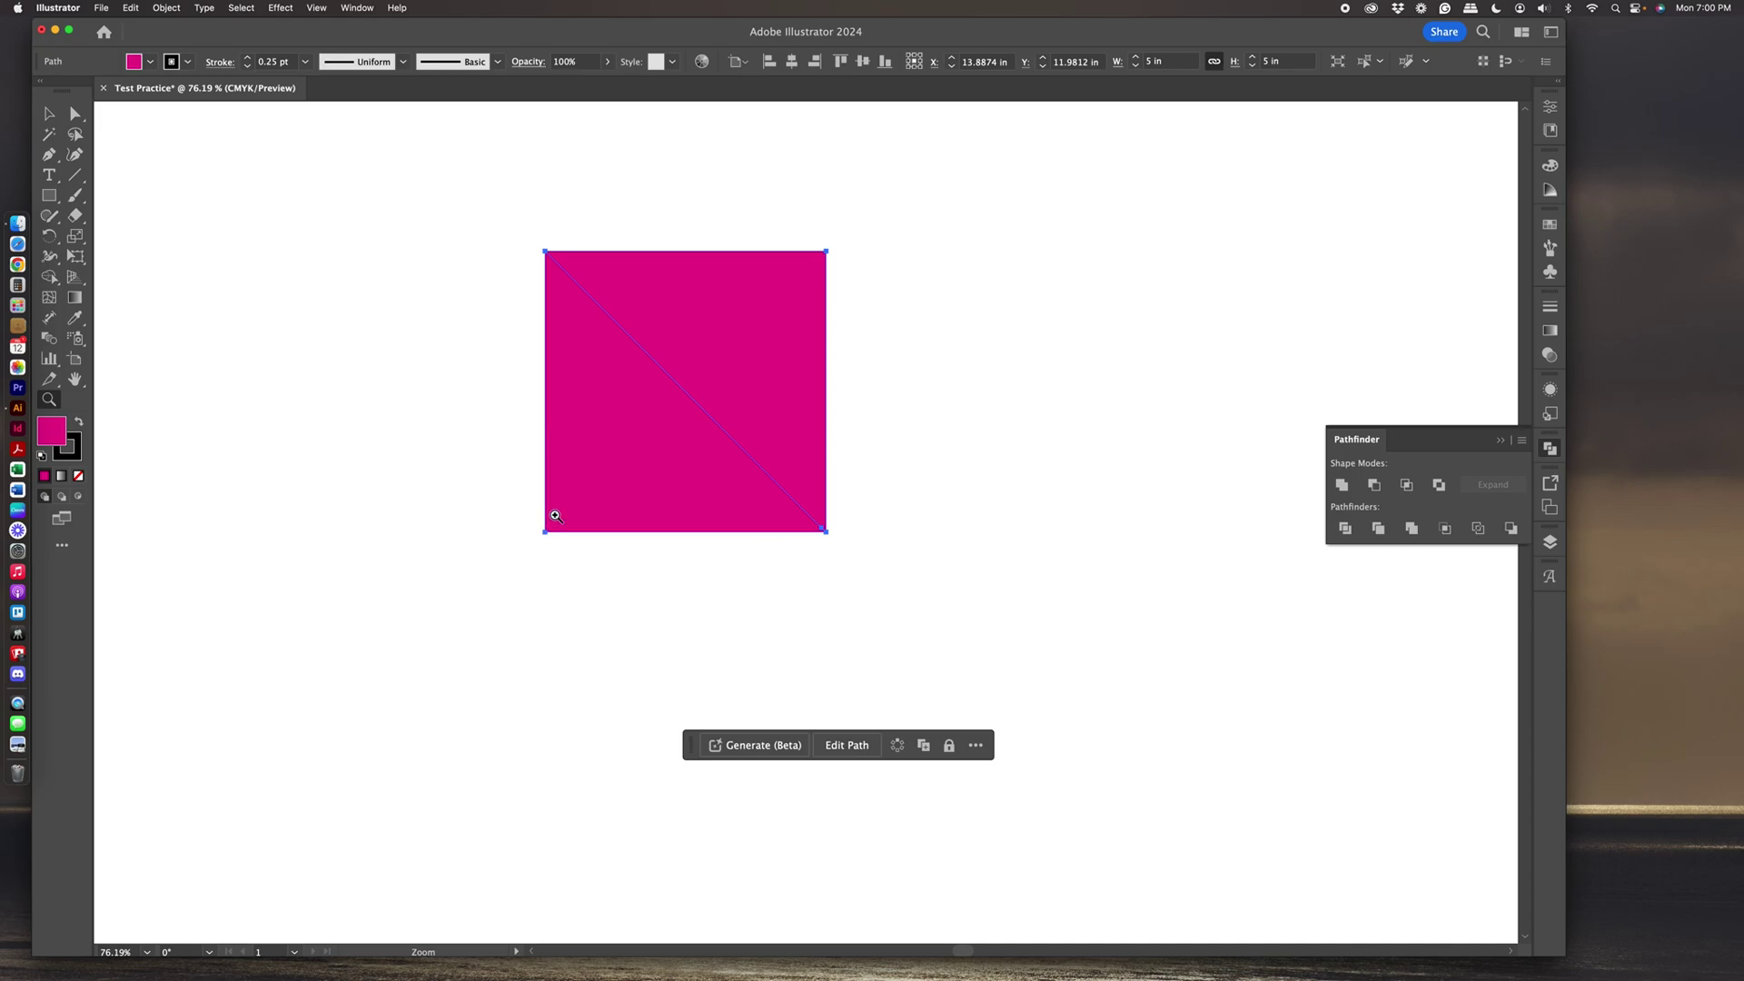
# Undo the square's move and the Divide operation applied with the short diagonal line.
pyautogui.press('super+z')
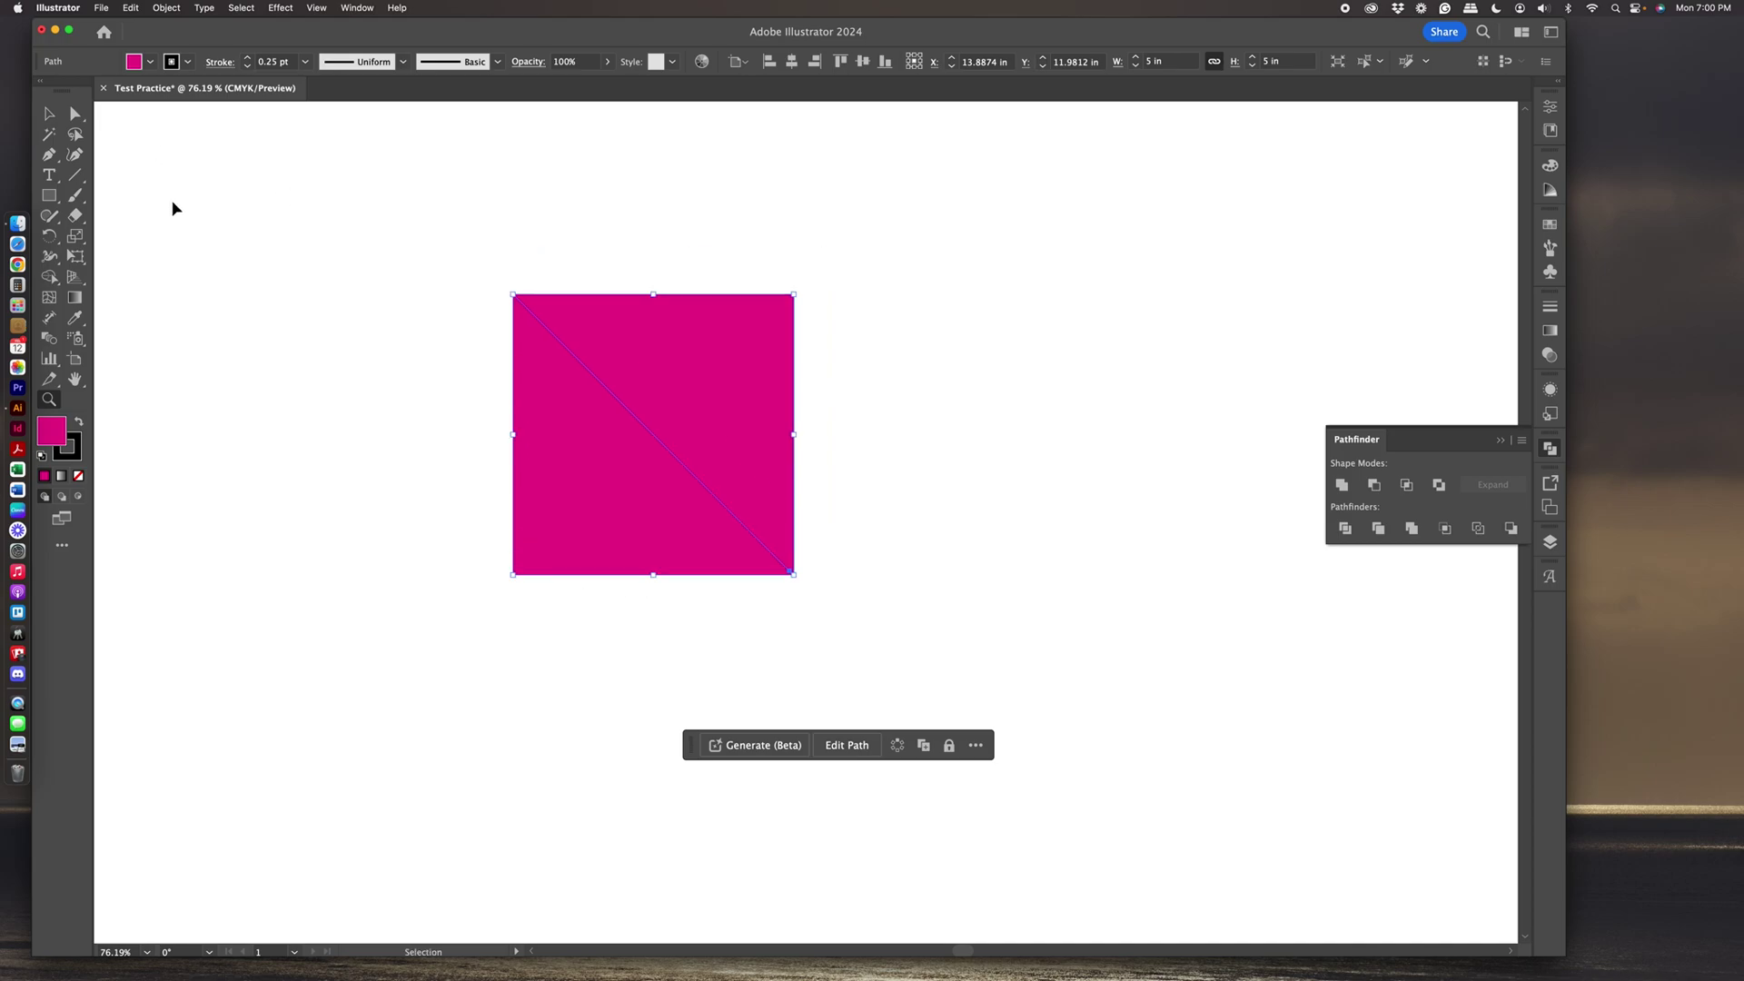
pyautogui.press('super+z')
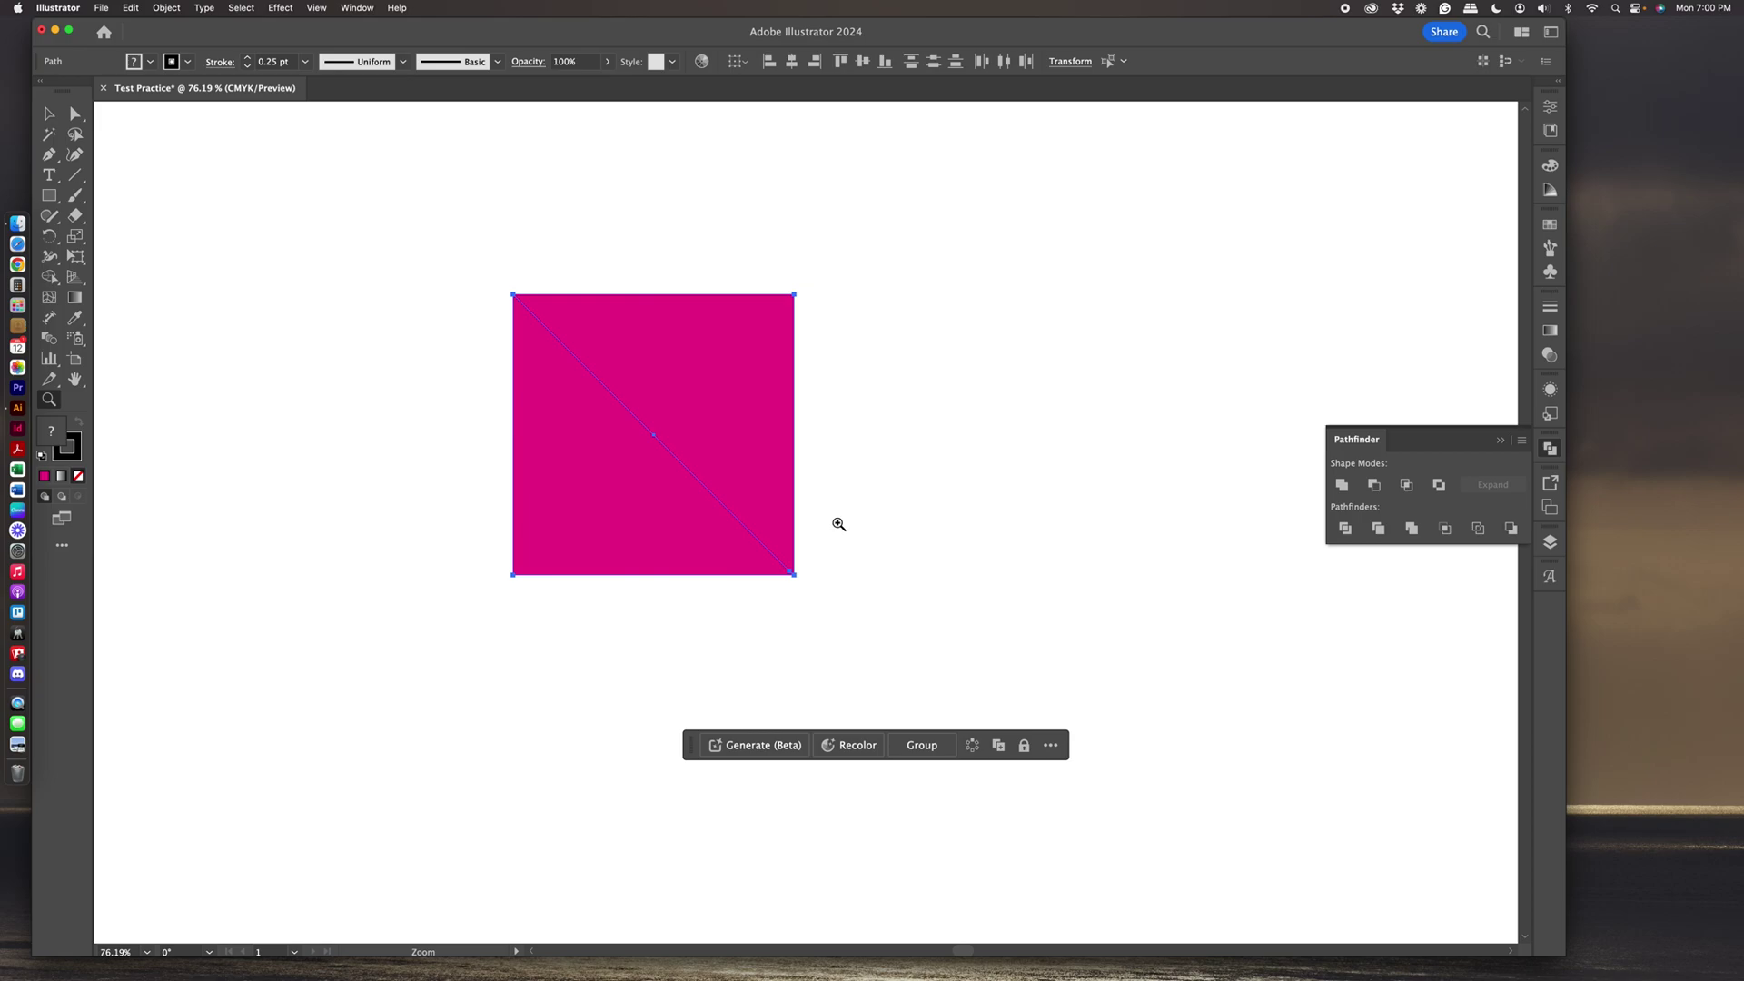
# Draw a straight diagonal line about 6.75 in wide and 6.6 in high, overshooting the square's upper-left and lower-right corners.
pyautogui.keyDown('super'); pyautogui.click(837, 519); pyautogui.keyUp('super')
pyautogui.click(76, 174)
pyautogui.moveTo(469, 254); pyautogui.dragTo(849, 625)
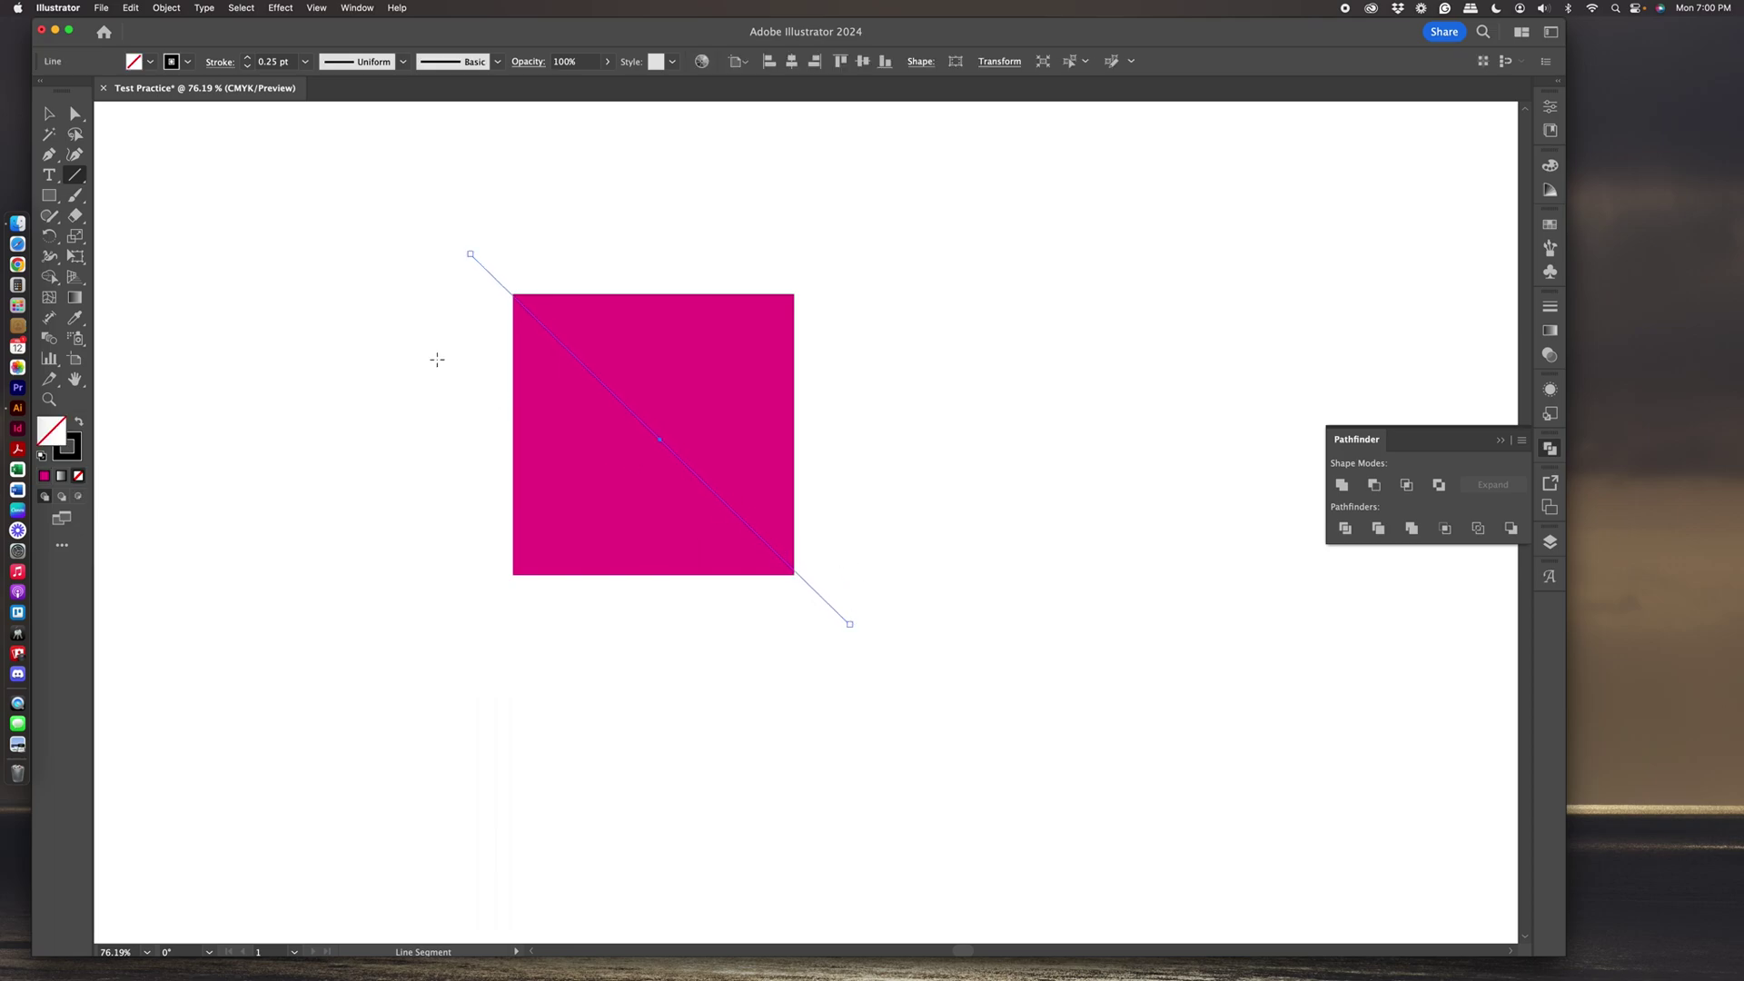
# Move the diagonal line's two end anchors exactly onto the square's upper-left and lower-right corners.
pyautogui.click(49, 398)
pyautogui.moveTo(397, 281); pyautogui.dragTo(506, 412)
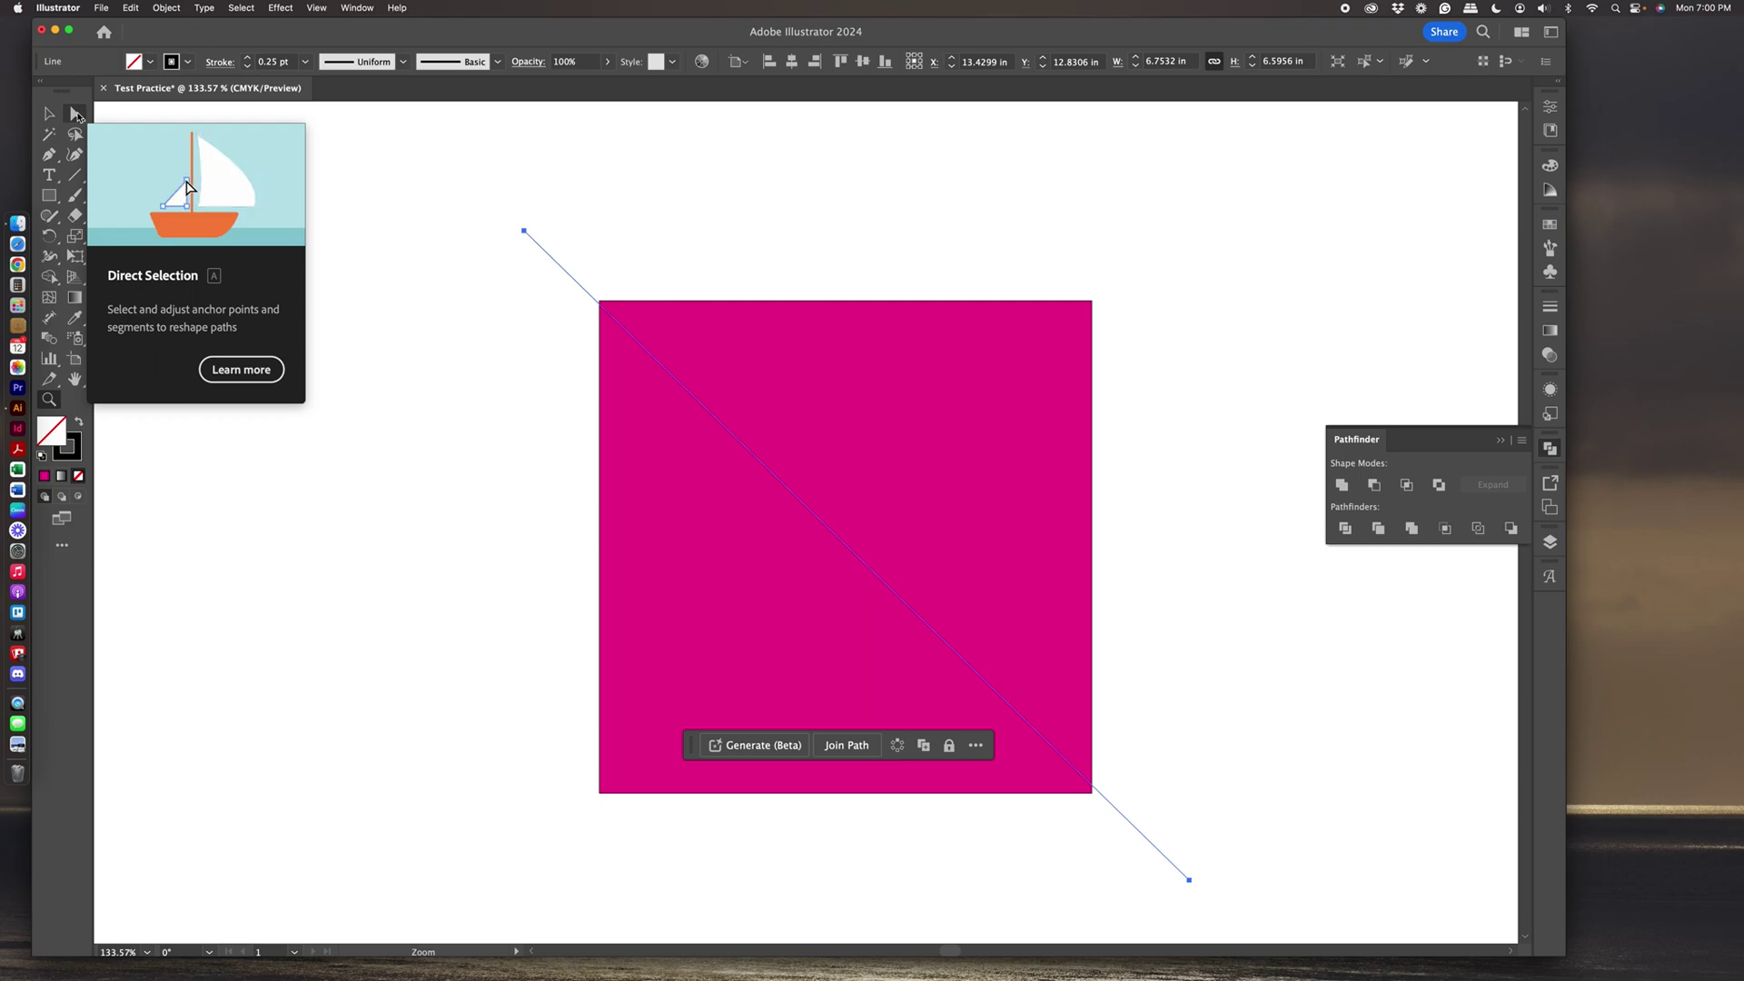
pyautogui.click(81, 117)
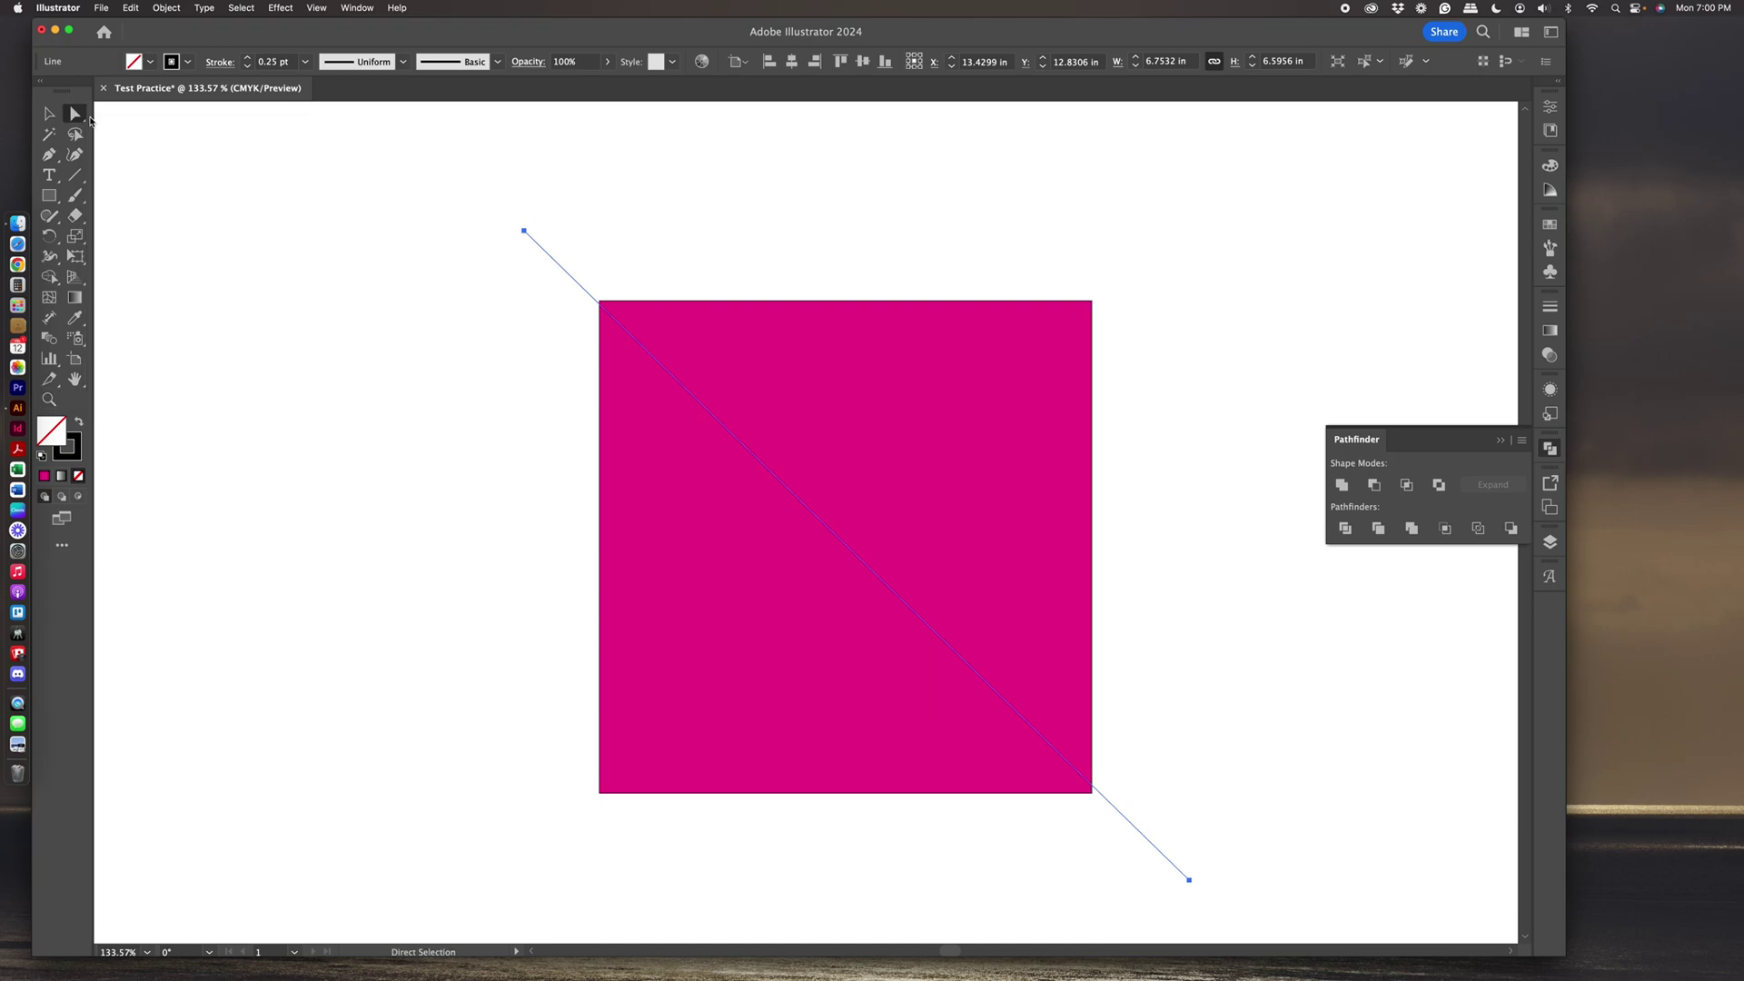
pyautogui.click(513, 287)
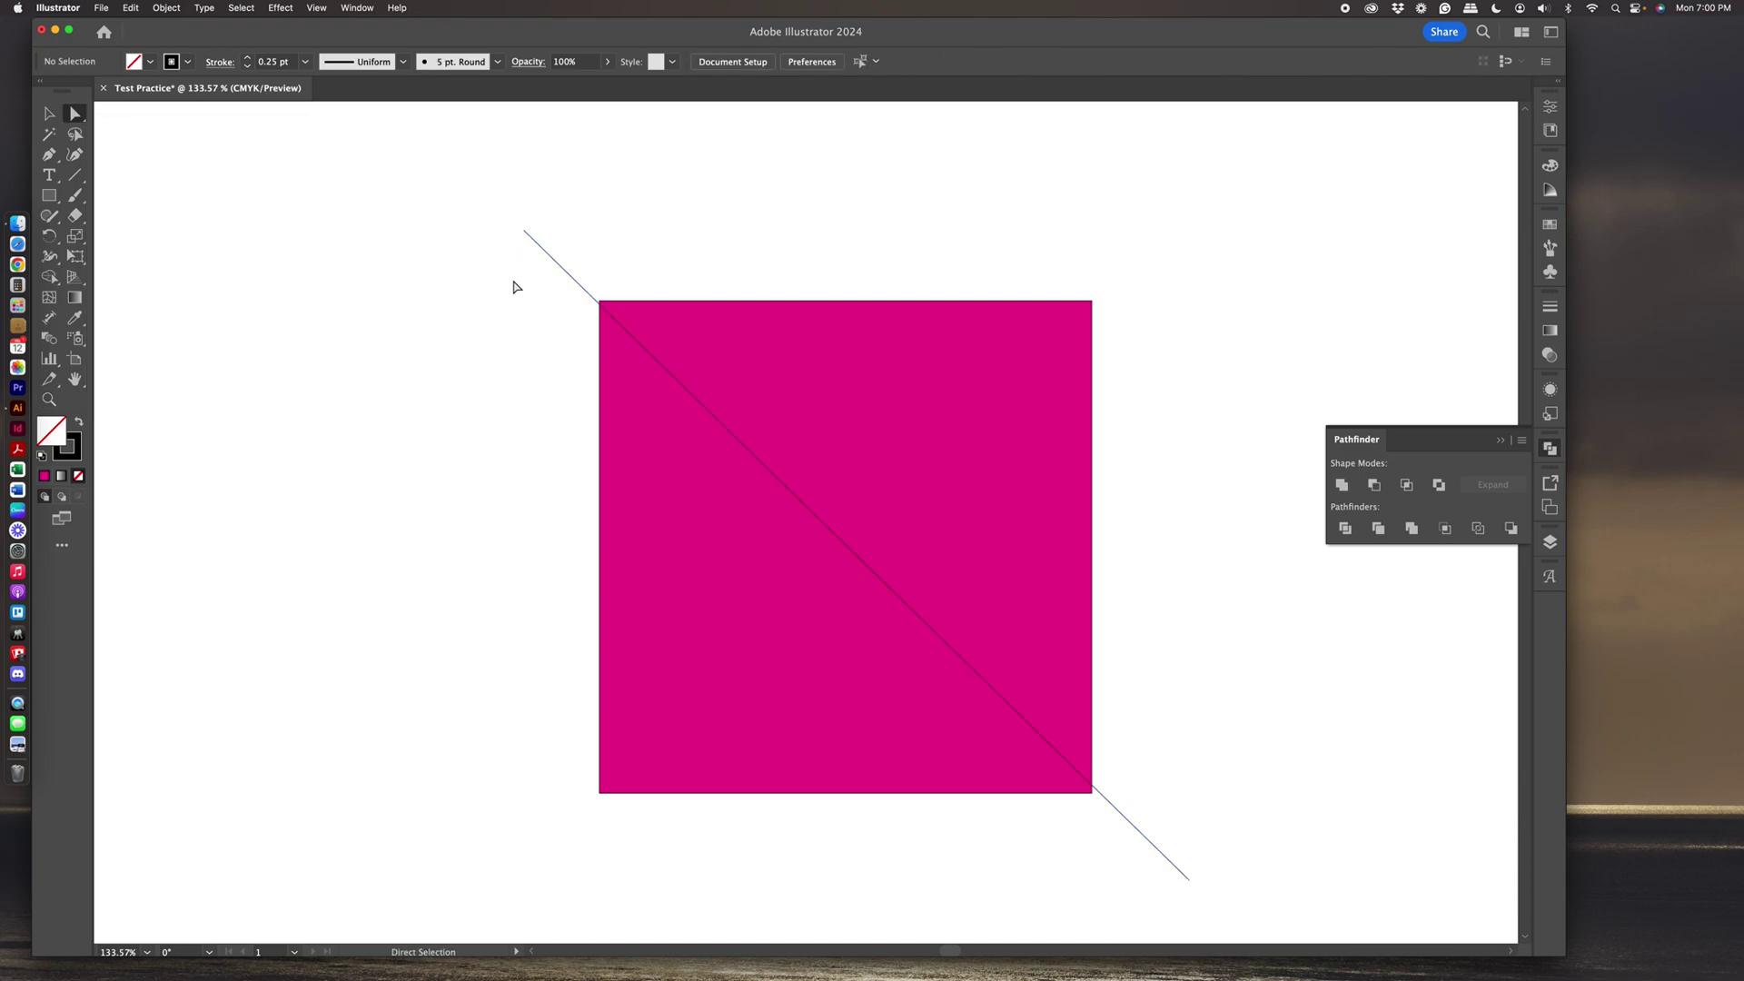
pyautogui.click(524, 232)
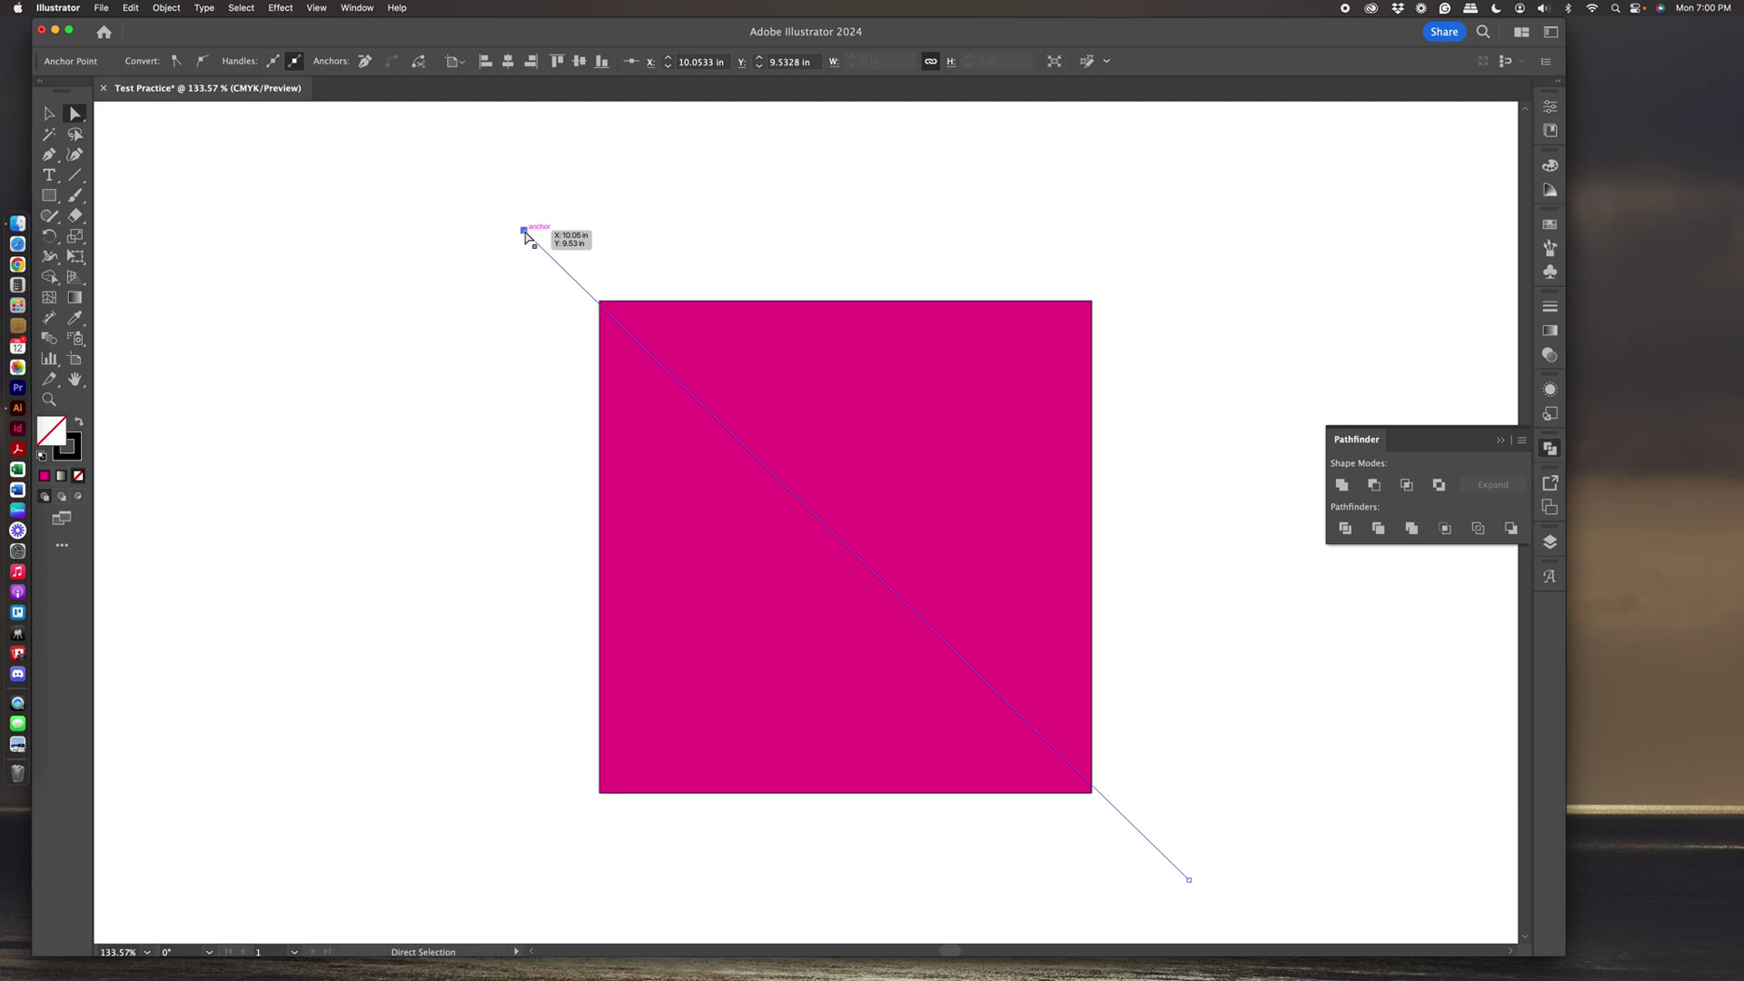
pyautogui.moveTo(525, 232); pyautogui.dragTo(606, 309)
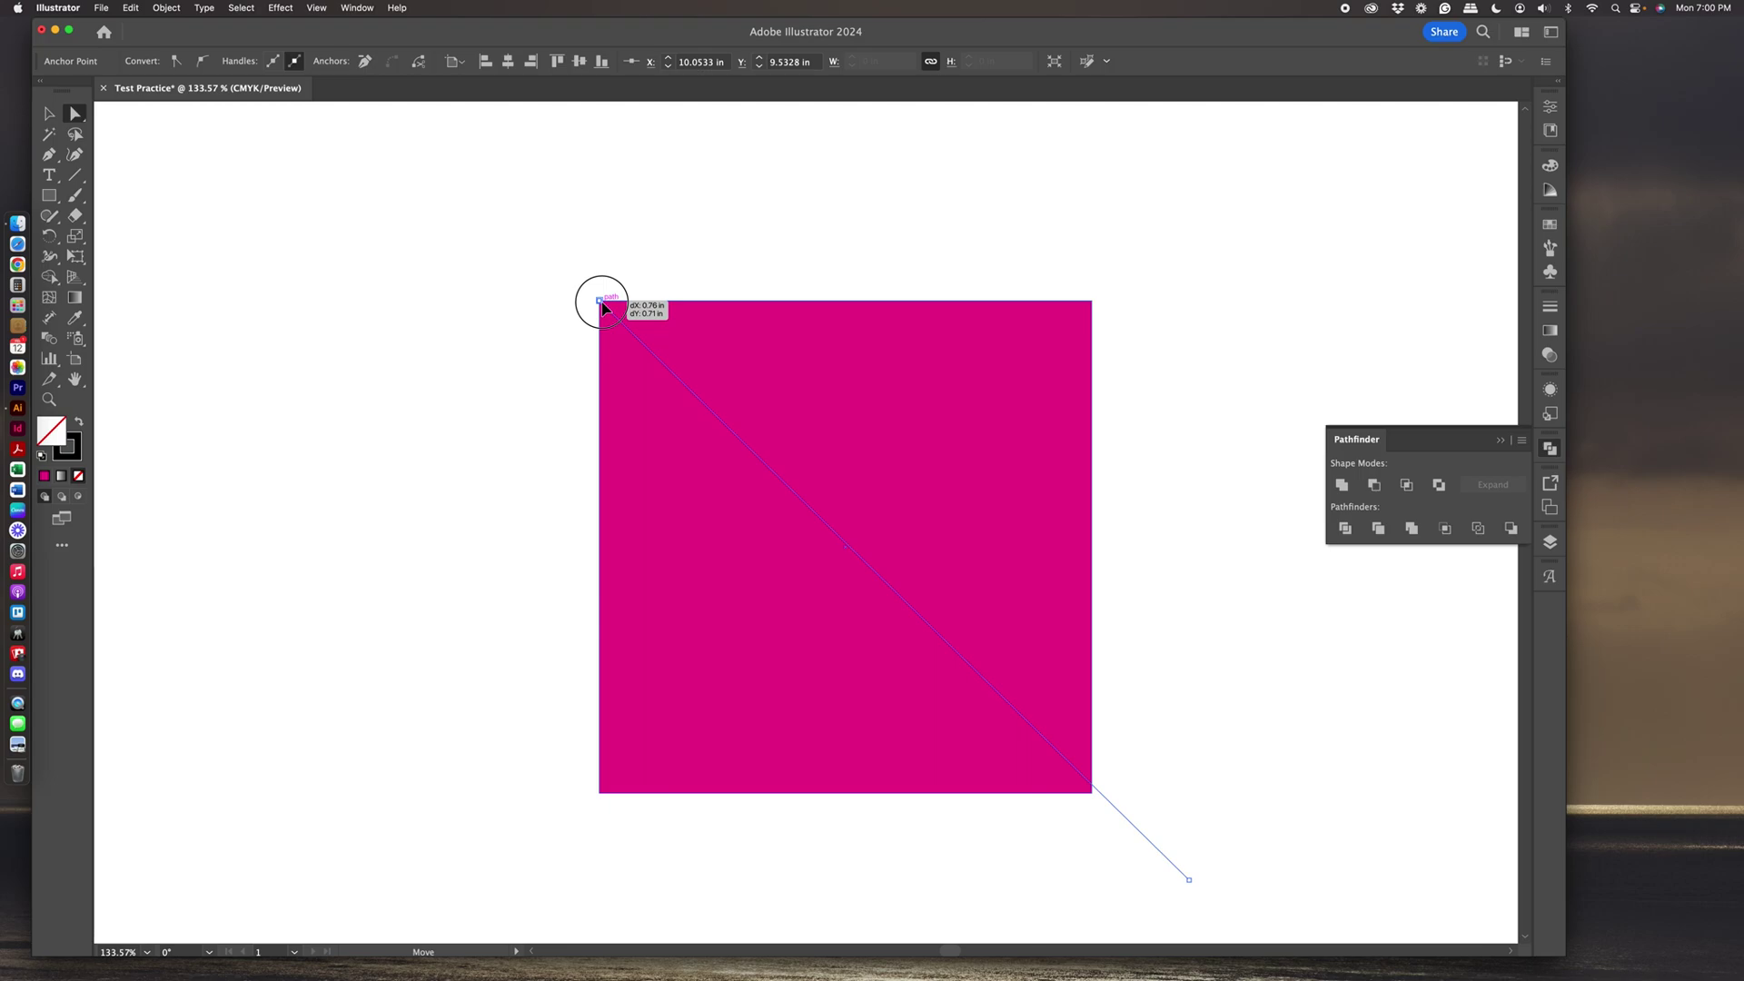
pyautogui.moveTo(603, 309); pyautogui.dragTo(601, 306)
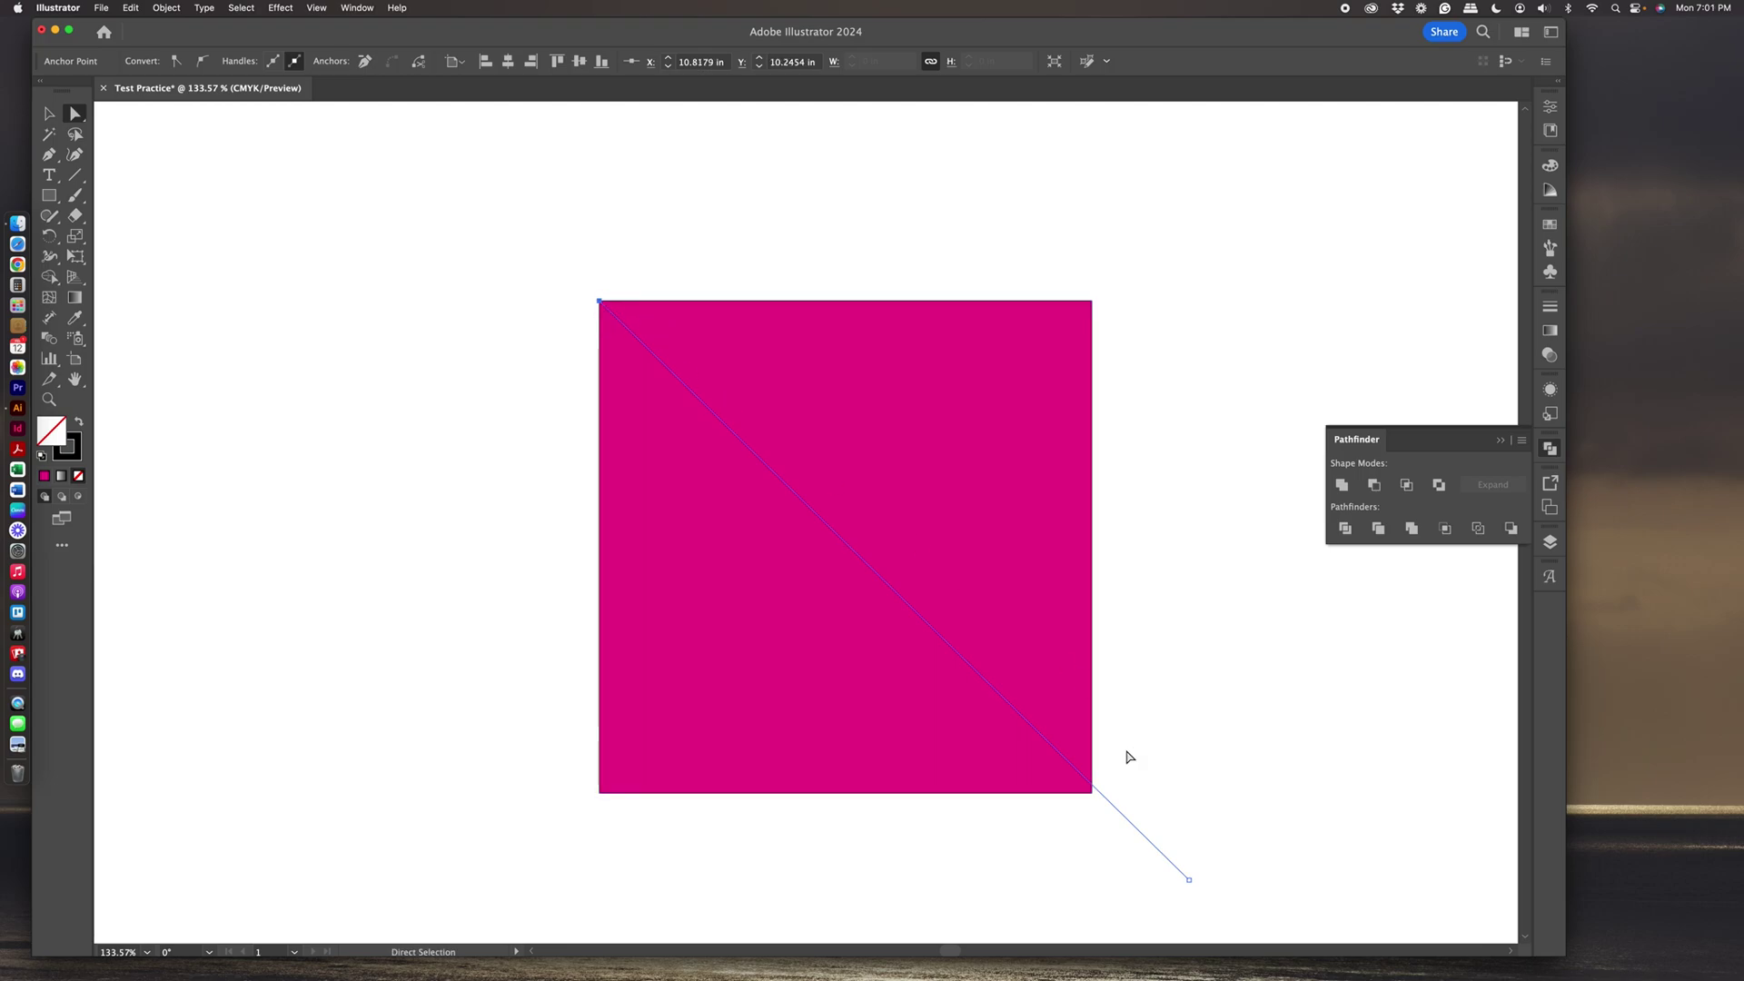
pyautogui.click(1219, 853)
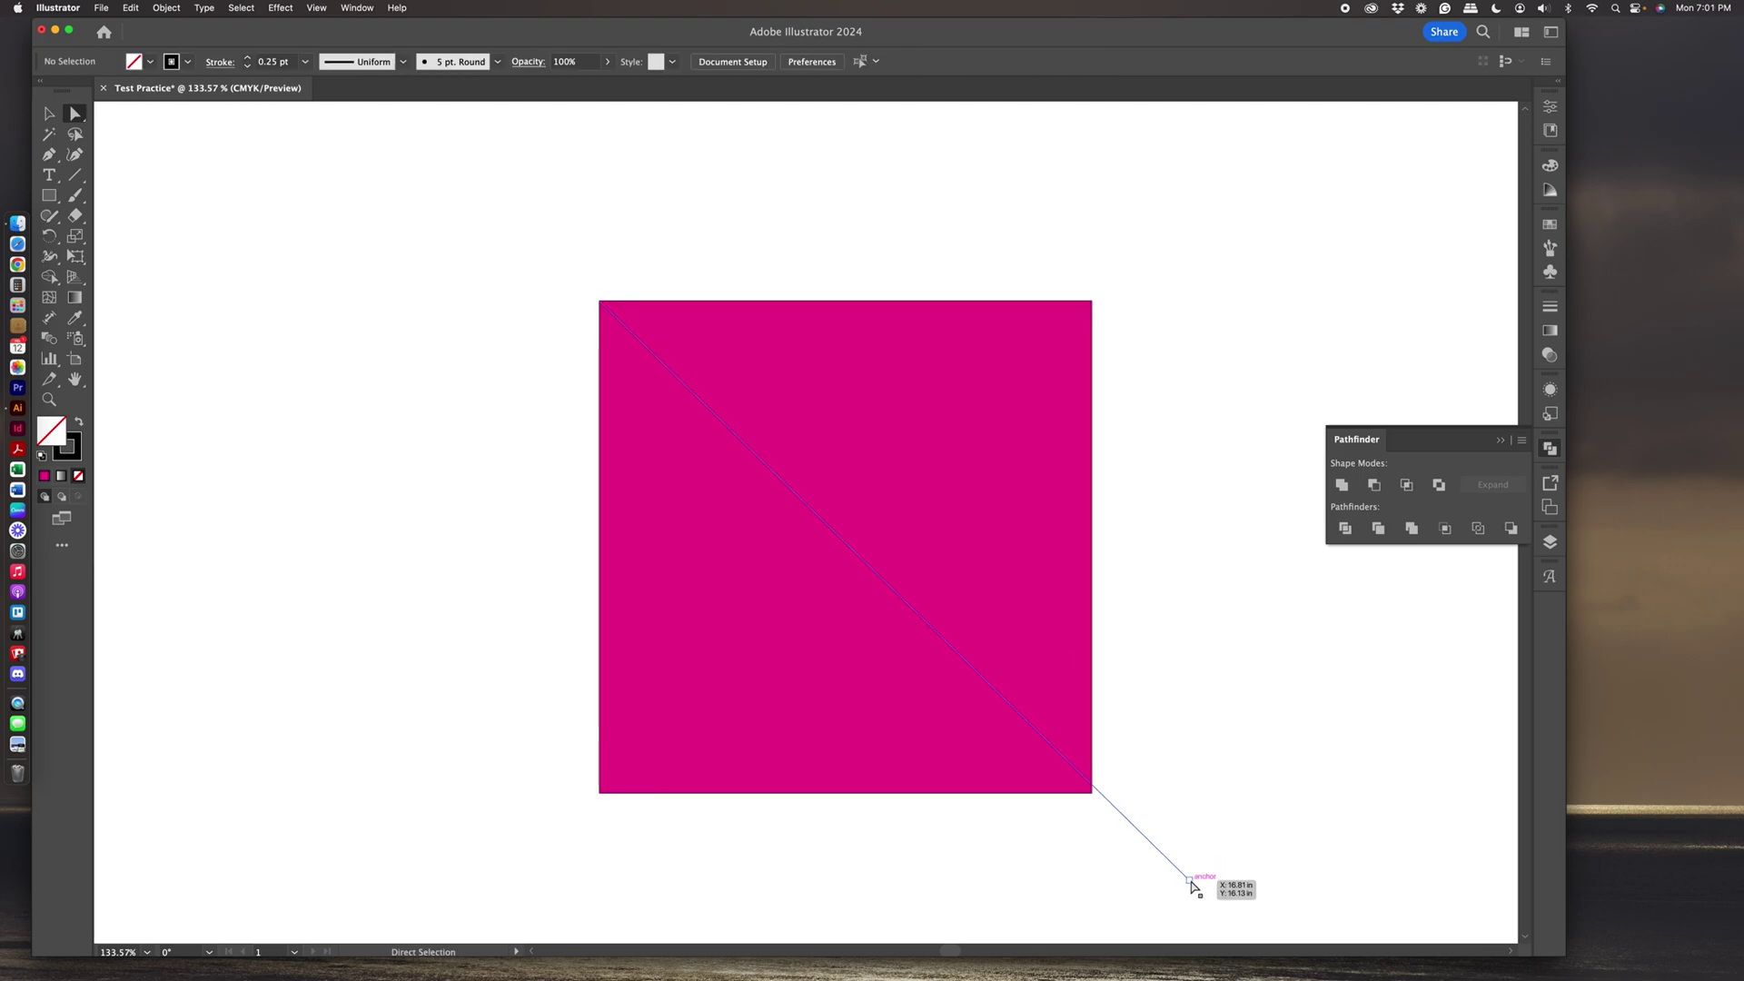
pyautogui.moveTo(1190, 882); pyautogui.dragTo(1100, 799)
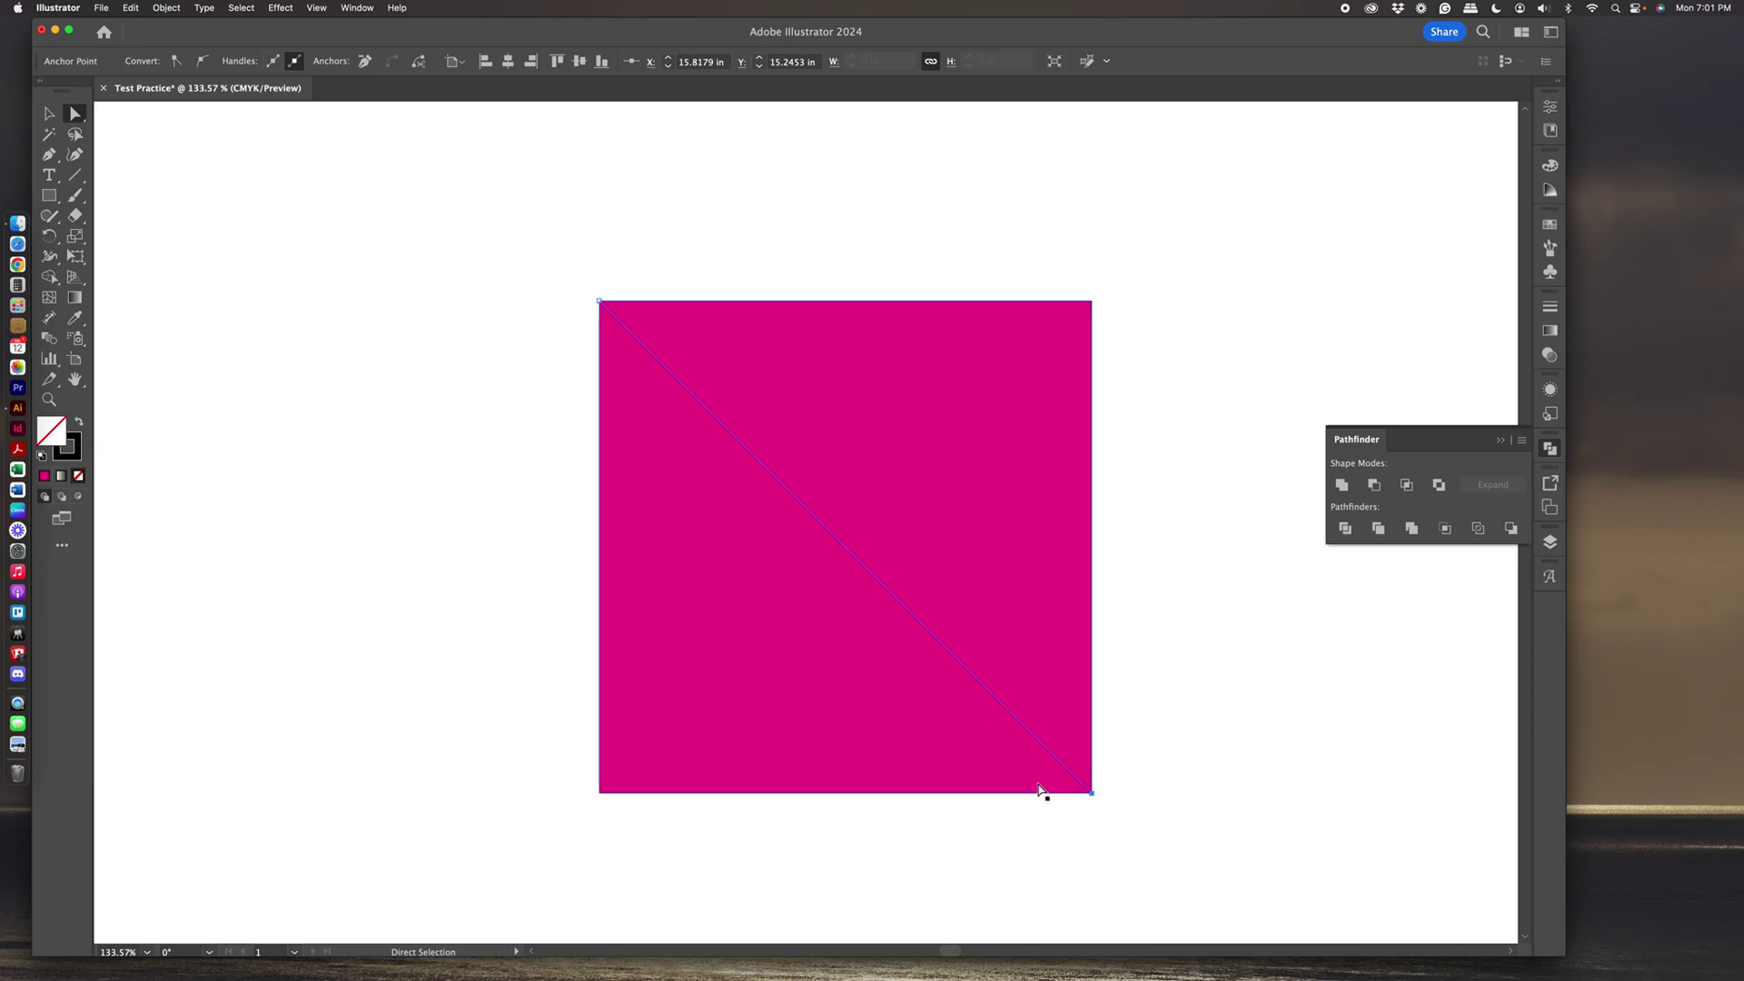
# Extend the line along its own direction about 0.3 in past the square's lower-right corner and about 0.15 in past the upper-left corner.
pyautogui.click(50, 399)
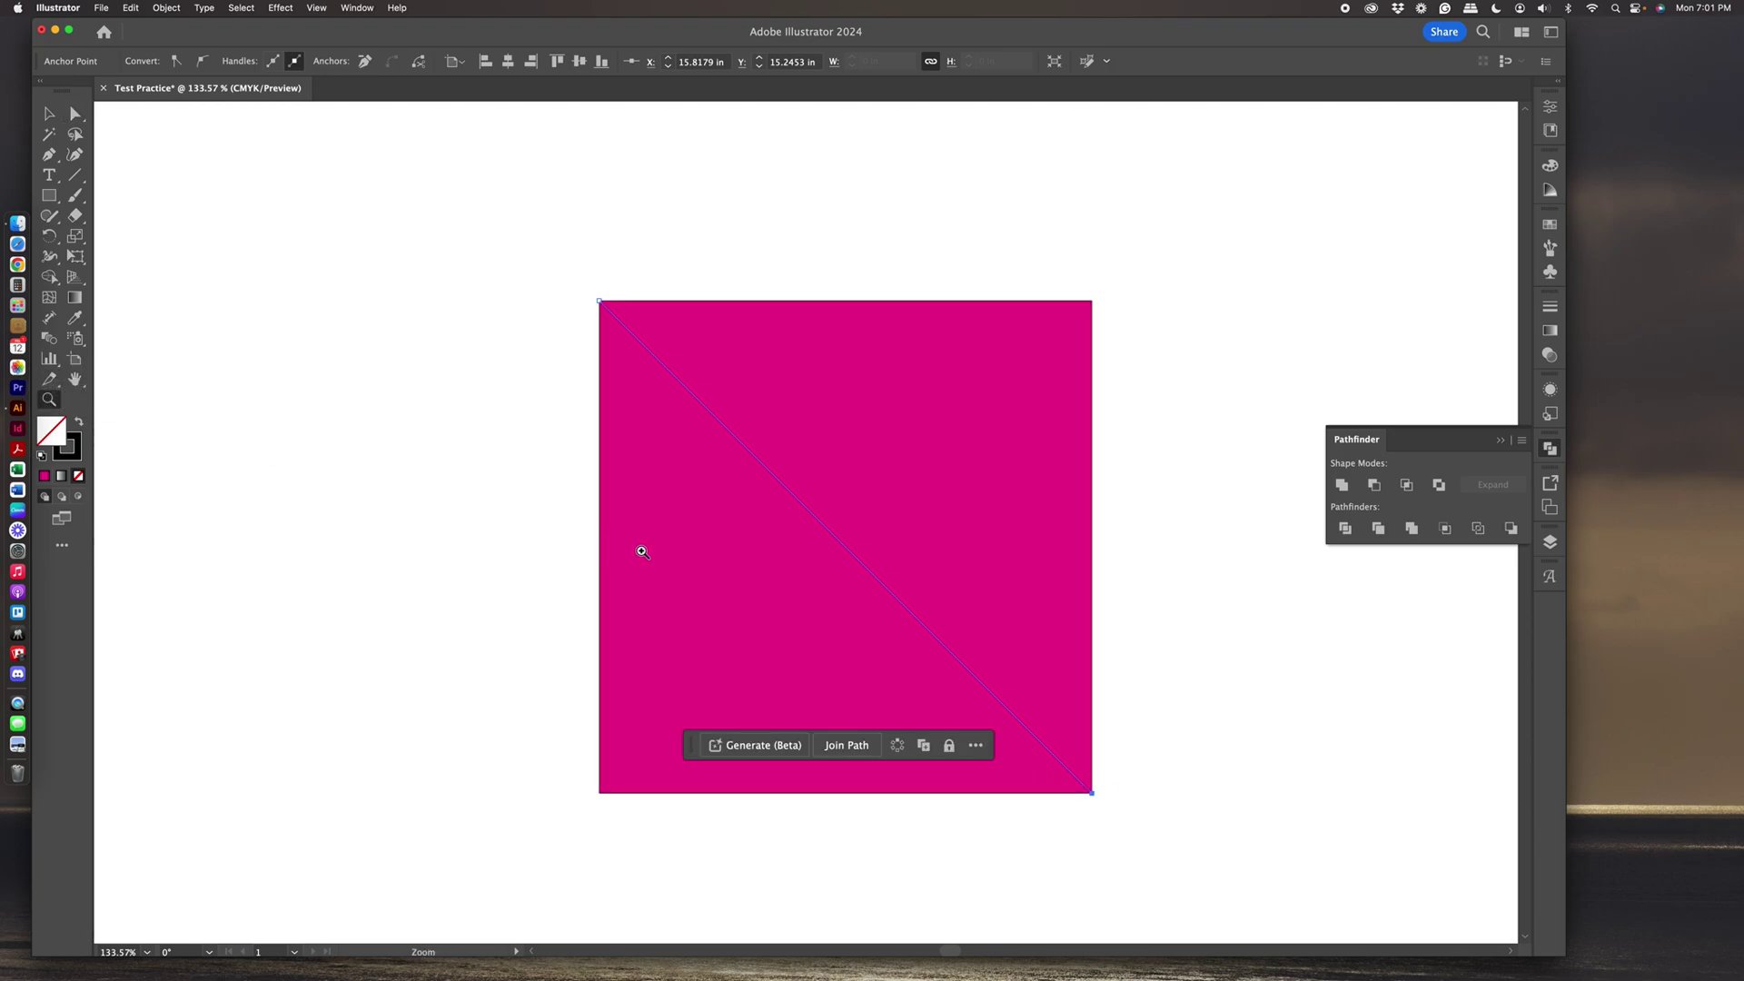
pyautogui.moveTo(685, 565); pyautogui.dragTo(405, 396)
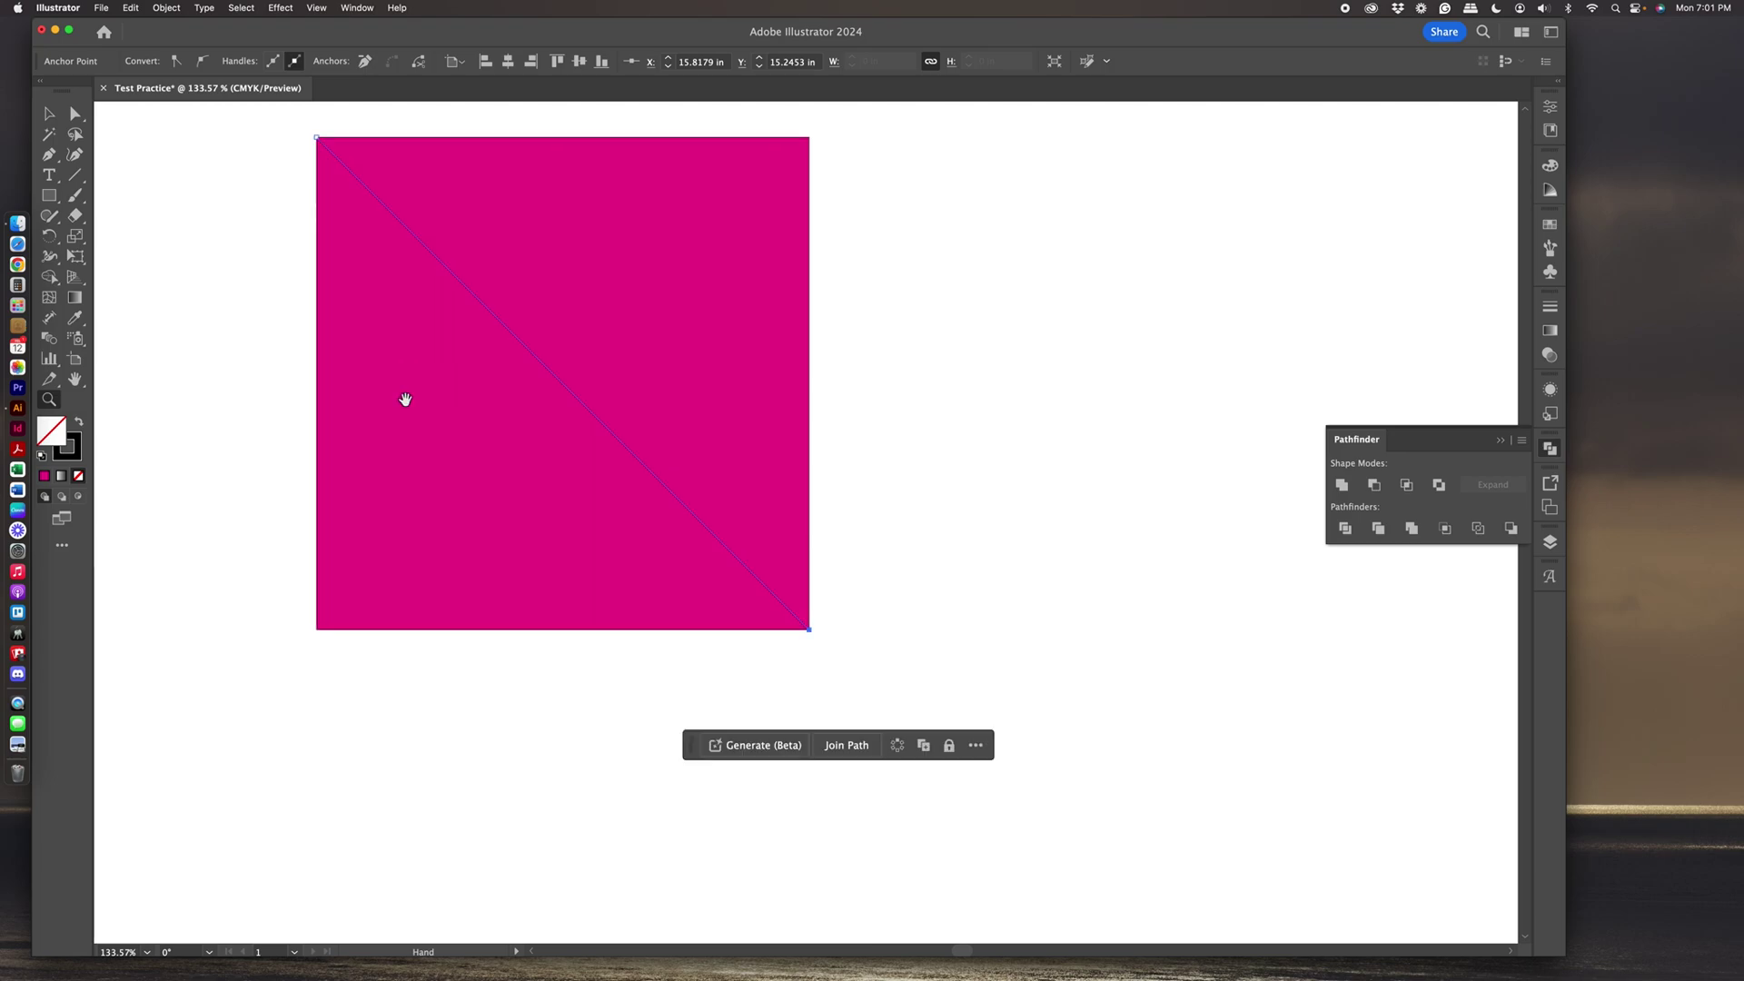
pyautogui.moveTo(806, 660); pyautogui.dragTo(901, 743)
pyautogui.moveTo(480, 387); pyautogui.dragTo(700, 615)
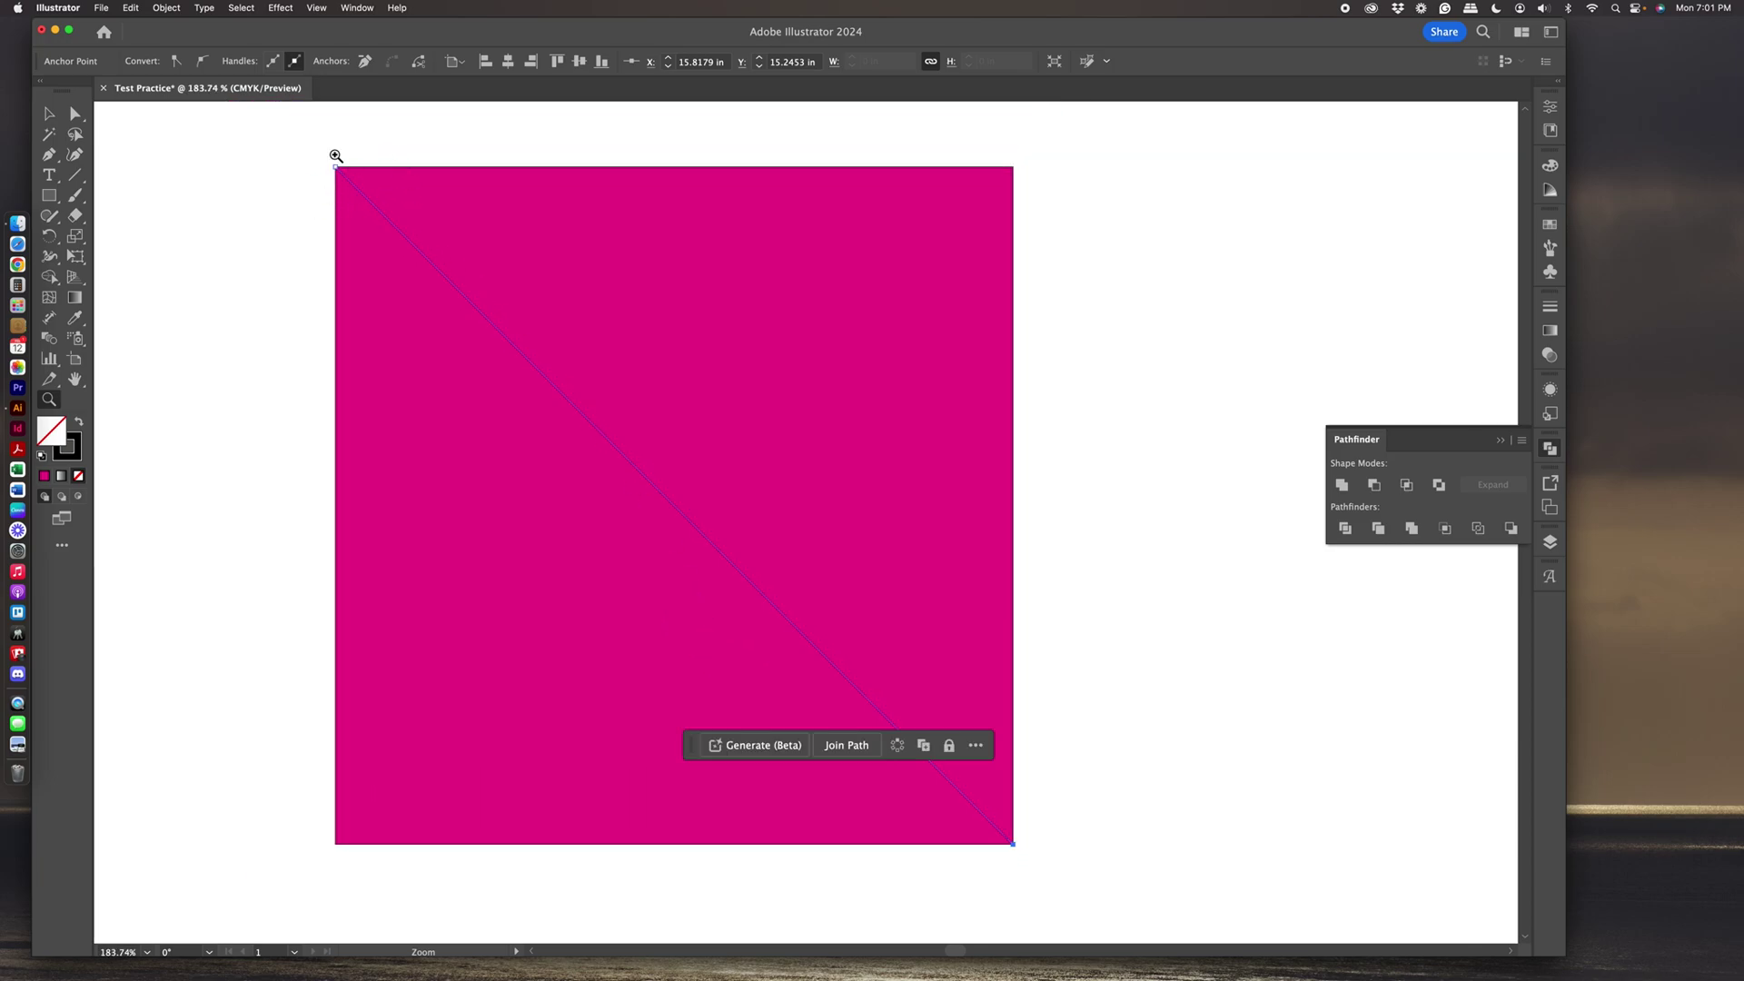
pyautogui.click(49, 114)
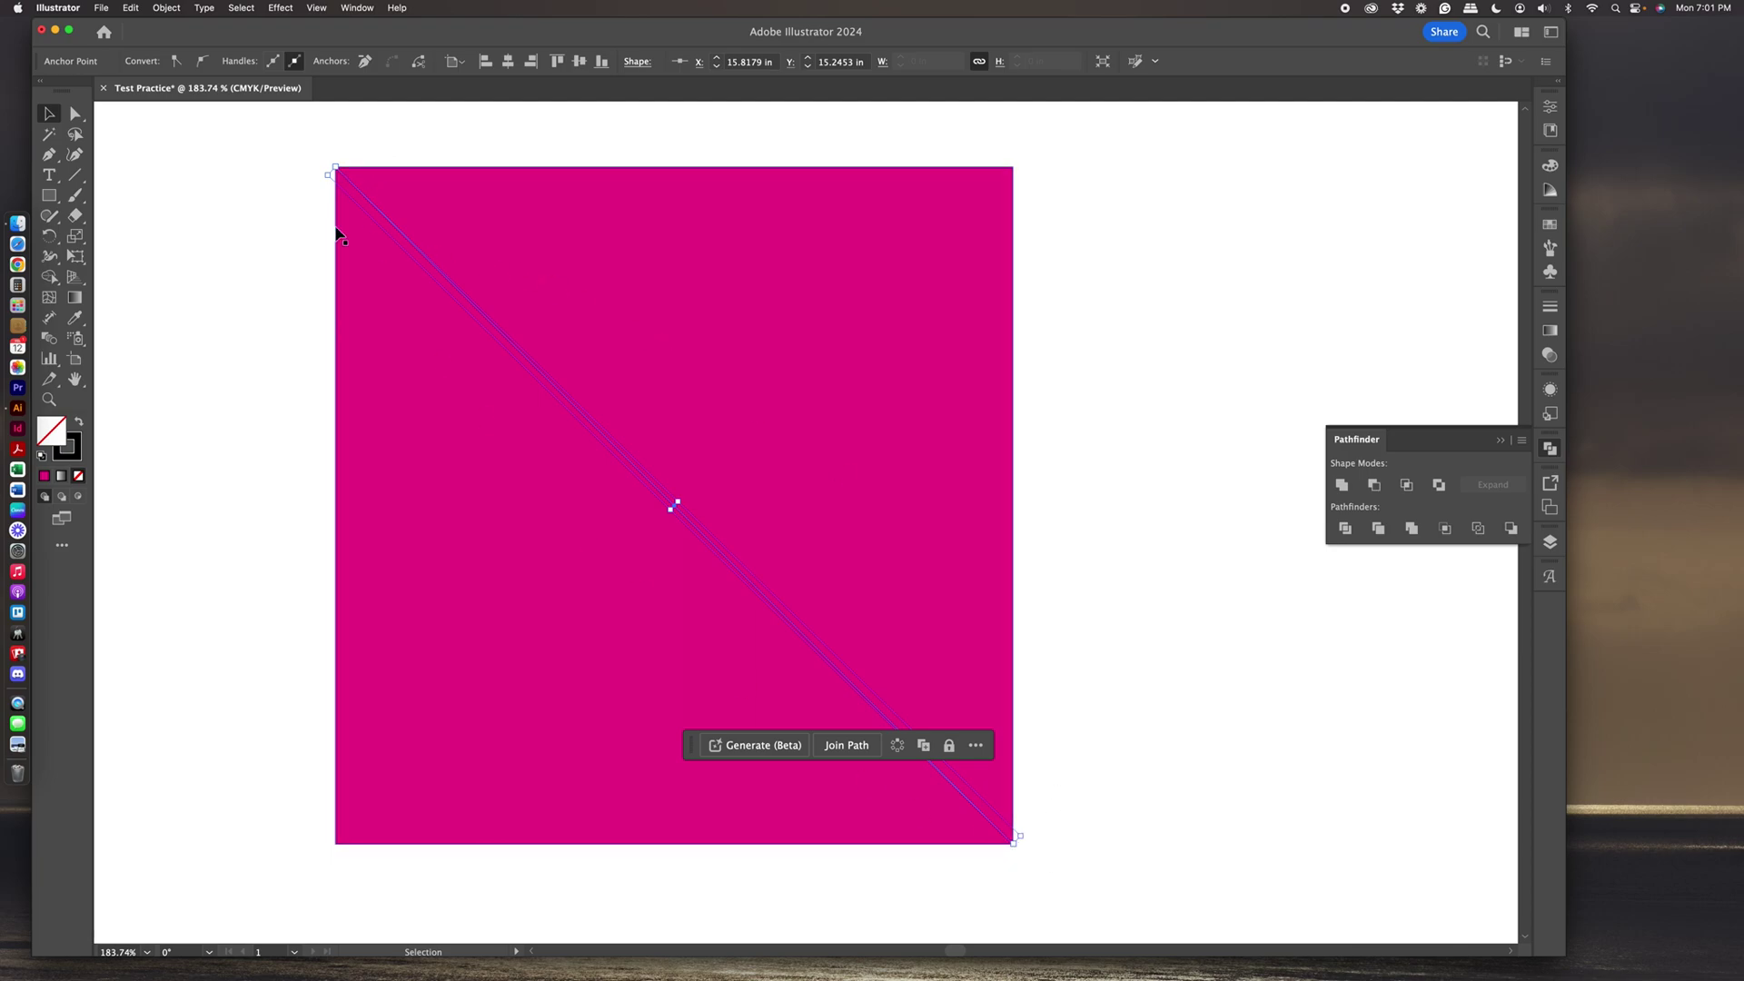
pyautogui.click(75, 113)
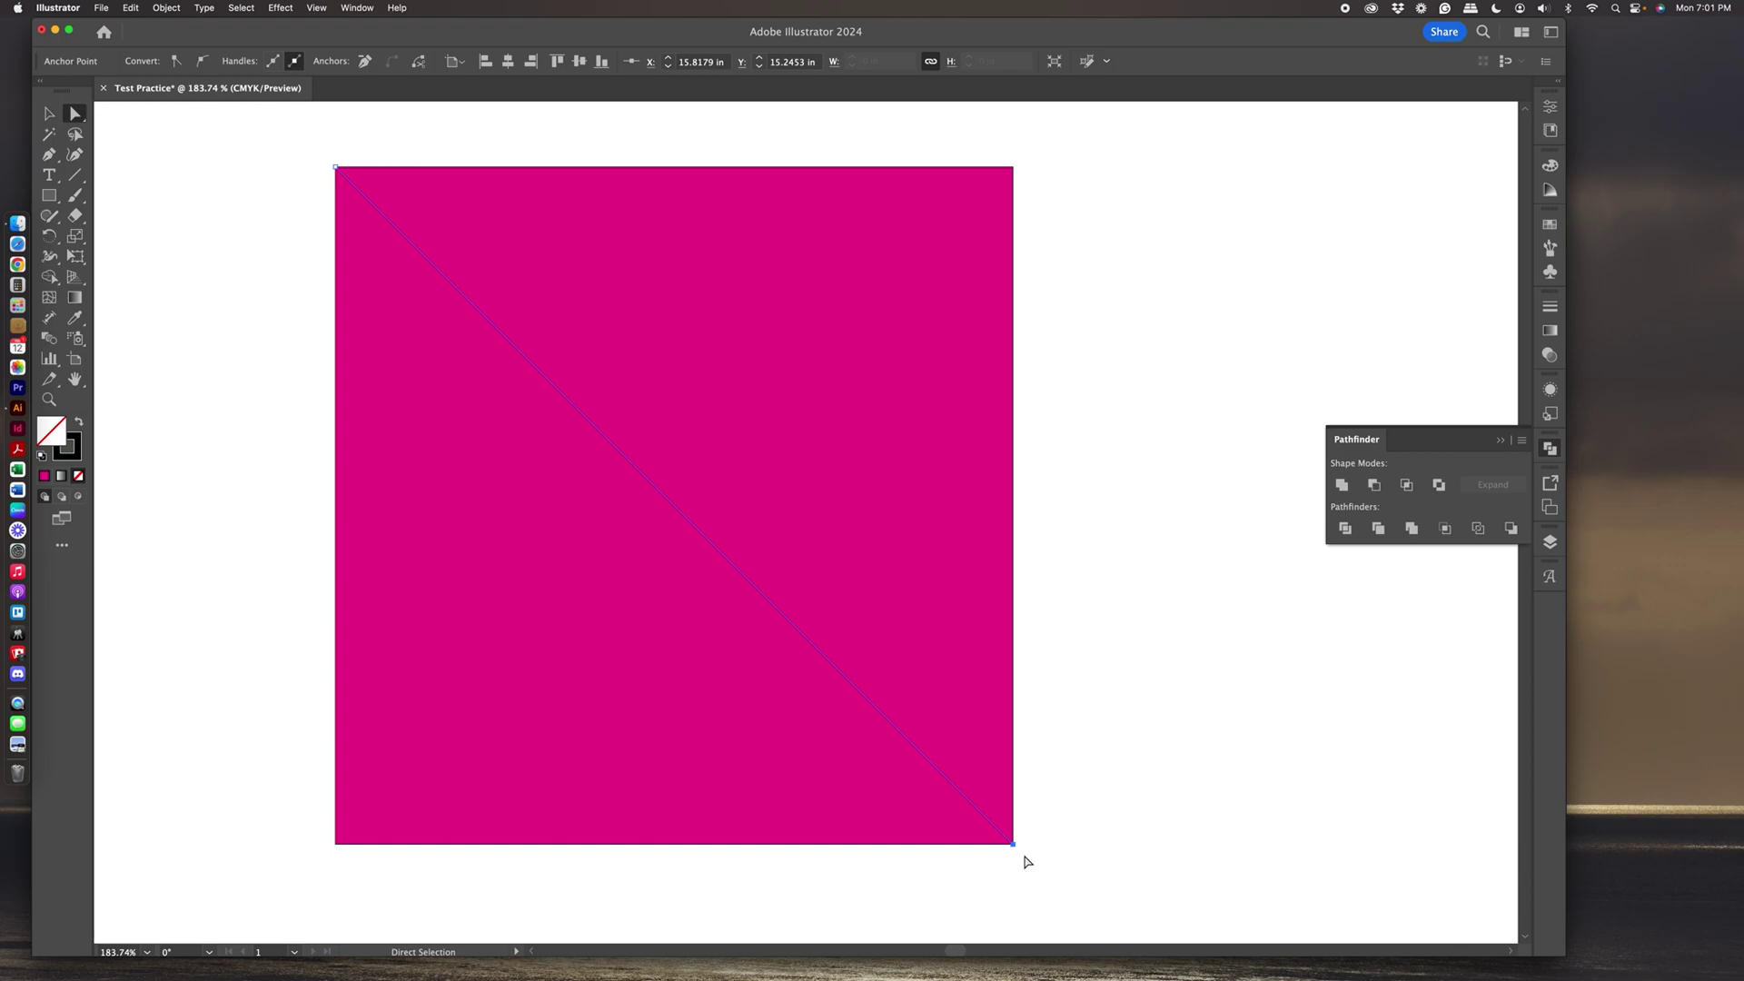
pyautogui.click(1098, 778)
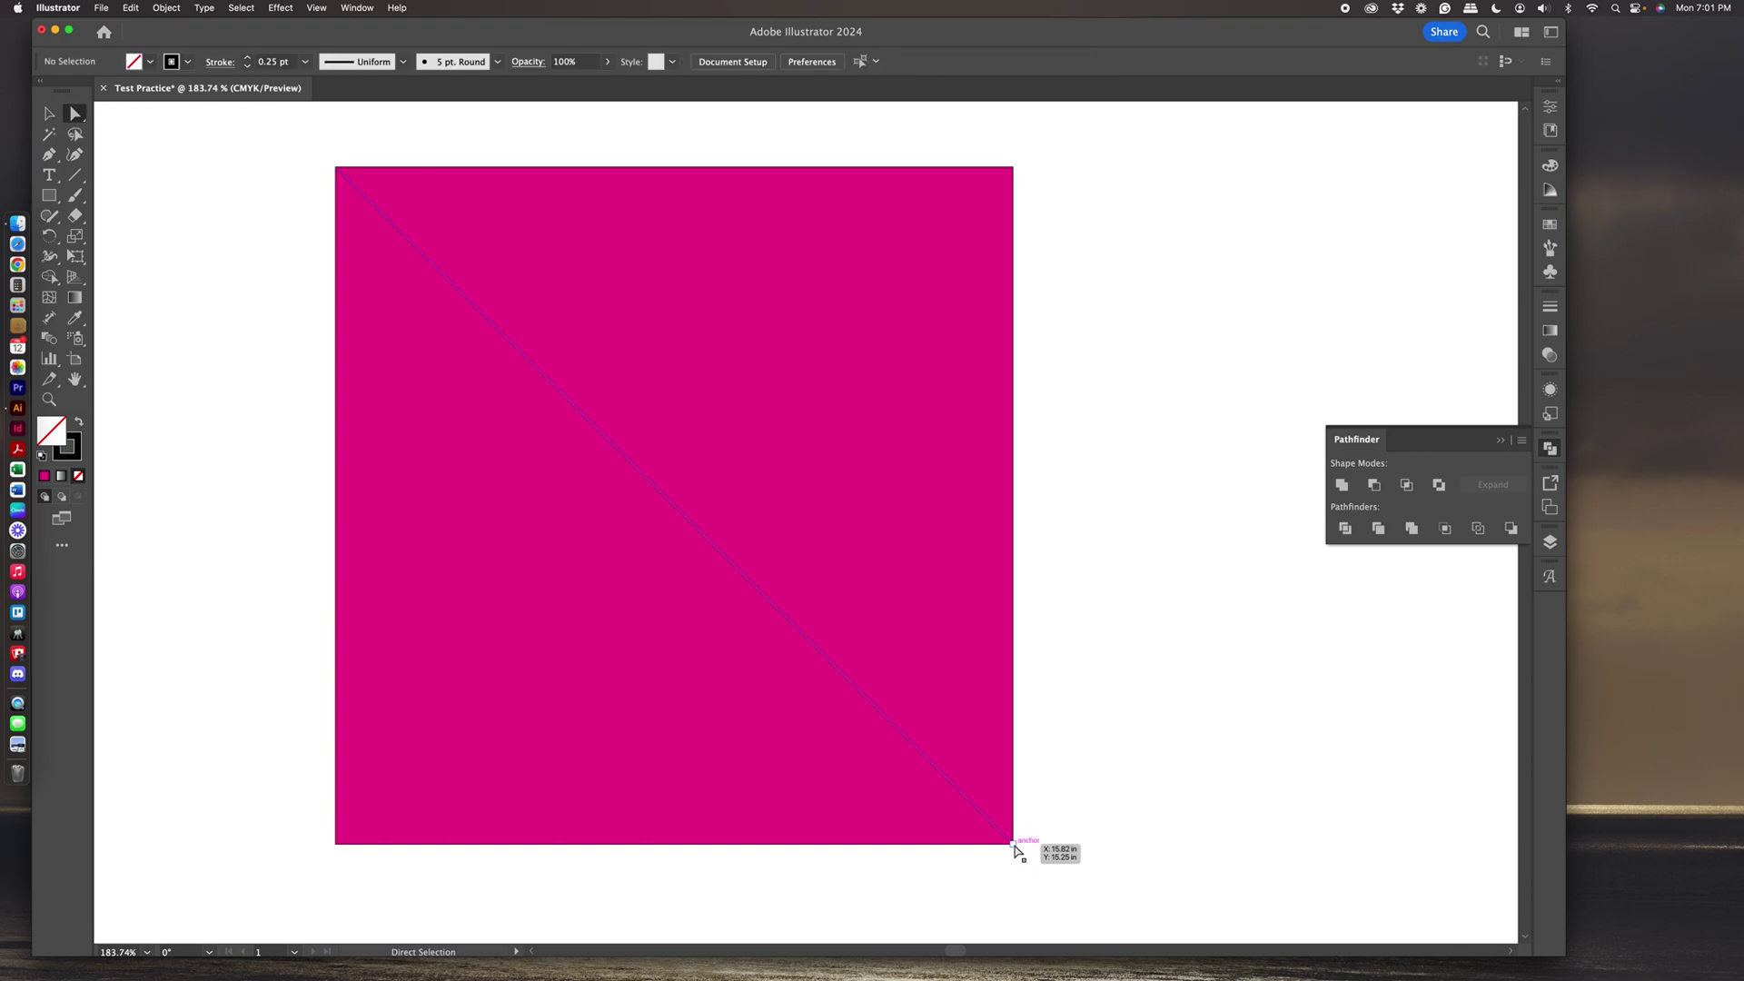
pyautogui.moveTo(1013, 844); pyautogui.dragTo(1035, 867)
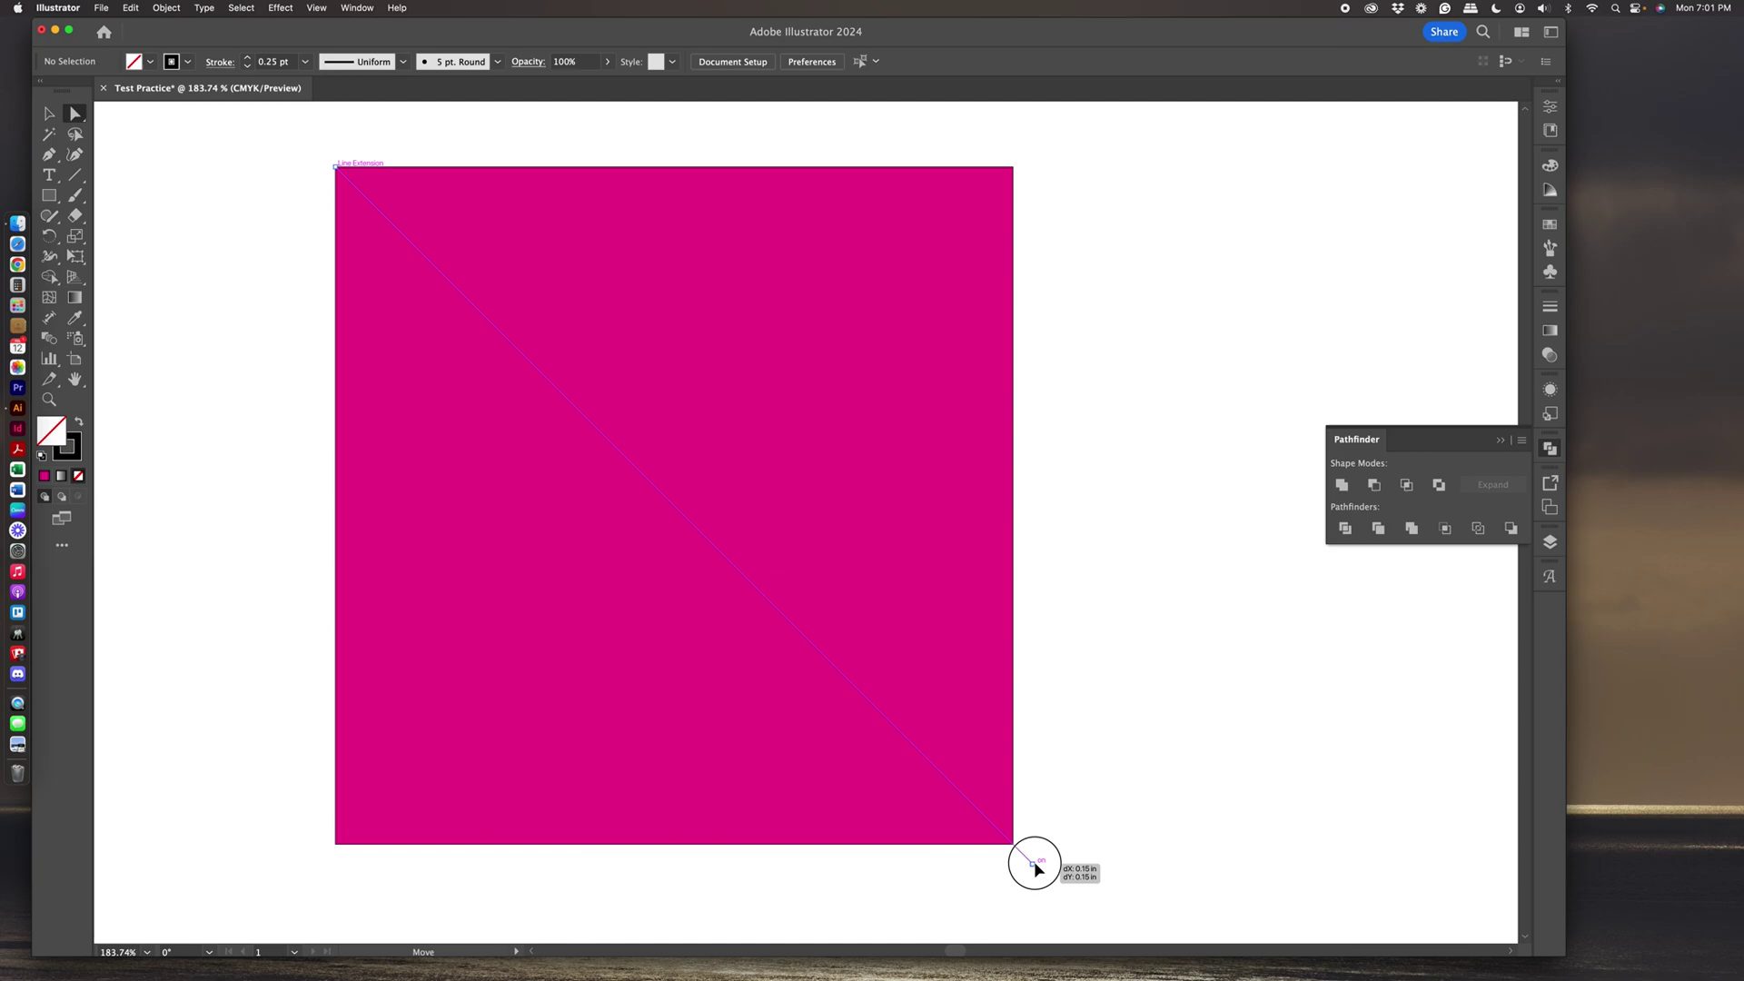
pyautogui.moveTo(1036, 867); pyautogui.dragTo(1062, 895)
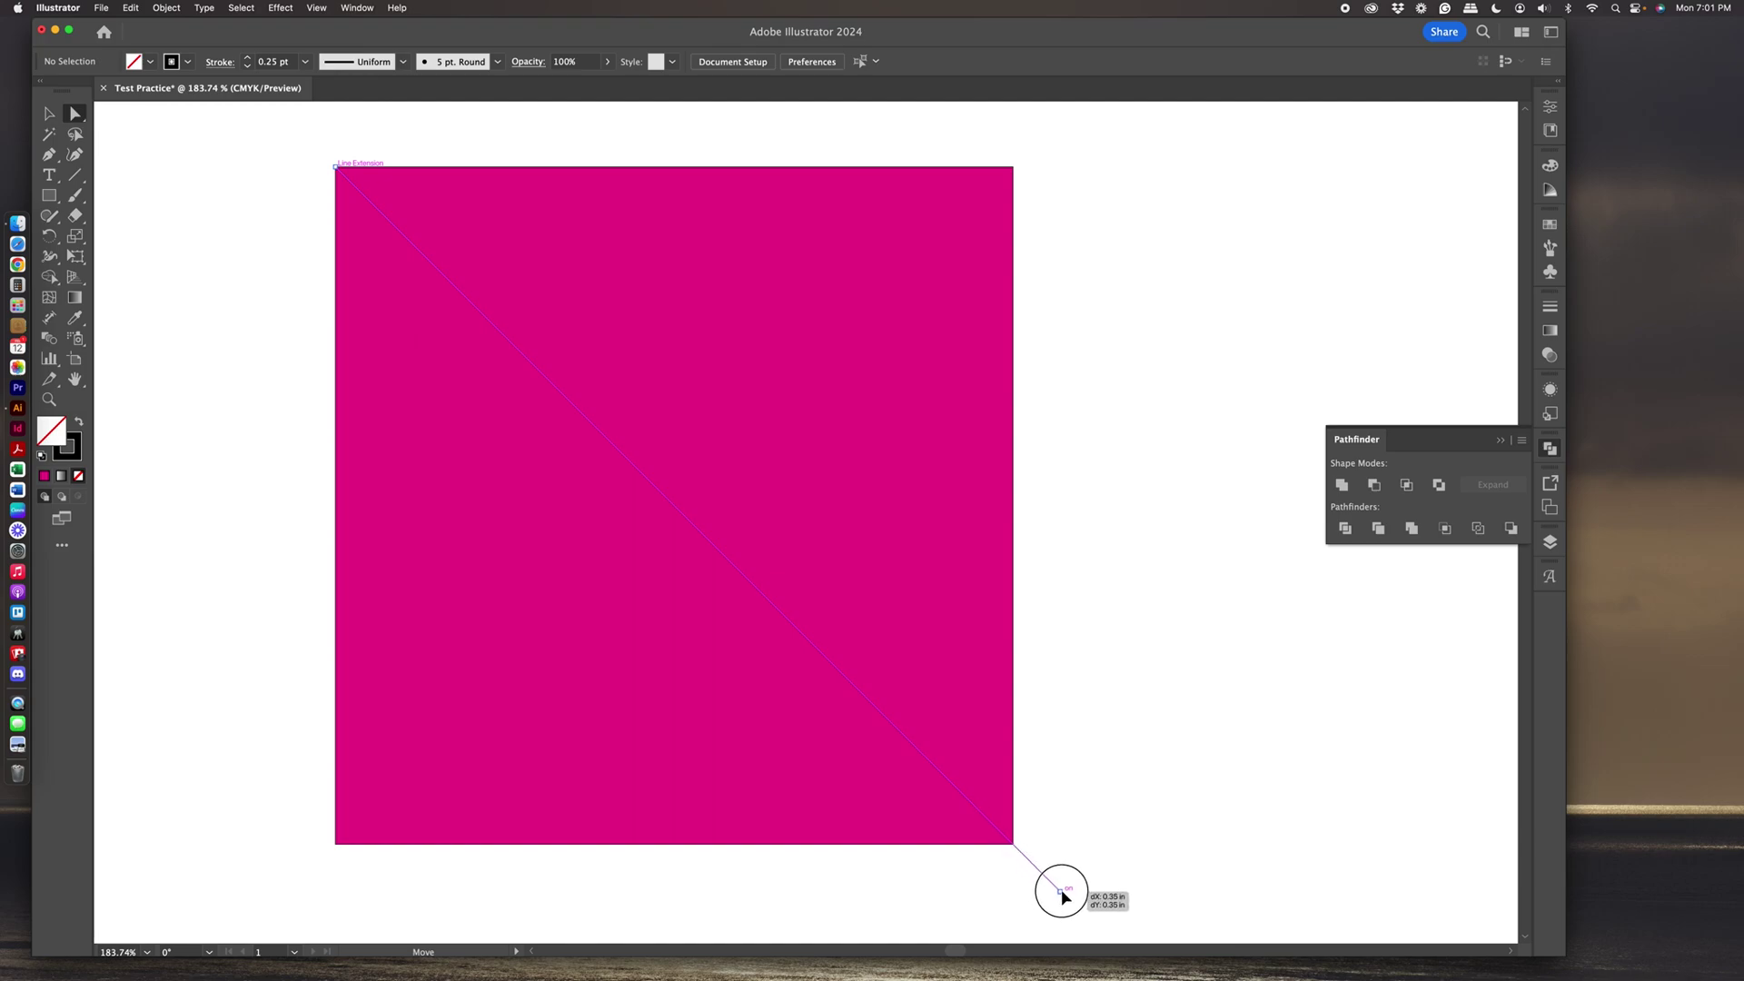
pyautogui.moveTo(1062, 895); pyautogui.dragTo(1023, 858)
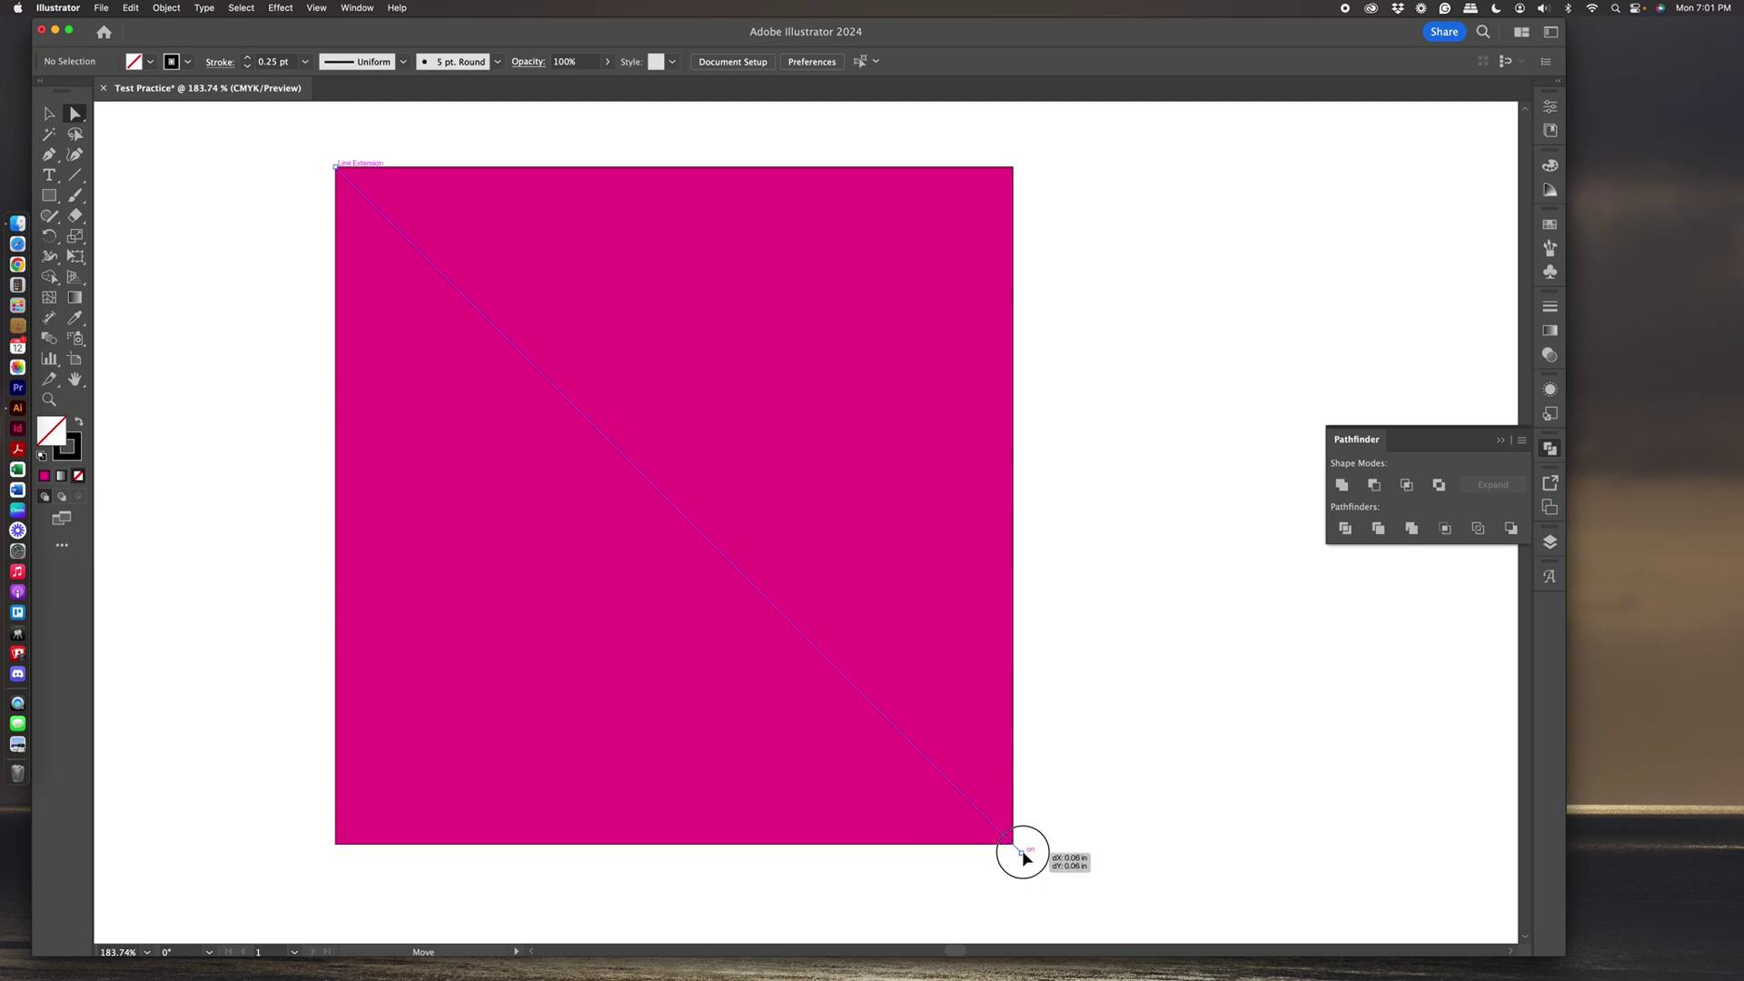
pyautogui.moveTo(1022, 859); pyautogui.dragTo(1054, 884)
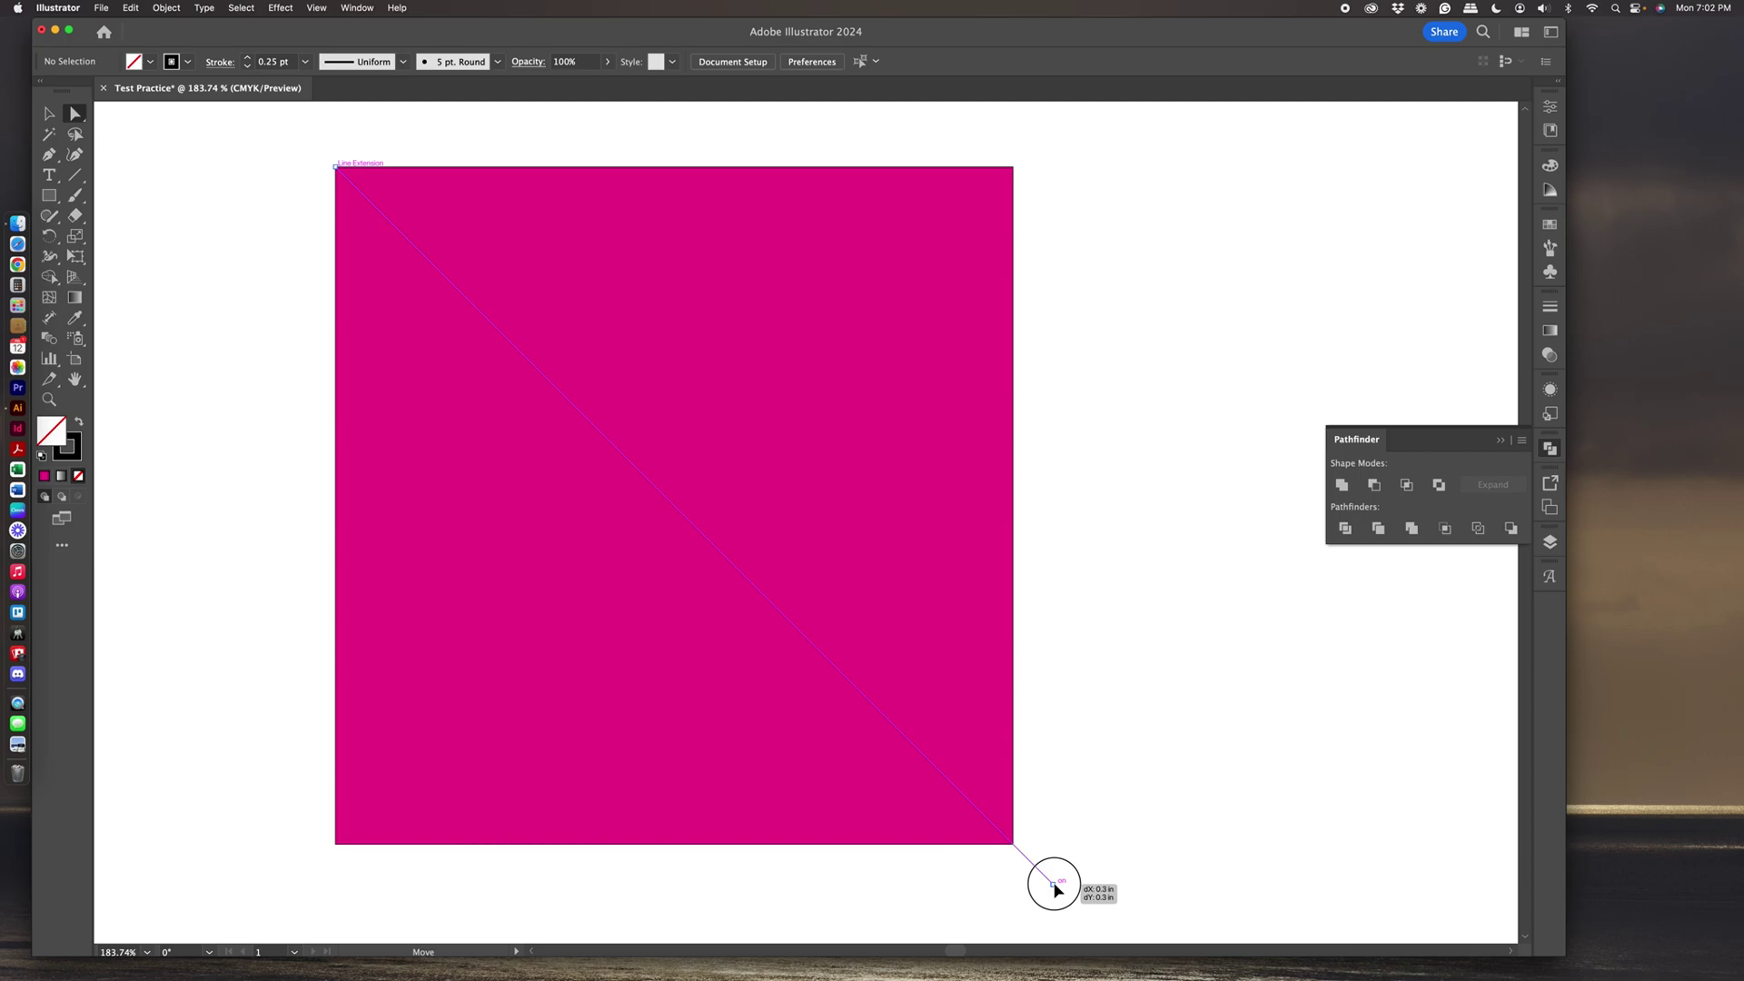
pyautogui.moveTo(1055, 884); pyautogui.dragTo(1053, 883)
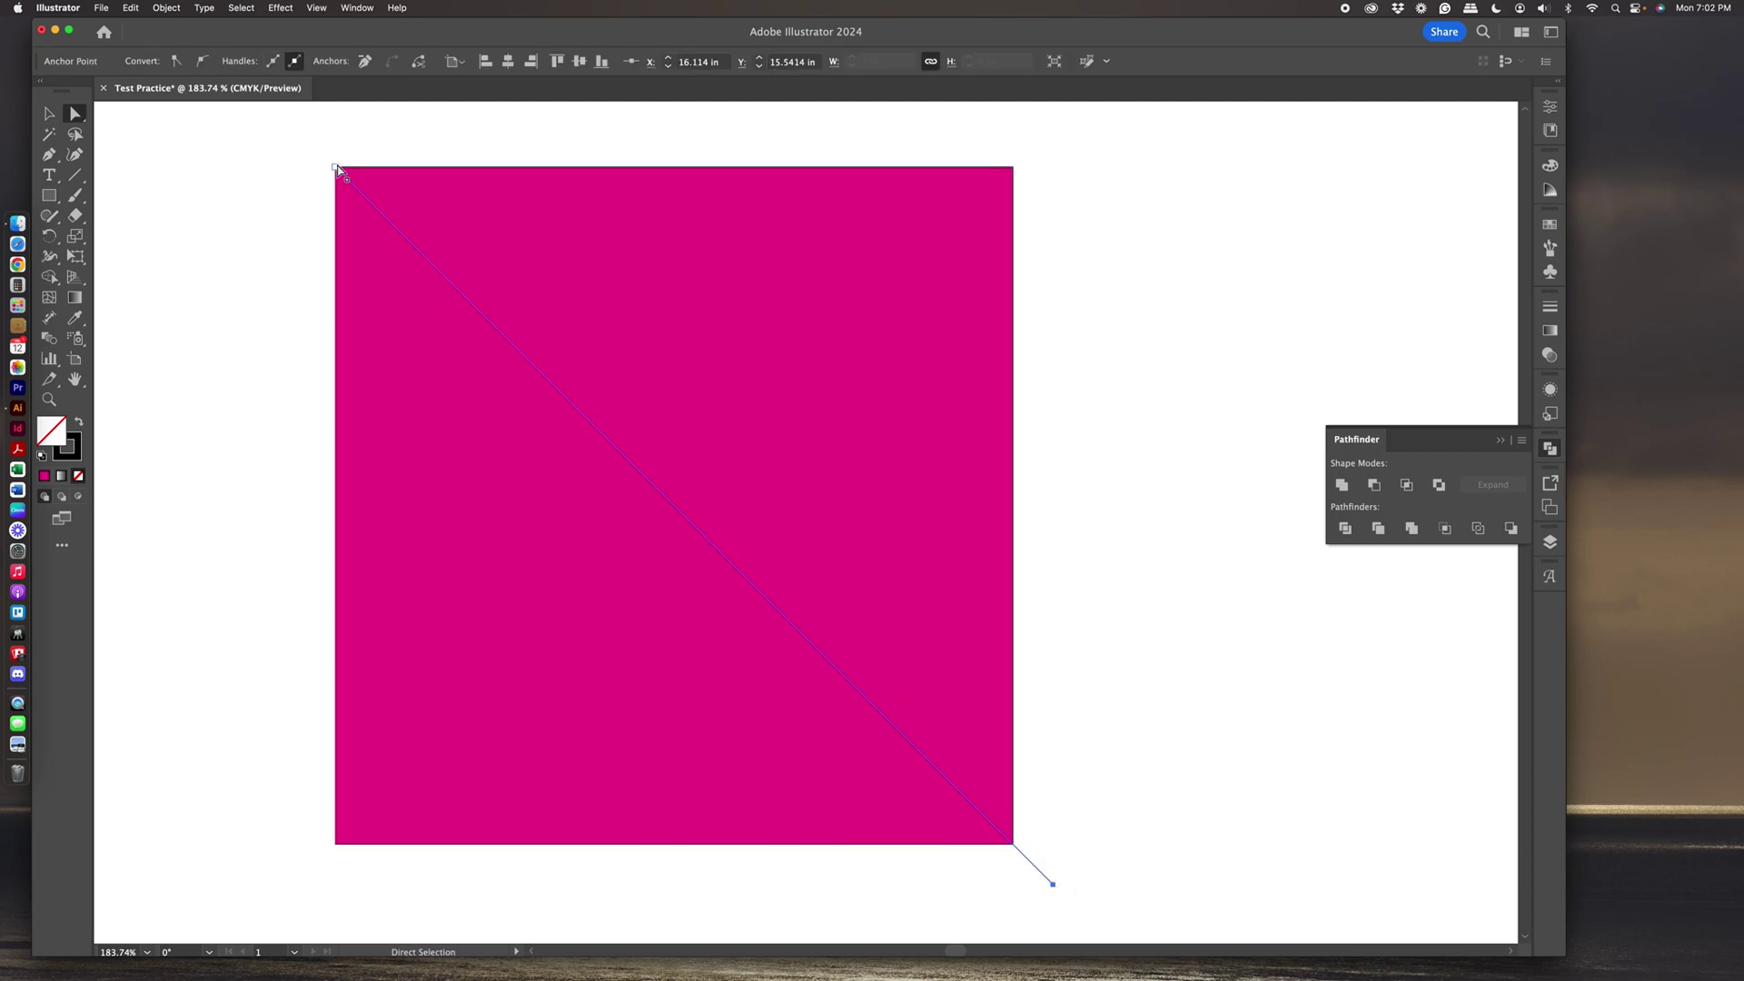
pyautogui.moveTo(335, 170); pyautogui.dragTo(307, 144)
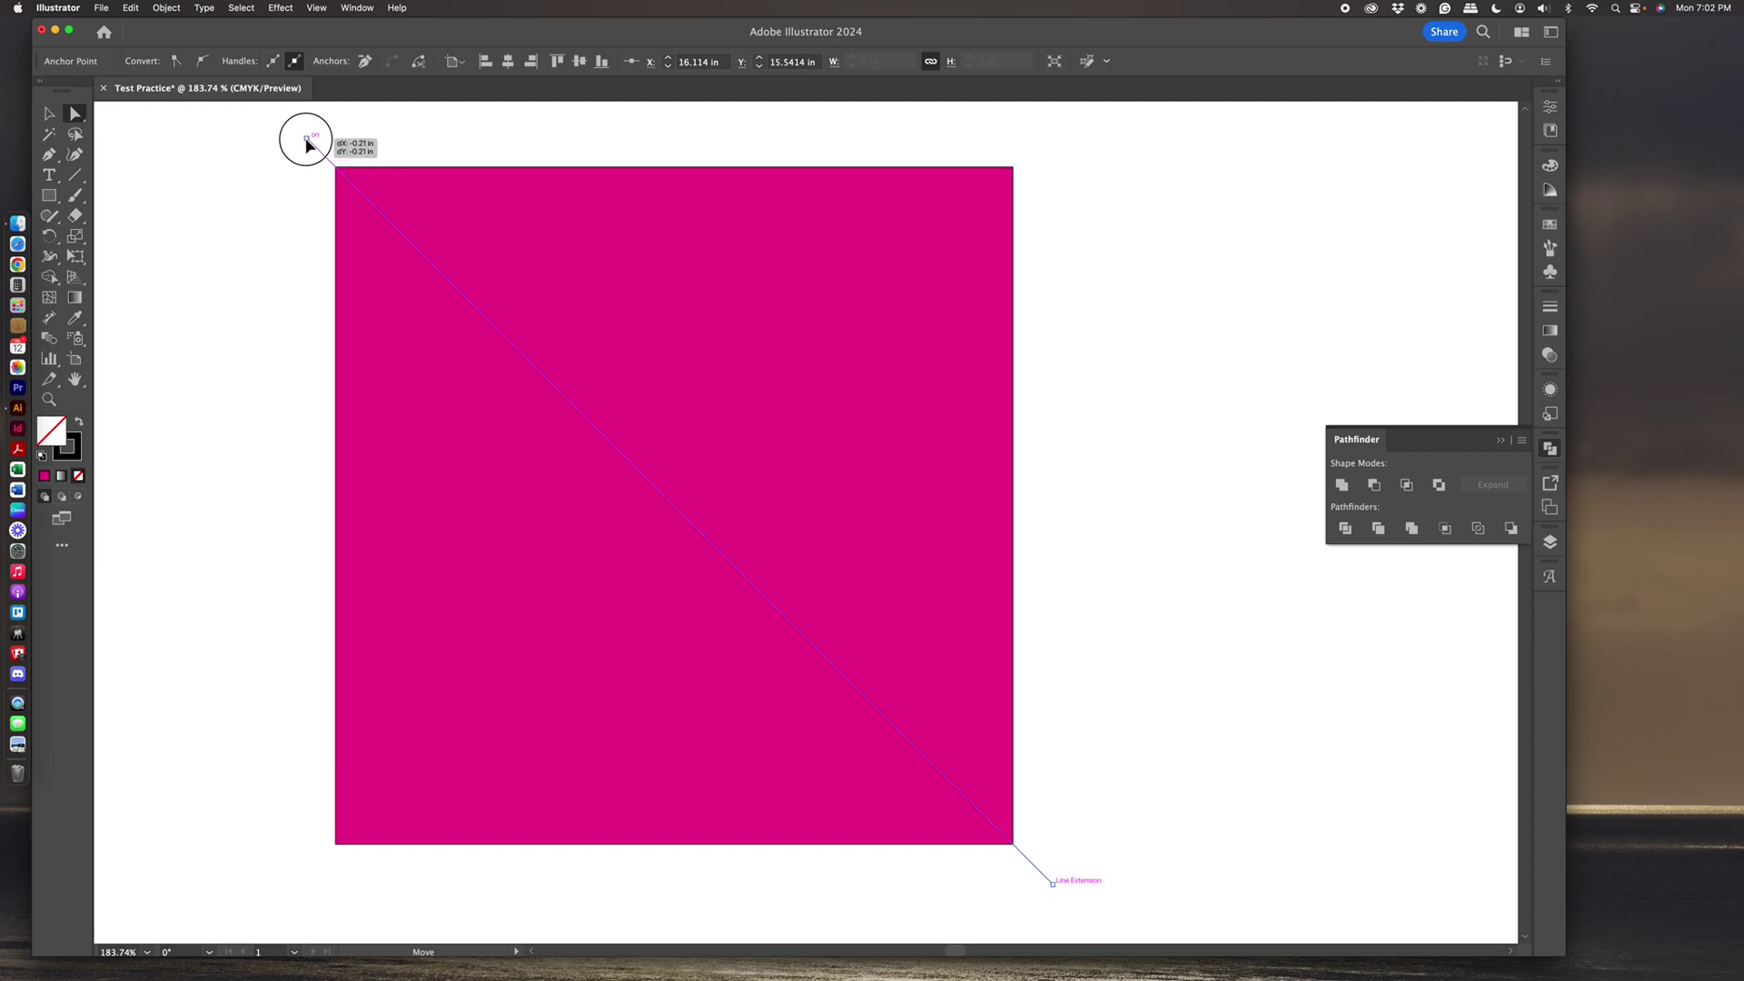
pyautogui.moveTo(306, 140)
pyautogui.mouseDown()
pyautogui.moveTo(292, 164)
pyautogui.moveTo(316, 148)
pyautogui.mouseUp()
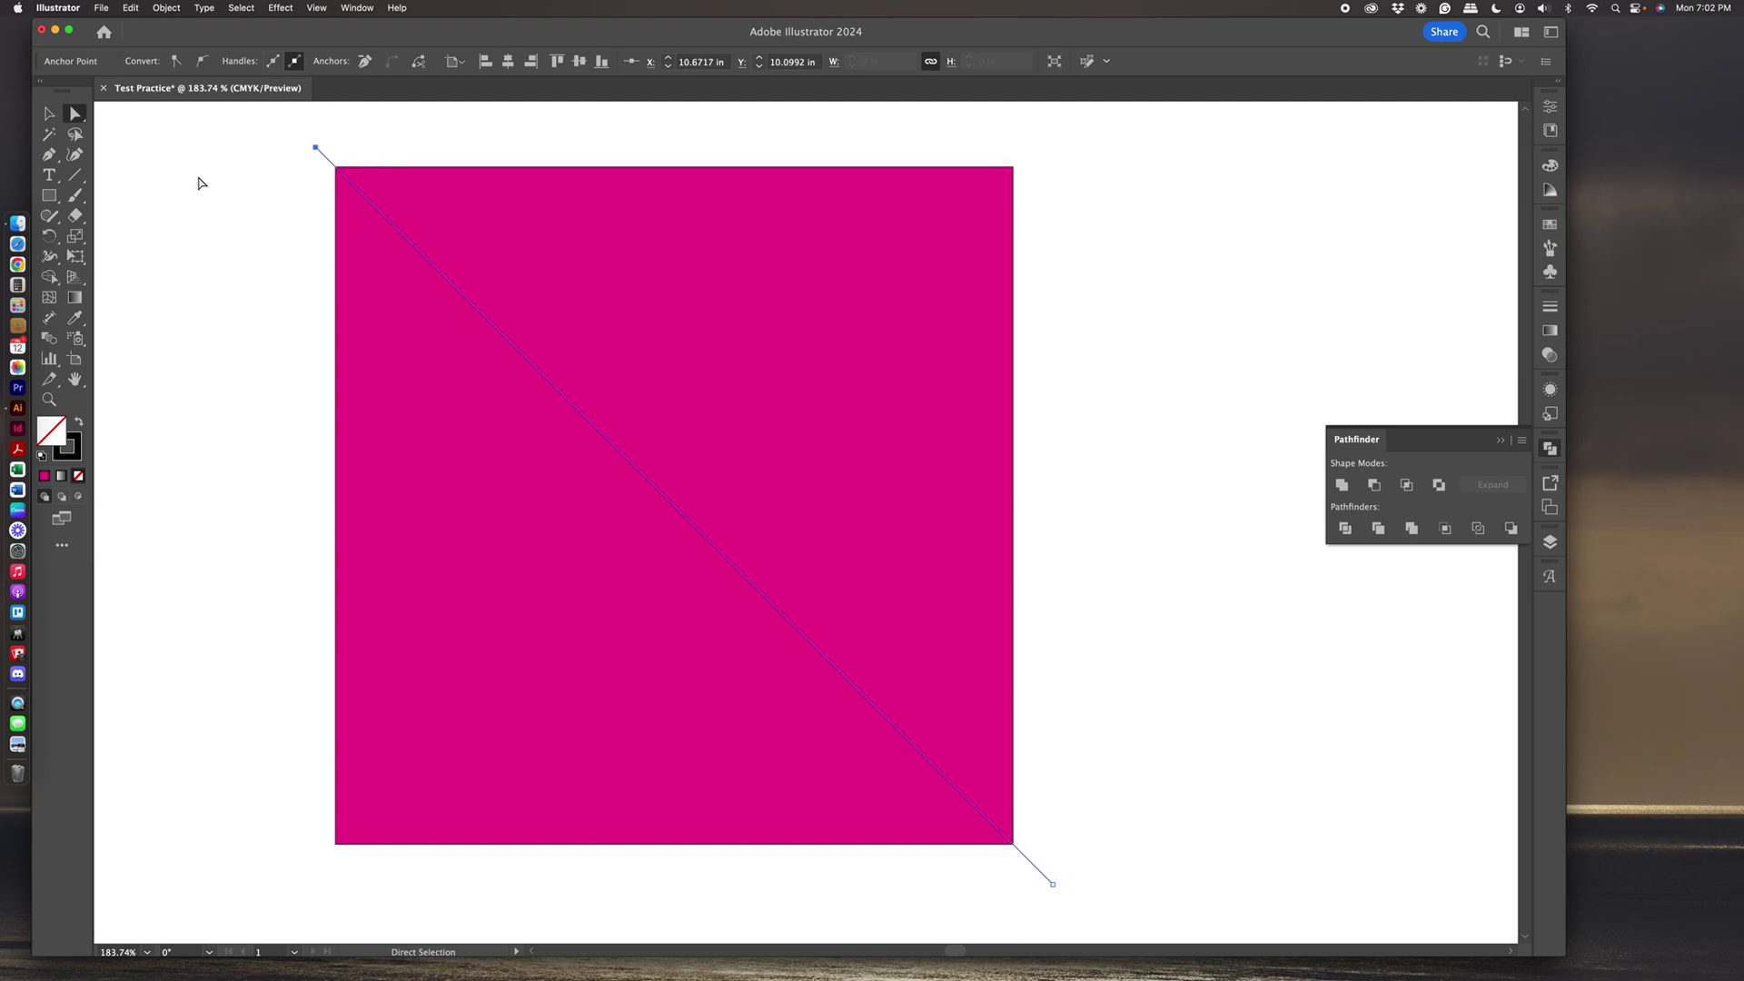
# Select the square together with the extended diagonal line and apply the Pathfinder Divide operation.
pyautogui.click(49, 114)
pyautogui.moveTo(259, 124); pyautogui.dragTo(1113, 891)
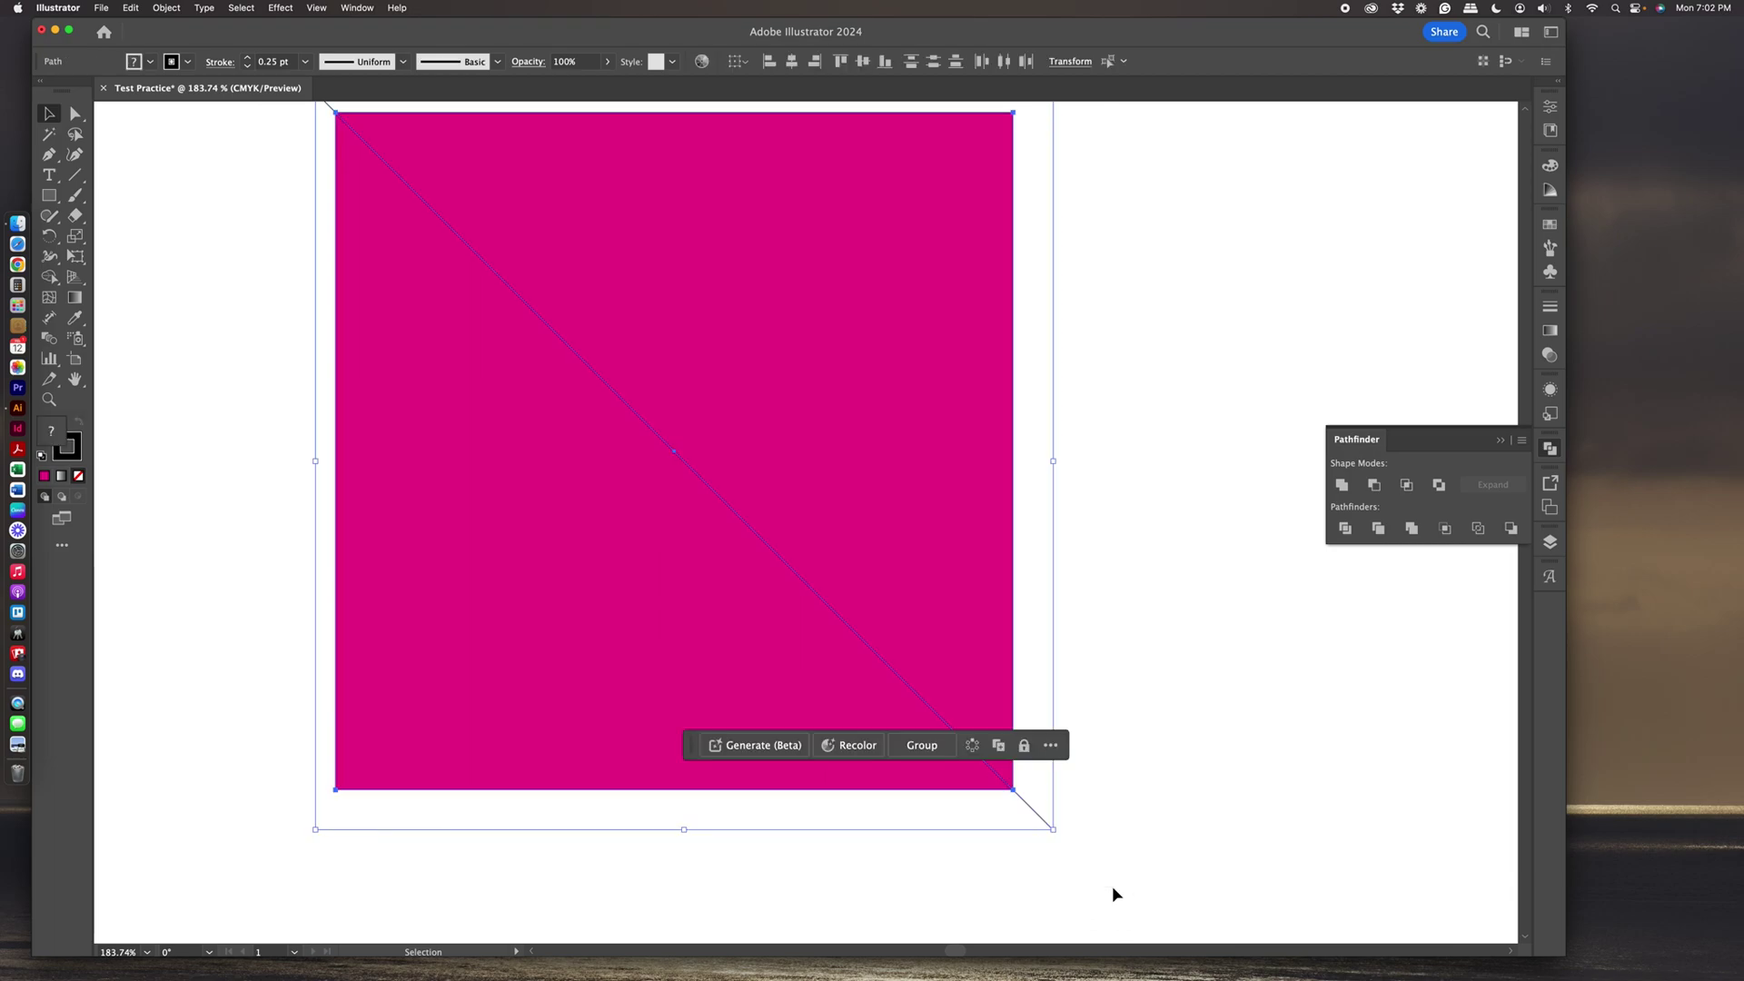
pyautogui.click(1345, 530)
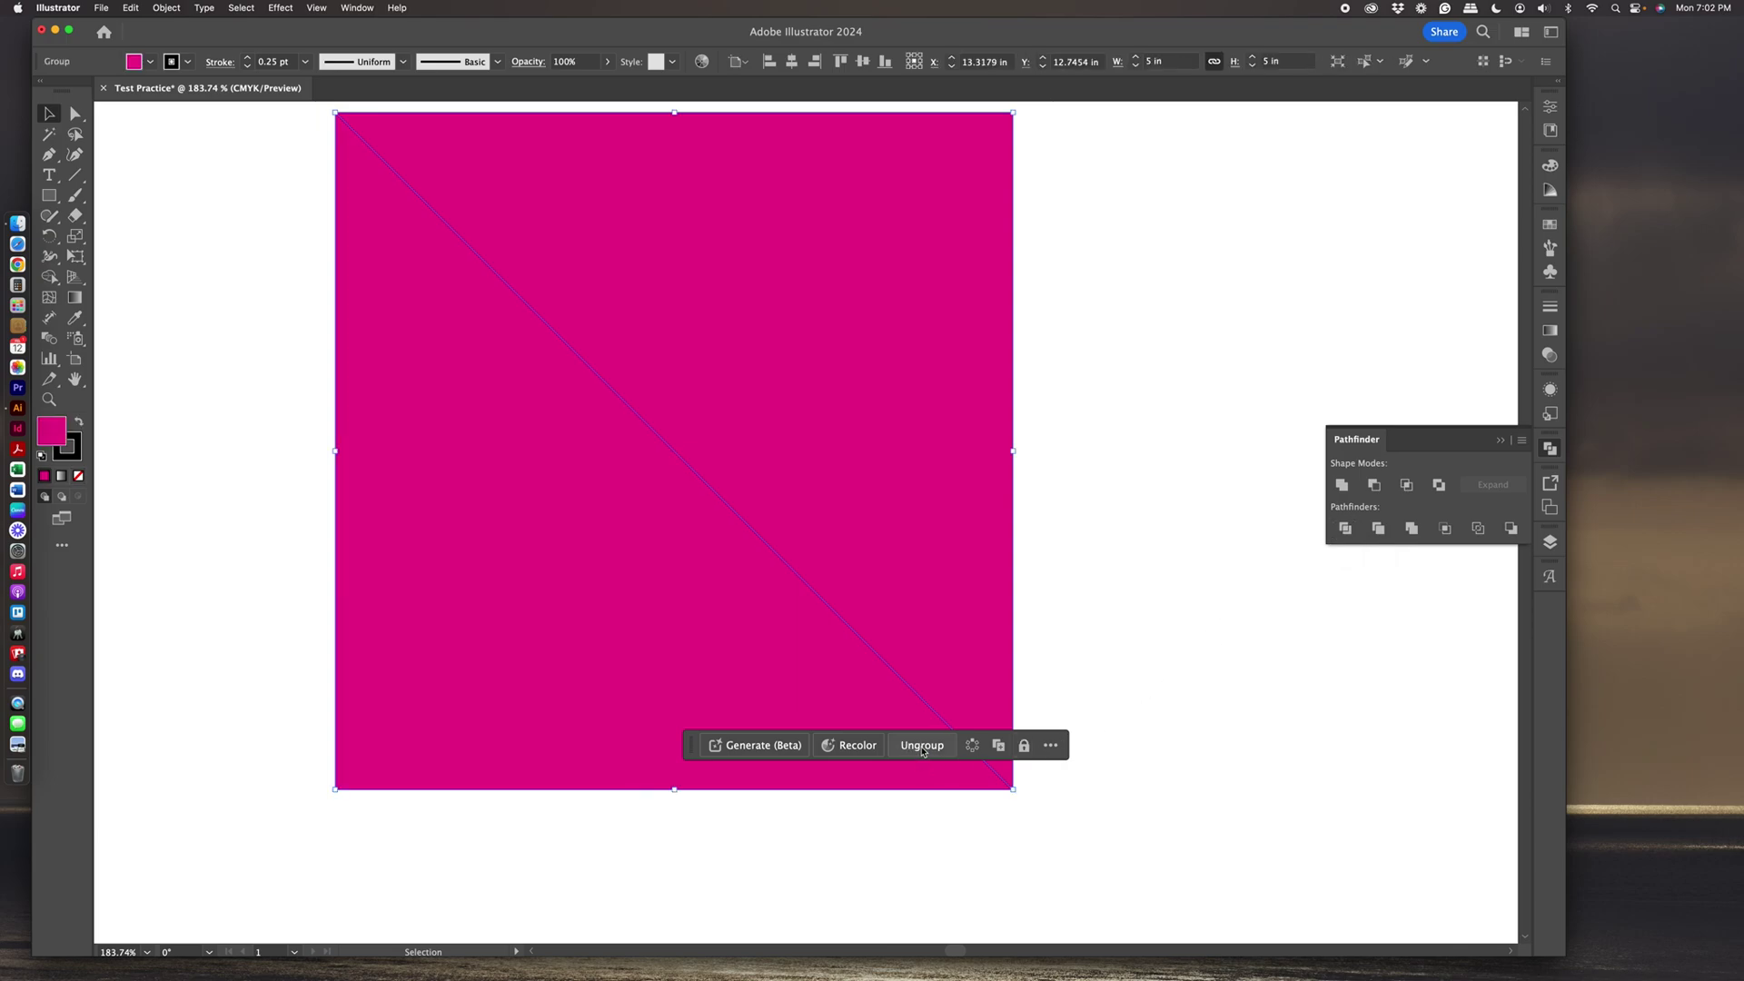
# Ungroup the divided square and move its two triangular halves apart, leaving a diagonal gap.
pyautogui.click(921, 744)
pyautogui.moveTo(947, 494)
pyautogui.mouseDown()
pyautogui.moveTo(967, 483)
pyautogui.moveTo(938, 537)
pyautogui.moveTo(959, 511)
pyautogui.mouseUp()
pyautogui.click(1093, 510)
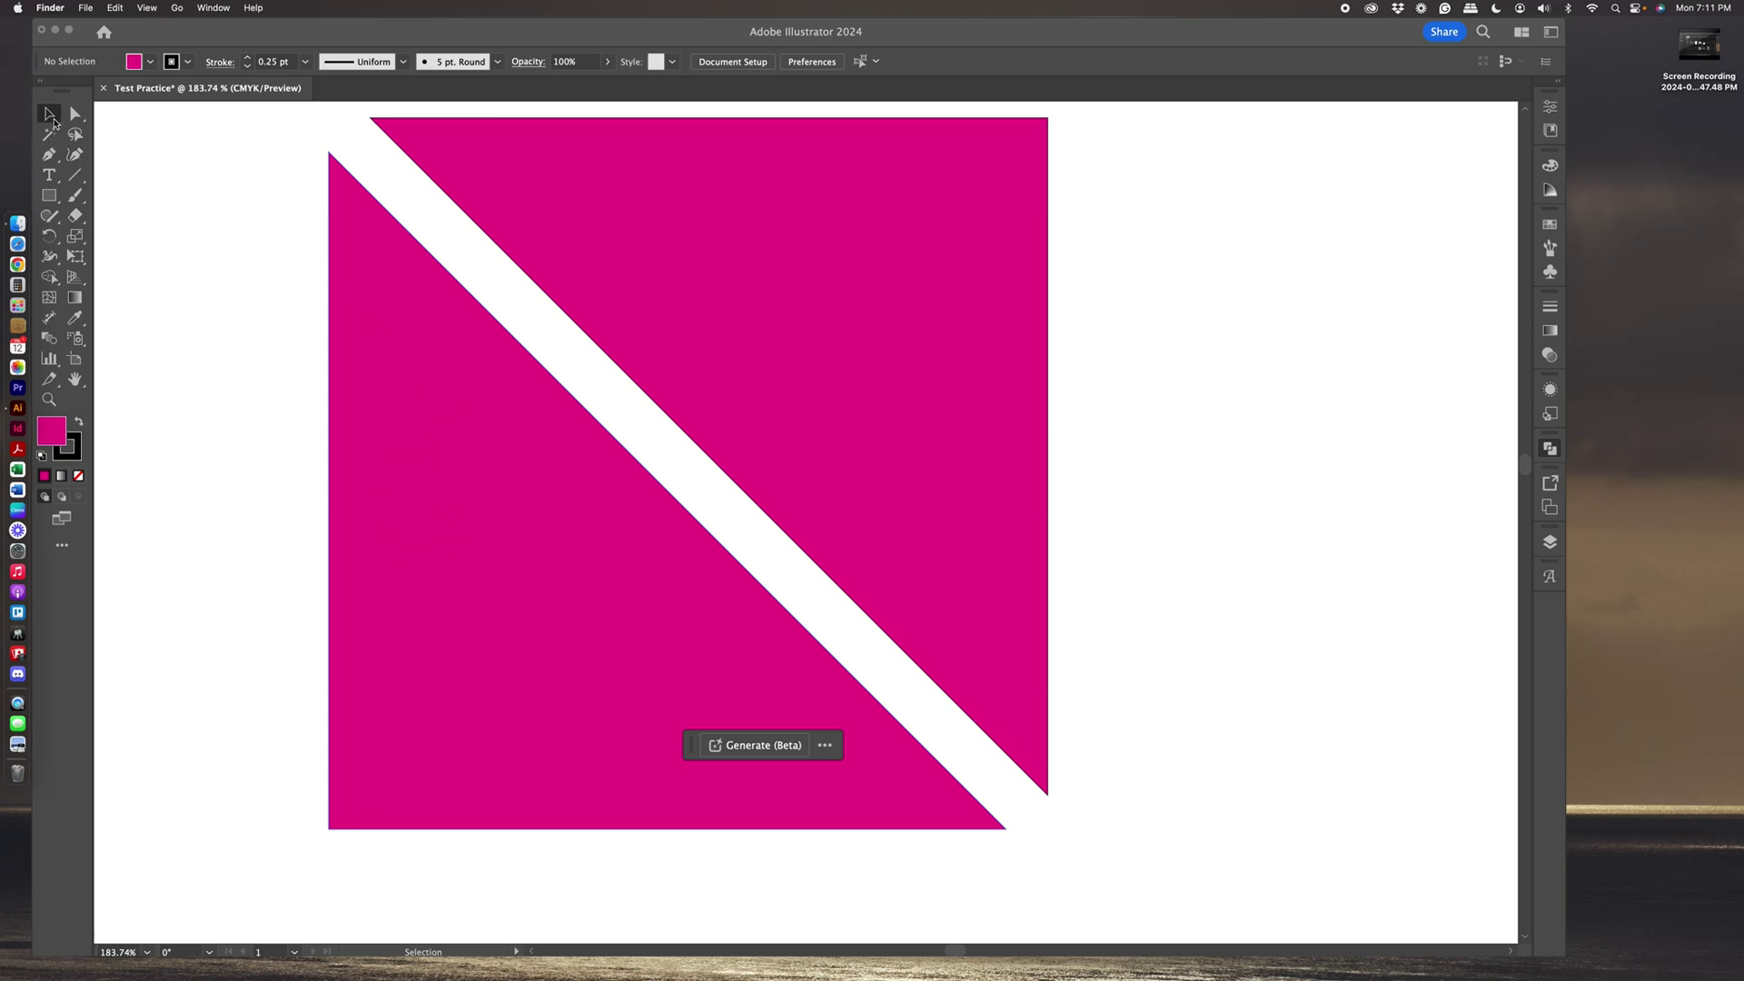
# Select both magenta triangles and delete them from the artboard.
pyautogui.click(235, 204)
pyautogui.click(1076, 456)
pyautogui.moveTo(187, 253); pyautogui.dragTo(1089, 516)
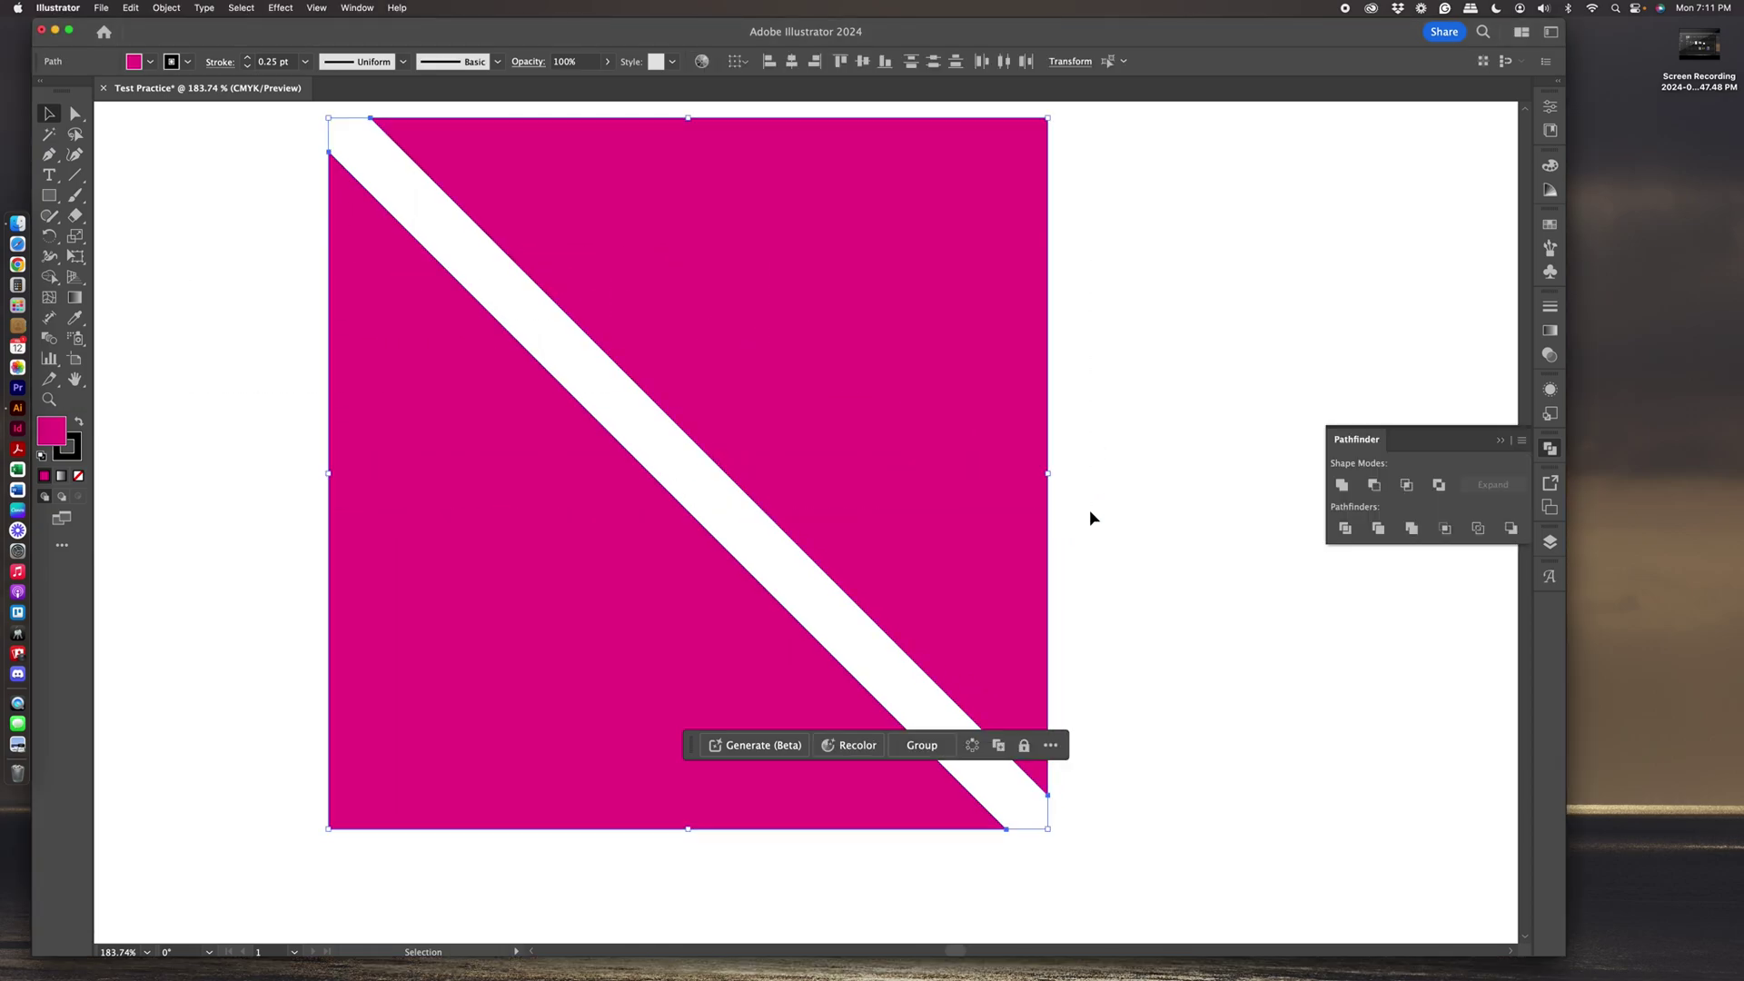
pyautogui.press('Delete')
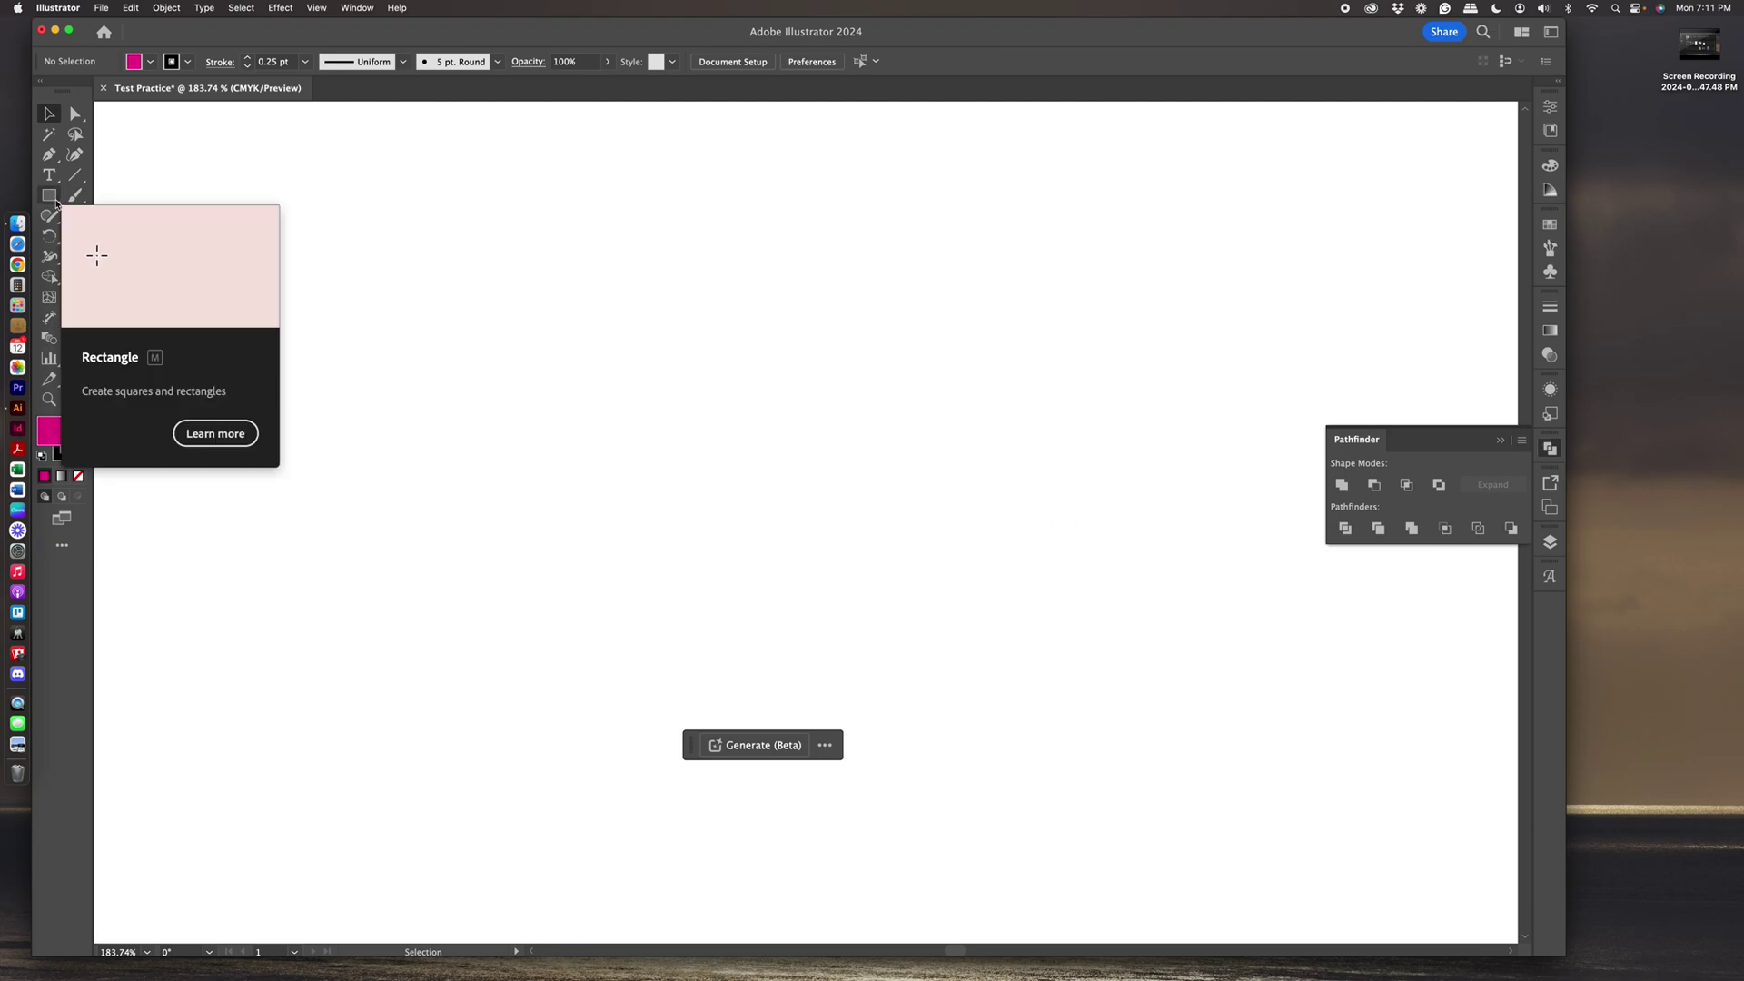
# Draw a magenta square with equal sides of about 4 in using the Rectangle tool.
pyautogui.click(52, 197)
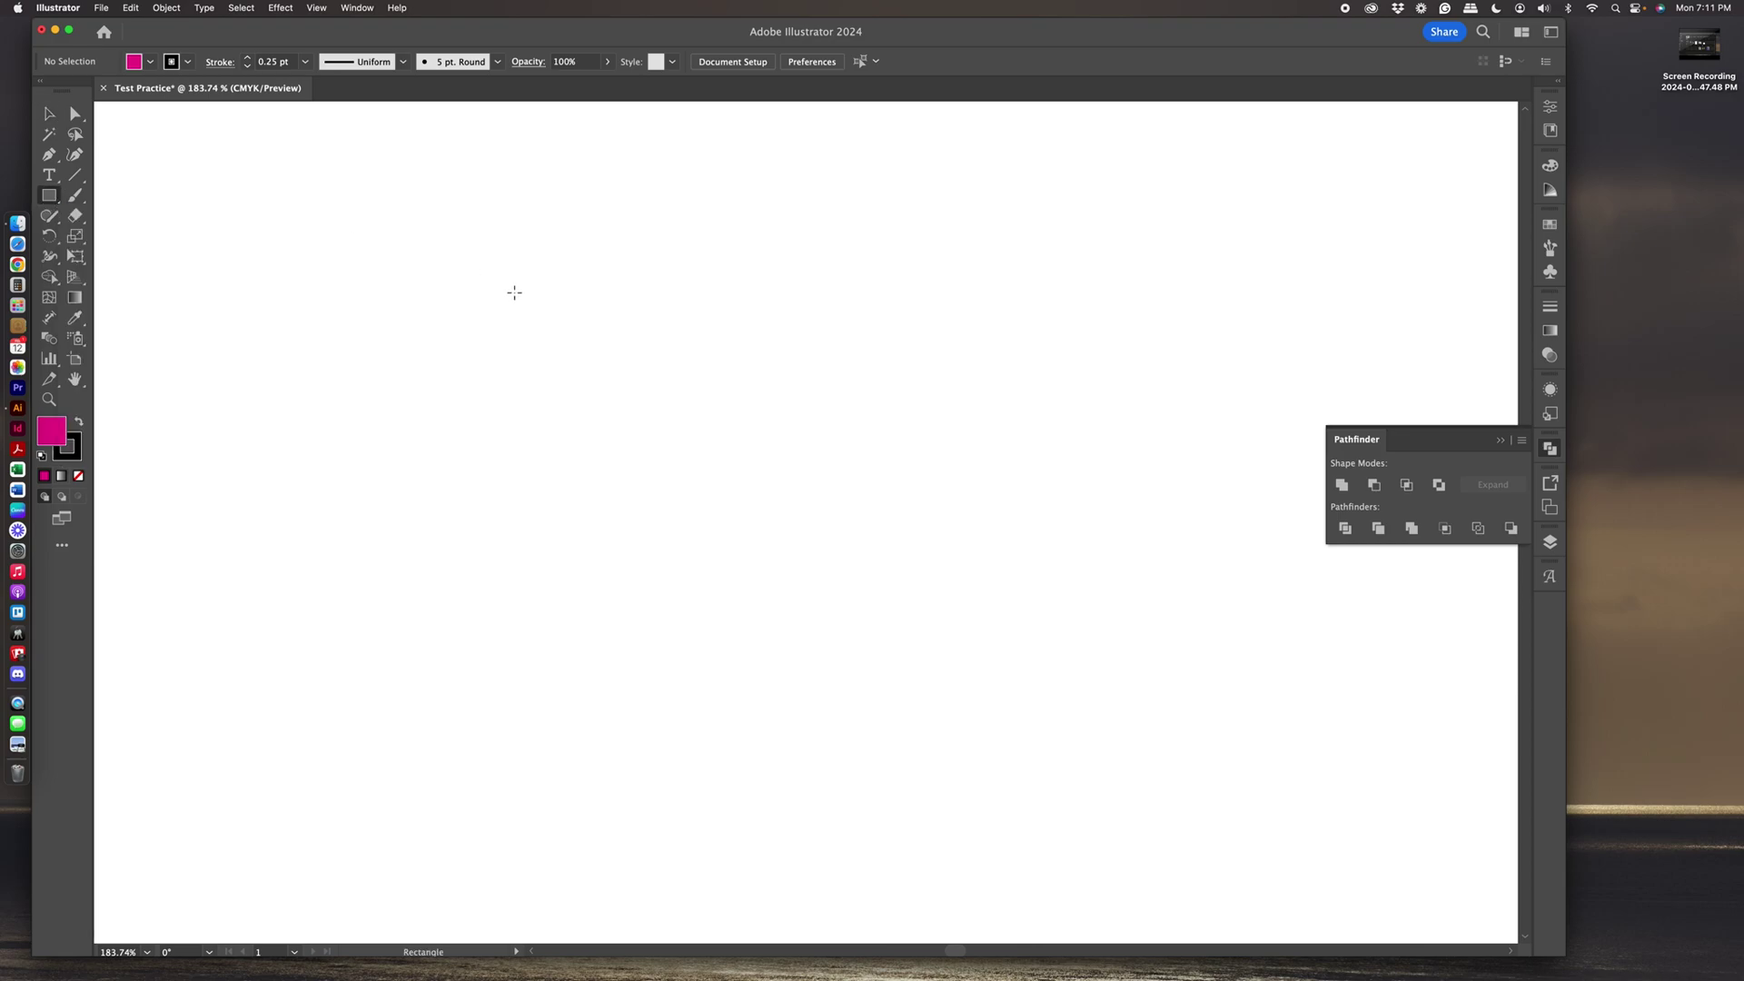
pyautogui.moveTo(407, 228); pyautogui.dragTo(601, 476)
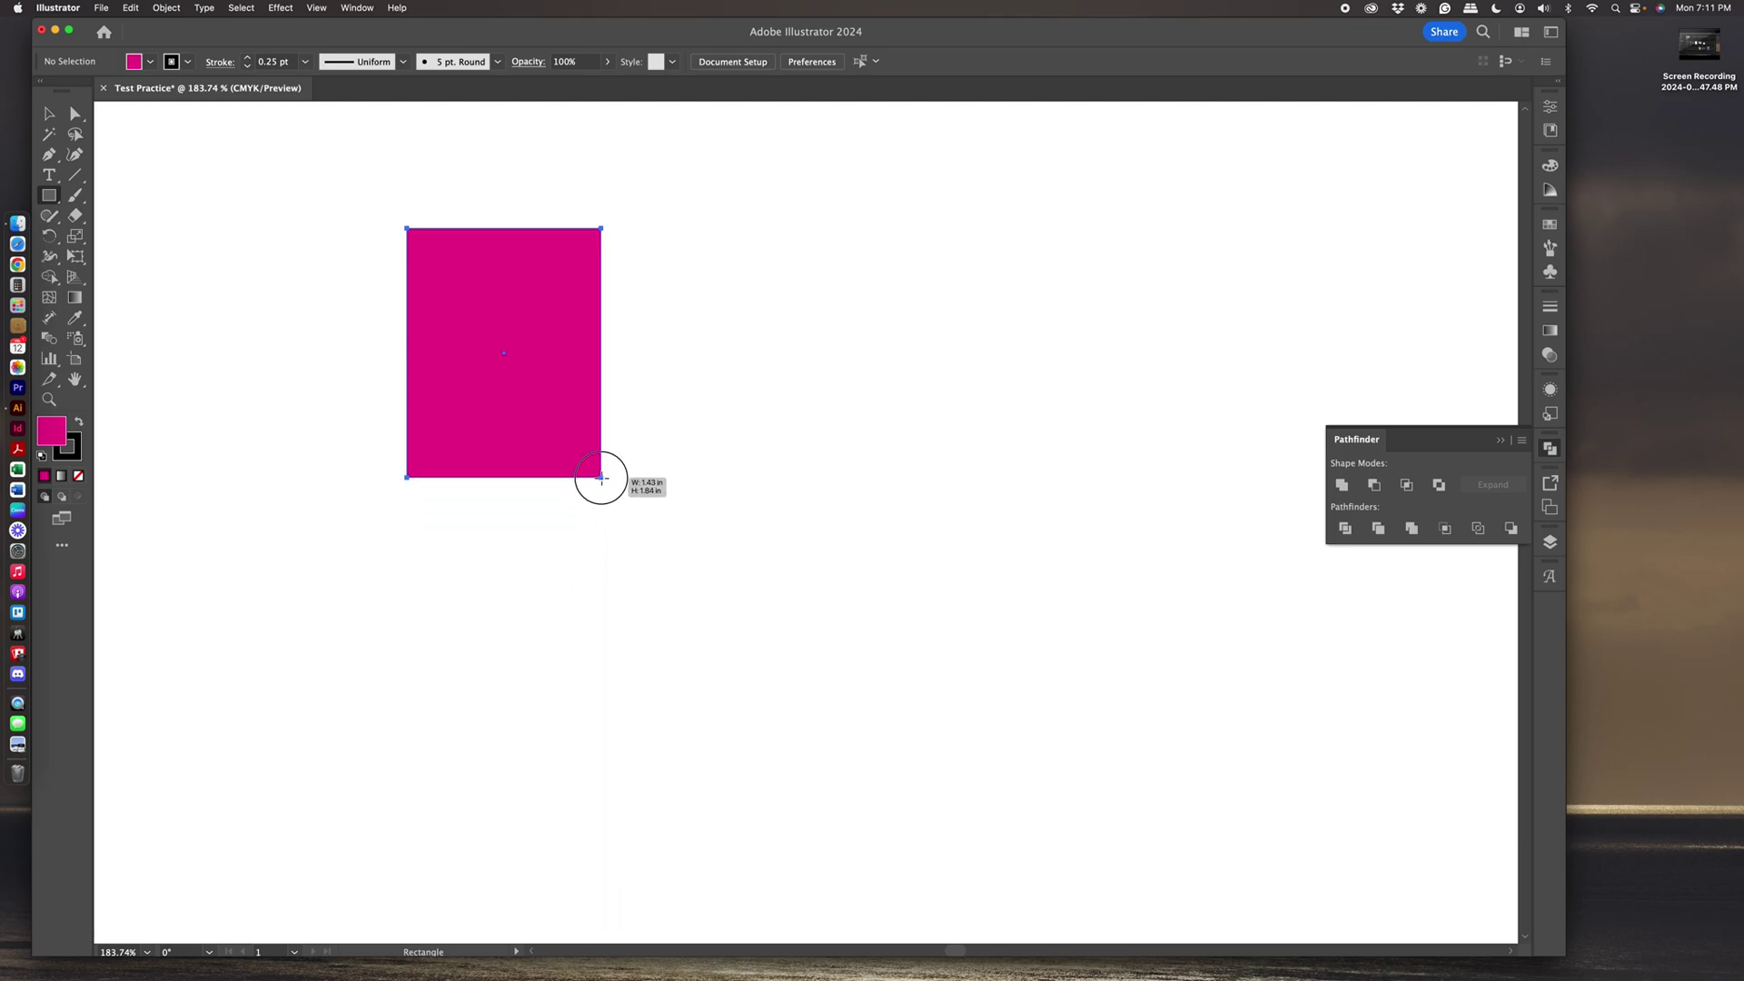
pyautogui.moveTo(600, 476)
pyautogui.mouseDown()
pyautogui.moveTo(638, 533)
pyautogui.moveTo(672, 513)
pyautogui.moveTo(669, 547)
pyautogui.moveTo(621, 520)
pyautogui.moveTo(643, 464)
pyautogui.moveTo(595, 491)
pyautogui.moveTo(613, 506)
pyautogui.mouseUp()
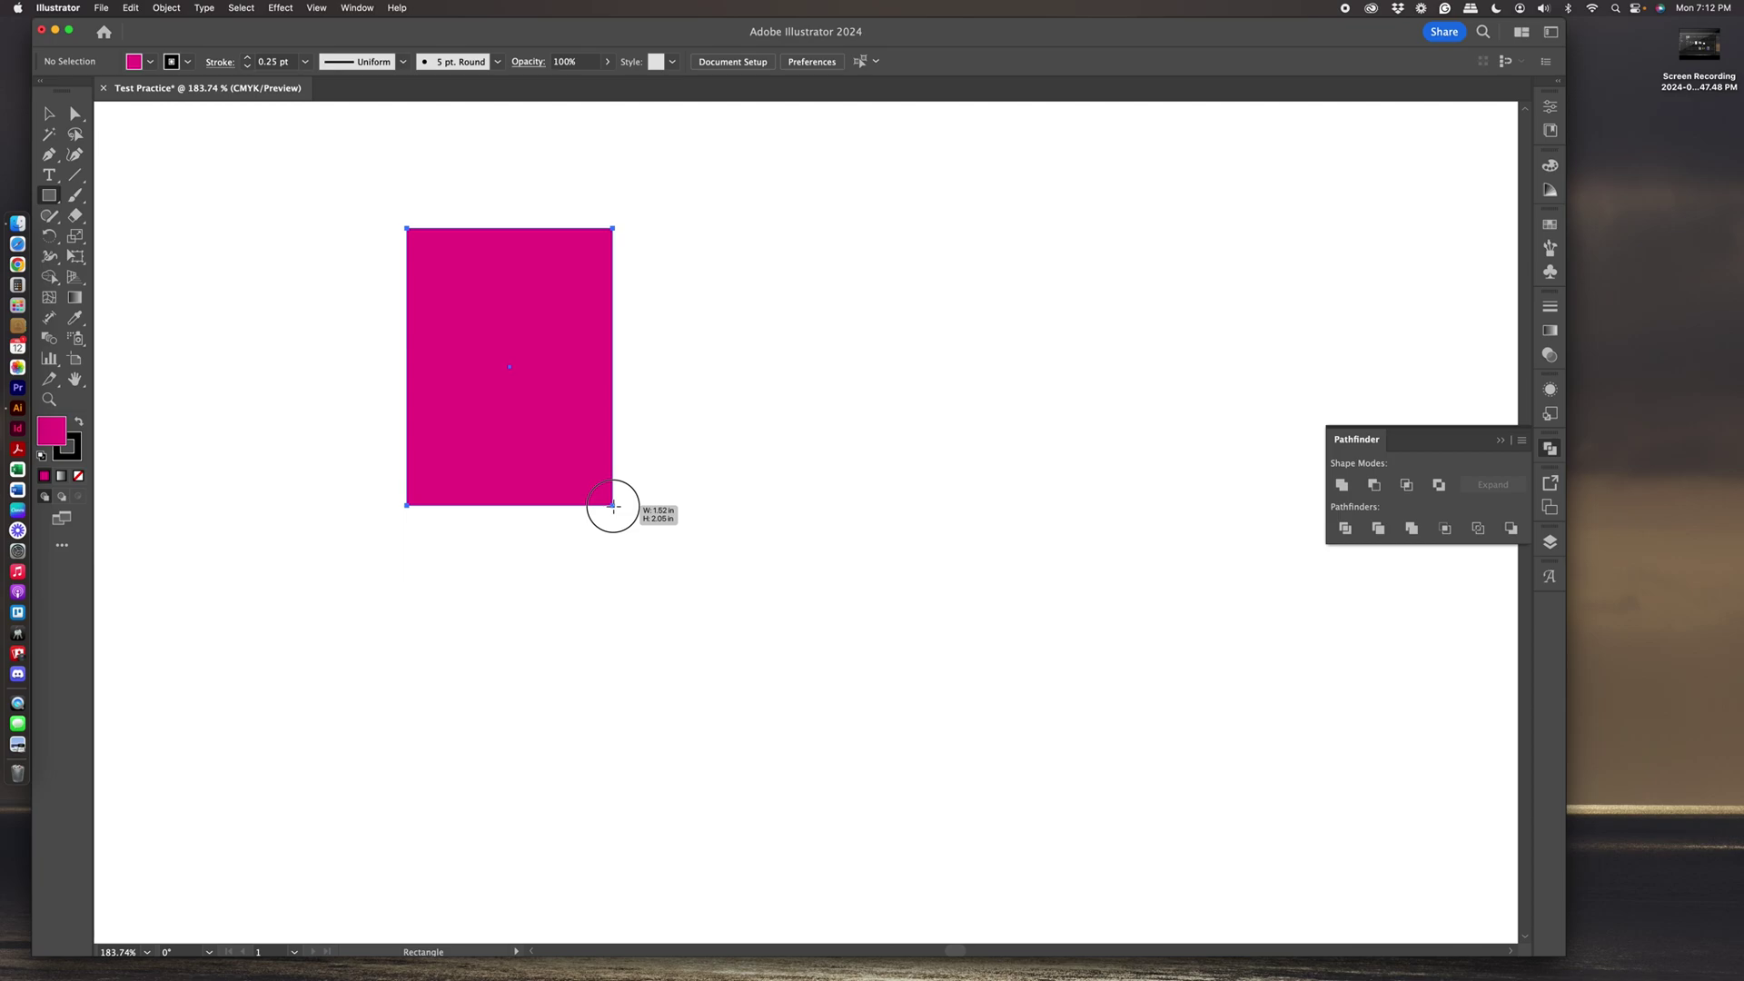
pyautogui.moveTo(613, 506)
pyautogui.mouseDown()
pyautogui.moveTo(634, 466)
pyautogui.moveTo(735, 564)
pyautogui.moveTo(506, 328)
pyautogui.moveTo(638, 463)
pyautogui.moveTo(588, 411)
pyautogui.moveTo(543, 454)
pyautogui.moveTo(674, 499)
pyautogui.moveTo(567, 334)
pyautogui.moveTo(750, 505)
pyautogui.moveTo(710, 436)
pyautogui.moveTo(638, 390)
pyautogui.moveTo(662, 396)
pyautogui.moveTo(639, 397)
pyautogui.moveTo(620, 434)
pyautogui.moveTo(944, 771)
pyautogui.mouseUp()
pyautogui.press('shift')
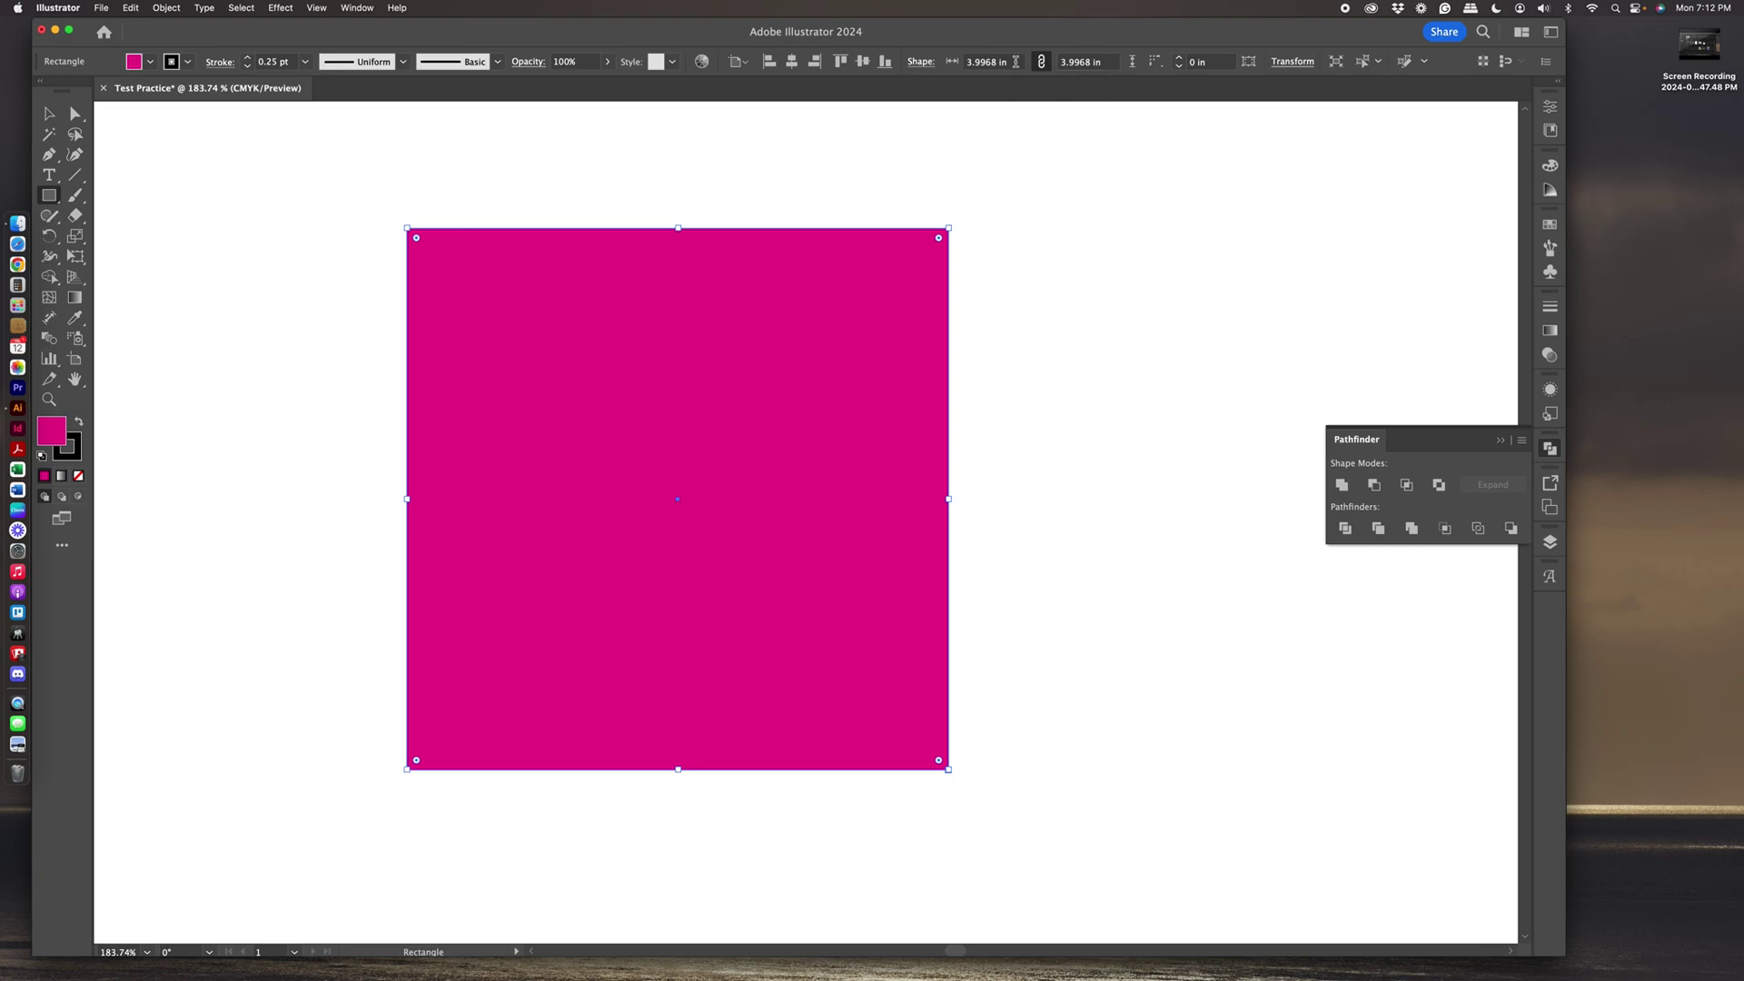
# Set the new square's linked width and height to 4 in and leave the square selected.
pyautogui.click(970, 62)
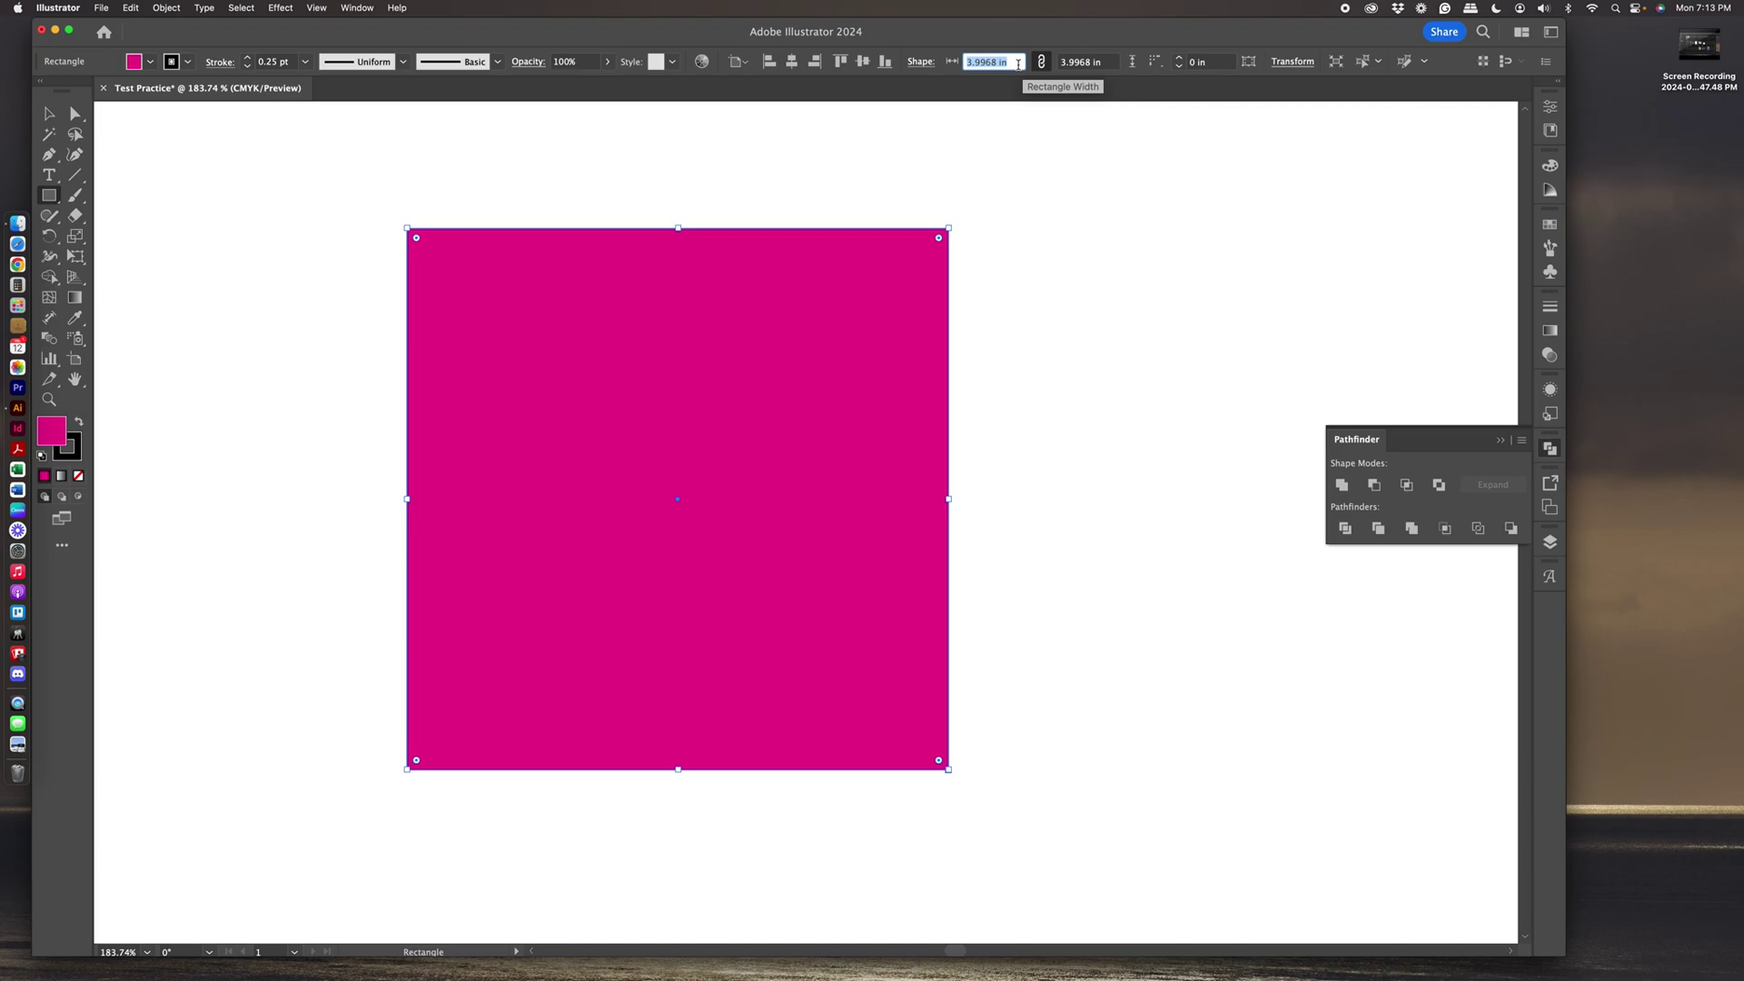
pyautogui.write('4')
pyautogui.press('Tab')
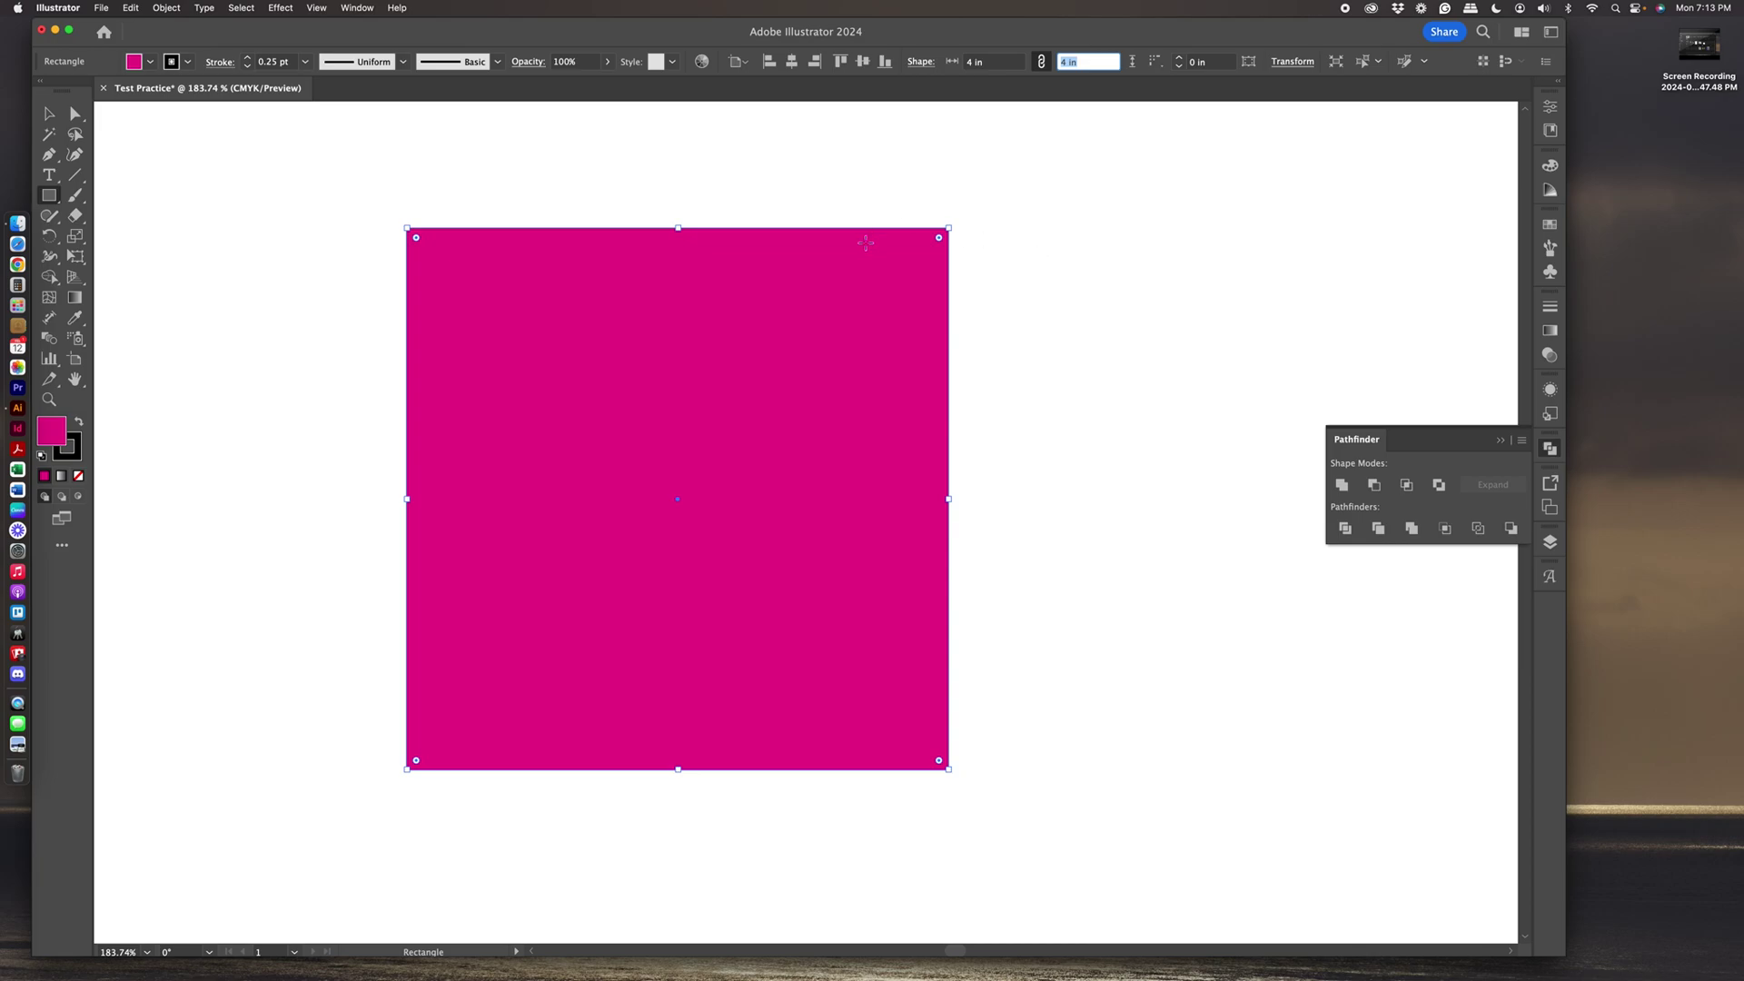
pyautogui.click(49, 113)
pyautogui.click(1089, 334)
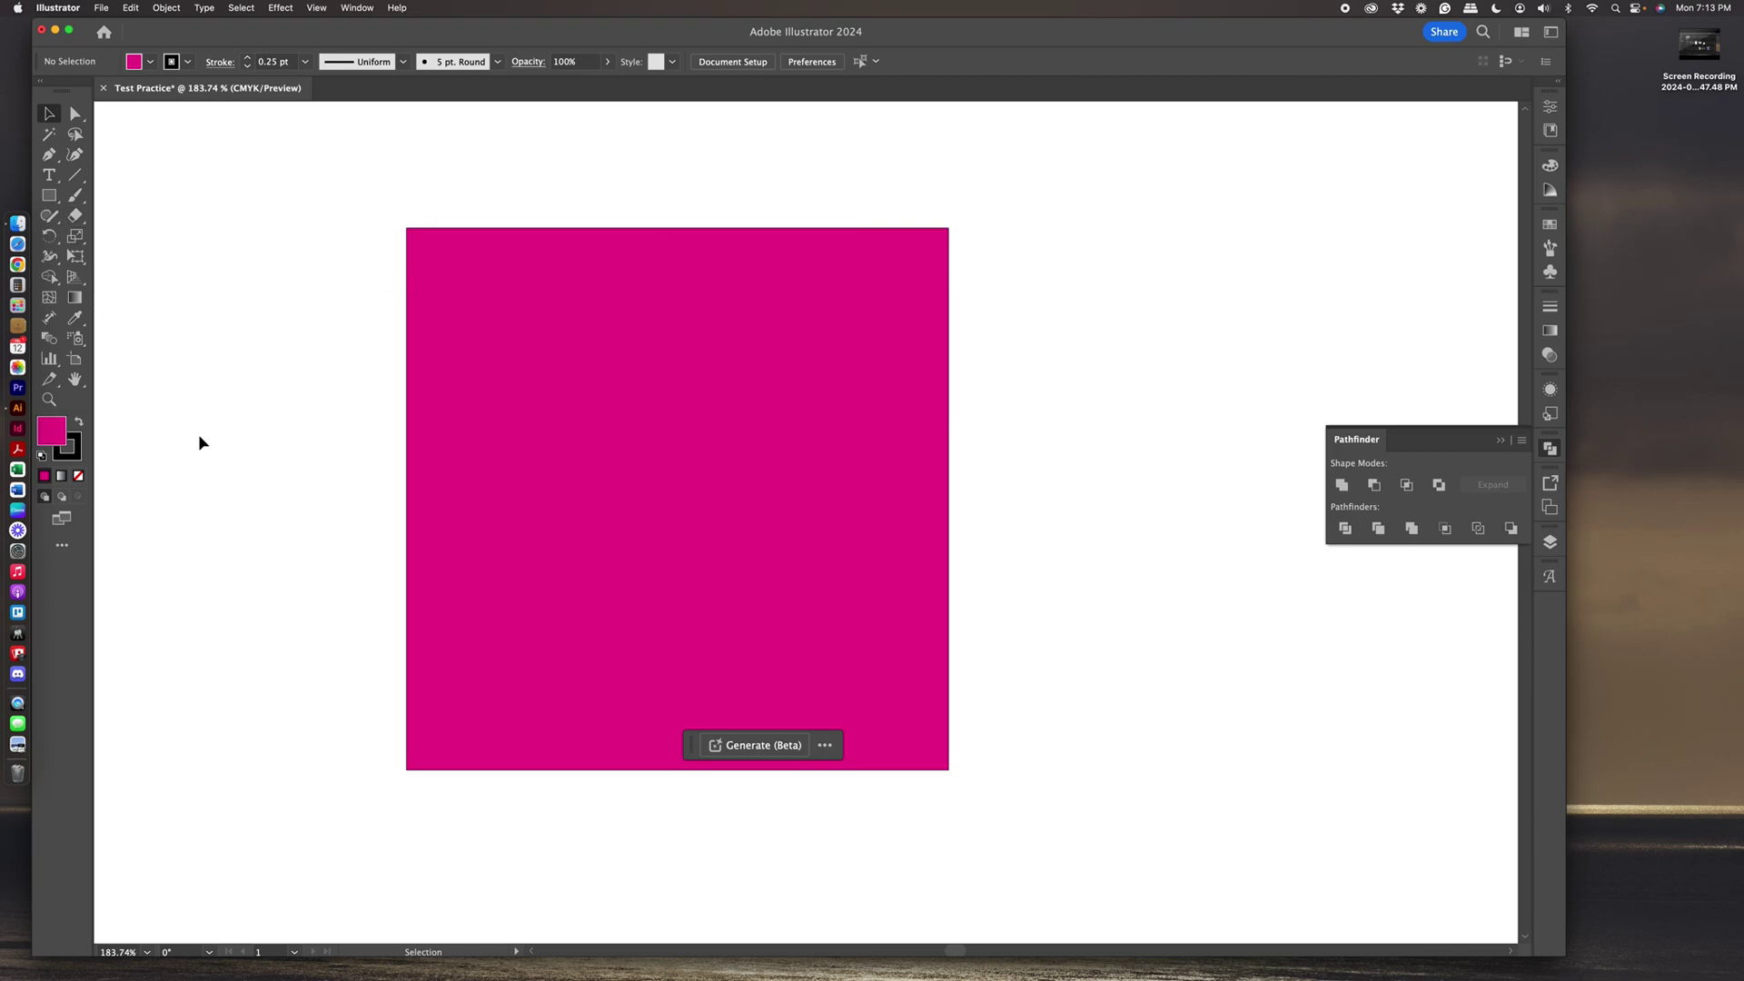
pyautogui.click(661, 381)
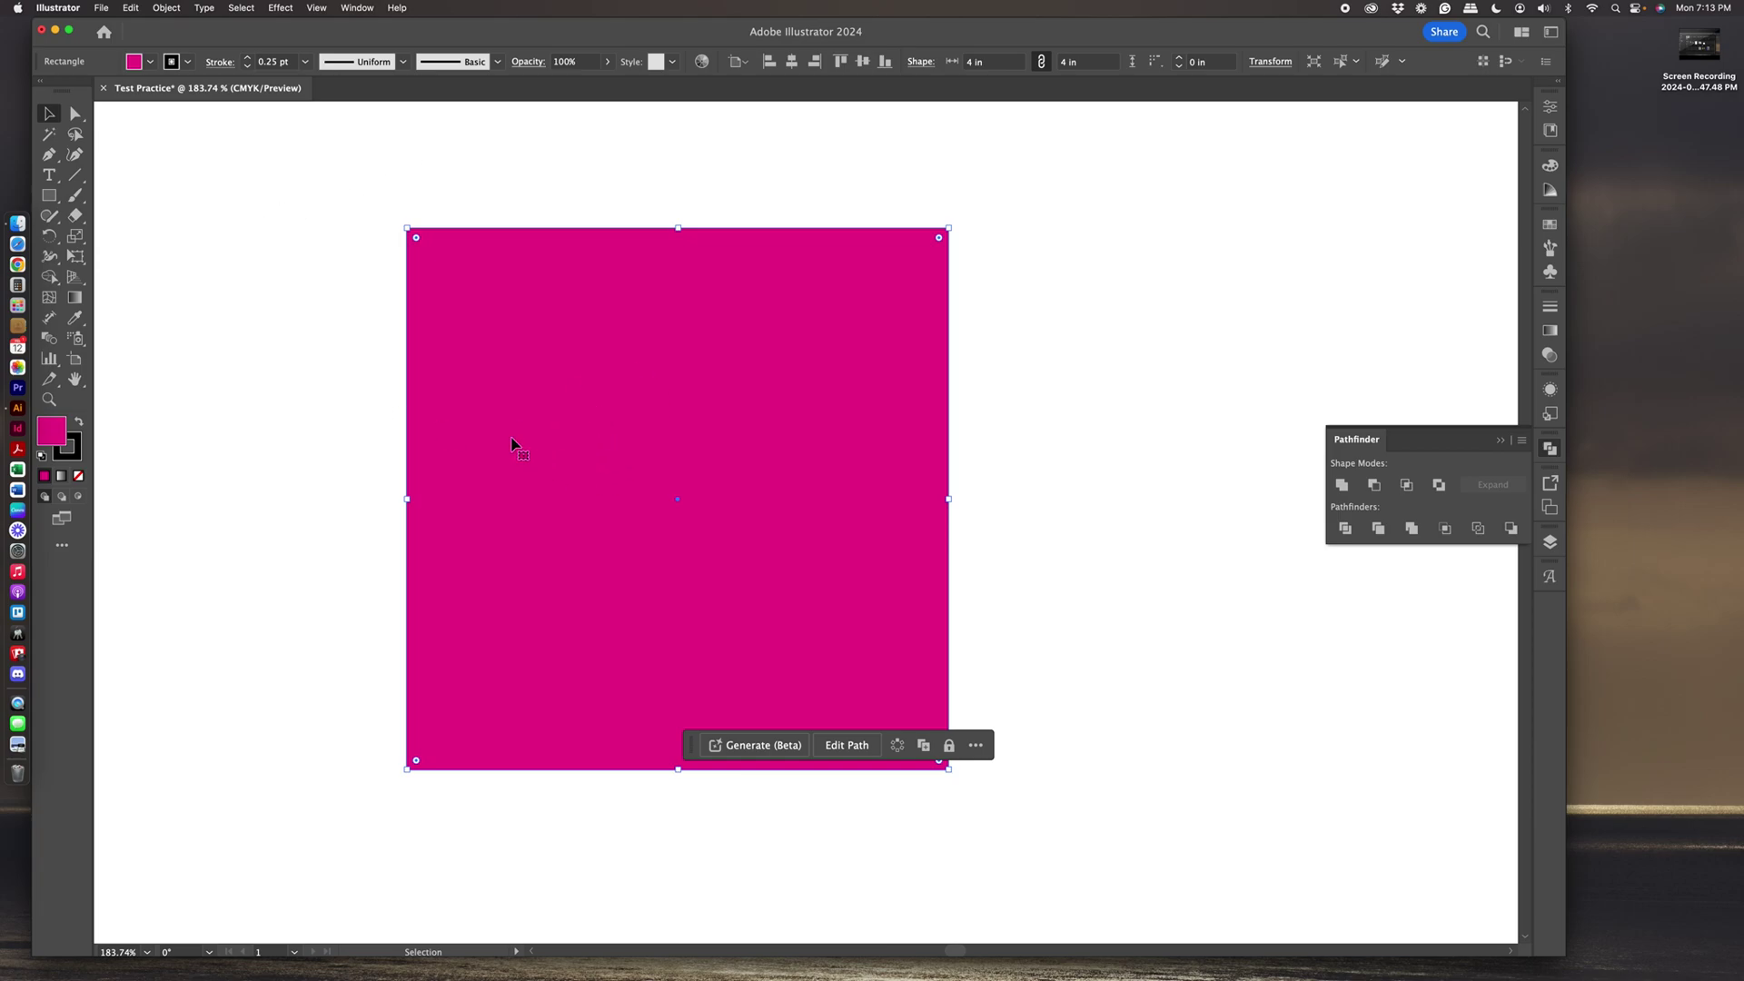
# Create a second magenta square from exact dimensions with the Rectangle tool, linking width and height at 4 in.
pyautogui.click(51, 196)
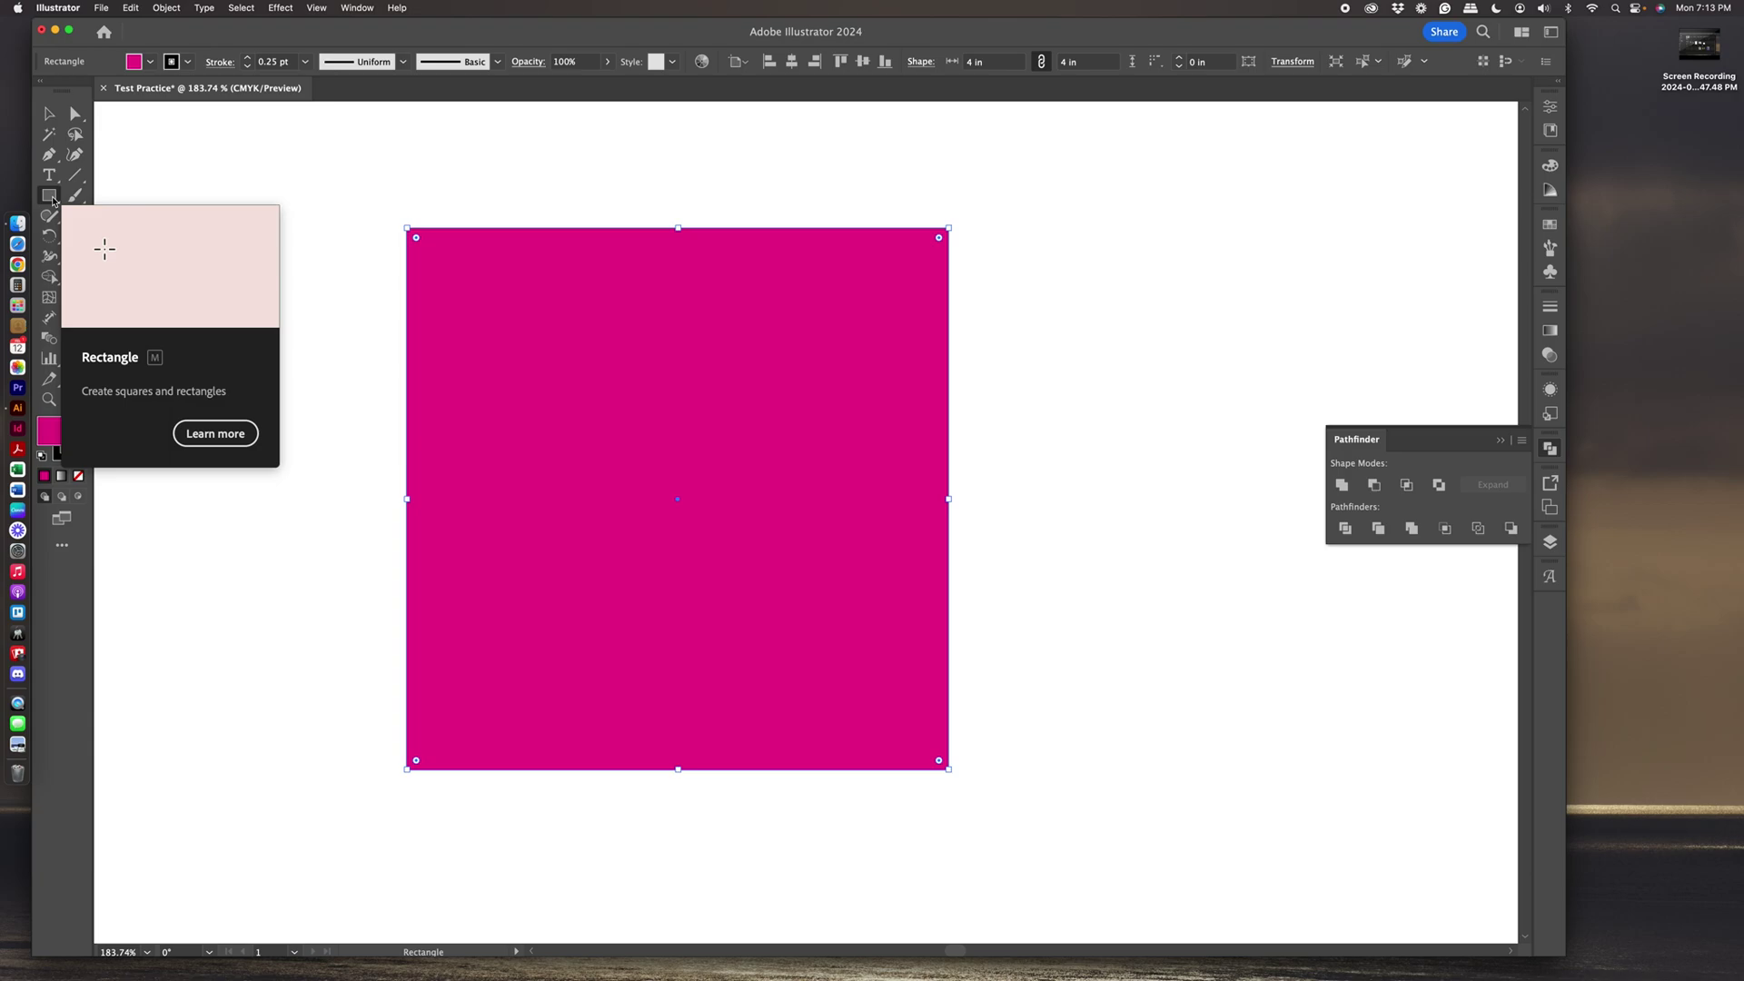
pyautogui.click(234, 213)
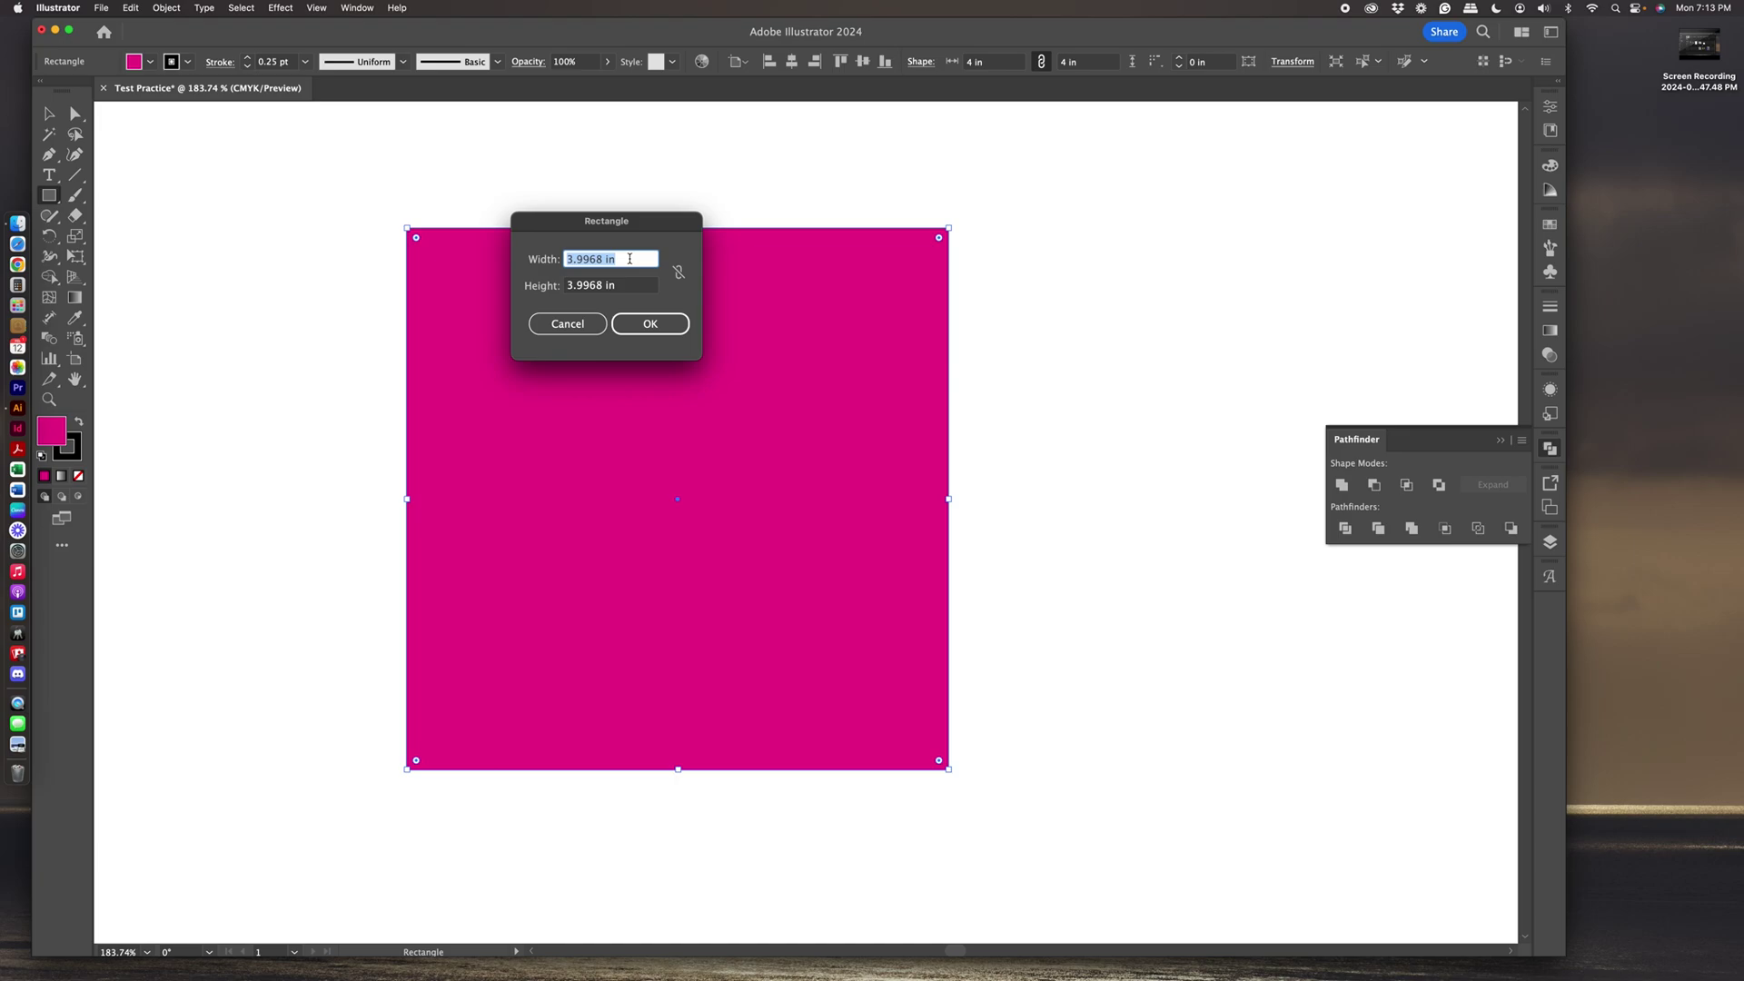
pyautogui.click(679, 273)
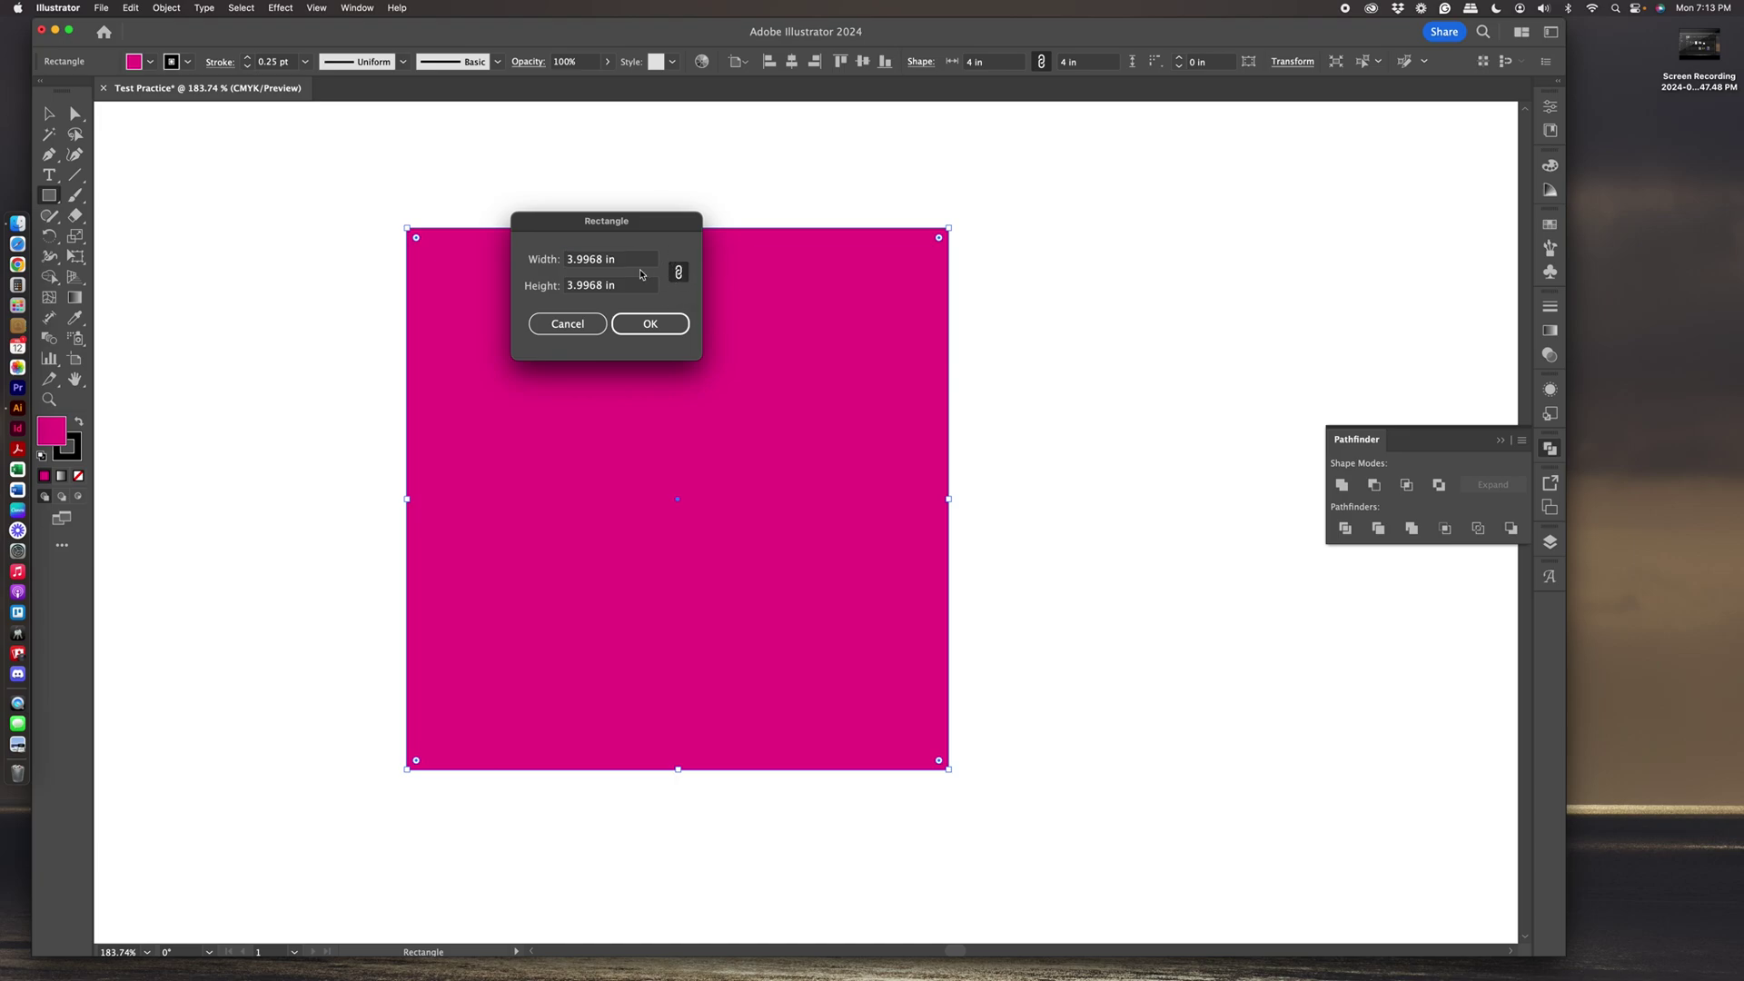
pyautogui.moveTo(618, 262); pyautogui.dragTo(523, 266)
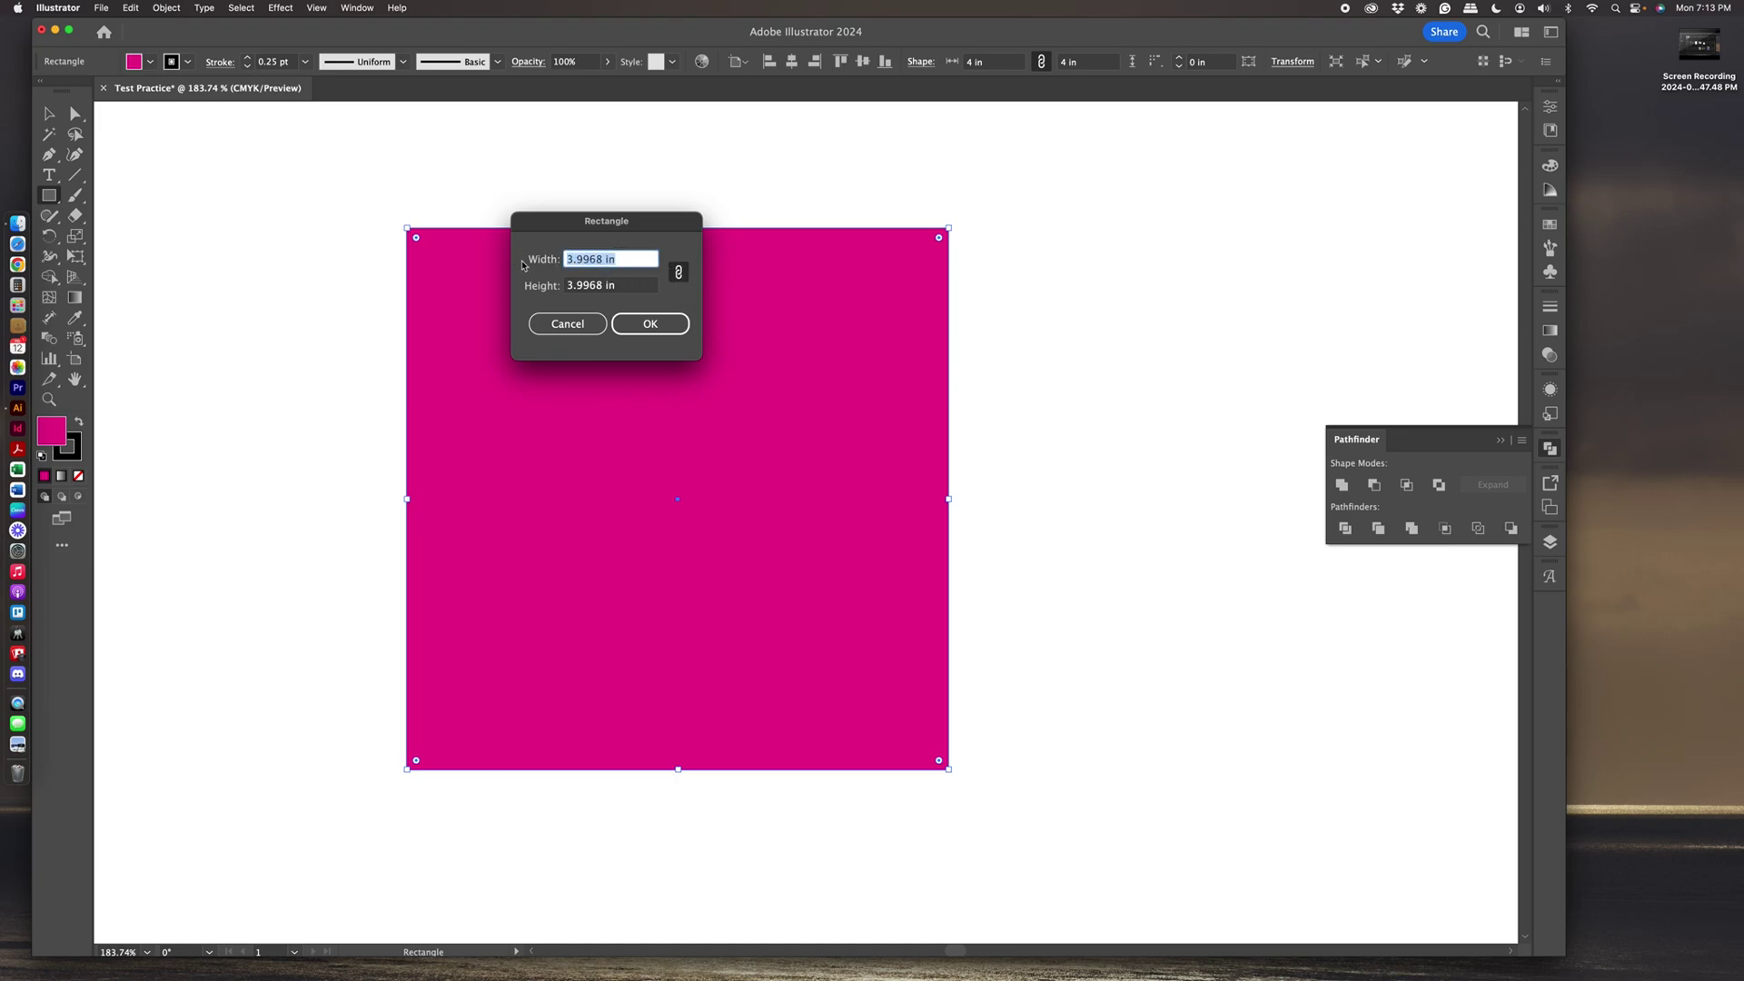
pyautogui.write('4')
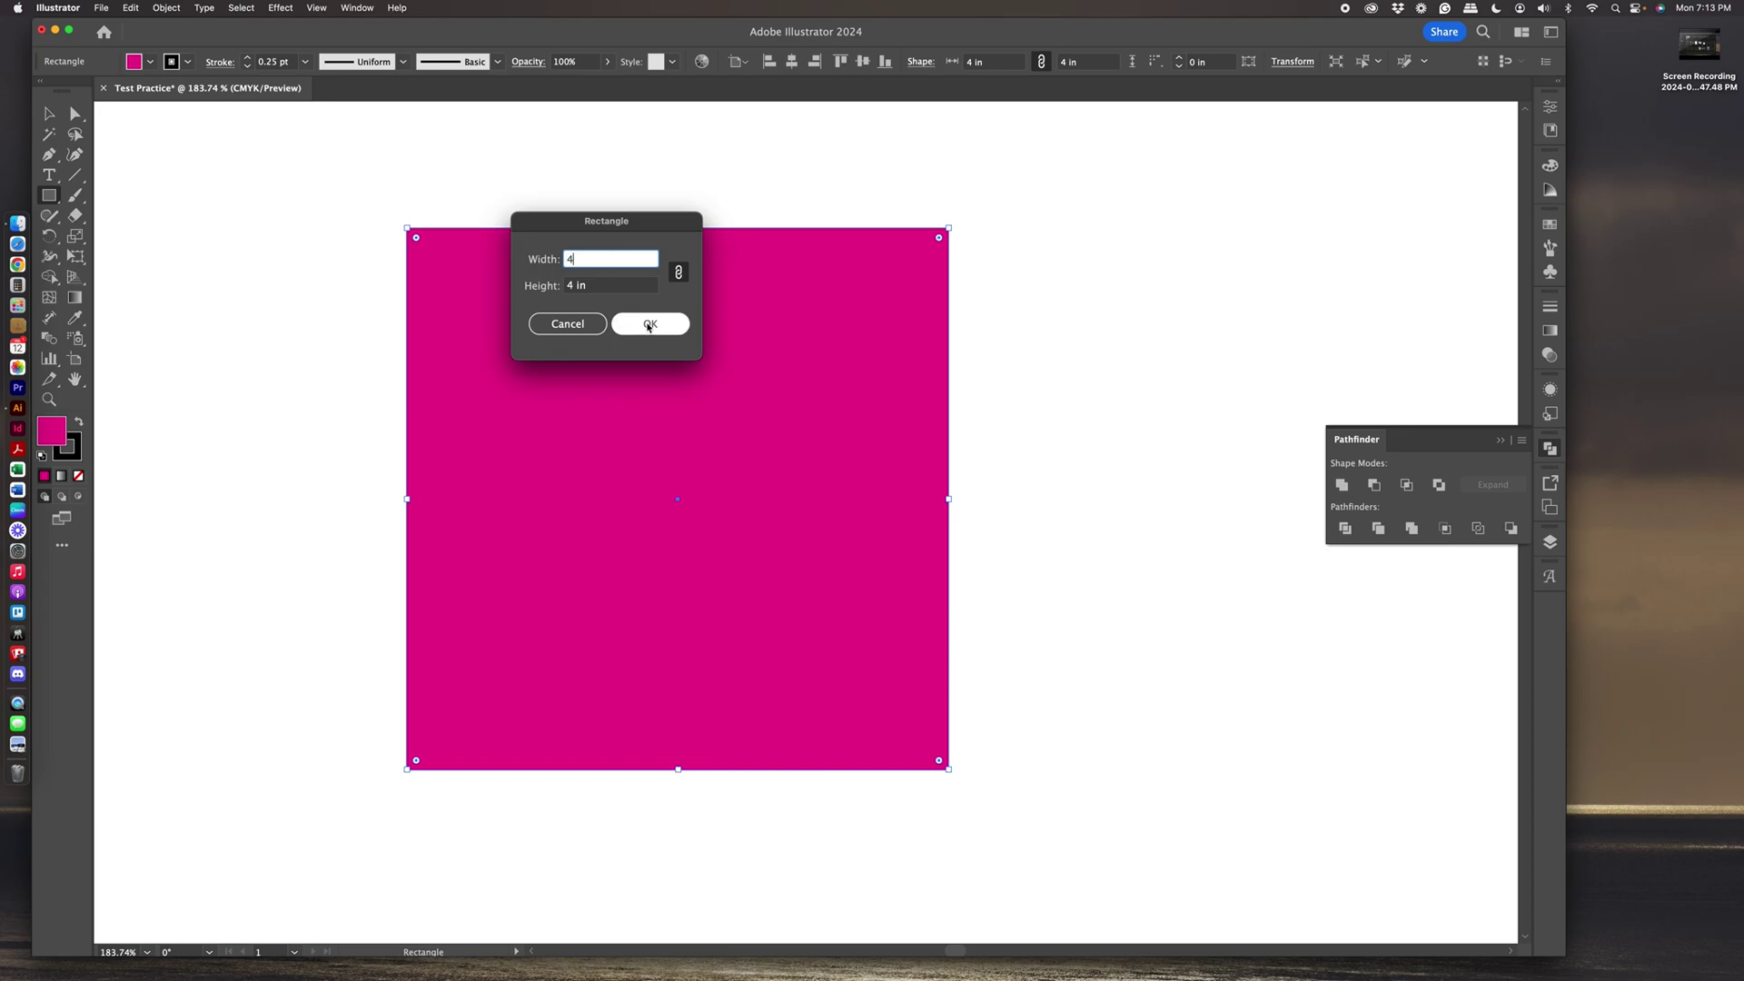
pyautogui.click(647, 324)
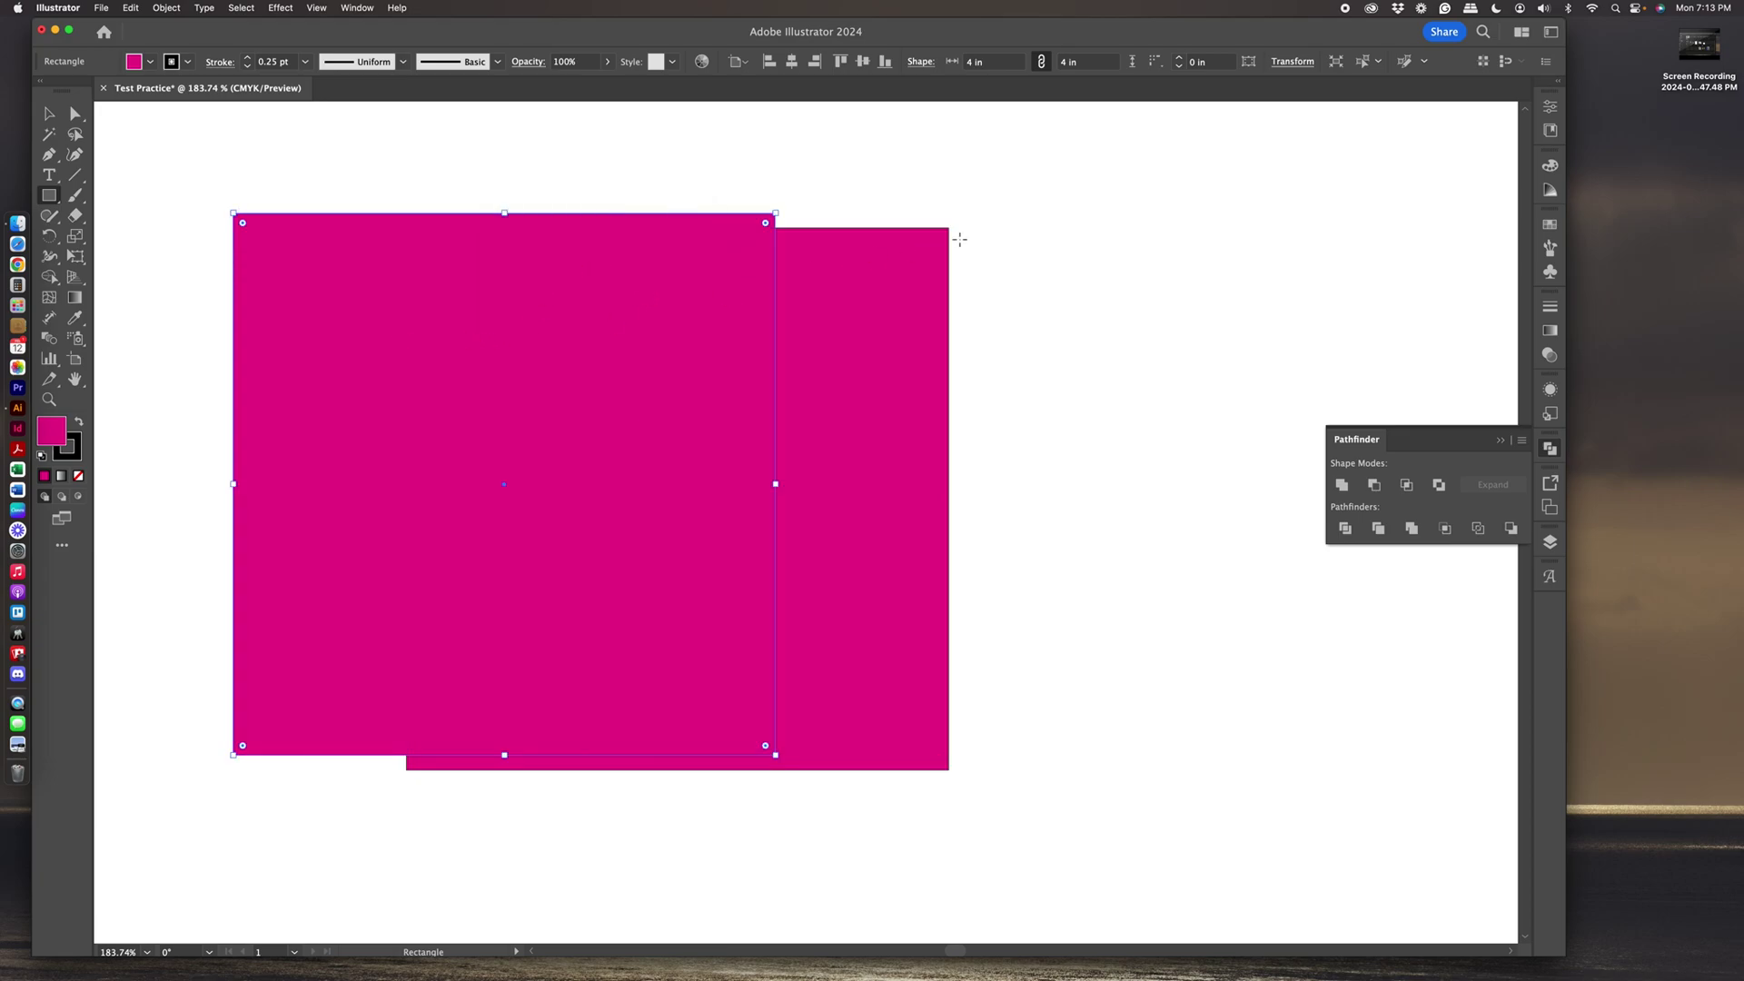
# Draw a third square of about 3.12 in overlapping the others, and delete all three squares.
pyautogui.moveTo(849, 172); pyautogui.dragTo(1135, 595)
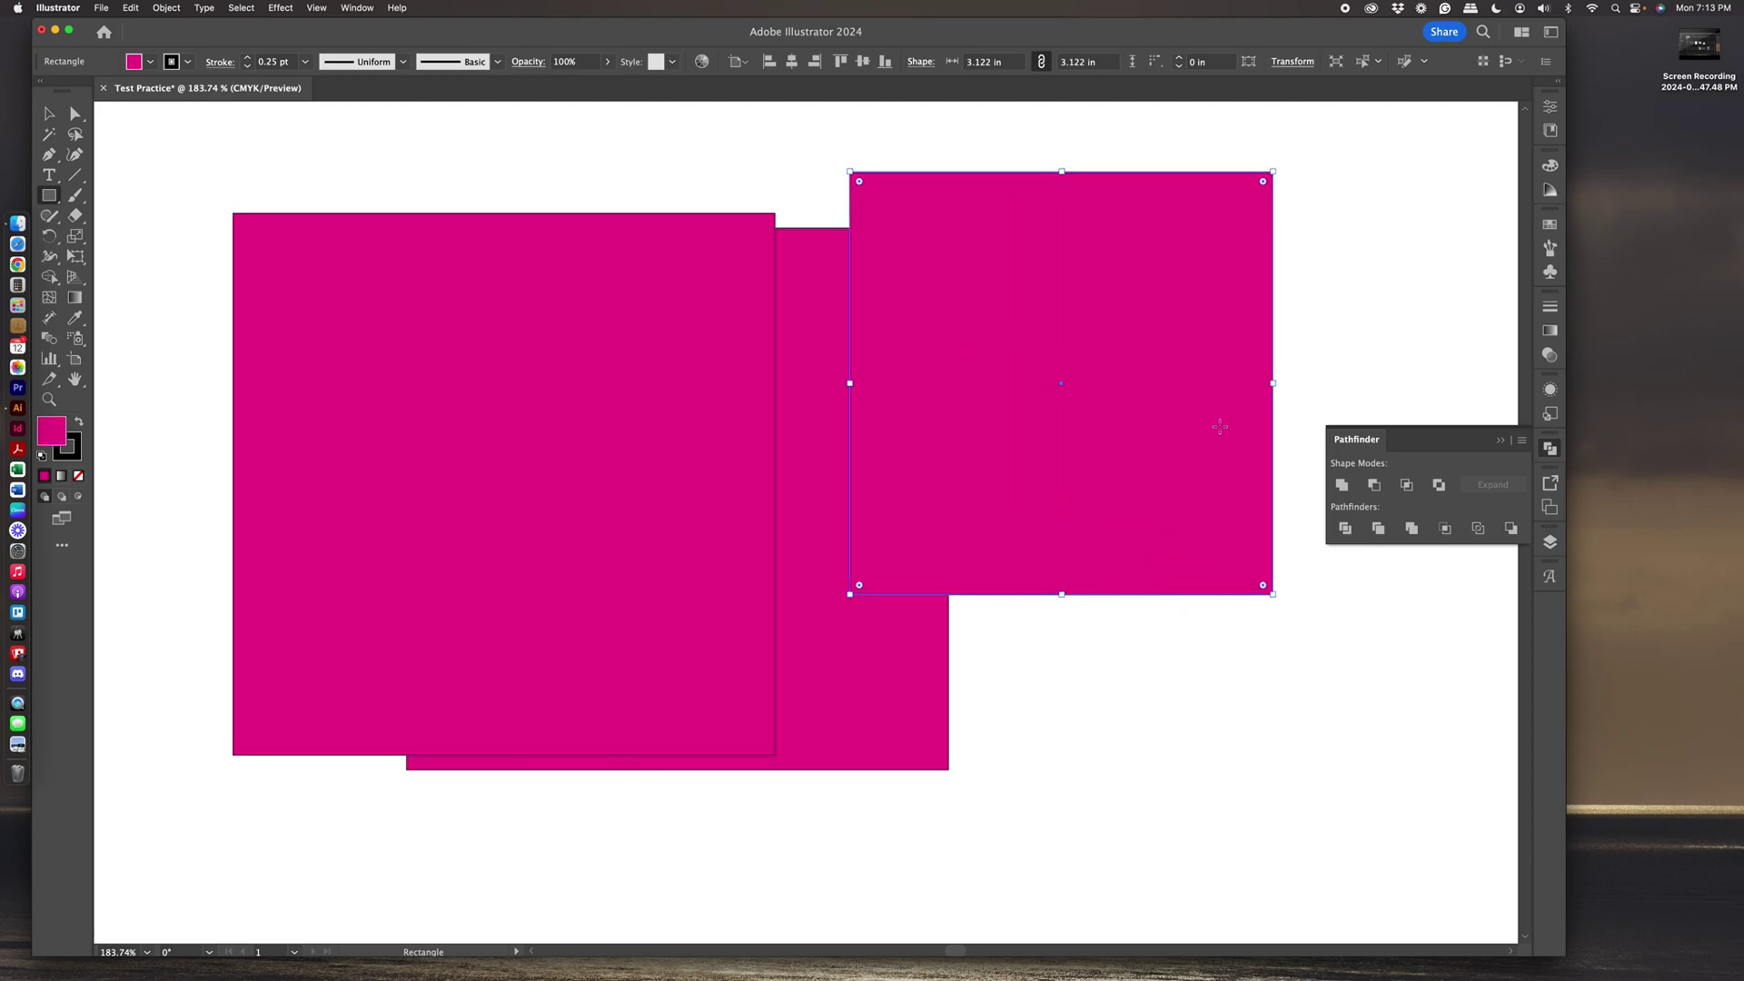
pyautogui.click(49, 116)
pyautogui.moveTo(187, 160); pyautogui.dragTo(1201, 507)
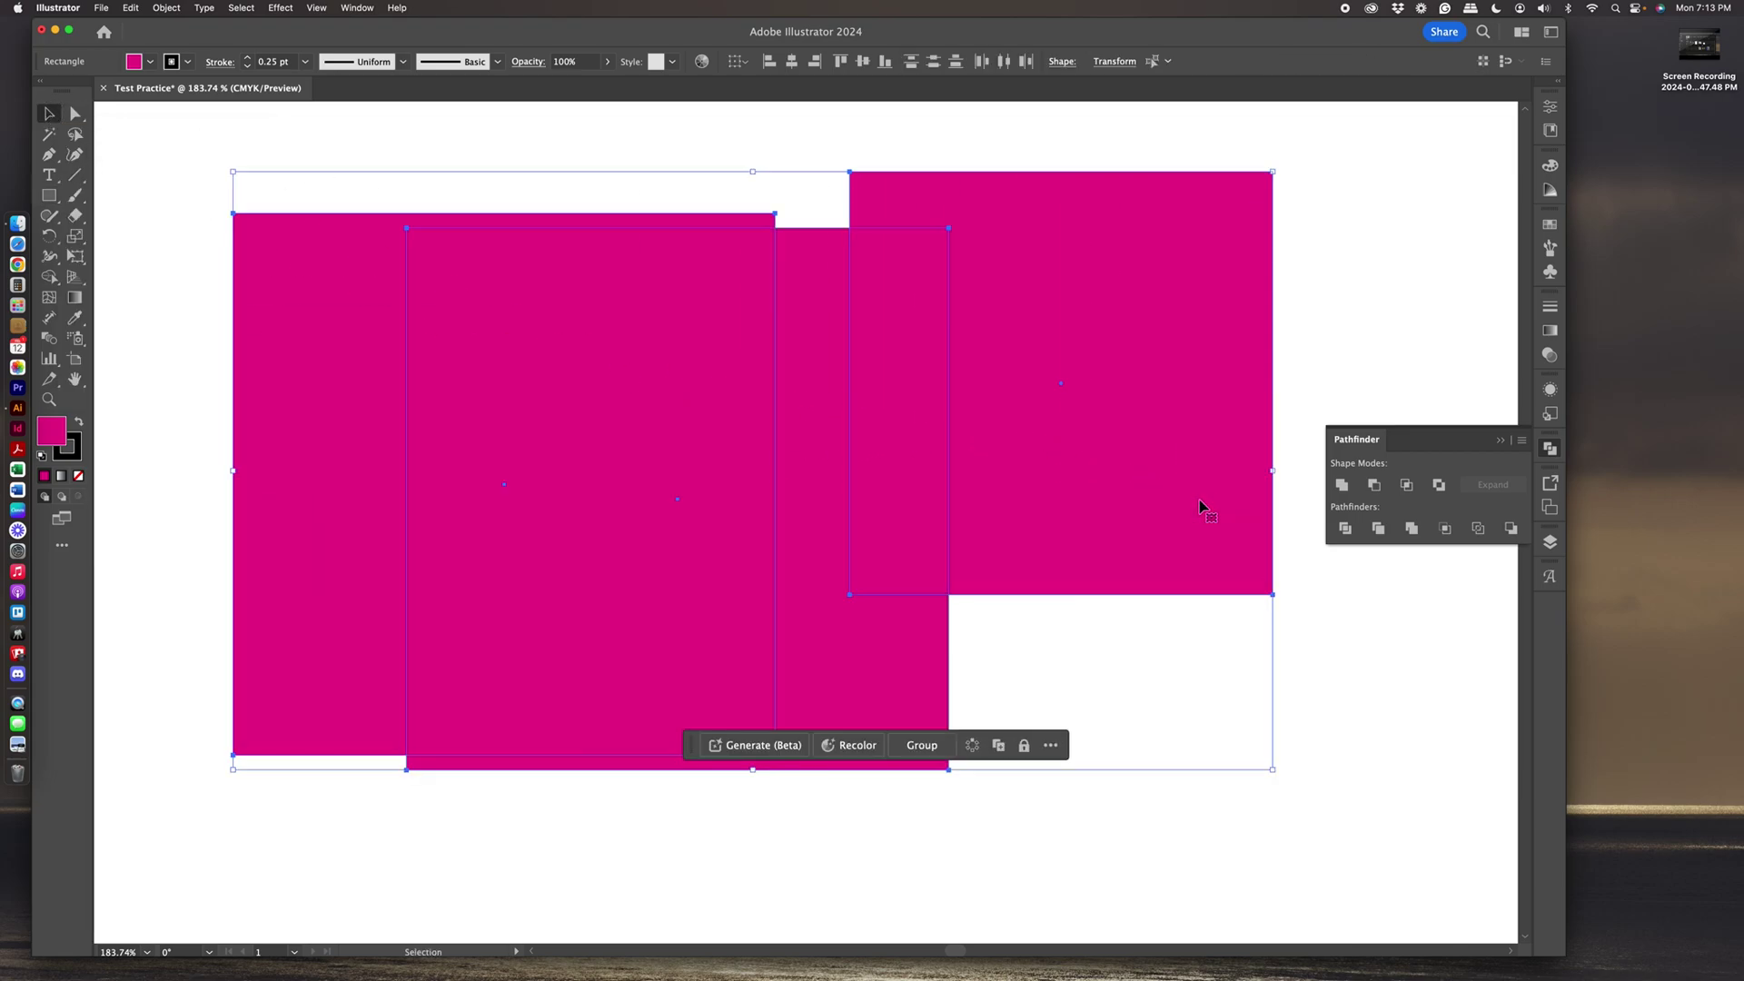
pyautogui.press('Delete')
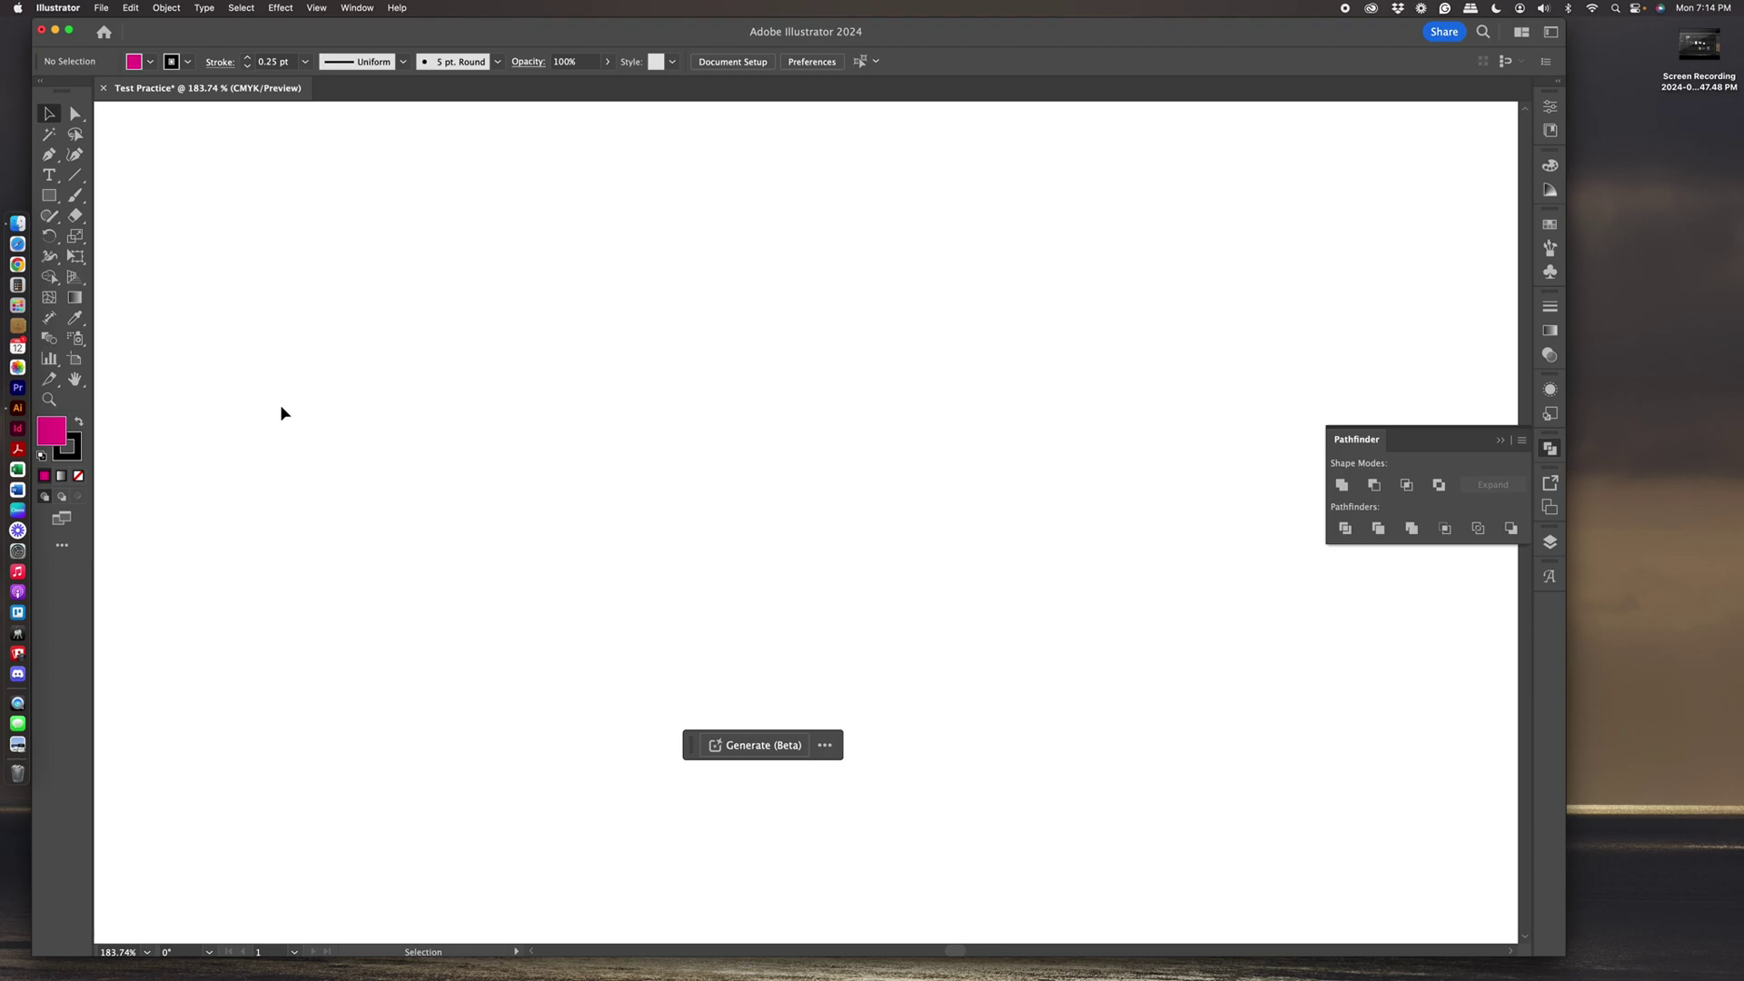
# Create an ellipse 2 in wide and 1.3889 in high from exact dimensions using the Ellipse tool.
pyautogui.click(52, 200)
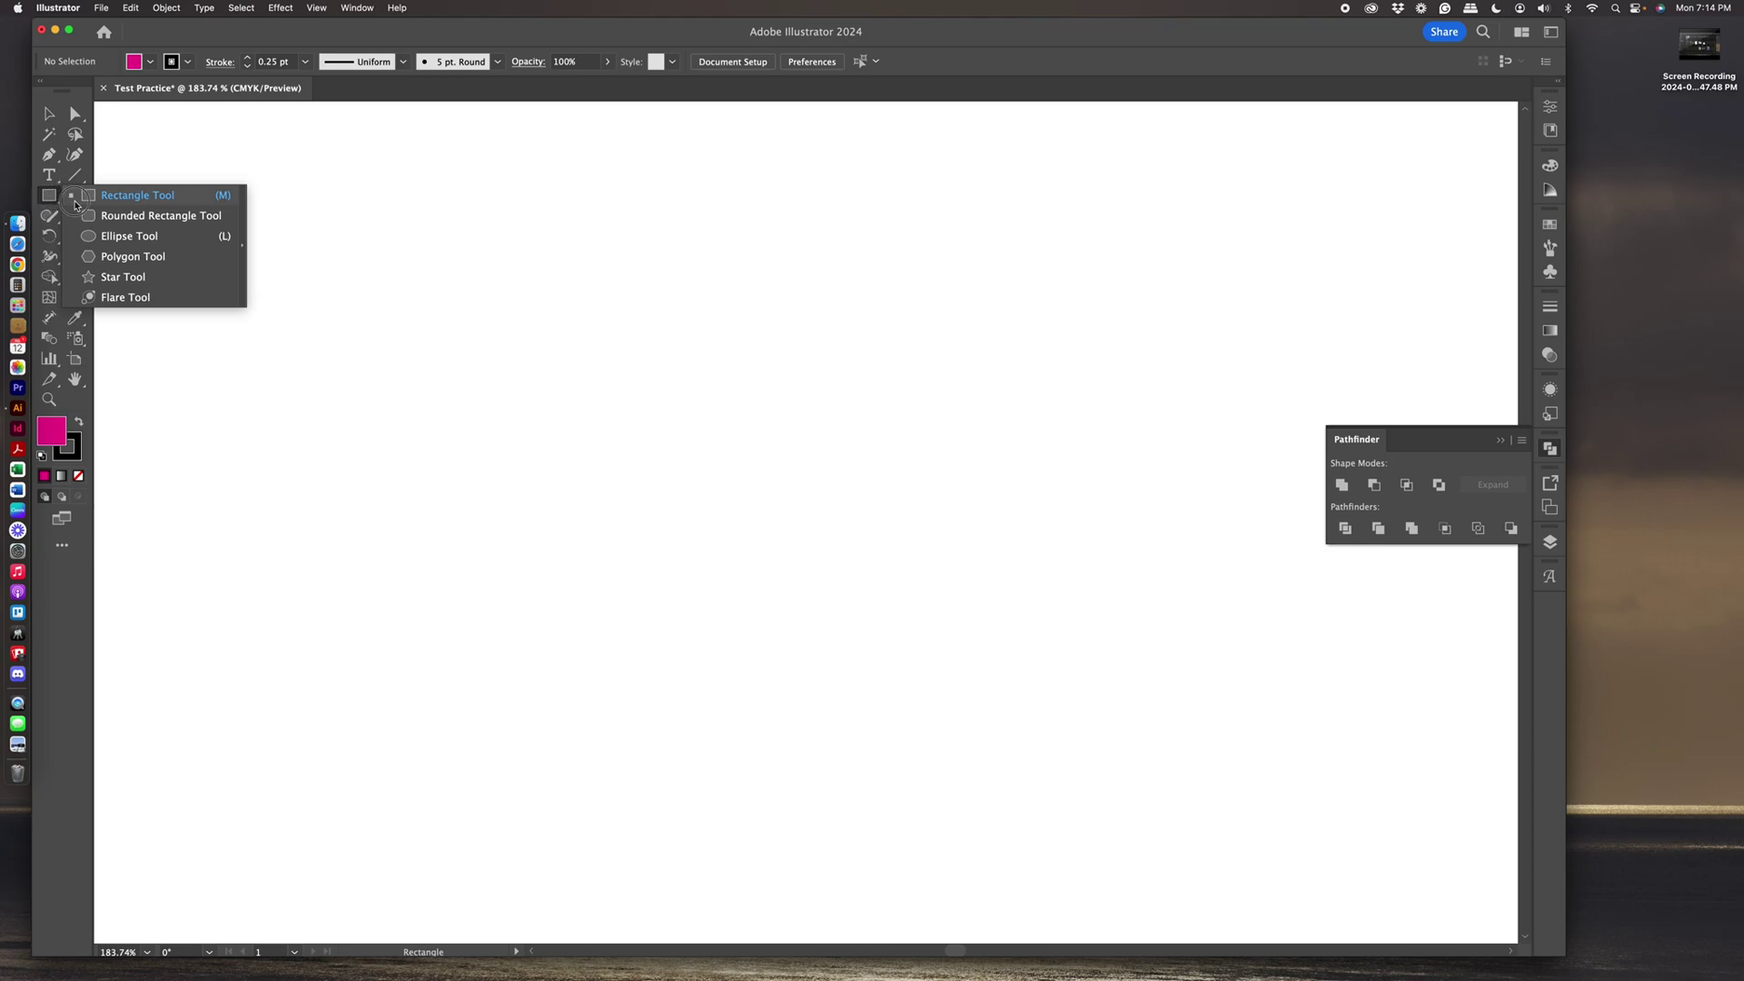
pyautogui.click(132, 238)
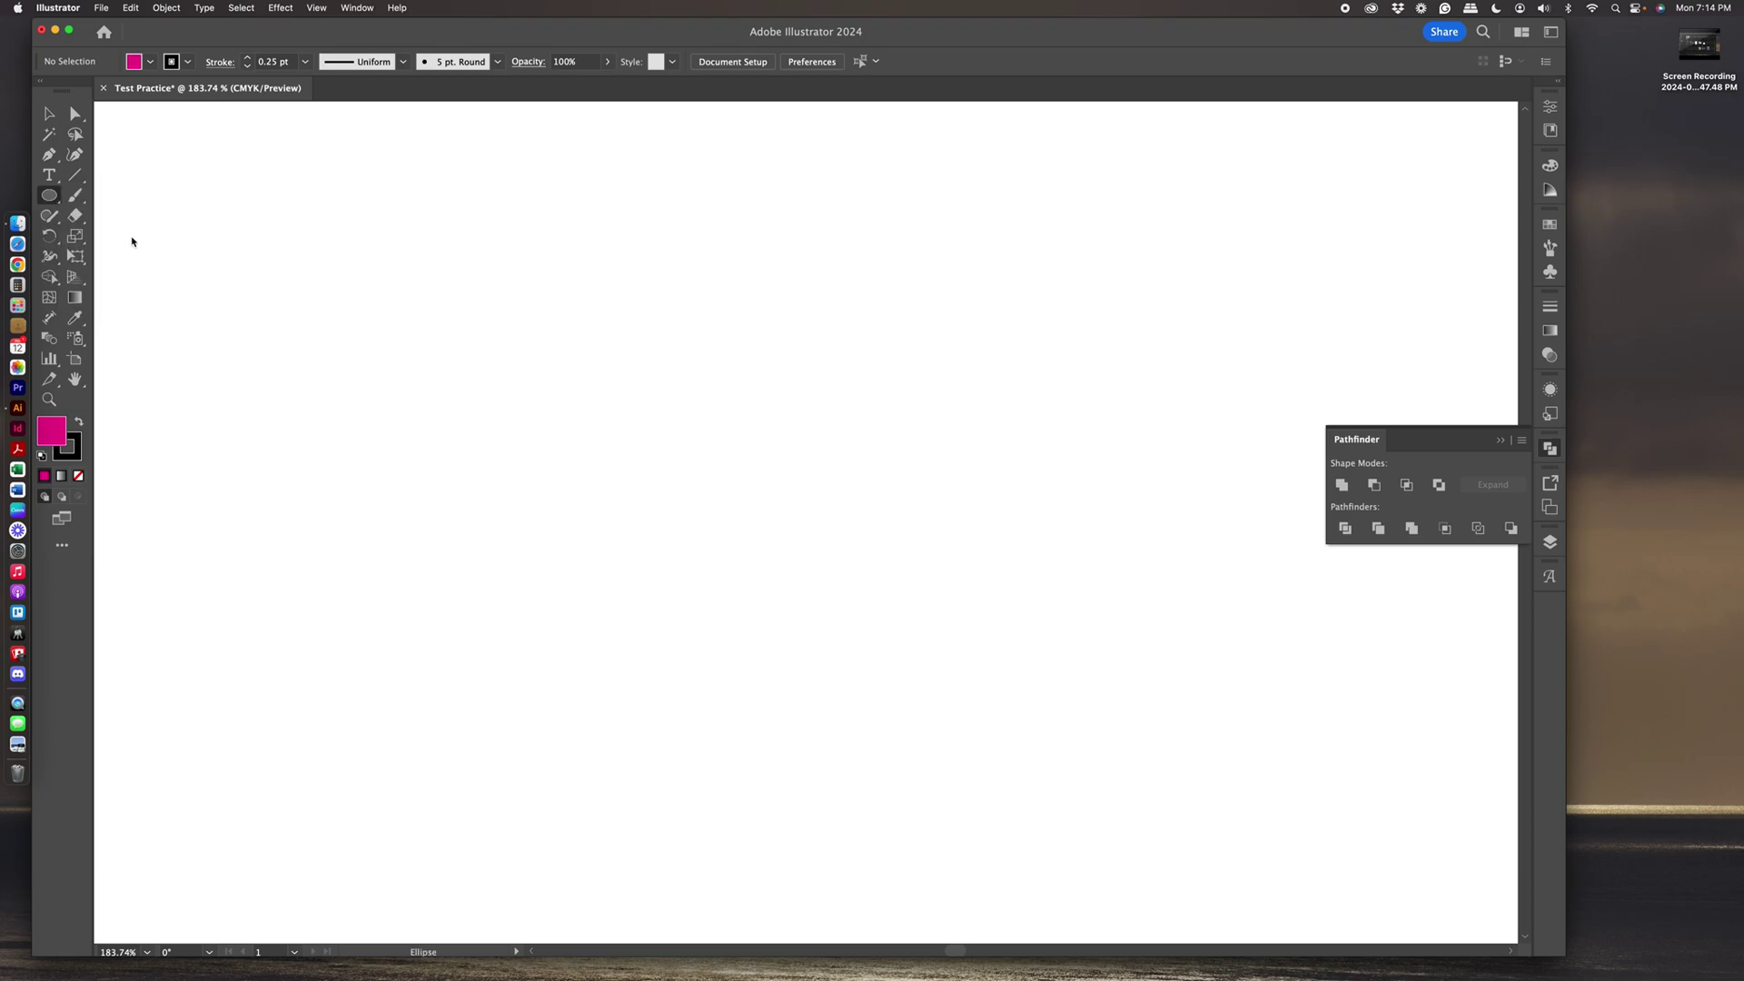
pyautogui.click(51, 199)
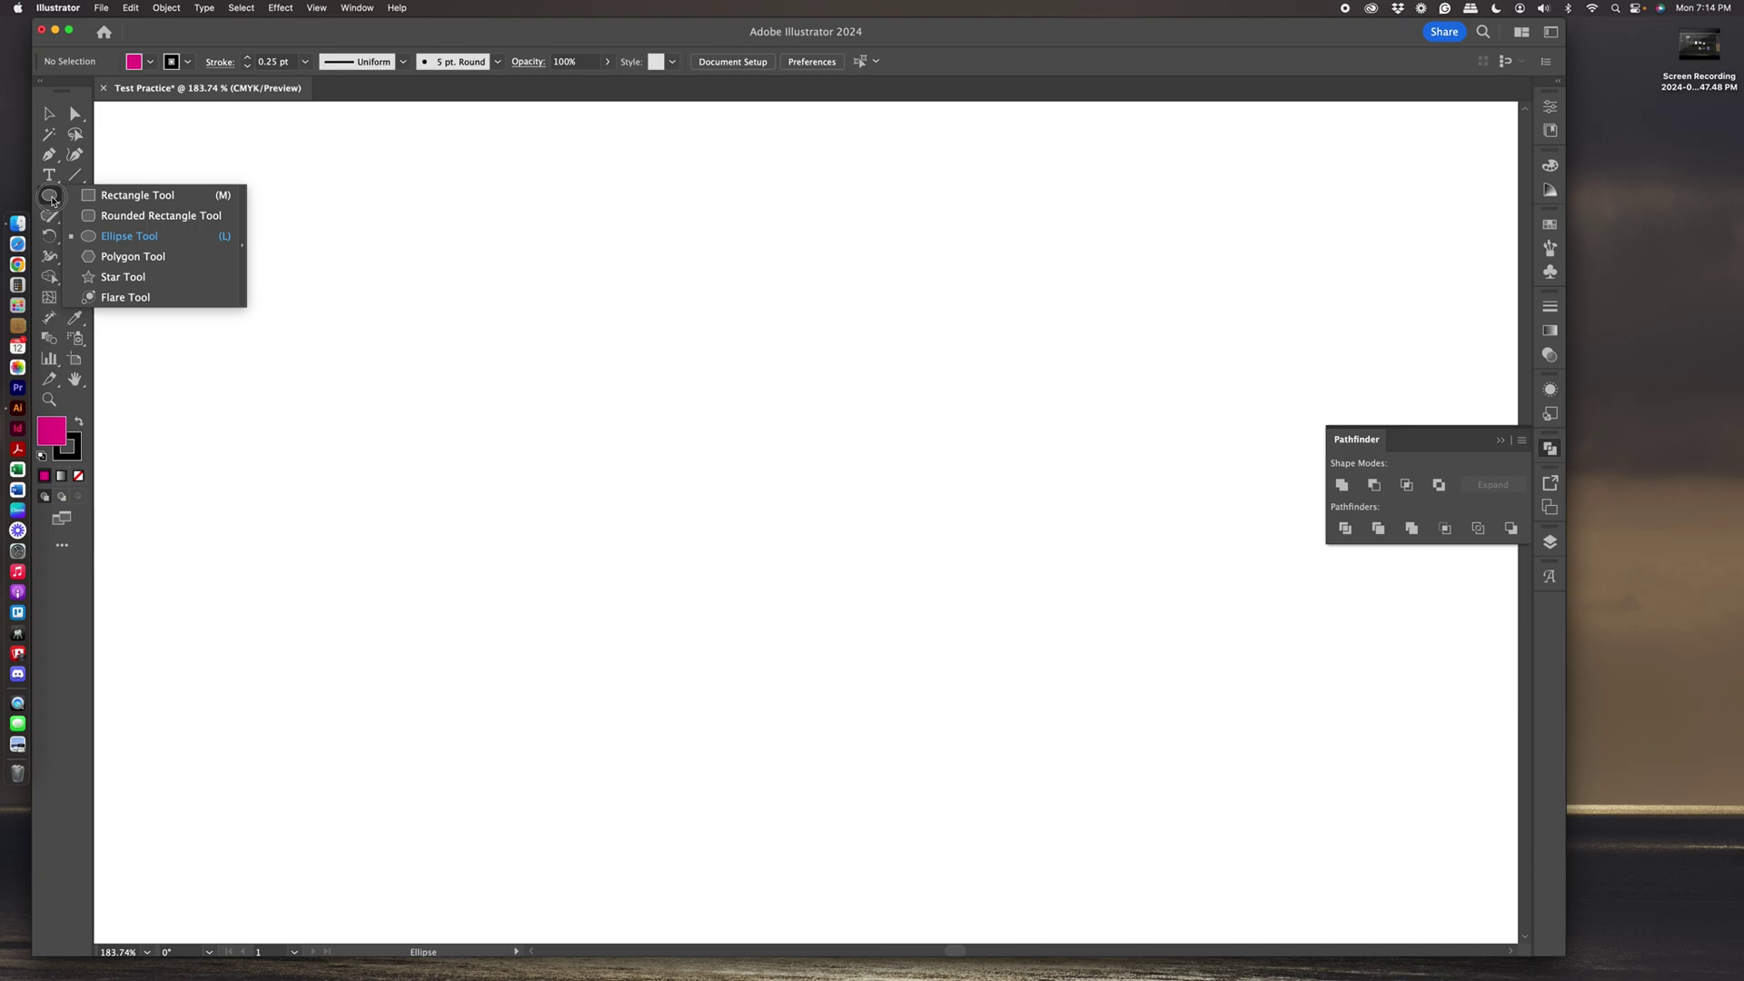
pyautogui.click(149, 243)
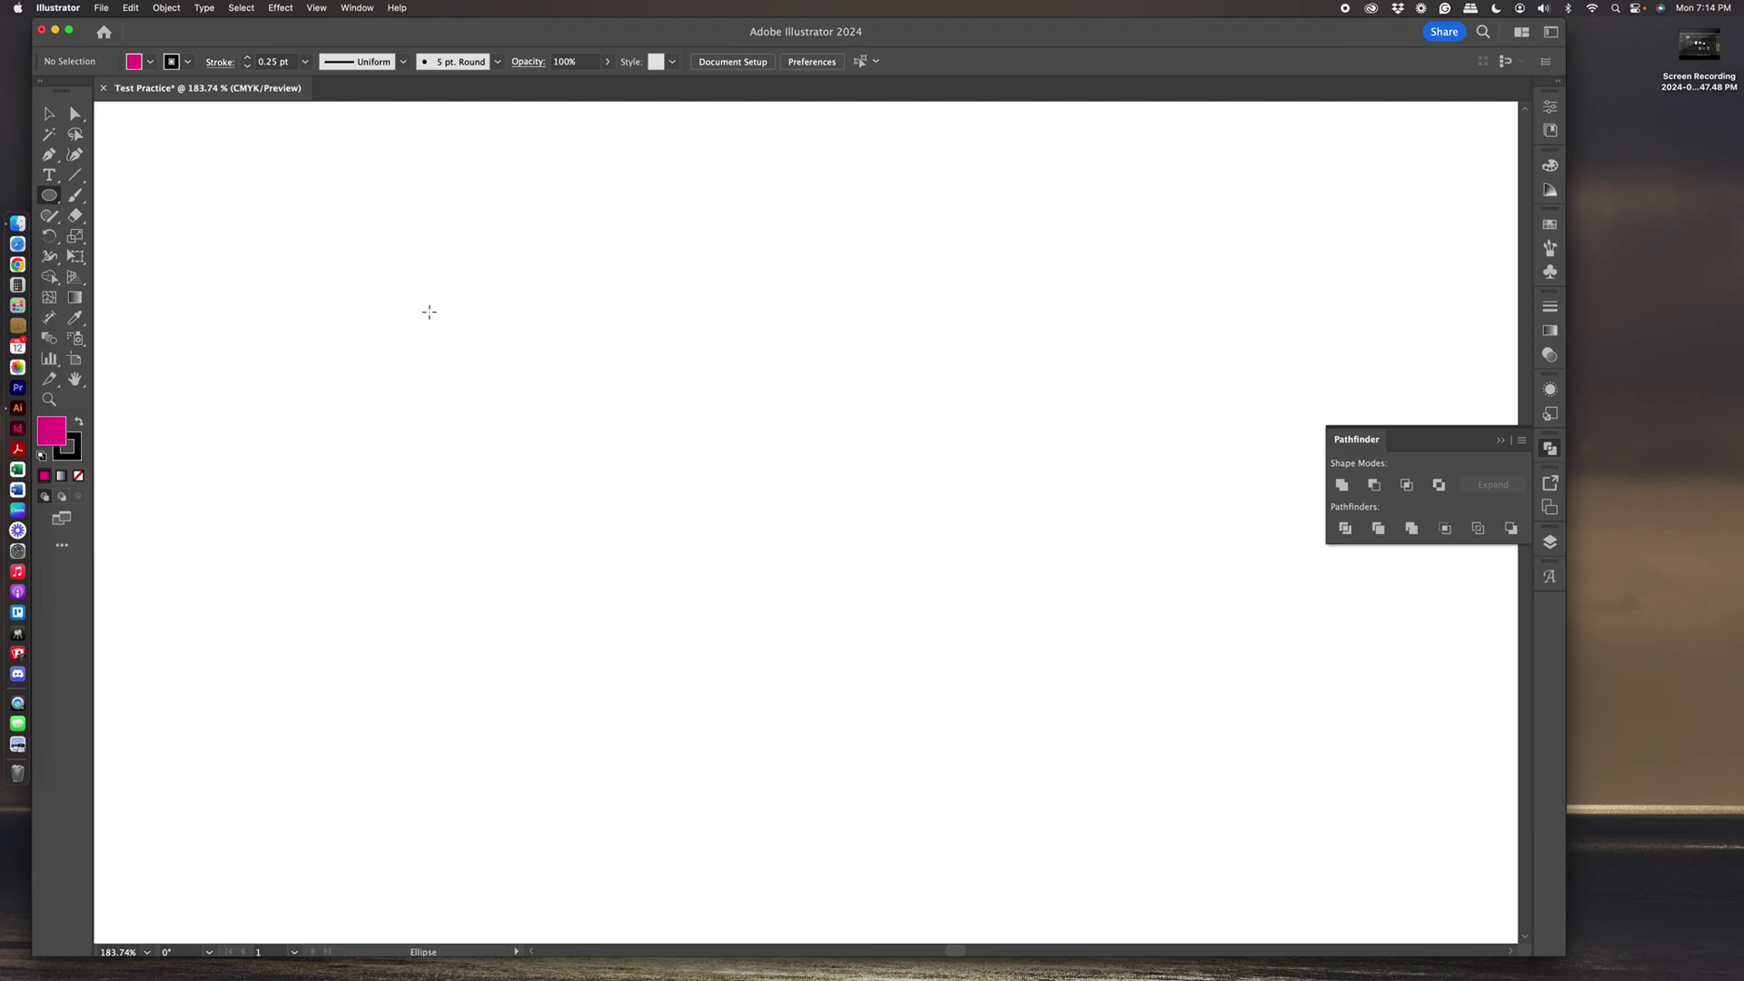
pyautogui.click(428, 311)
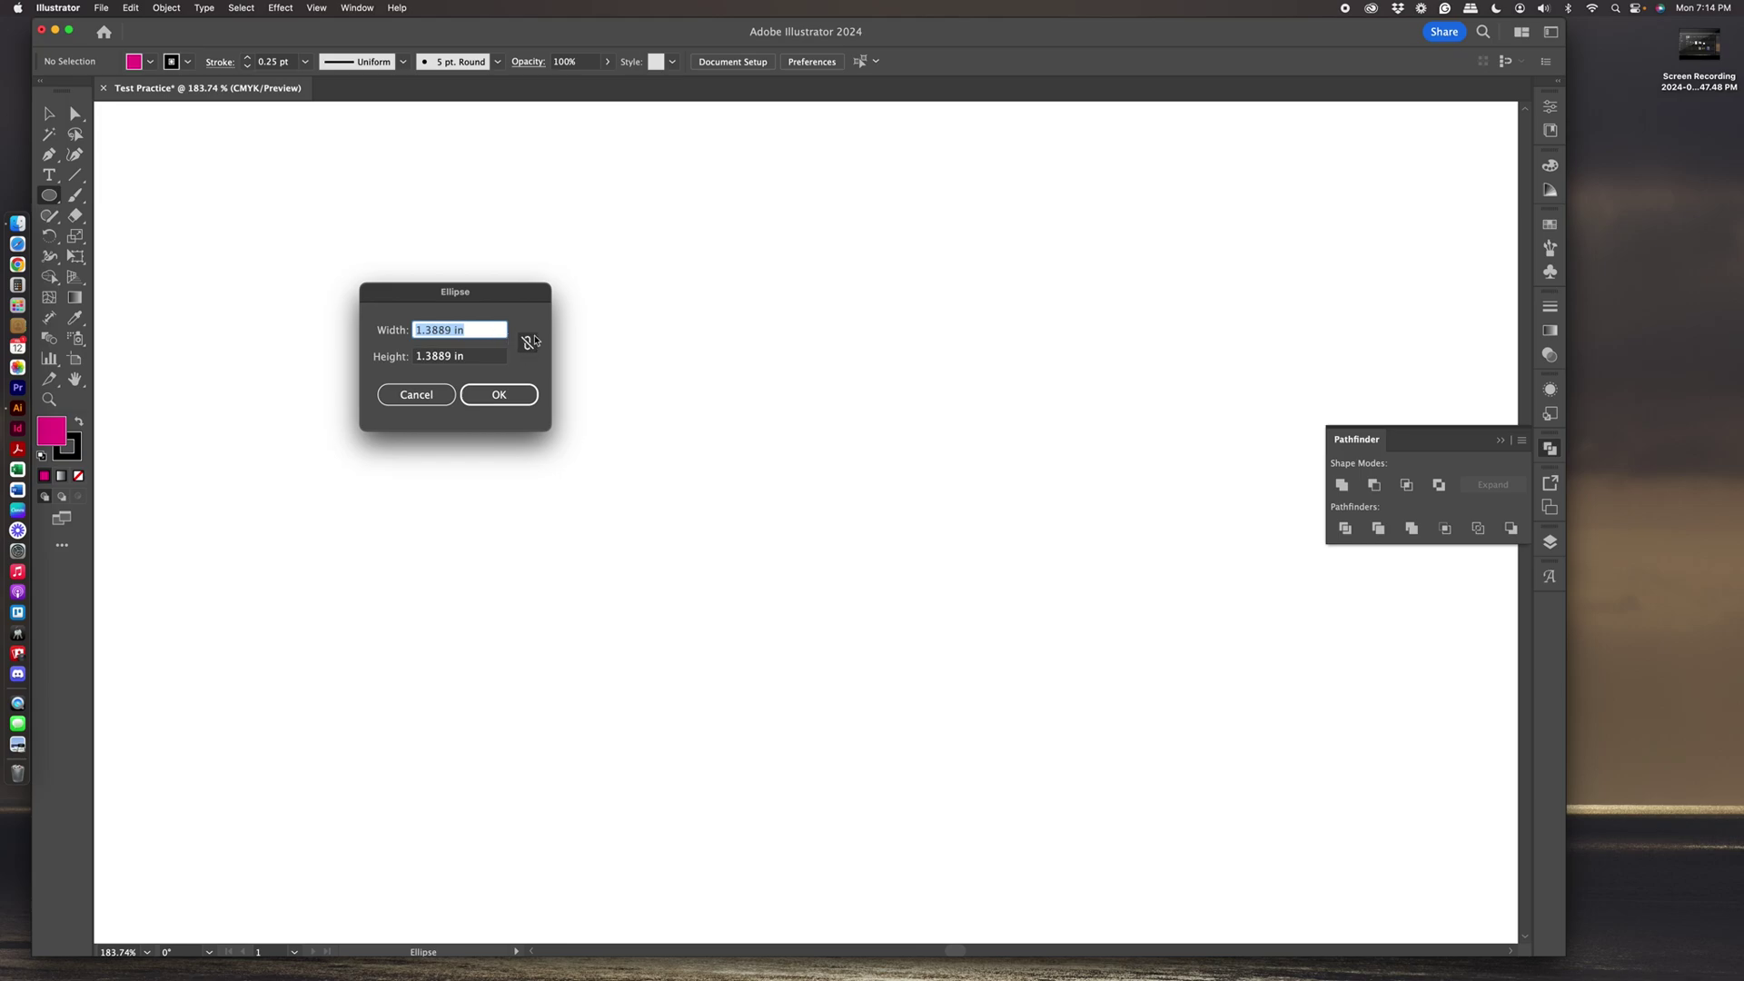
pyautogui.write('2')
pyautogui.press('Tab')
pyautogui.click(476, 356)
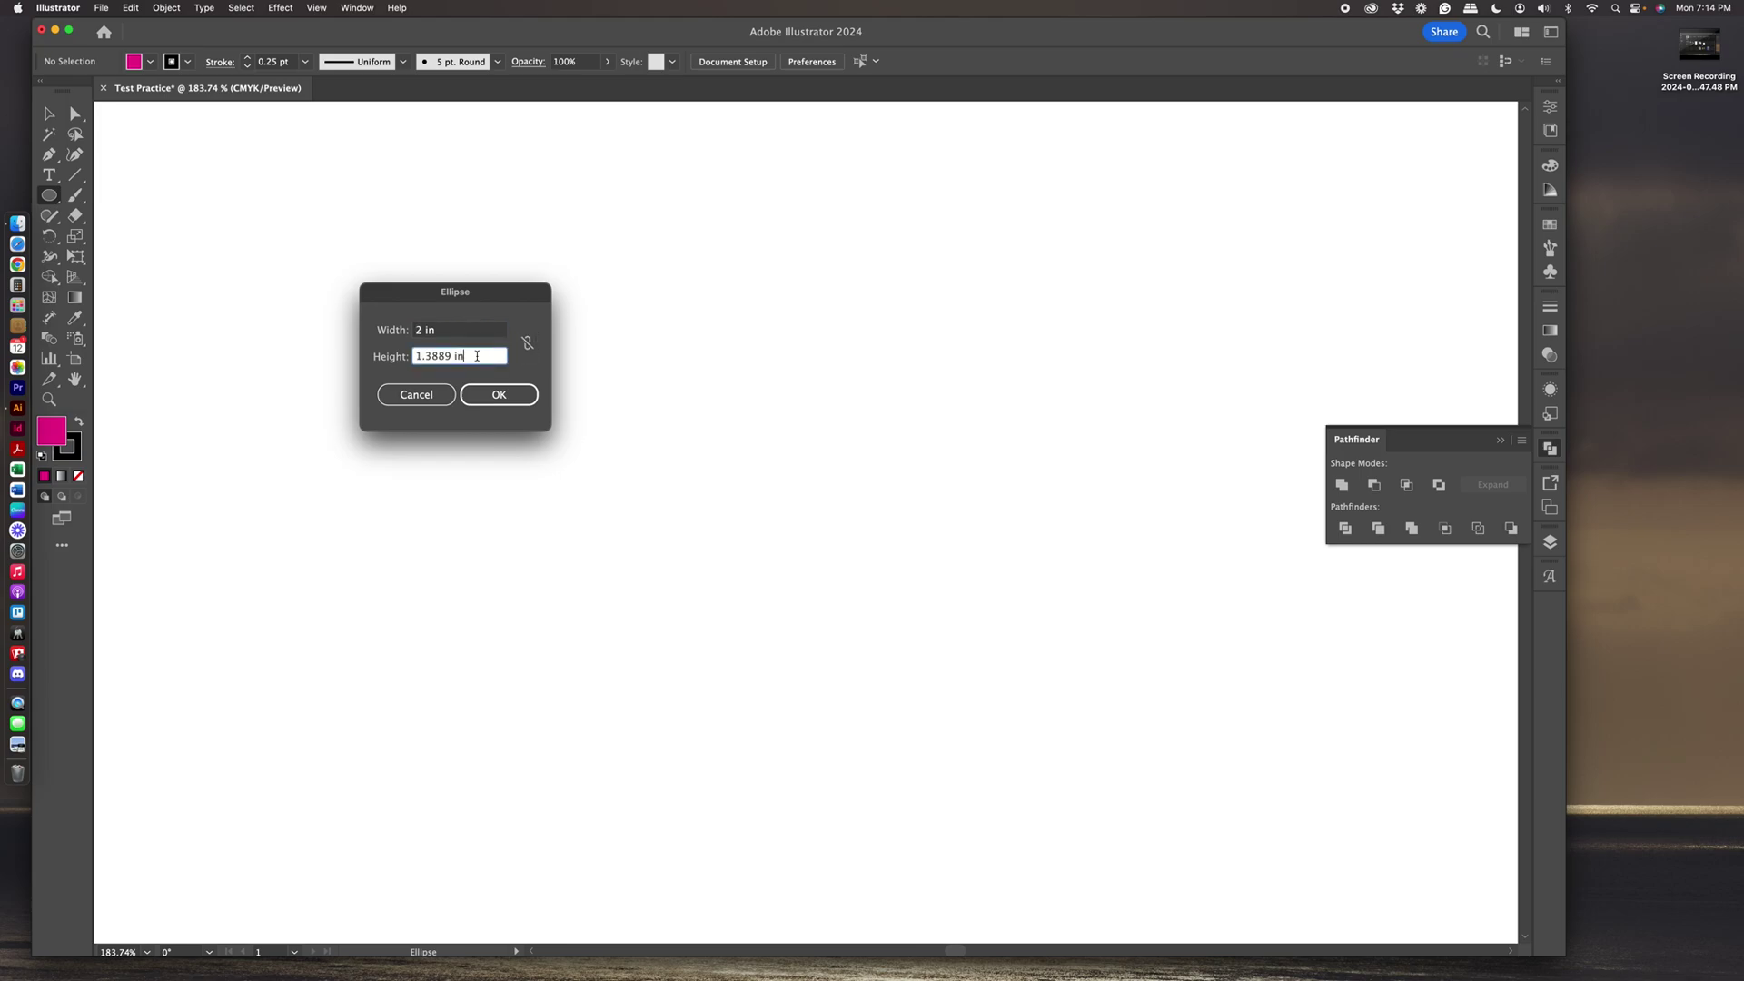
pyautogui.click(501, 396)
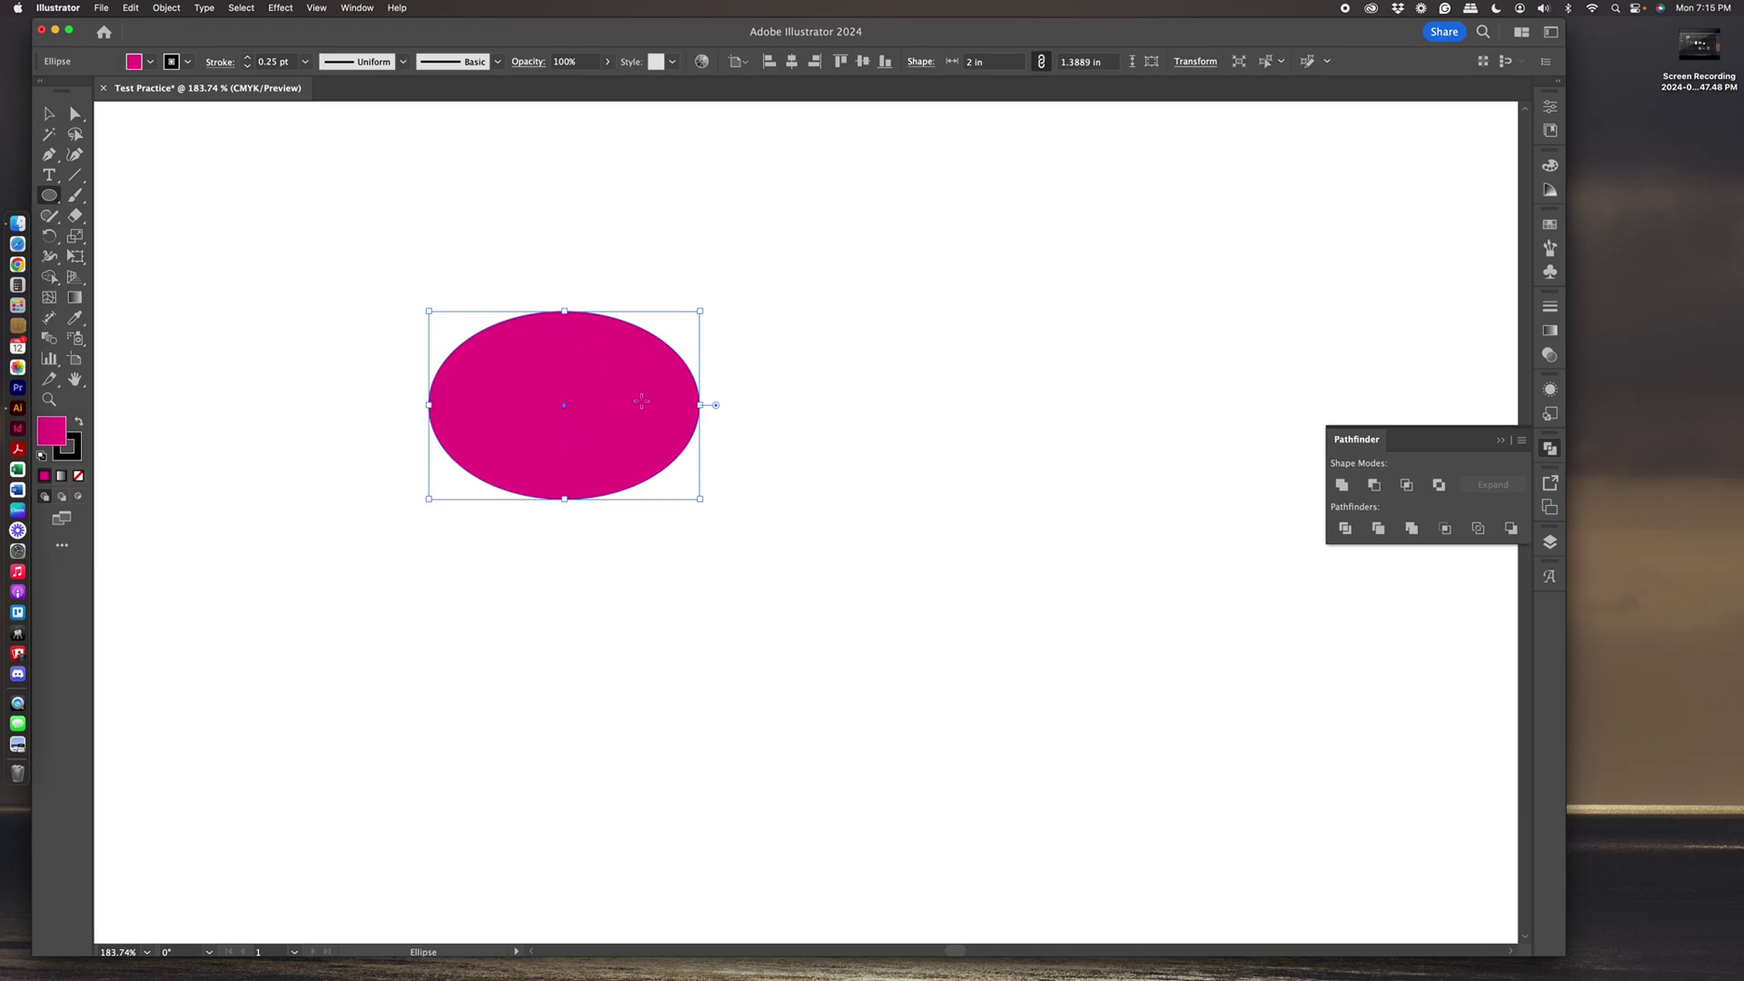
# Create a circle 2 in wide and 2 in high beside the ellipse, and check its shape properties.
pyautogui.click(710, 294)
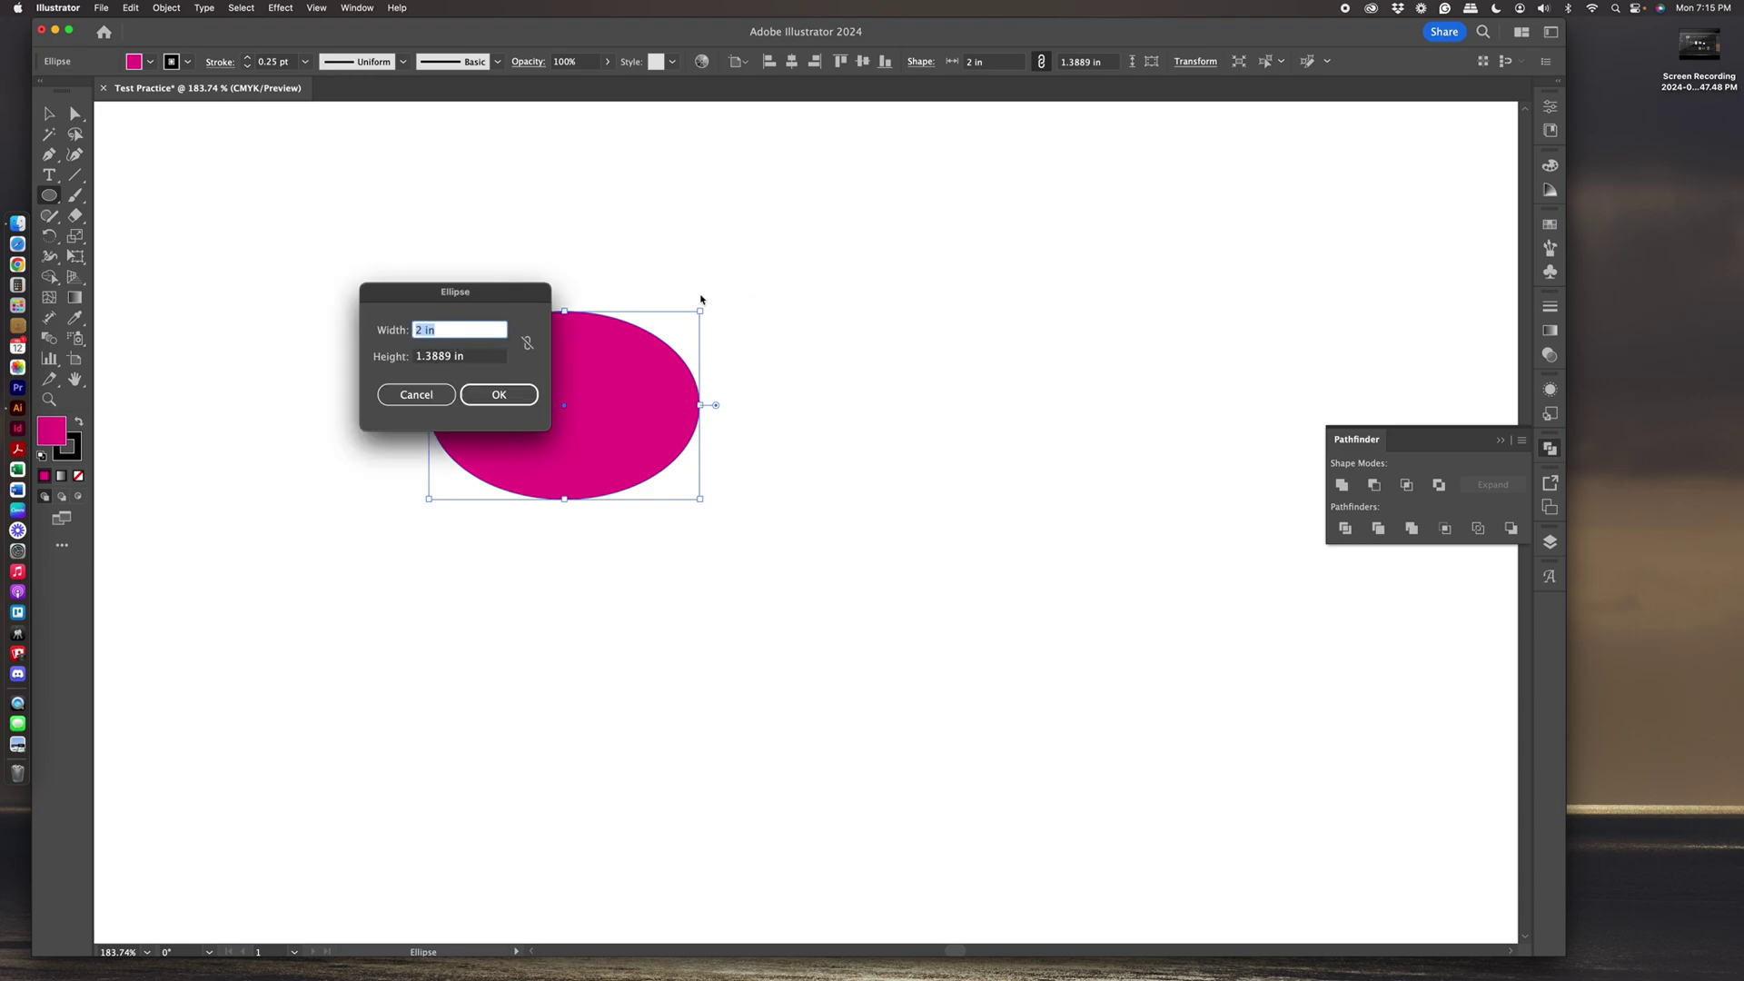
pyautogui.press('Tab')
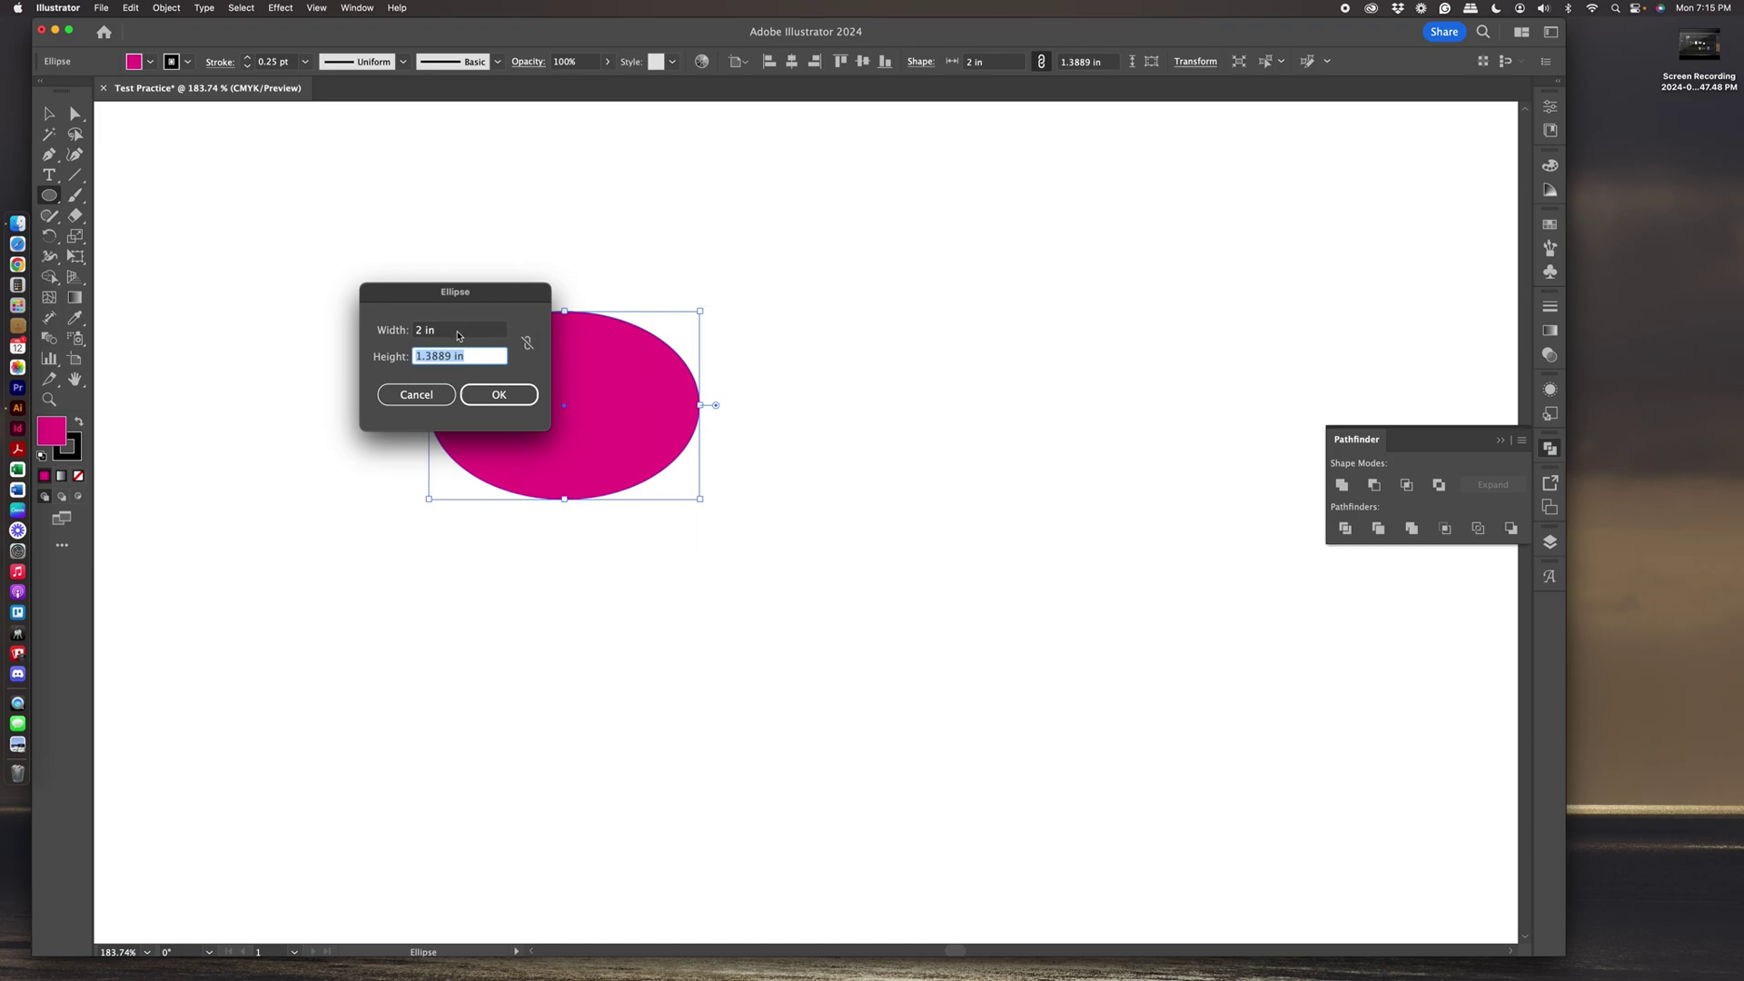
pyautogui.write('2')
pyautogui.click(499, 394)
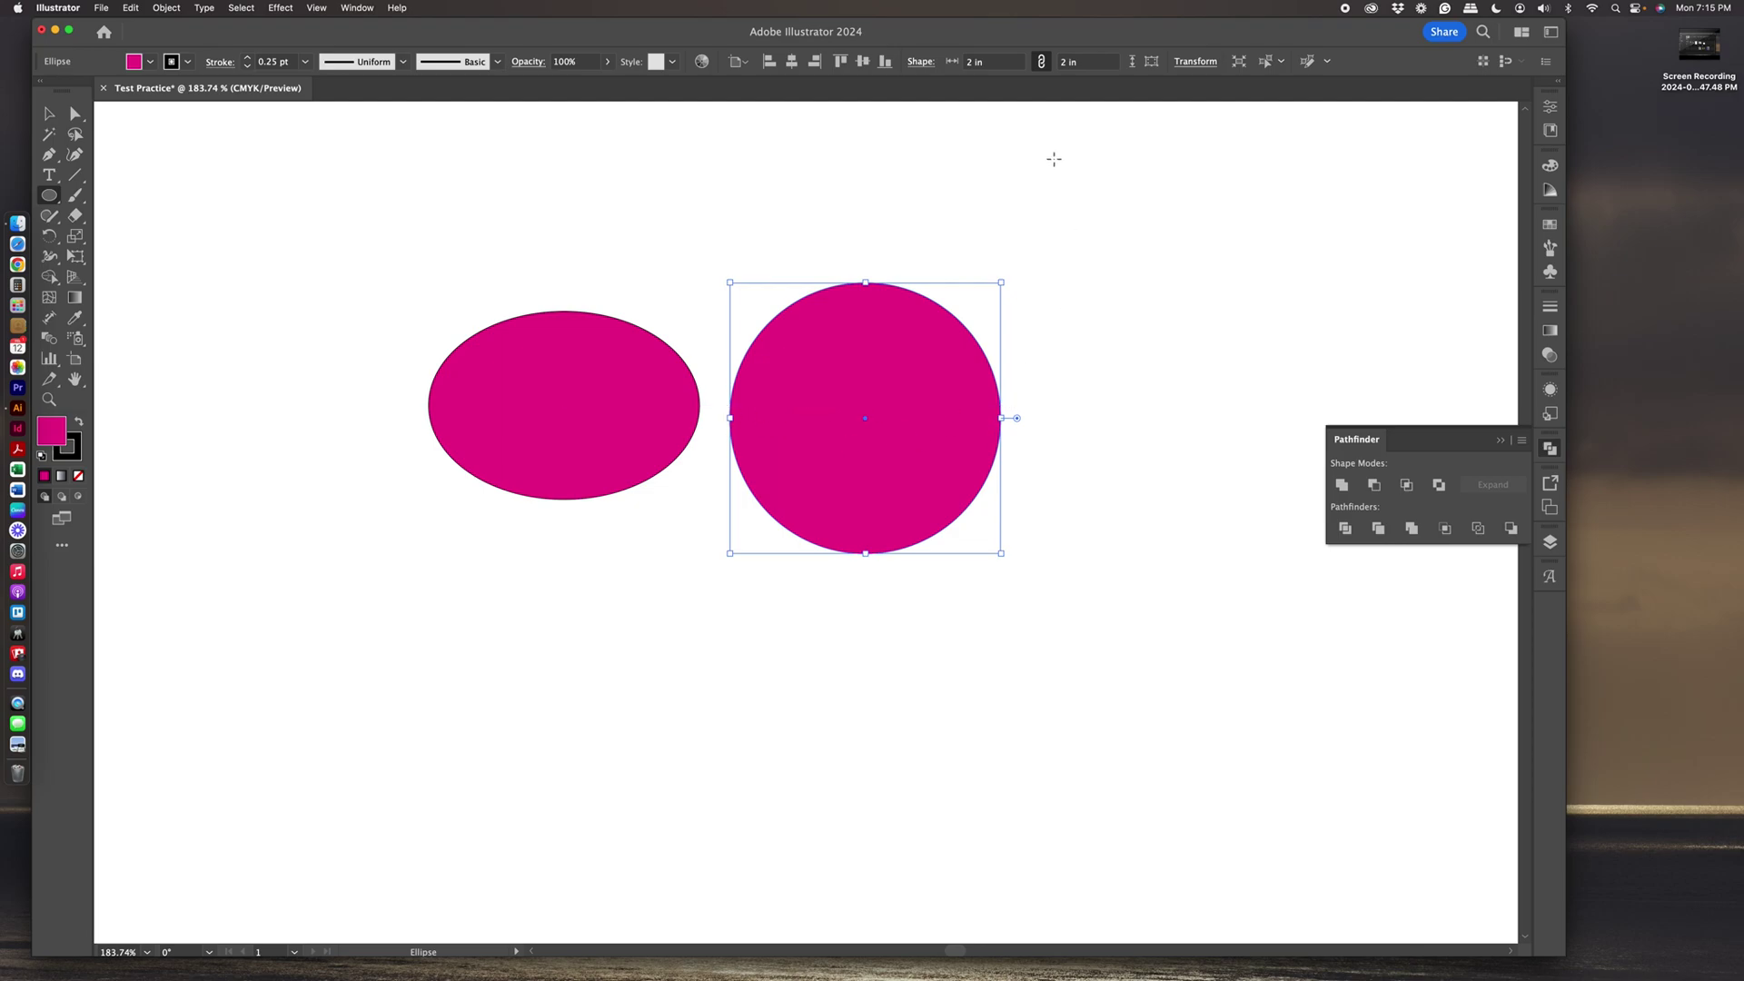
pyautogui.click(920, 62)
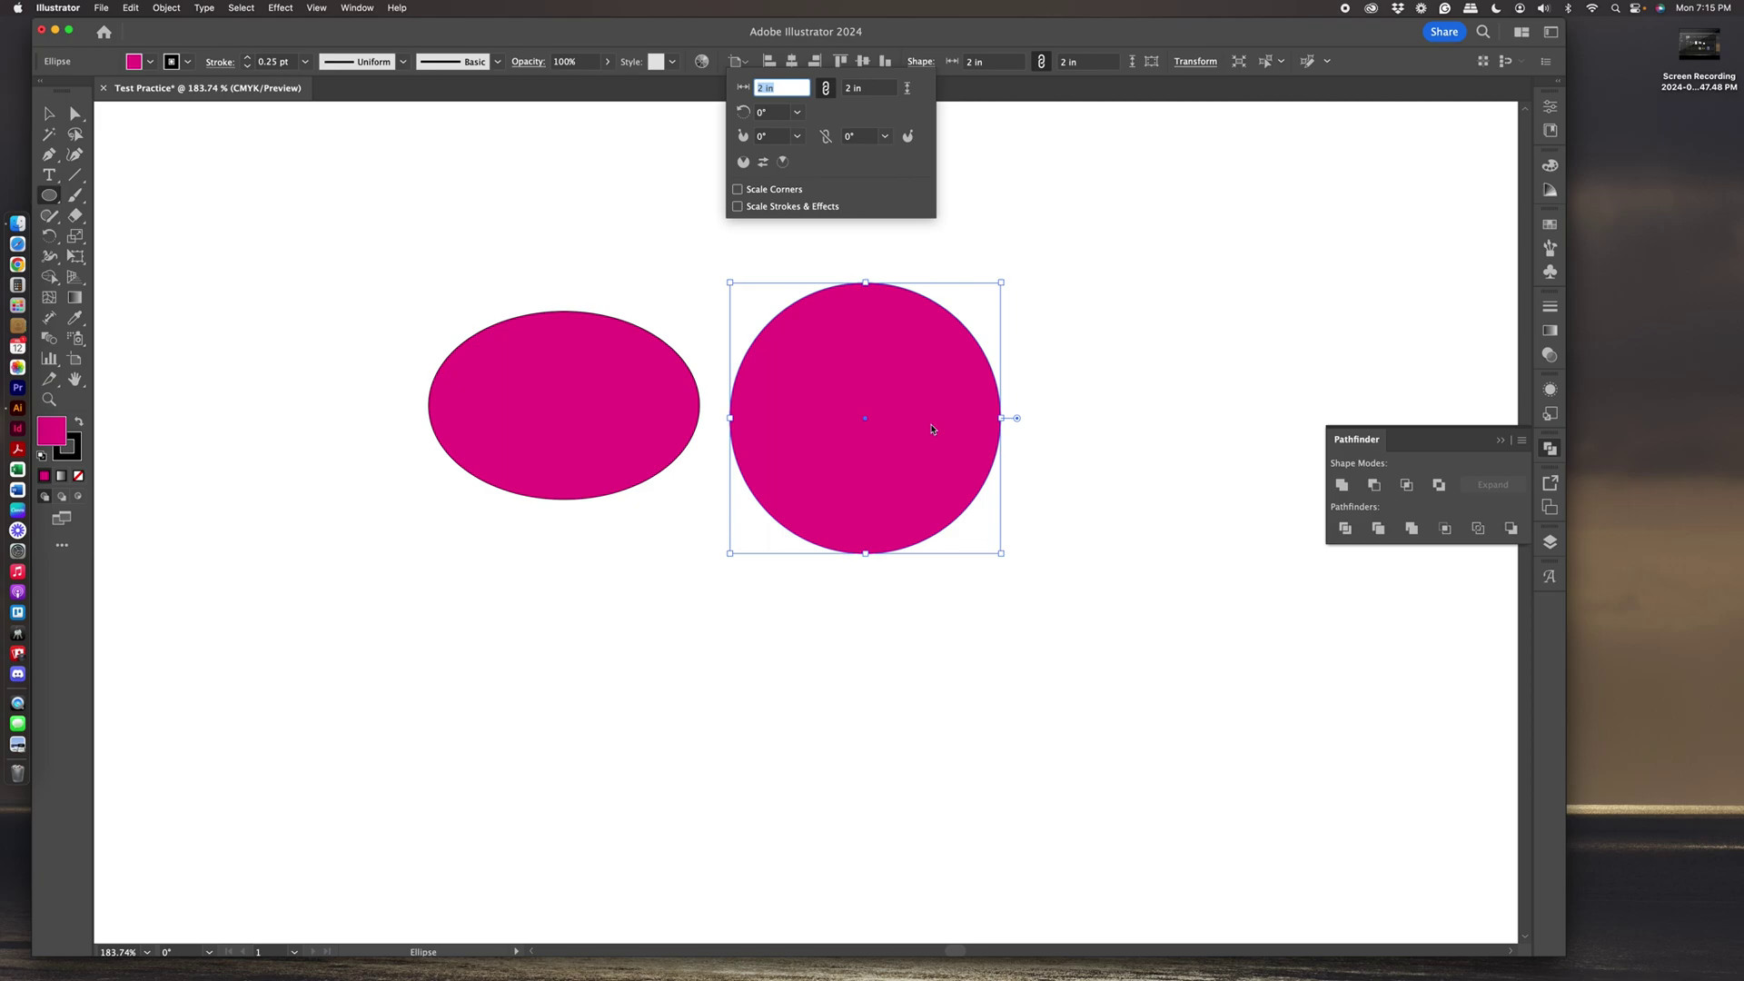
pyautogui.click(920, 61)
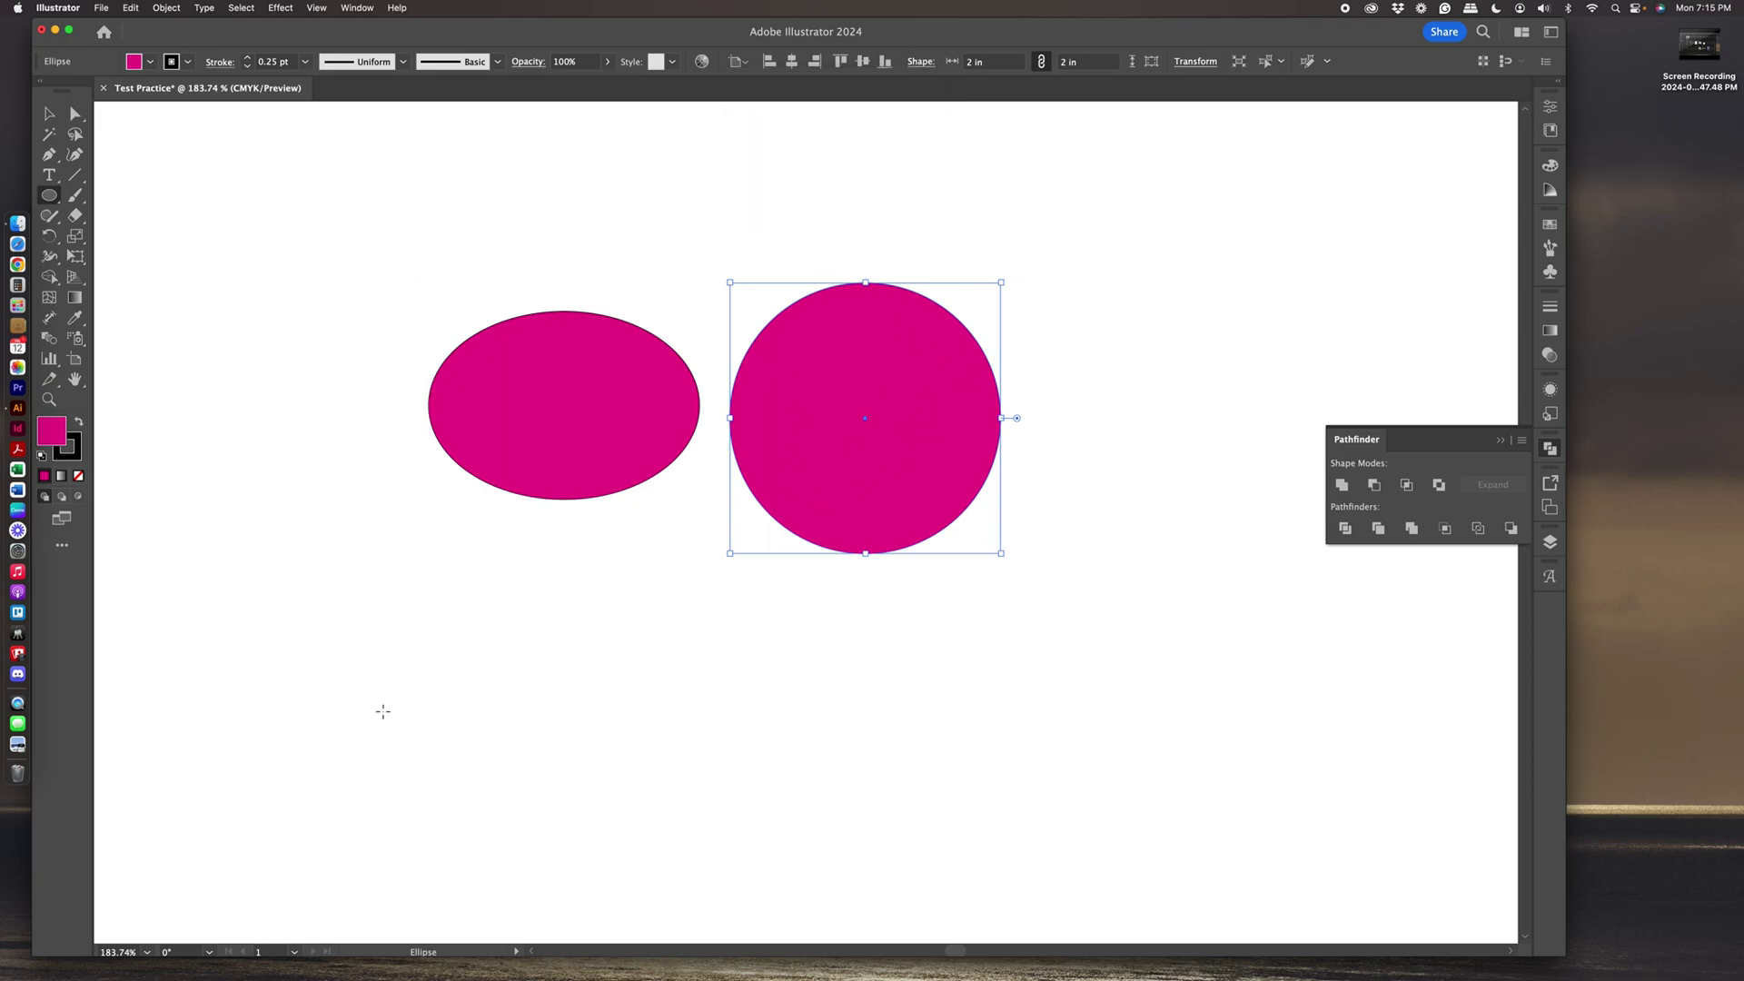
# Draw a freehand circle with constrained proportions, about 2.19 in across, below the ellipse and the 2 in circle.
pyautogui.scroll(-5, 540, 602)
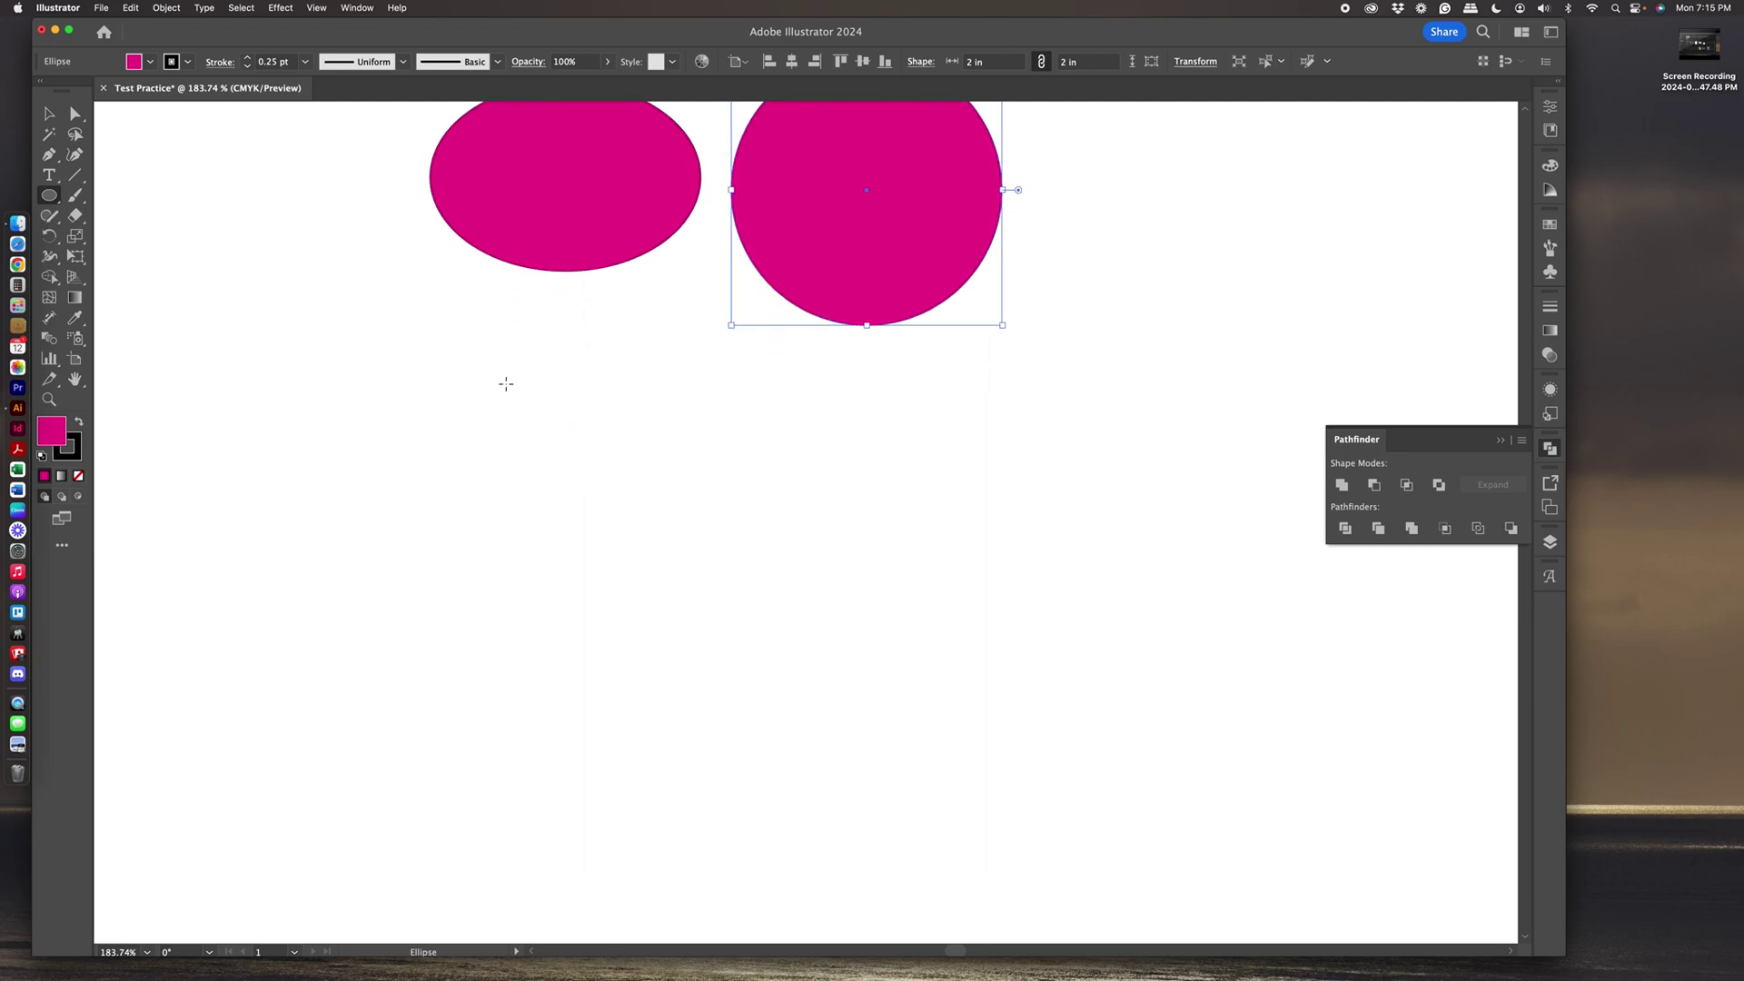
pyautogui.moveTo(506, 383); pyautogui.dragTo(654, 817)
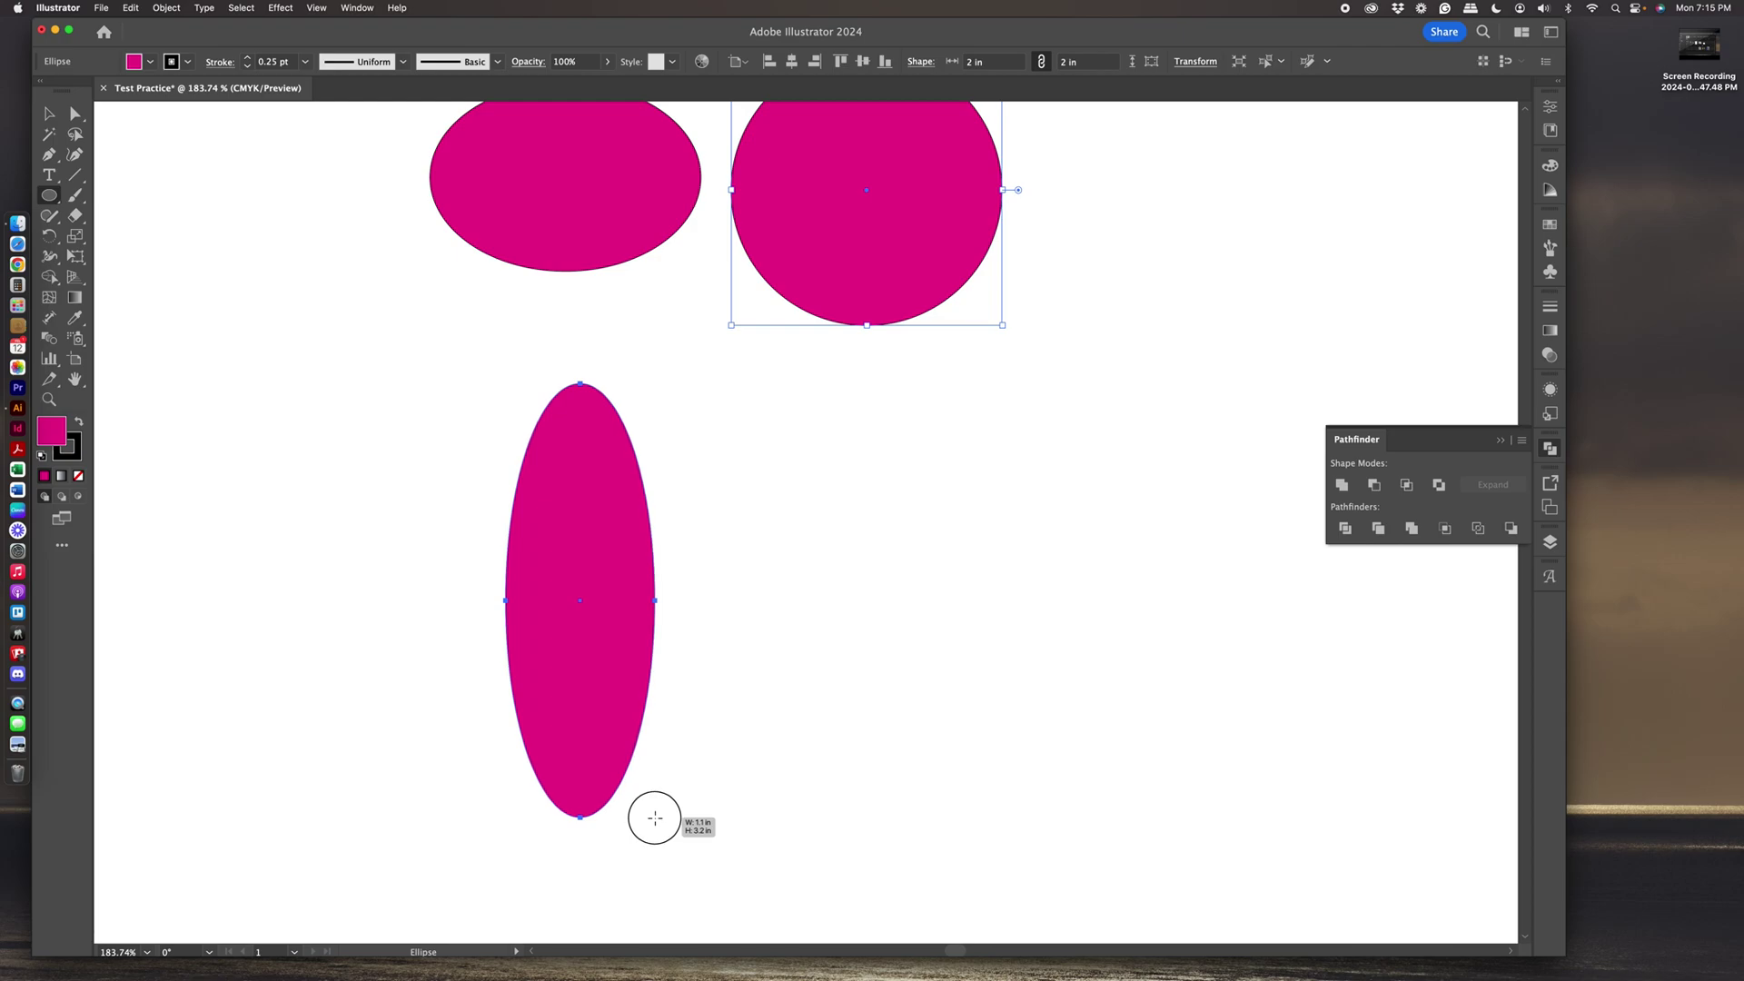
pyautogui.moveTo(655, 817); pyautogui.dragTo(654, 817)
pyautogui.press('shift')
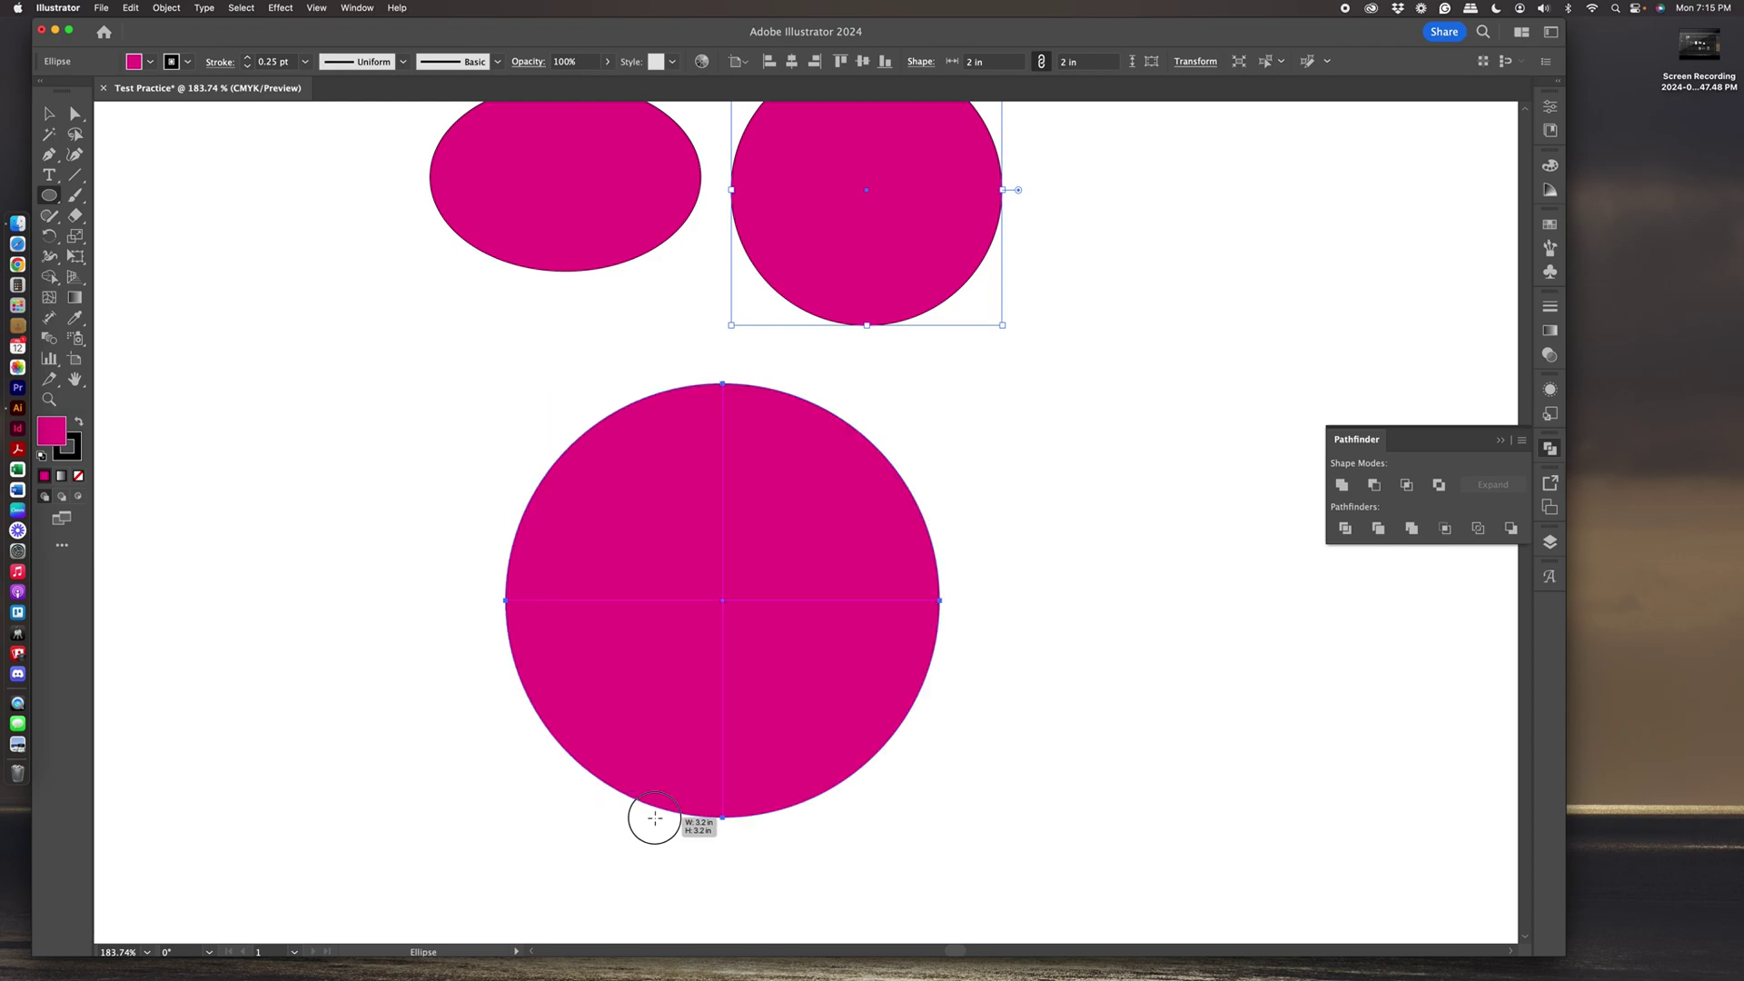
pyautogui.moveTo(654, 817); pyautogui.dragTo(725, 681)
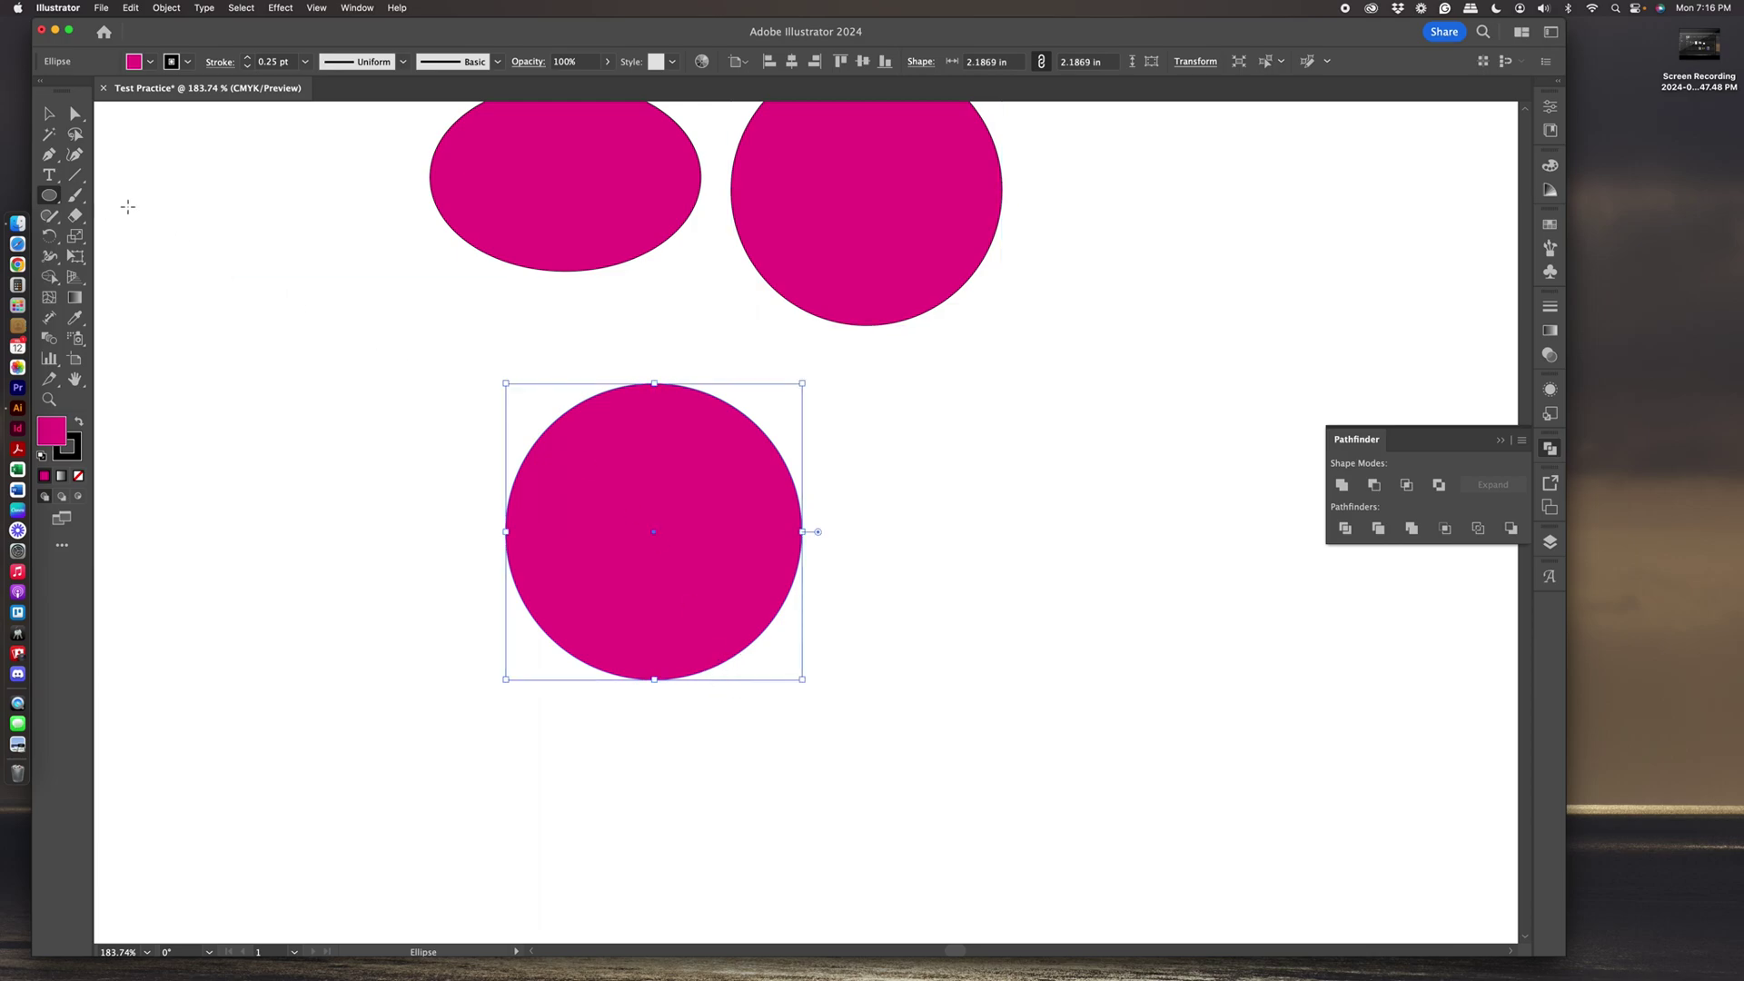
# Select the ellipse and both circles and delete them from the artboard.
pyautogui.click(50, 114)
pyautogui.moveTo(300, 114); pyautogui.dragTo(1133, 781)
pyautogui.press('Delete')
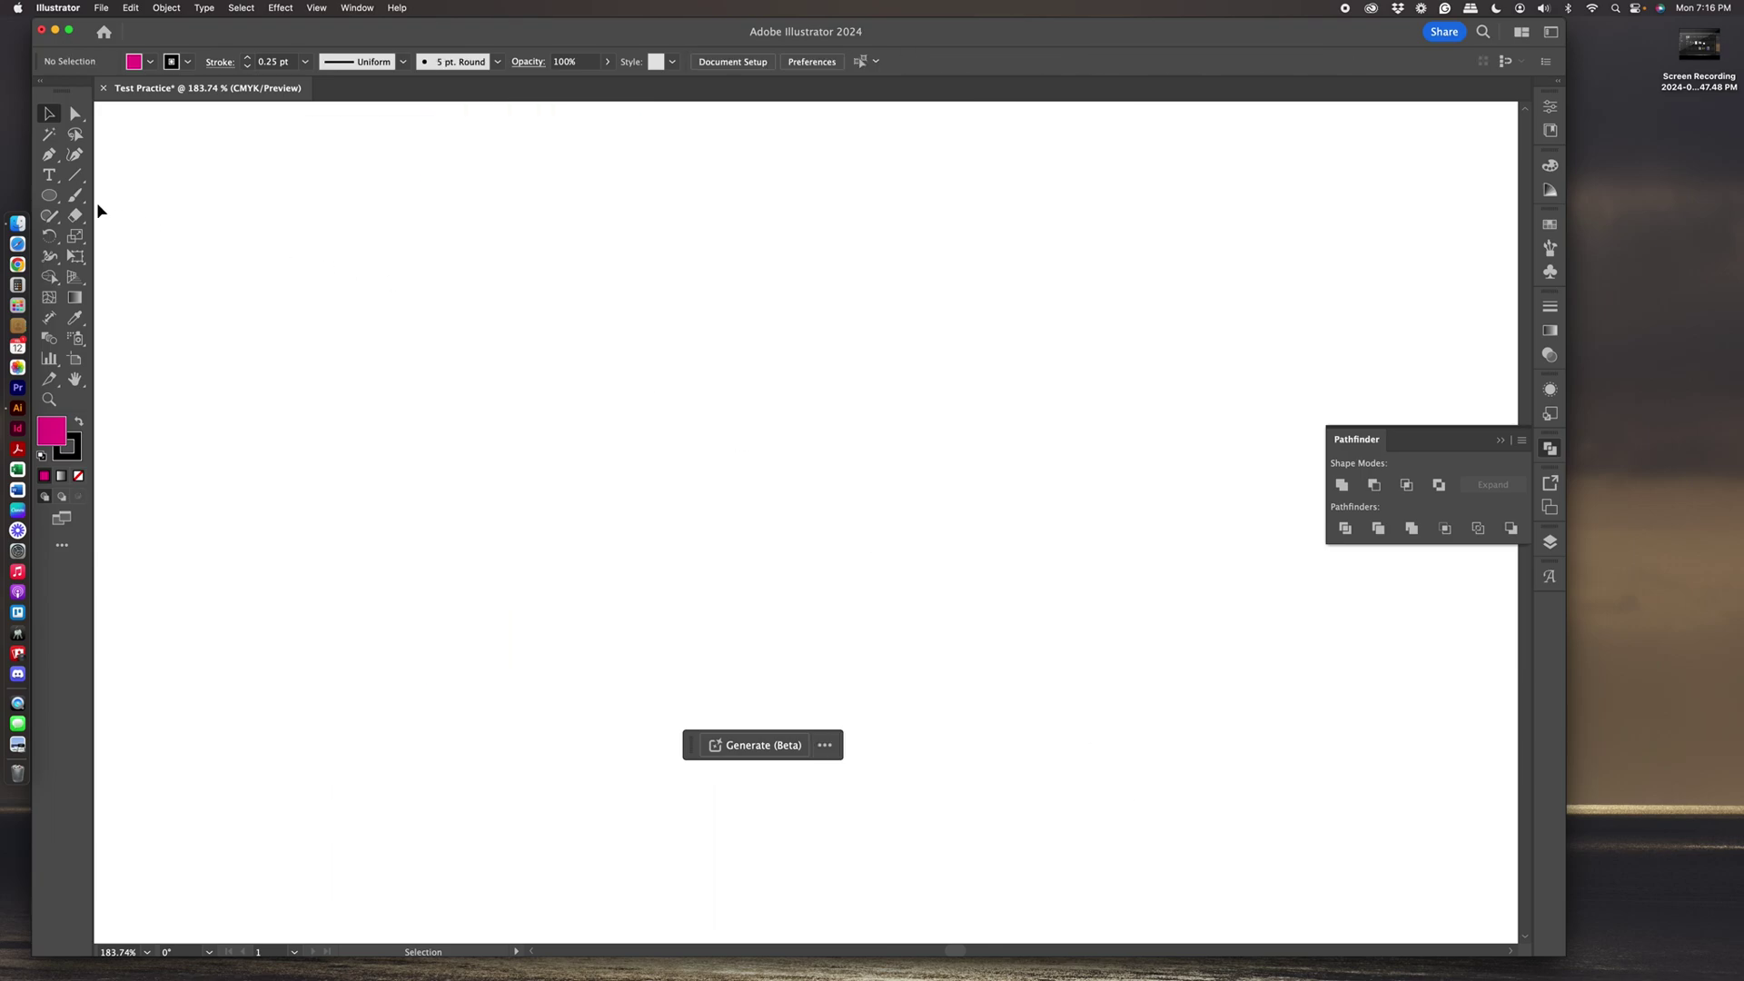
# Create a six-sided polygon with a 1 in radius using the Polygon tool.
pyautogui.click(51, 198)
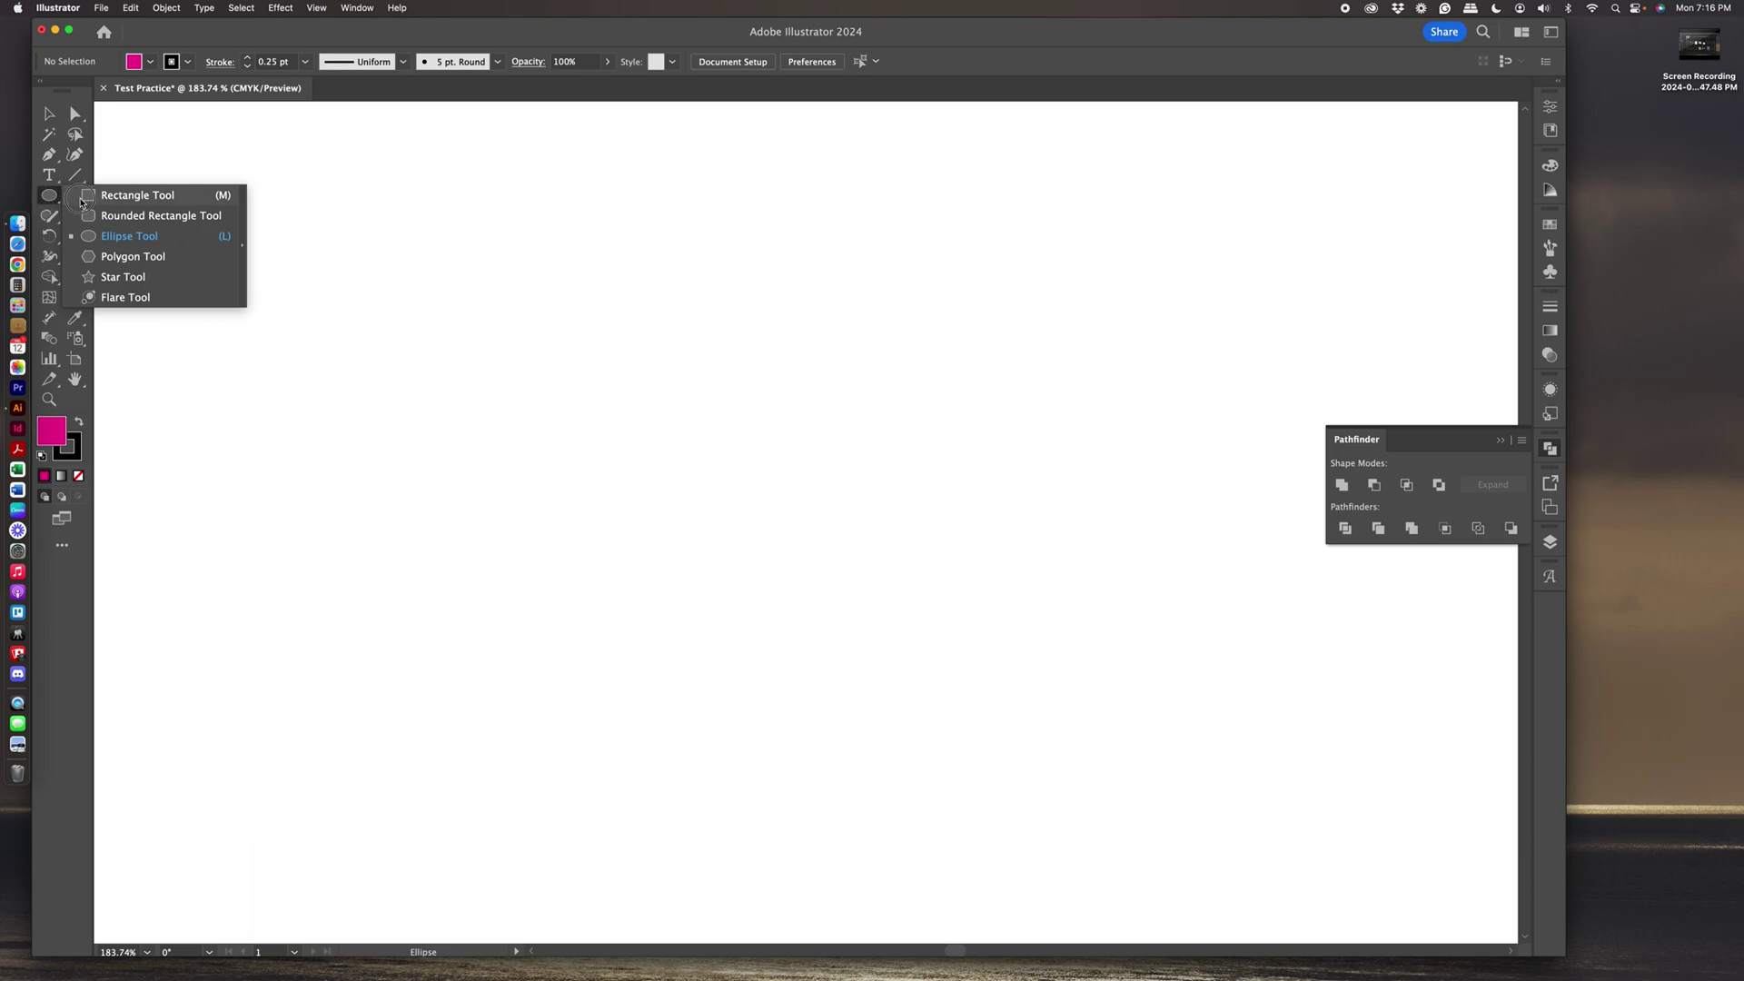
pyautogui.click(146, 260)
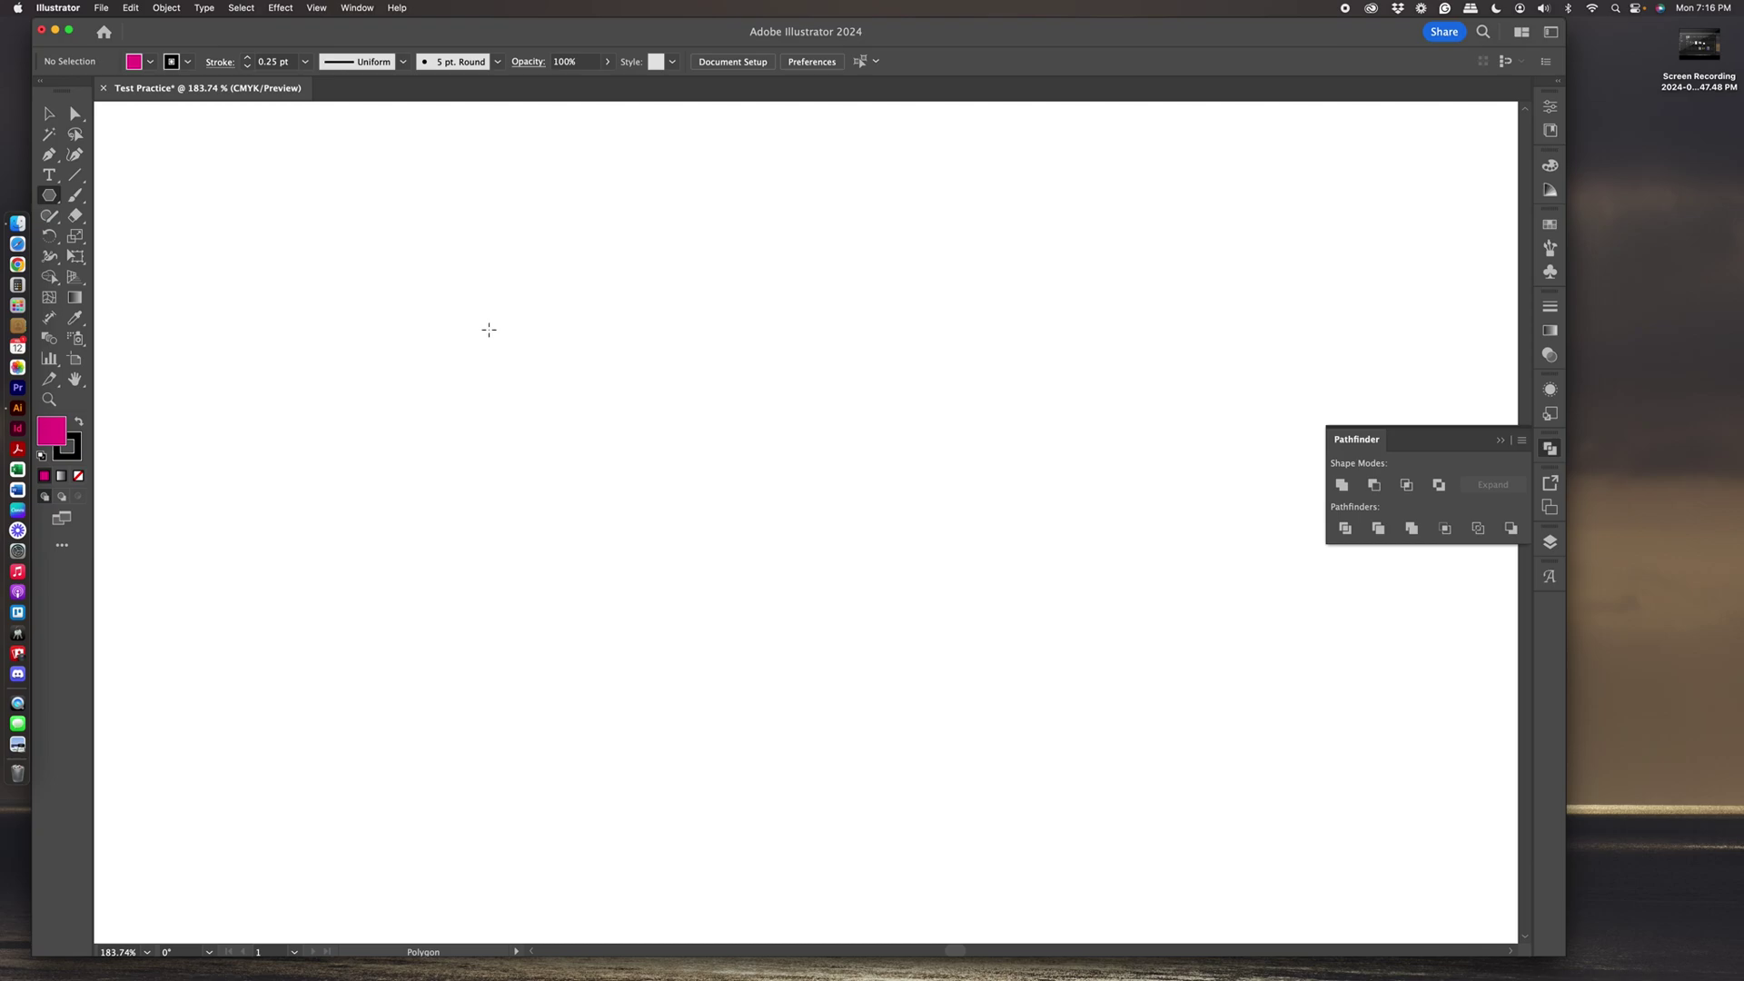
pyautogui.click(465, 289)
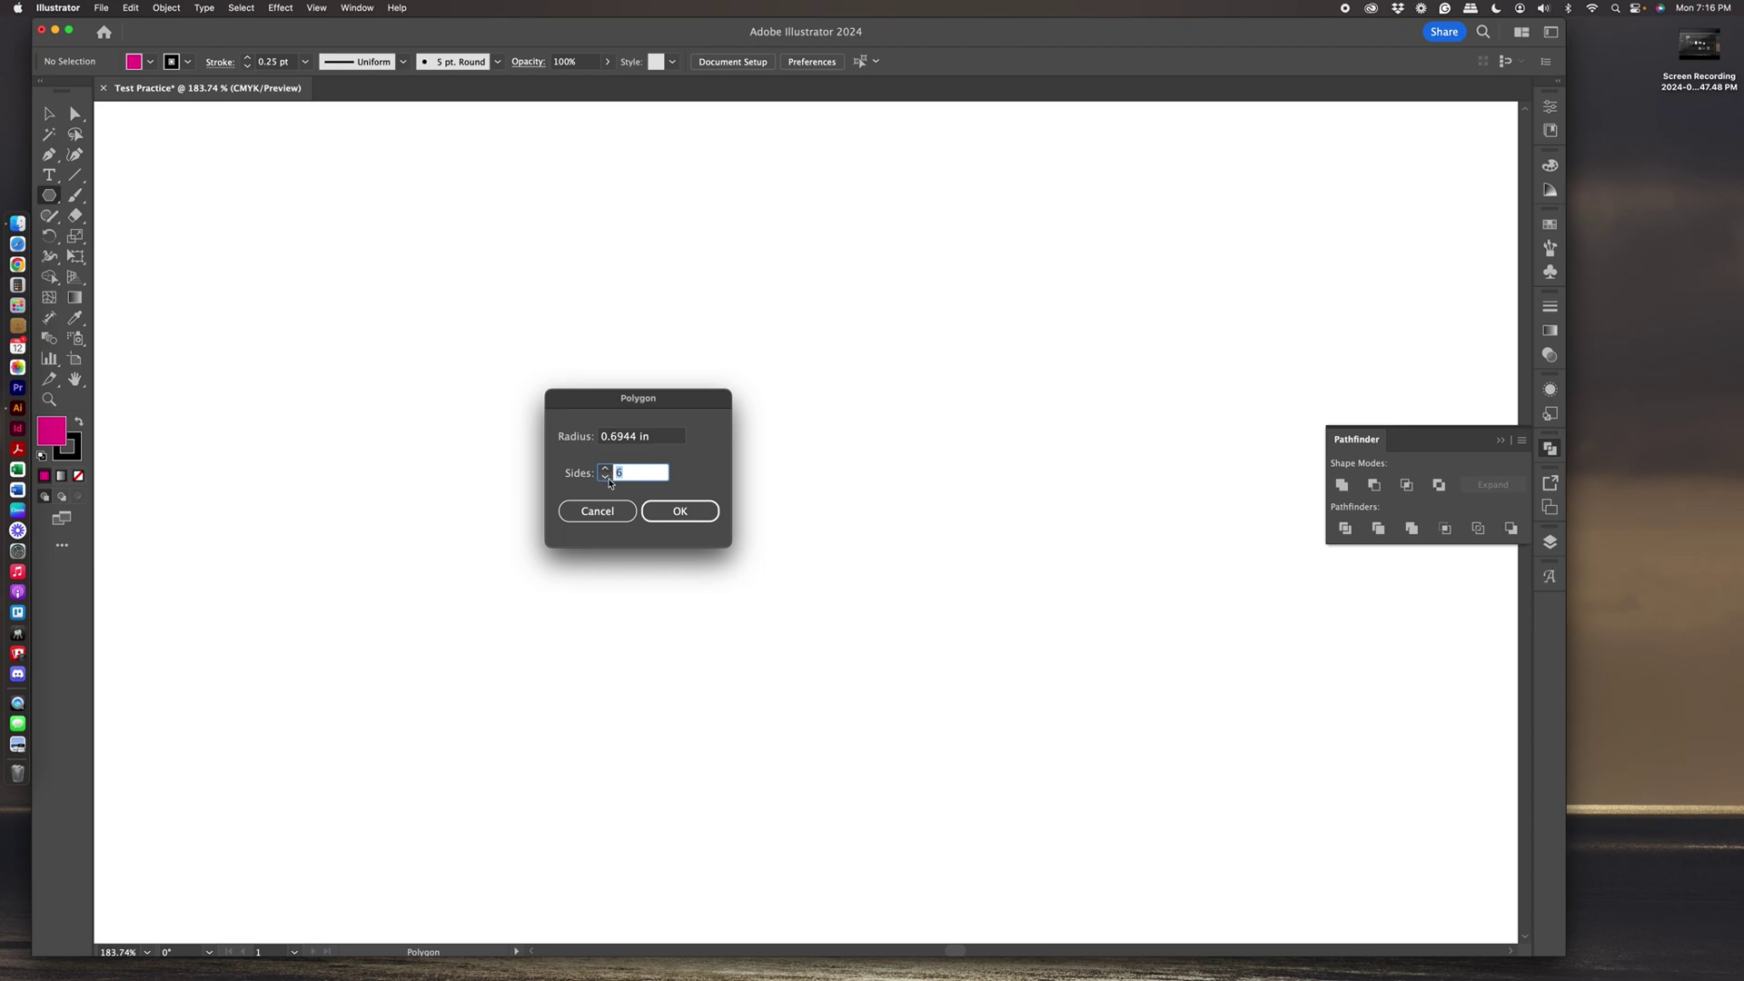
pyautogui.click(662, 437)
pyautogui.moveTo(662, 437); pyautogui.dragTo(533, 434)
pyautogui.write('1')
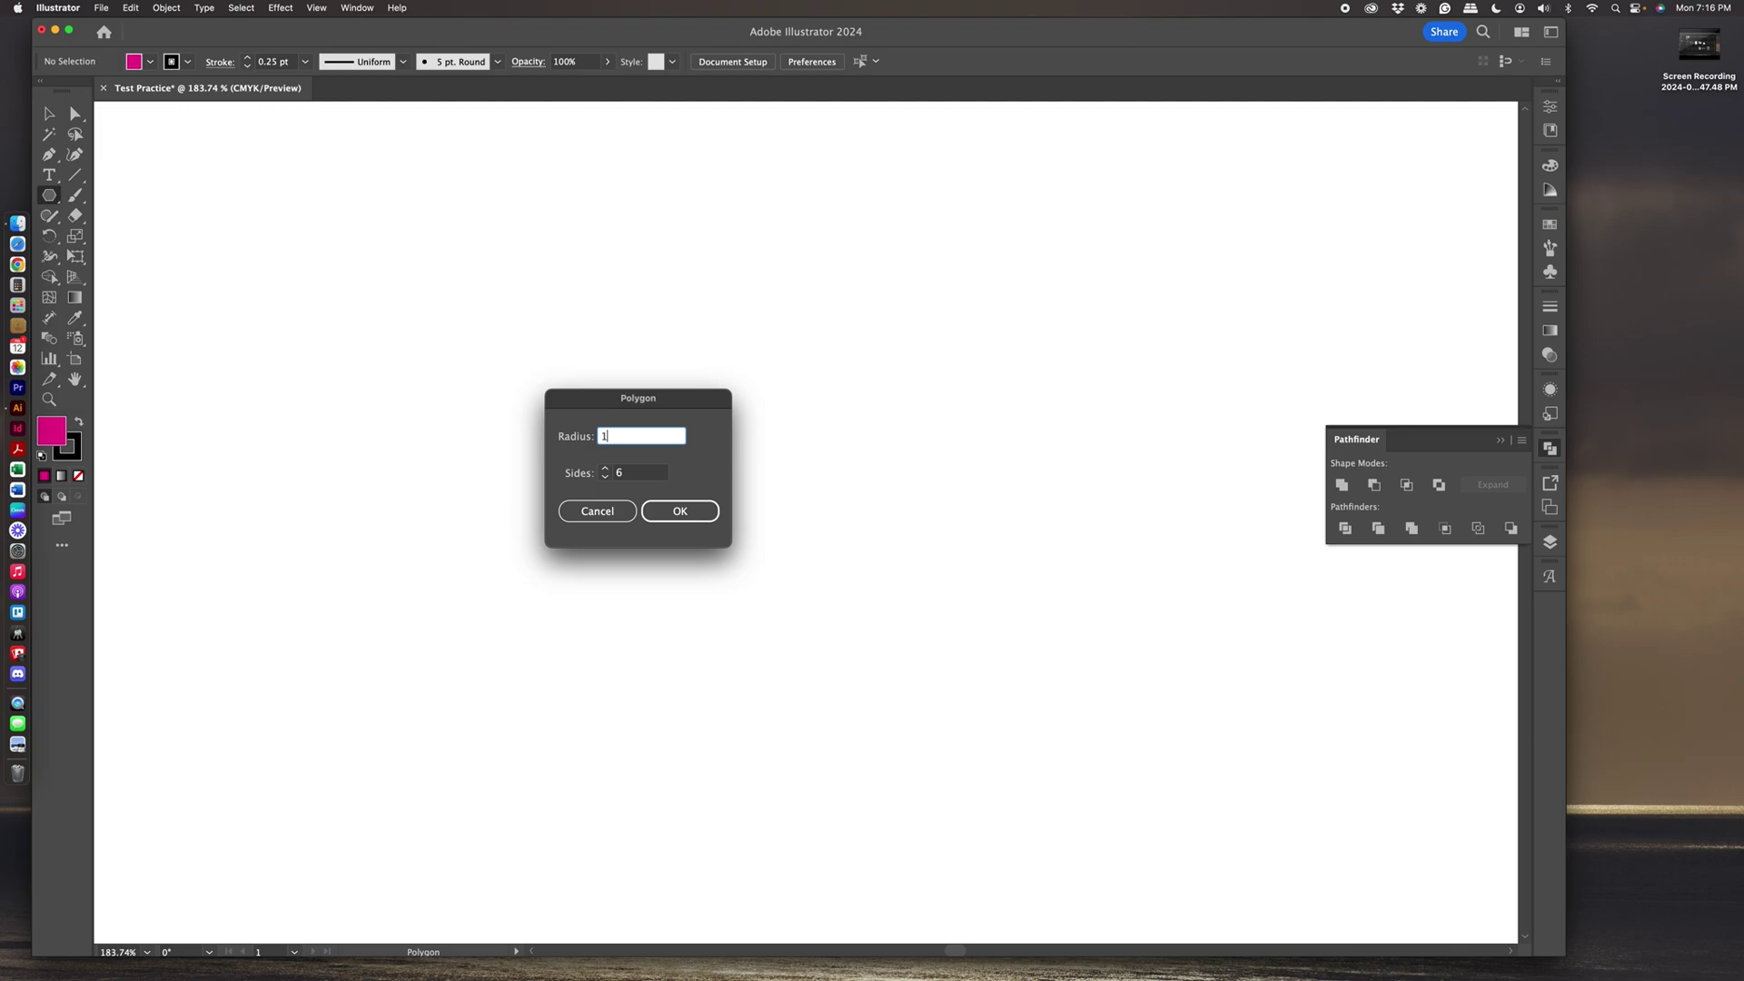
pyautogui.click(680, 512)
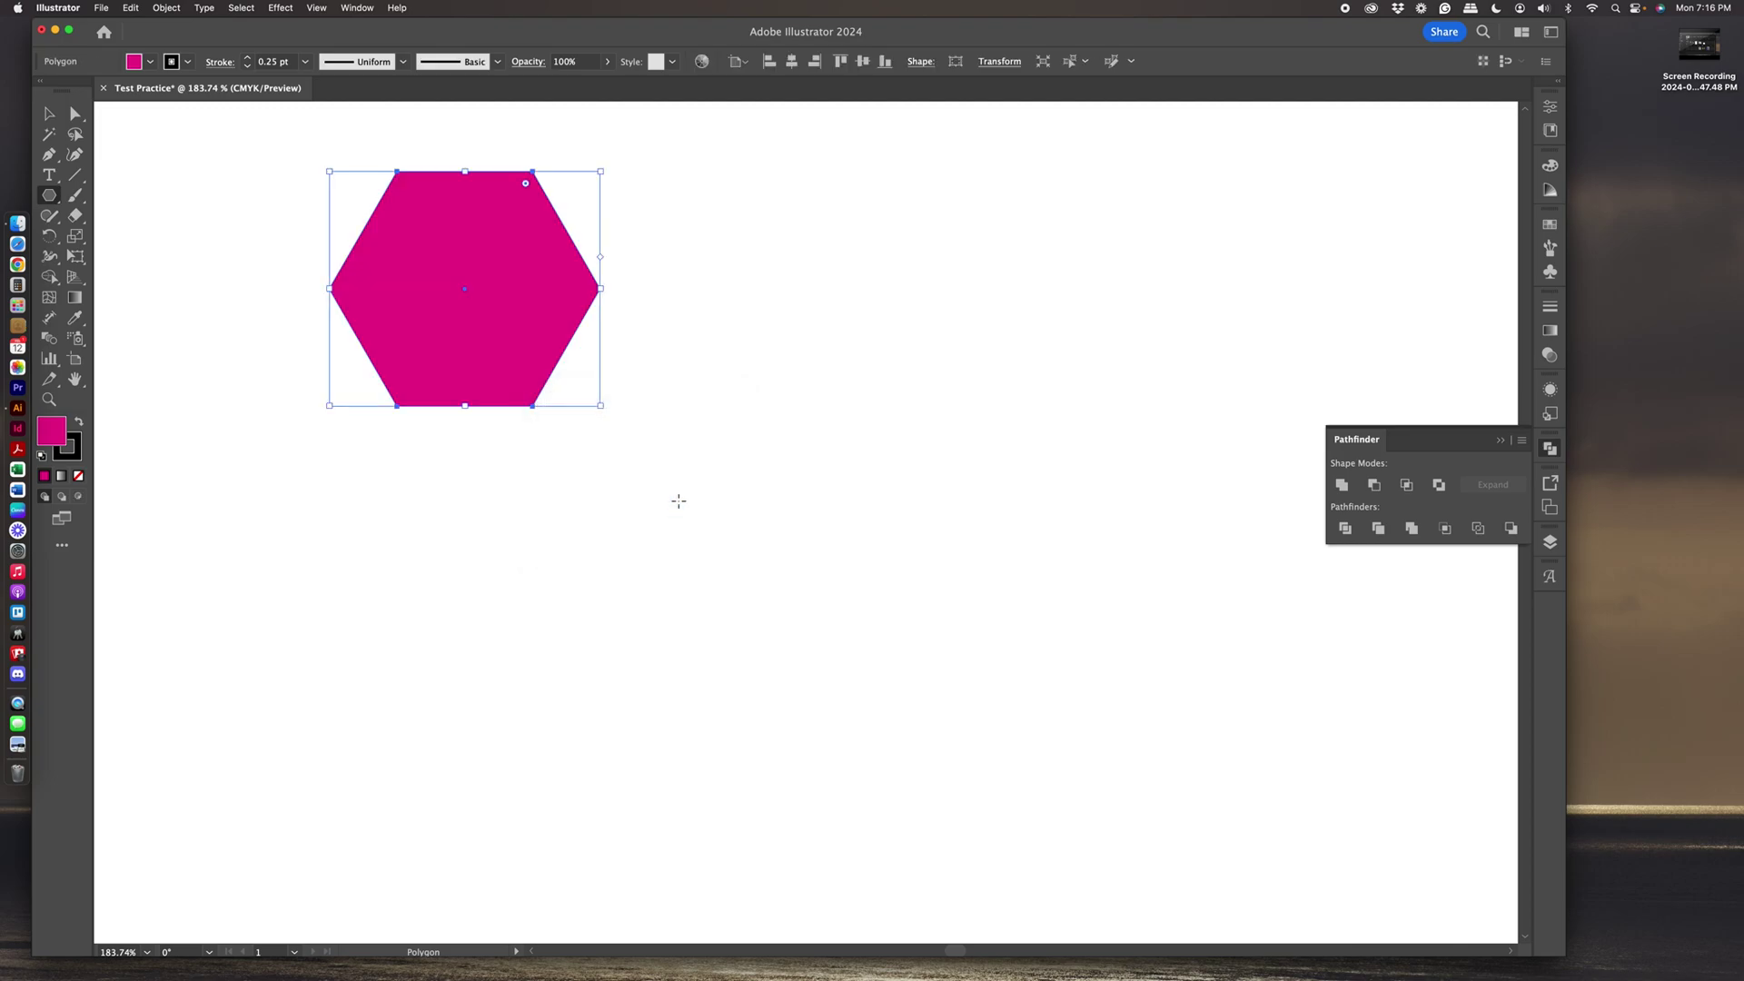
# Move the hexagon toward the middle of the artboard and leave it selected.
pyautogui.click(49, 112)
pyautogui.moveTo(431, 254); pyautogui.dragTo(686, 408)
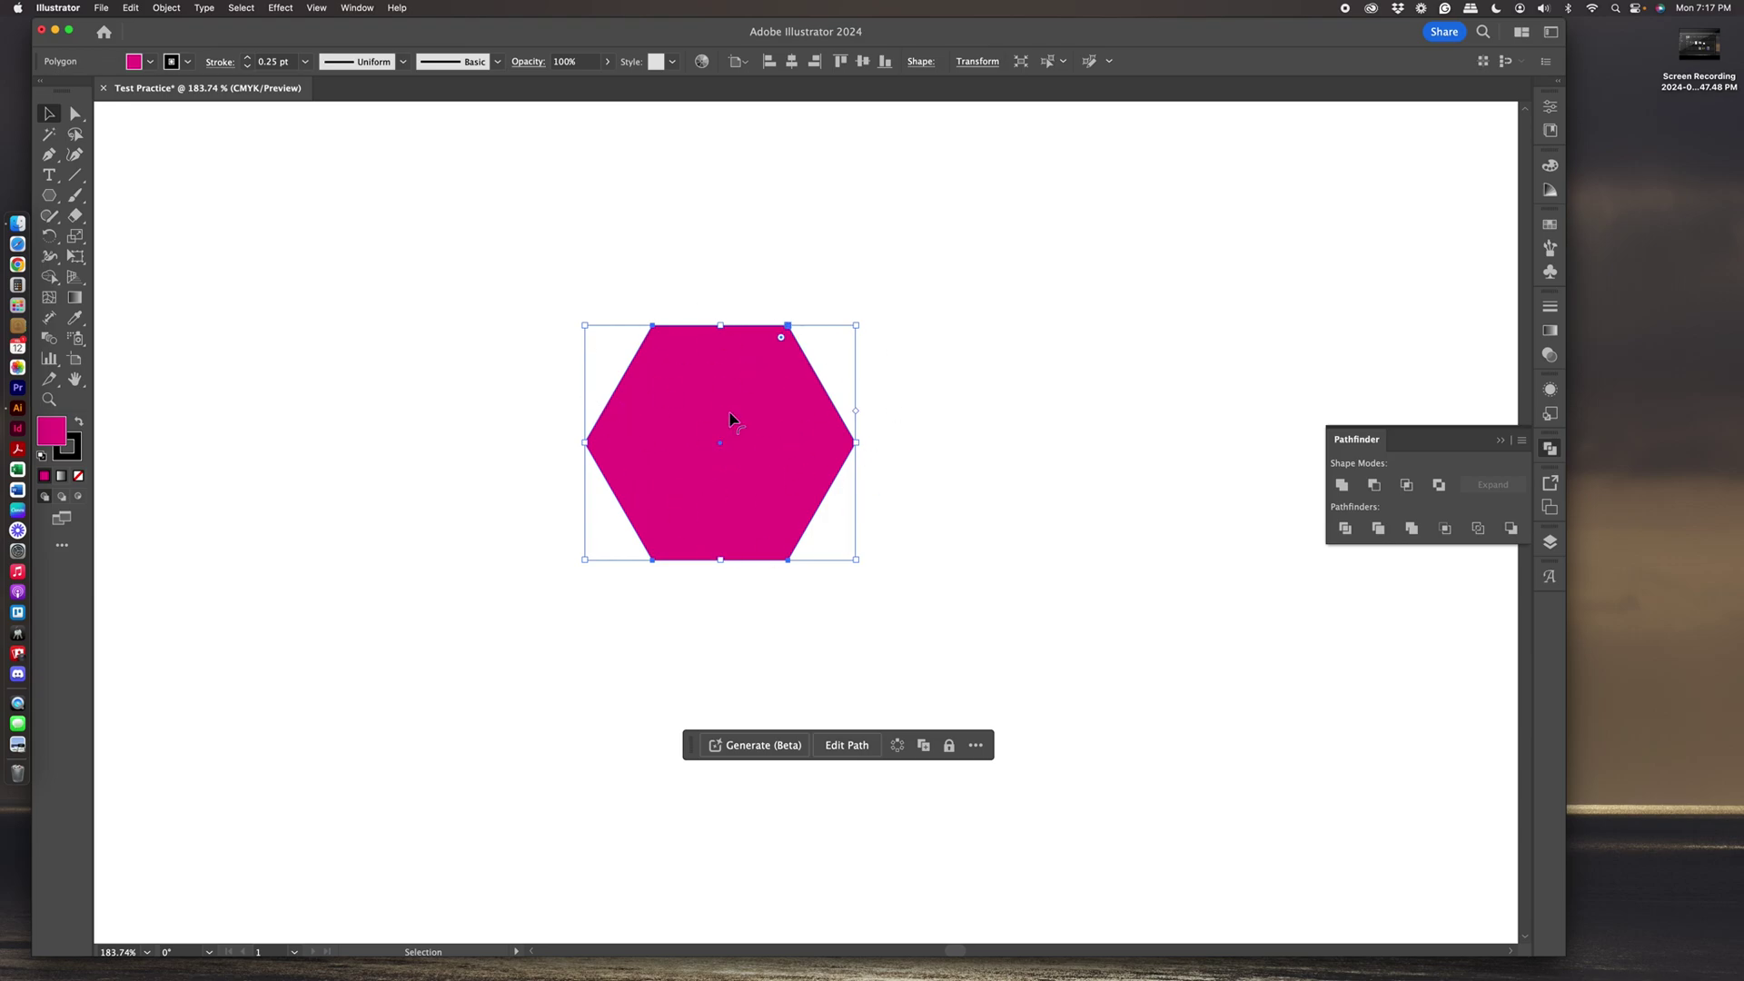
pyautogui.moveTo(532, 262); pyautogui.dragTo(895, 518)
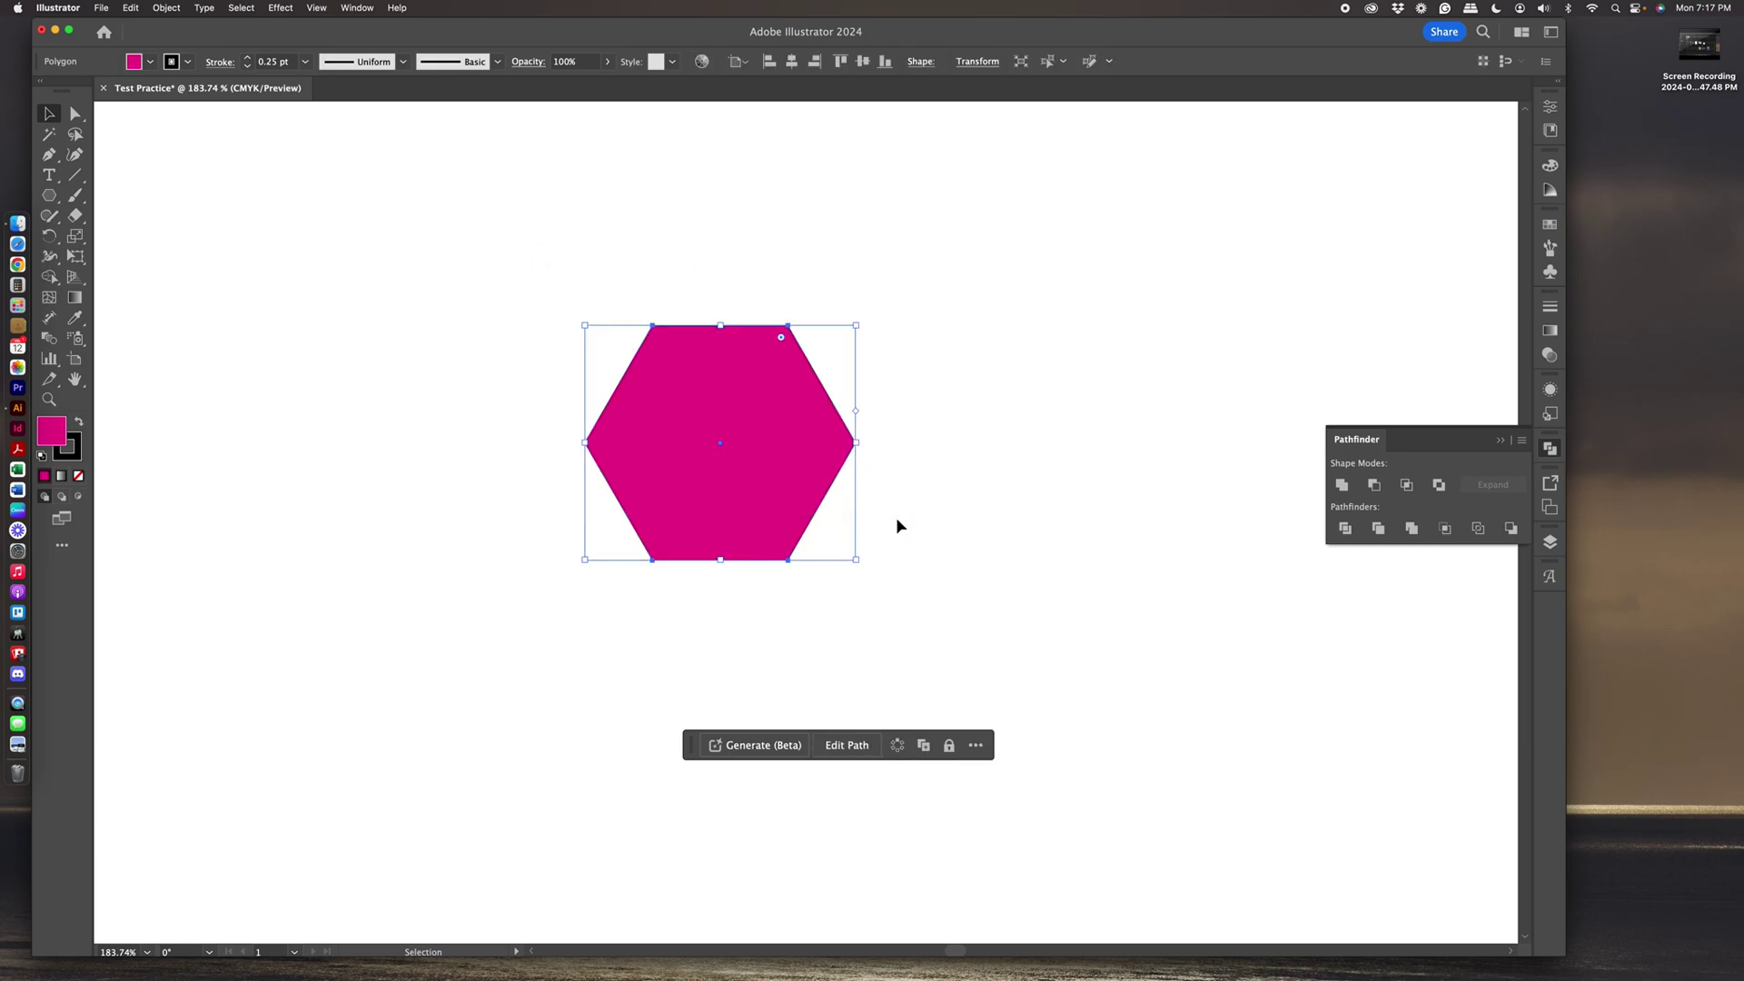
# Set the selected polygon's side count to 5 in its shape properties.
pyautogui.click(921, 61)
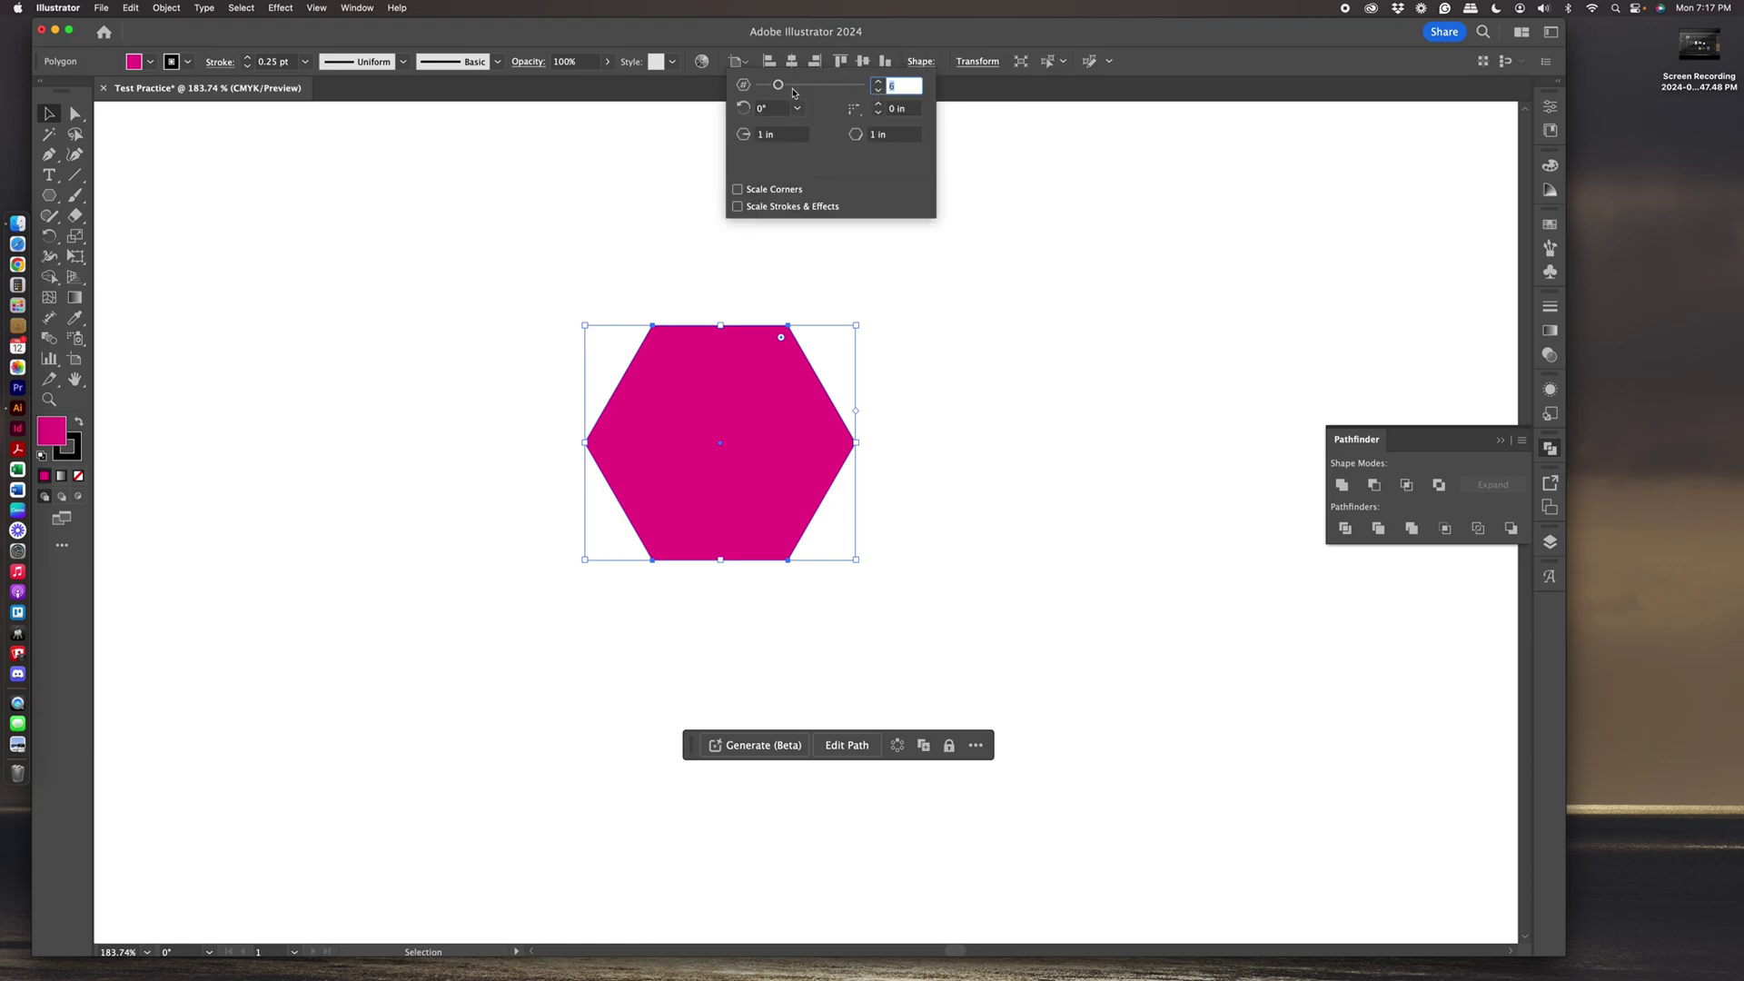
pyautogui.click(880, 94)
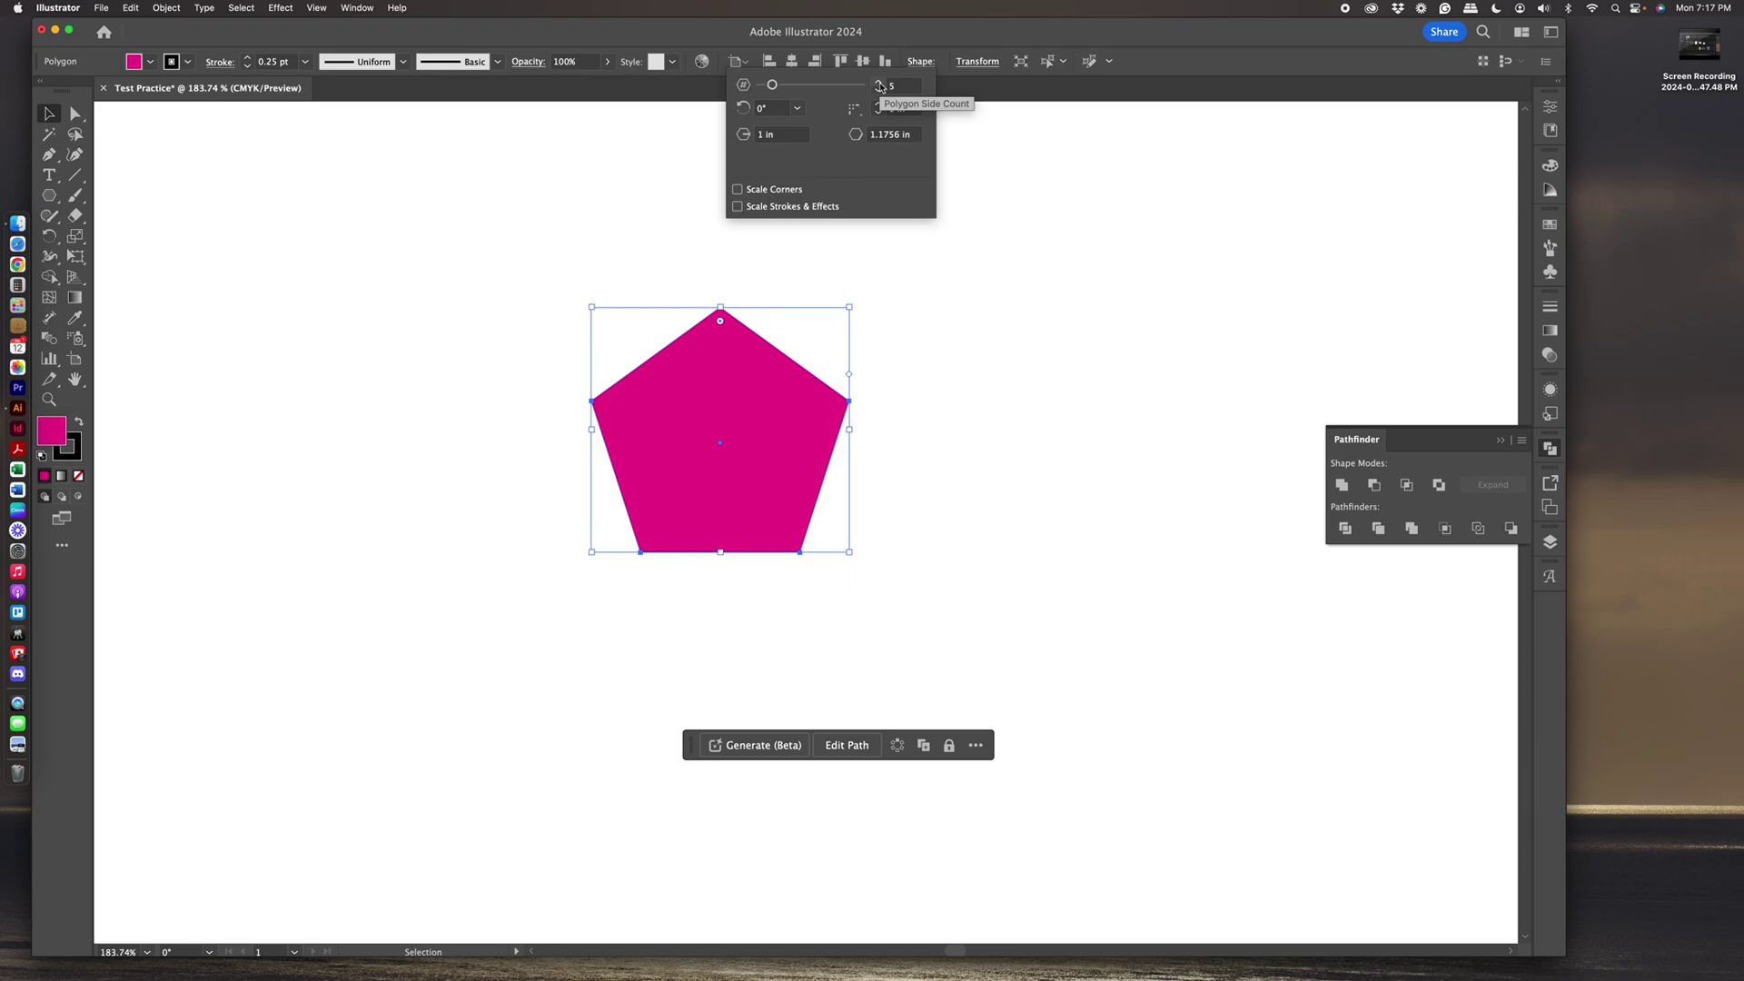
# Set the selected polygon's side count to 6 and close its shape properties.
pyautogui.click(879, 83)
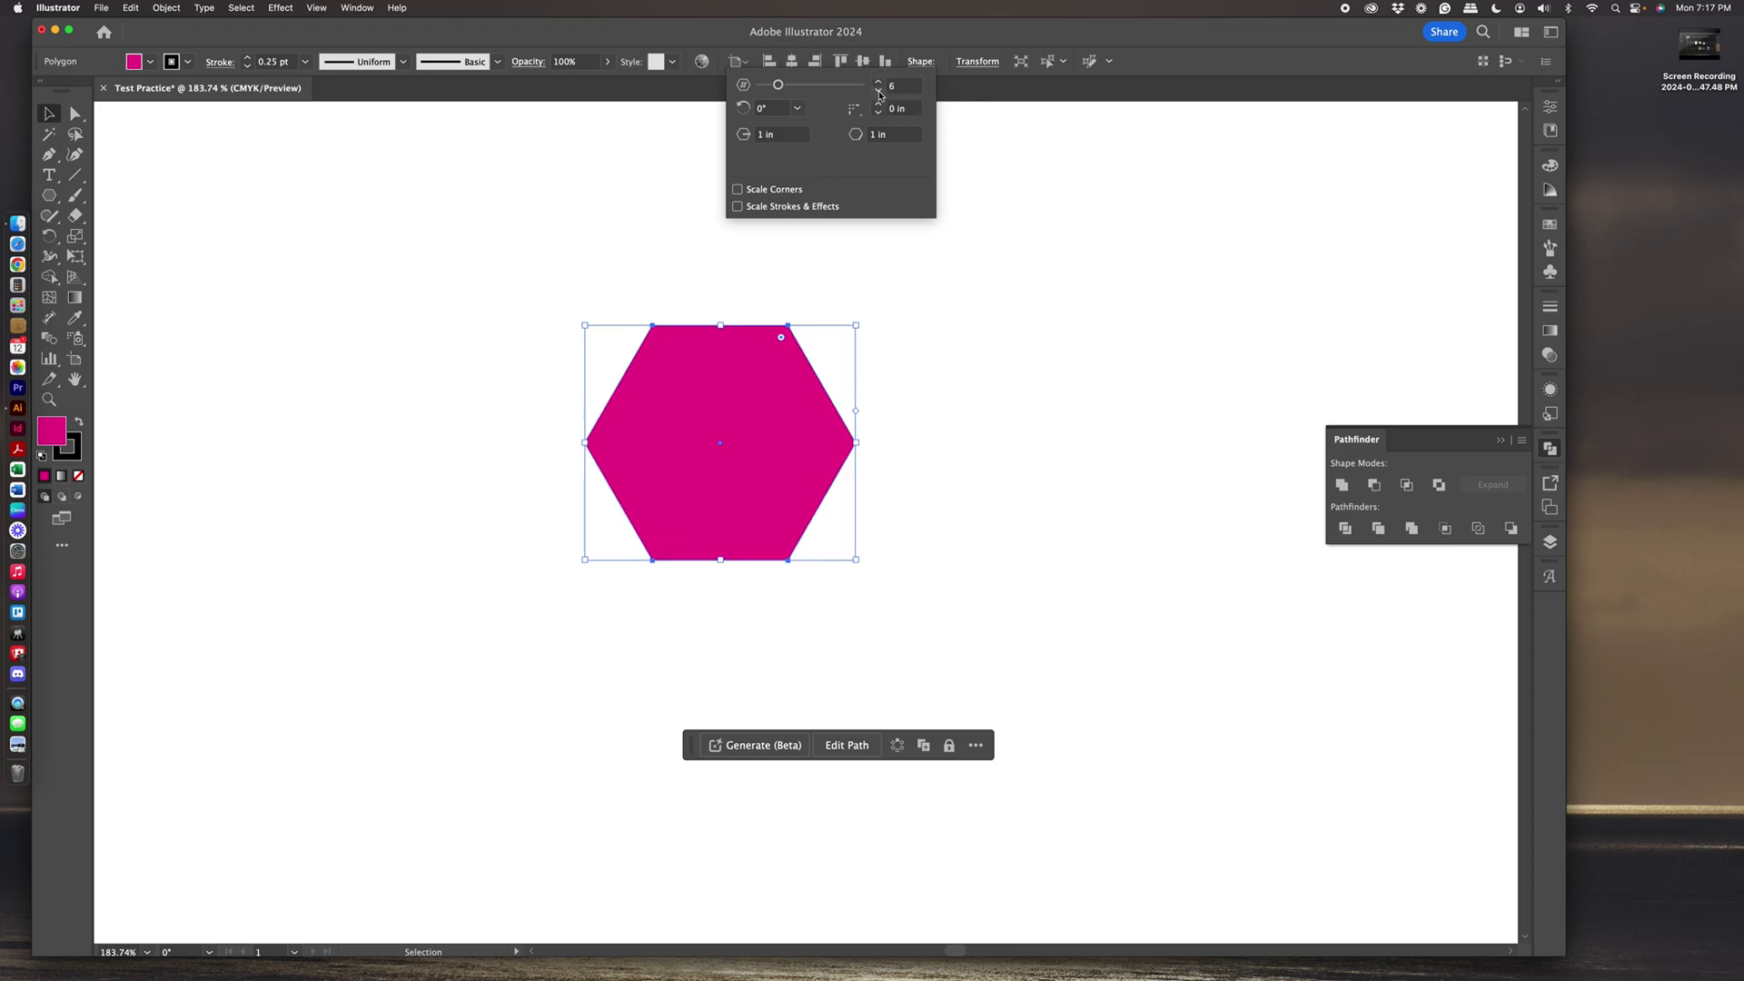
pyautogui.click(878, 92)
pyautogui.click(877, 82)
pyautogui.click(717, 558)
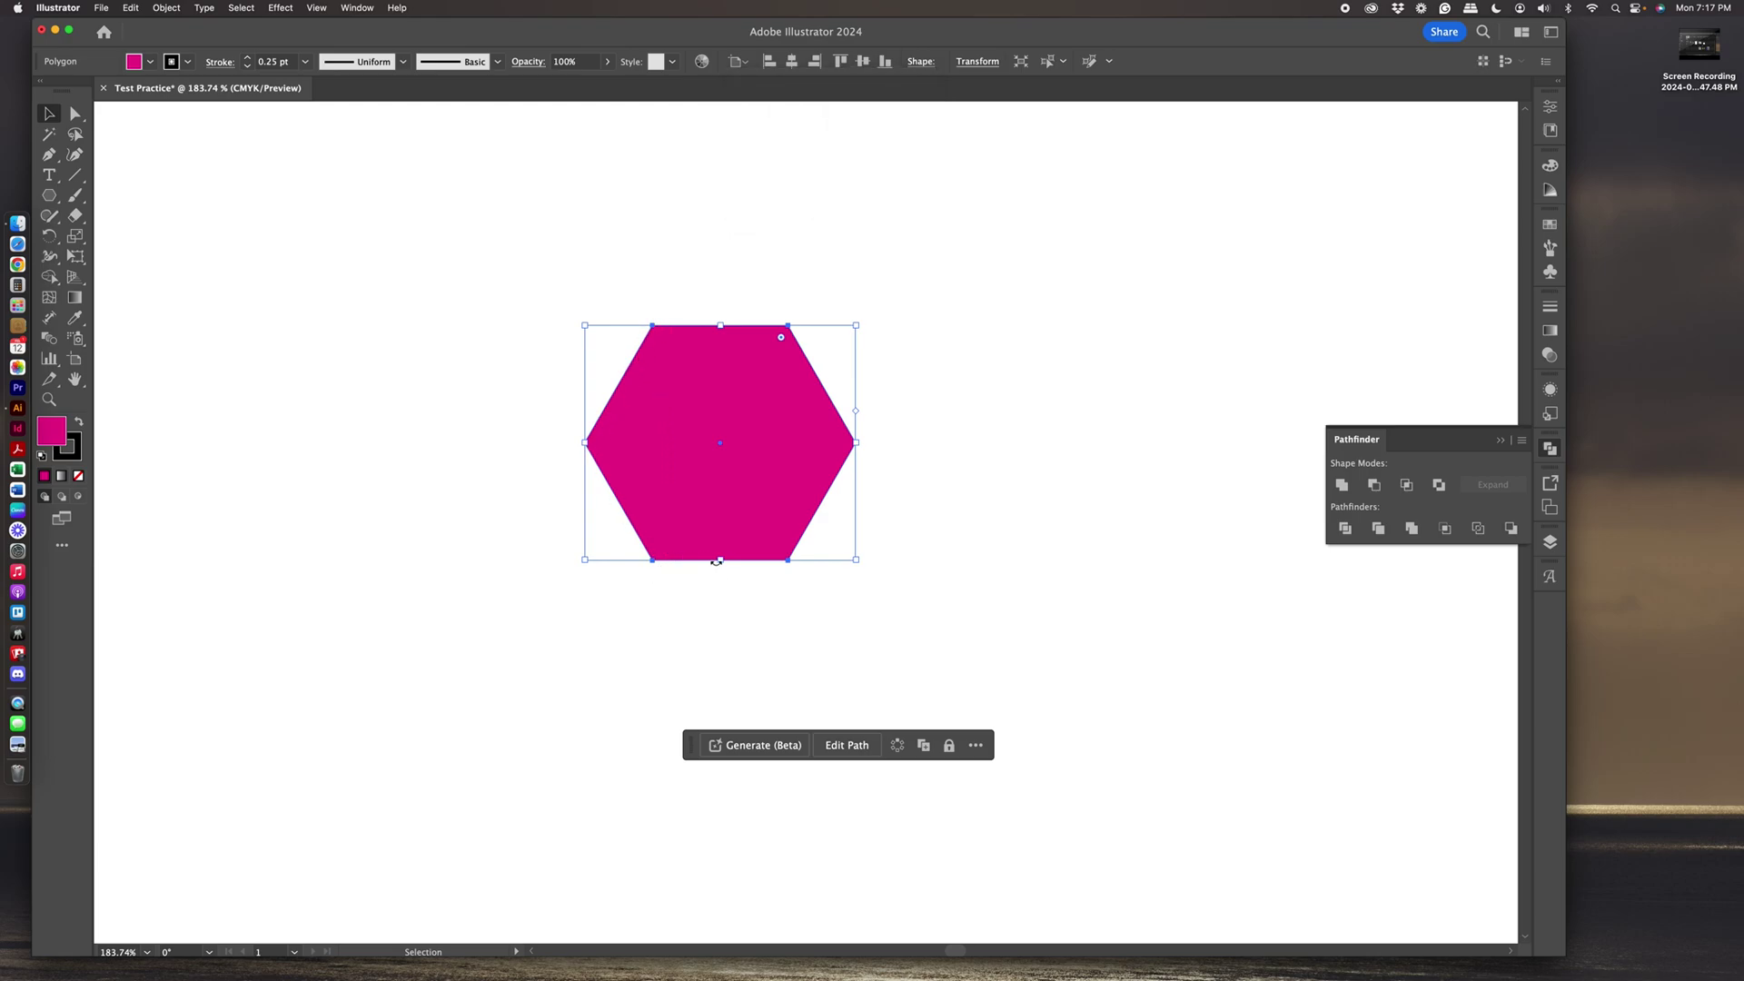
# Set the hexagon's side length to 2 in and reposition it slightly up and to the left on the artboard.
pyautogui.click(921, 63)
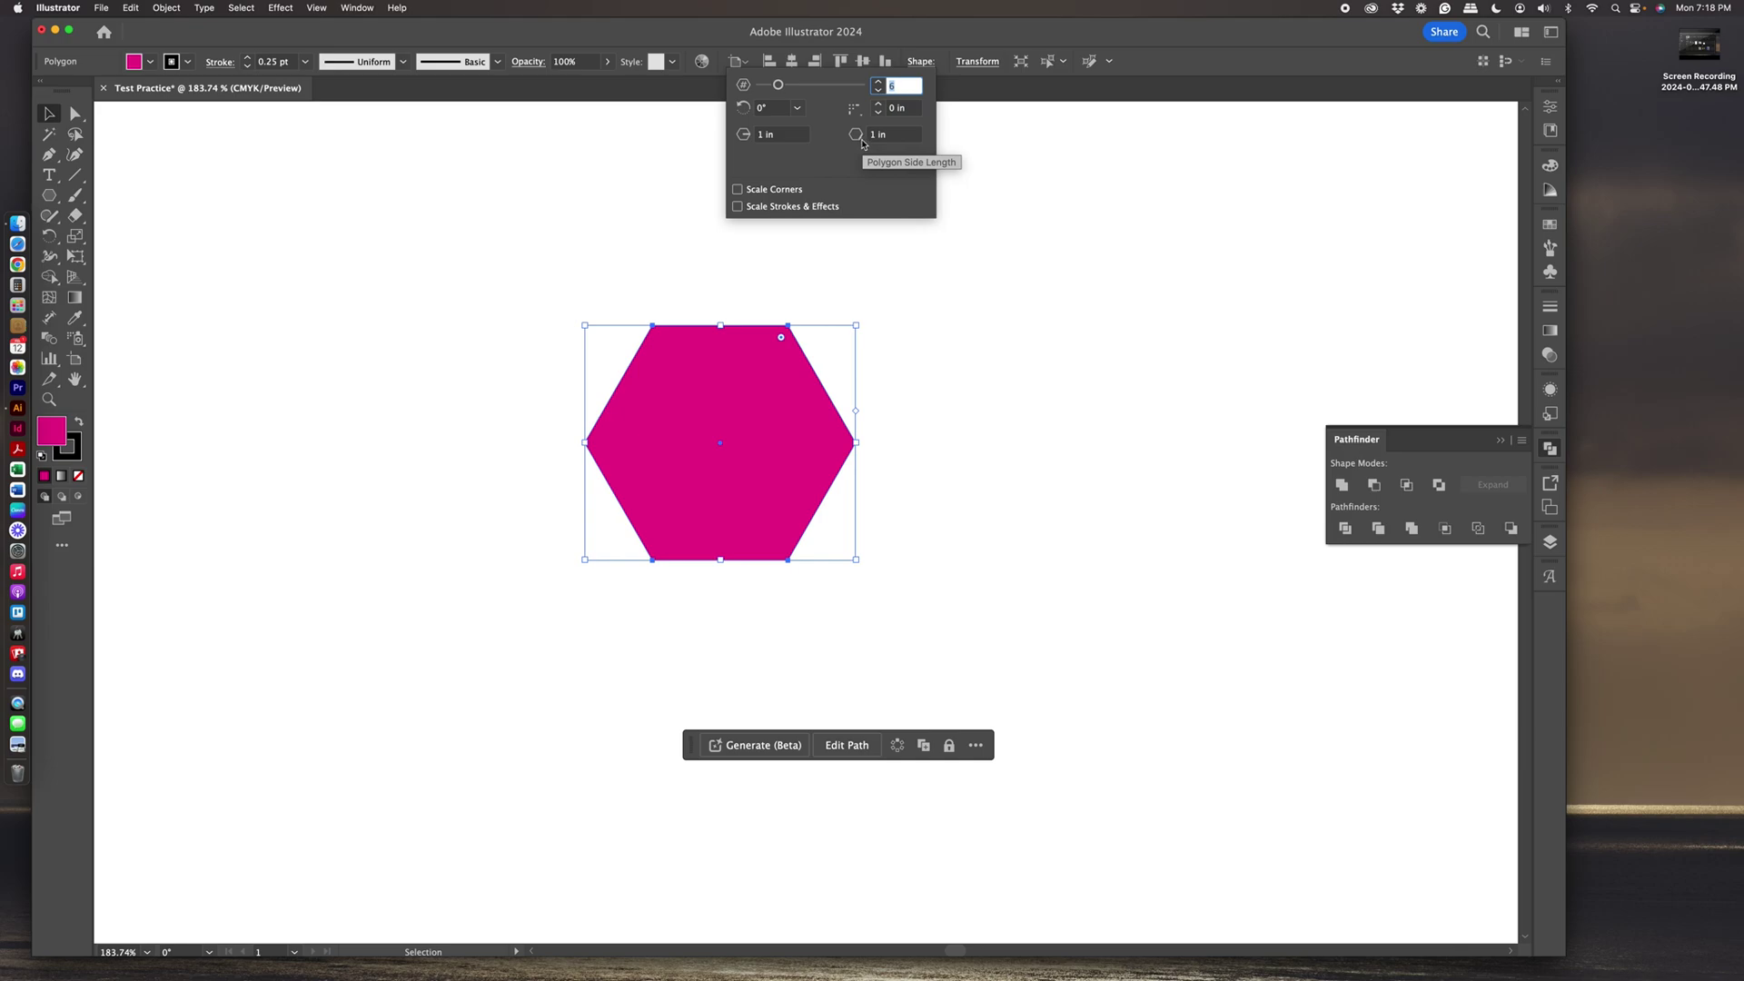
pyautogui.click(898, 134)
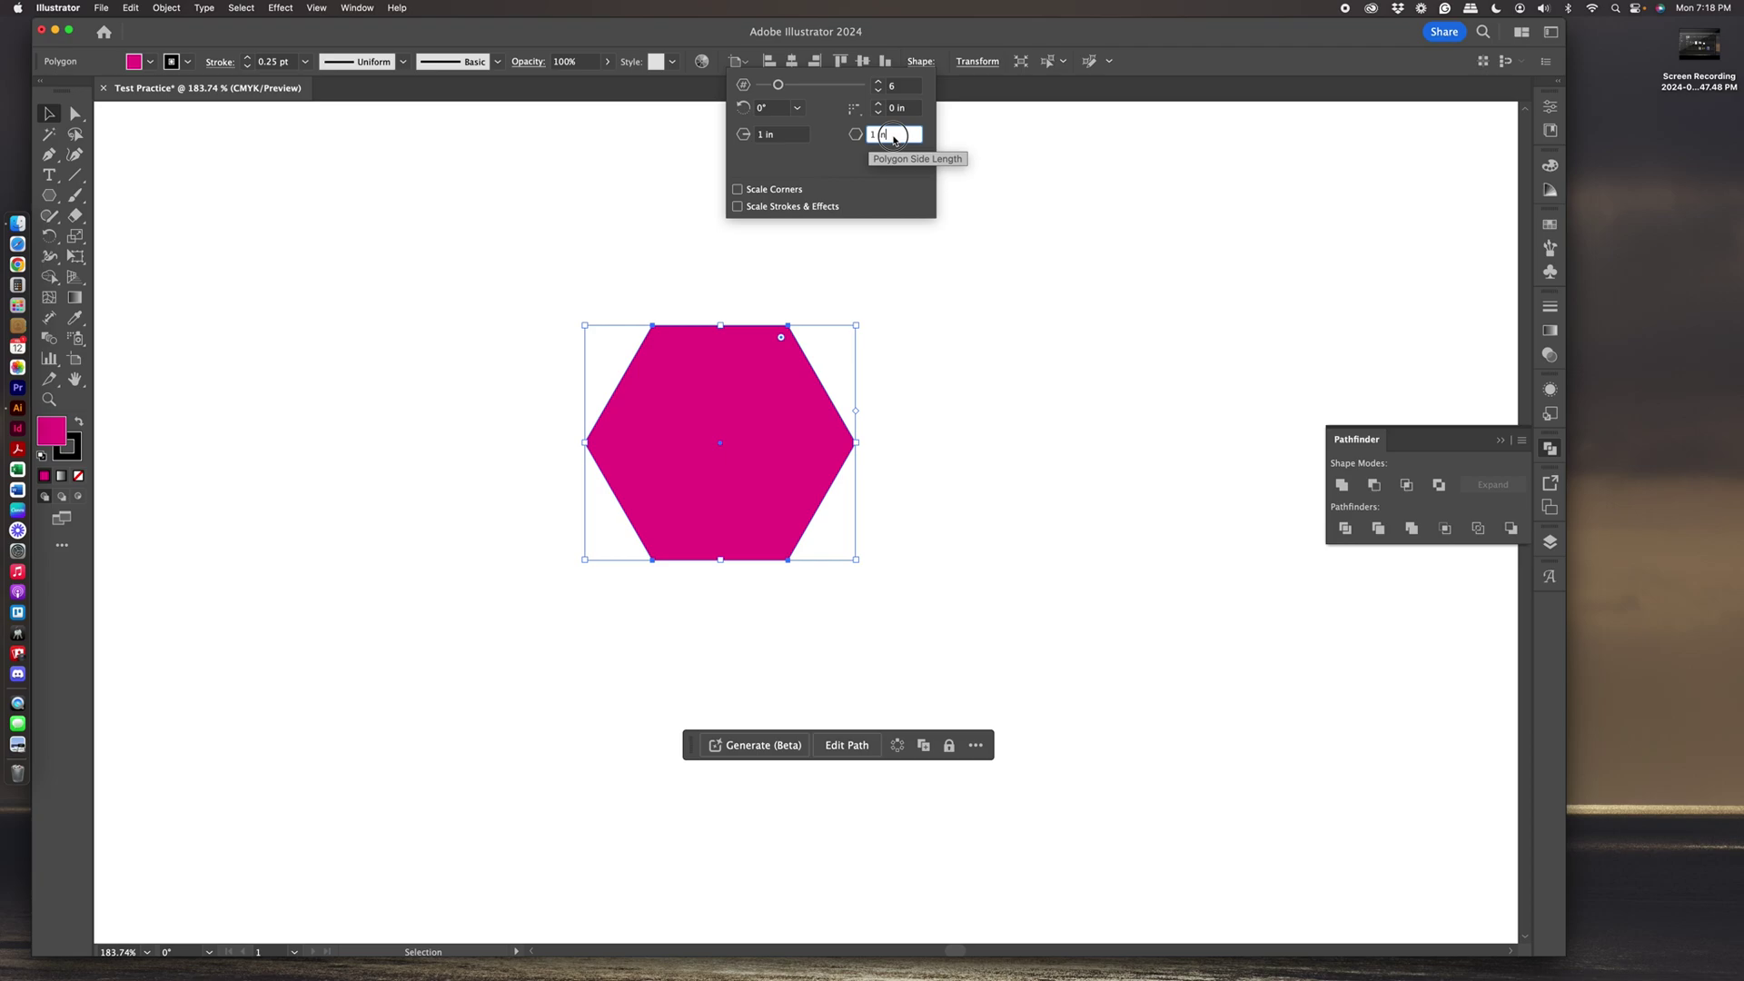
pyautogui.moveTo(898, 135); pyautogui.dragTo(862, 138)
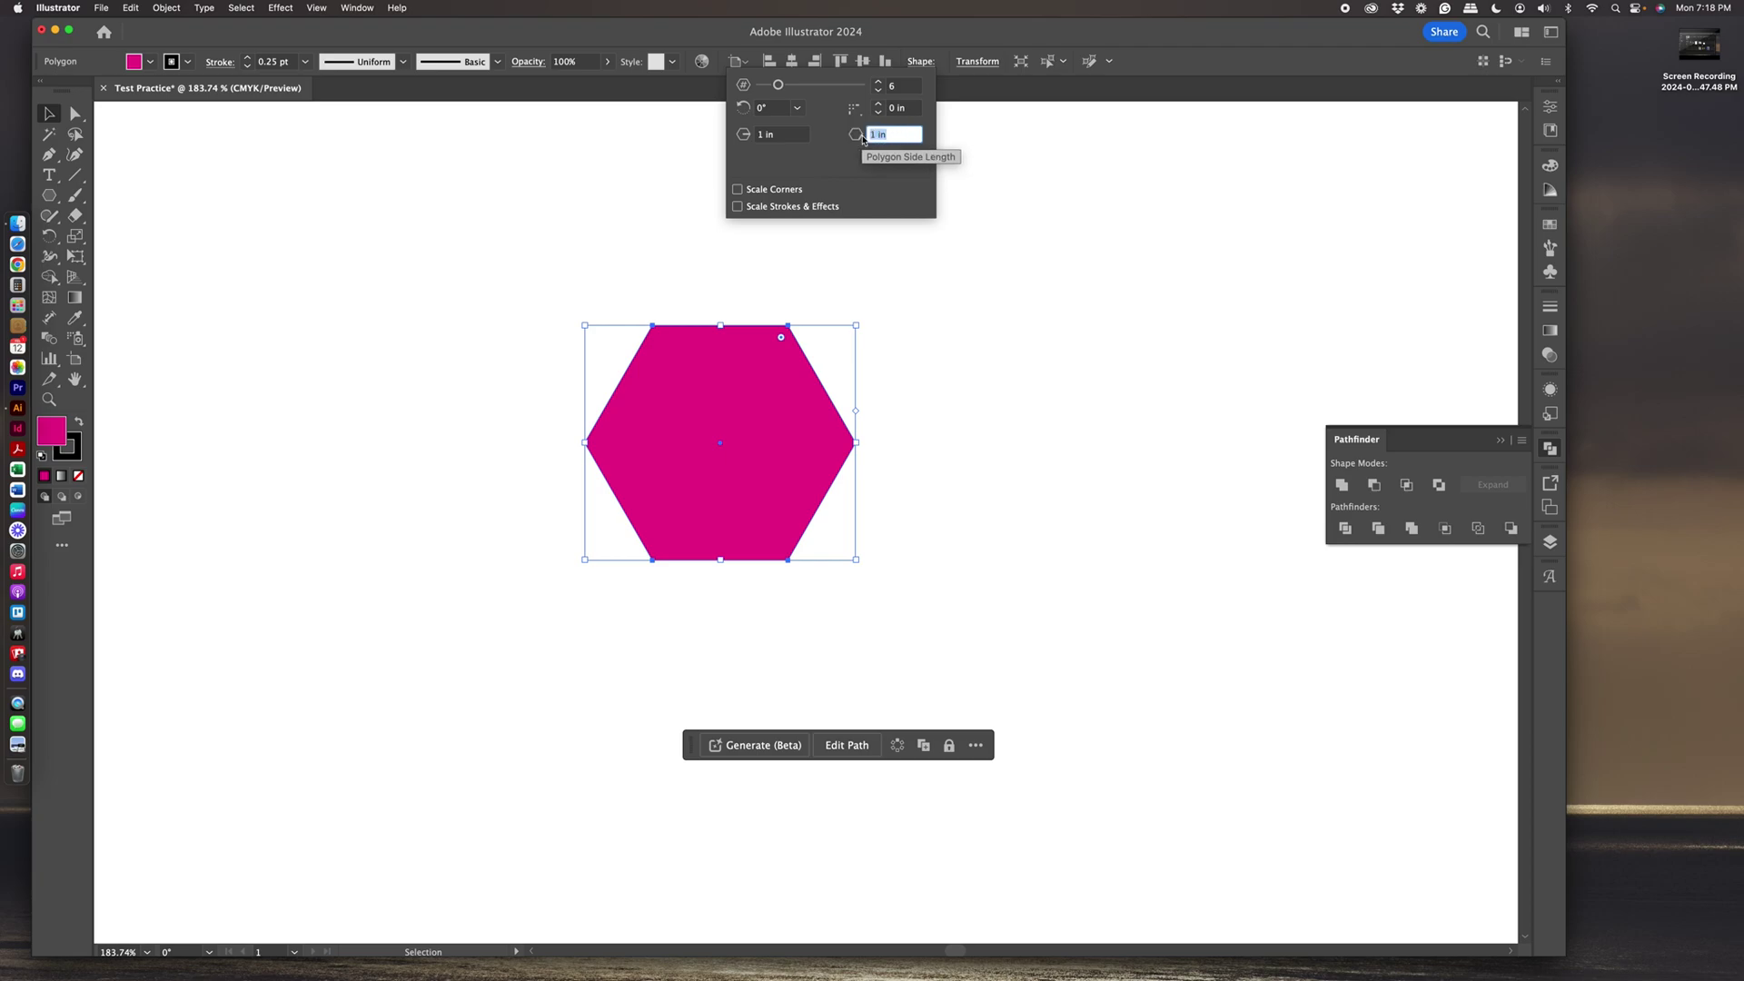
pyautogui.write('22')
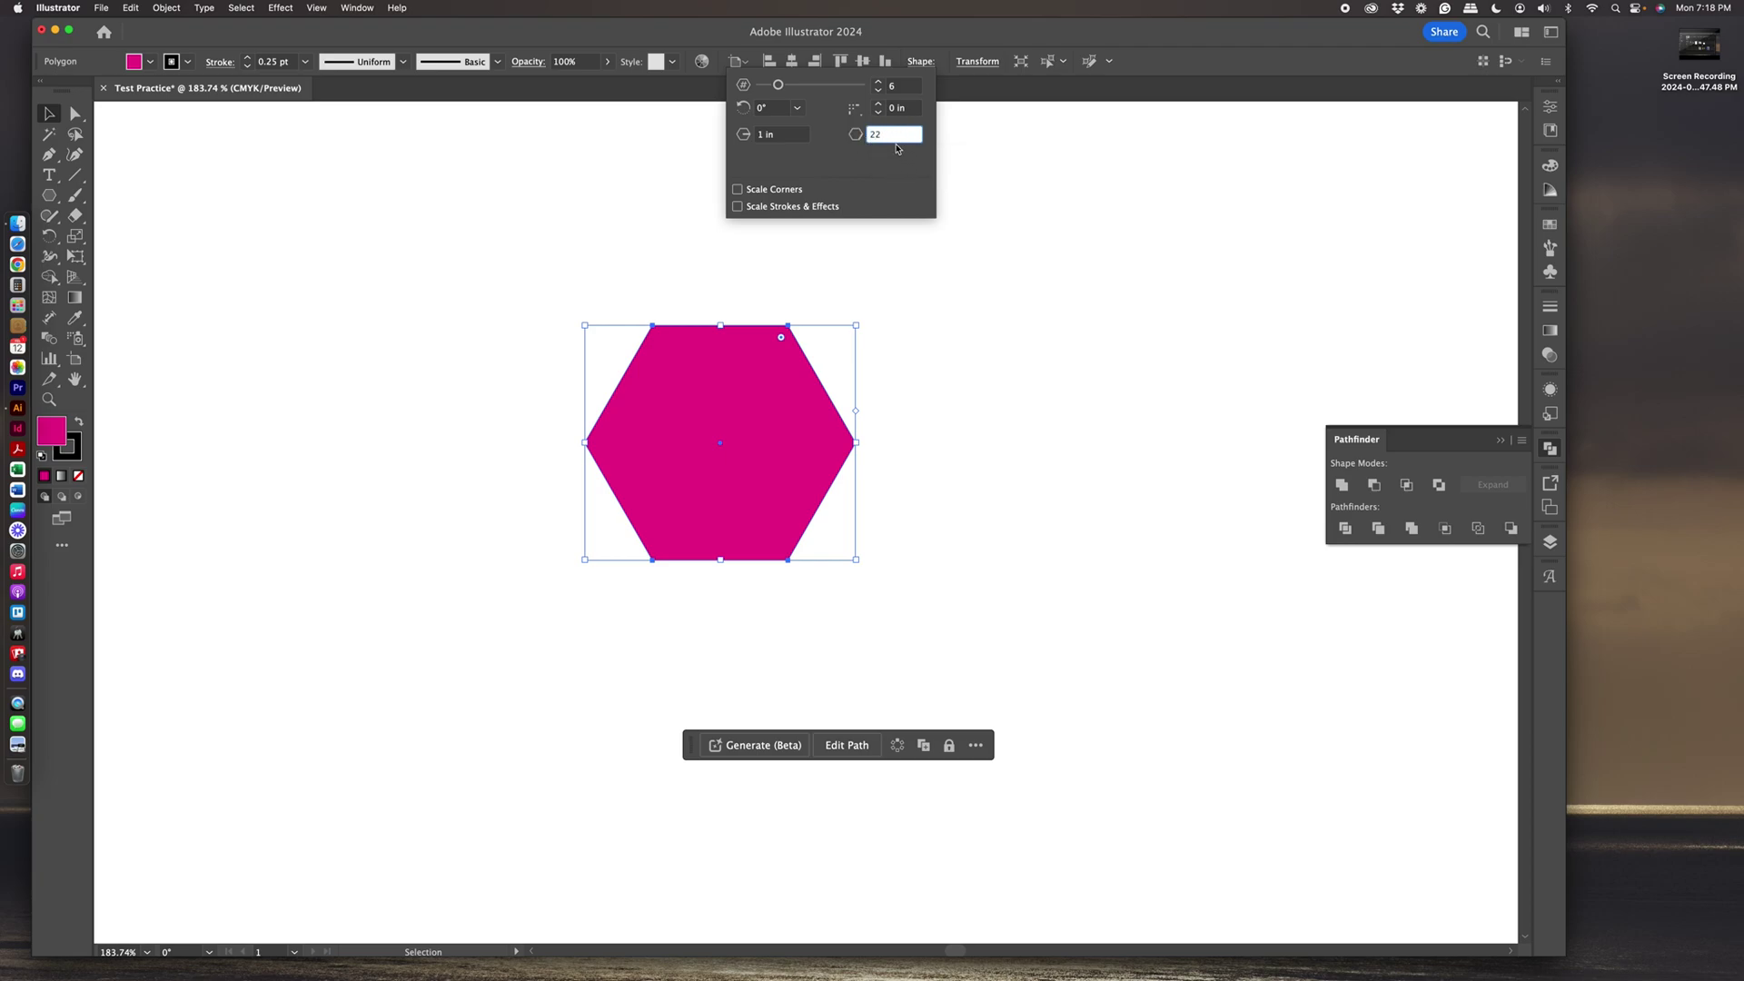
pyautogui.press('BackSpace')
pyautogui.press('Return')
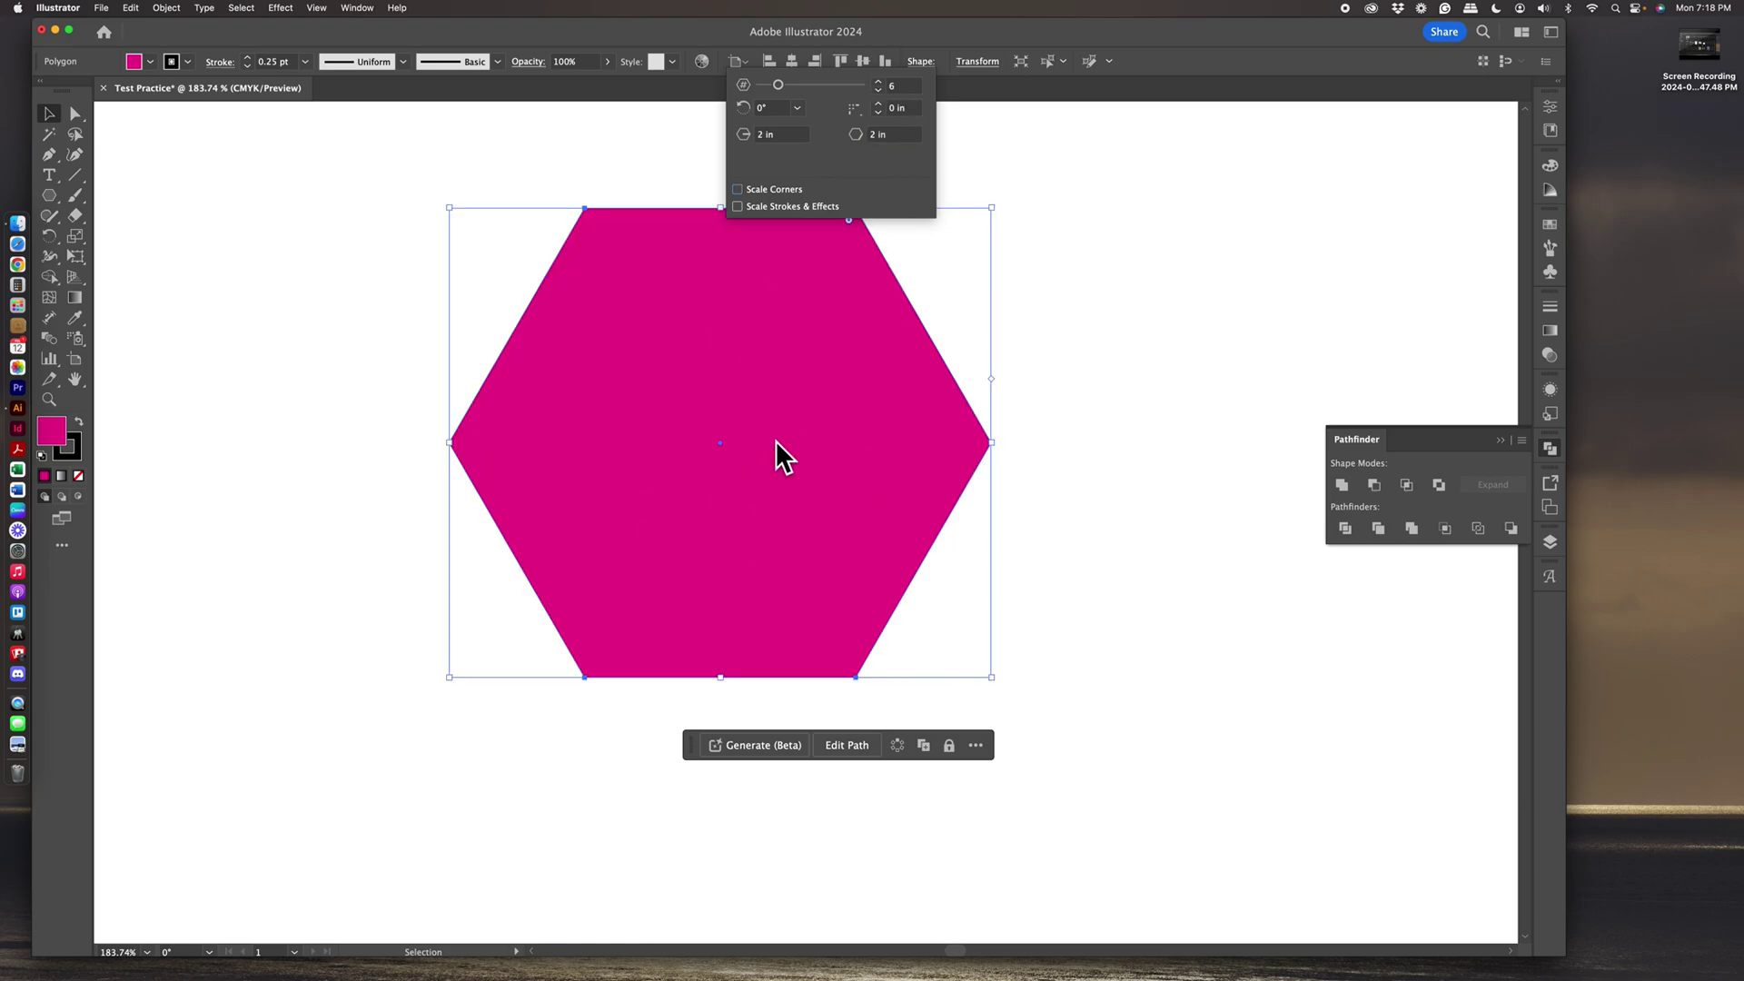
pyautogui.click(713, 435)
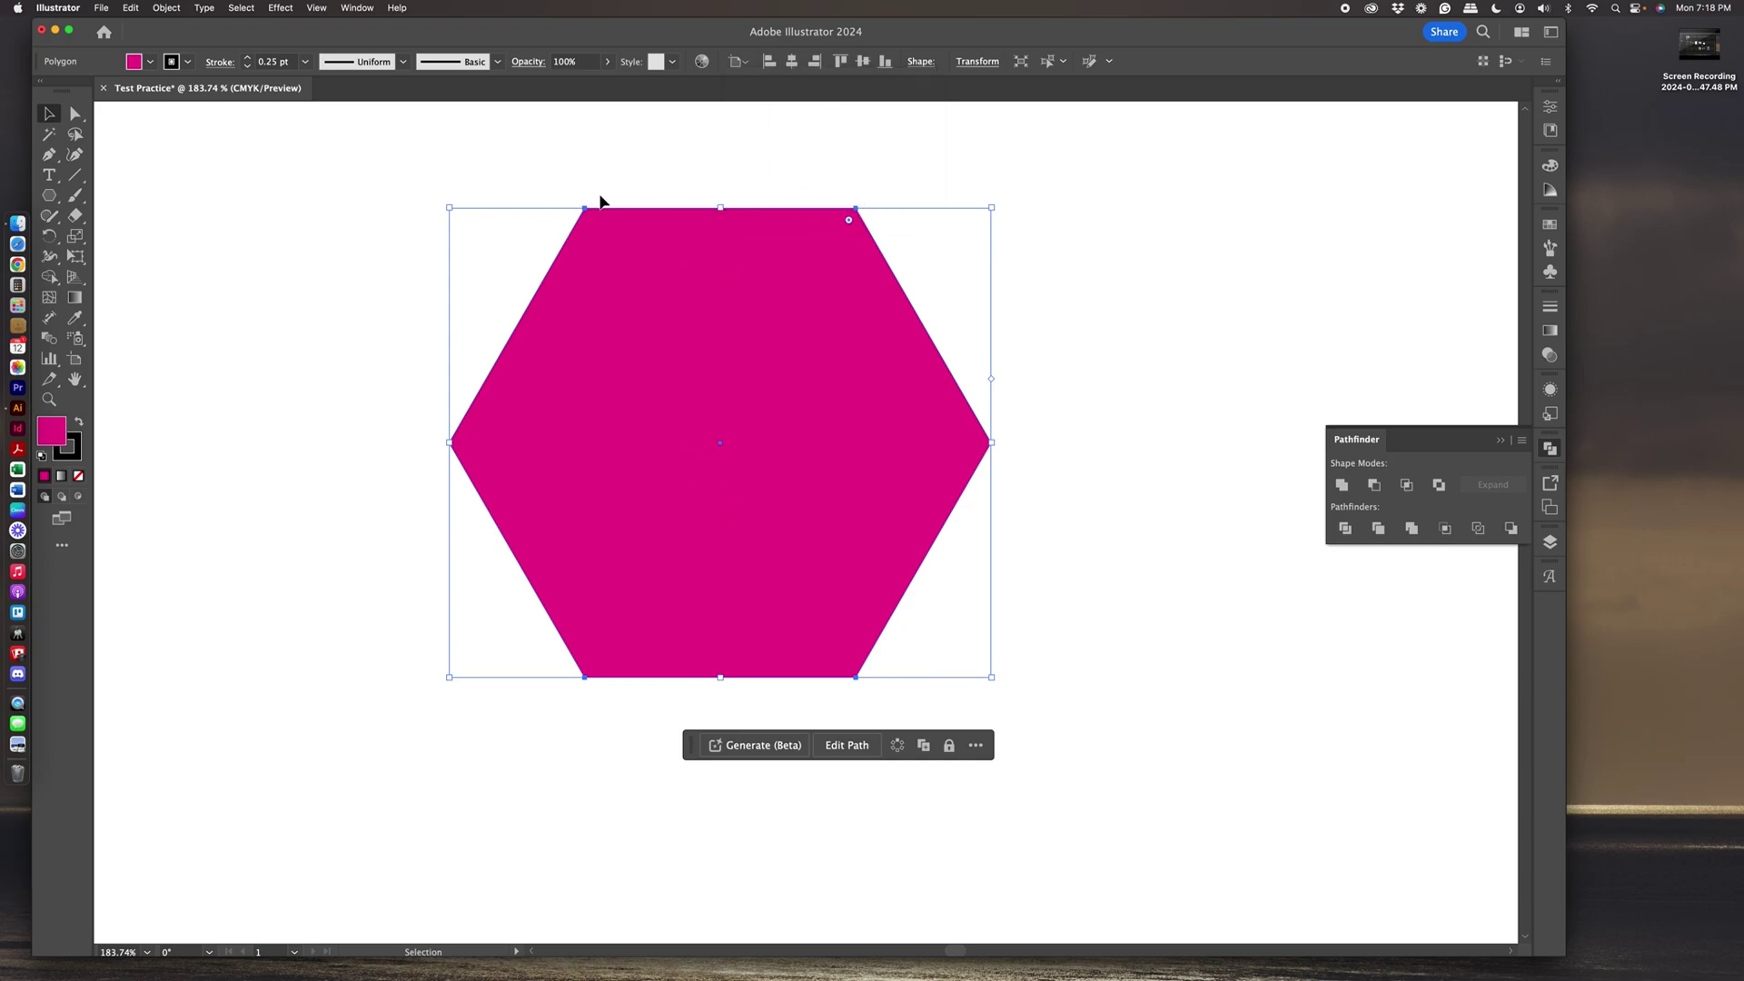
pyautogui.moveTo(771, 400); pyautogui.dragTo(440, 373)
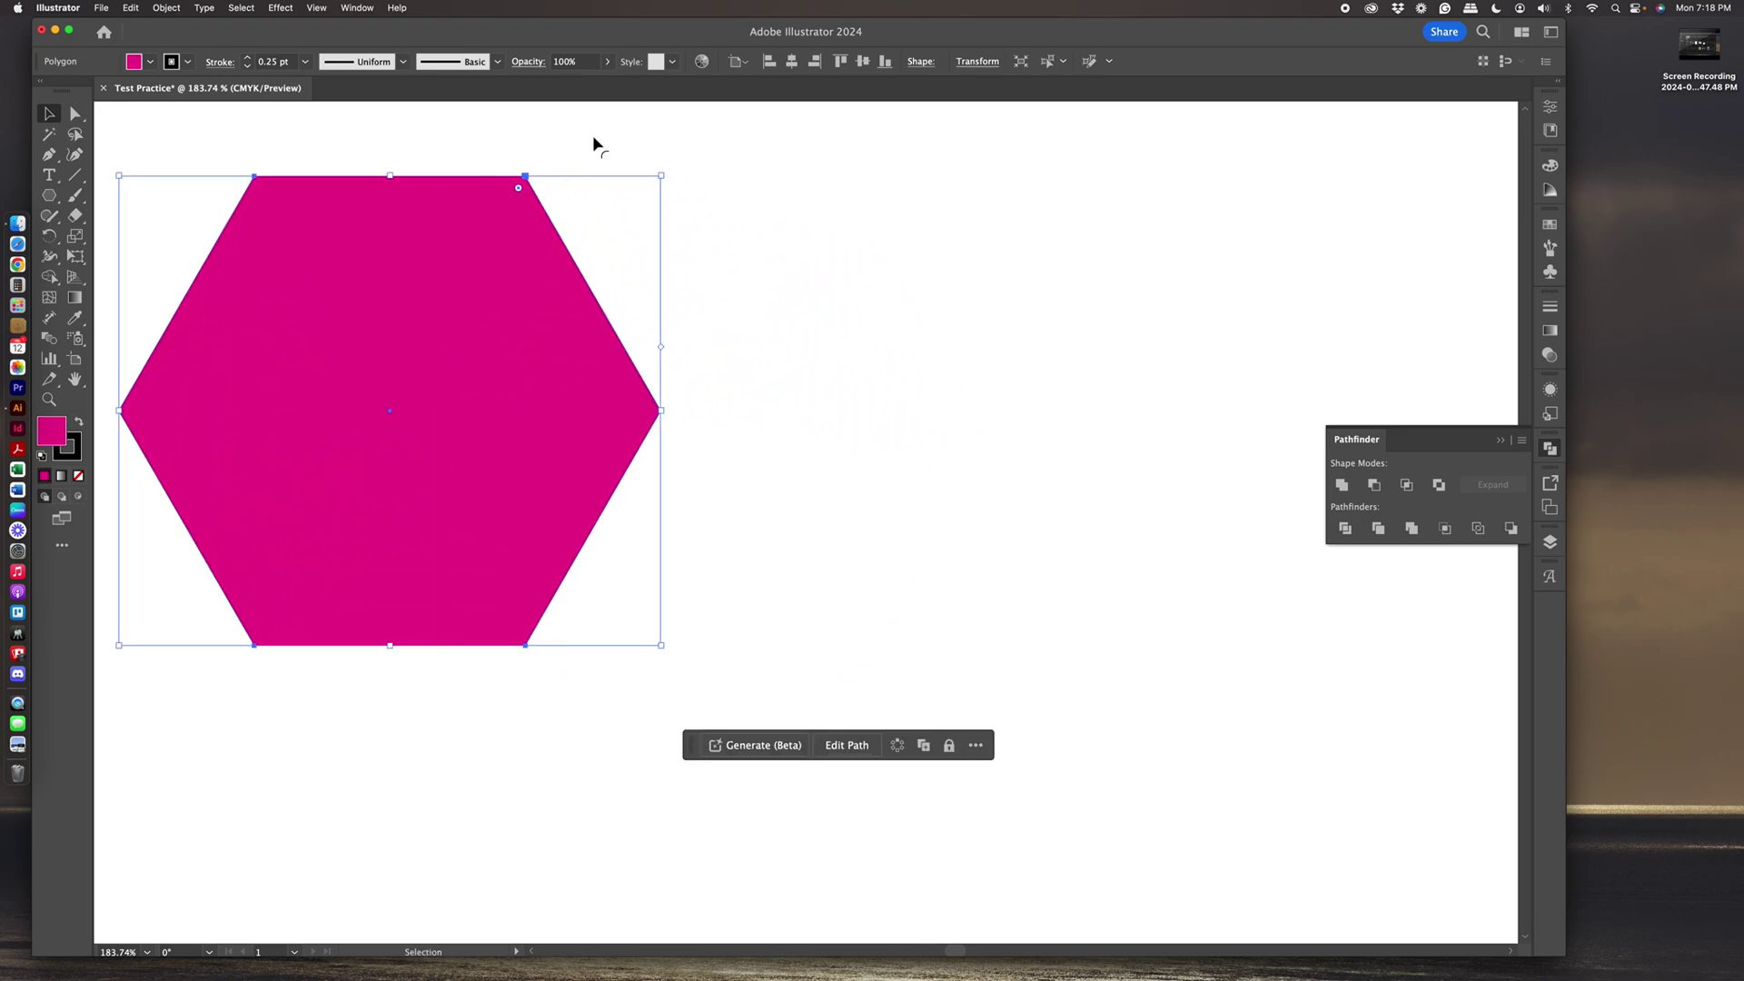
pyautogui.moveTo(416, 368); pyautogui.dragTo(691, 371)
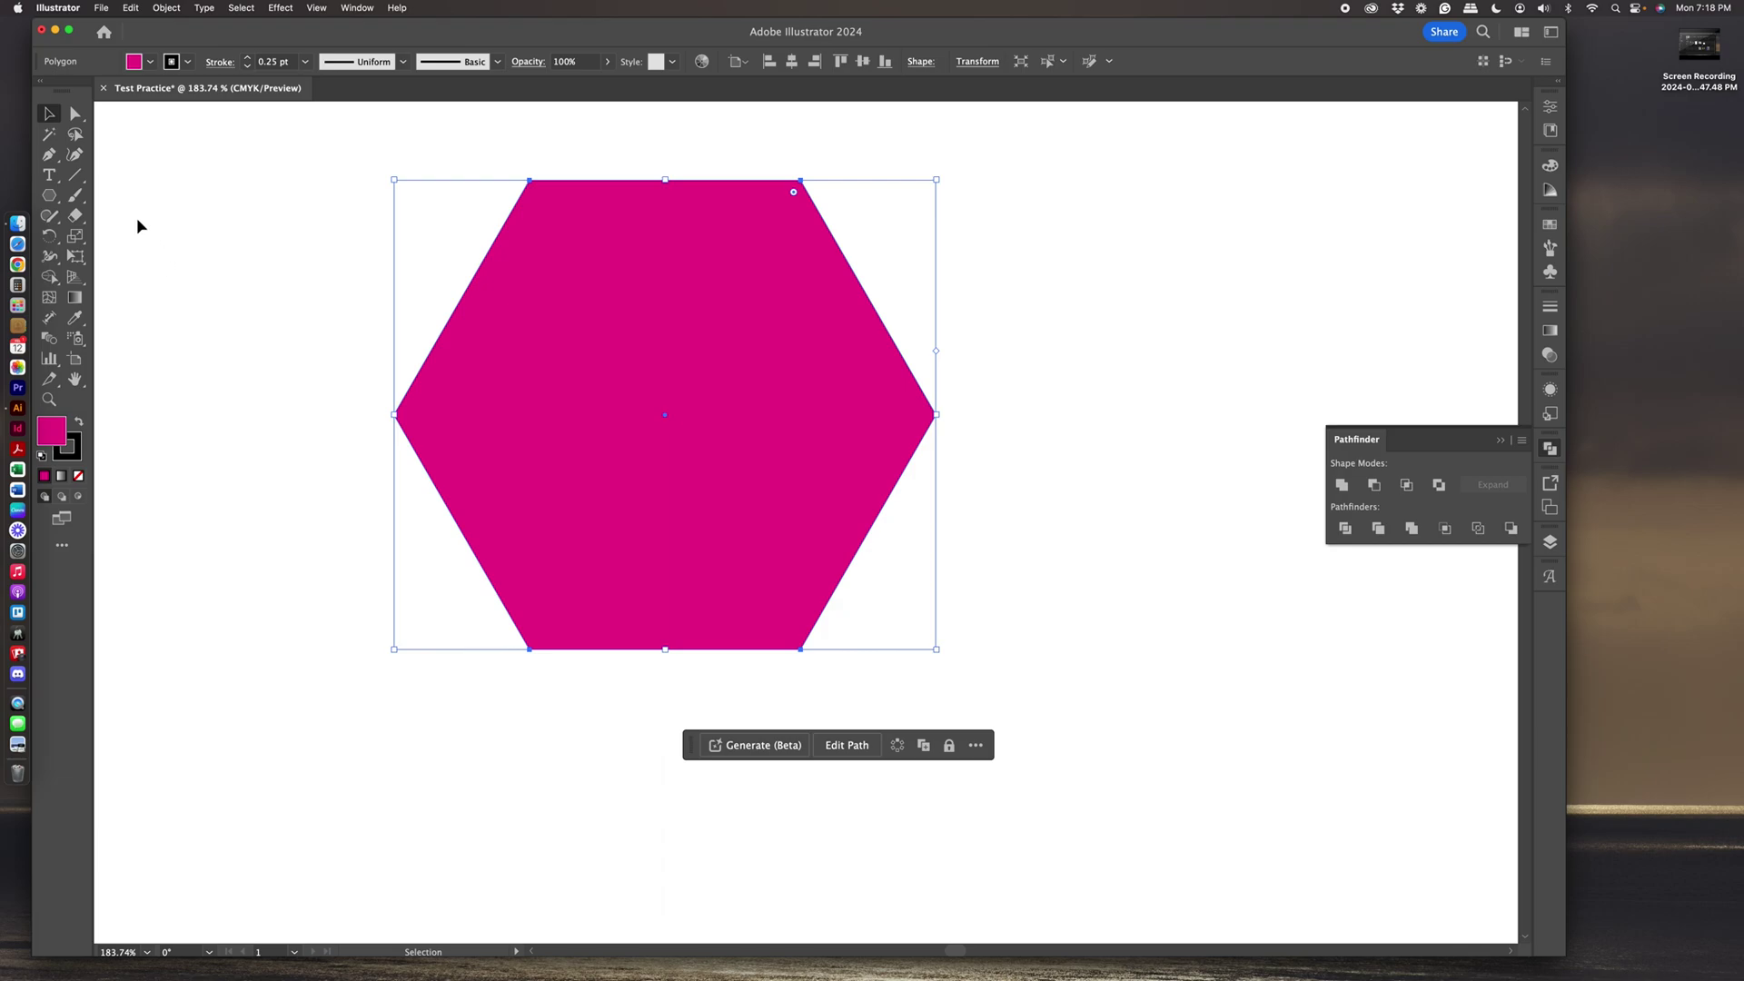
# Draw a horizontal line about 5.3 in long across the hexagon's middle, extending past both side corners.
pyautogui.click(76, 179)
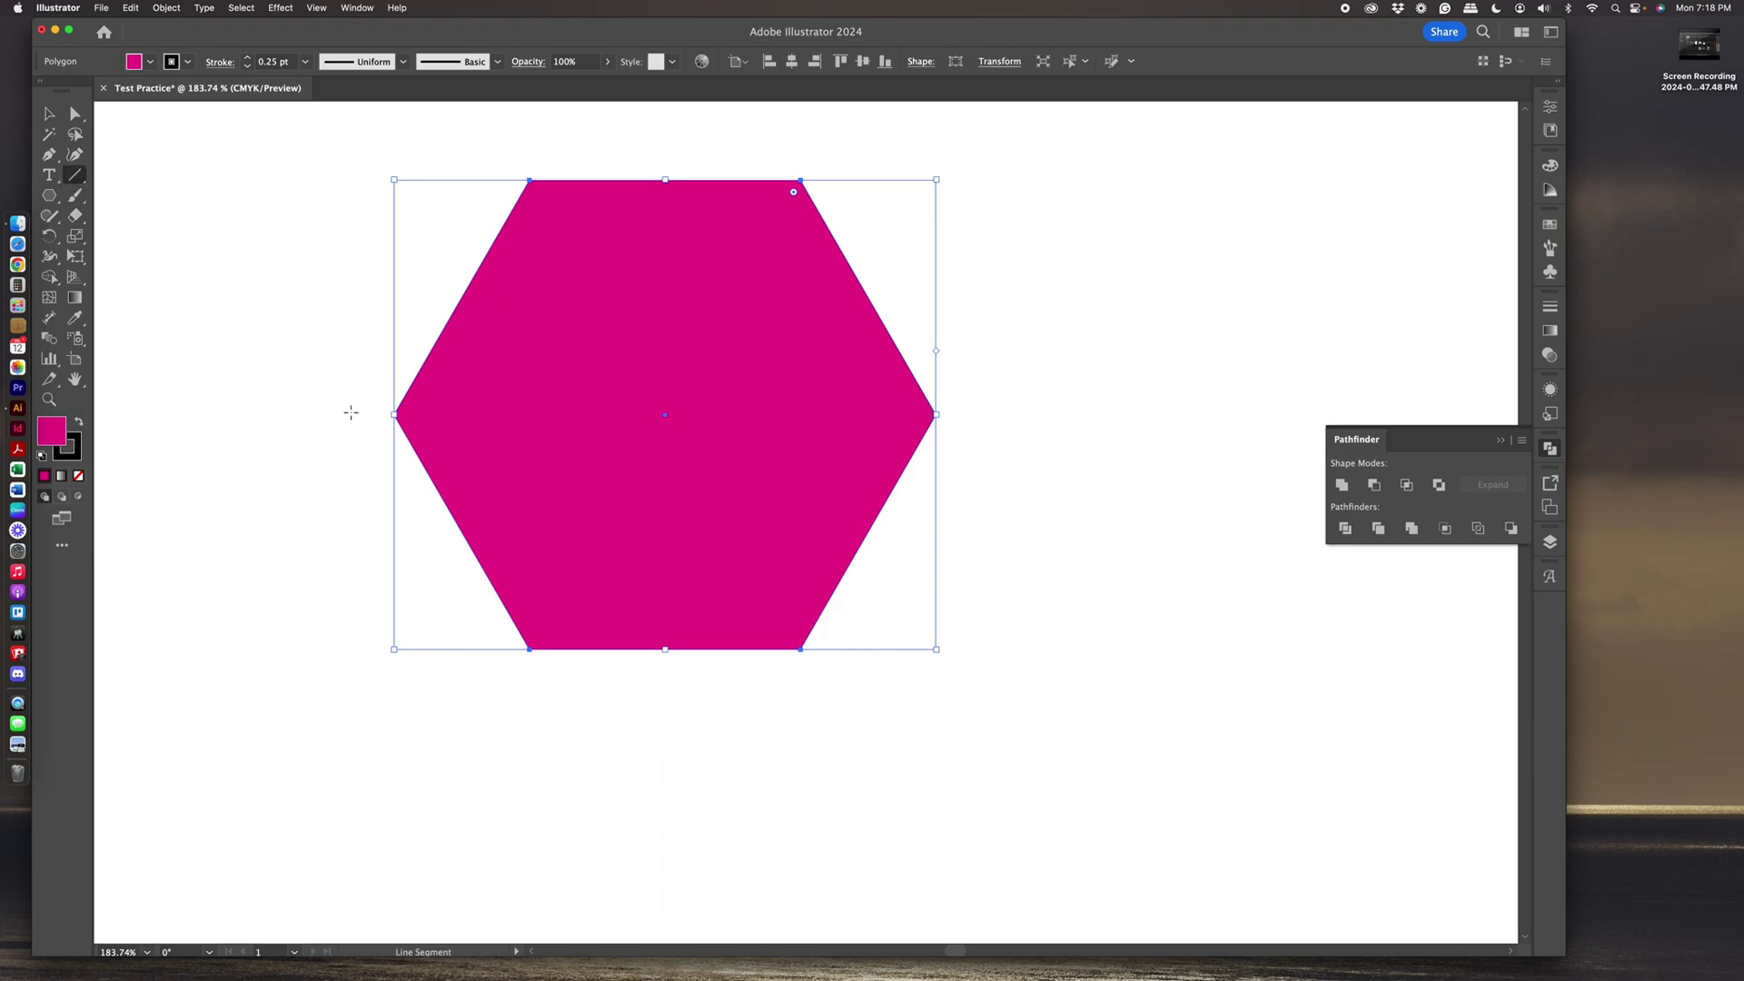
pyautogui.moveTo(327, 413); pyautogui.dragTo(1049, 425)
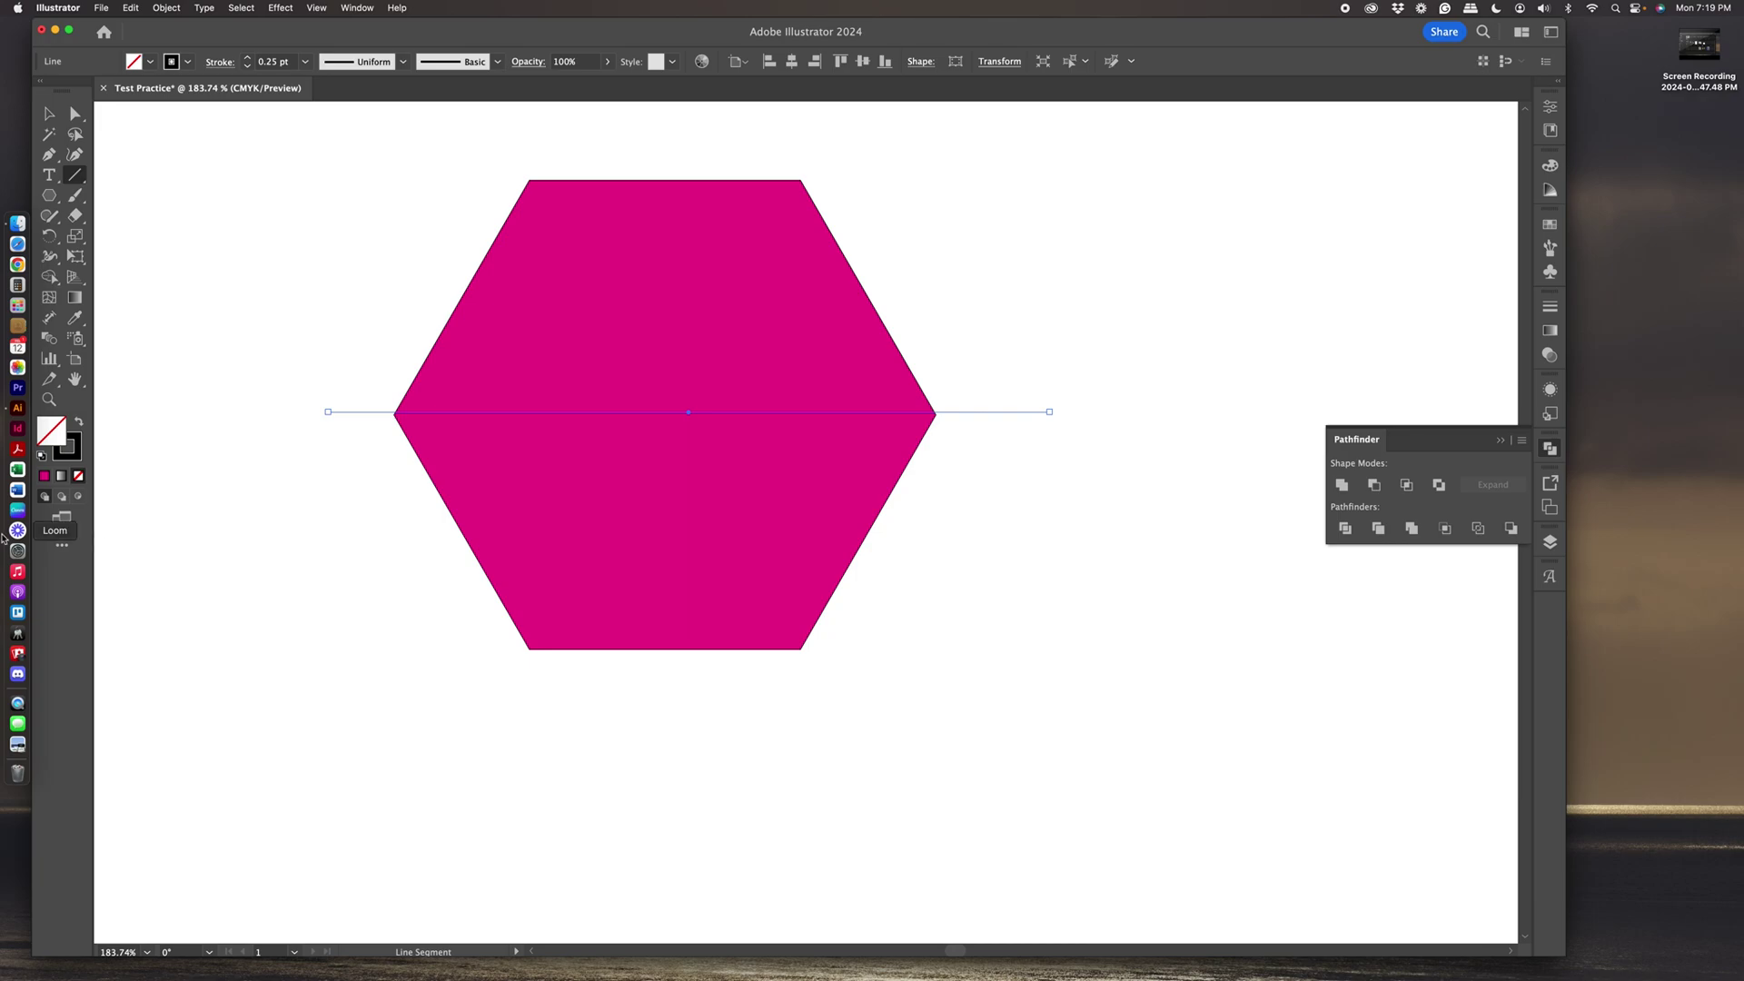
# Select the hexagon and the line together and align their vertical centers.
pyautogui.click(49, 399)
pyautogui.moveTo(344, 367); pyautogui.dragTo(492, 461)
pyautogui.keyDown('alt'); pyautogui.click(620, 525); pyautogui.keyUp('alt')
pyautogui.moveTo(620, 526); pyautogui.dragTo(448, 335)
pyautogui.moveTo(906, 589); pyautogui.dragTo(635, 557)
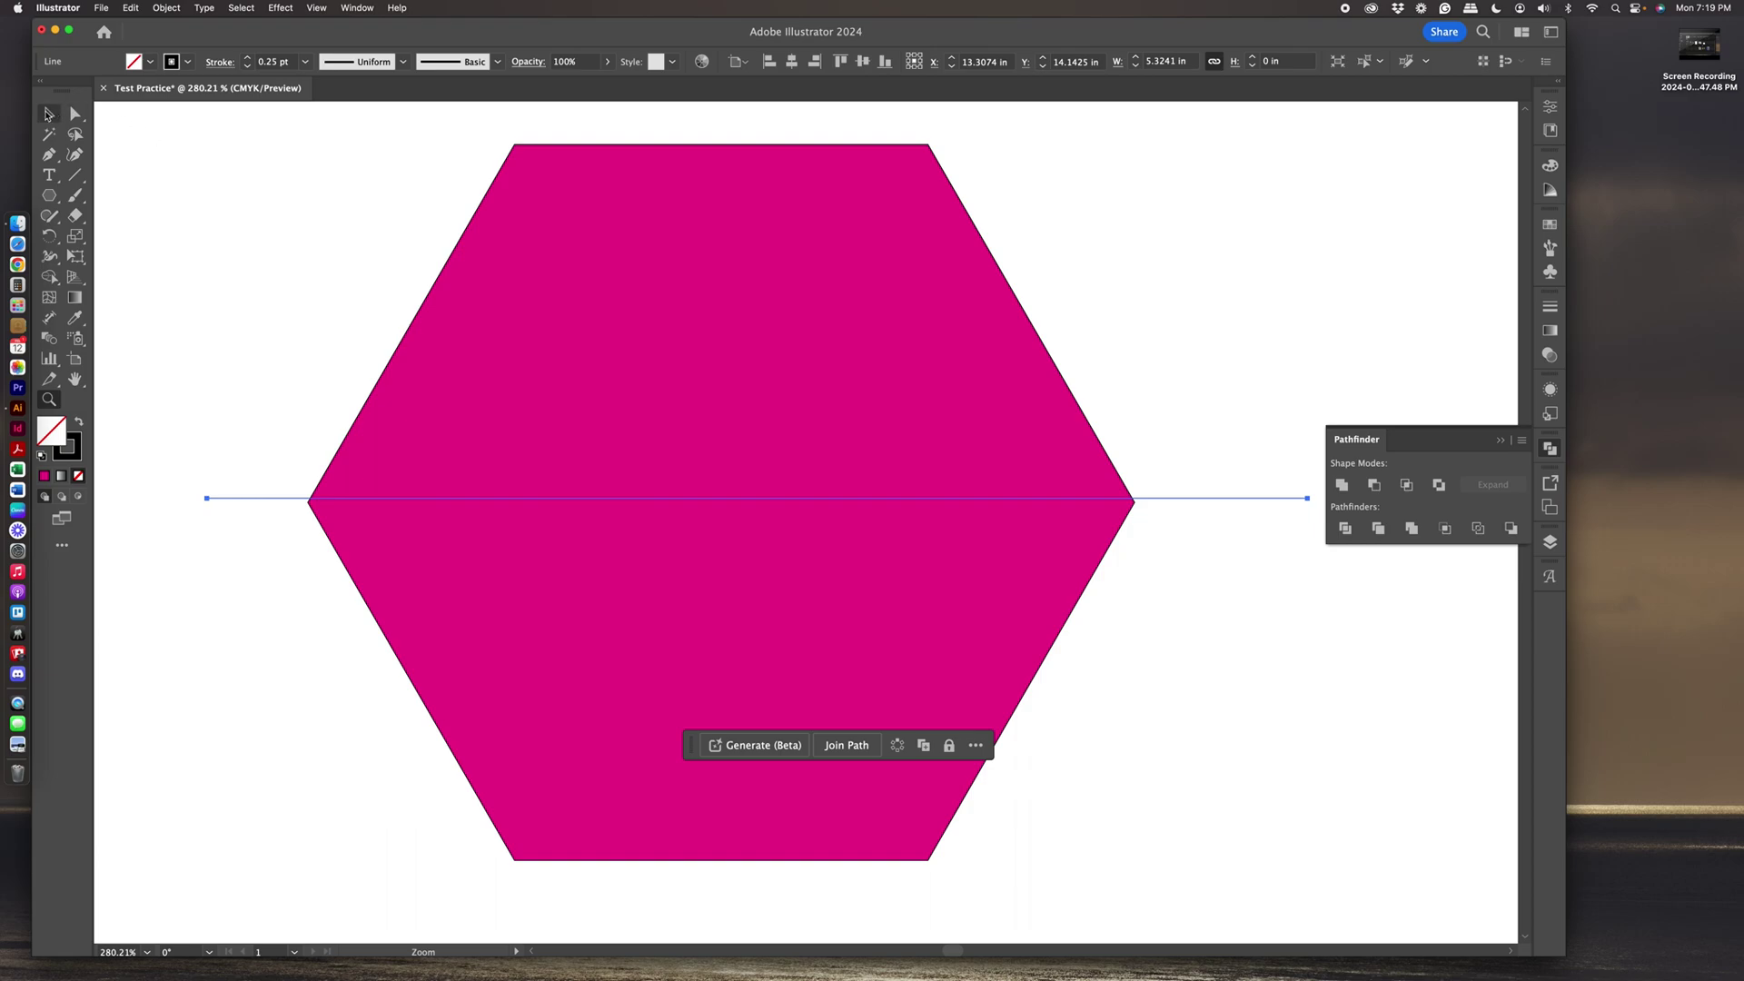
pyautogui.click(49, 113)
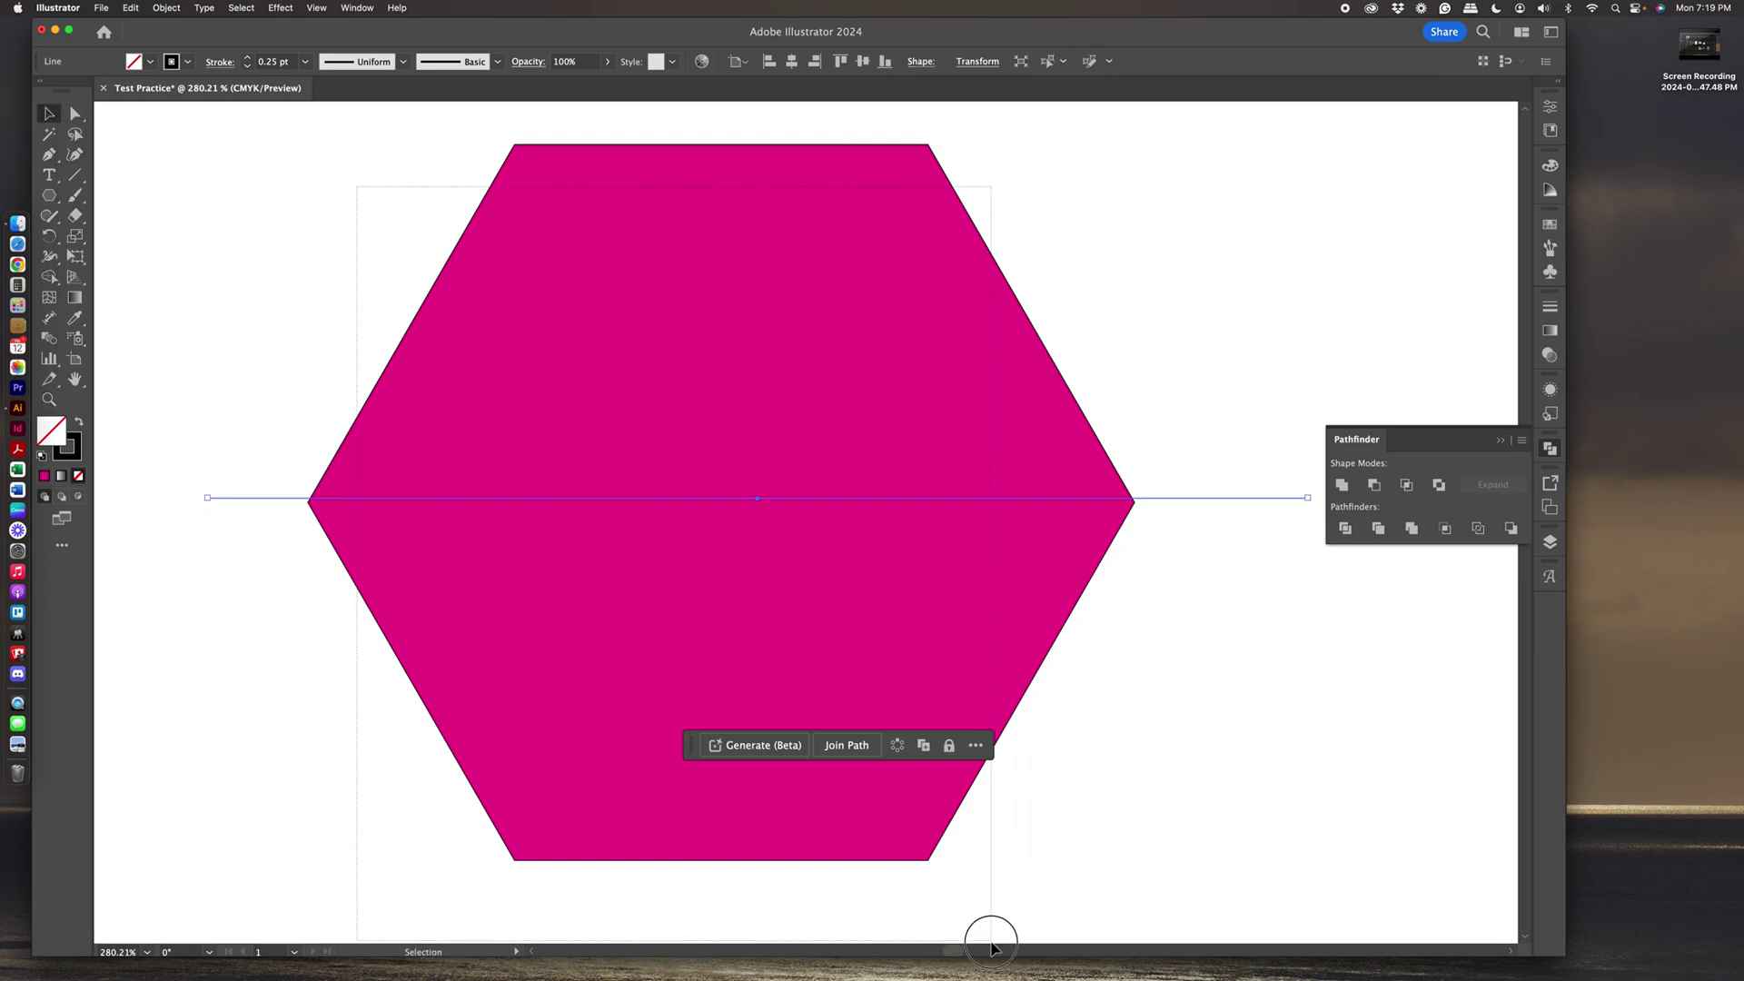
pyautogui.press('super+a')
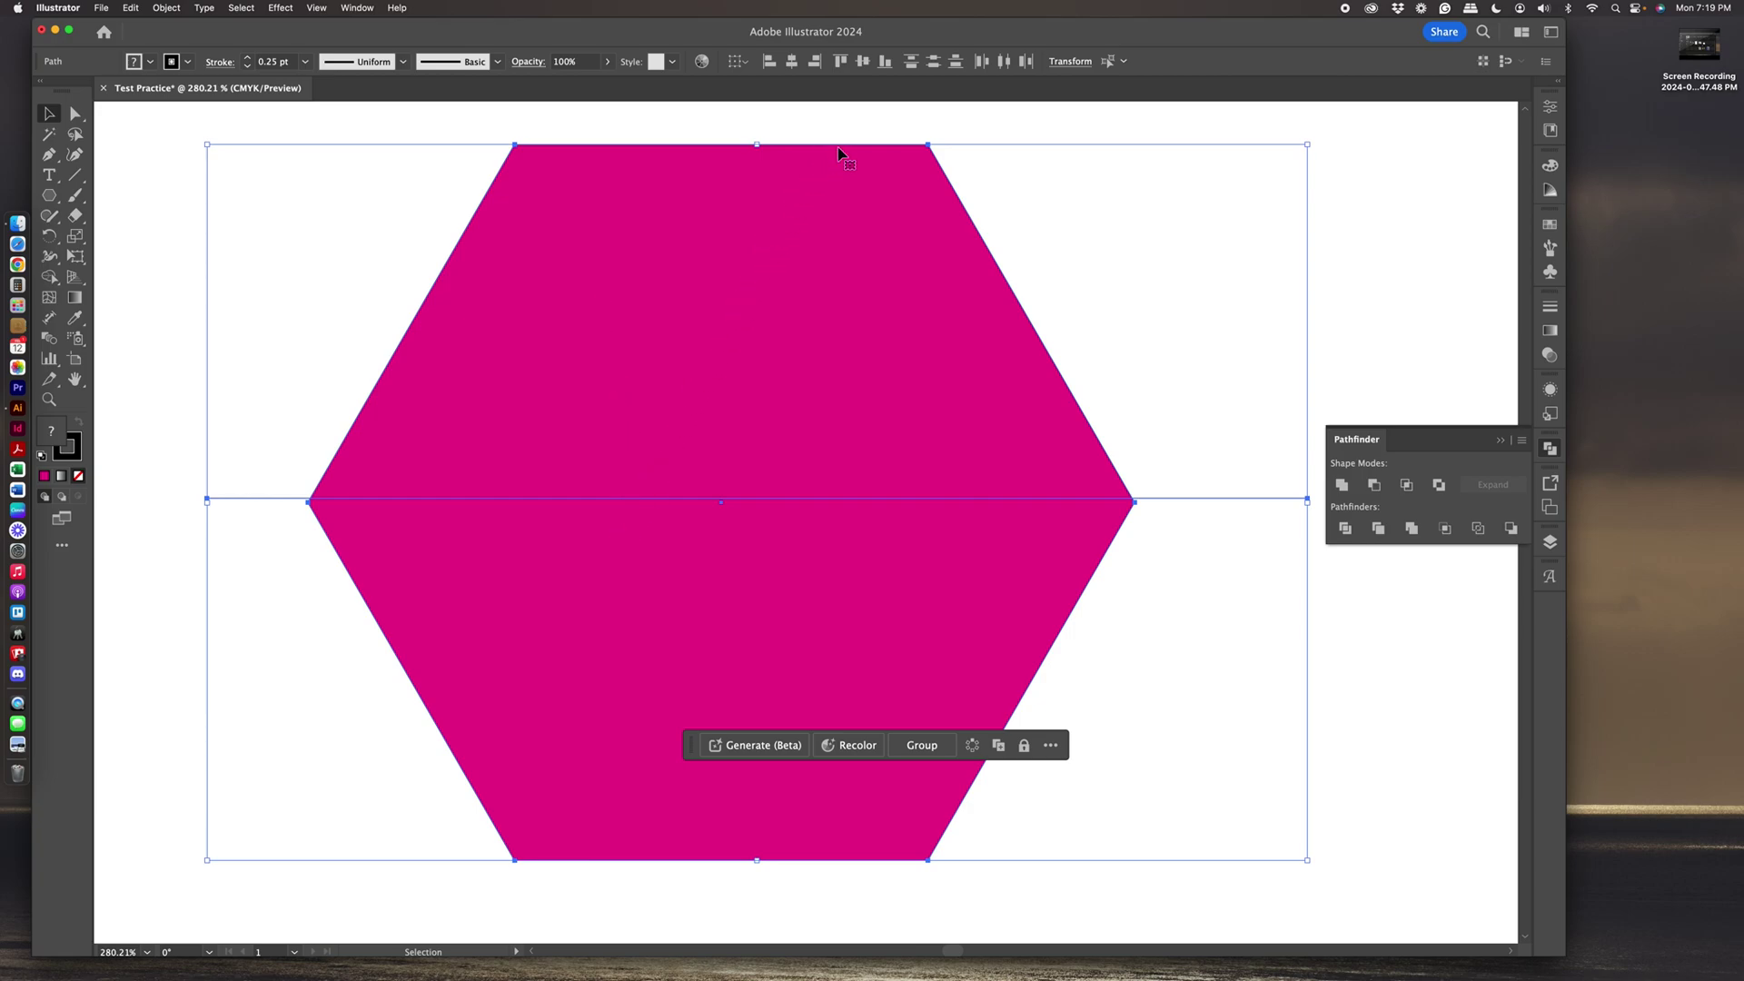
pyautogui.click(862, 61)
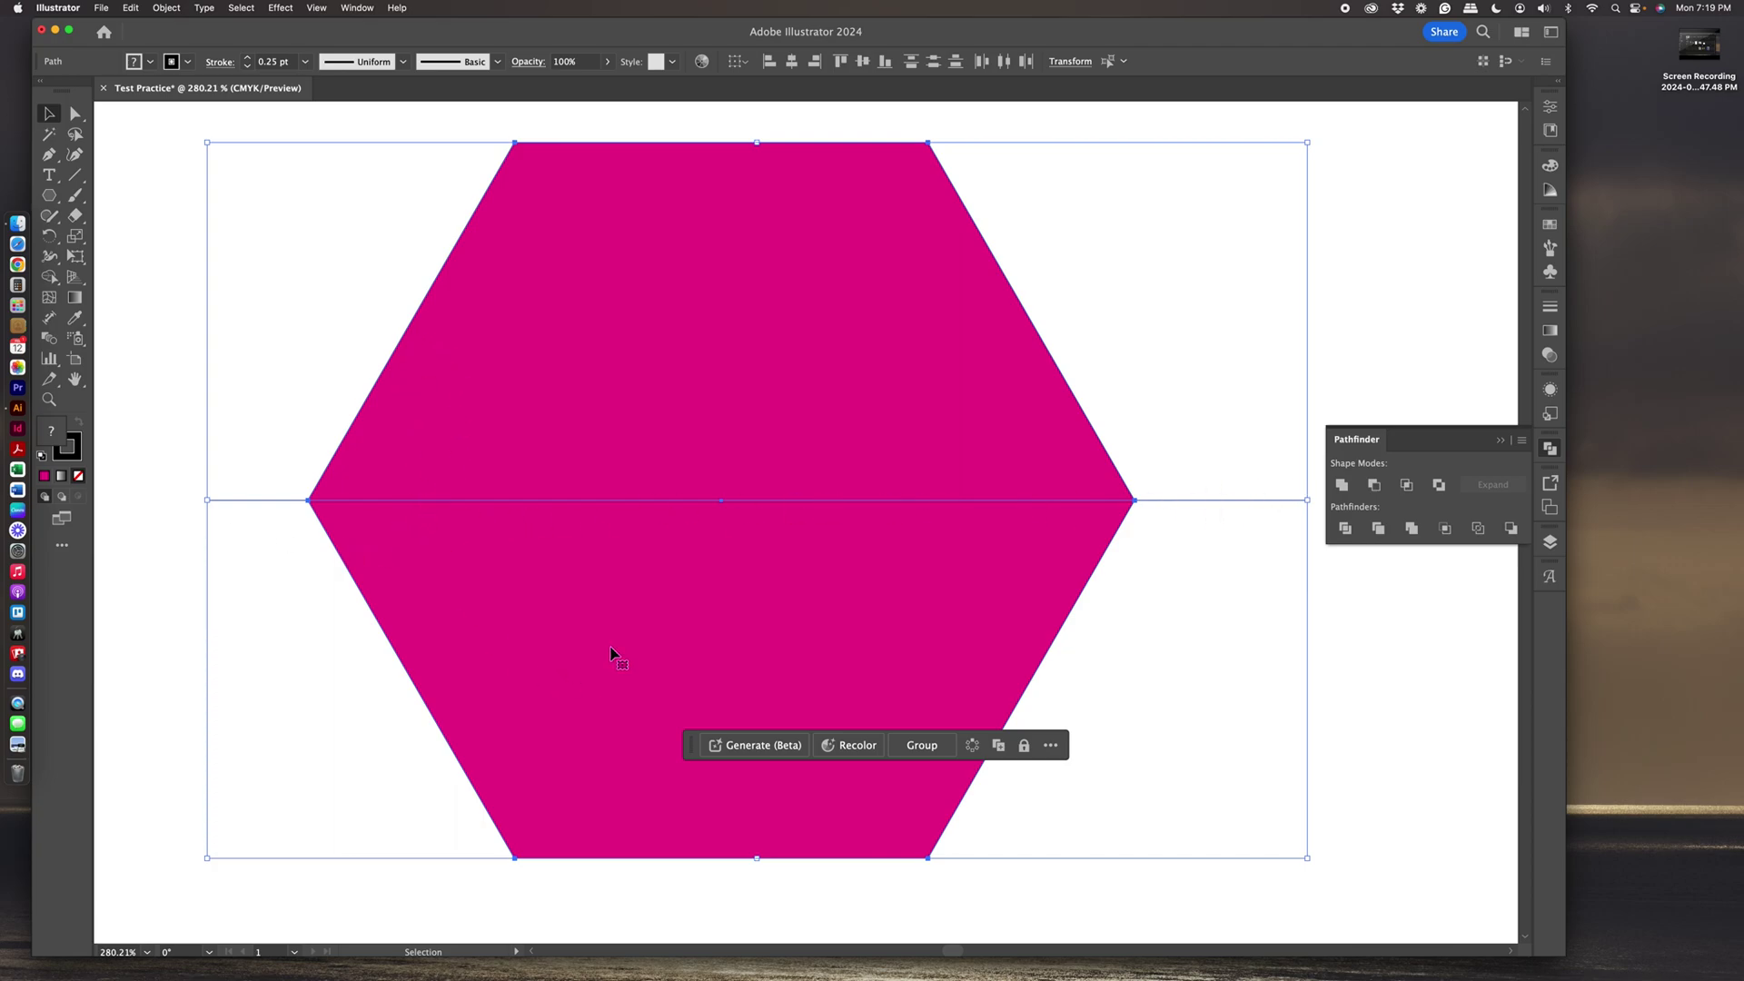
# Divide the hexagon along the line with Pathfinder and move the ungrouped upper half slightly upward.
pyautogui.click(1346, 529)
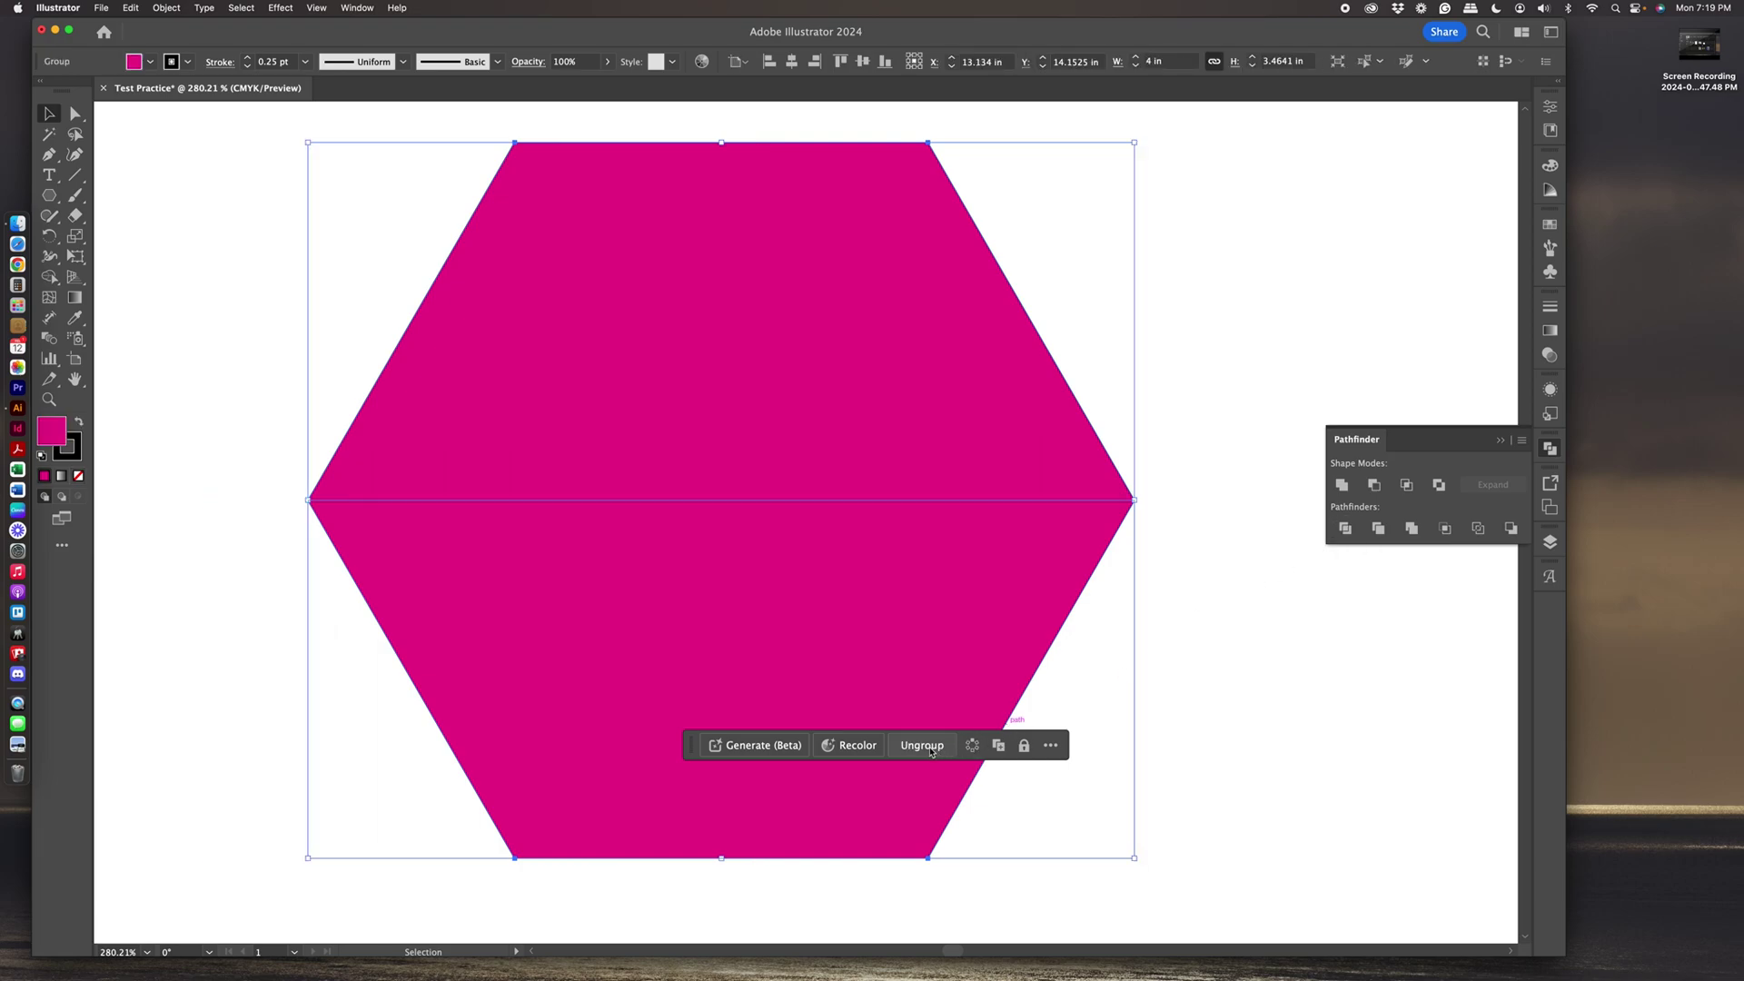
pyautogui.click(922, 744)
pyautogui.click(1180, 622)
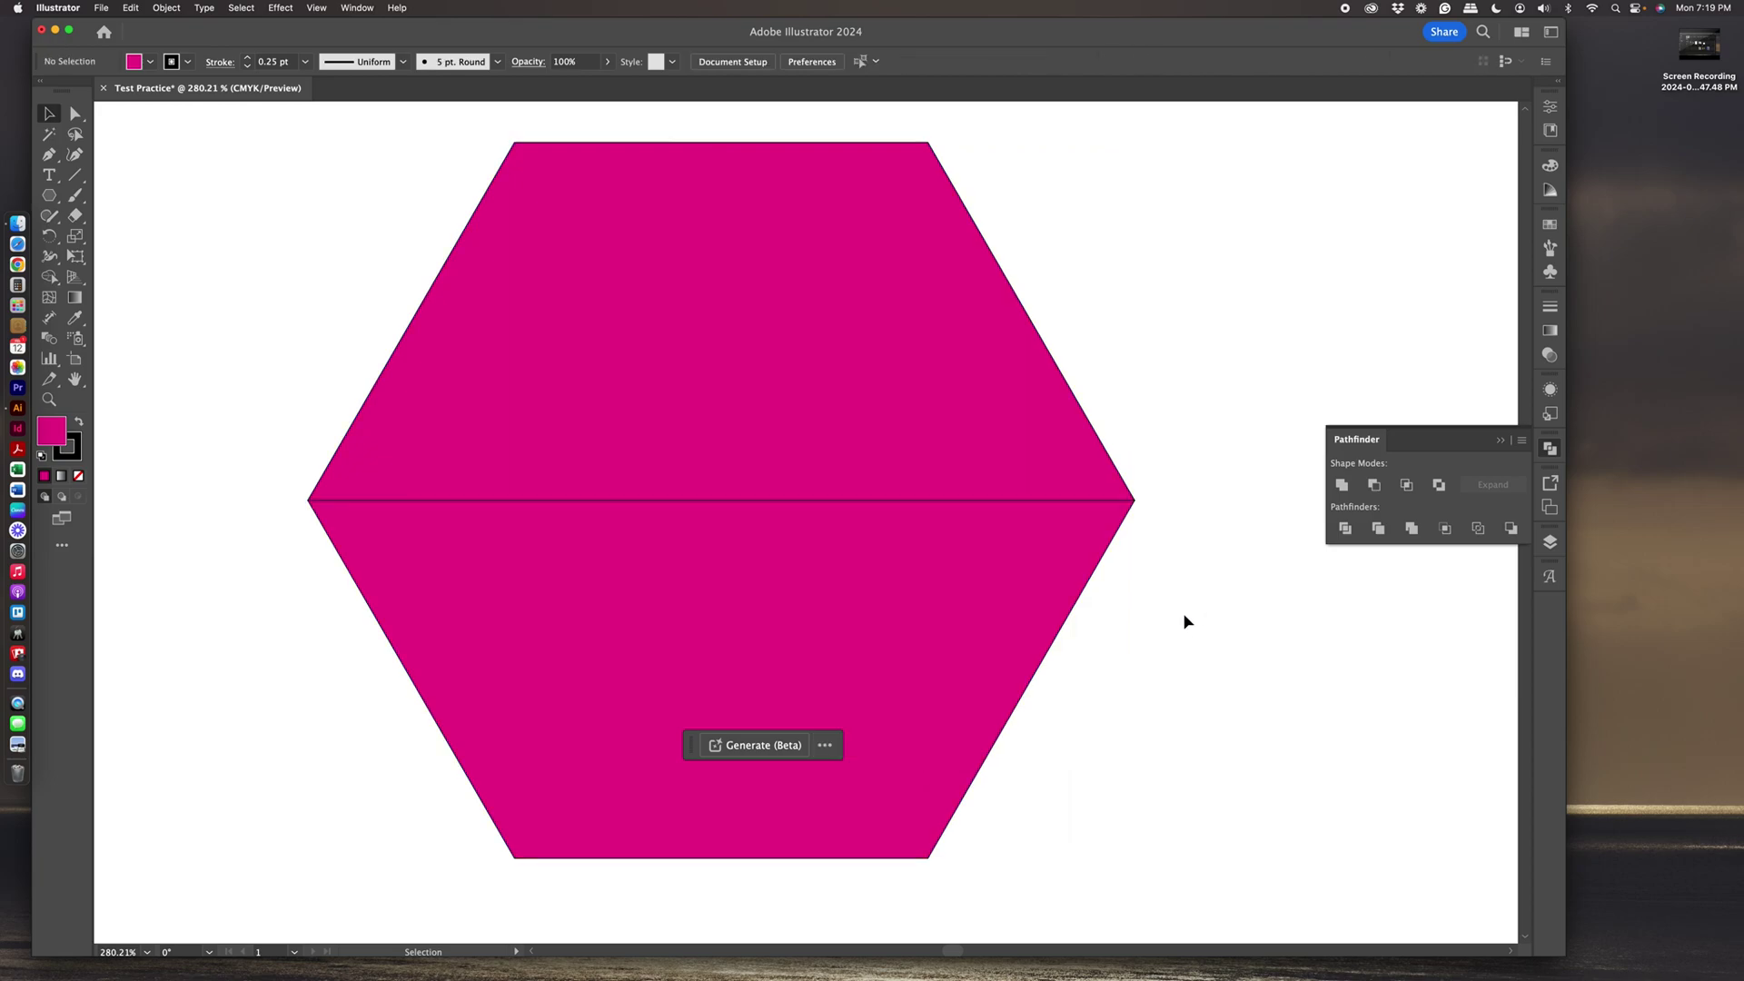
pyautogui.moveTo(897, 439); pyautogui.dragTo(897, 402)
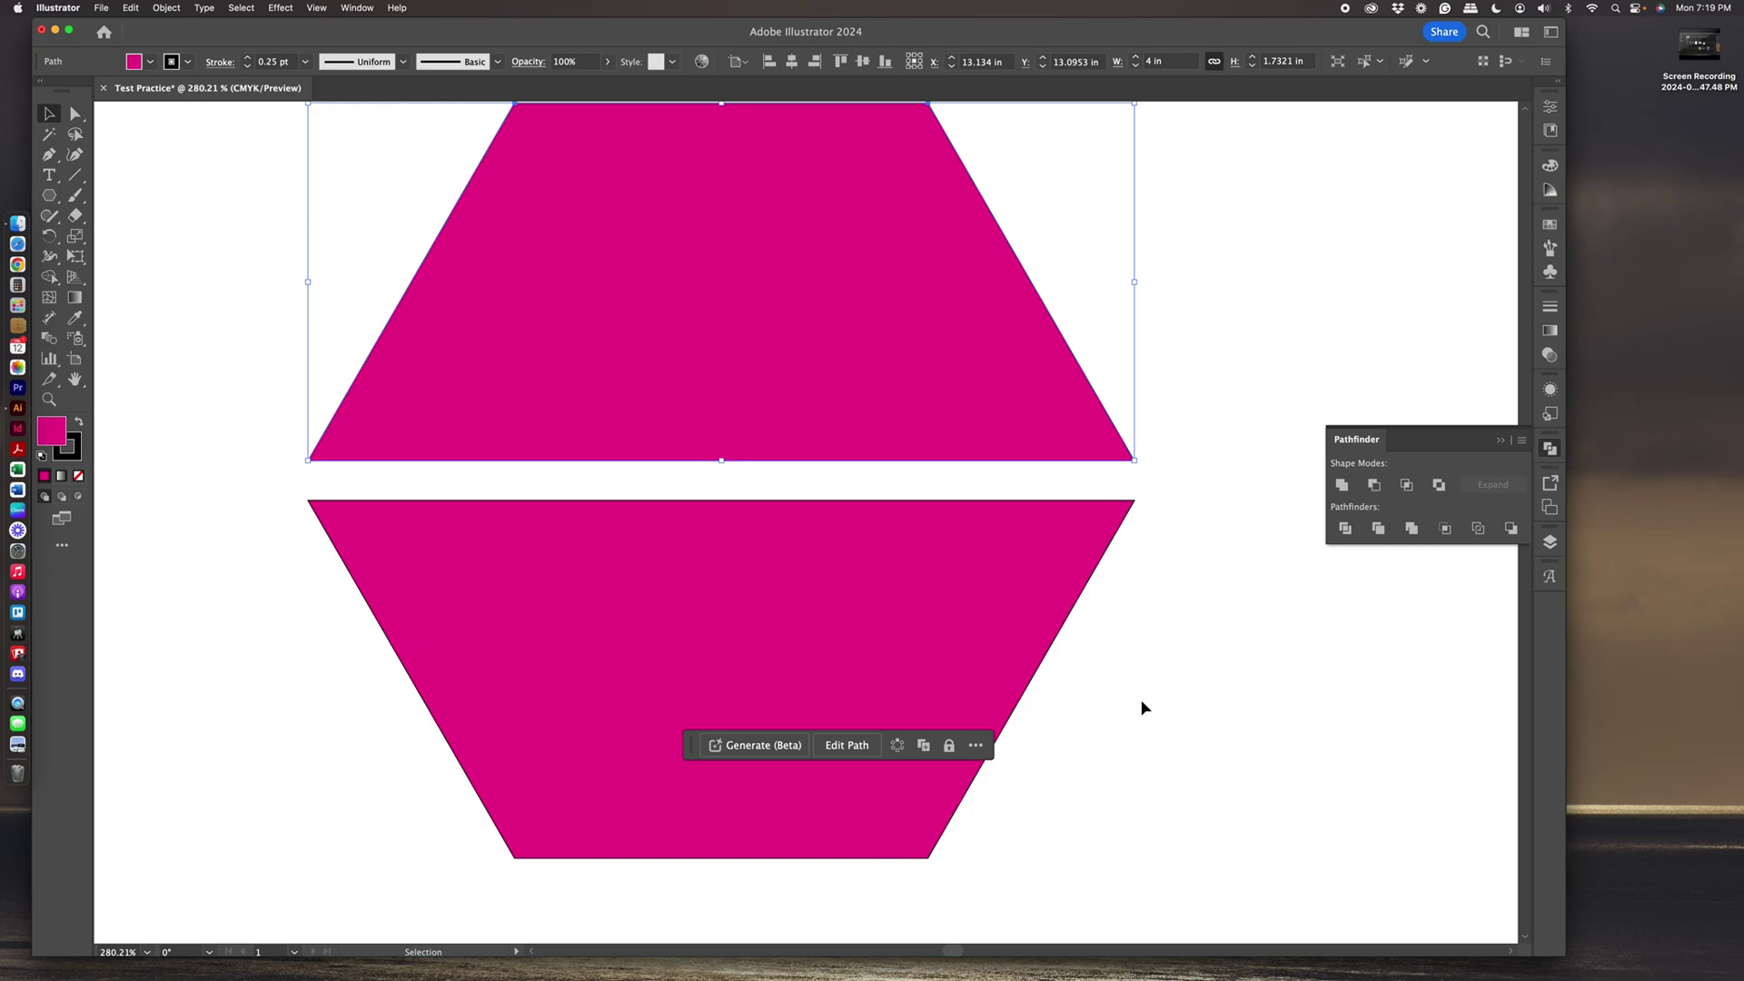
pyautogui.scroll(2, 1160, 596)
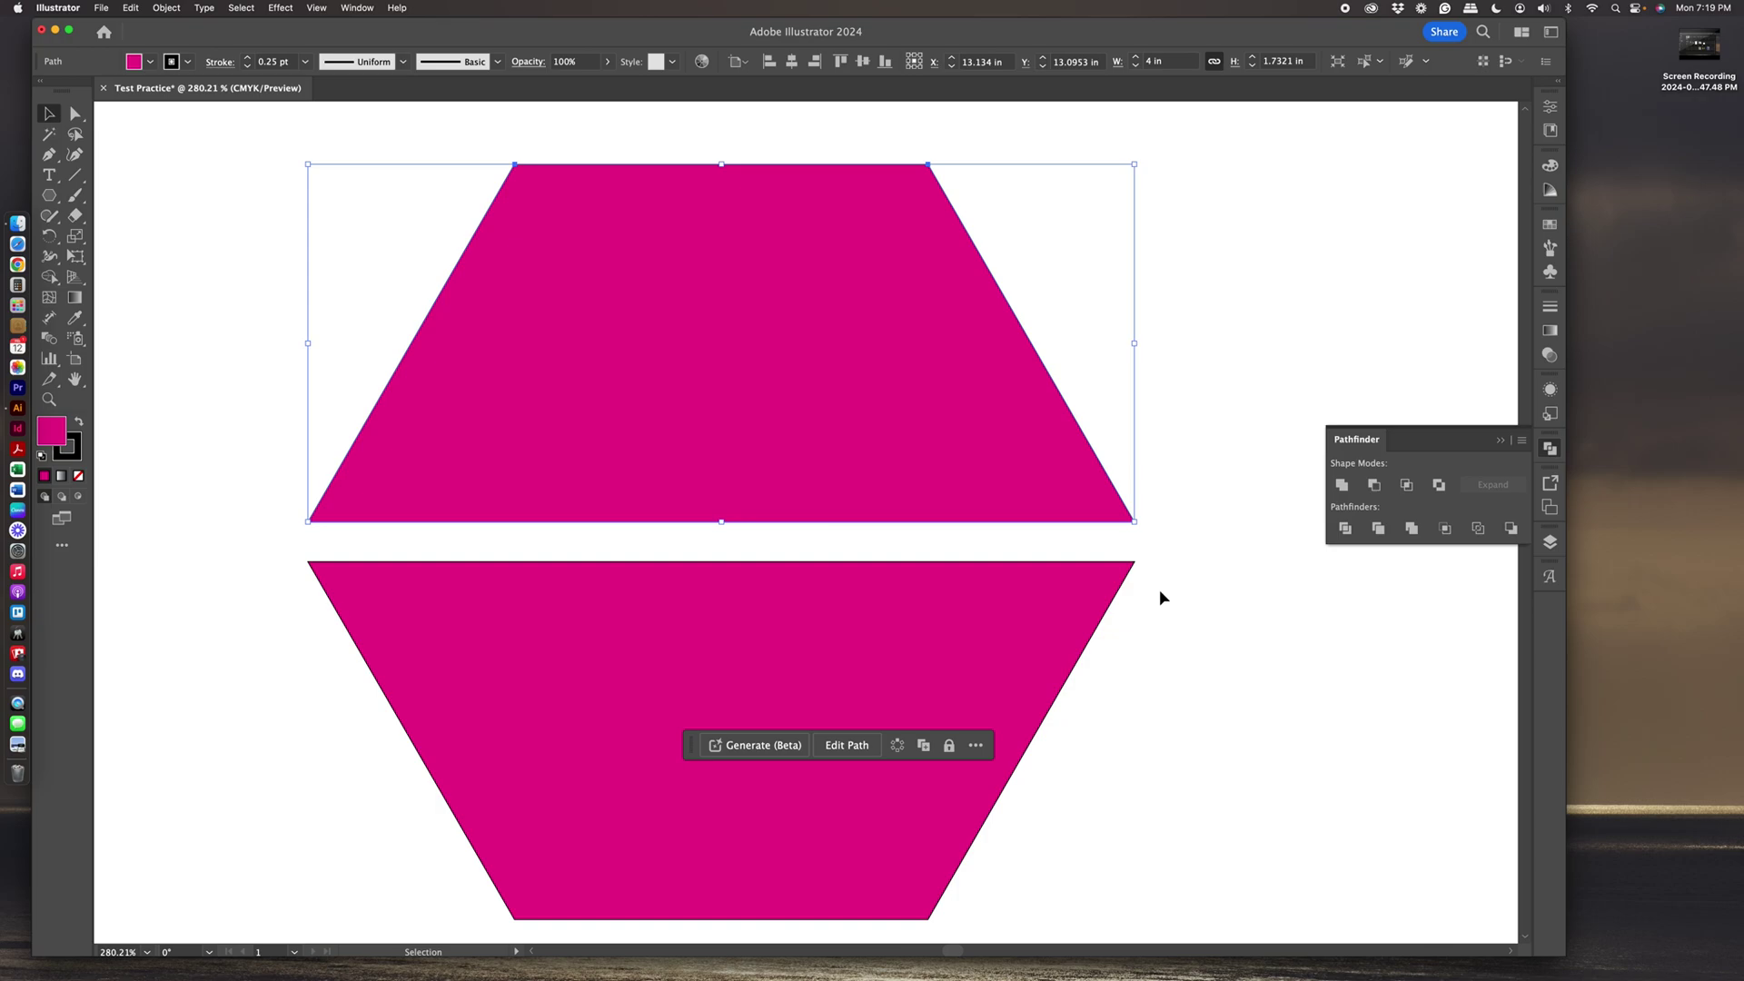
# Undo the separation, division, alignment and line so only the whole hexagon is left.
pyautogui.press('super+z')
pyautogui.press('super+z')
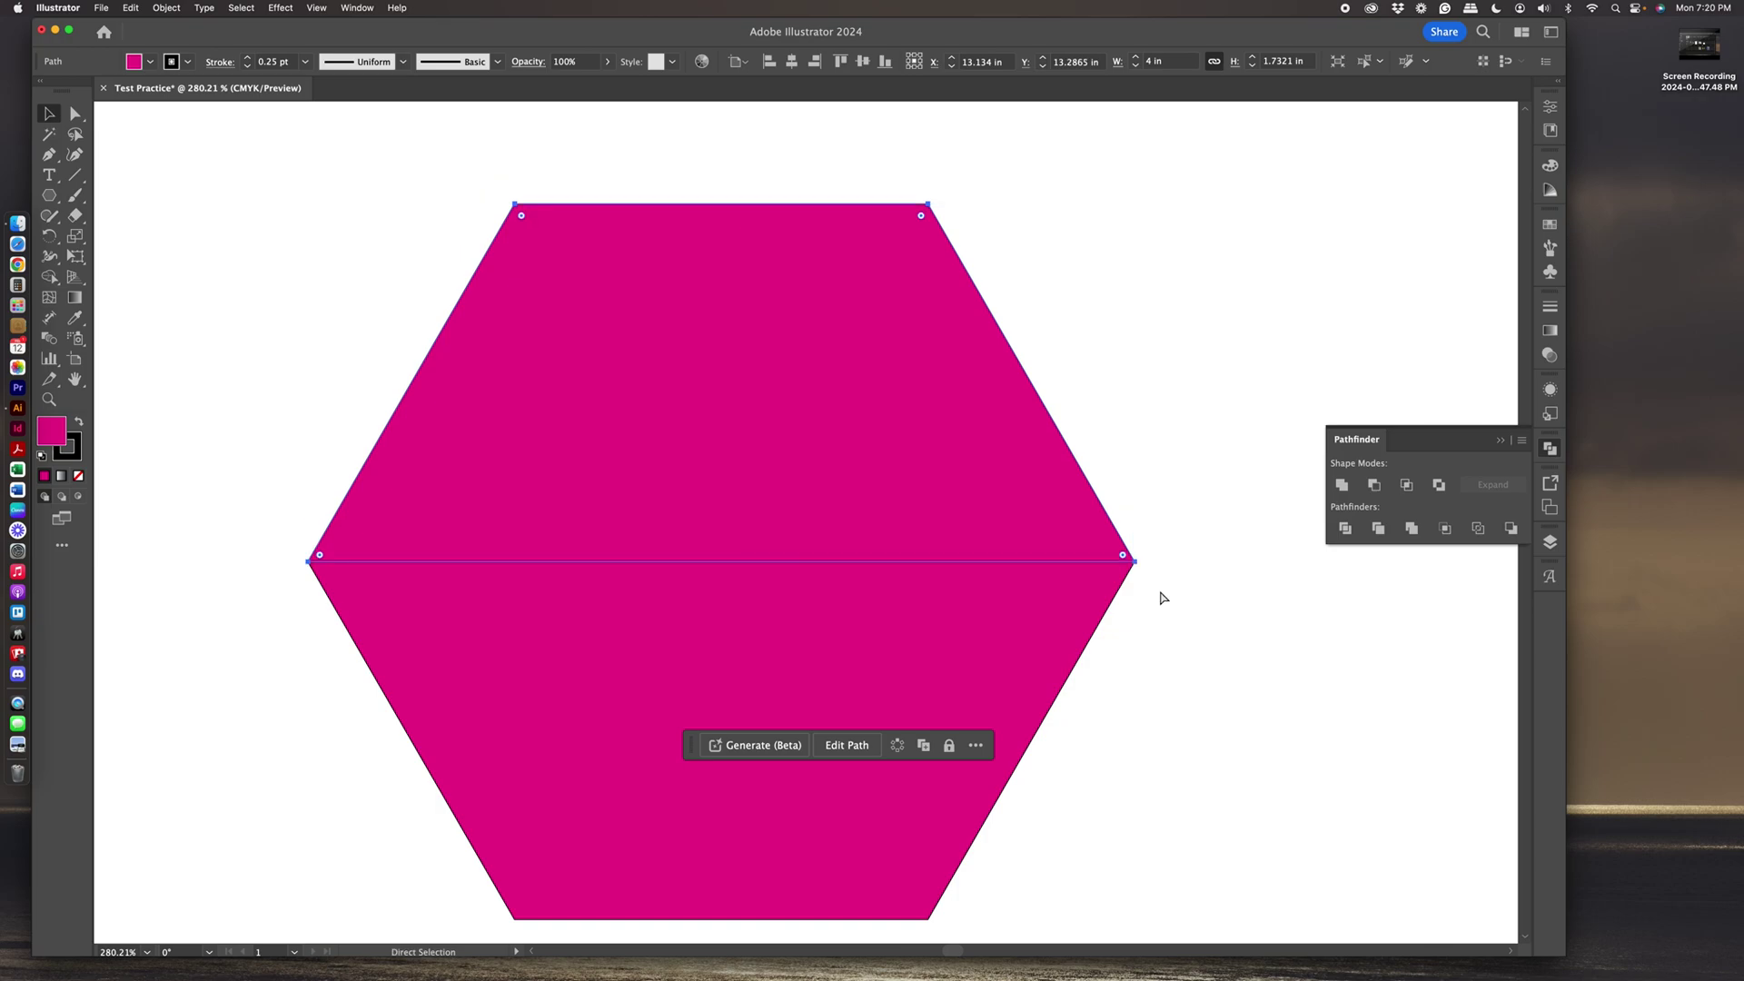
pyautogui.press('super+z')
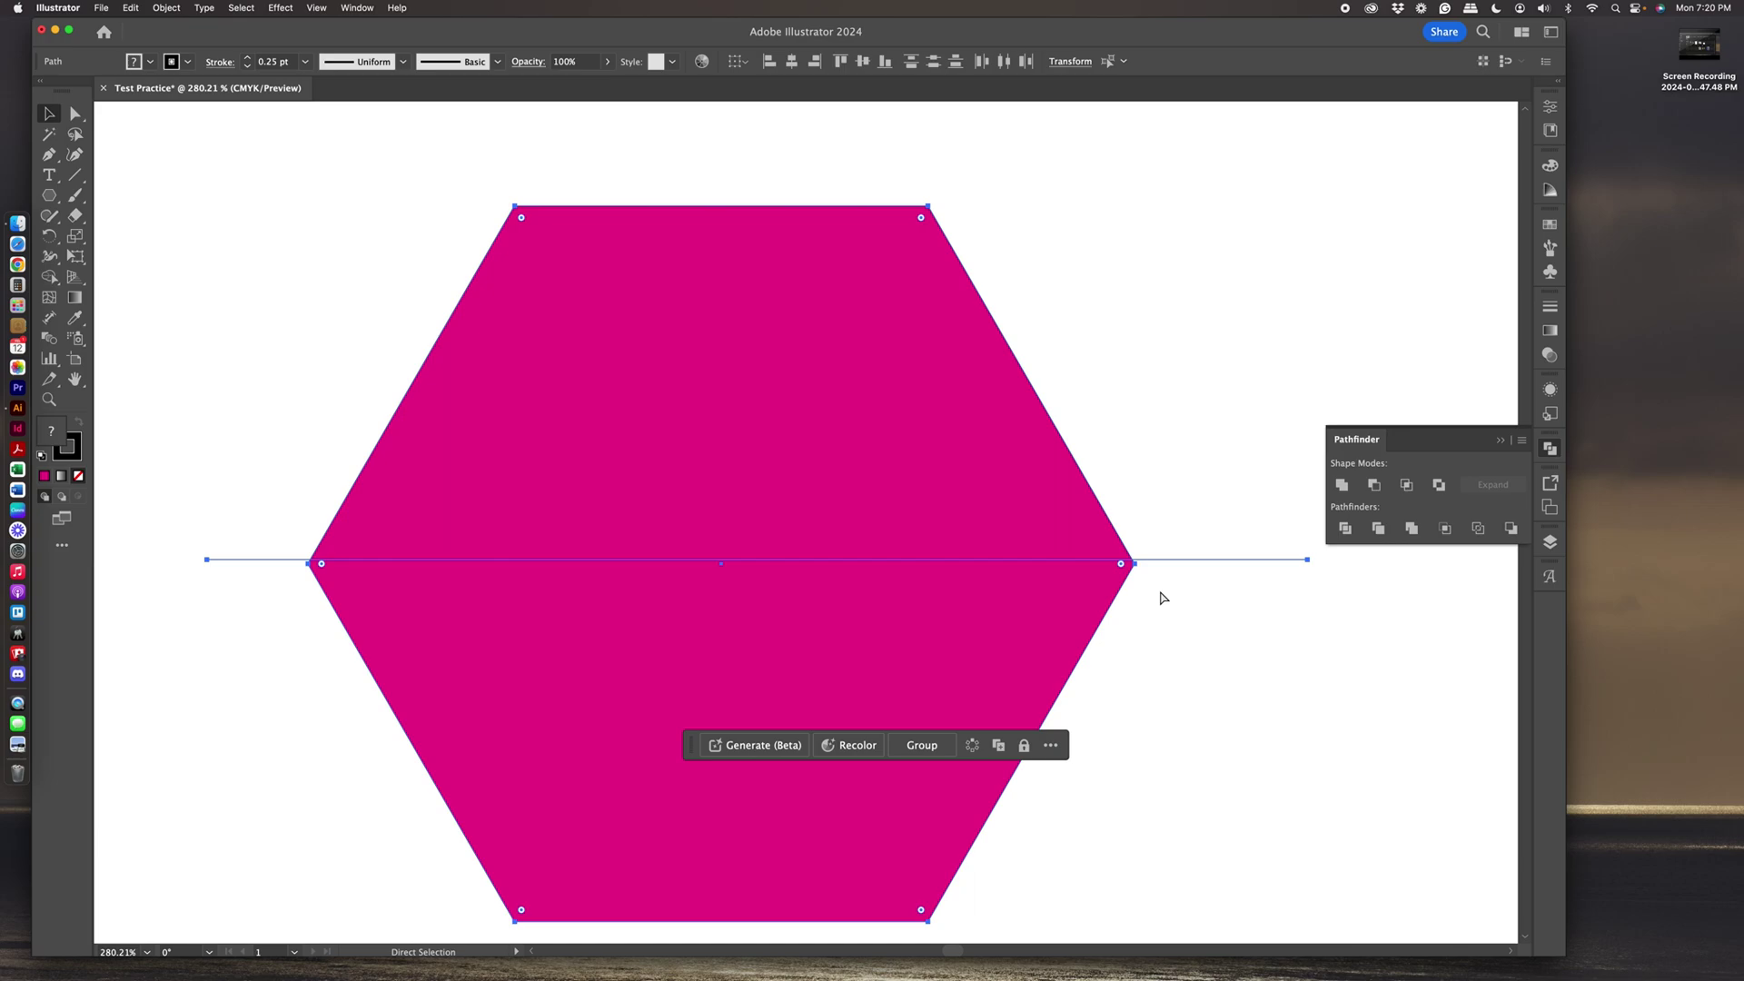
pyautogui.press('super+z')
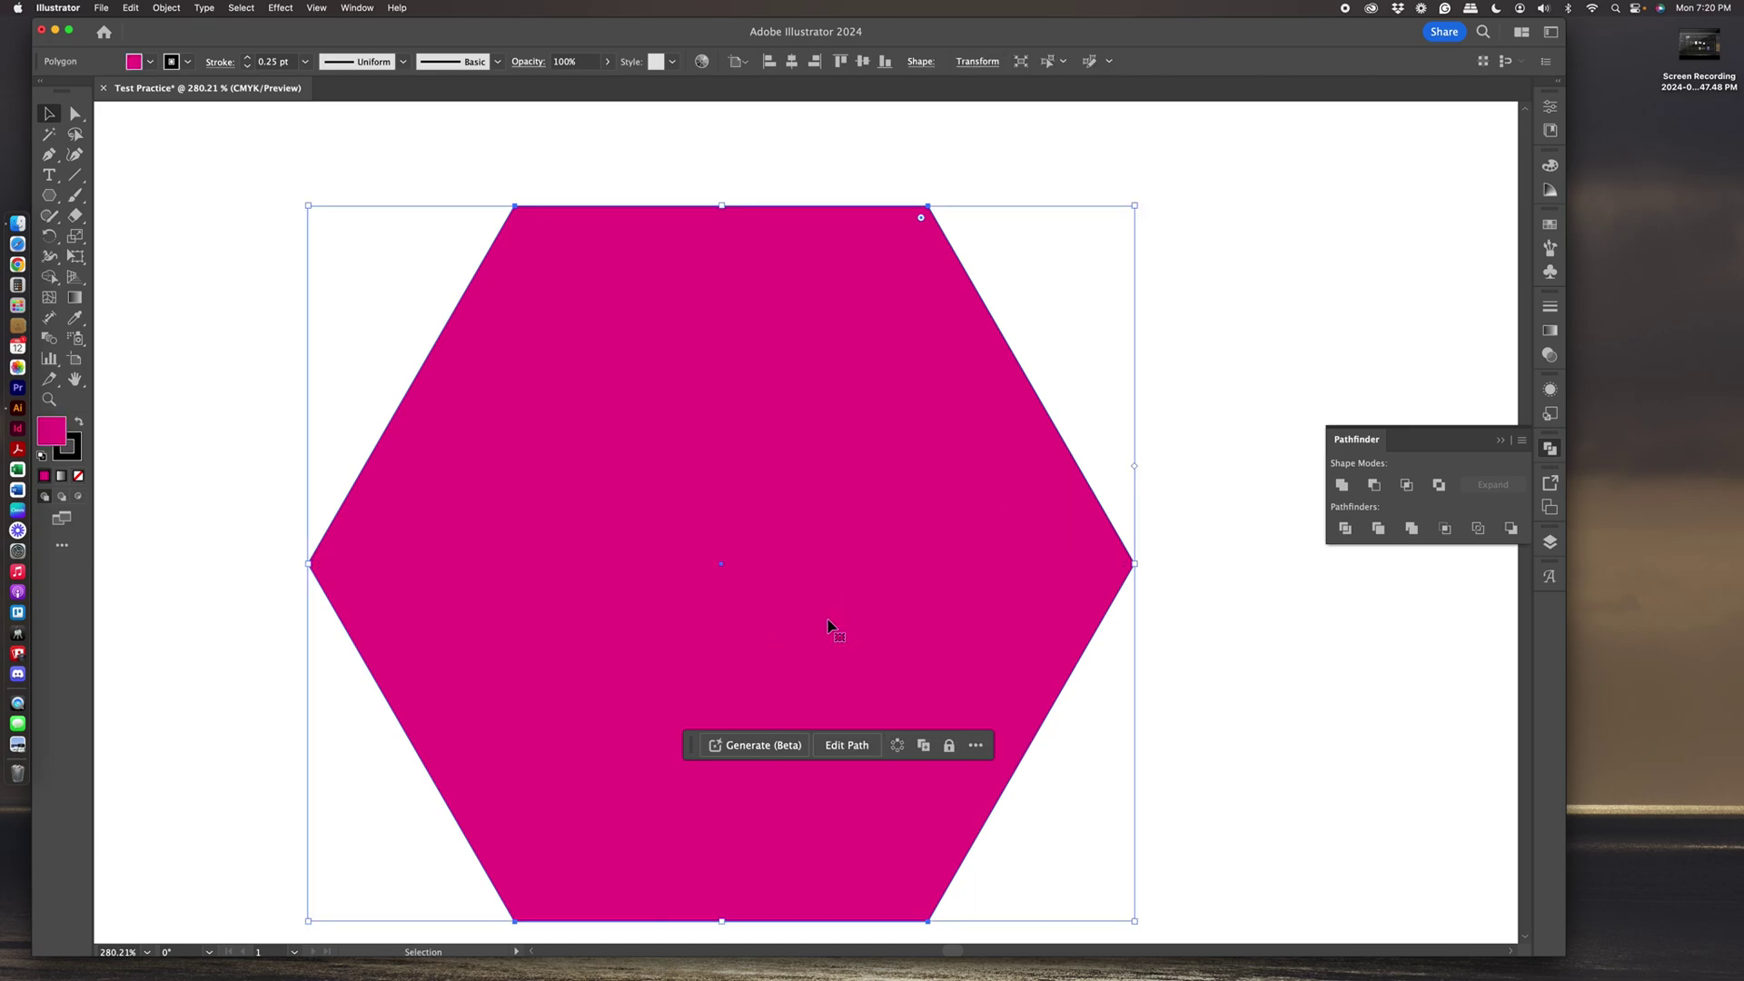
pyautogui.press('a')
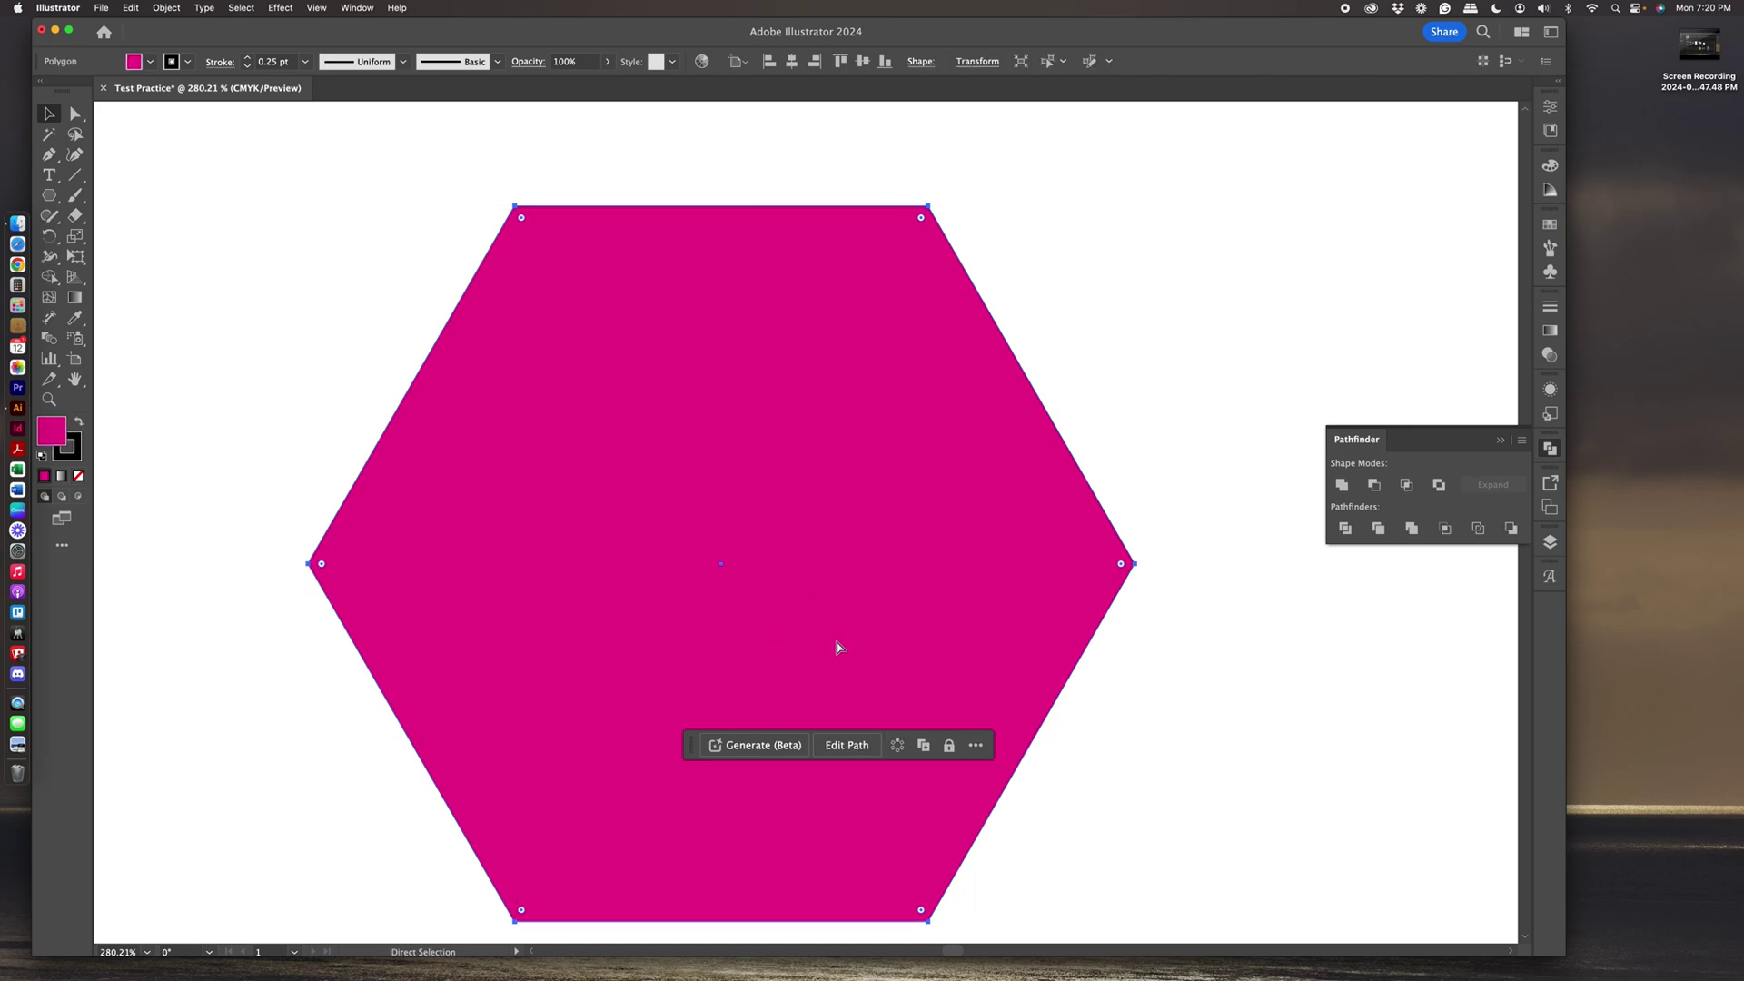
pyautogui.hscroll(5, 836, 641)
pyautogui.hscroll(-2, 352, 407)
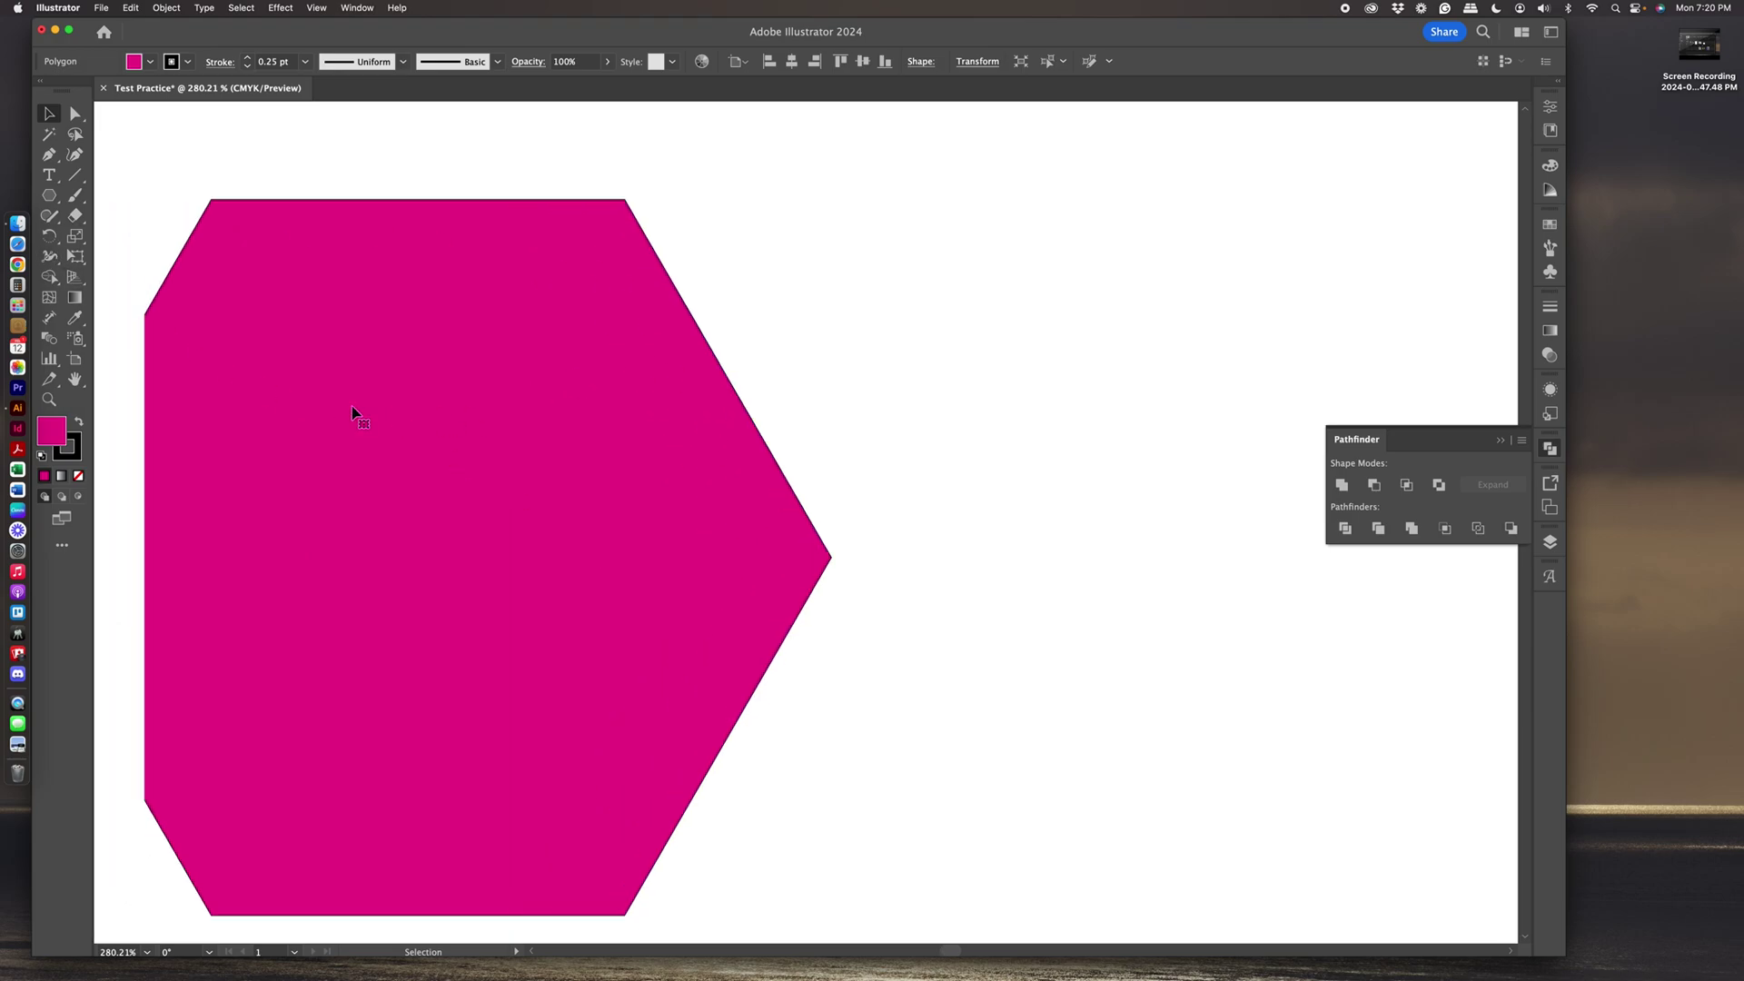
pyautogui.hscroll(-5, 354, 413)
pyautogui.click(49, 399)
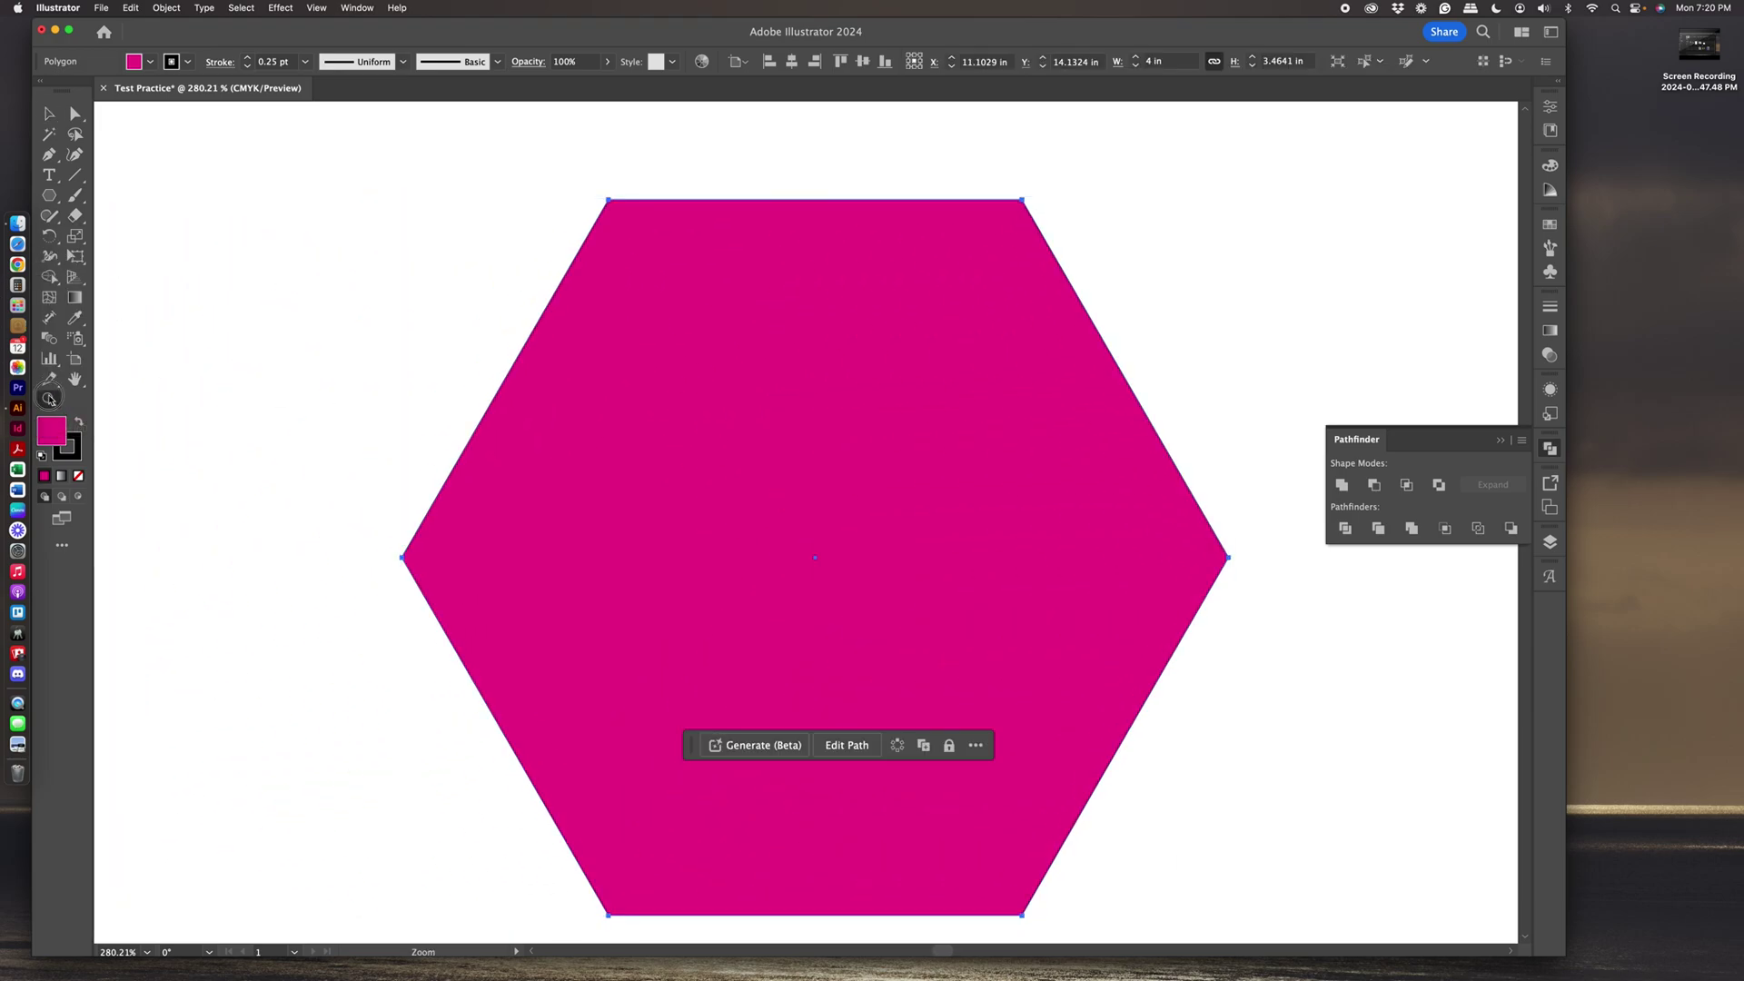
pyautogui.moveTo(740, 546); pyautogui.dragTo(634, 448)
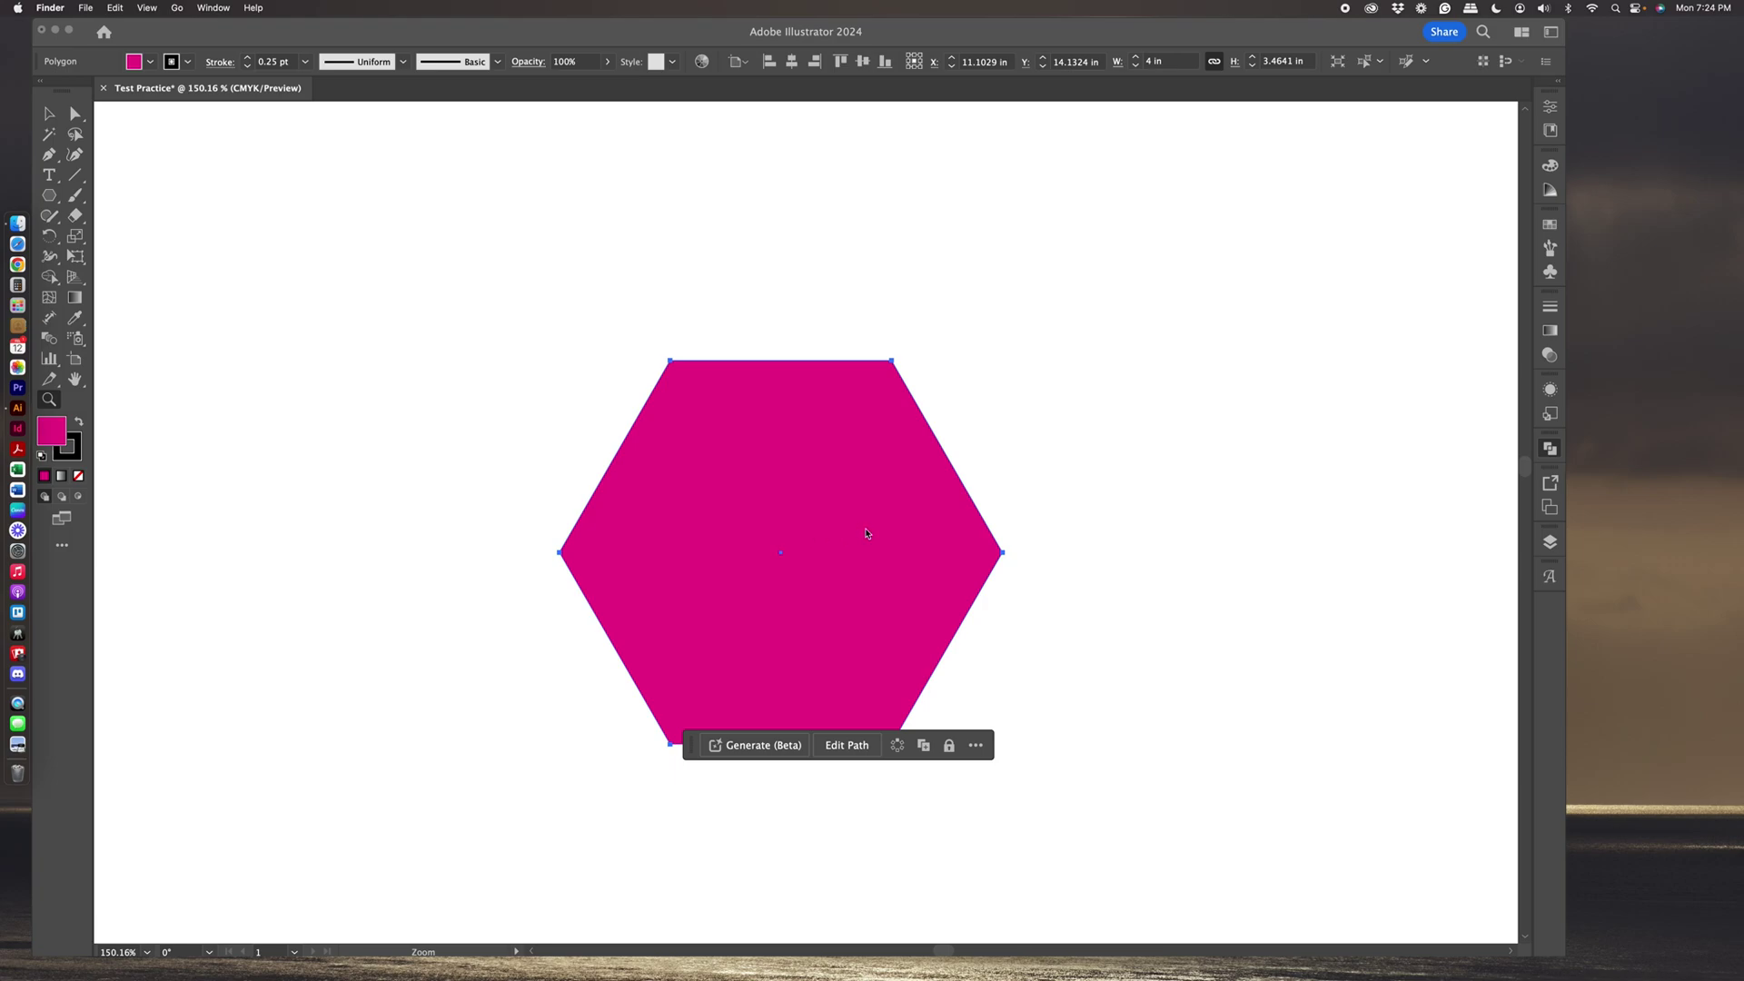
# Create a star with 3 points, radius 1 of 0.3472 in and radius 2 of 0.6944 in, in the empty area beside the hexagon.
pyautogui.click(1032, 516)
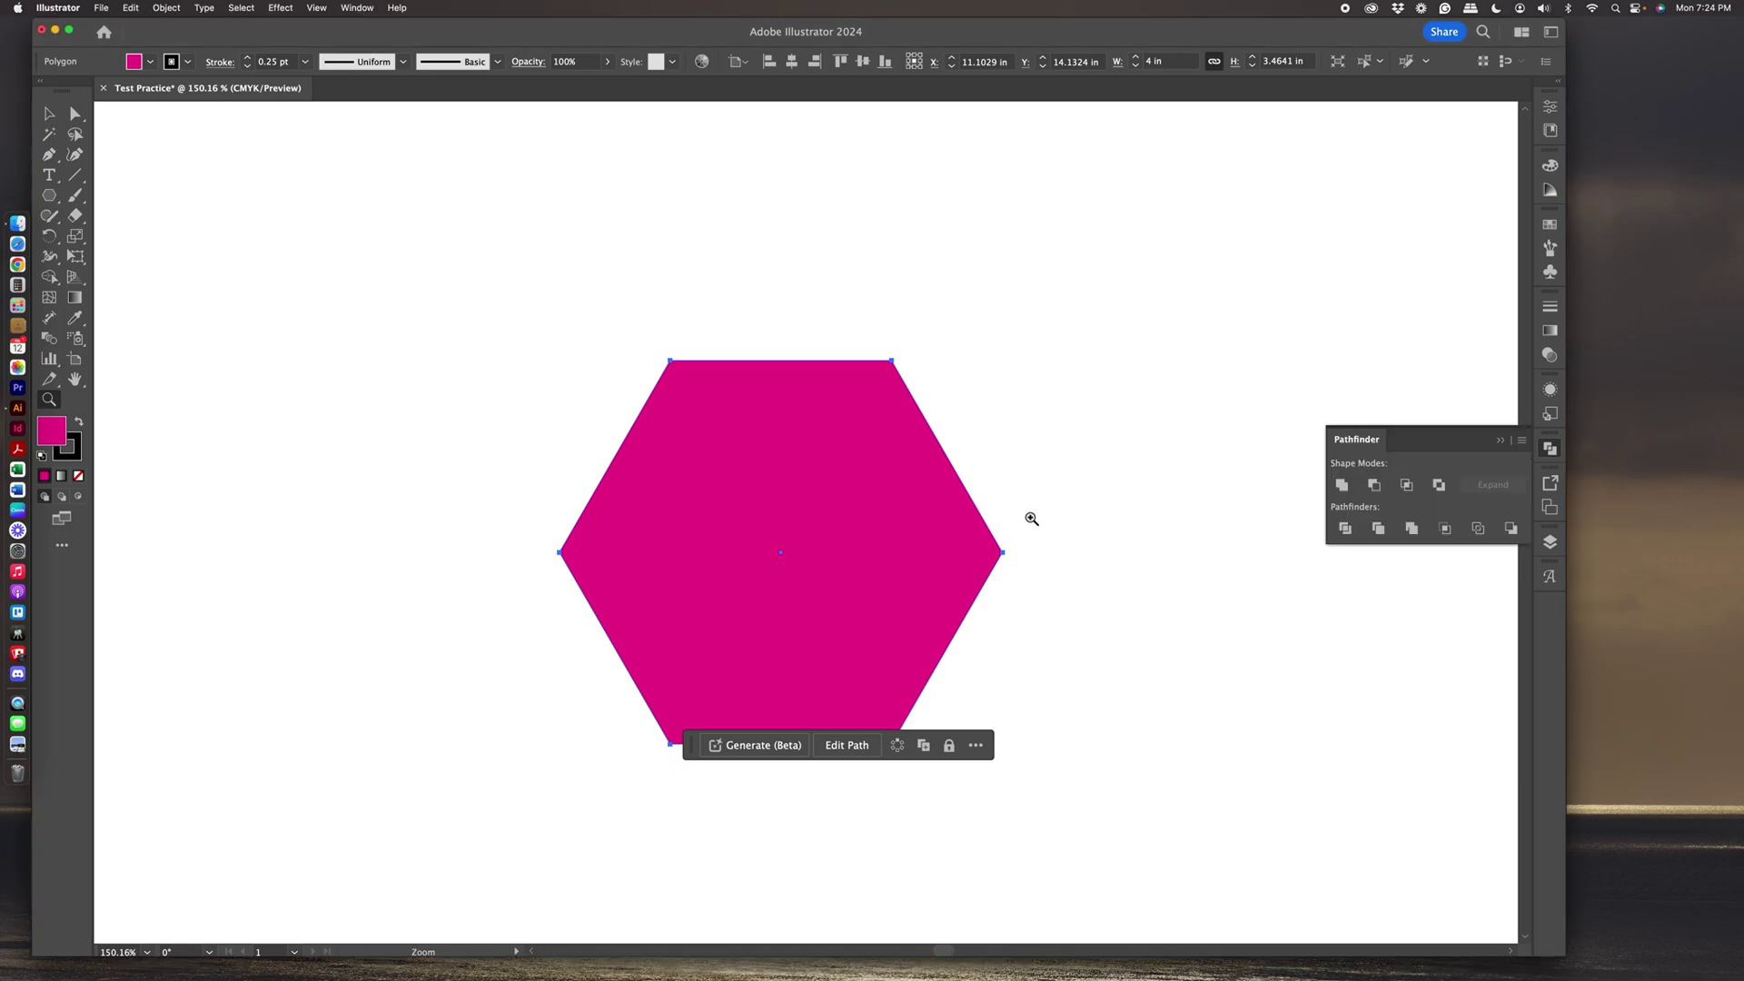
pyautogui.moveTo(1005, 510); pyautogui.dragTo(145, 520)
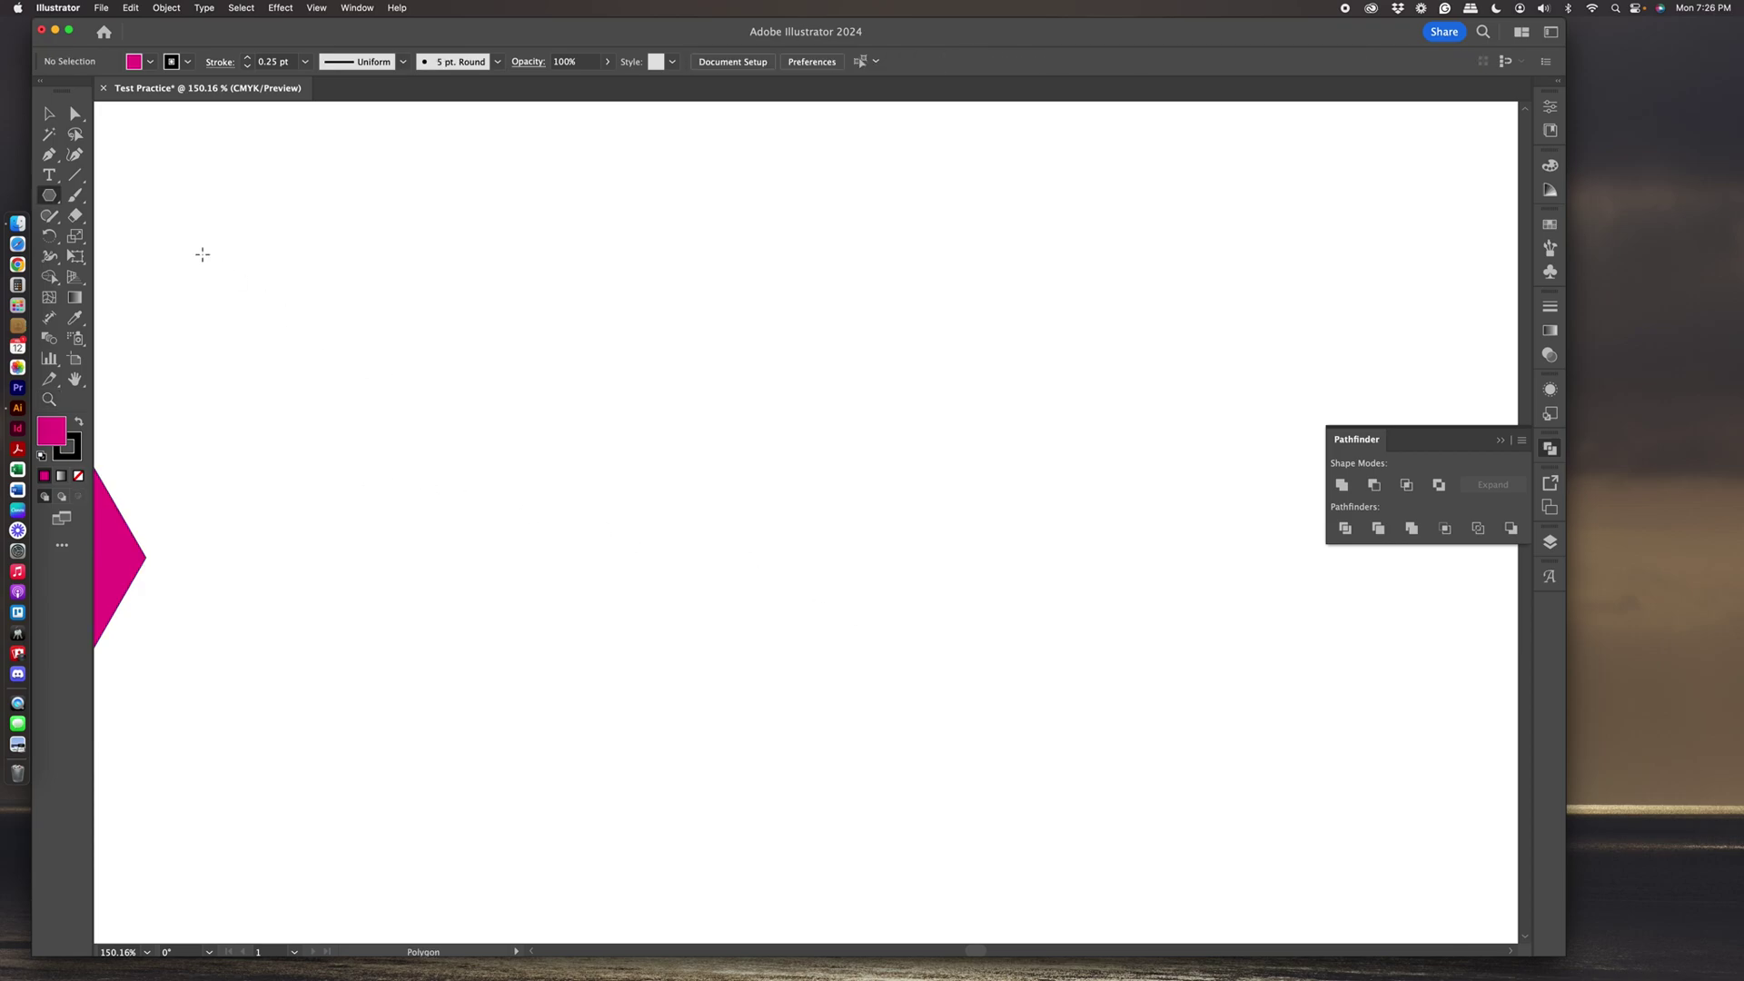
pyautogui.click(51, 197)
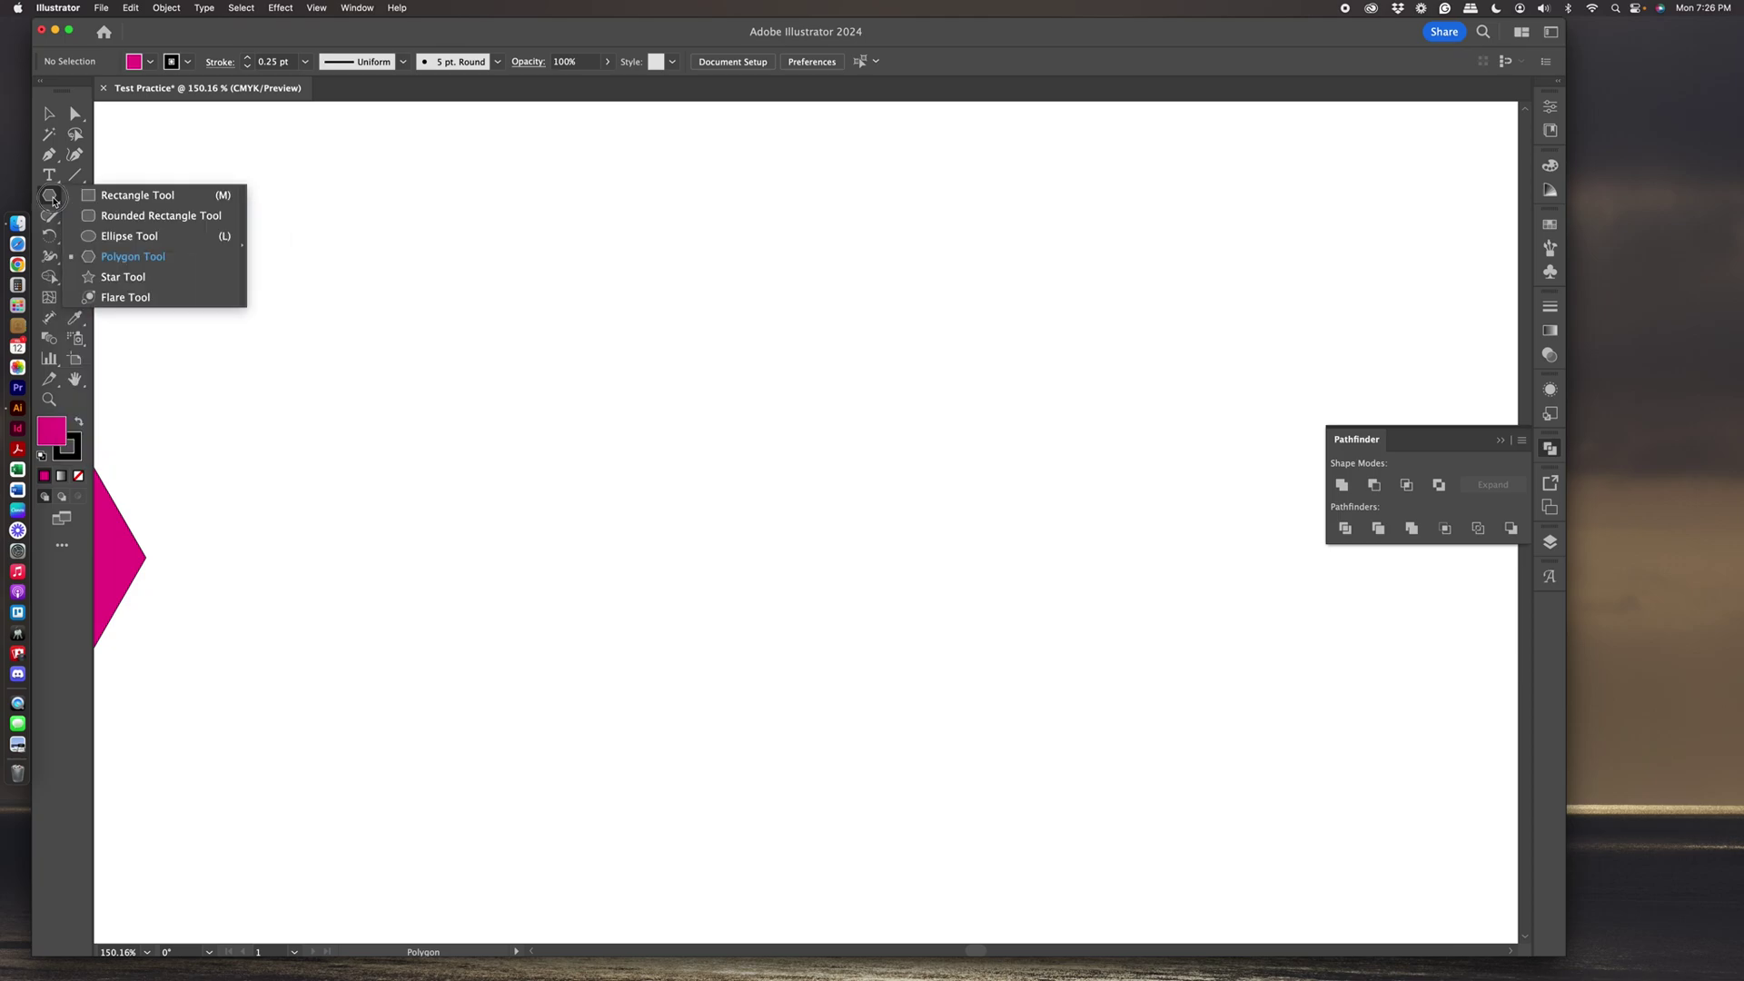
pyautogui.click(124, 277)
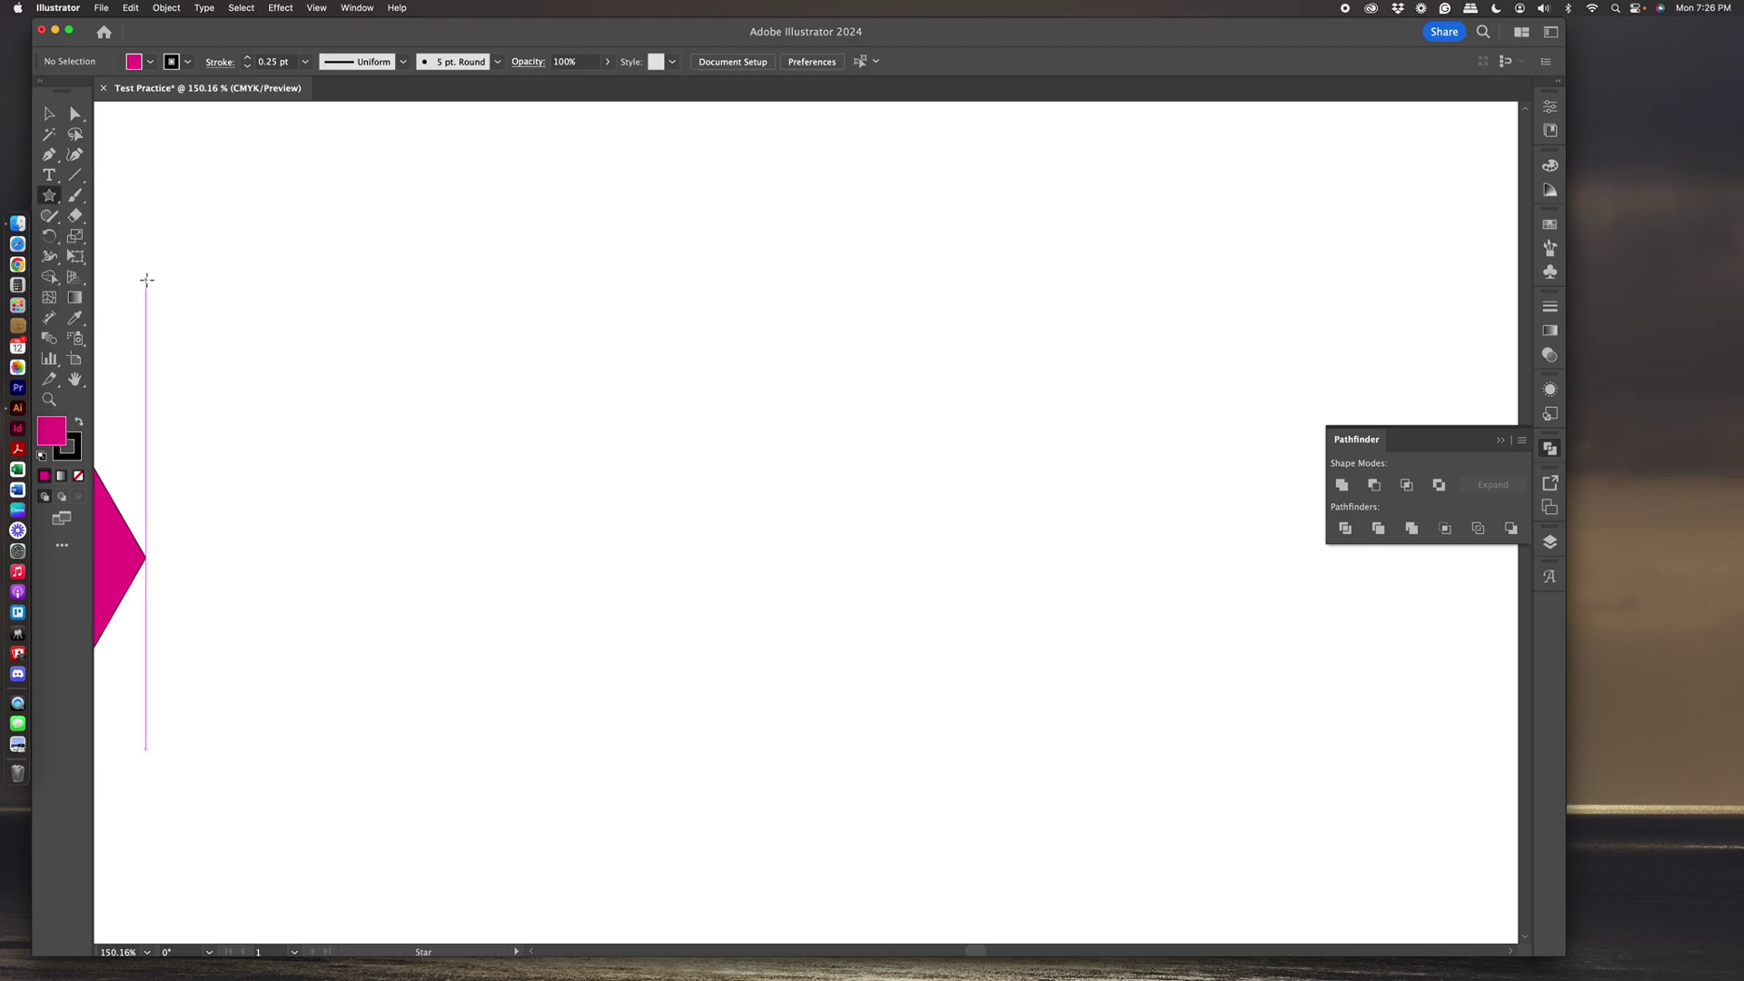
pyautogui.click(607, 333)
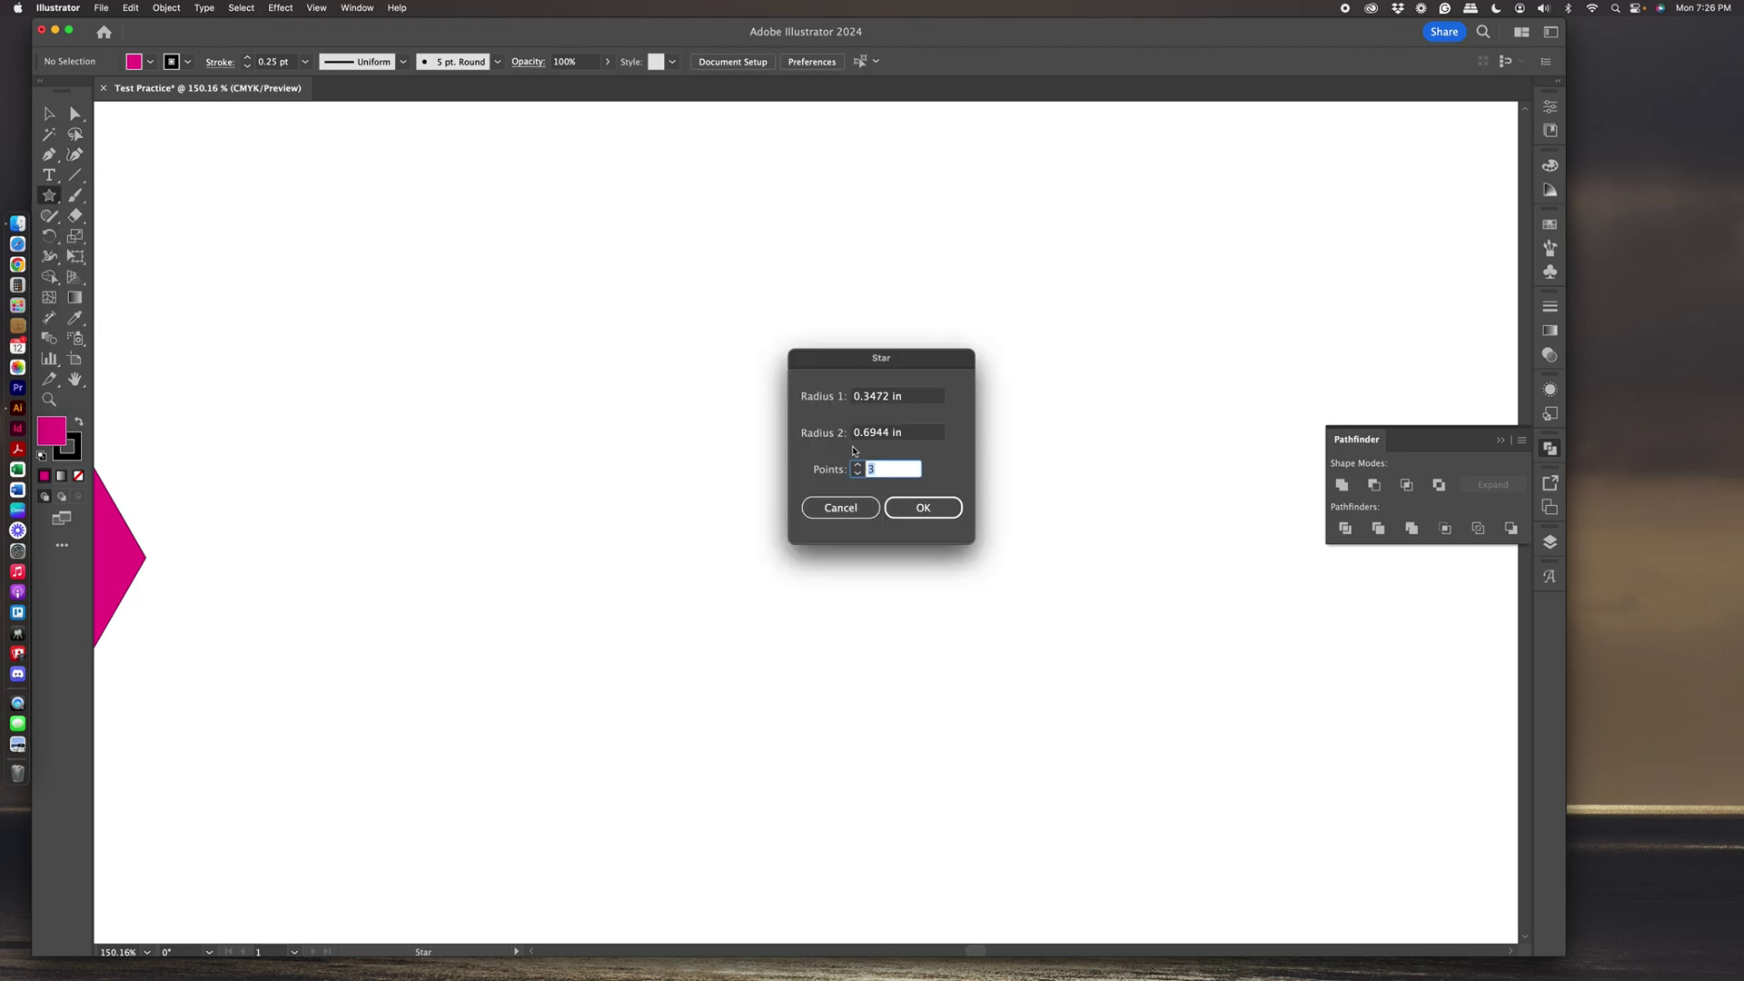
pyautogui.click(857, 465)
pyautogui.click(858, 465)
pyautogui.click(858, 465)
pyautogui.click(858, 466)
pyautogui.click(859, 473)
pyautogui.click(858, 473)
pyautogui.click(858, 473)
pyautogui.click(858, 473)
pyautogui.click(923, 507)
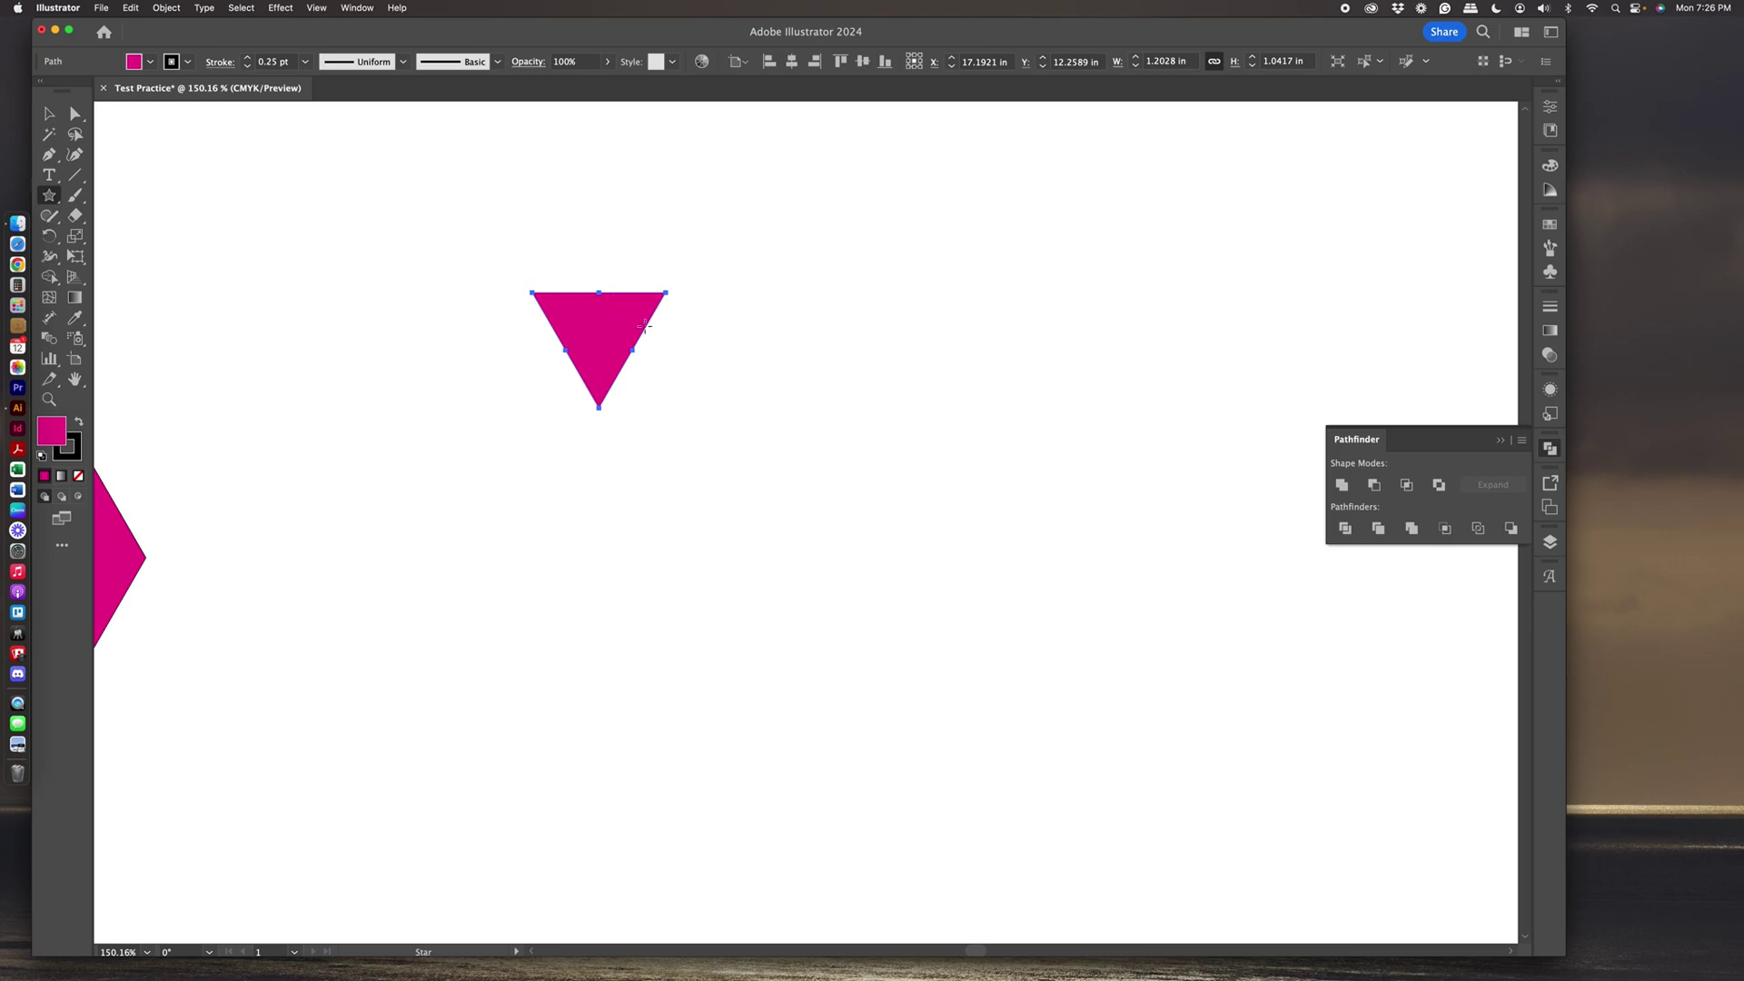
# Select the three-point star and delete it from the artboard.
pyautogui.click(50, 115)
pyautogui.moveTo(428, 218); pyautogui.dragTo(729, 457)
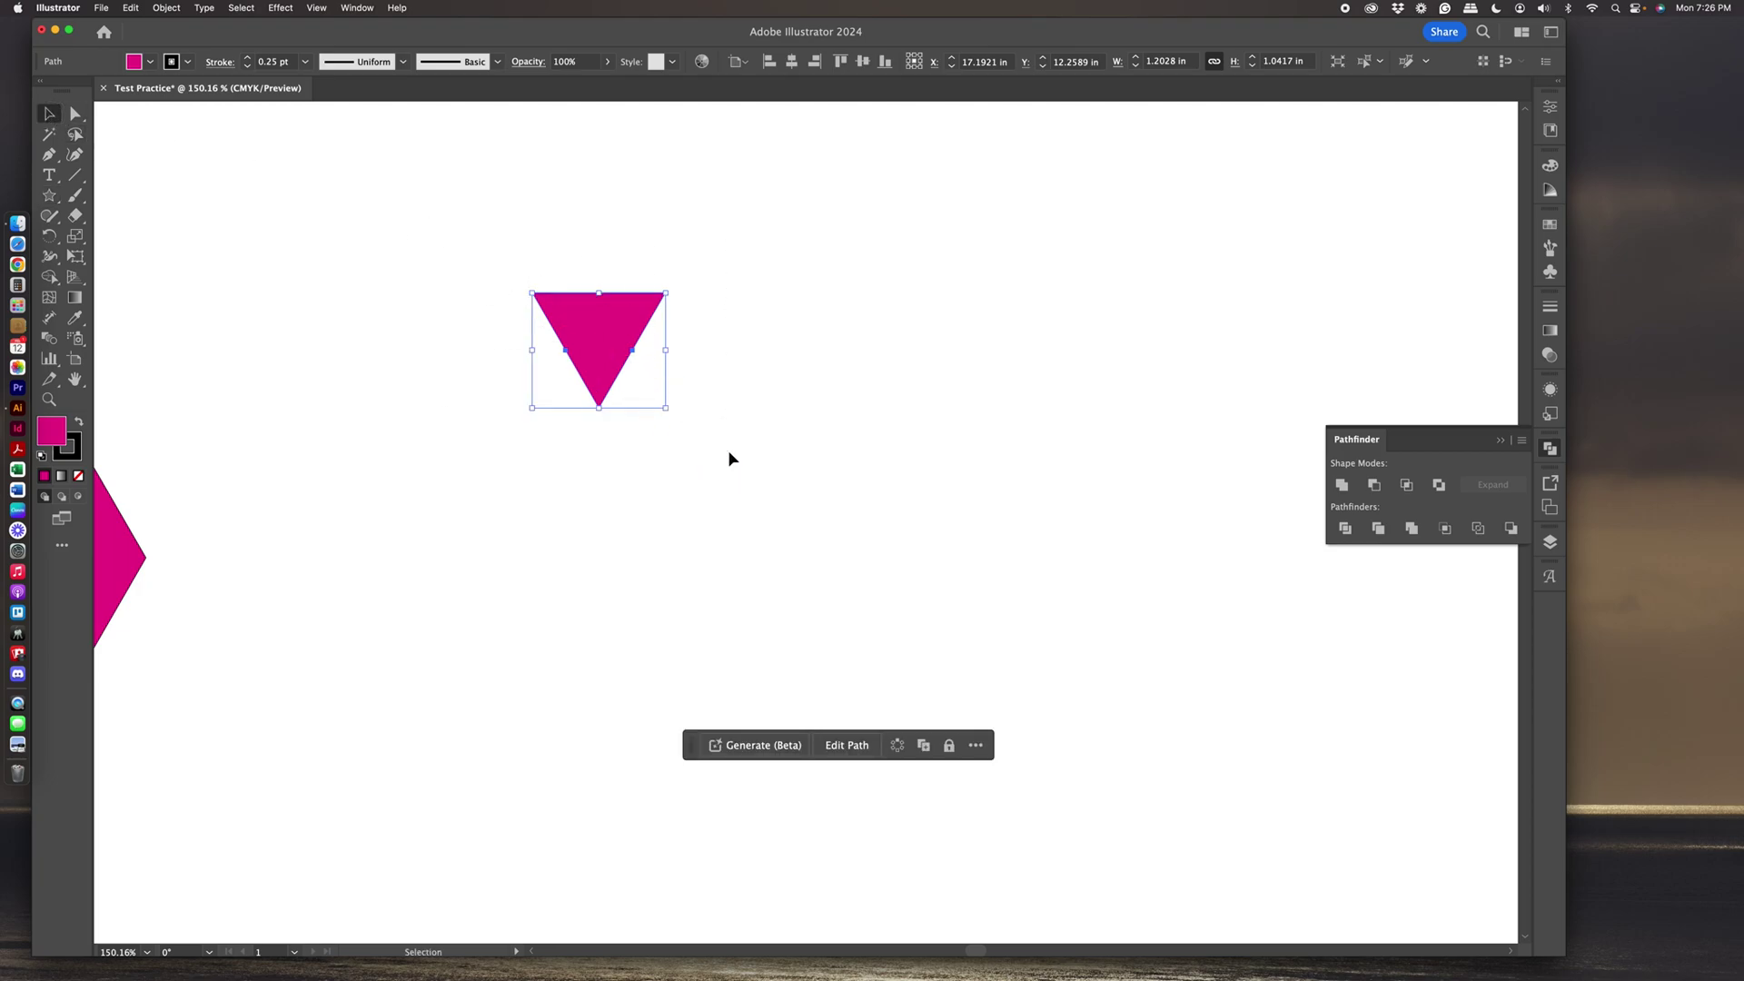
pyautogui.press('Delete')
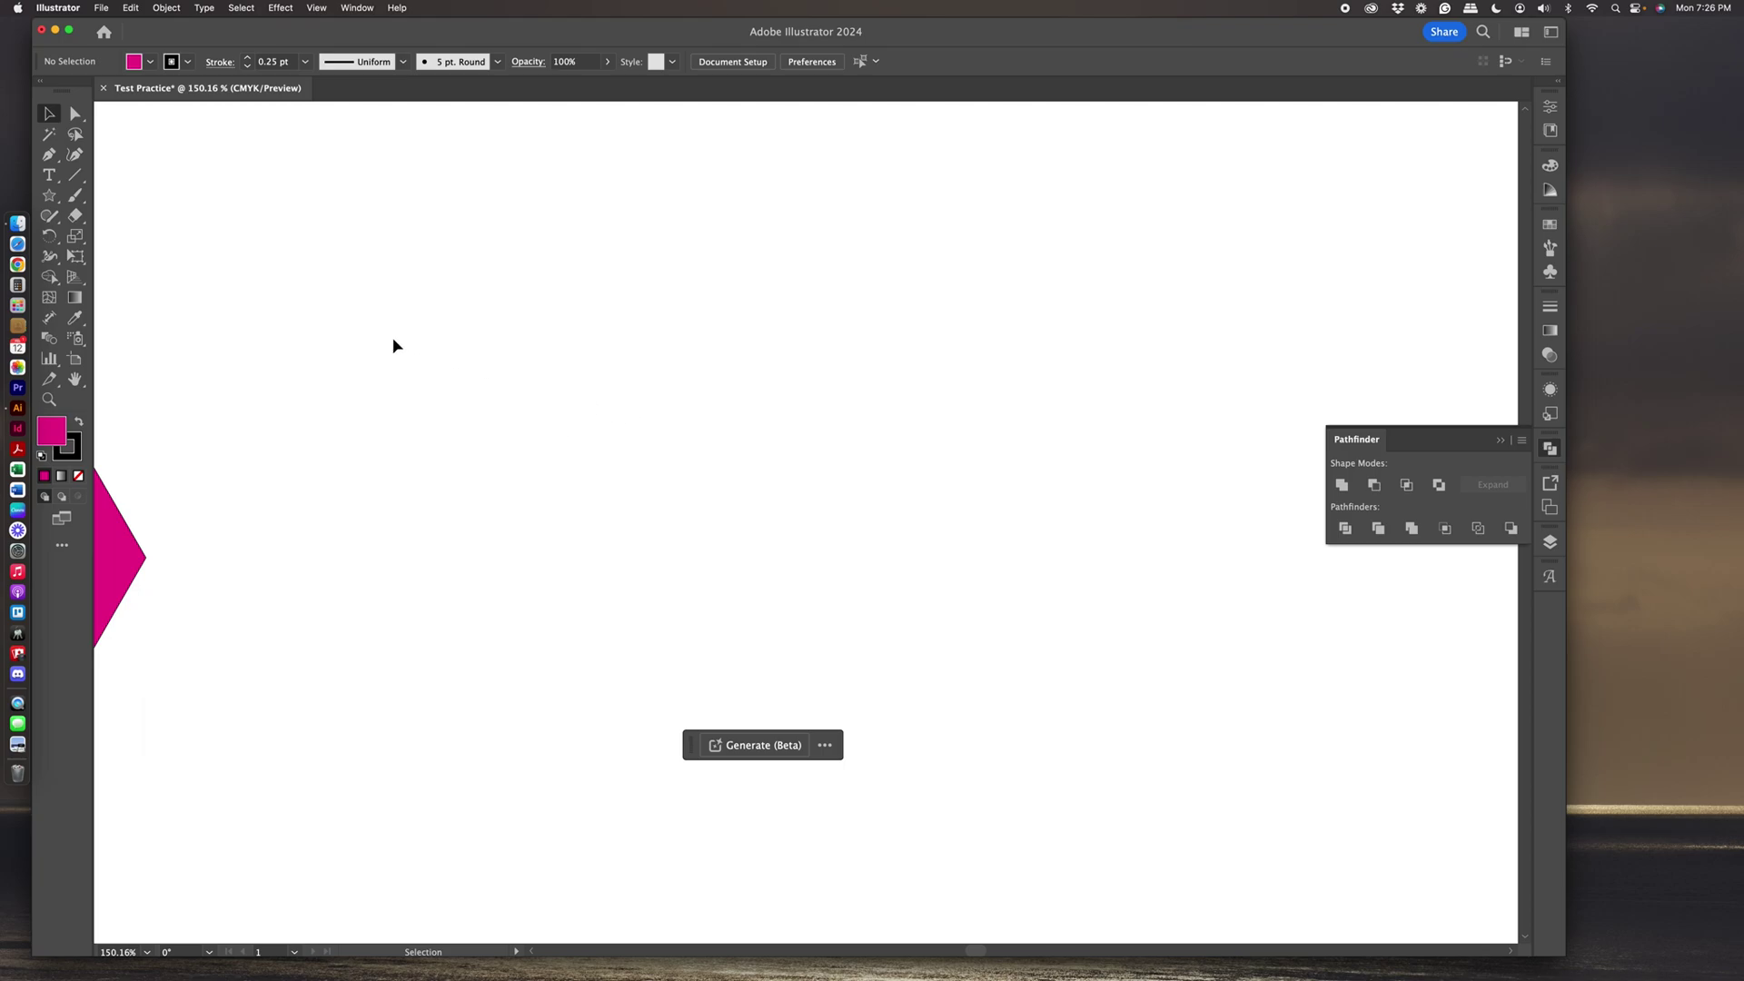
# Create a horizontal line segment 2 in long at 0° in the empty area beside the hexagon.
pyautogui.click(77, 181)
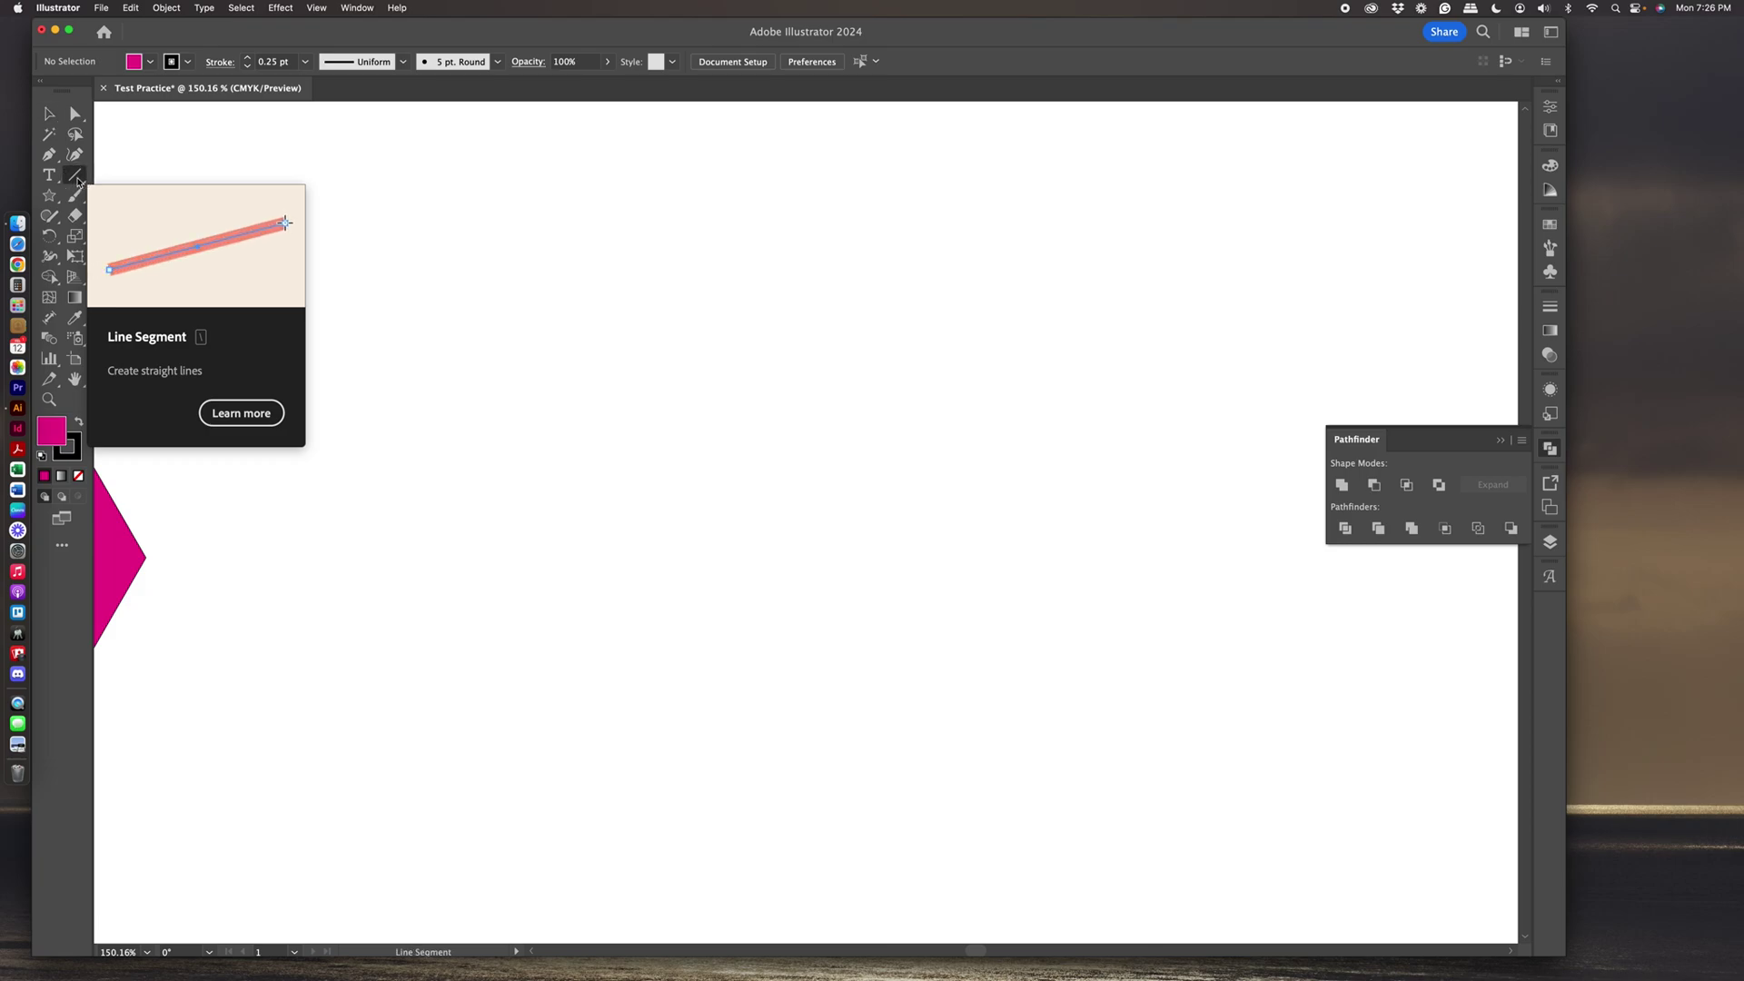
pyautogui.click(571, 449)
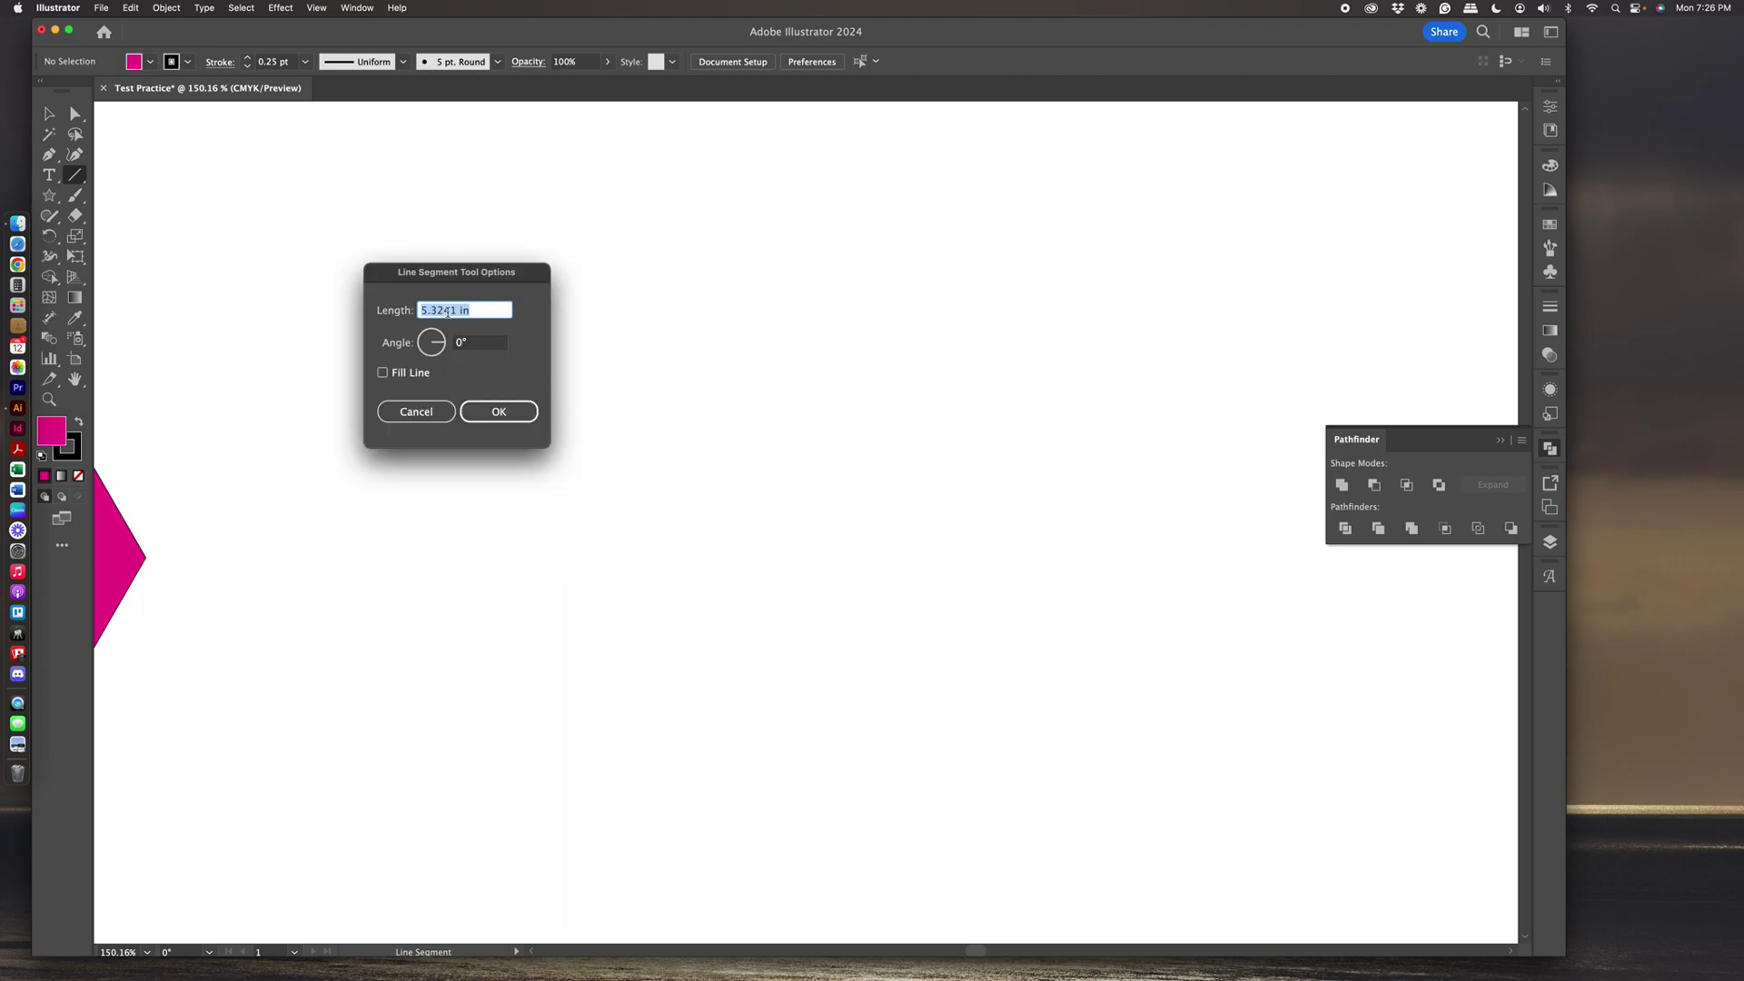
pyautogui.moveTo(494, 311); pyautogui.dragTo(410, 317)
pyautogui.write('2')
pyautogui.click(498, 413)
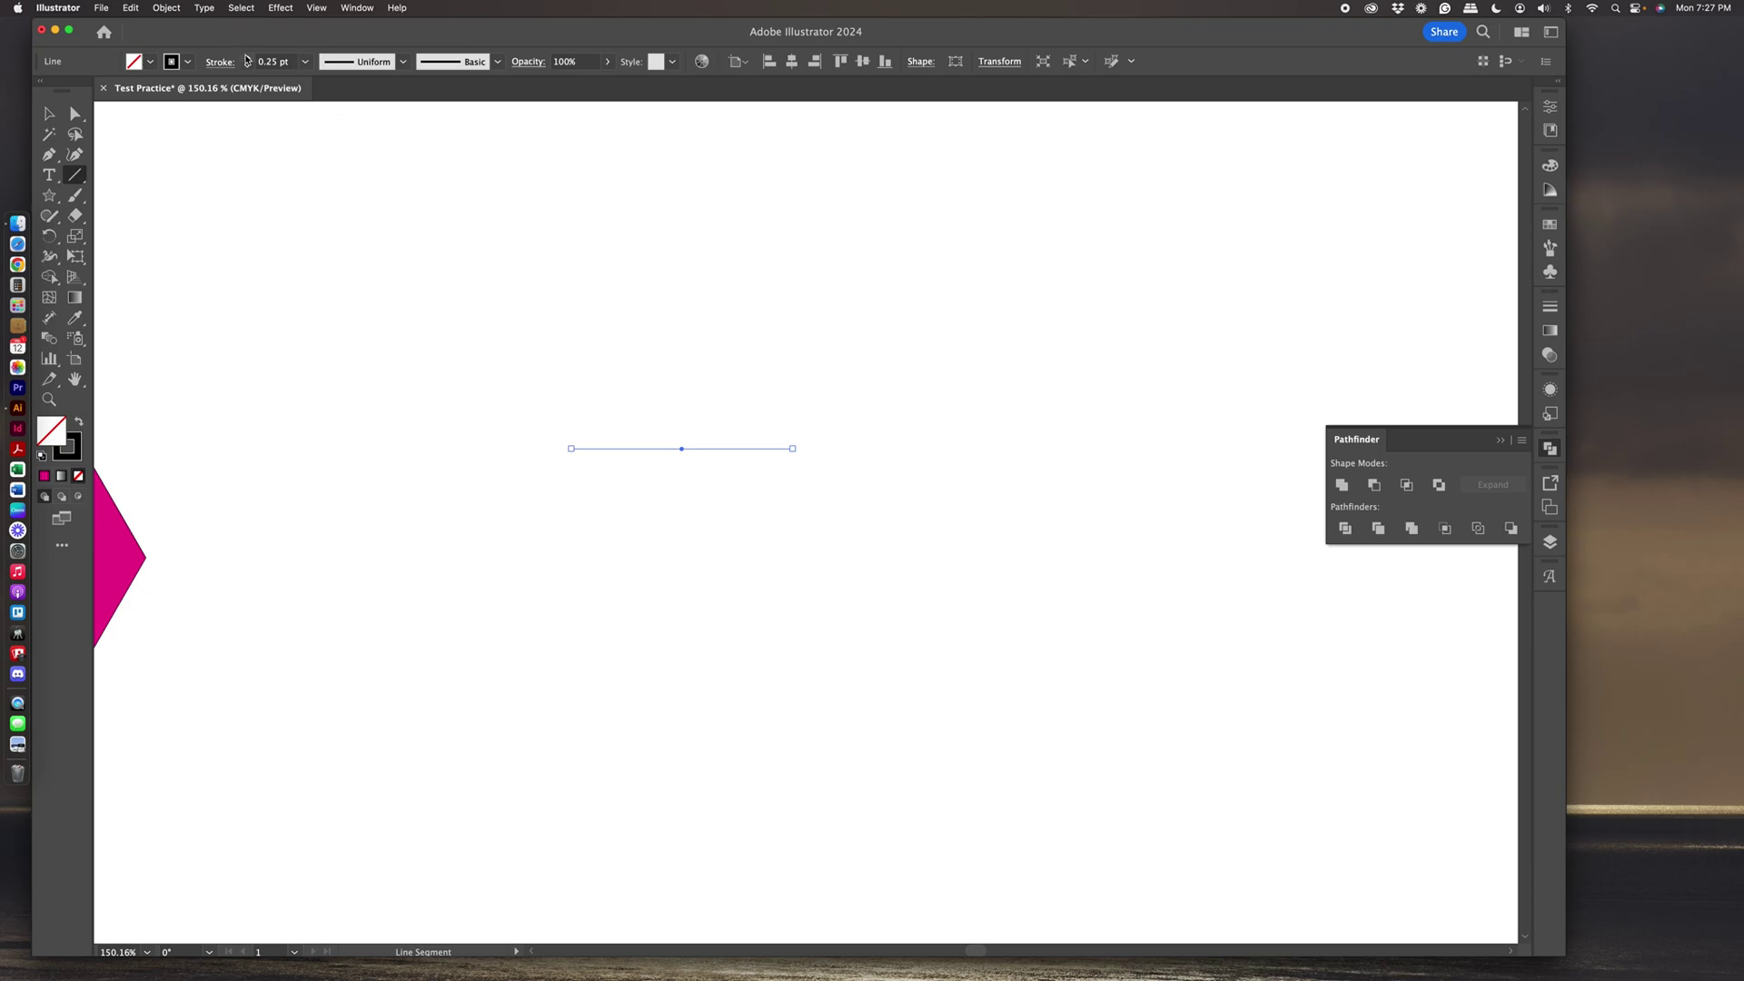
# Set the horizontal line's stroke weight to 2 pt.
pyautogui.click(247, 57)
pyautogui.click(247, 57)
pyautogui.click(247, 57)
pyautogui.click(247, 57)
pyautogui.scroll(-1, 507, 490)
pyautogui.scroll(3, 507, 490)
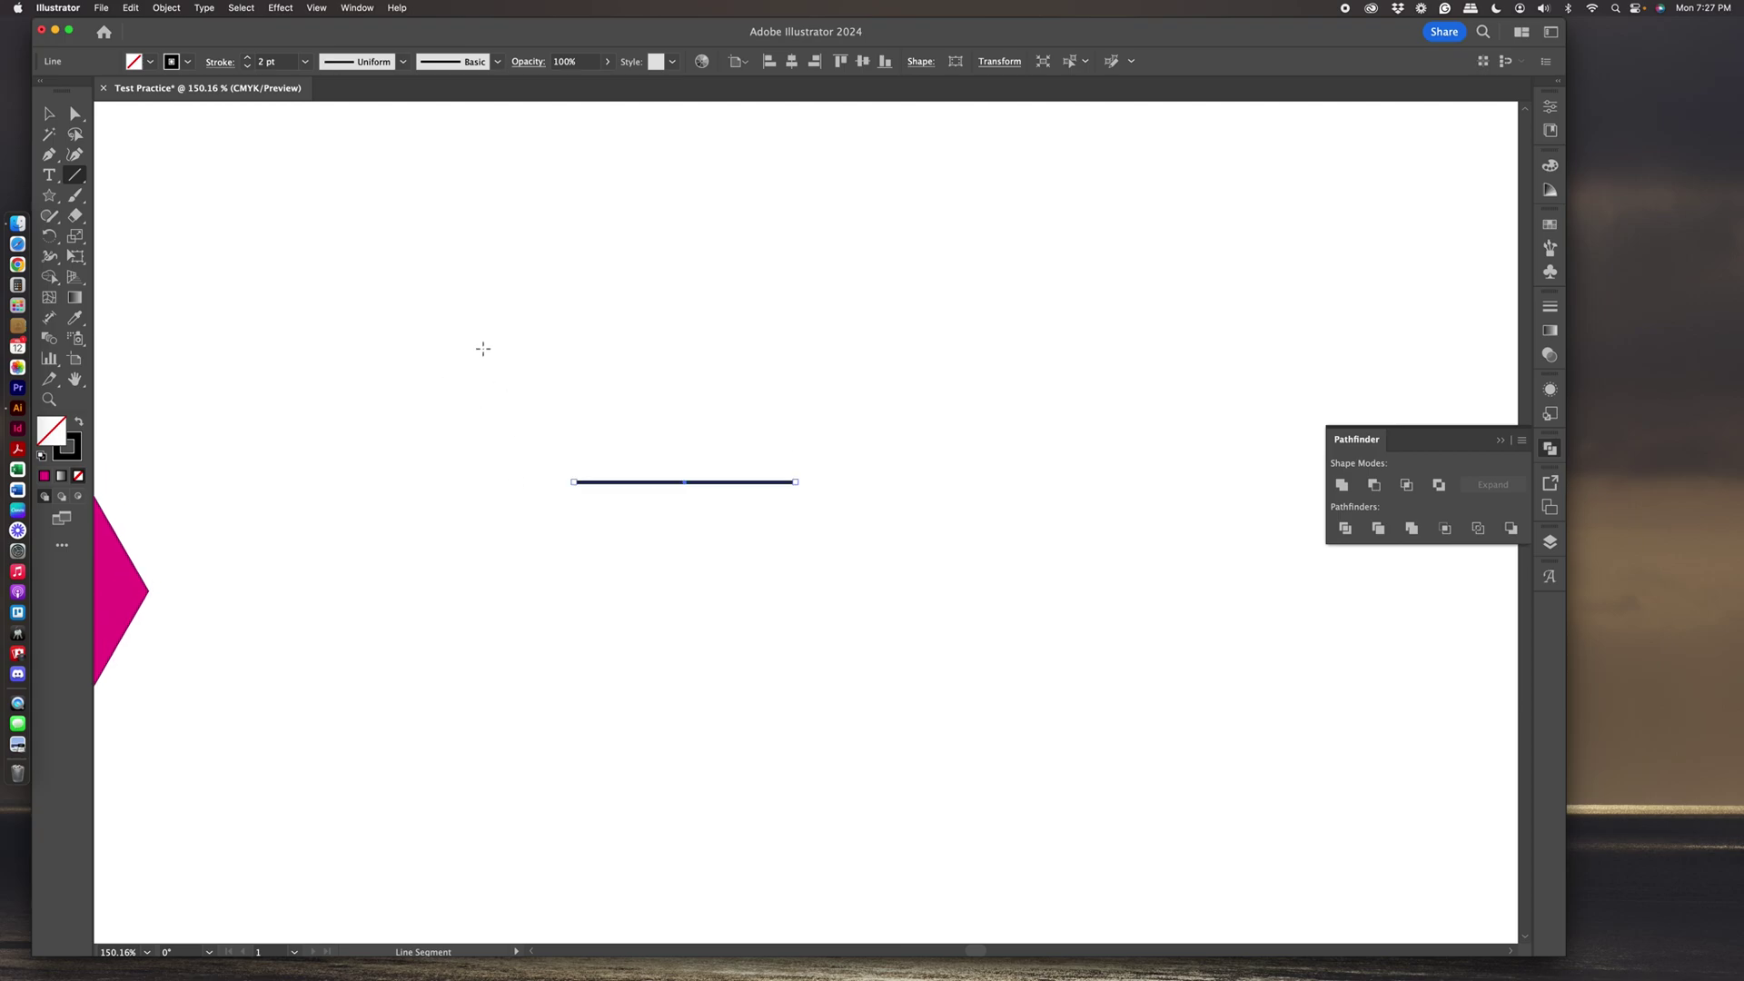
# Create a second line segment 2 in long at a 60° angle above the horizontal line.
pyautogui.click(488, 361)
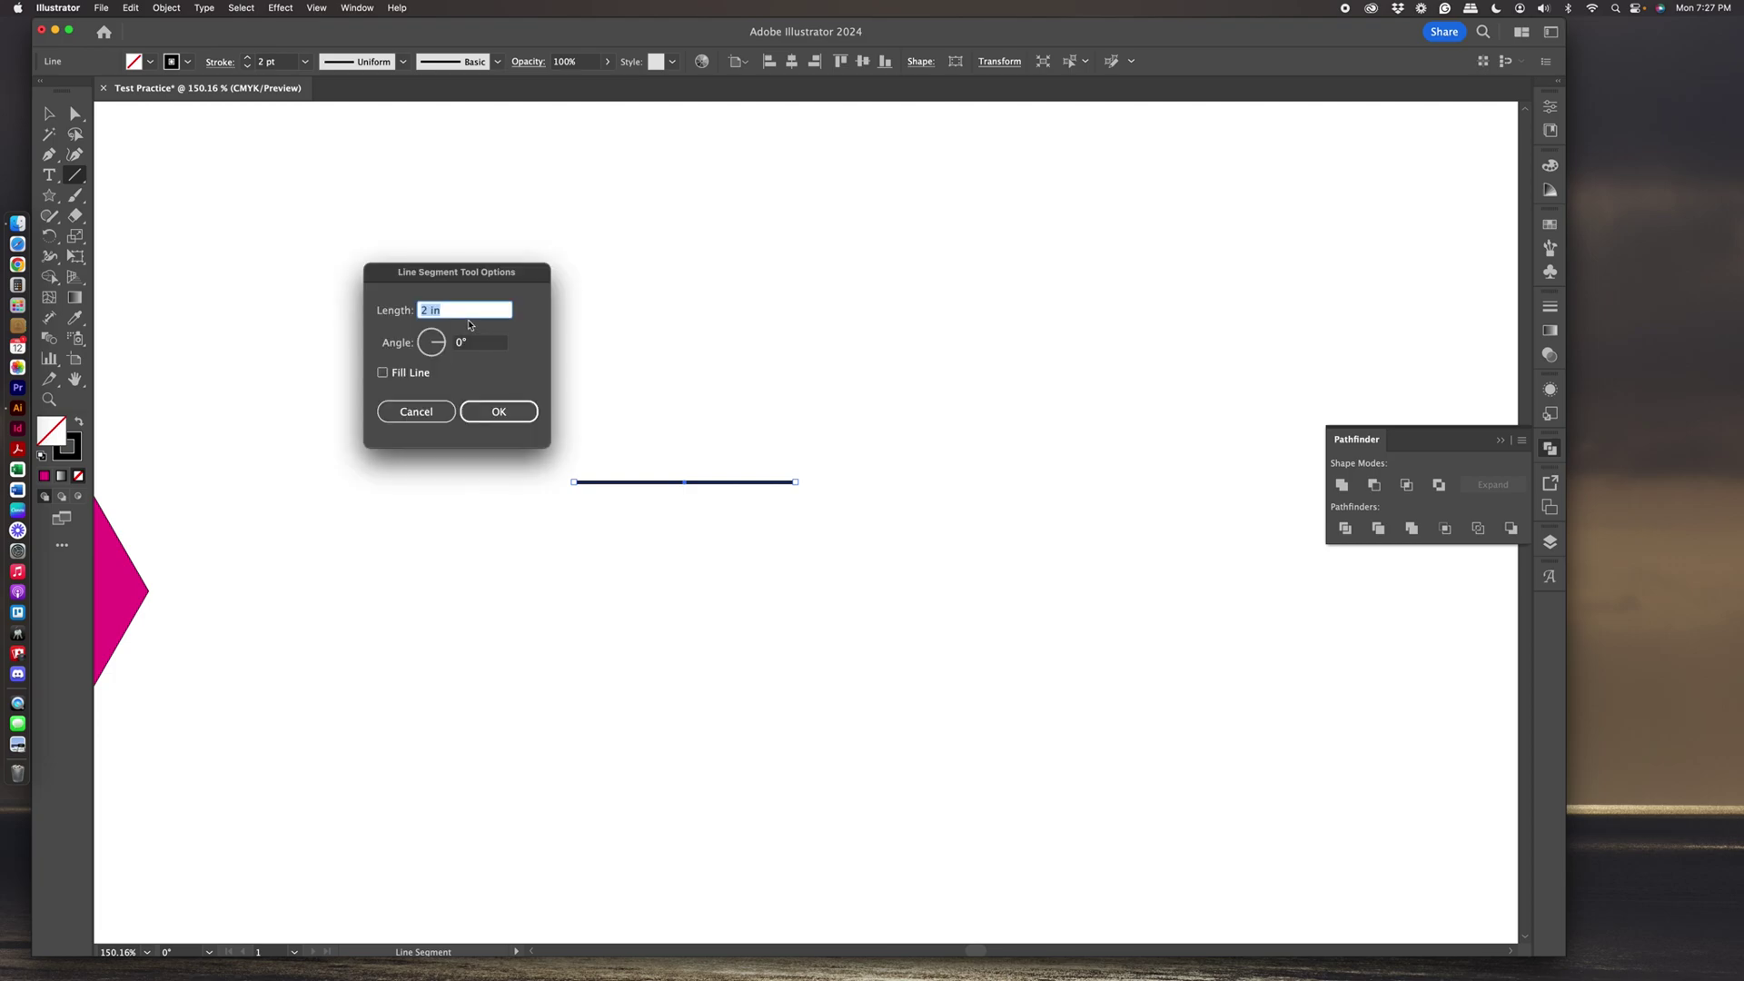
pyautogui.click(474, 344)
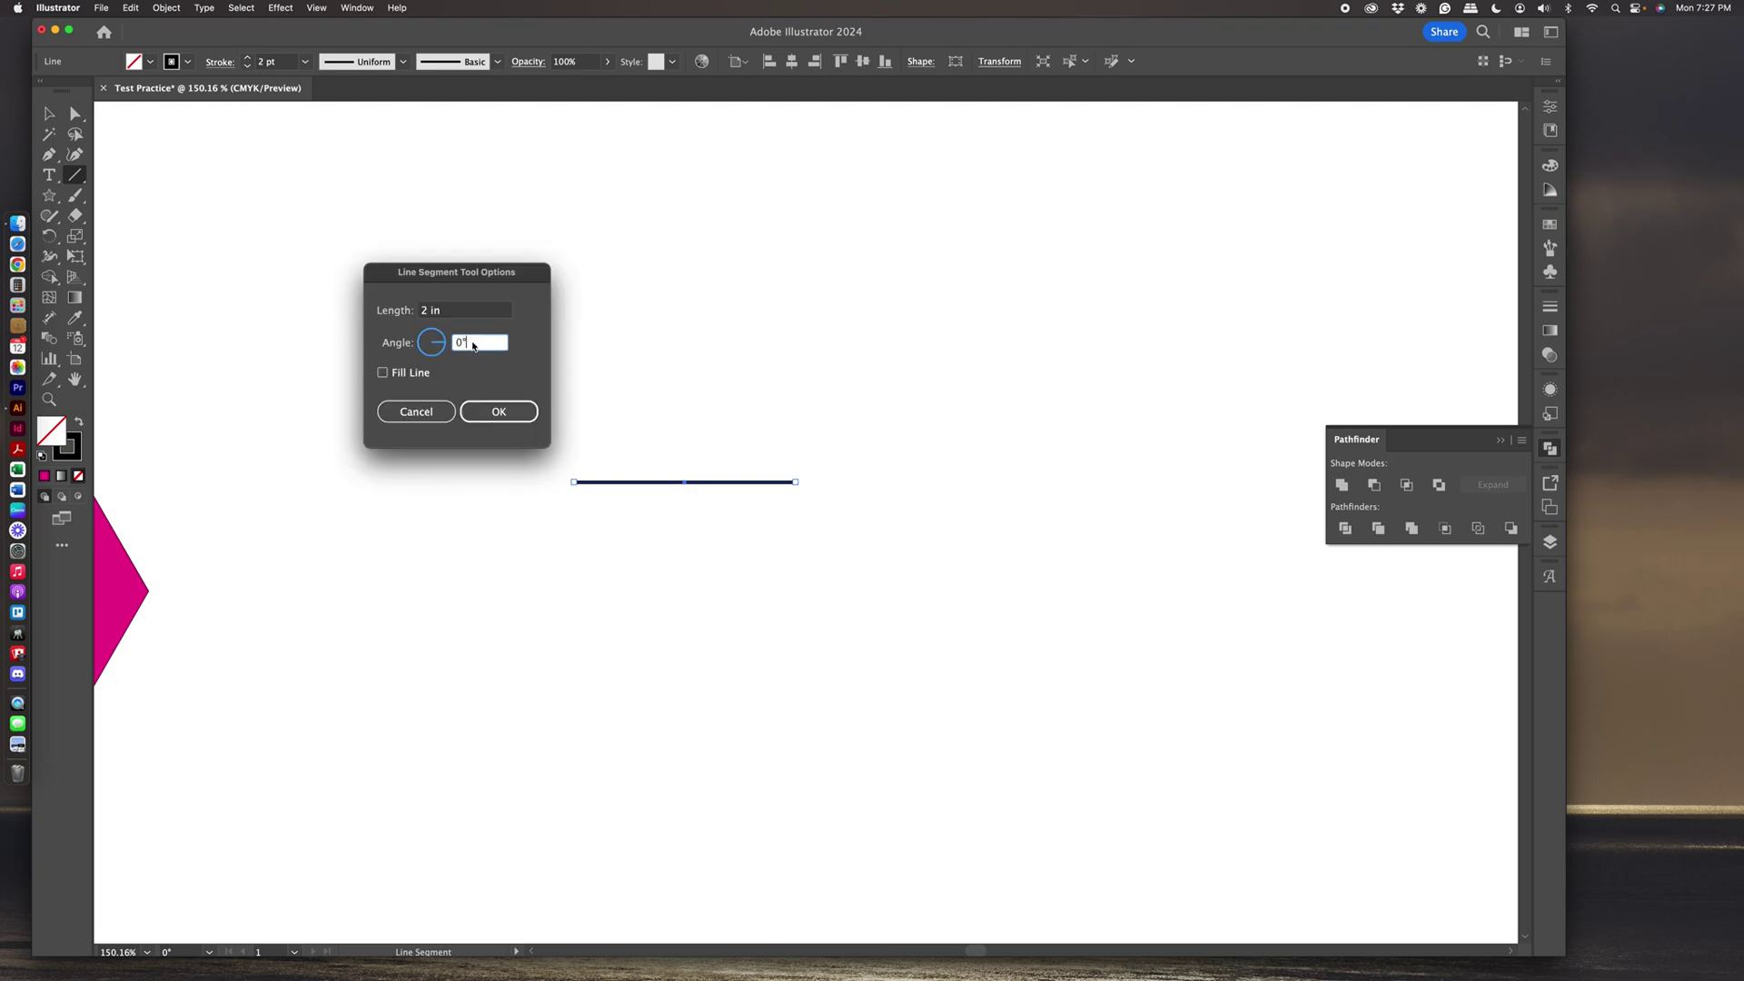
pyautogui.write('60')
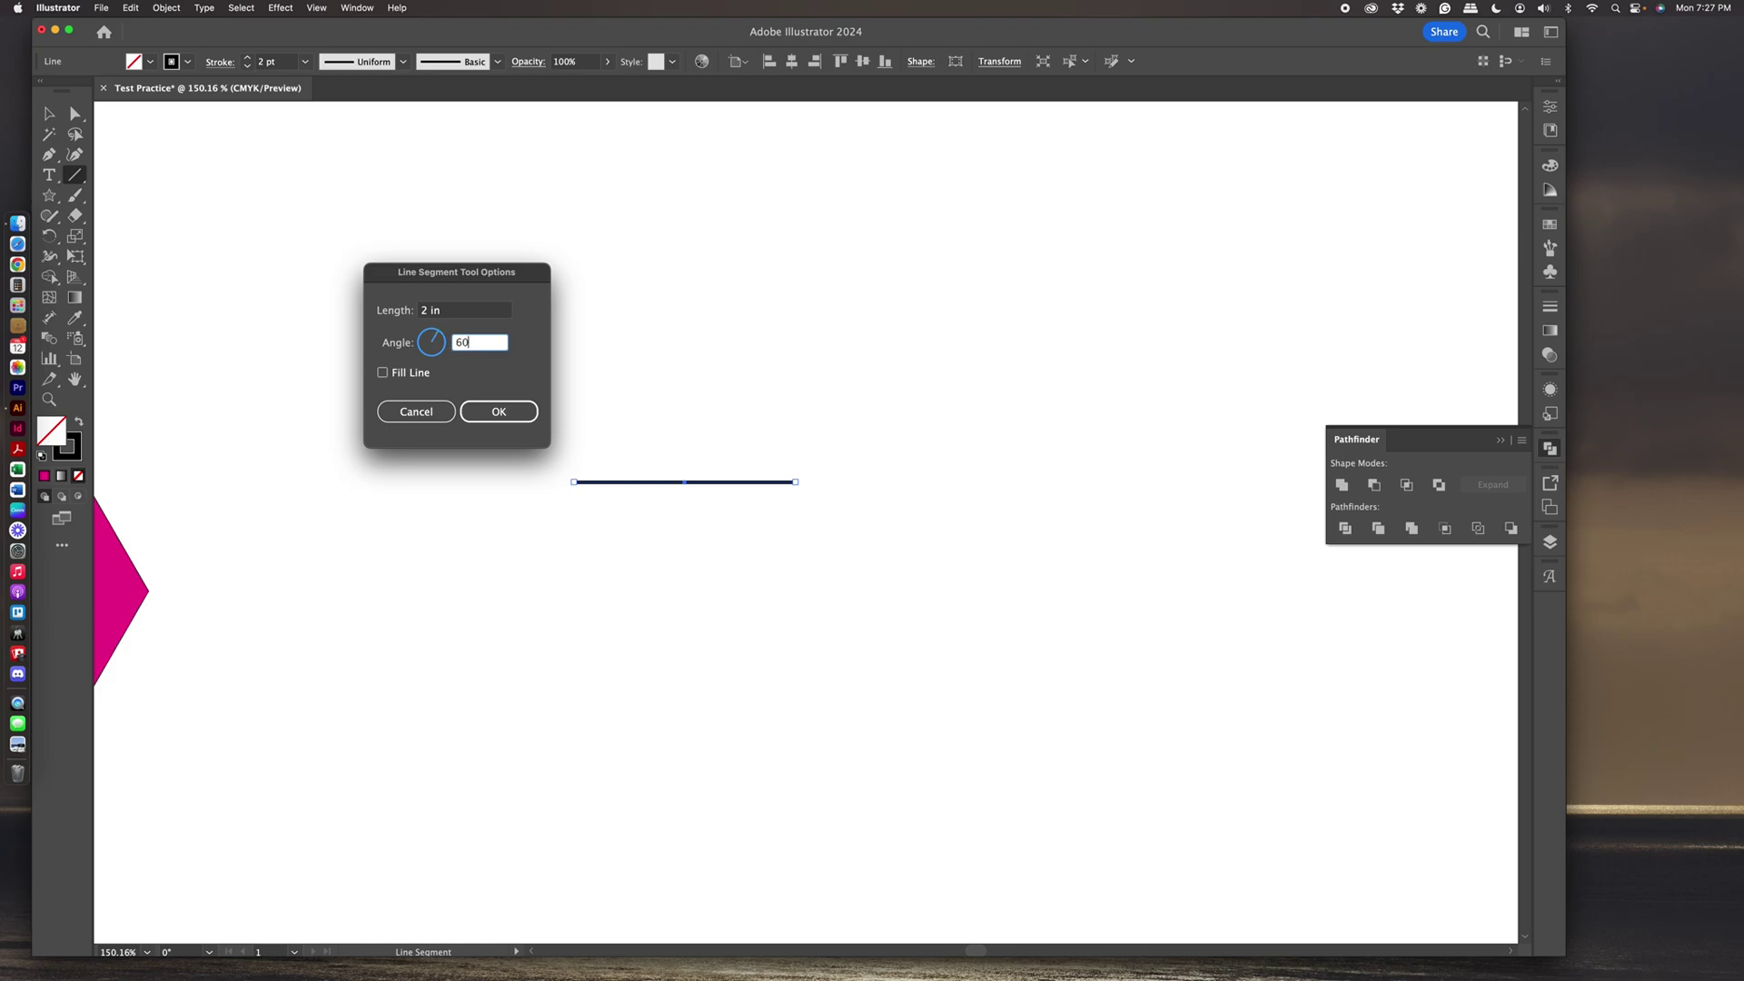
pyautogui.click(499, 411)
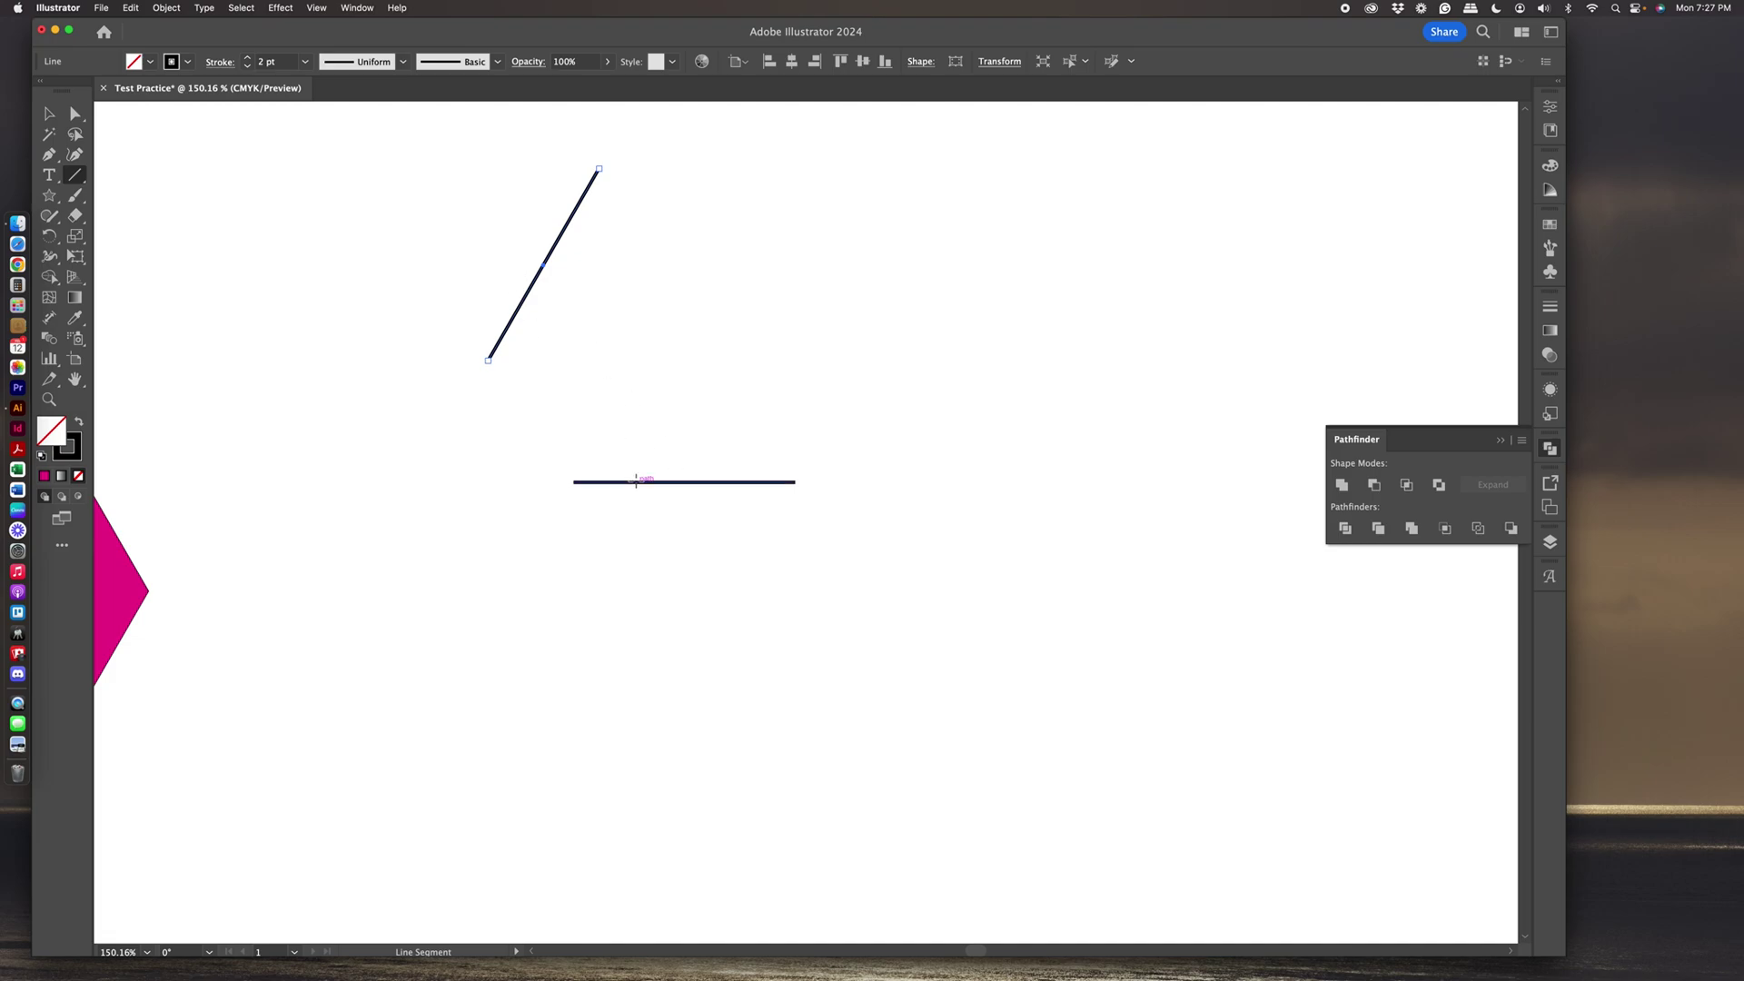
# Move the slanted line so its lower end snaps to the left end of the horizontal line.
pyautogui.click(49, 114)
pyautogui.moveTo(544, 283); pyautogui.dragTo(625, 401)
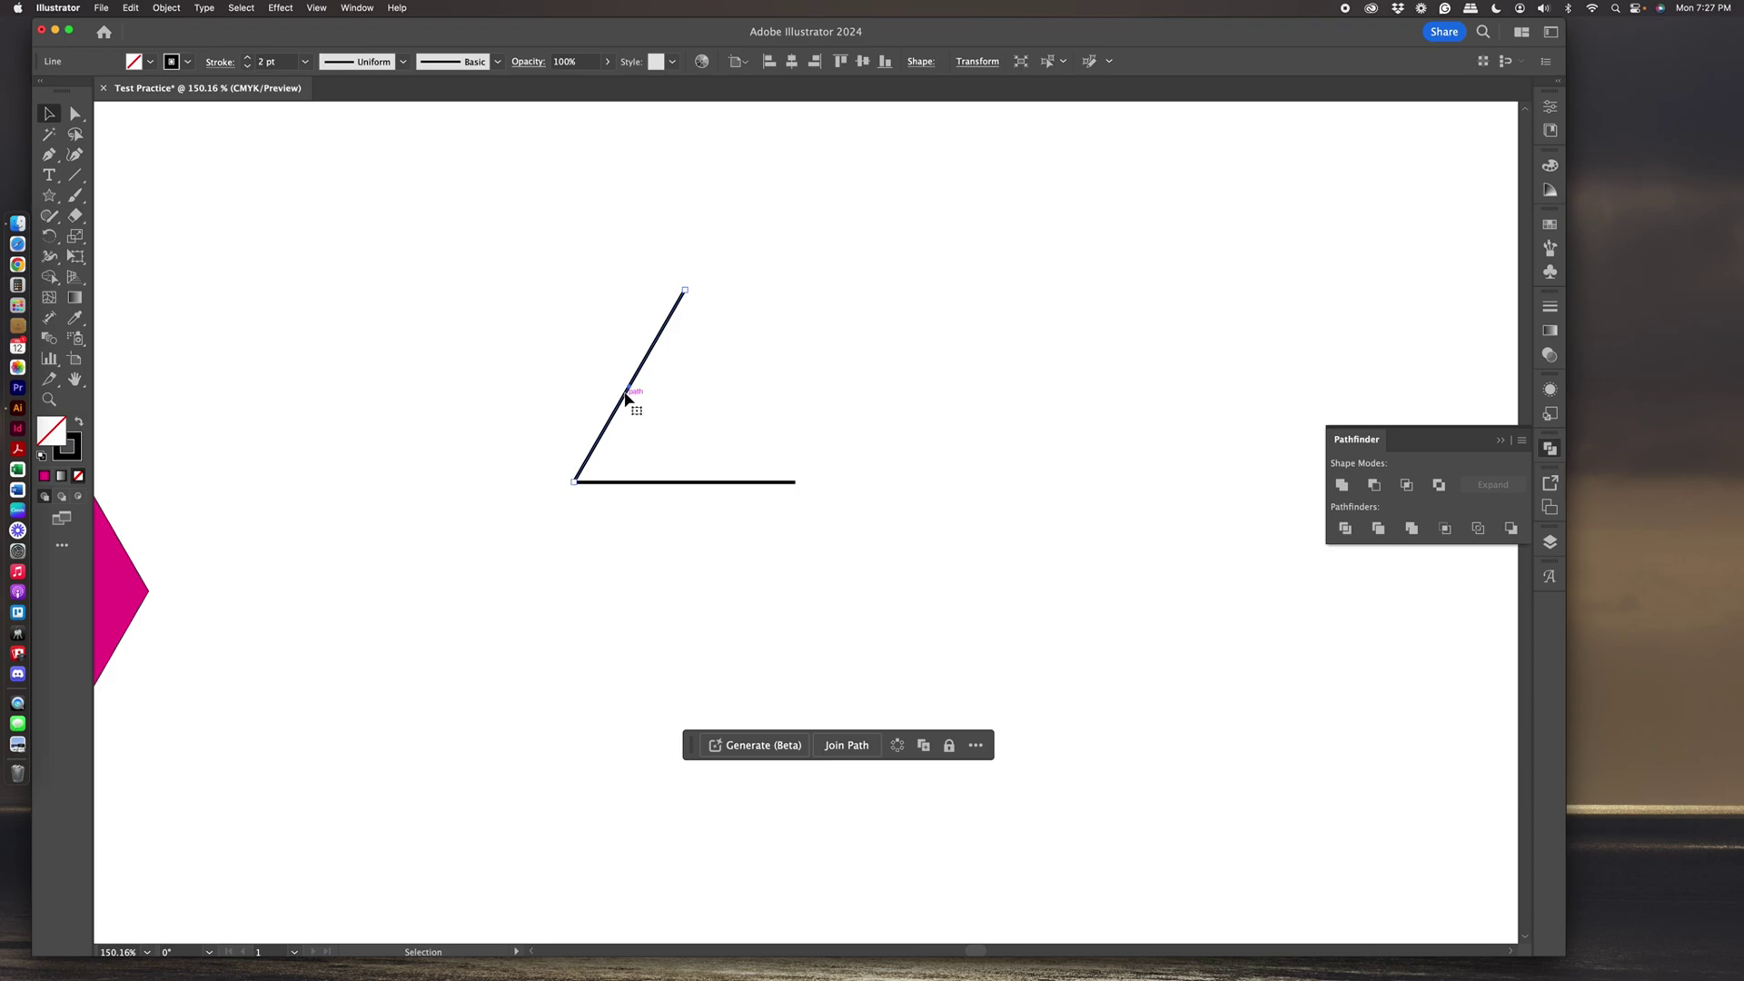
pyautogui.moveTo(631, 392)
pyautogui.mouseDown()
pyautogui.moveTo(614, 377)
pyautogui.moveTo(631, 392)
pyautogui.mouseUp()
# Reflect the slanted line across the vertical axis as a copy, comparing the result with the preview on and off.
pyautogui.click(167, 9)
pyautogui.moveTo(177, 26)
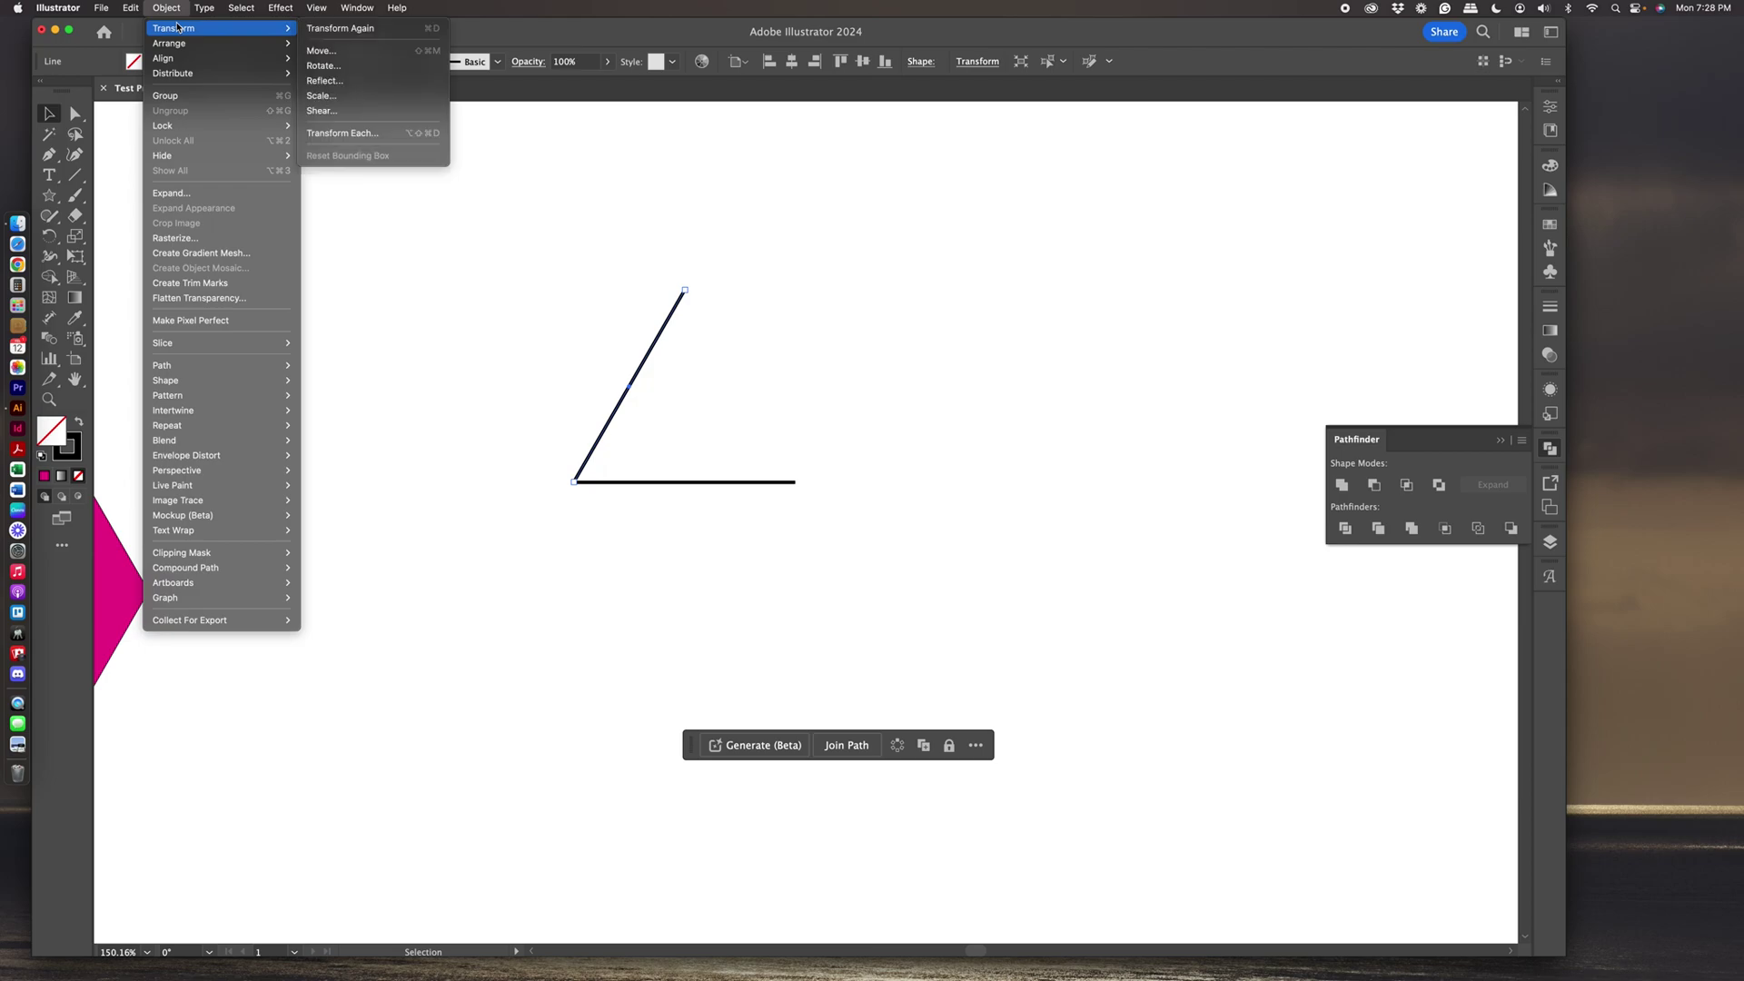
pyautogui.click(323, 81)
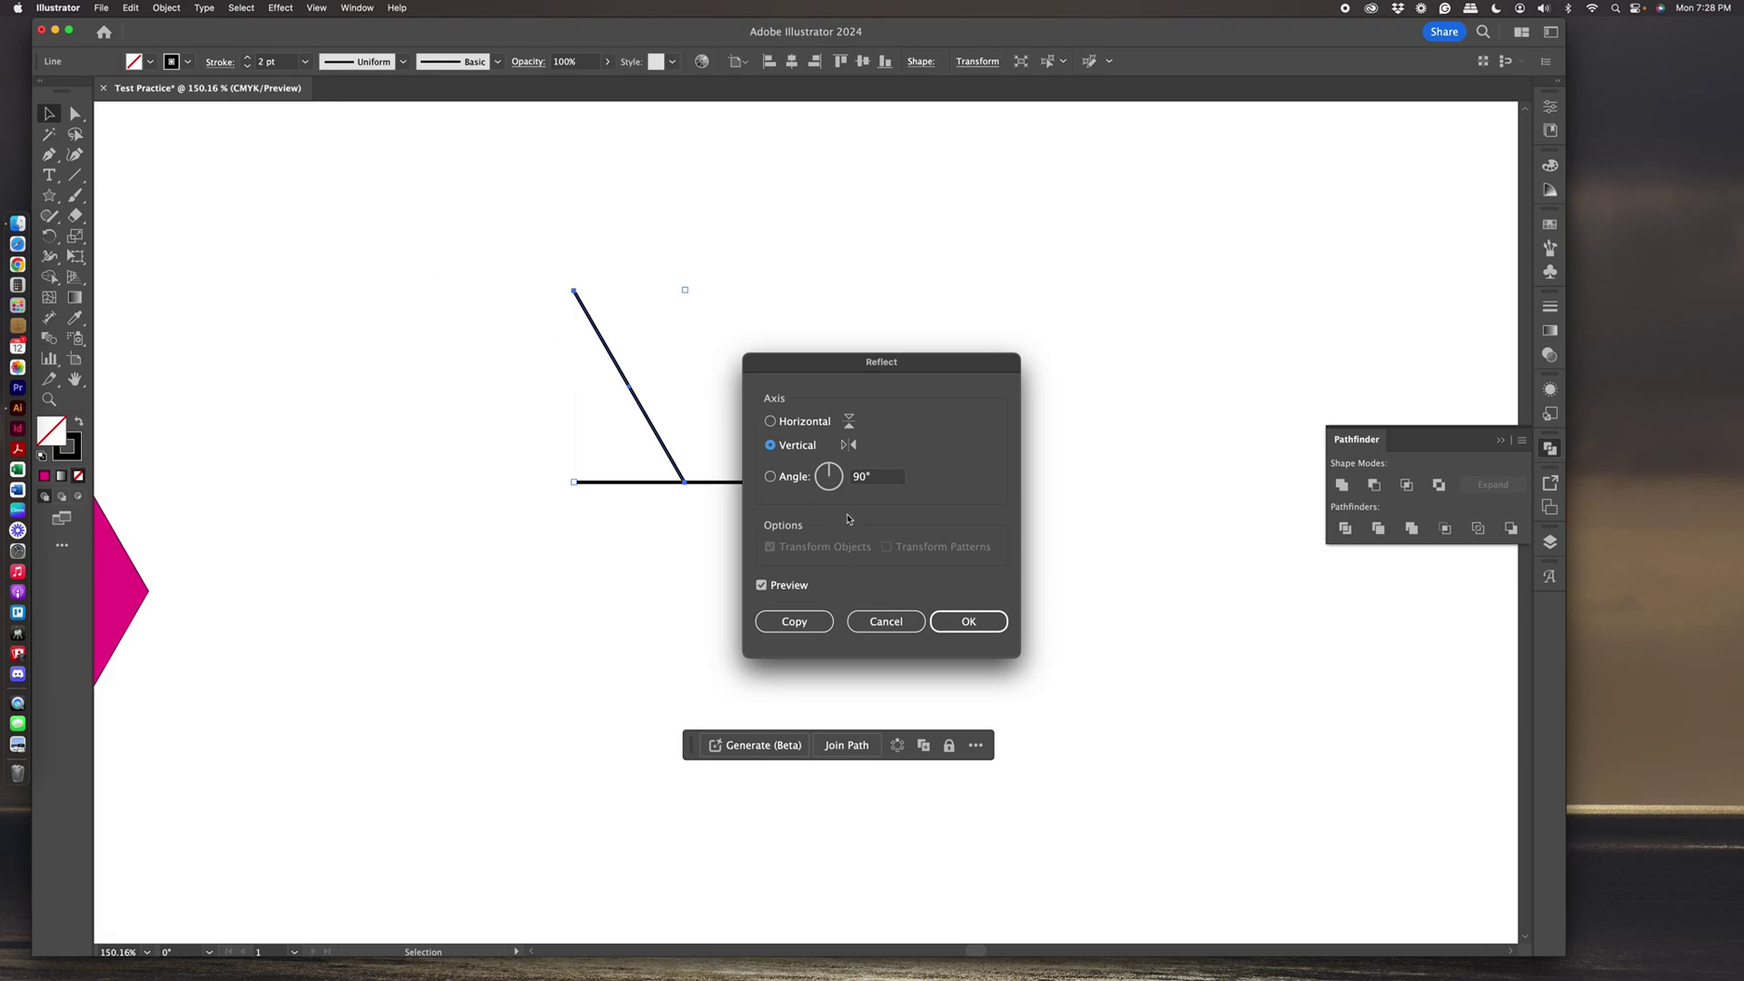
pyautogui.click(762, 586)
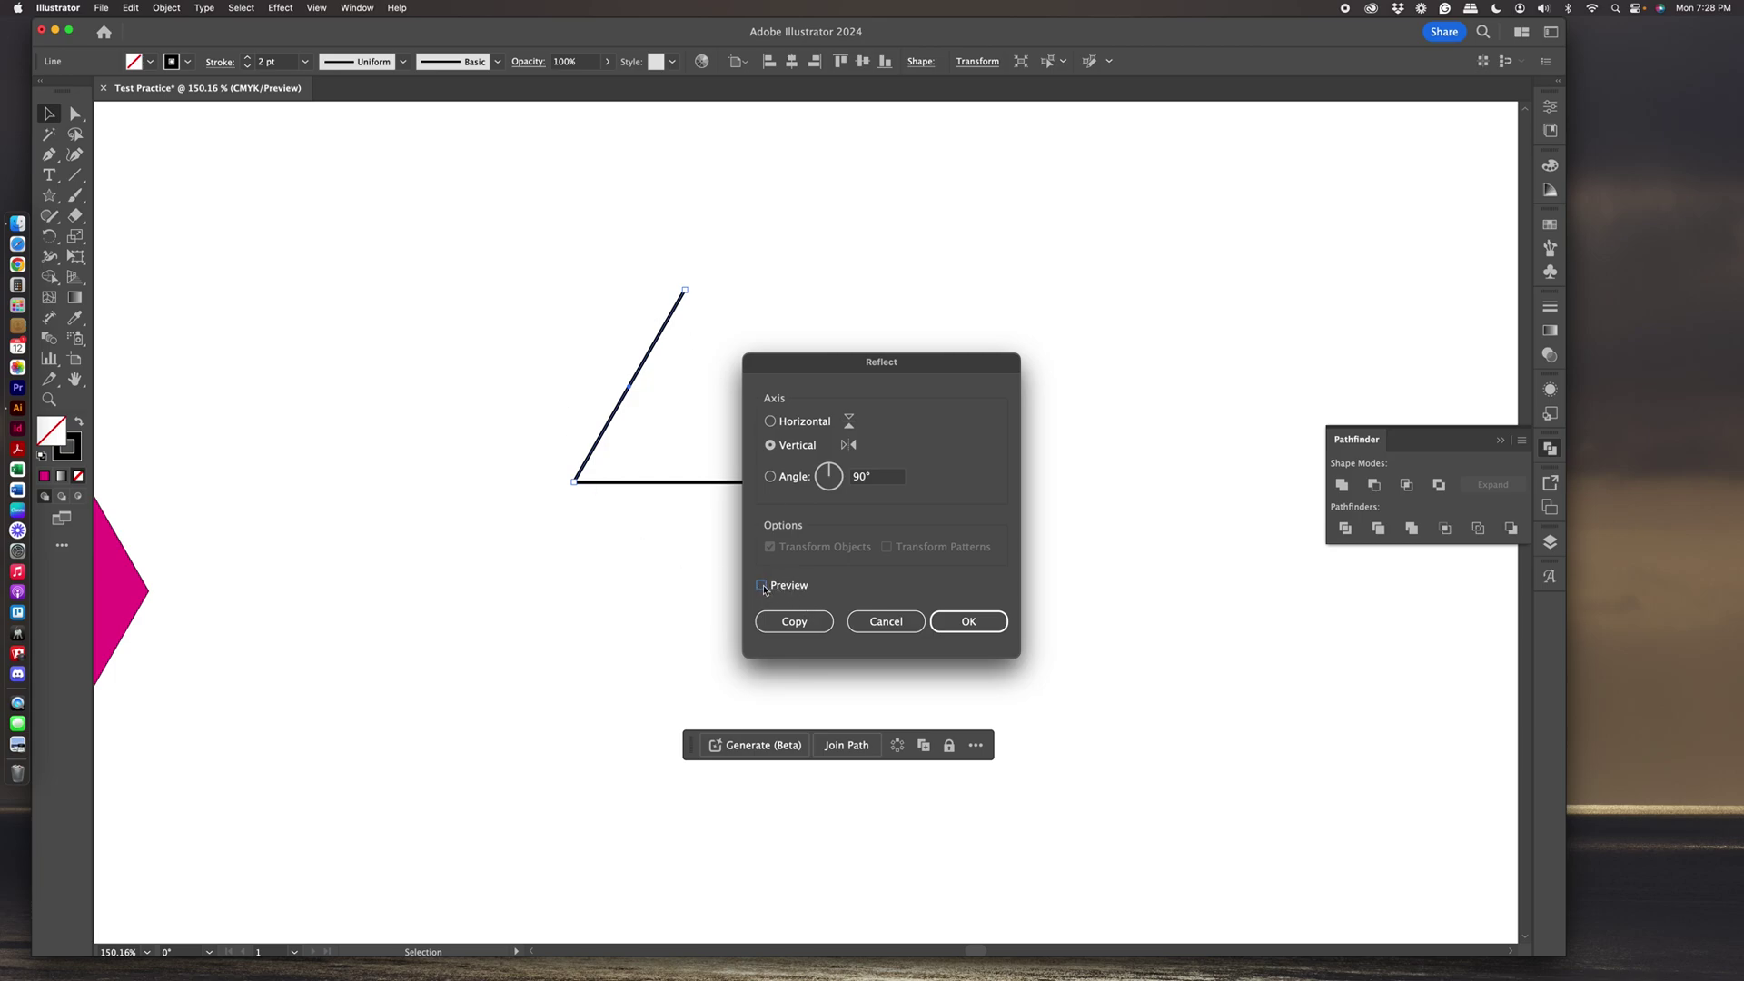
pyautogui.click(761, 586)
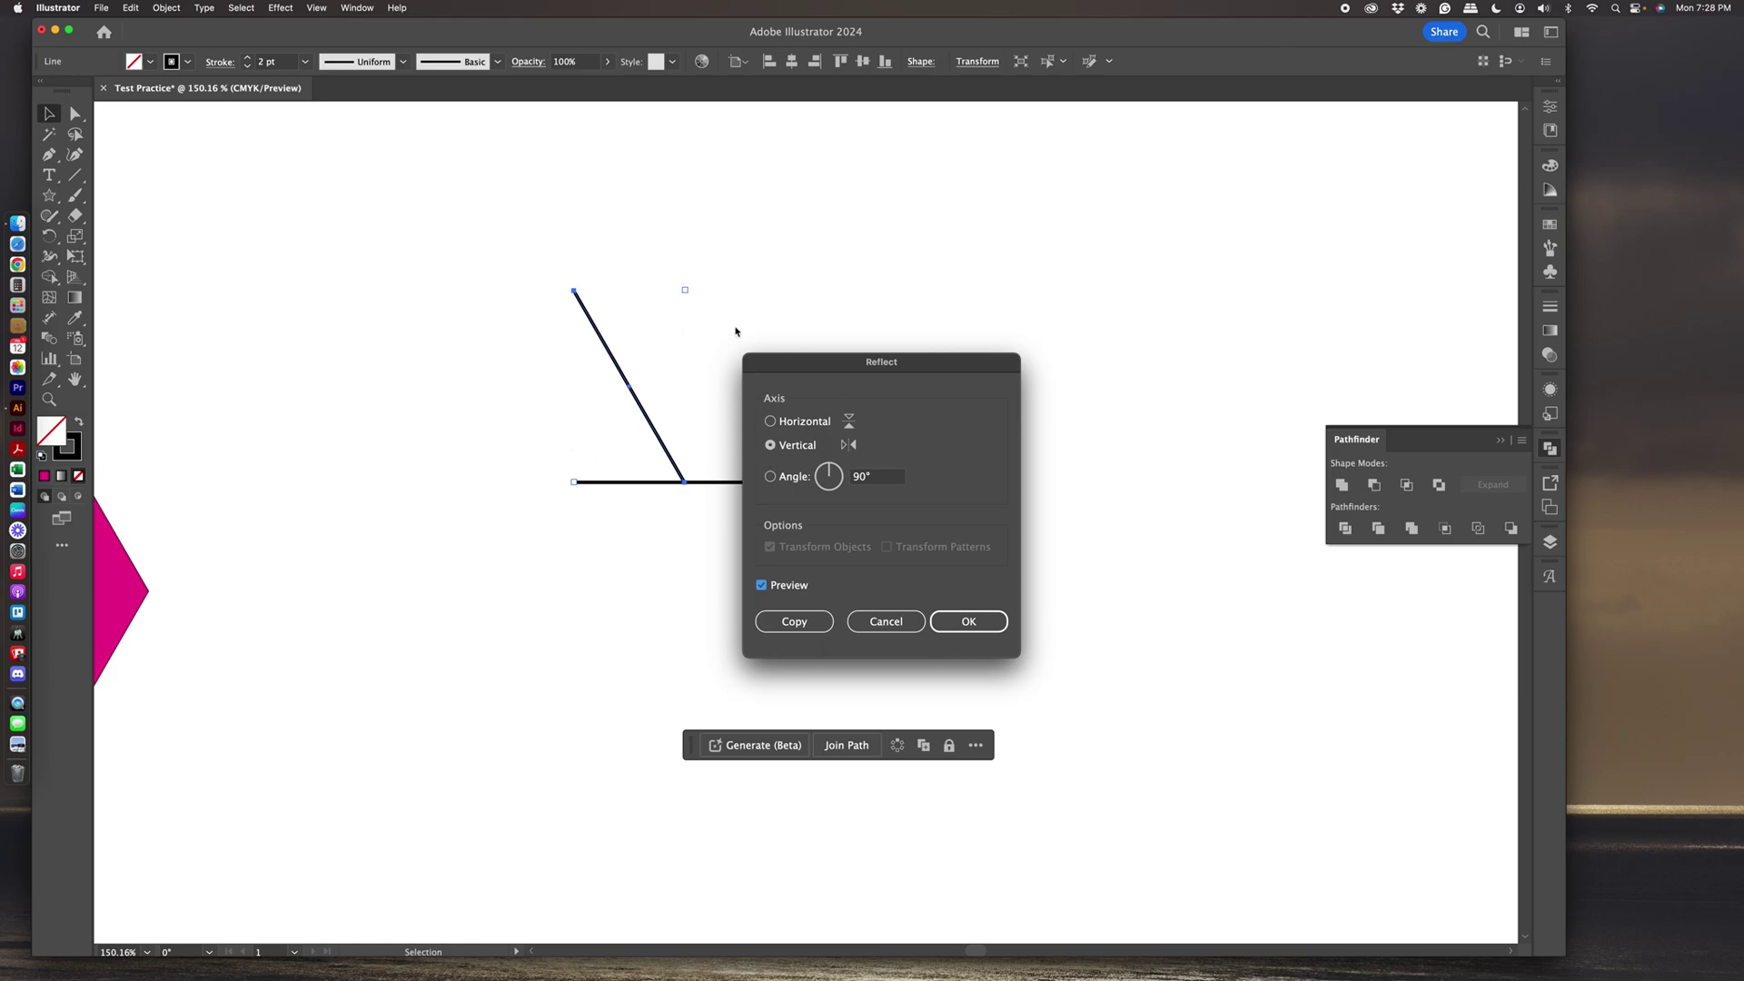
pyautogui.click(770, 422)
pyautogui.click(770, 445)
pyautogui.click(761, 586)
pyautogui.click(762, 586)
pyautogui.click(801, 625)
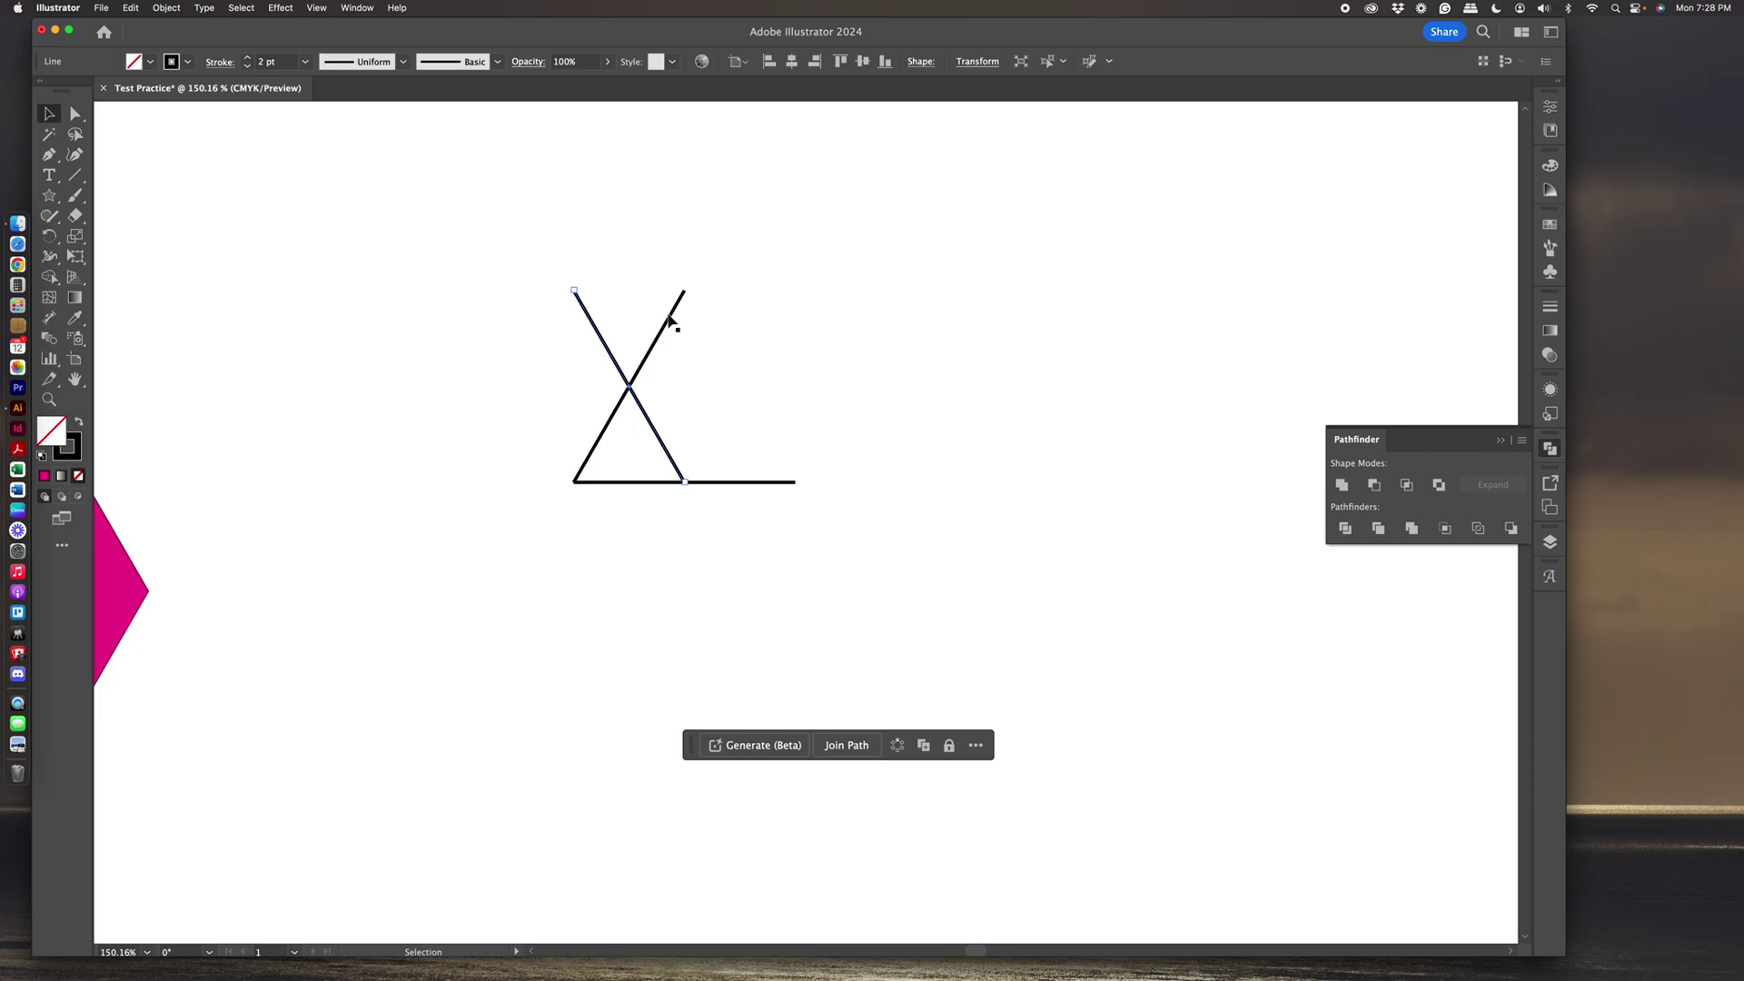
# Move the mirrored line 1 in horizontally to the right so the three lines form a triangle.
pyautogui.click(647, 419)
pyautogui.moveTo(646, 419); pyautogui.dragTo(757, 405)
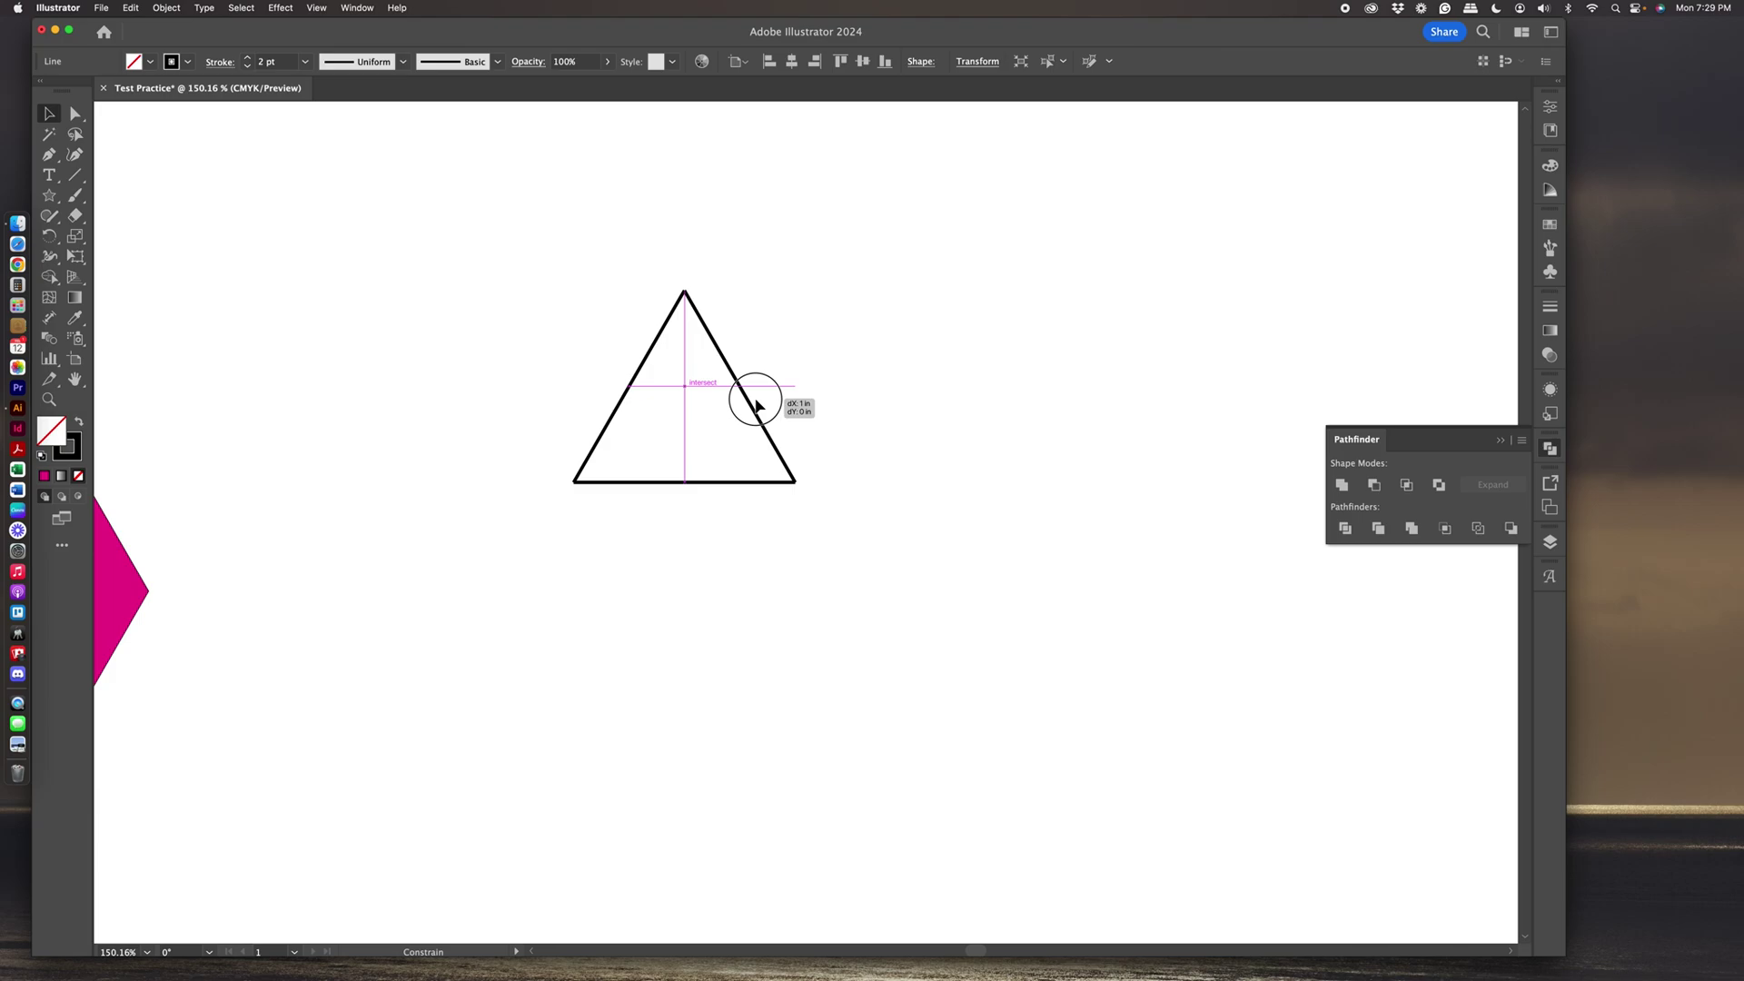
pyautogui.moveTo(756, 404); pyautogui.dragTo(756, 404)
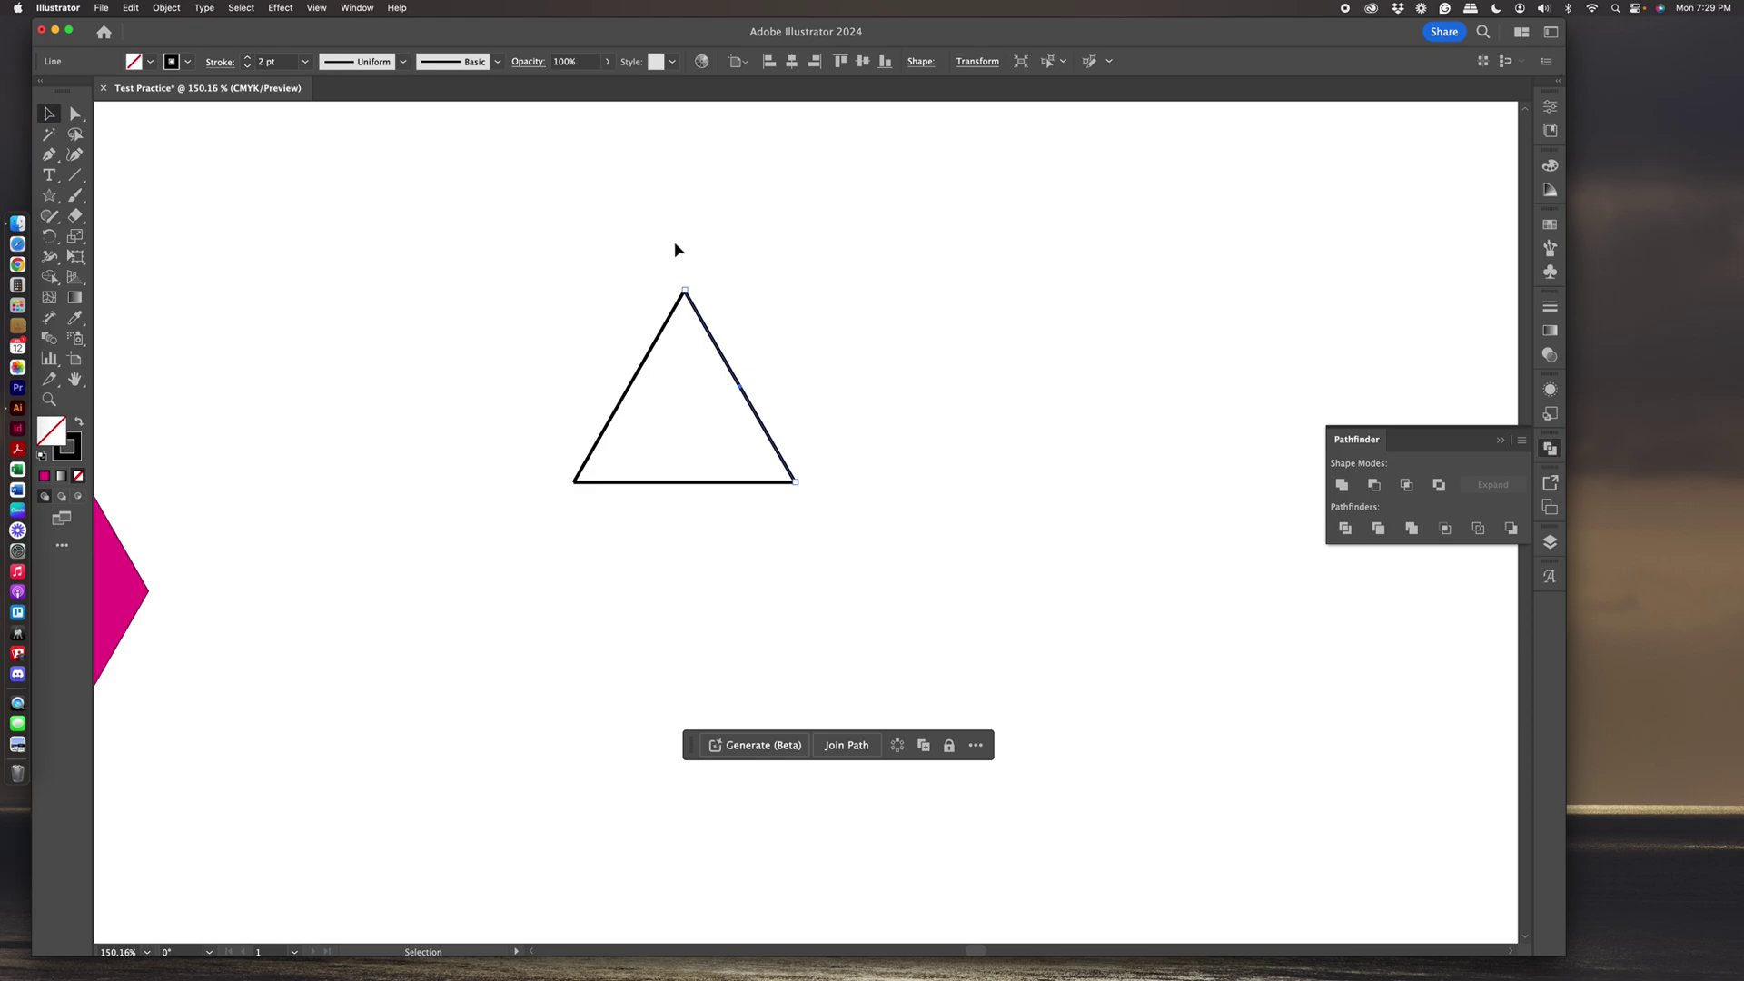
# Select all three lines of the triangle and give them a magenta fill.
pyautogui.moveTo(501, 254); pyautogui.dragTo(864, 526)
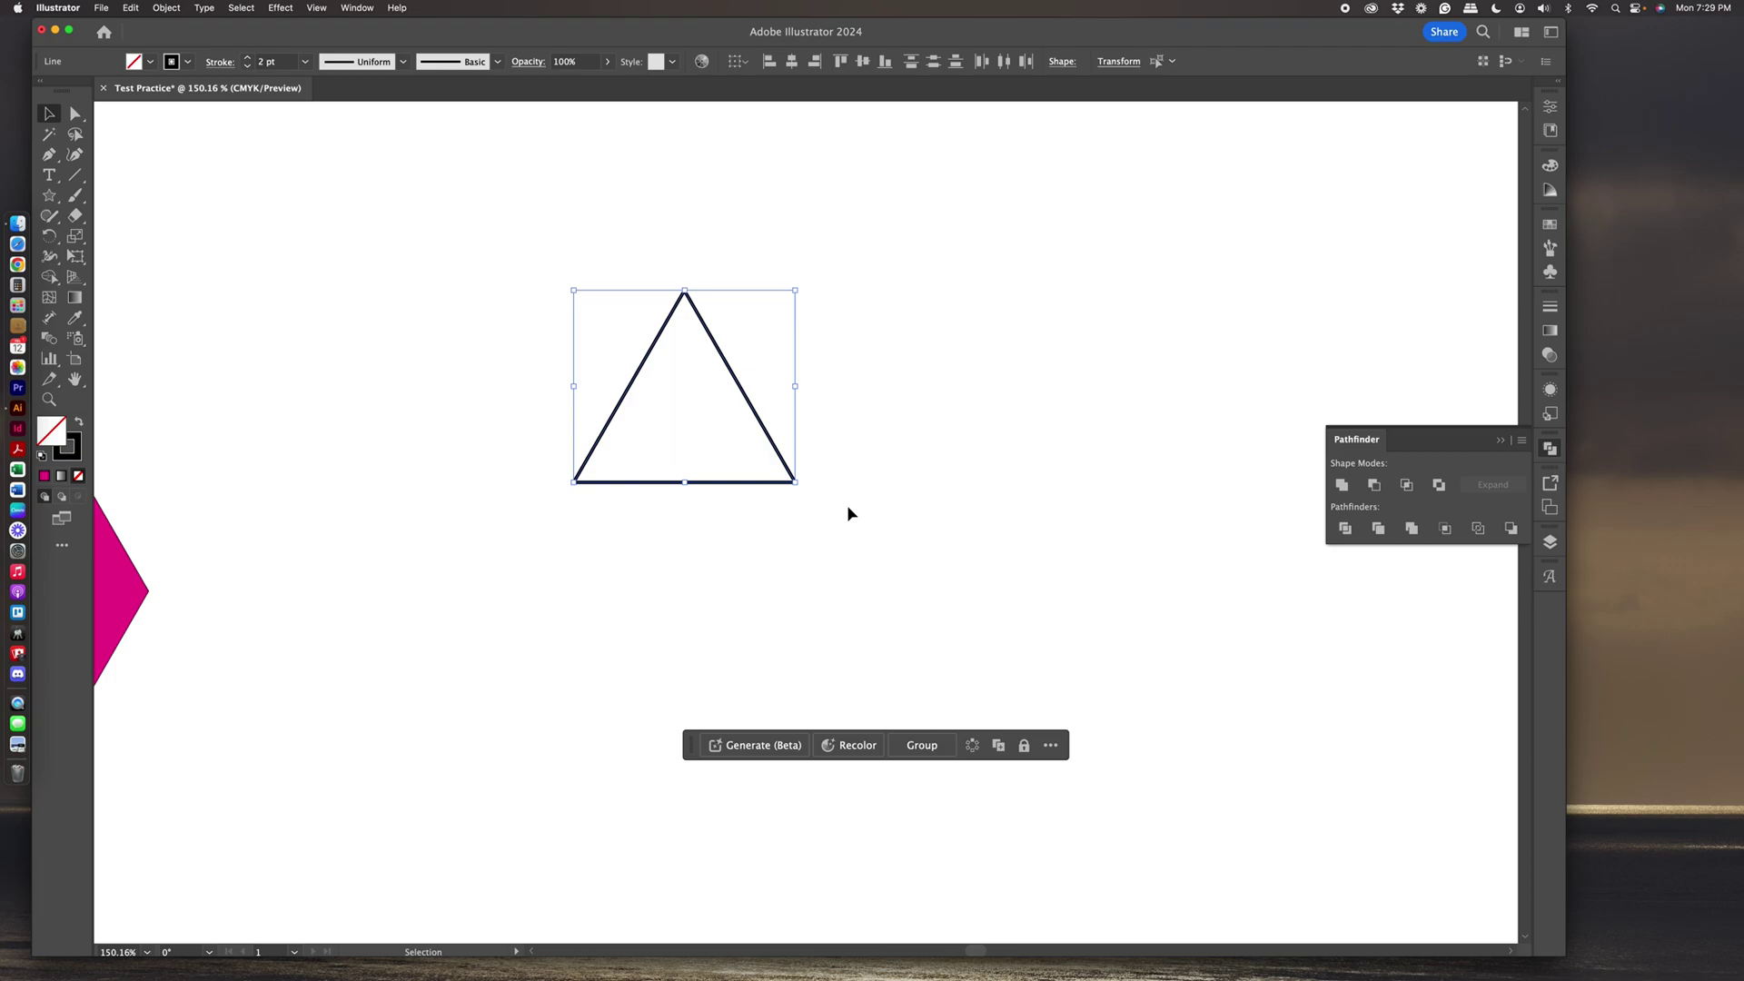
pyautogui.click(1549, 224)
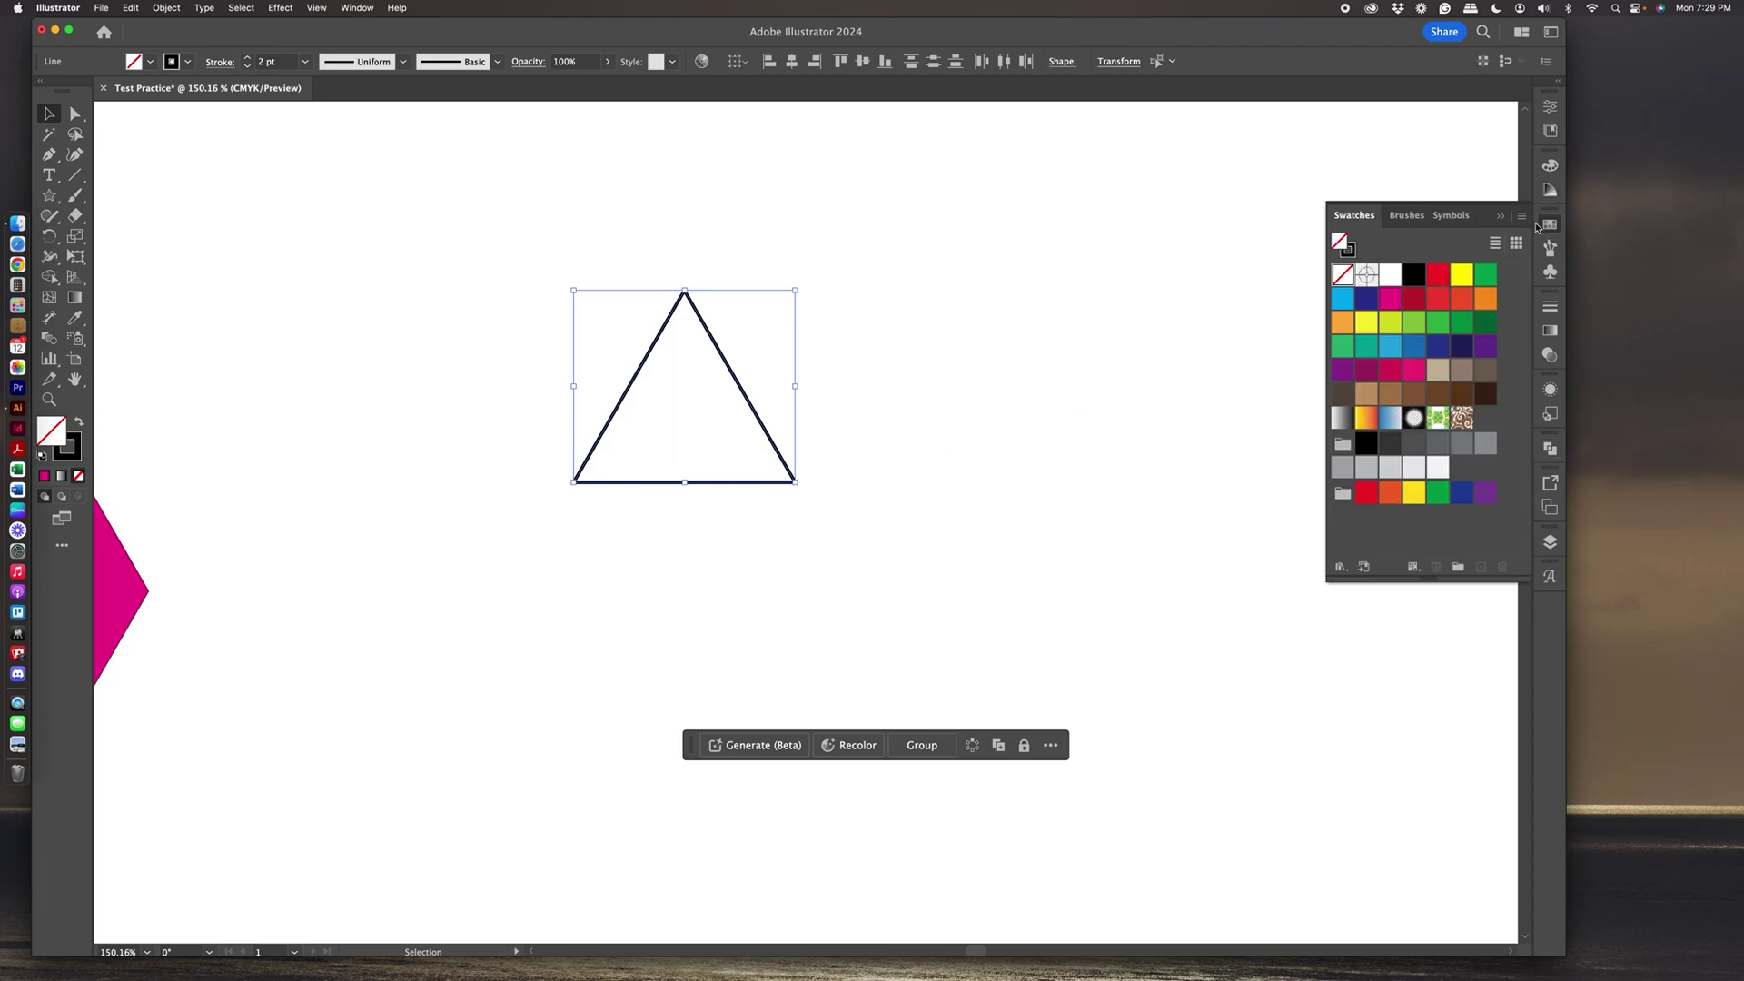
pyautogui.click(1390, 300)
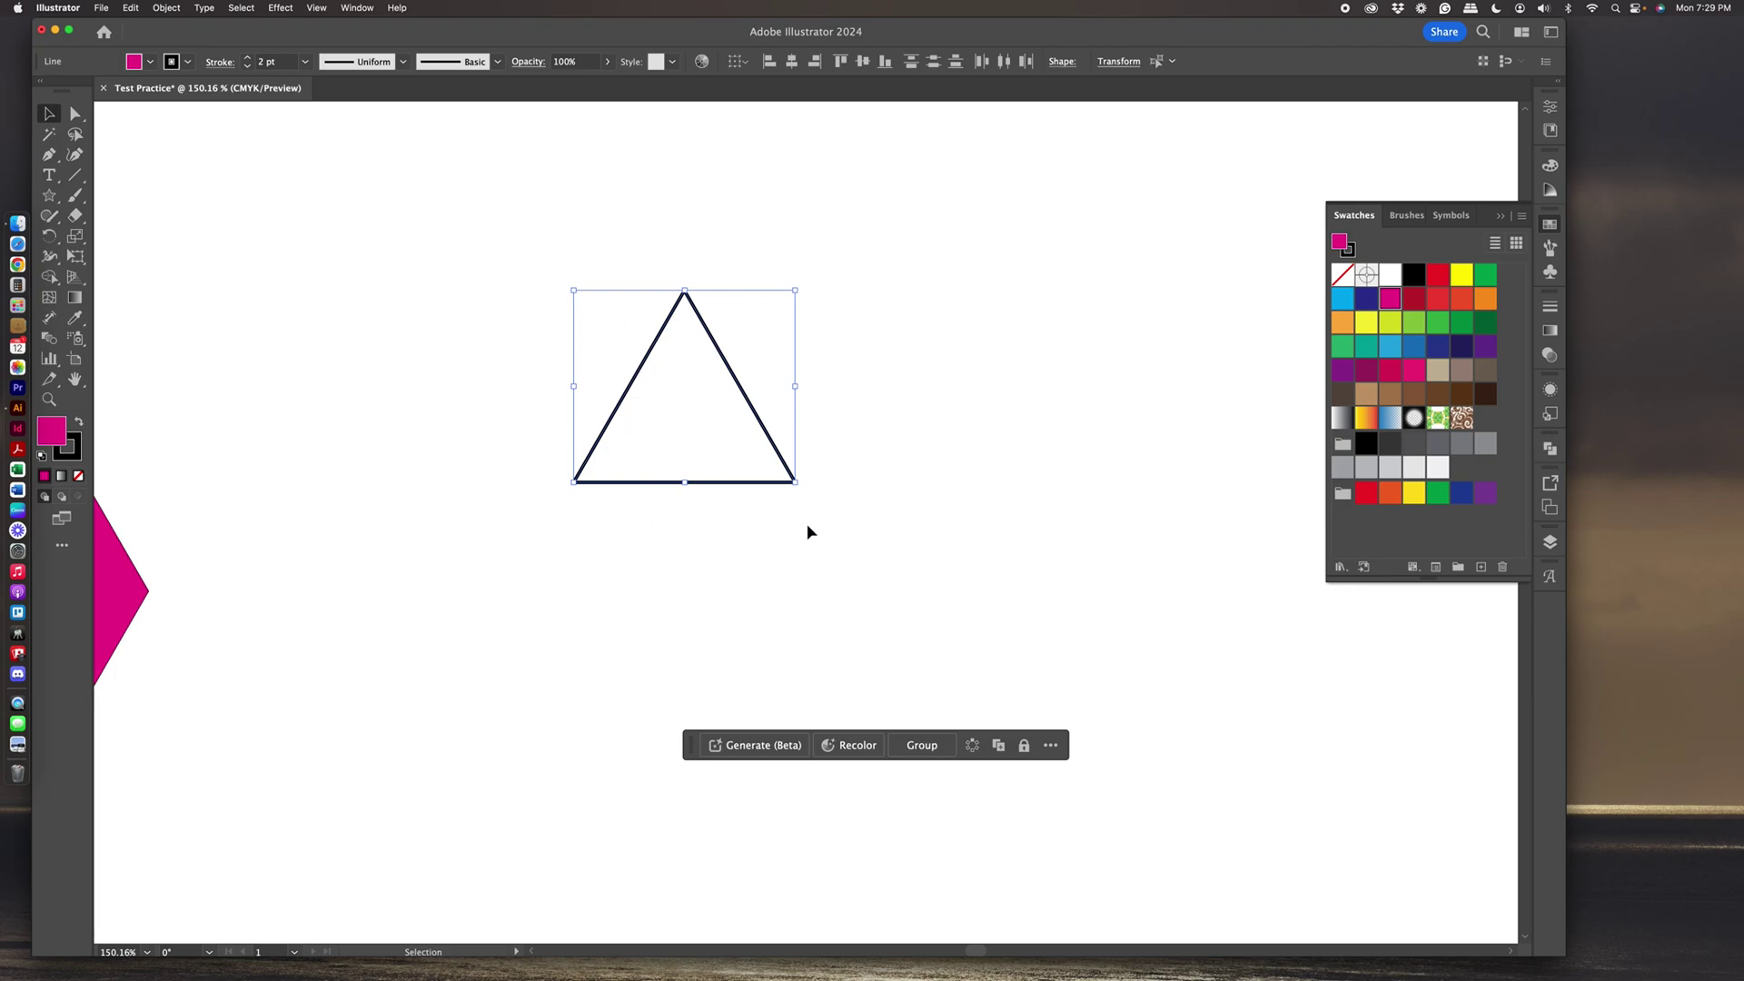
# Select the overlapping endpoints at the triangle's apex and join the two slanted lines.
pyautogui.click(76, 116)
pyautogui.moveTo(630, 247); pyautogui.dragTo(724, 322)
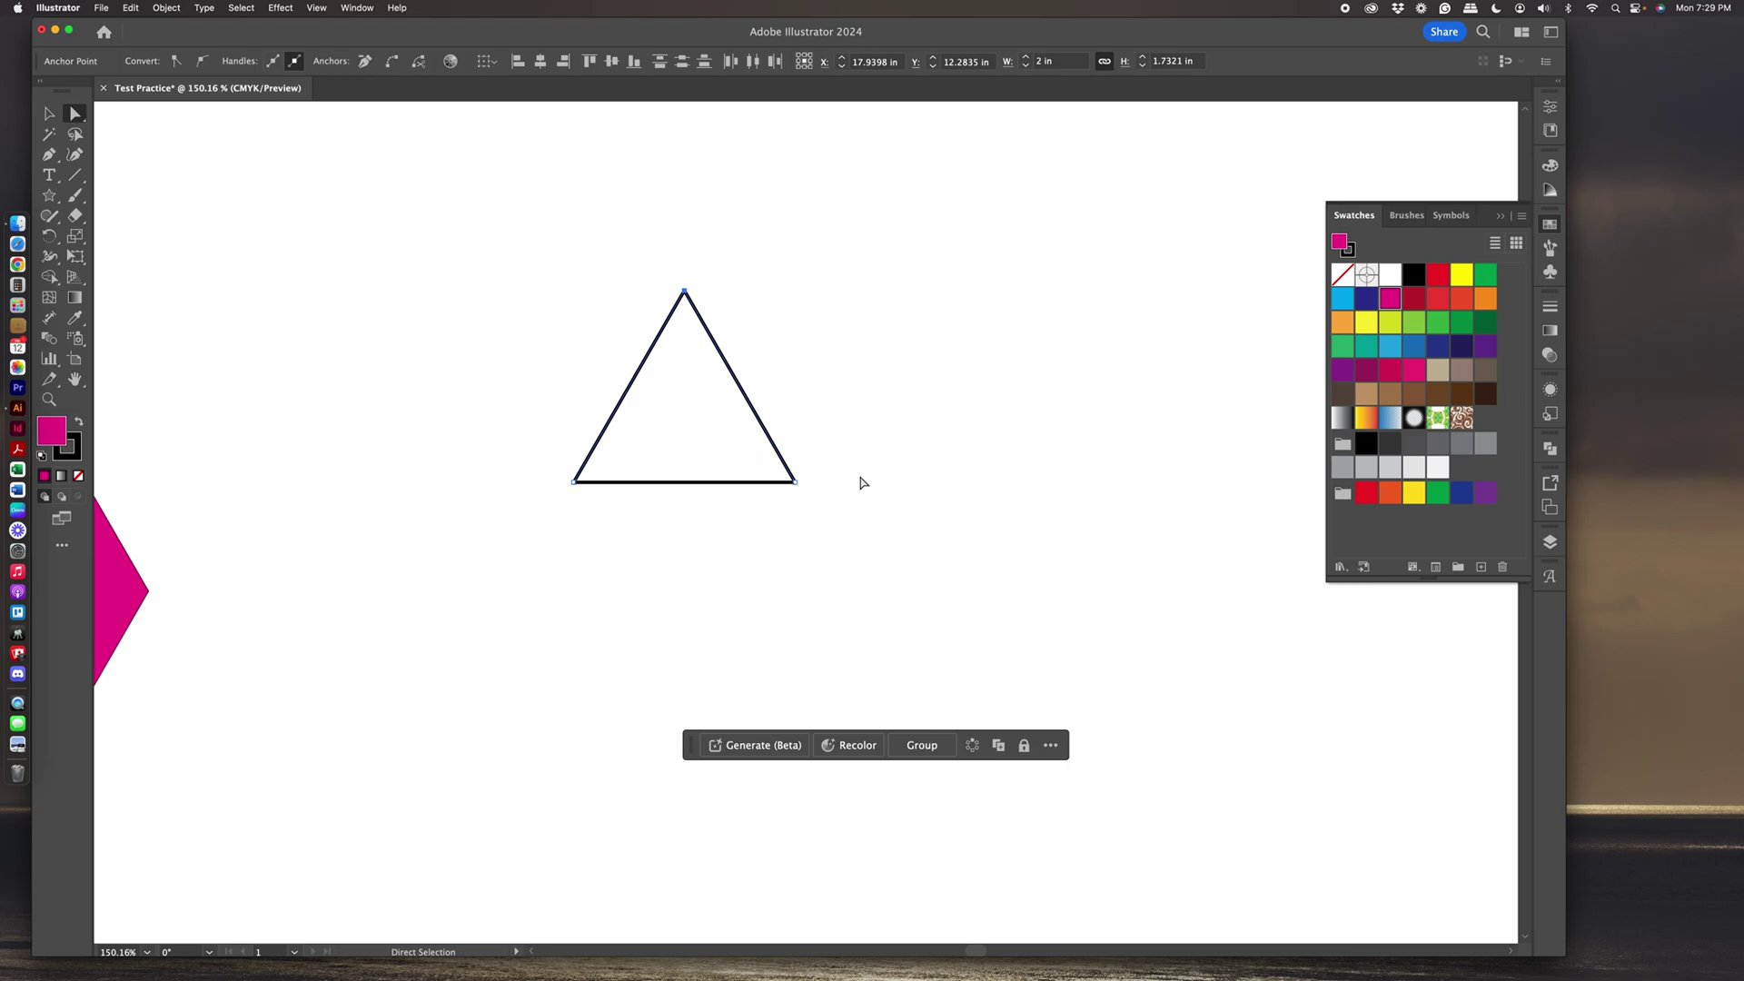
pyautogui.click(167, 10)
pyautogui.moveTo(216, 345)
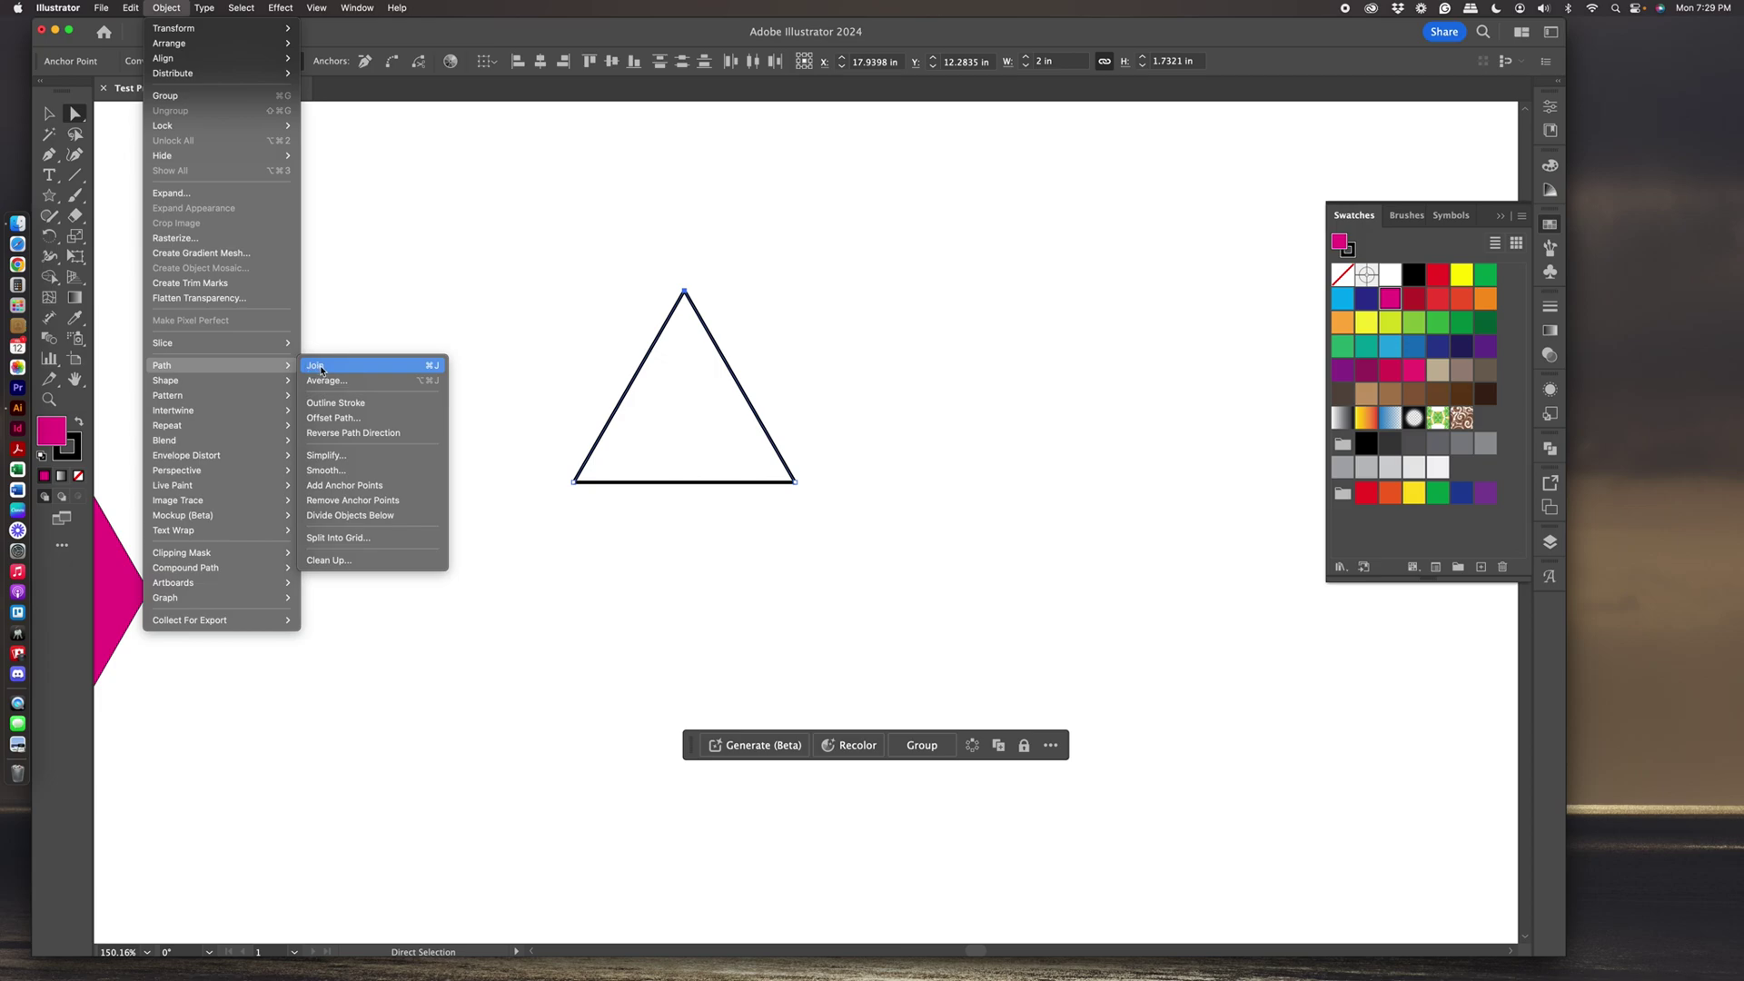
pyautogui.click(320, 367)
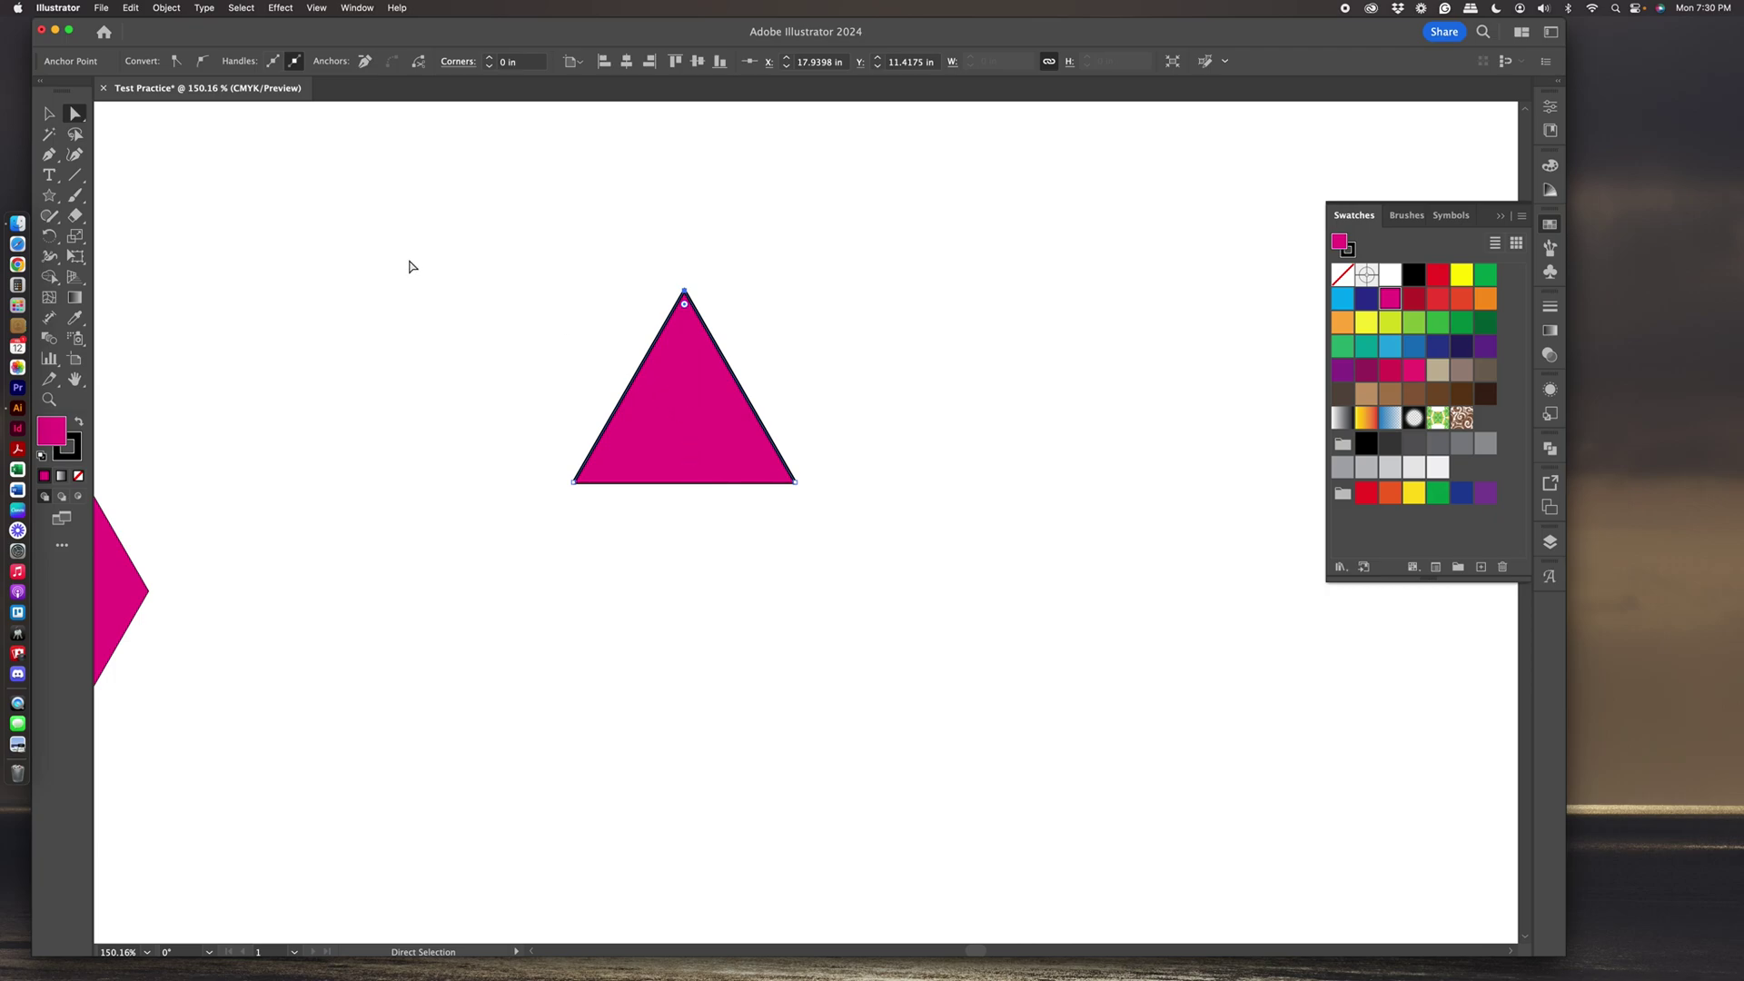
# Move the joined magenta shape upward to check whether the base line is attached, and undo the move.
pyautogui.click(49, 114)
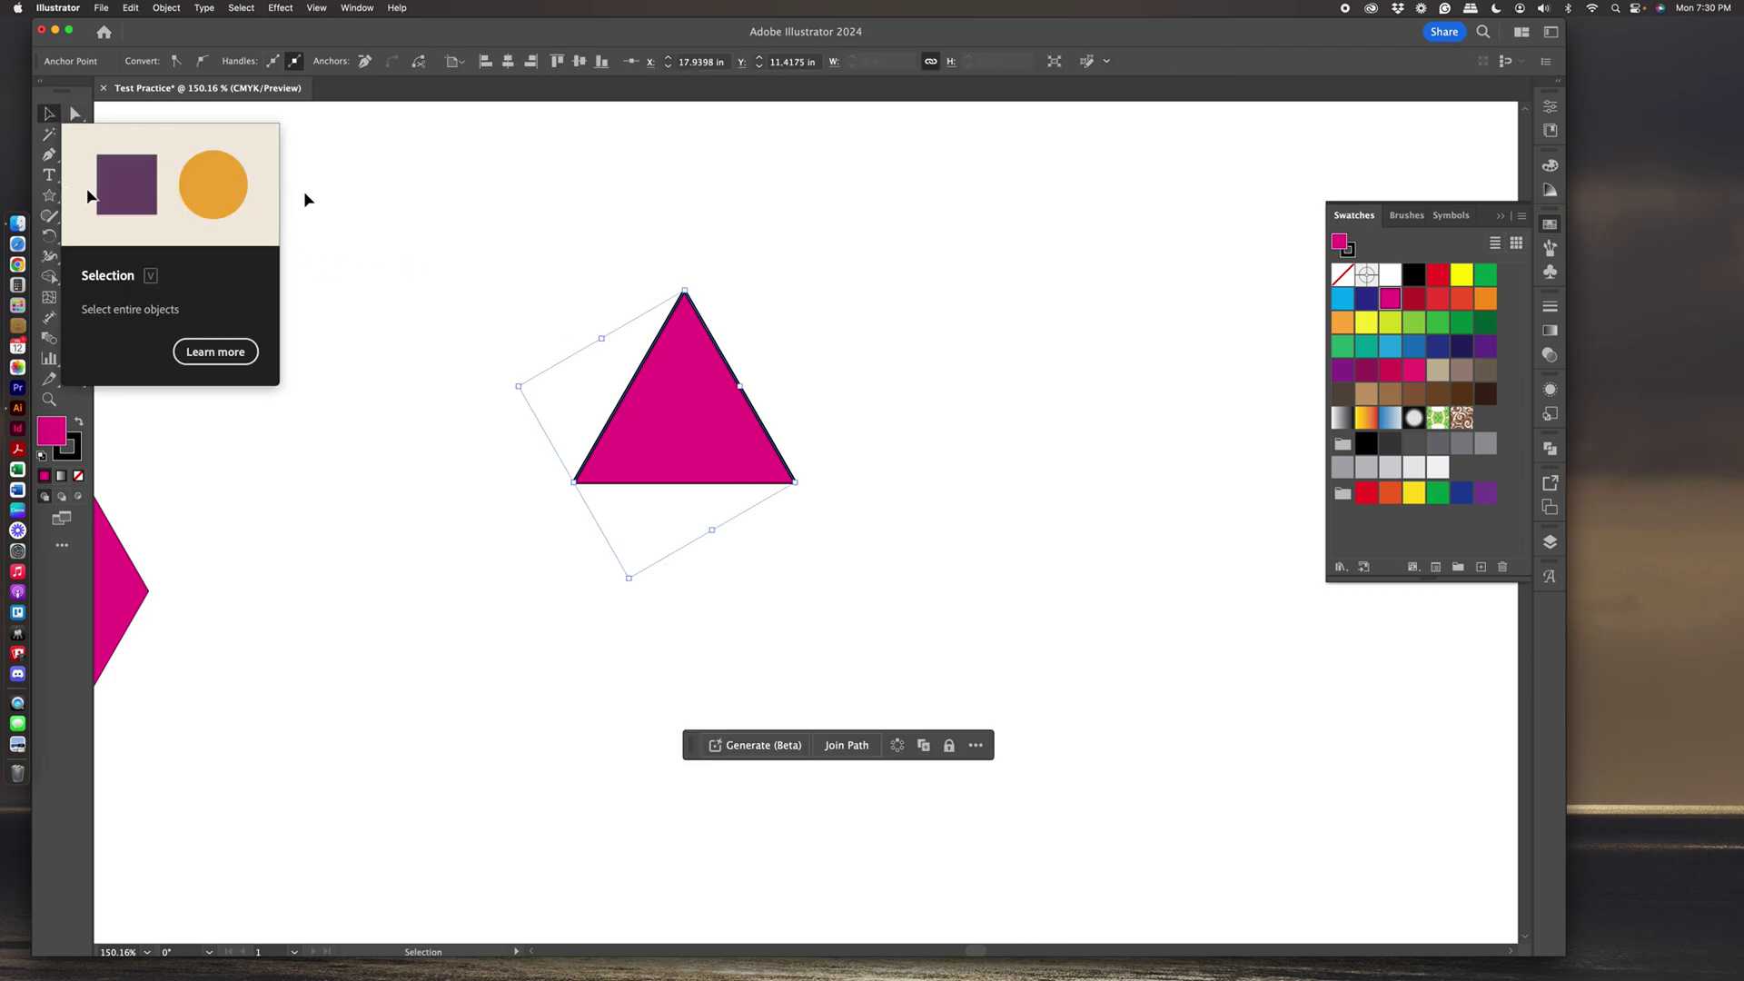
pyautogui.moveTo(683, 390); pyautogui.dragTo(680, 324)
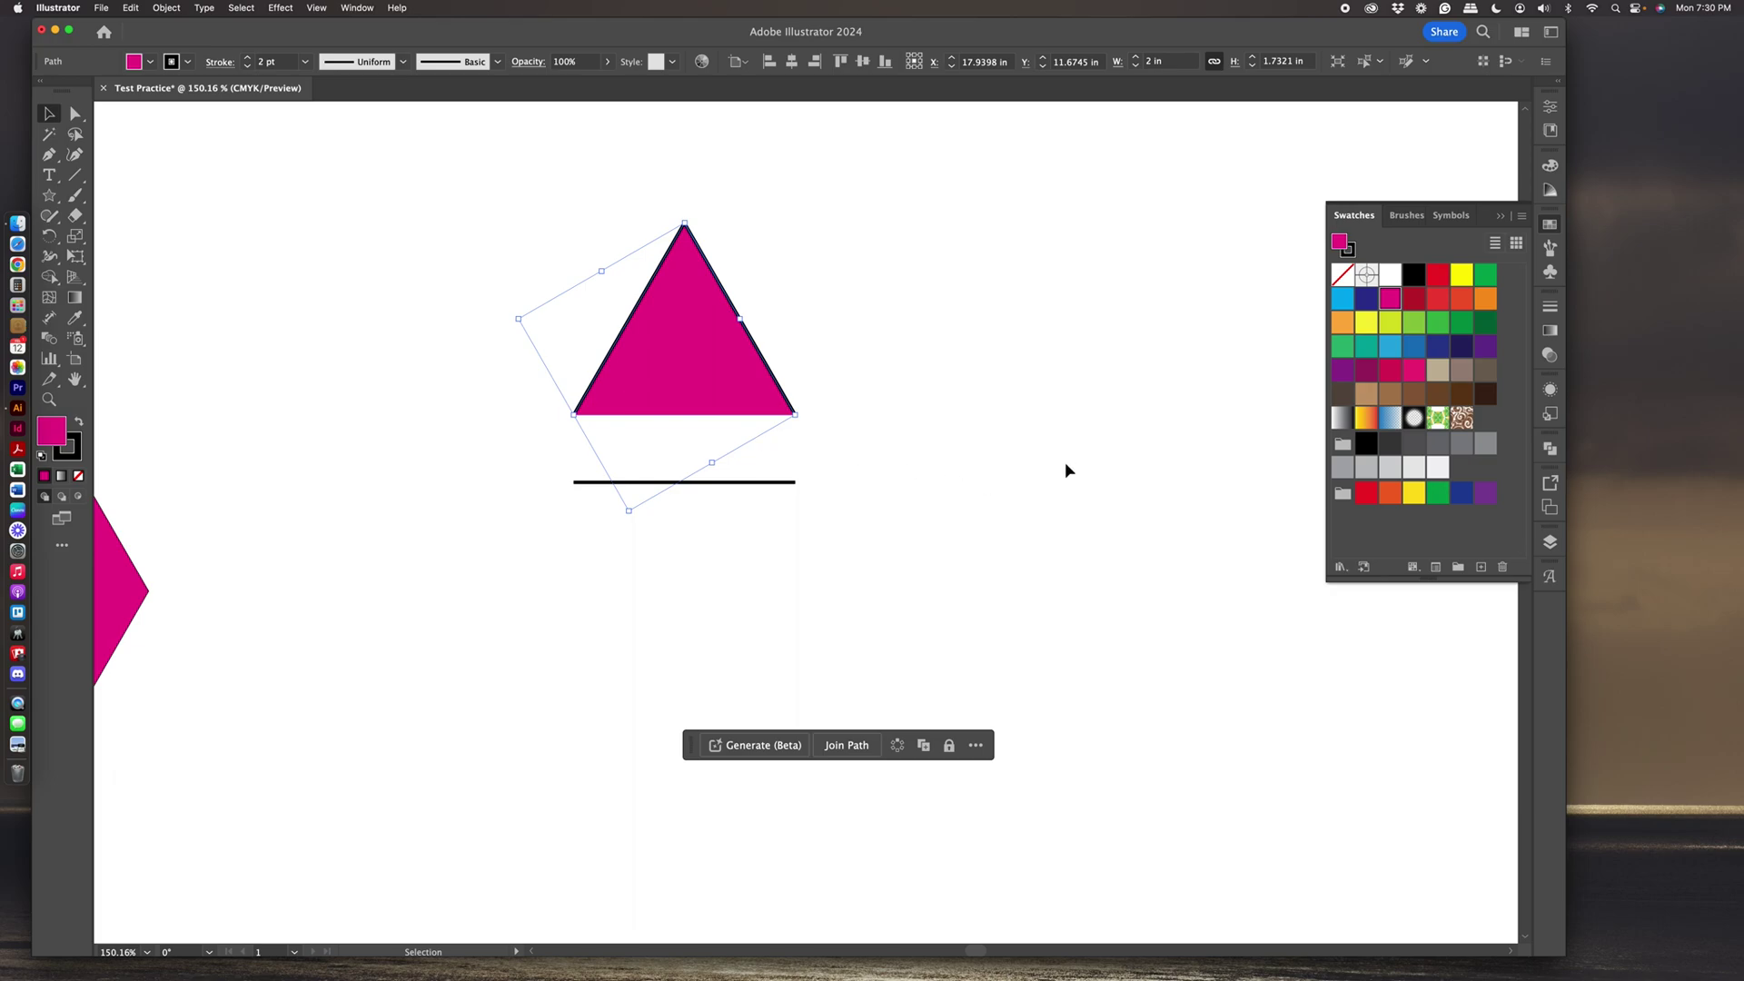
pyautogui.press('super+z')
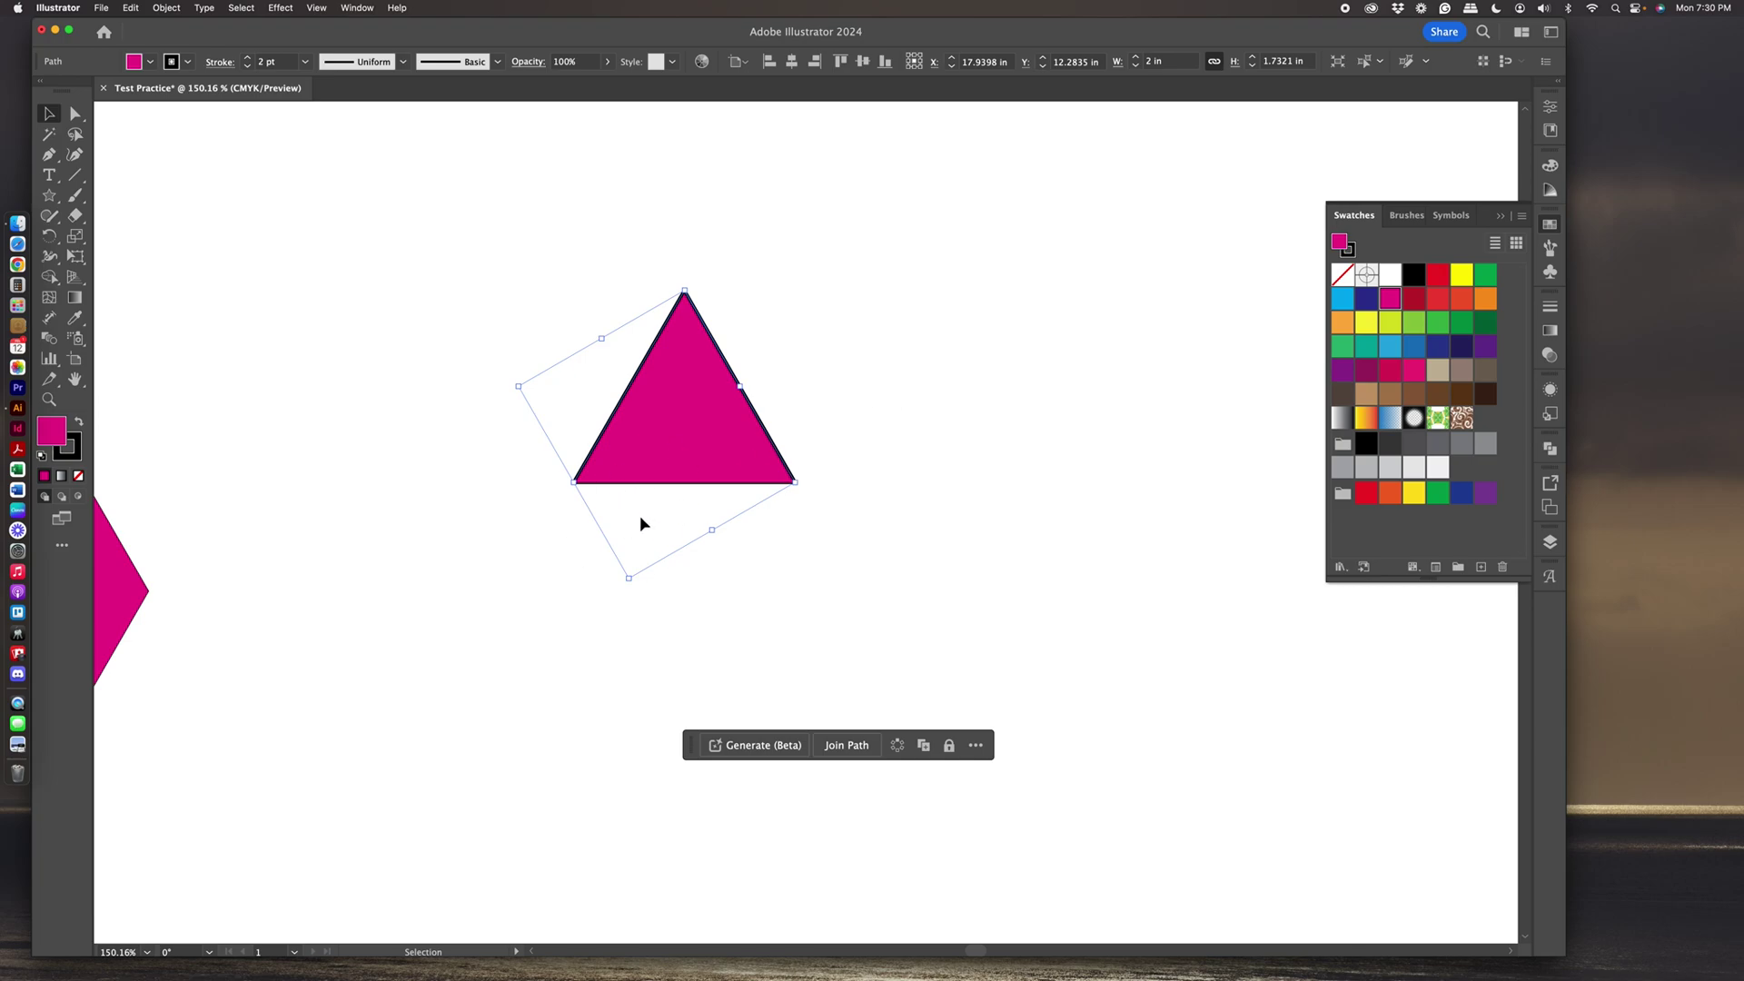
# Select the overlapping endpoints at the triangle's lower-right corner and join them.
pyautogui.click(75, 113)
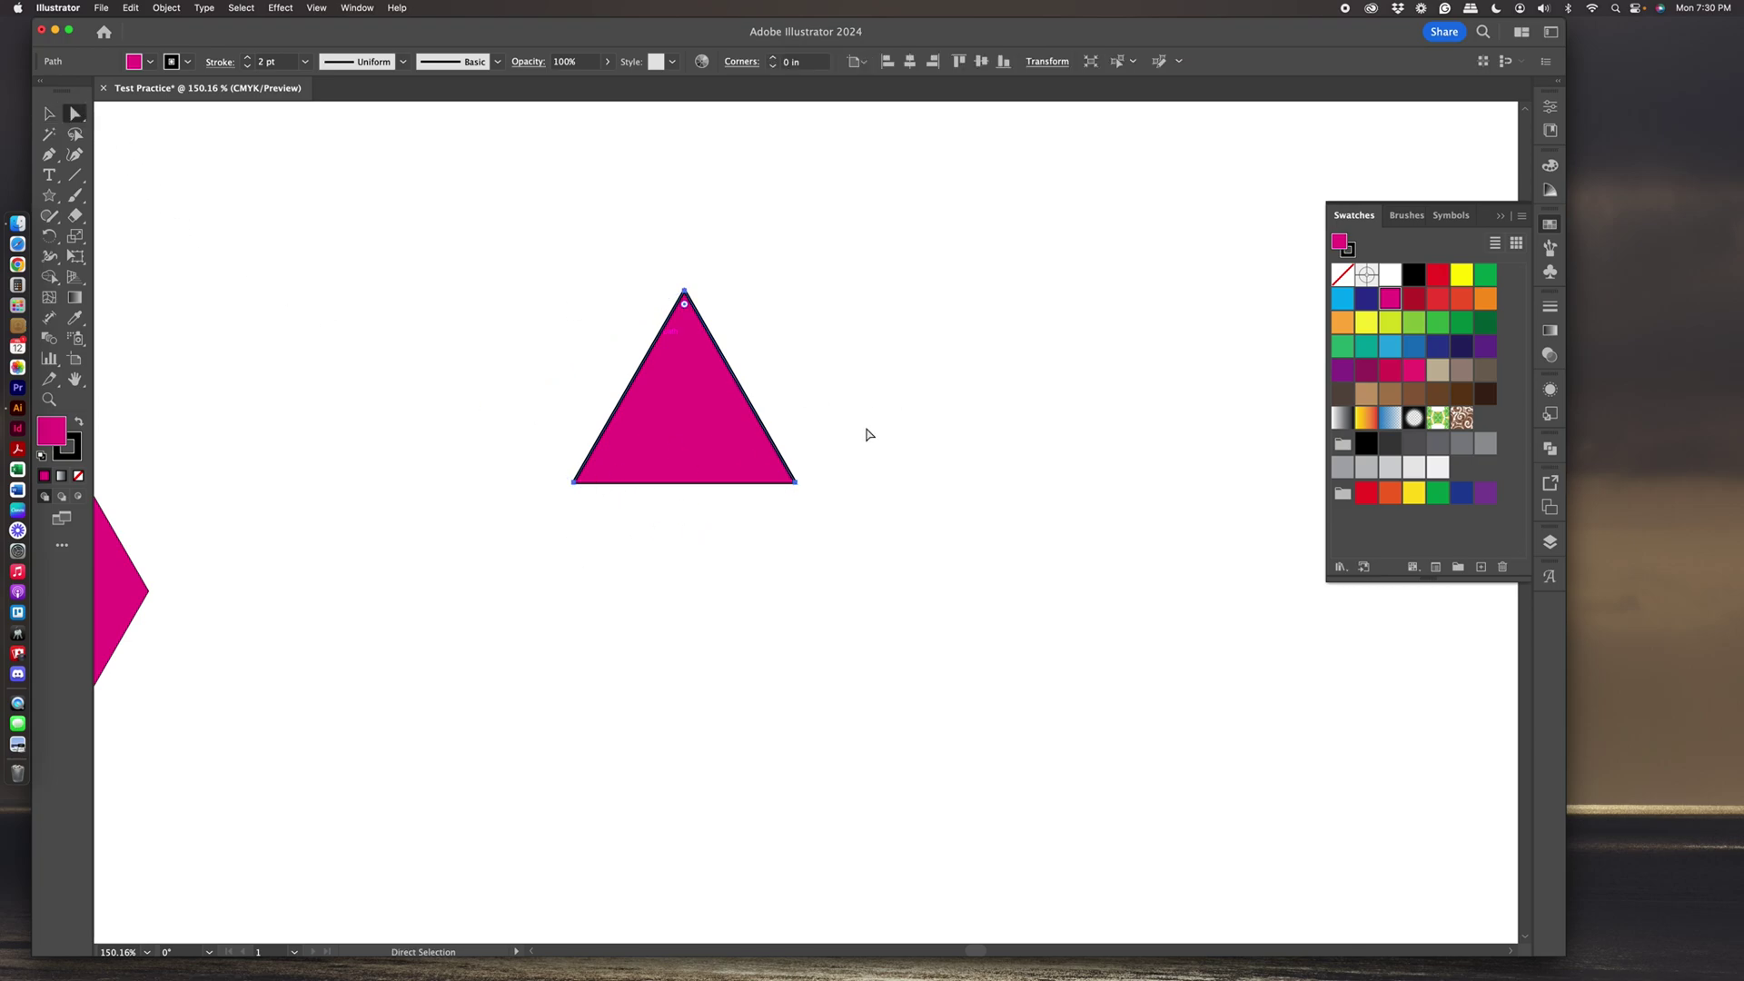
pyautogui.moveTo(839, 463); pyautogui.dragTo(763, 525)
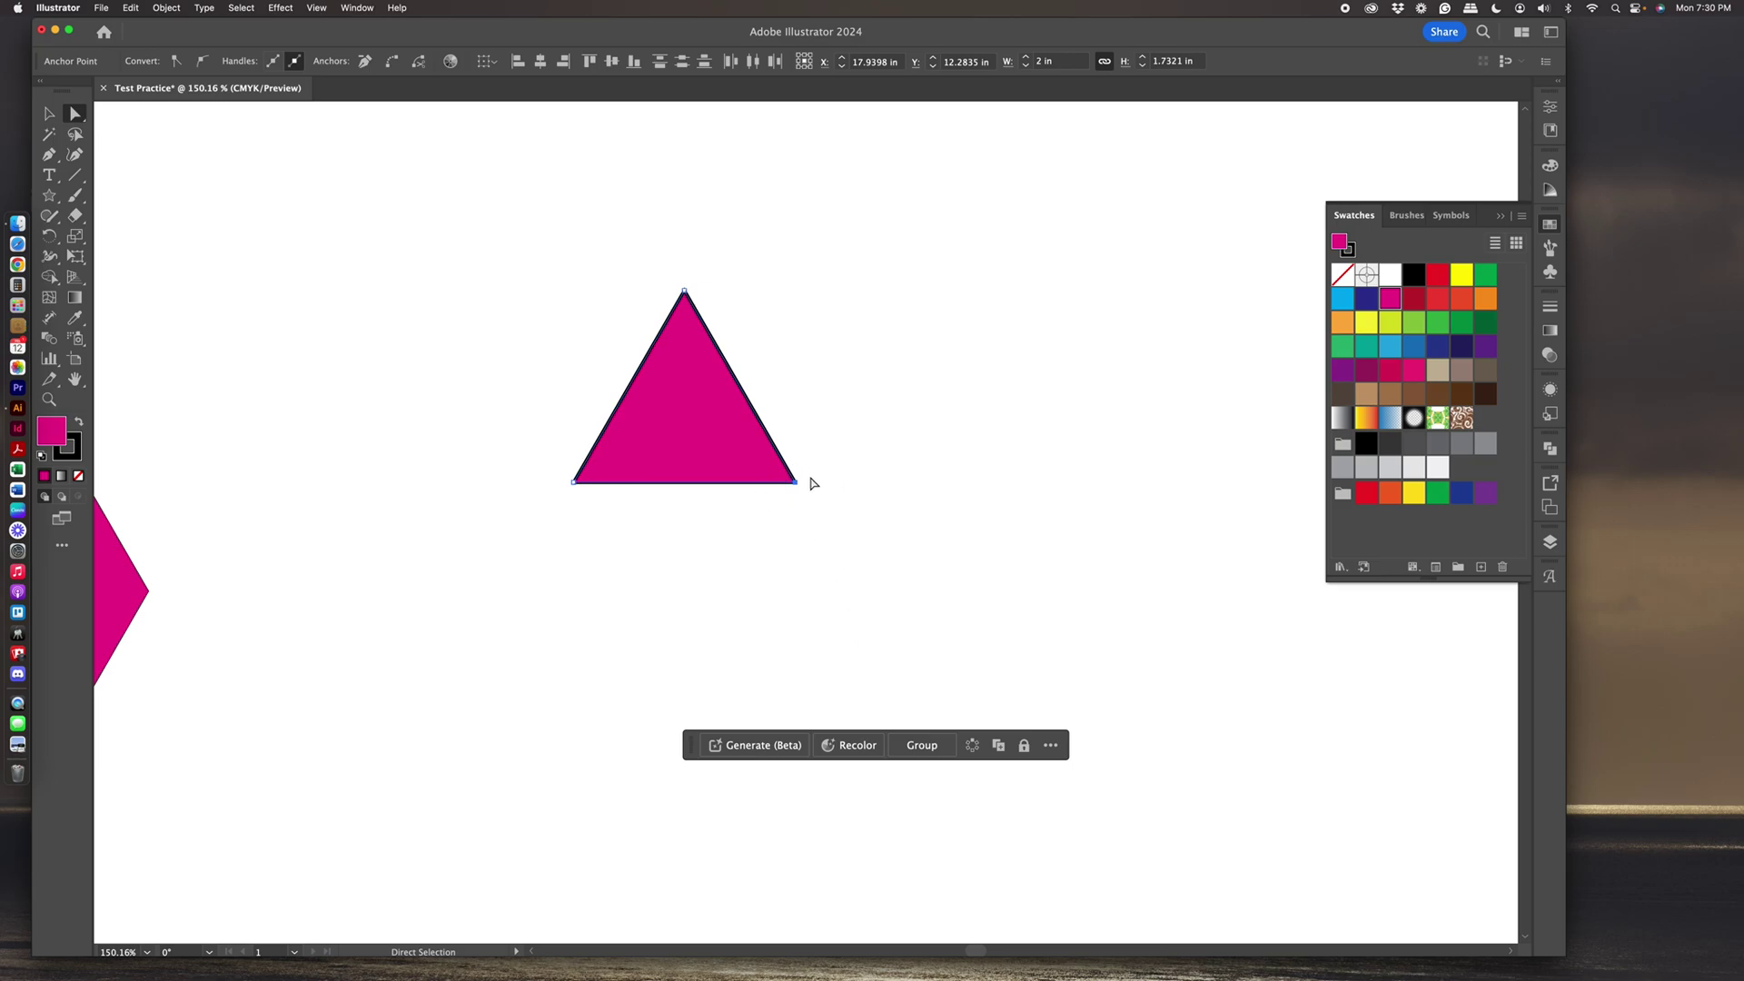
pyautogui.click(169, 9)
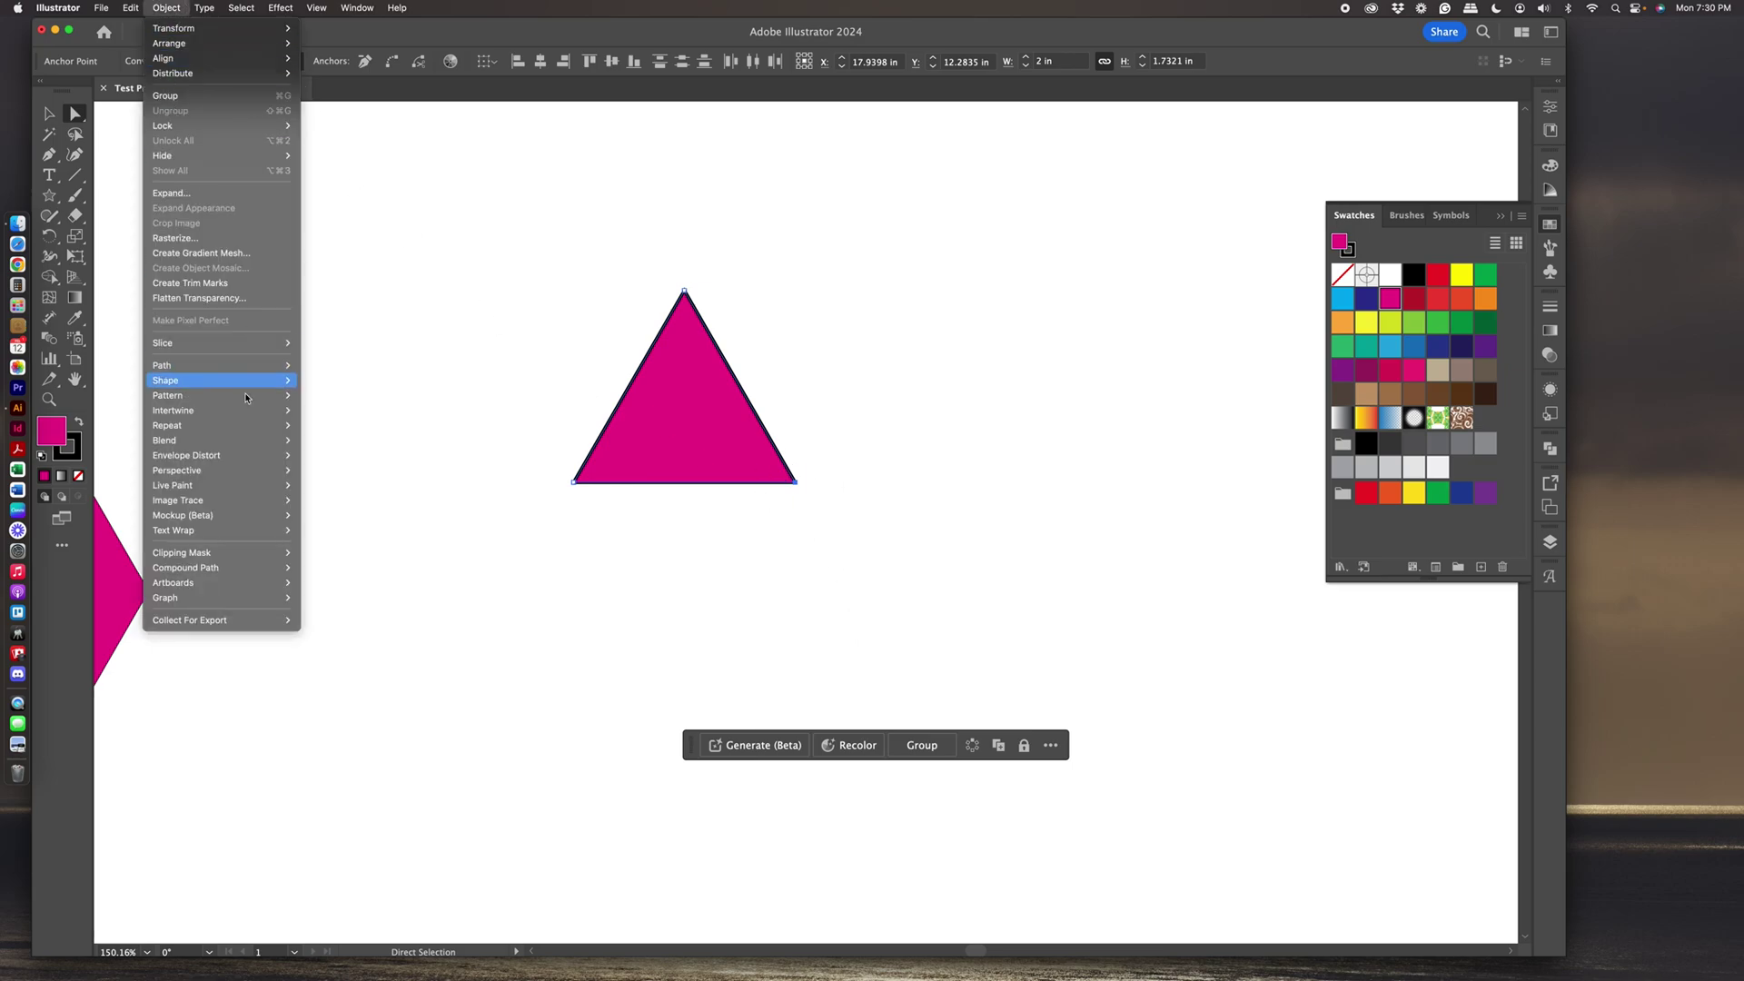
pyautogui.moveTo(252, 366)
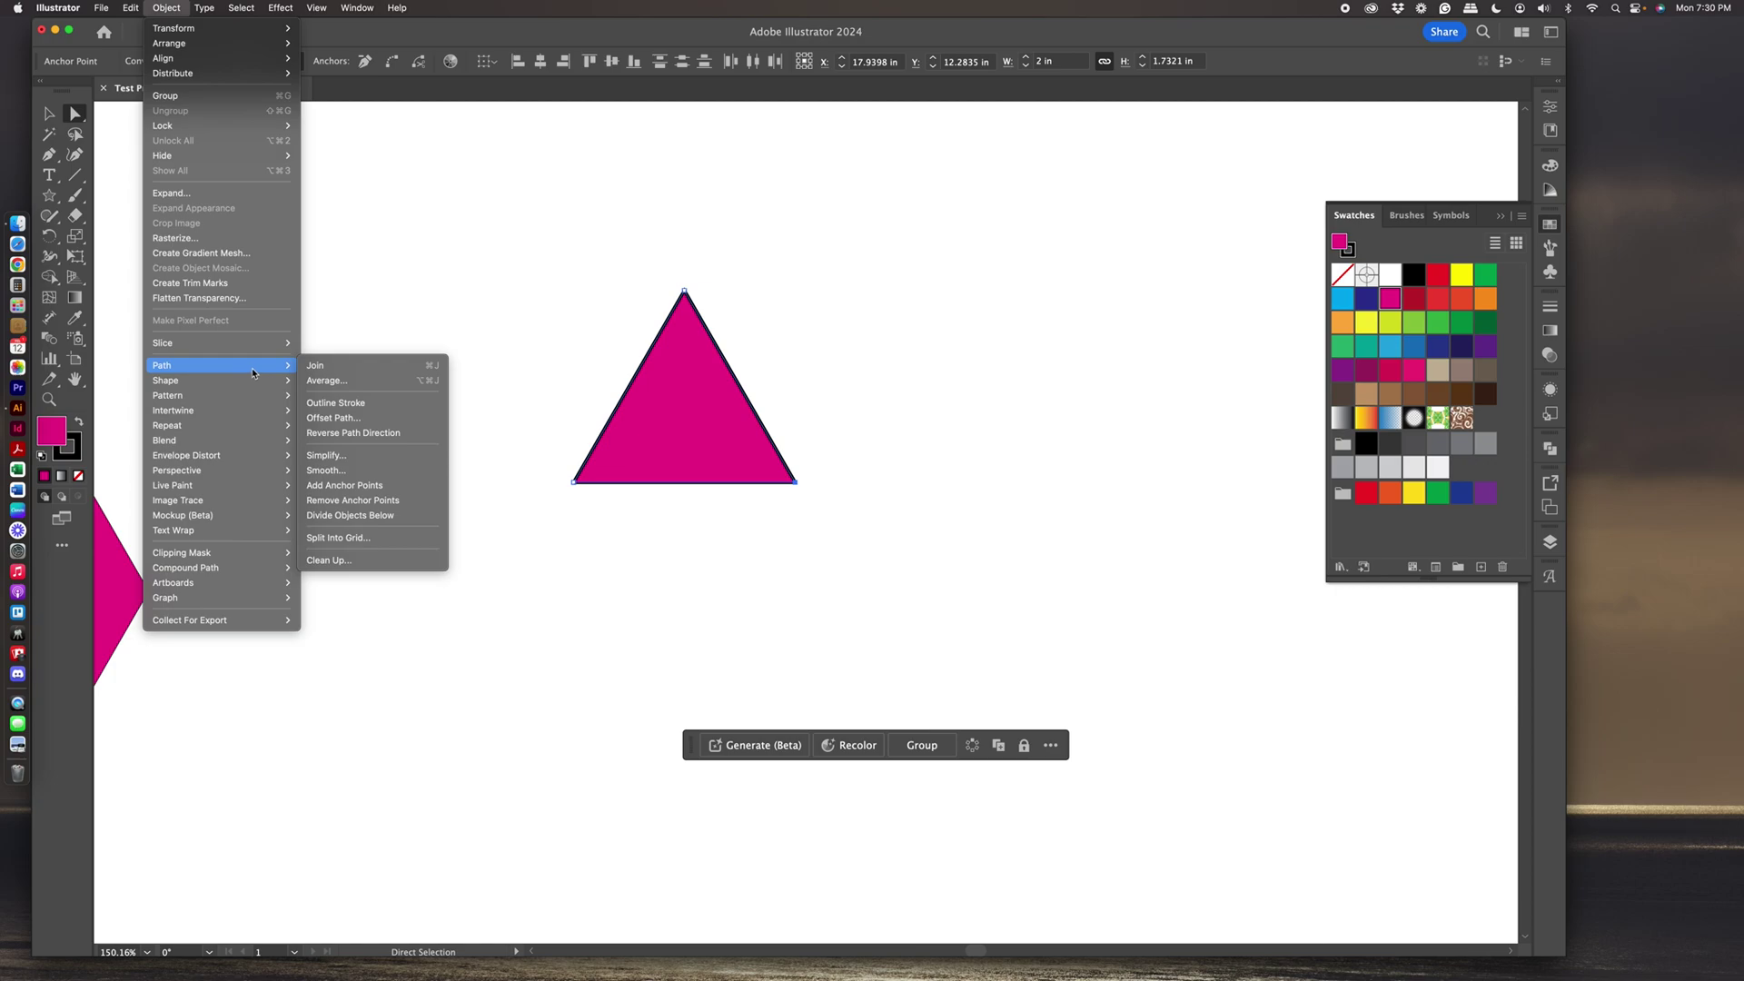
pyautogui.click(431, 371)
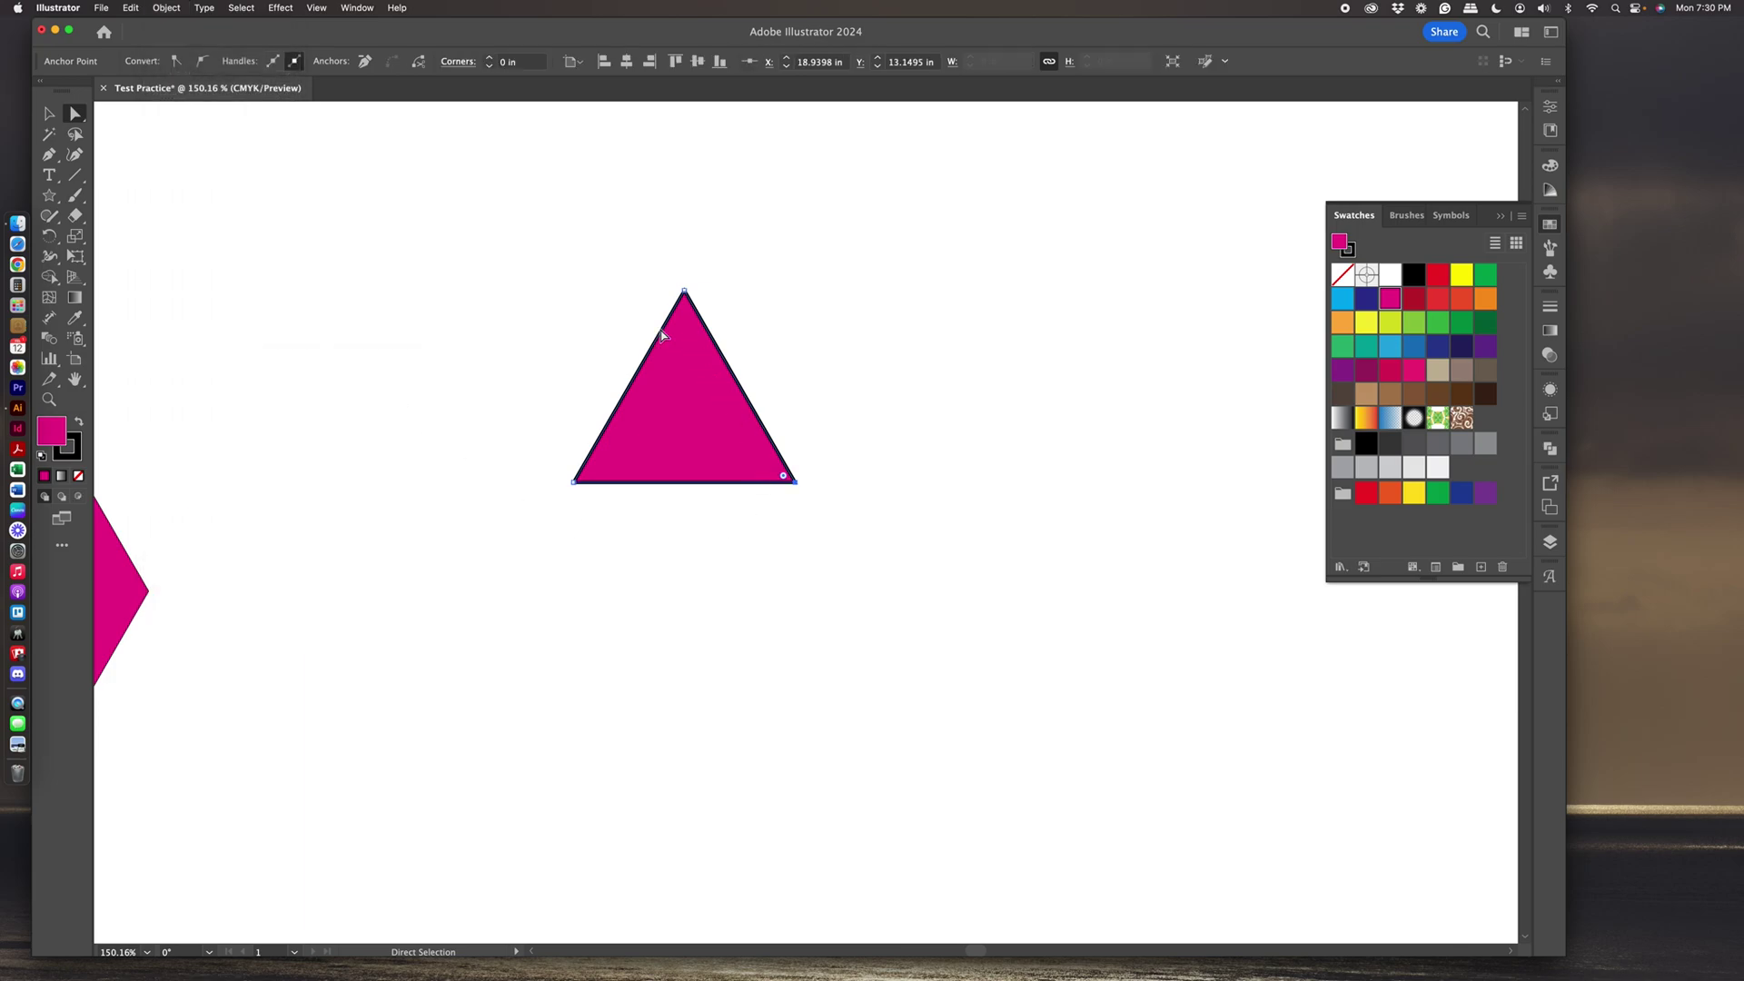
# Select the overlapping endpoints at the triangle's lower-left corner and join them to close the path.
pyautogui.moveTo(508, 431); pyautogui.dragTo(612, 530)
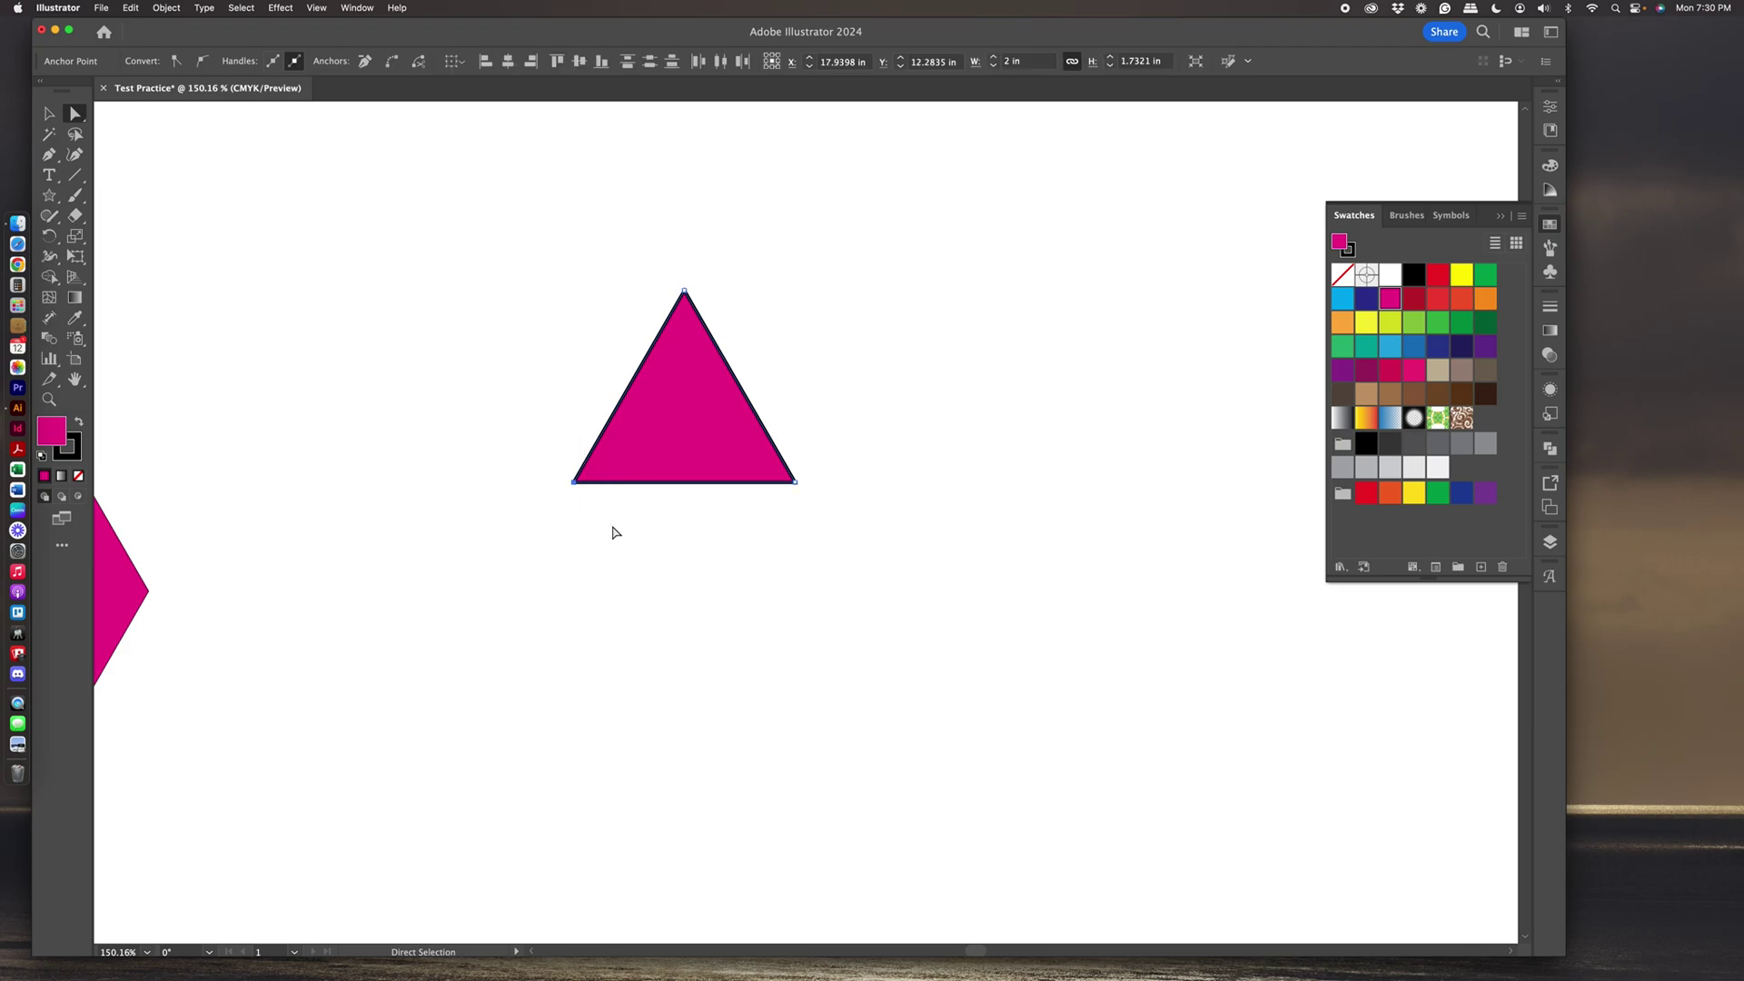
pyautogui.press('super')
pyautogui.press('super+z')
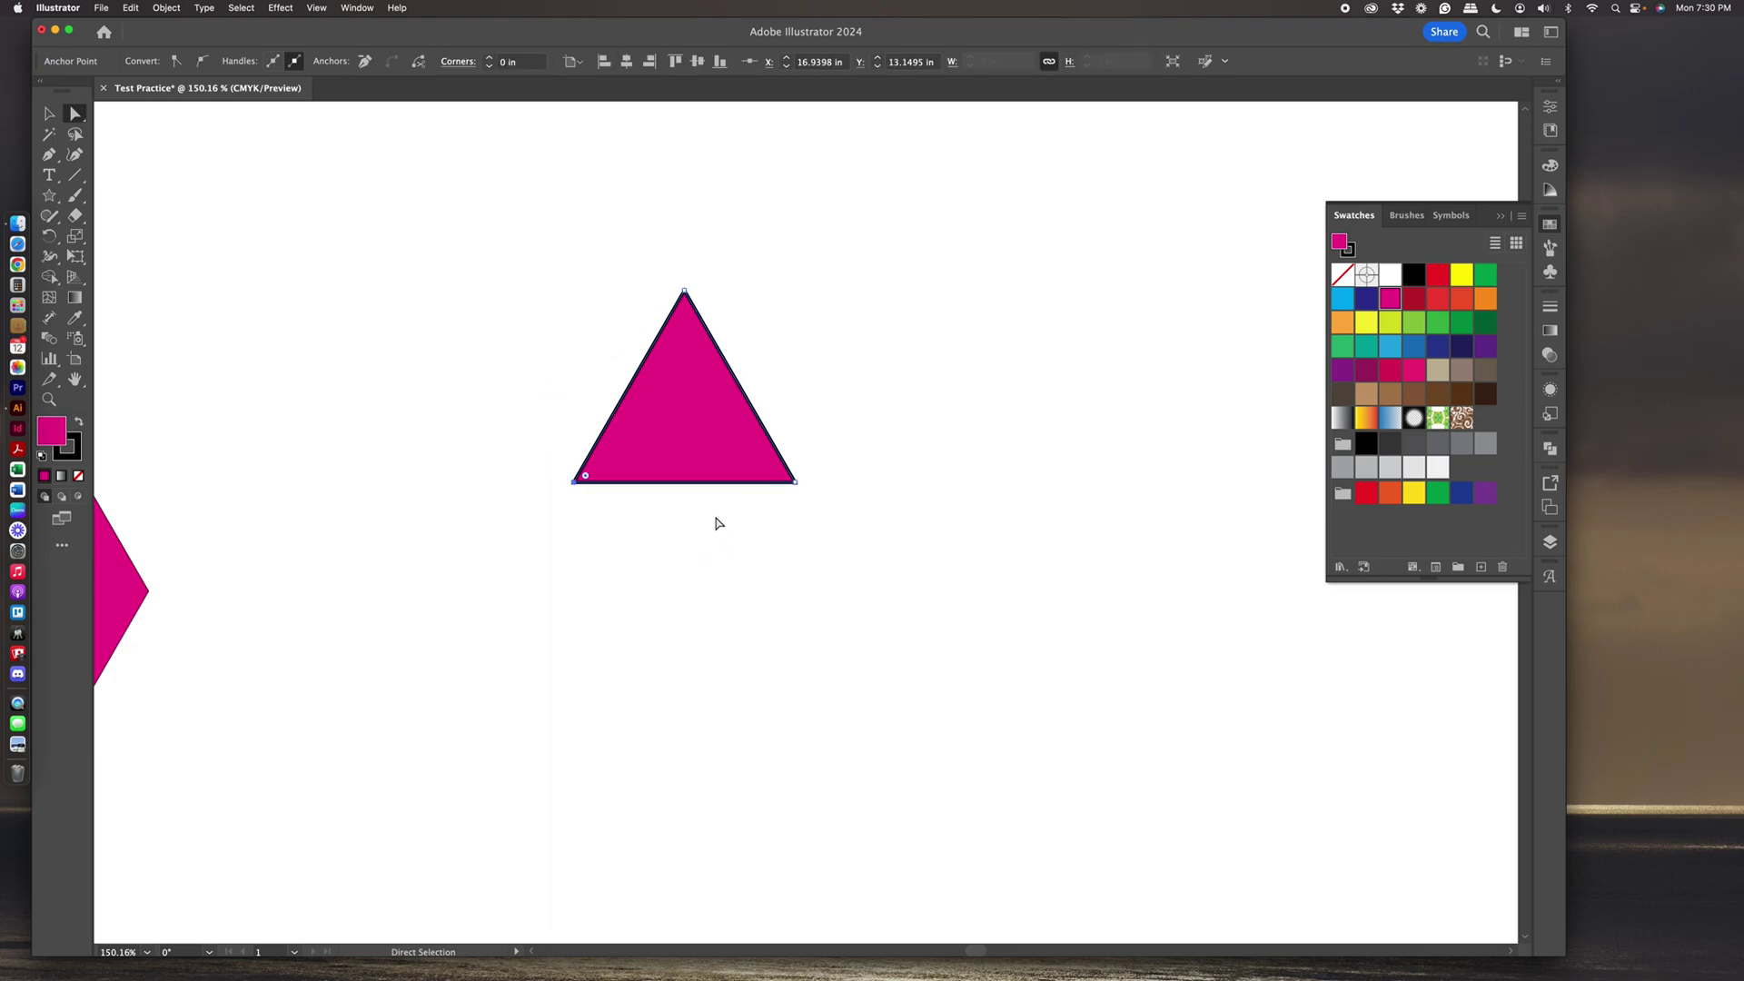
# Move the closed triangle slightly down and to the right, and change its fill to yellow.
pyautogui.click(52, 118)
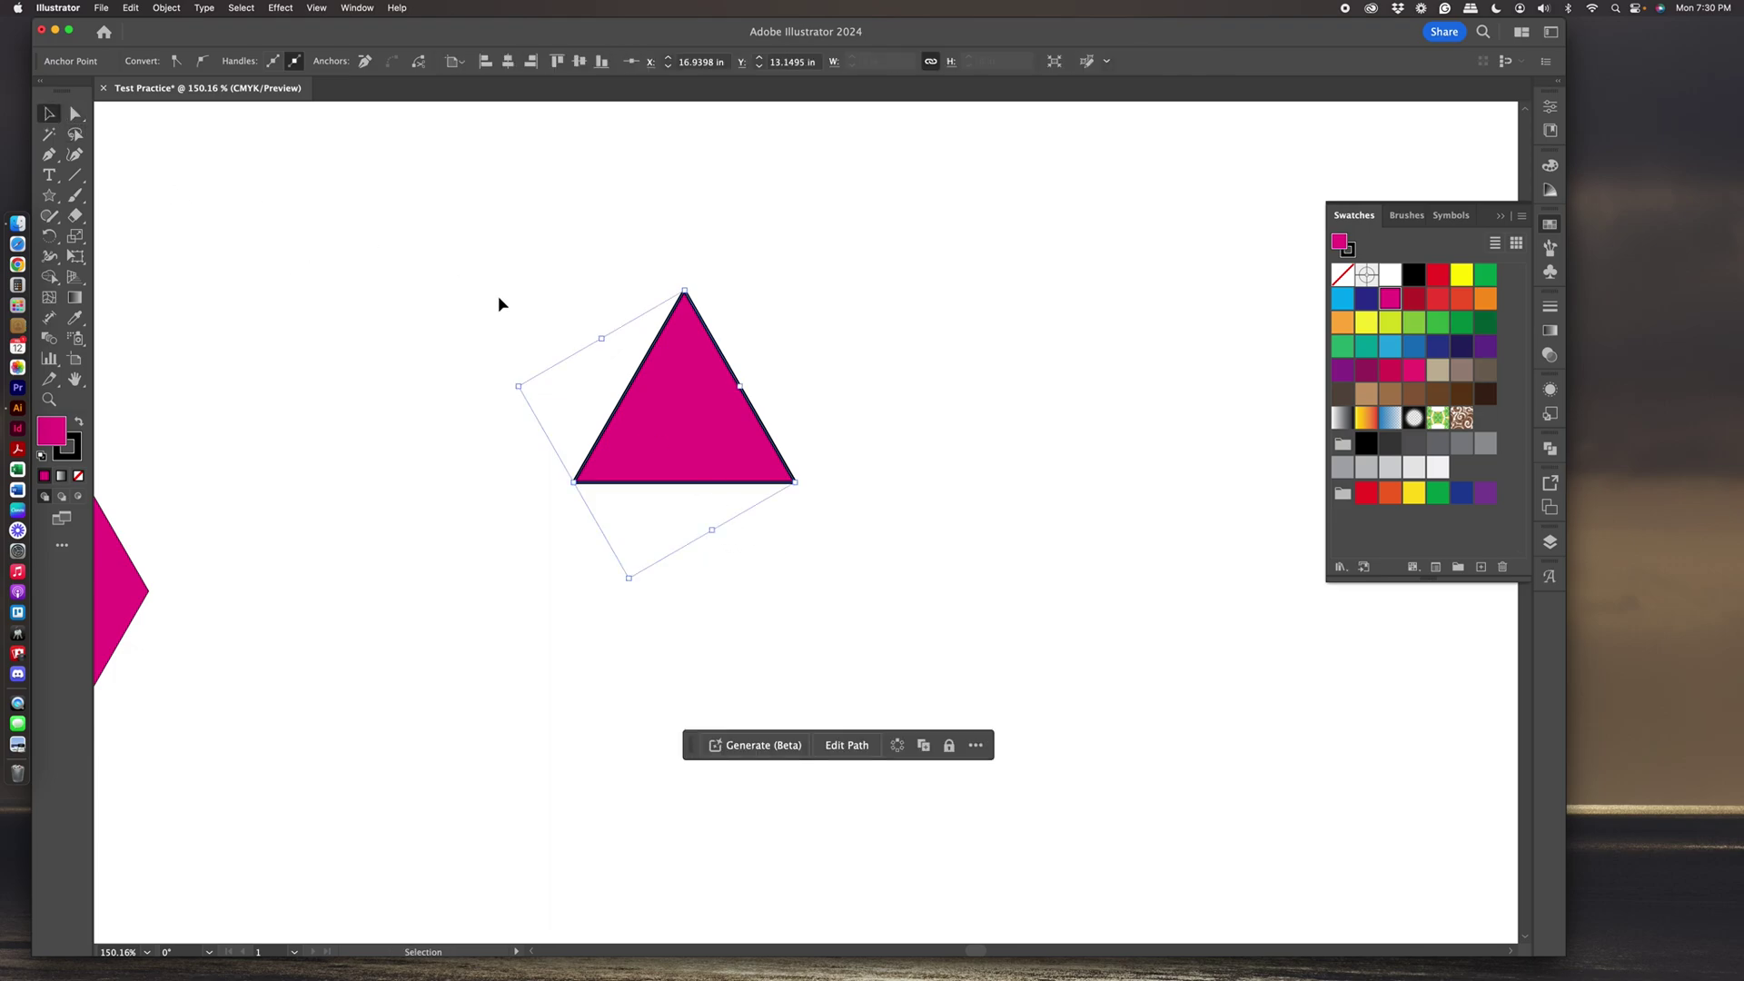
pyautogui.moveTo(678, 425)
pyautogui.mouseDown()
pyautogui.moveTo(695, 351)
pyautogui.moveTo(686, 430)
pyautogui.mouseUp()
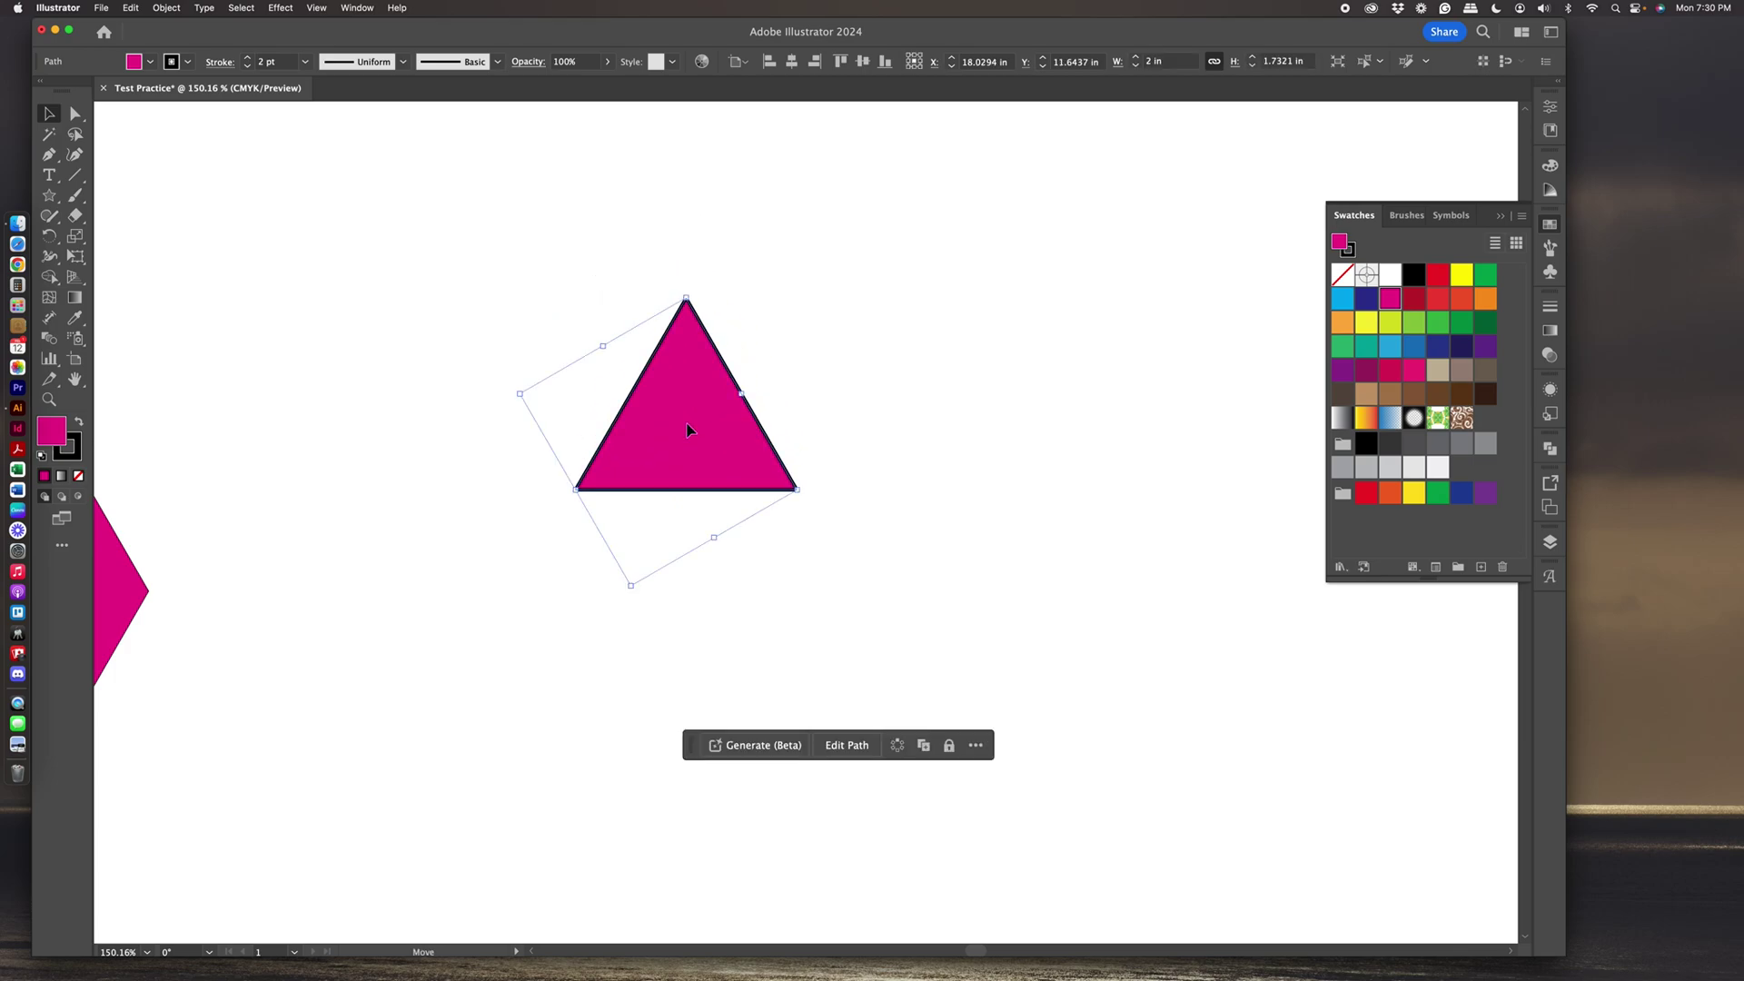
pyautogui.click(1368, 323)
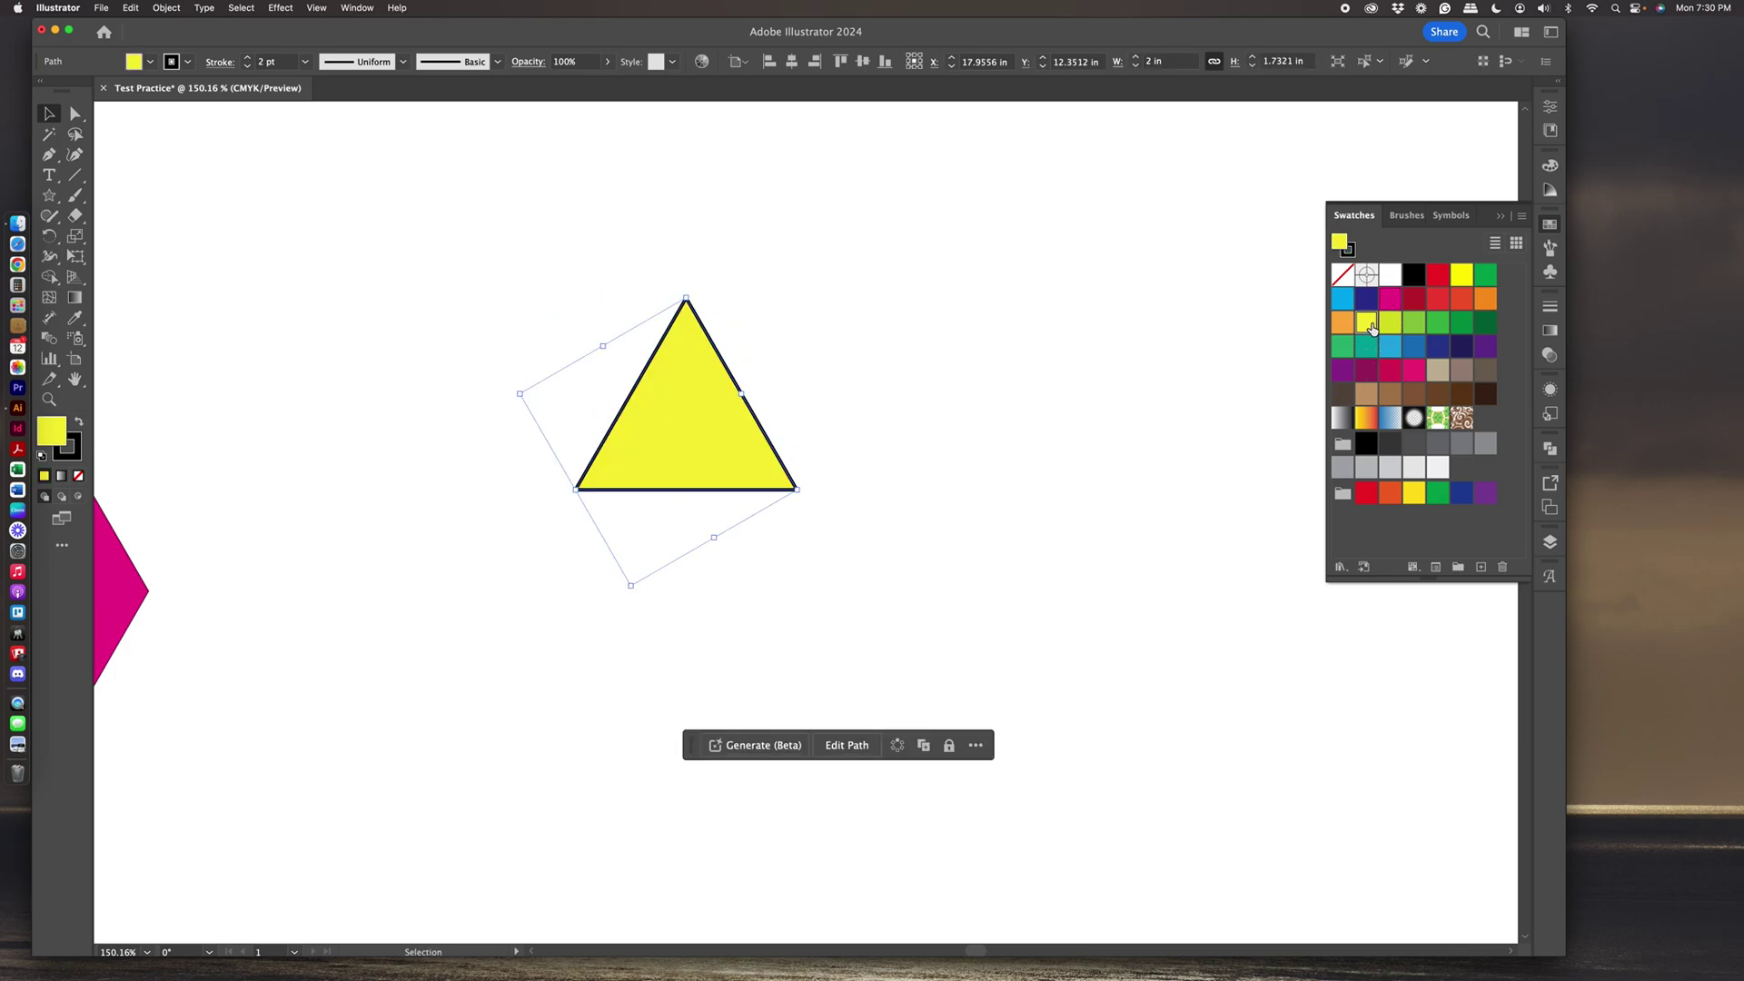
# Change the triangle's fill to yellow-green and move it just above the magenta hexagon.
pyautogui.click(1389, 322)
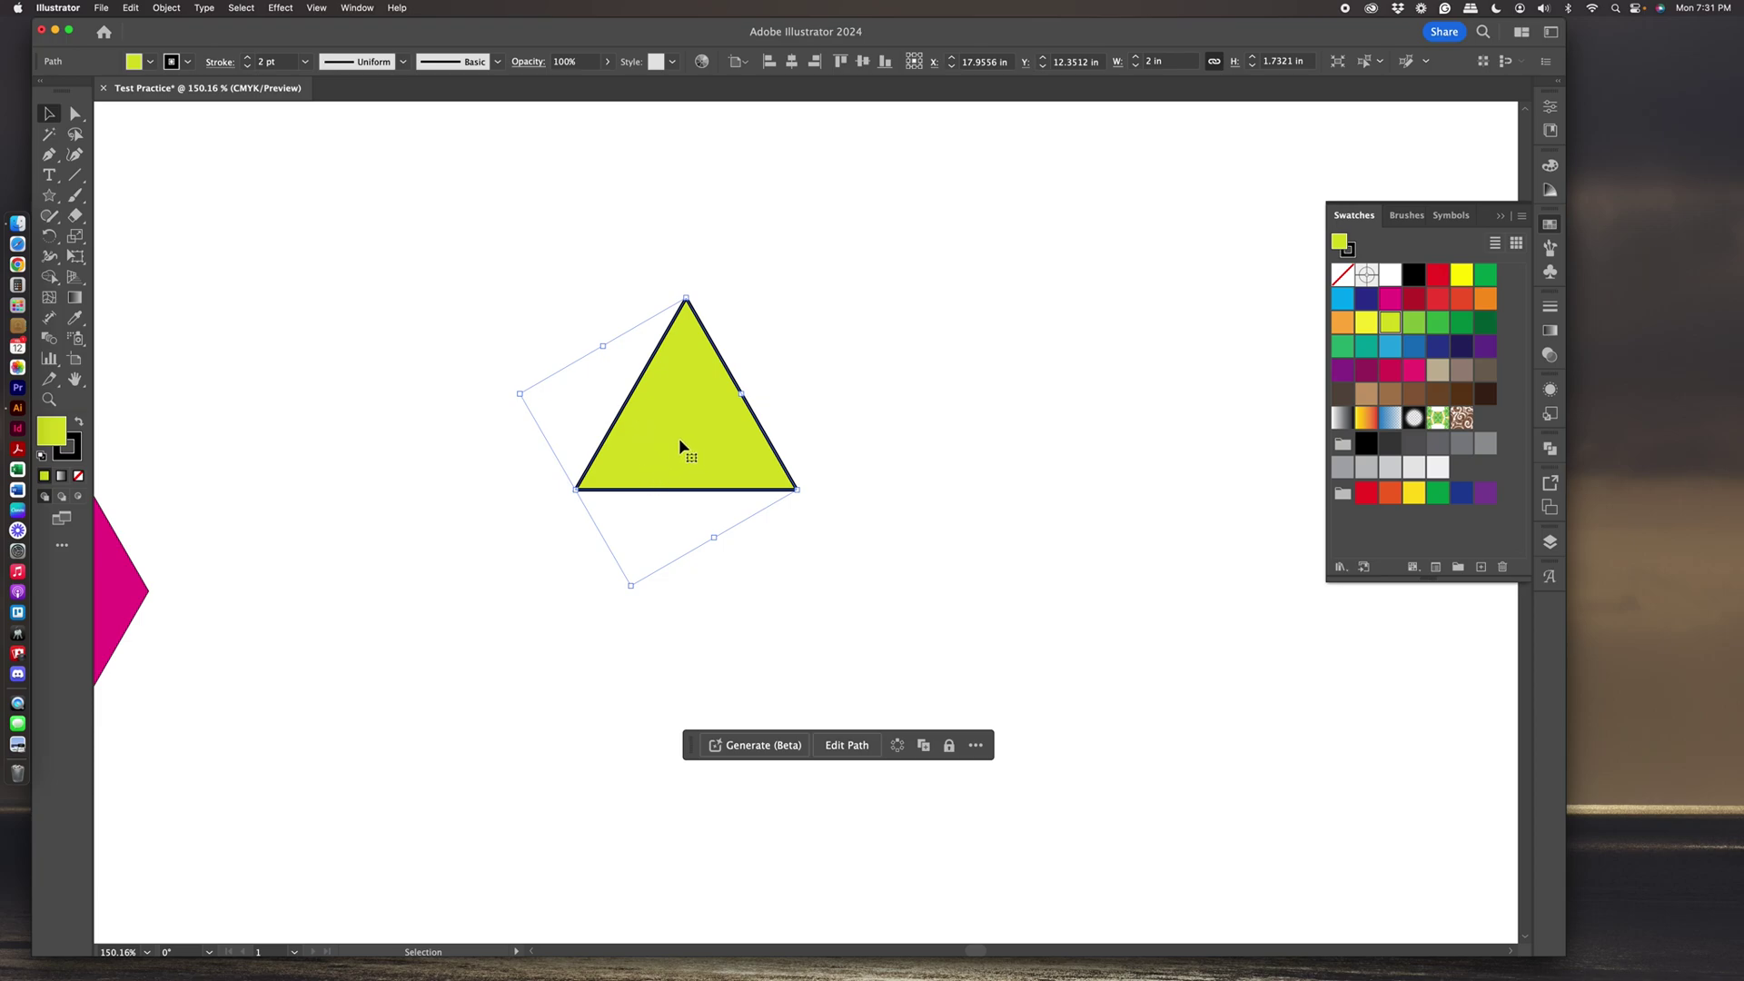
pyautogui.hscroll(-5, 695, 410)
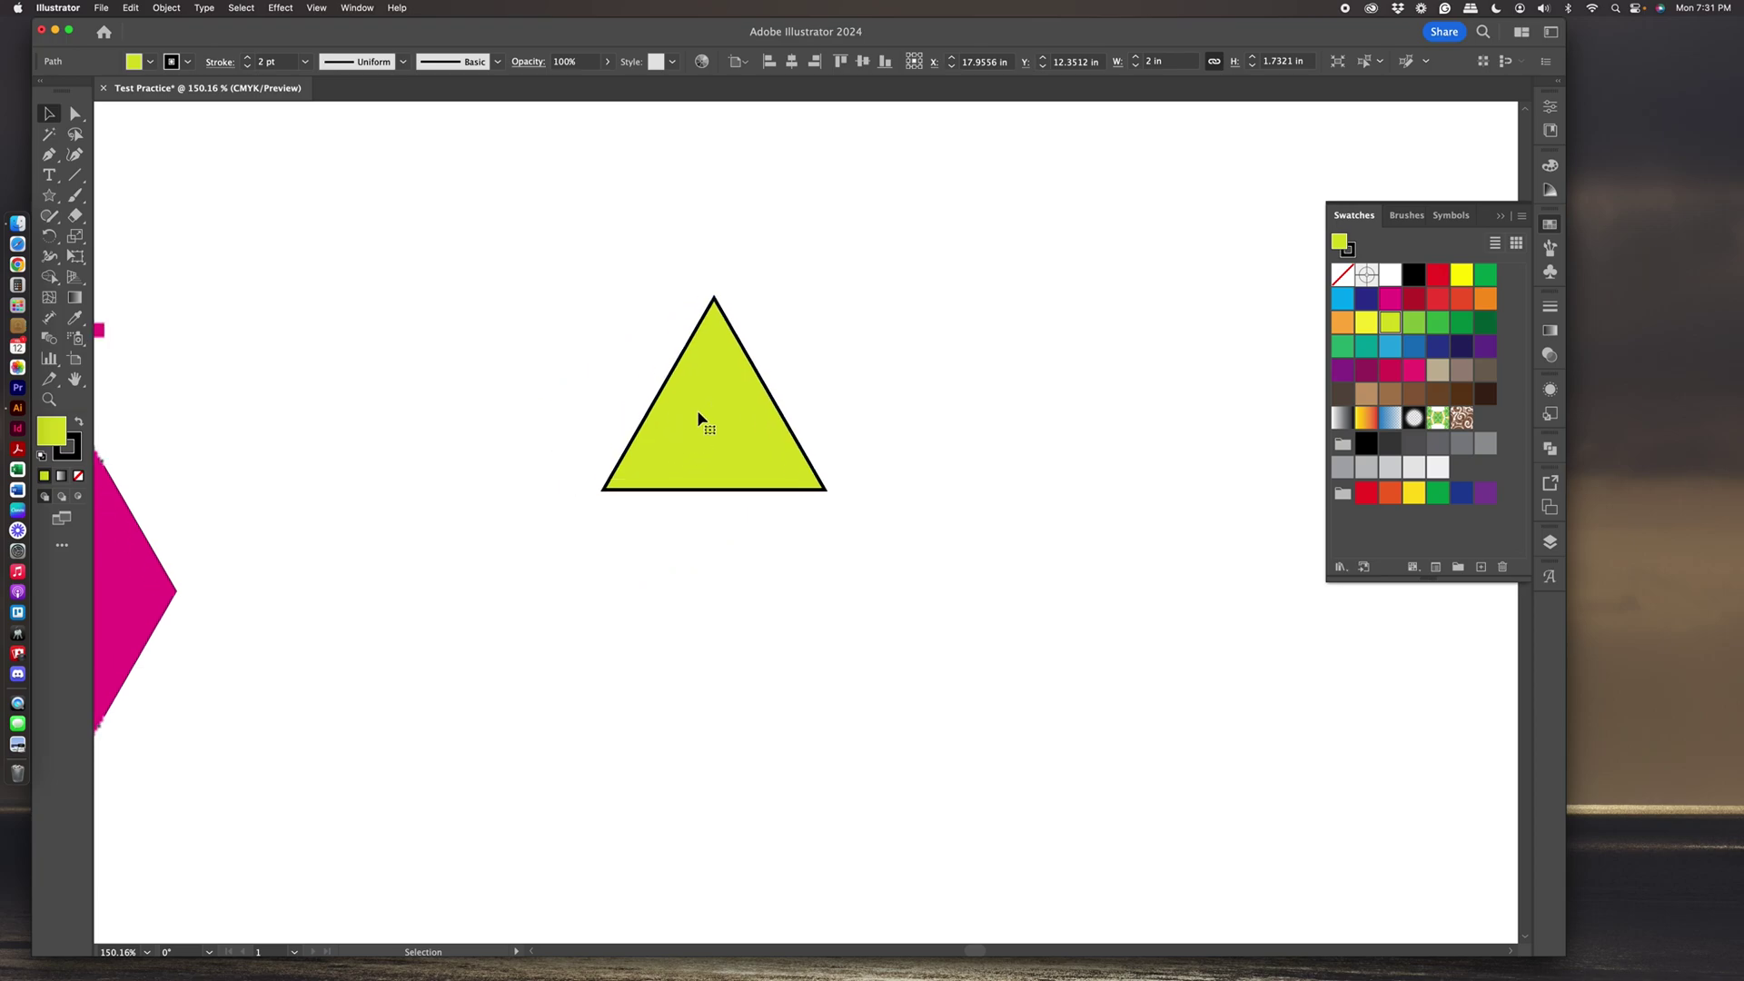
pyautogui.hscroll(-3, 696, 411)
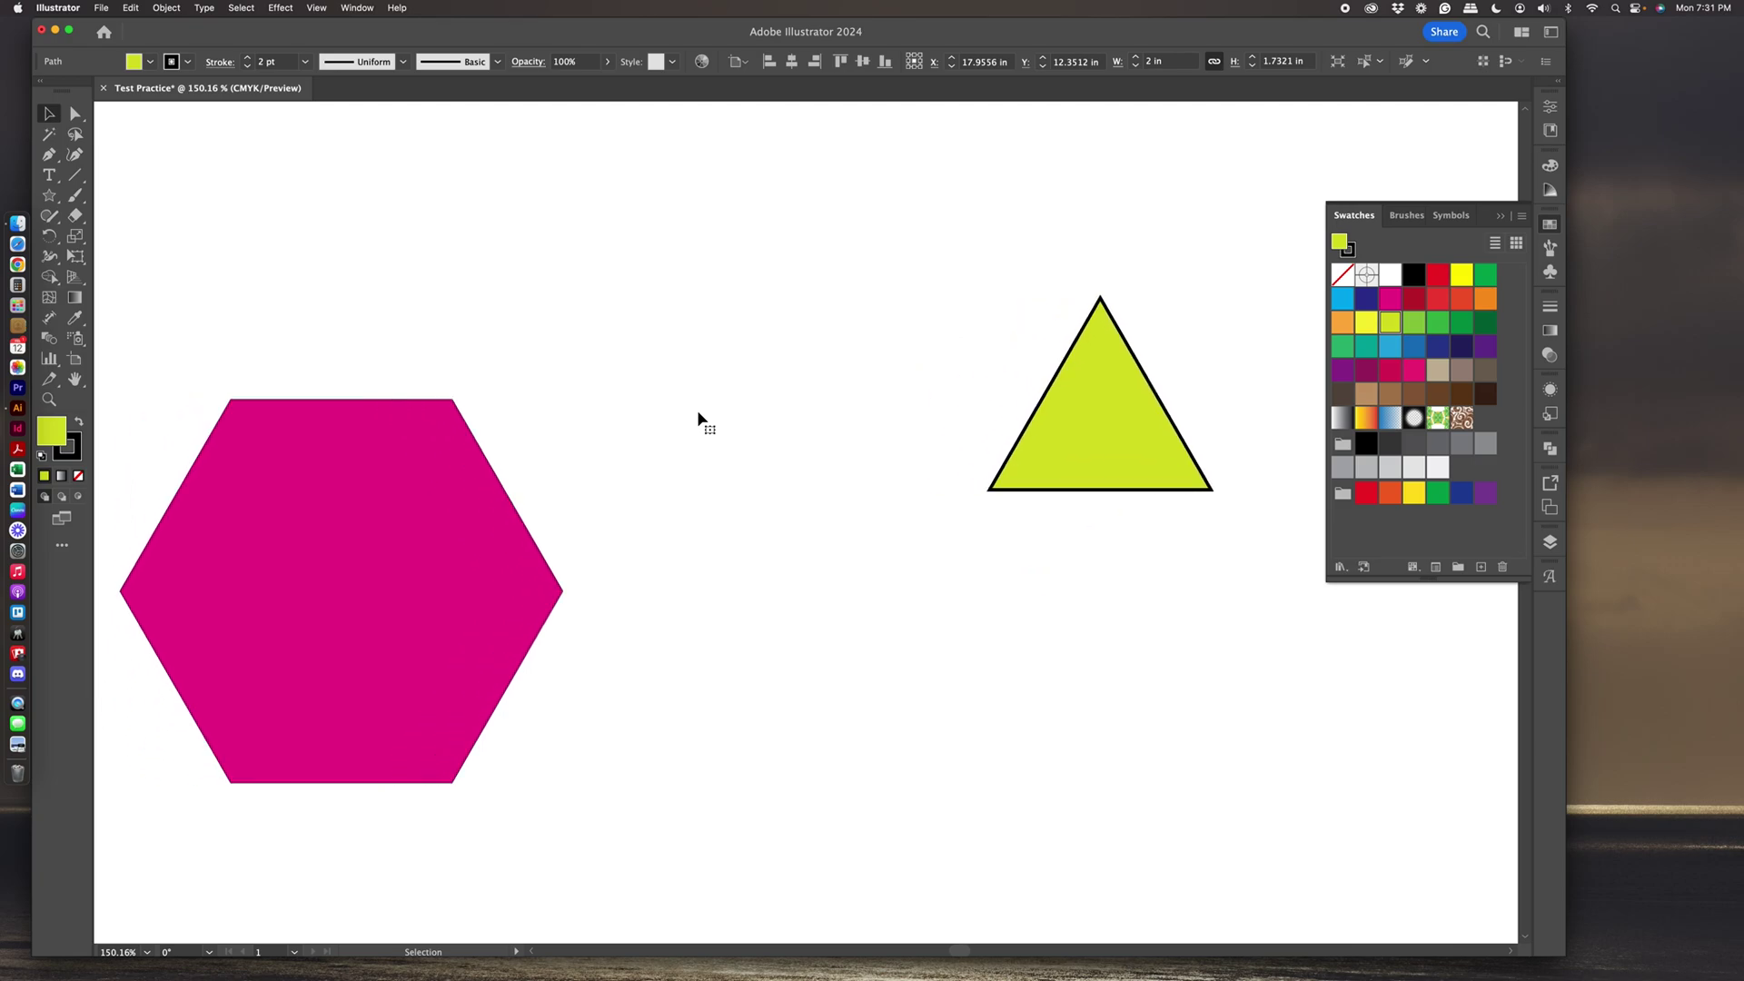
pyautogui.moveTo(1053, 435); pyautogui.dragTo(367, 297)
pyautogui.hscroll(-3, 367, 297)
pyautogui.hscroll(-5, 367, 297)
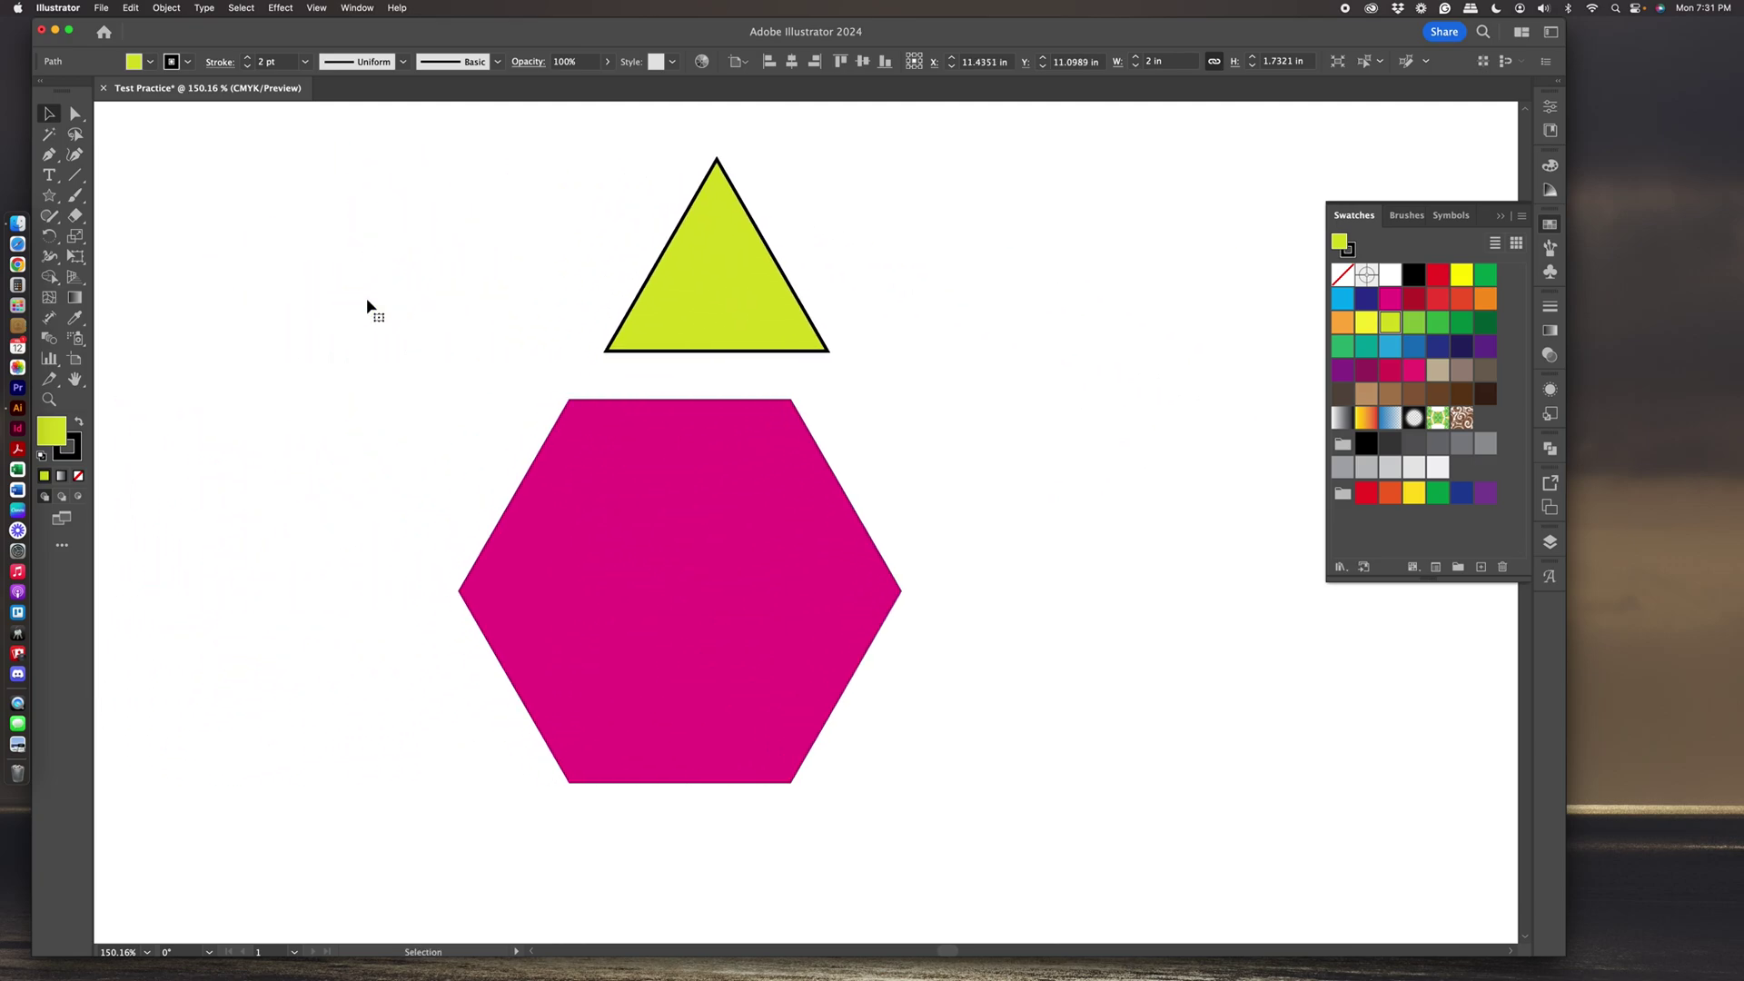
pyautogui.hscroll(3, 918, 366)
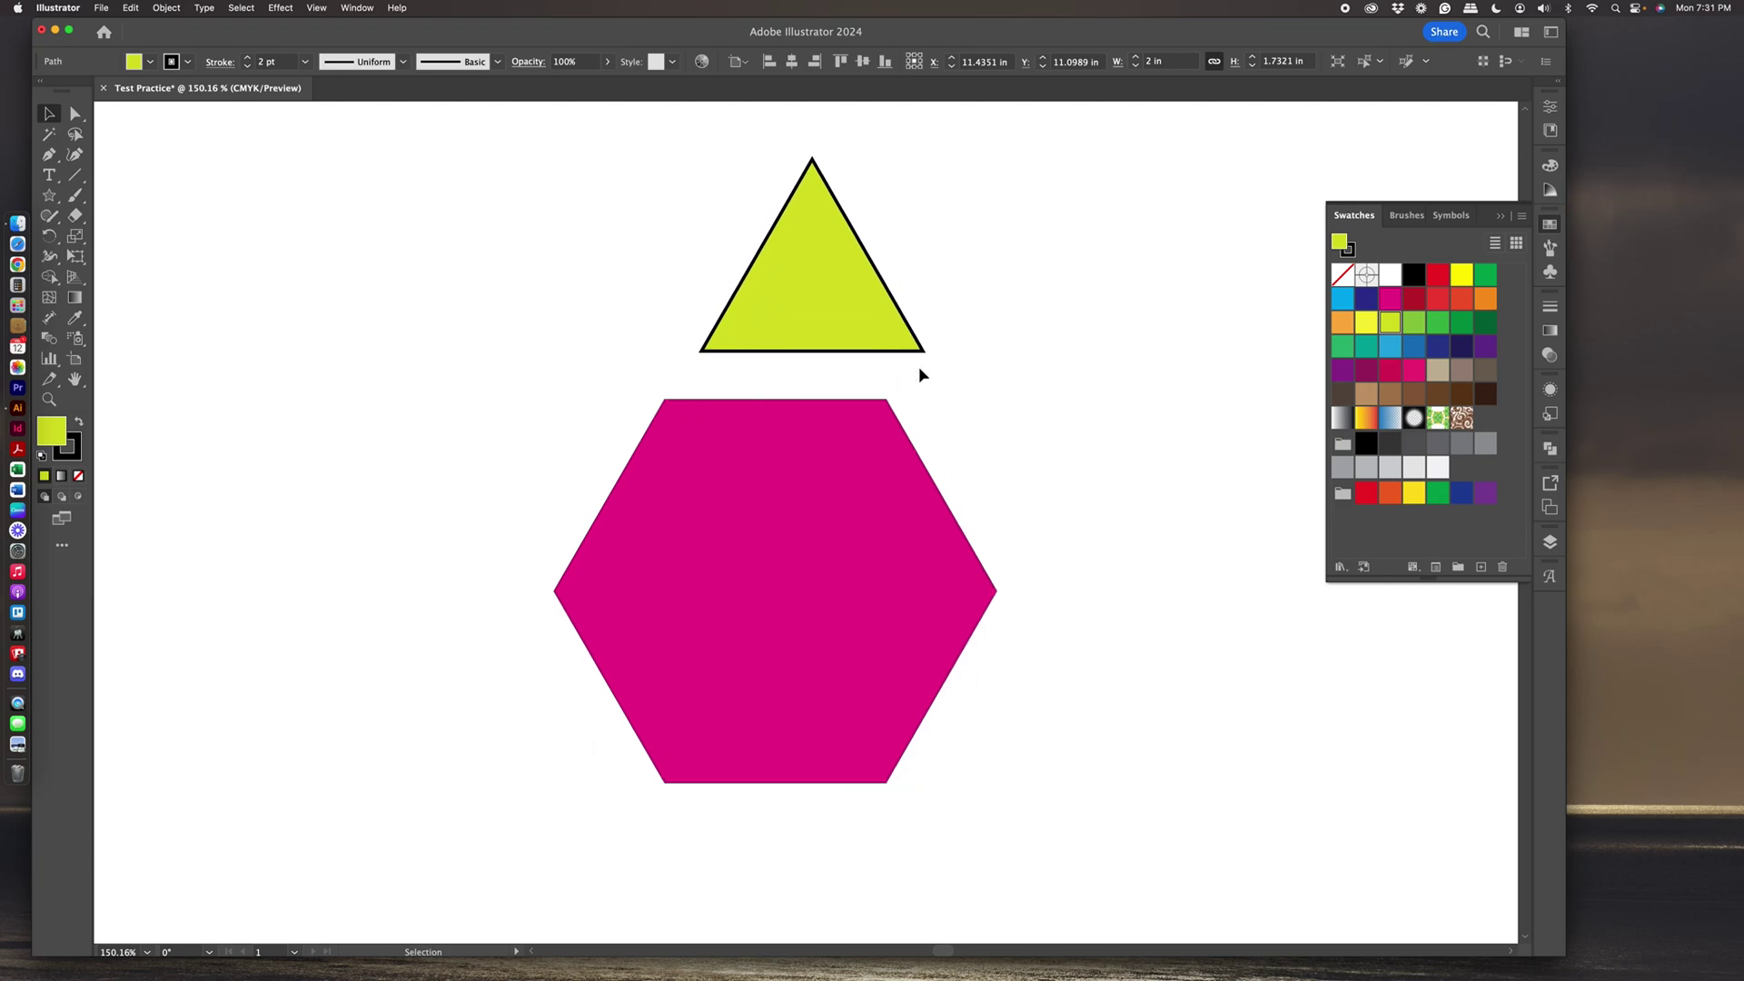
pyautogui.moveTo(796, 298); pyautogui.dragTo(768, 301)
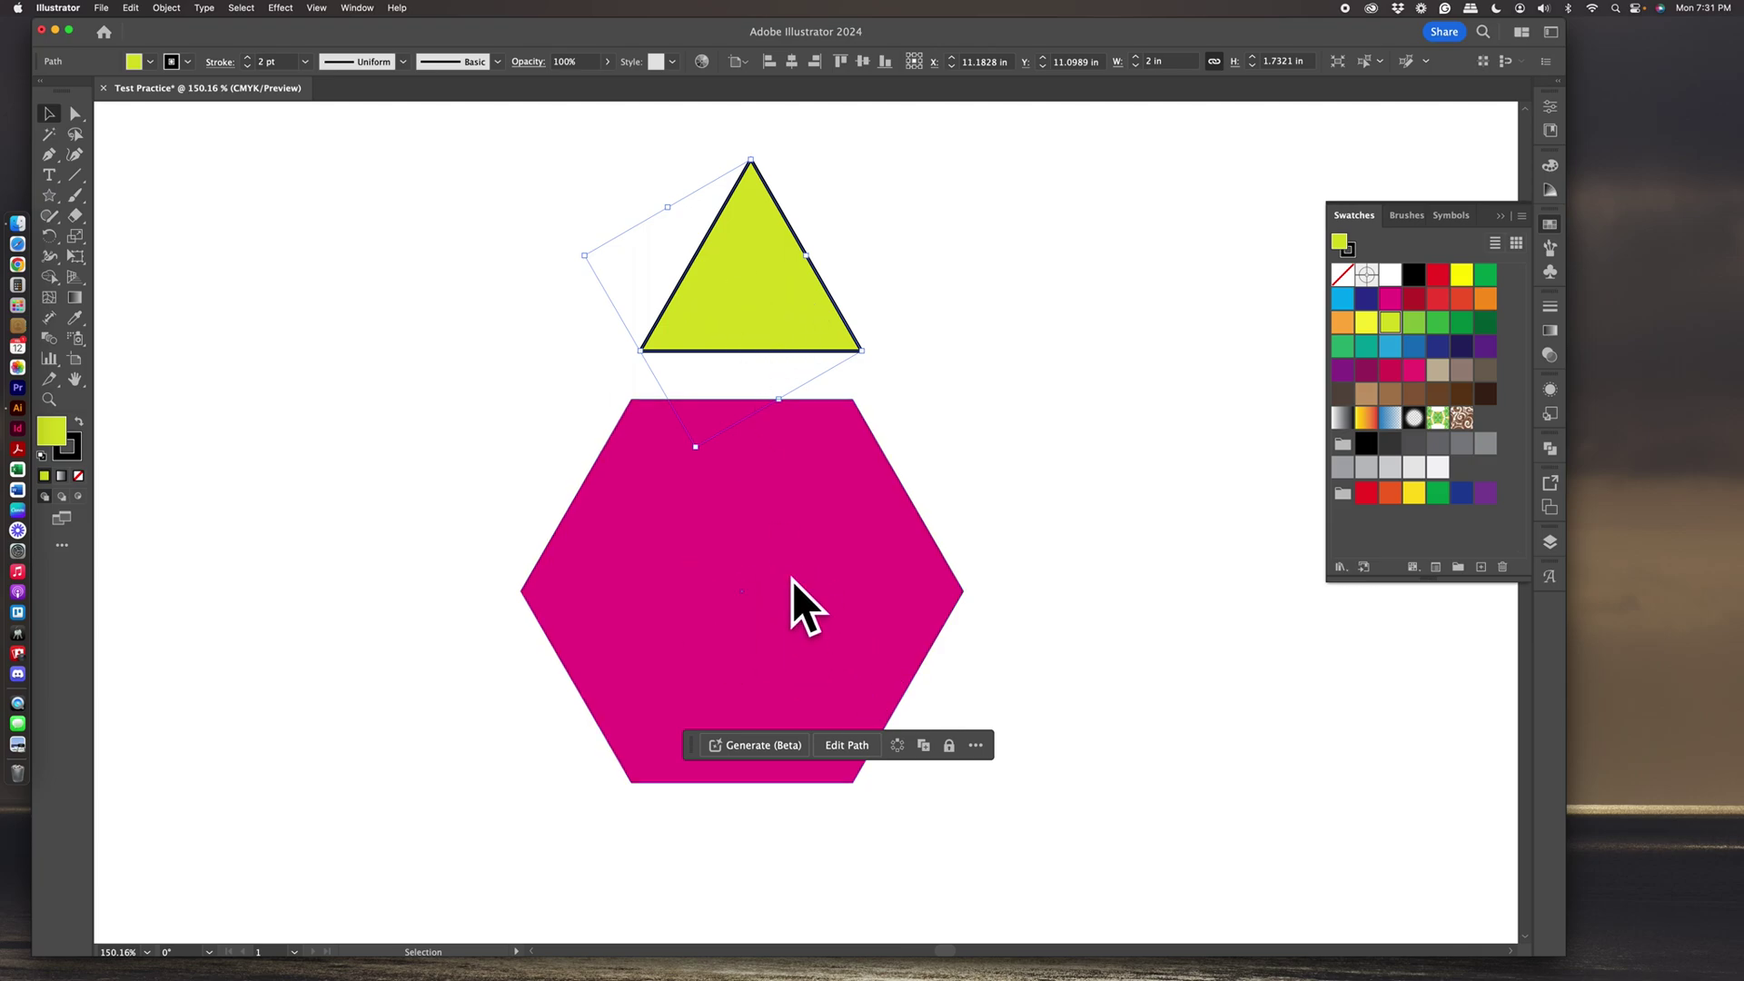
# Reduce the triangle's stroke weight to 0.25 pt.
pyautogui.moveTo(591, 191); pyautogui.dragTo(886, 269)
pyautogui.click(248, 67)
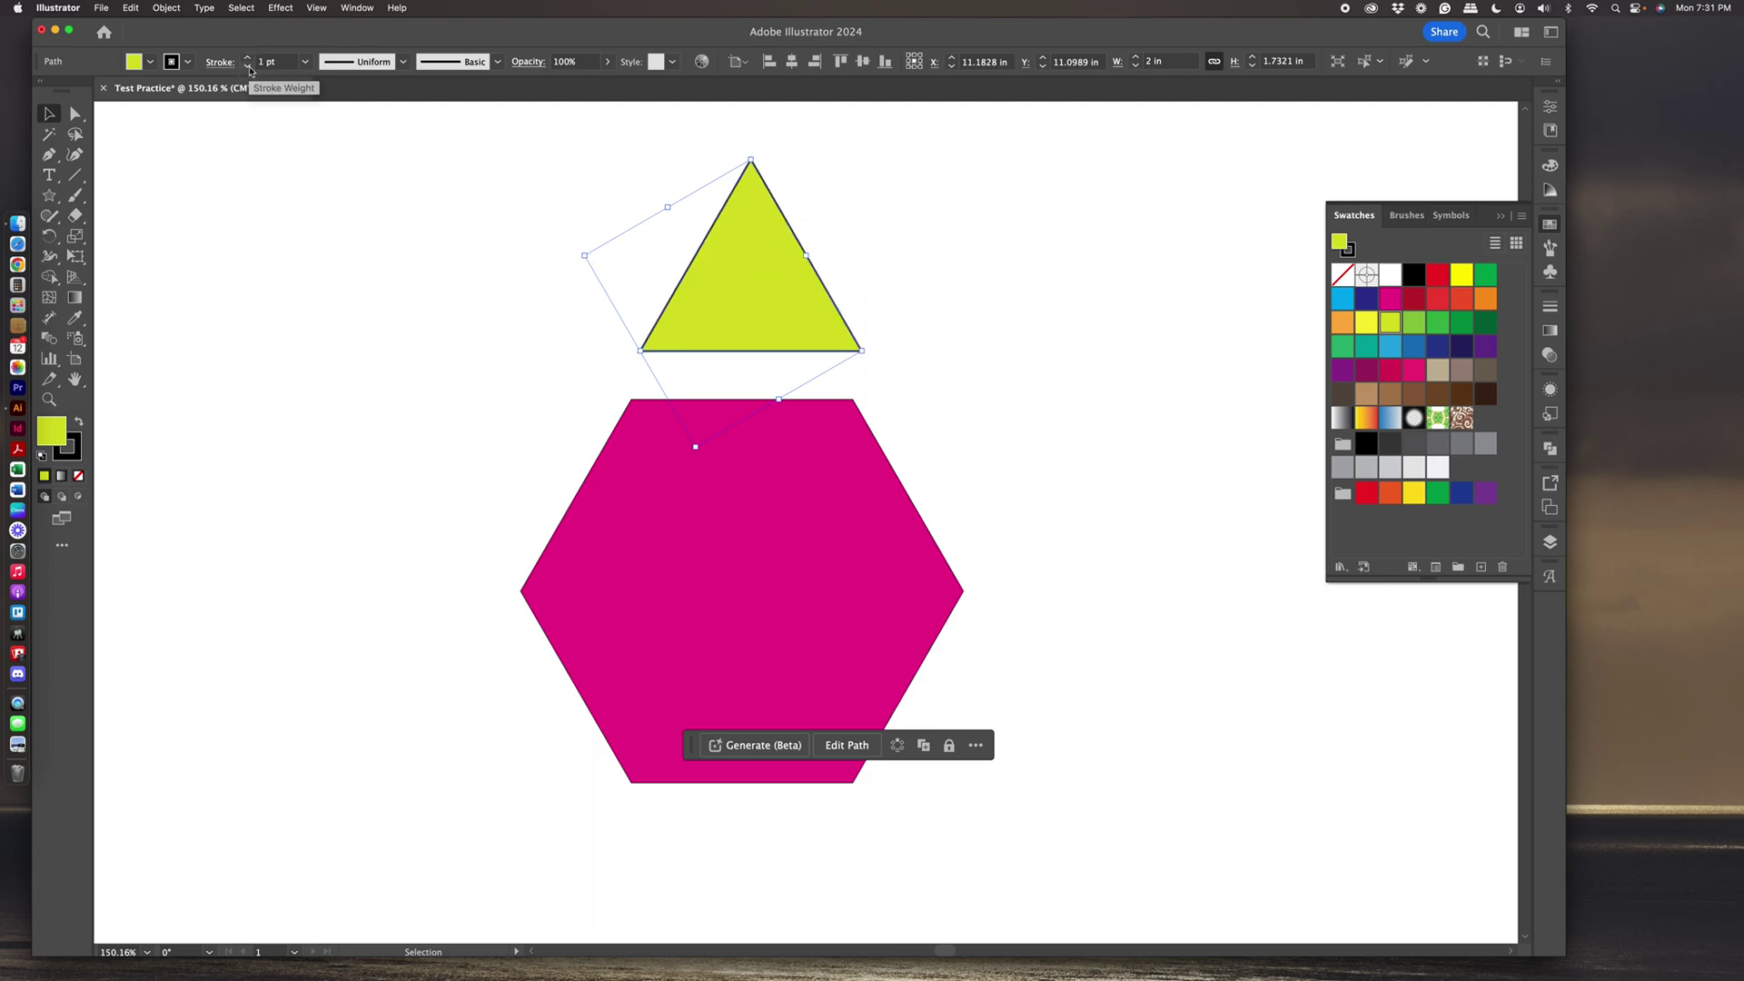
pyautogui.click(248, 67)
pyautogui.click(247, 67)
pyautogui.click(249, 68)
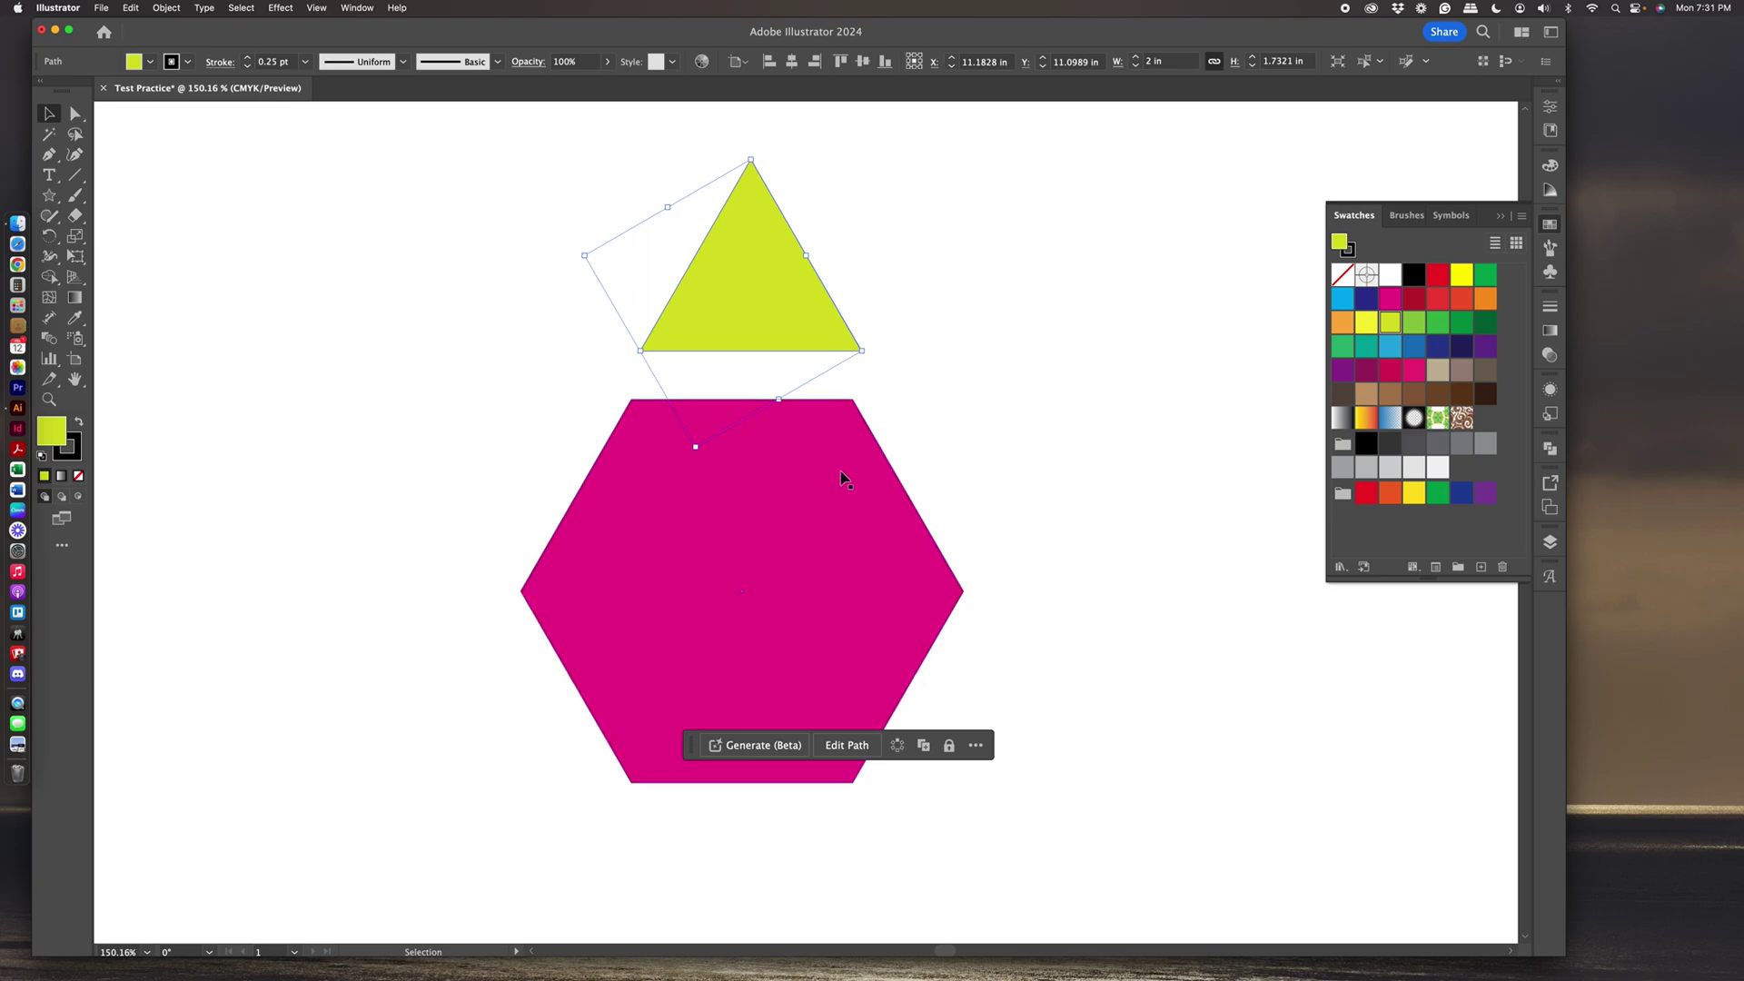
# Move the triangle down so its base snaps exactly onto the hexagon's top edge.
pyautogui.click(750, 284)
pyautogui.moveTo(750, 288); pyautogui.dragTo(743, 333)
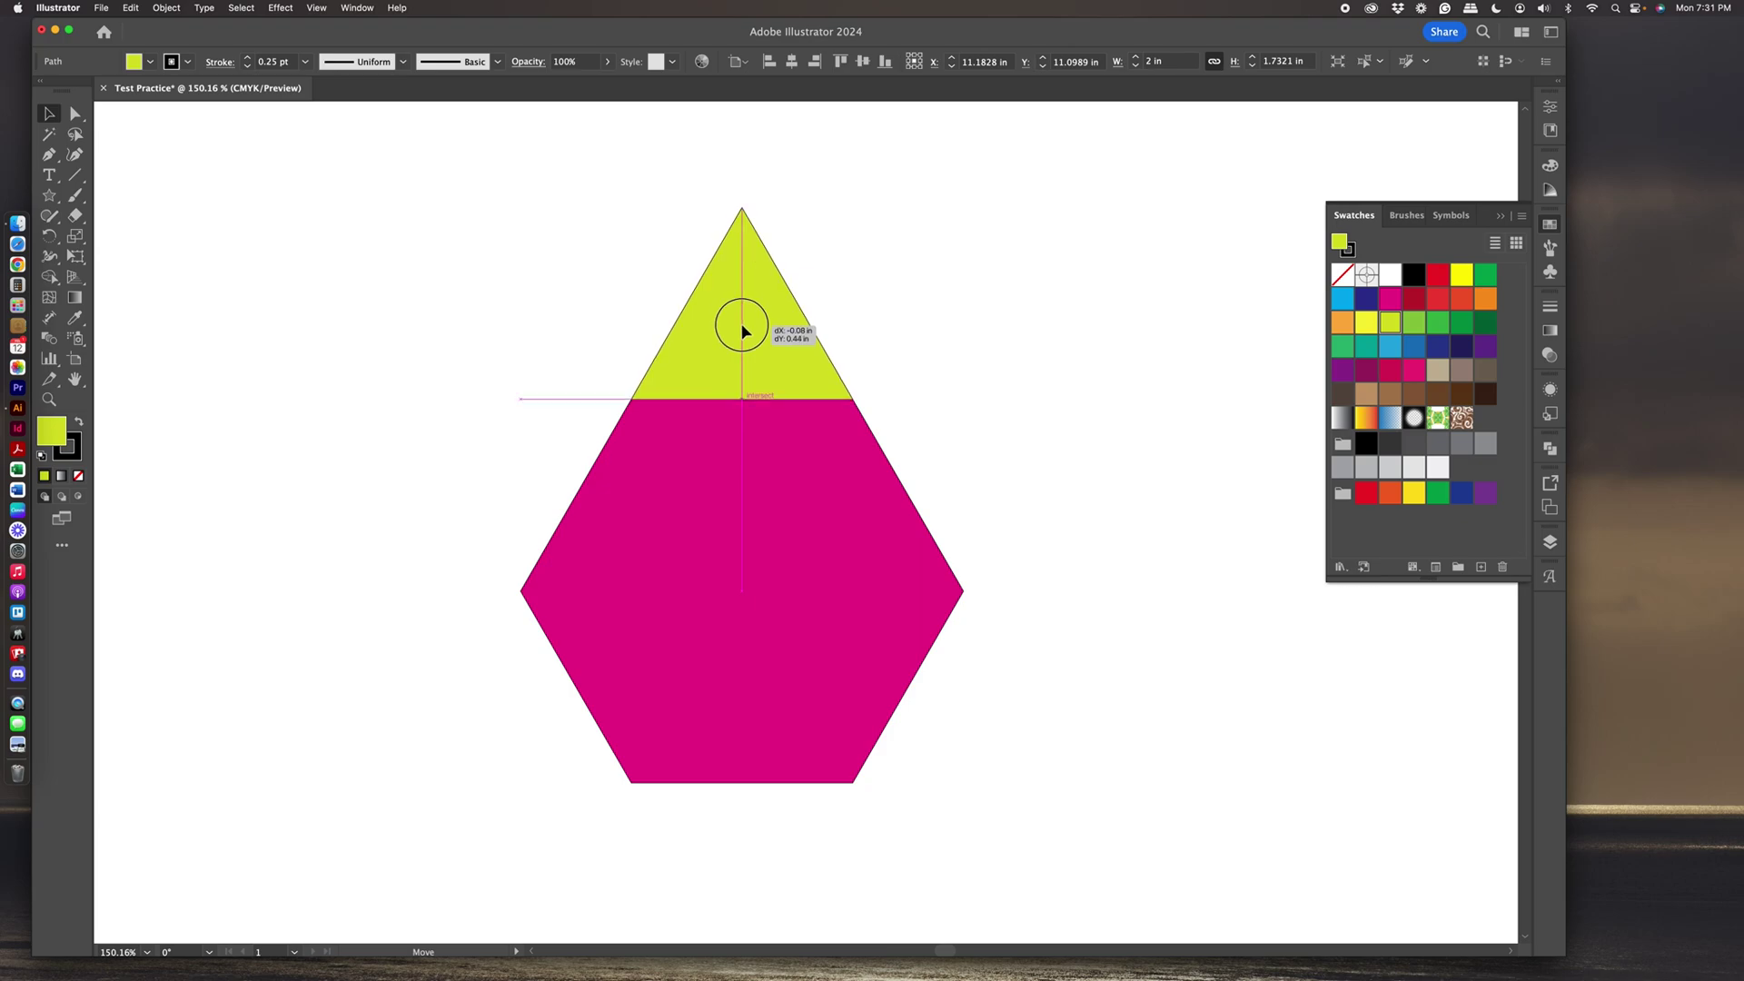
pyautogui.moveTo(742, 332); pyautogui.dragTo(742, 331)
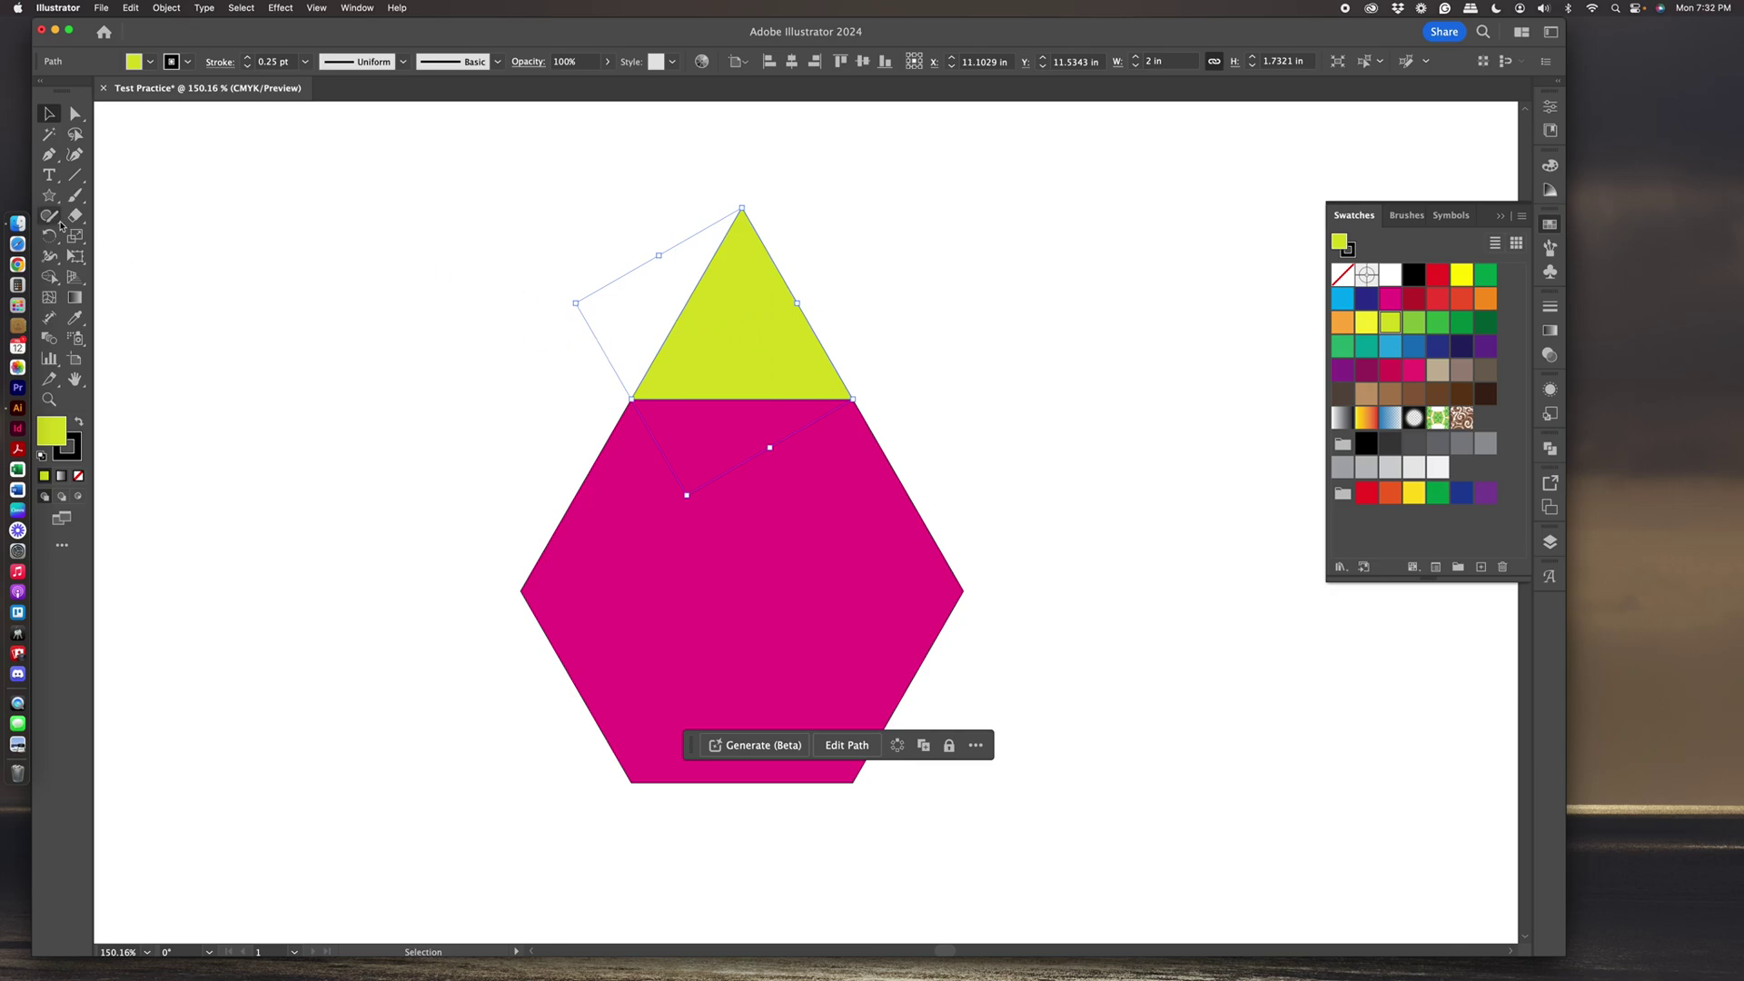
# Select the triangle and hexagon, unite them into one shape with Pathfinder, and move the shape slightly down and to the left.
pyautogui.moveTo(486, 226); pyautogui.dragTo(973, 606)
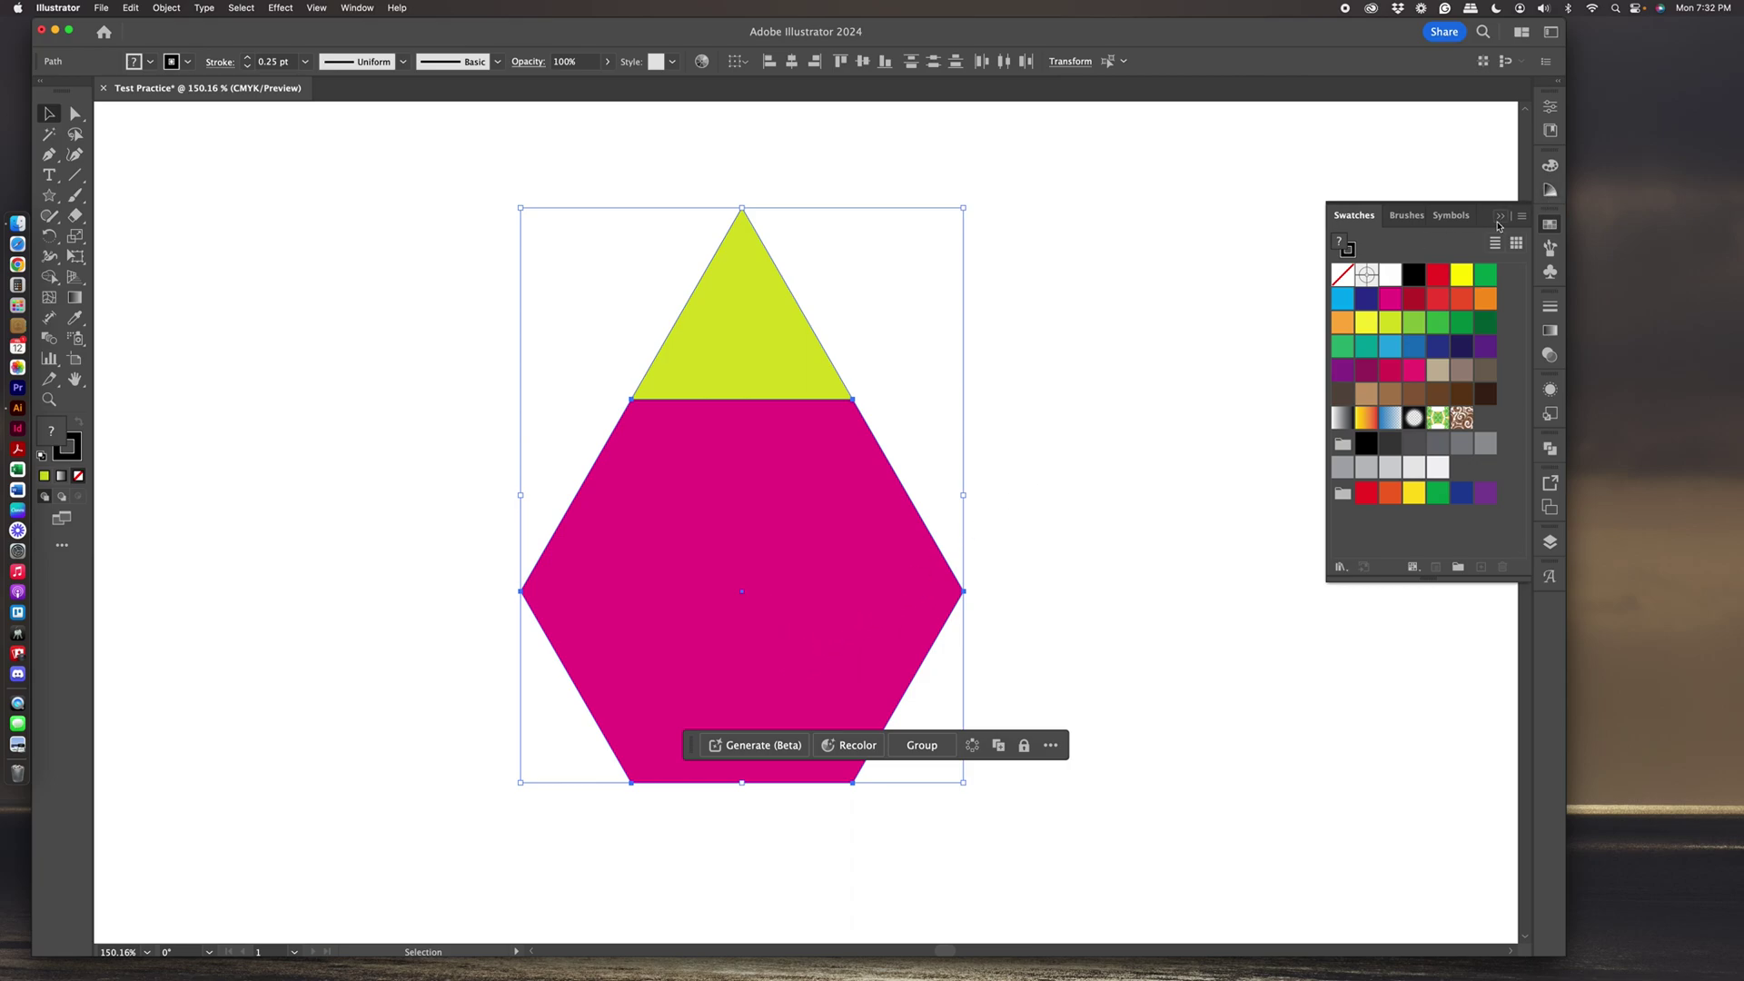
pyautogui.click(1549, 451)
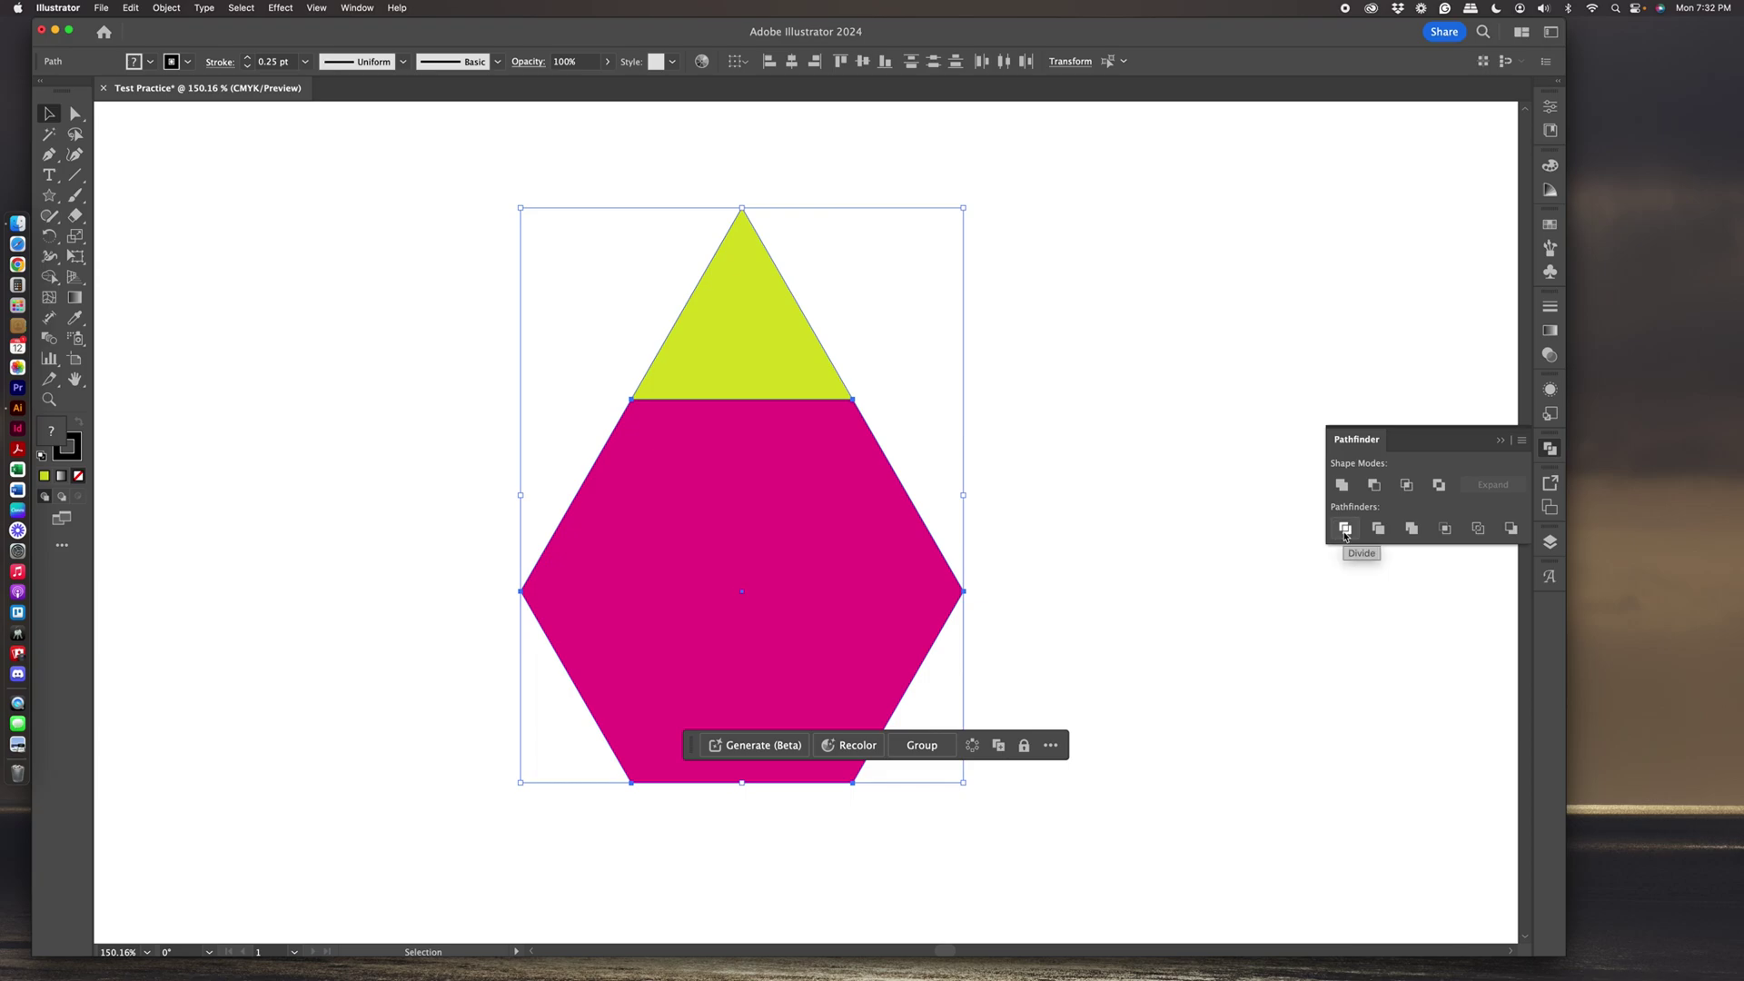
pyautogui.click(1341, 486)
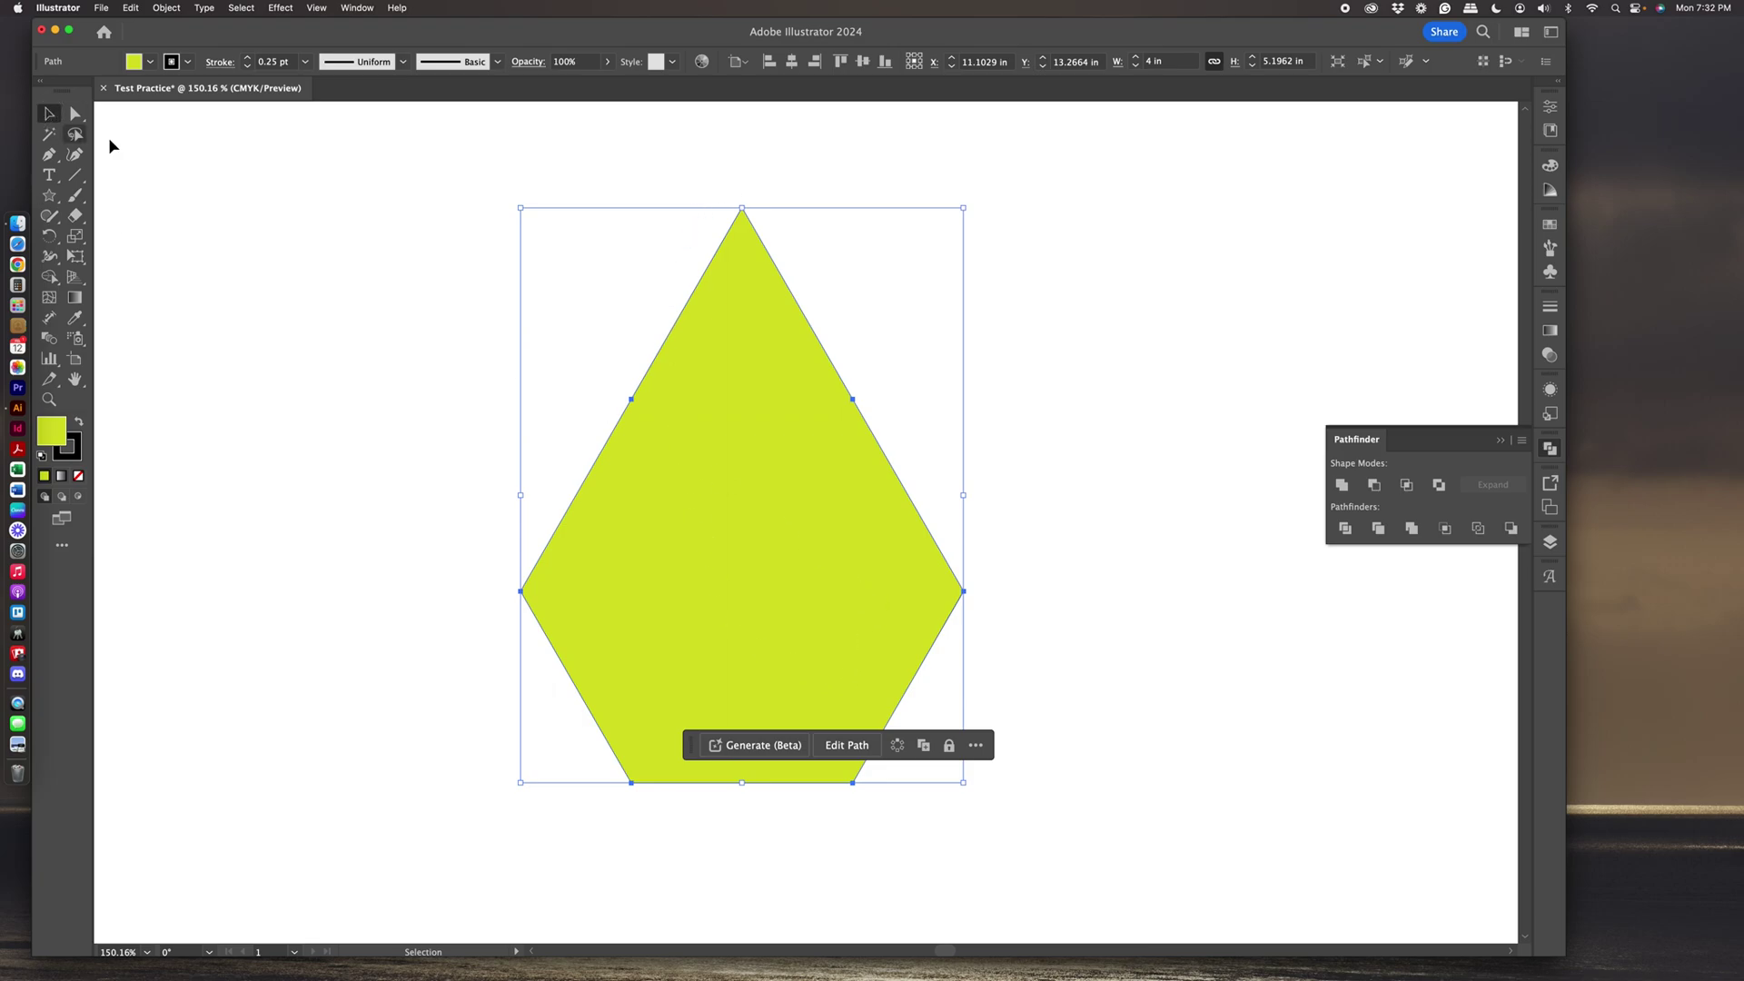
pyautogui.moveTo(829, 482); pyautogui.dragTo(732, 463)
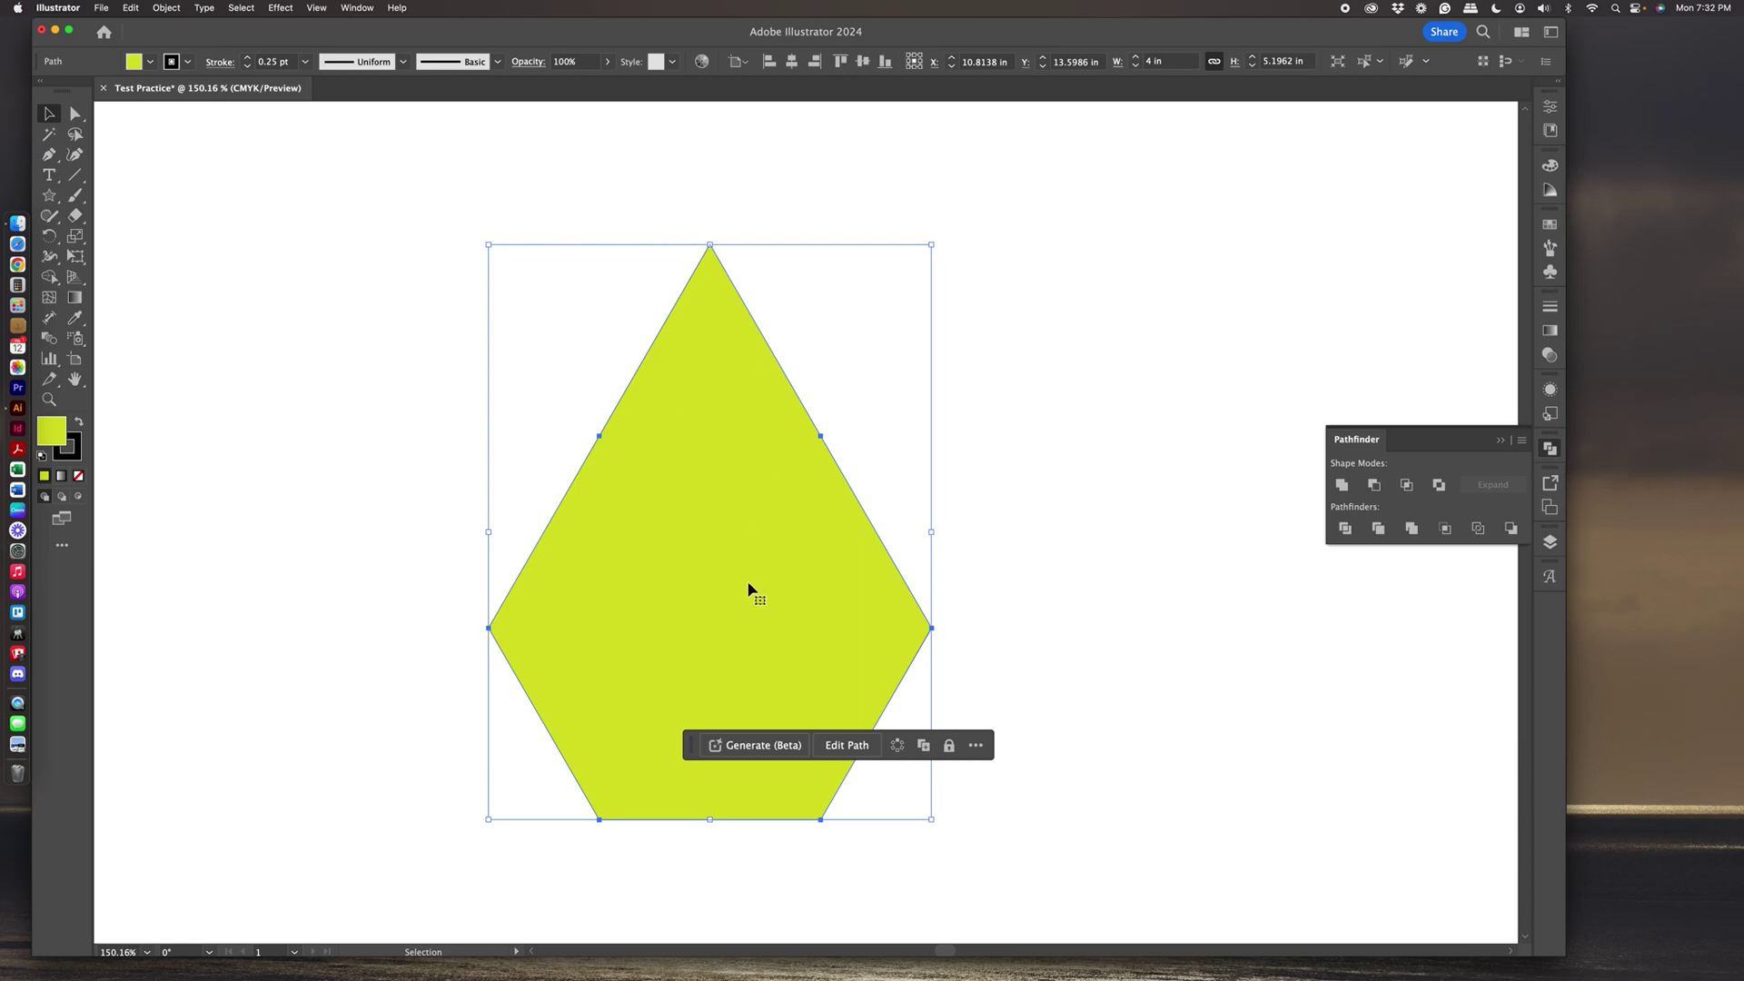
# Try several fill swatches on the united shape, settle on light green, and deselect it.
pyautogui.click(1550, 226)
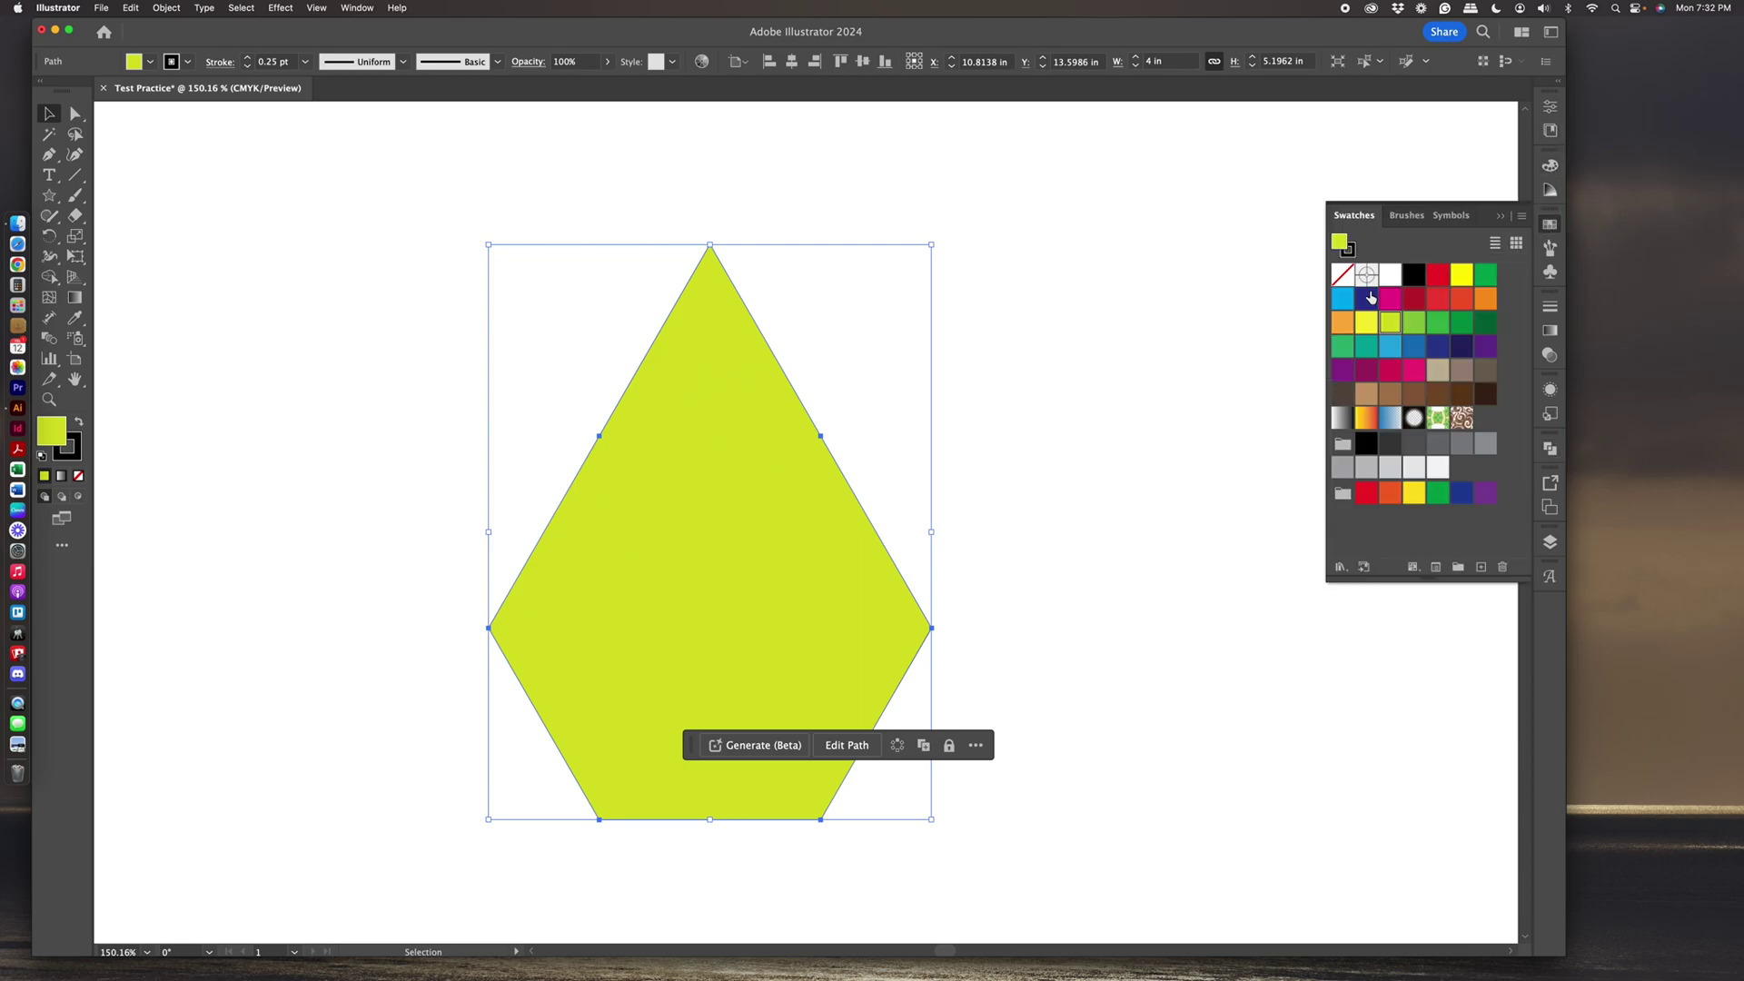
pyautogui.click(1389, 298)
pyautogui.click(1418, 302)
pyautogui.click(1439, 302)
pyautogui.click(1418, 325)
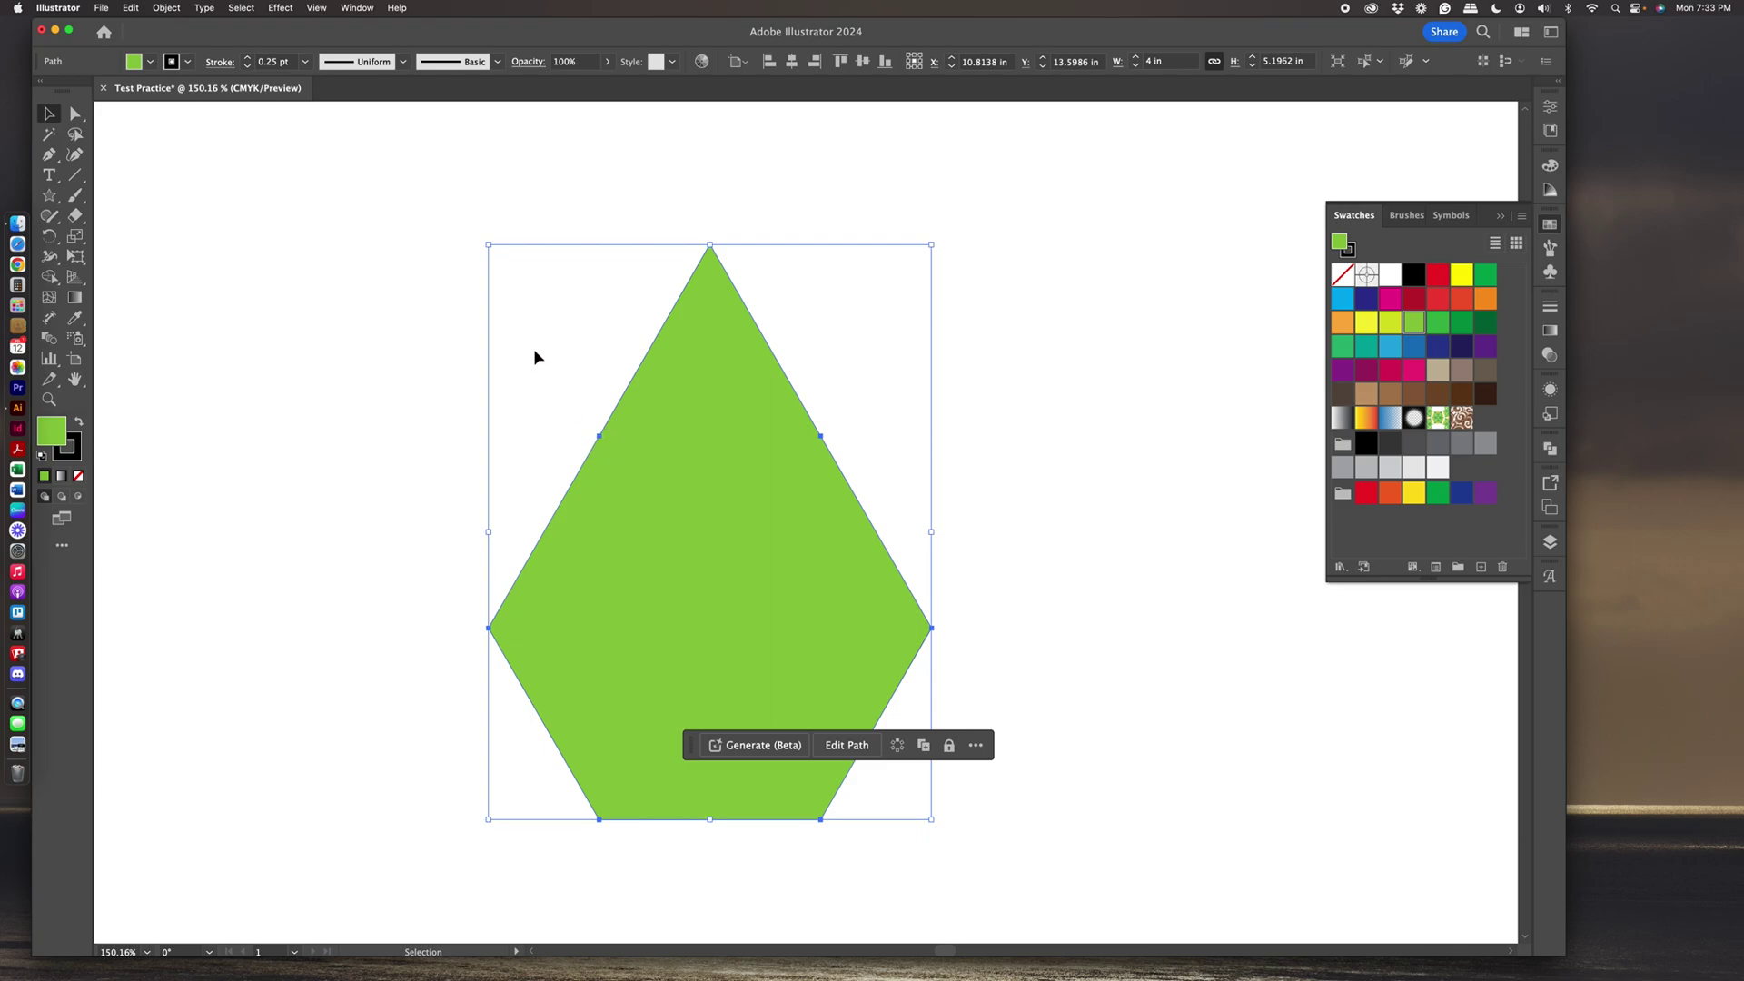
pyautogui.click(501, 345)
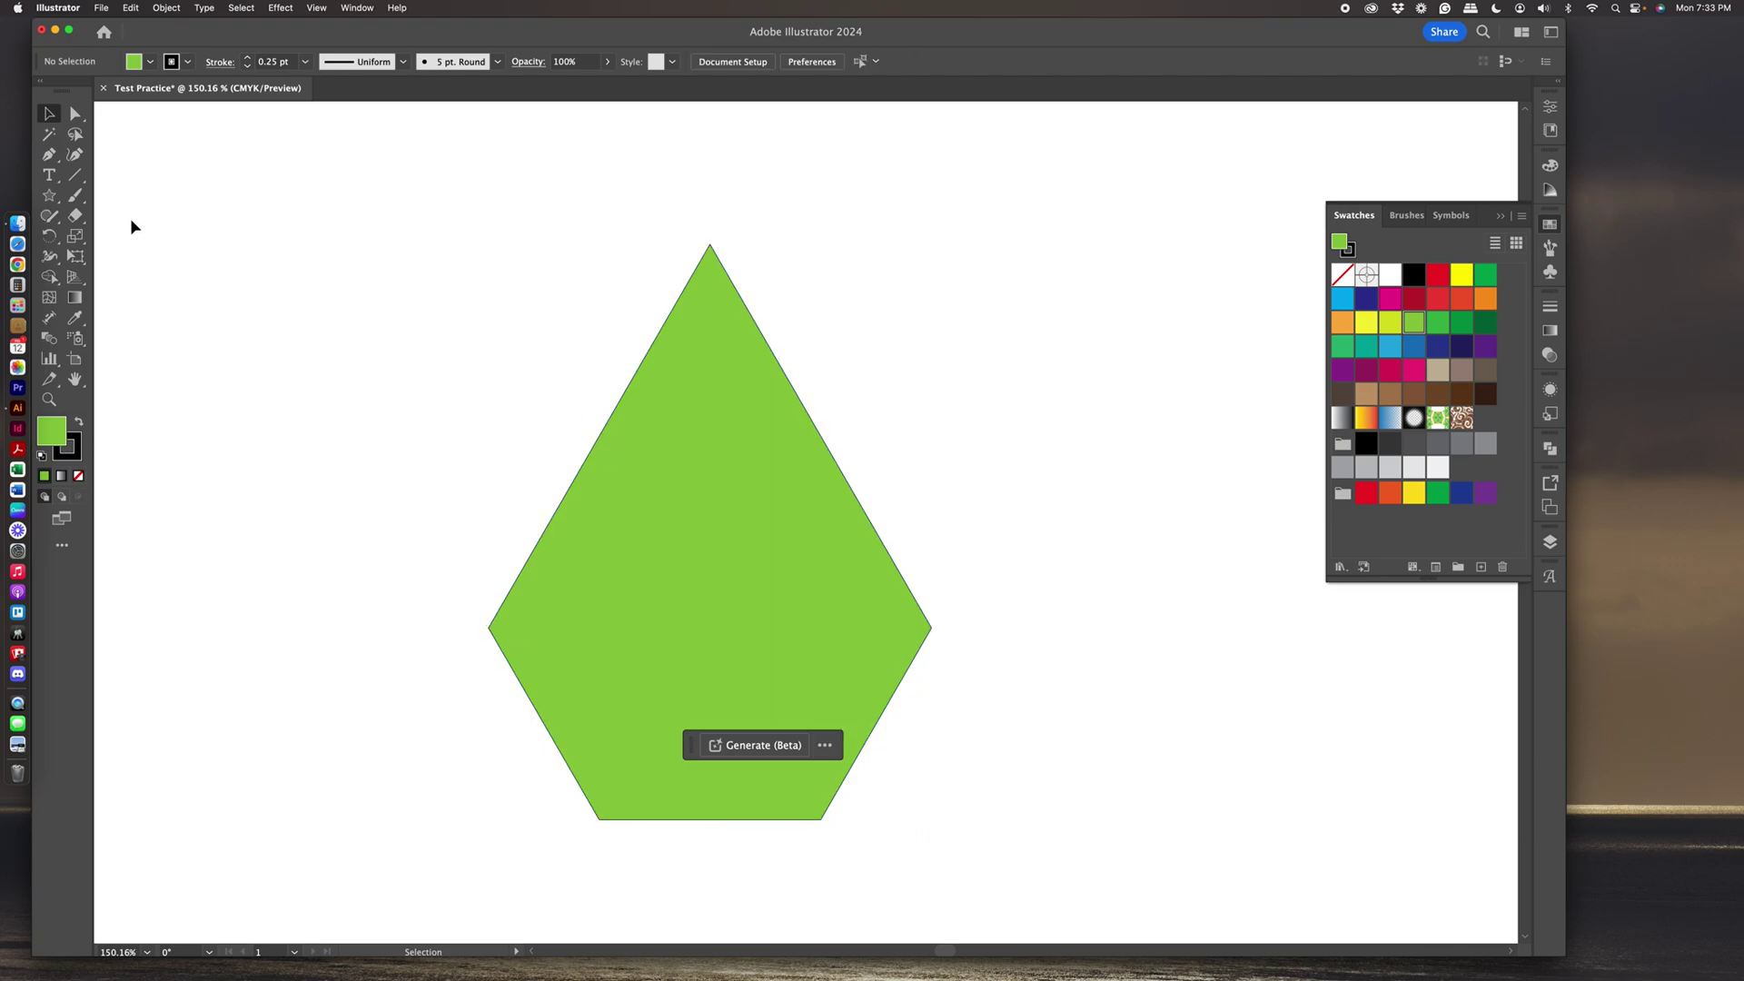
# Delete the two extra anchor points midway along the united shape's long upper sides.
pyautogui.click(50, 156)
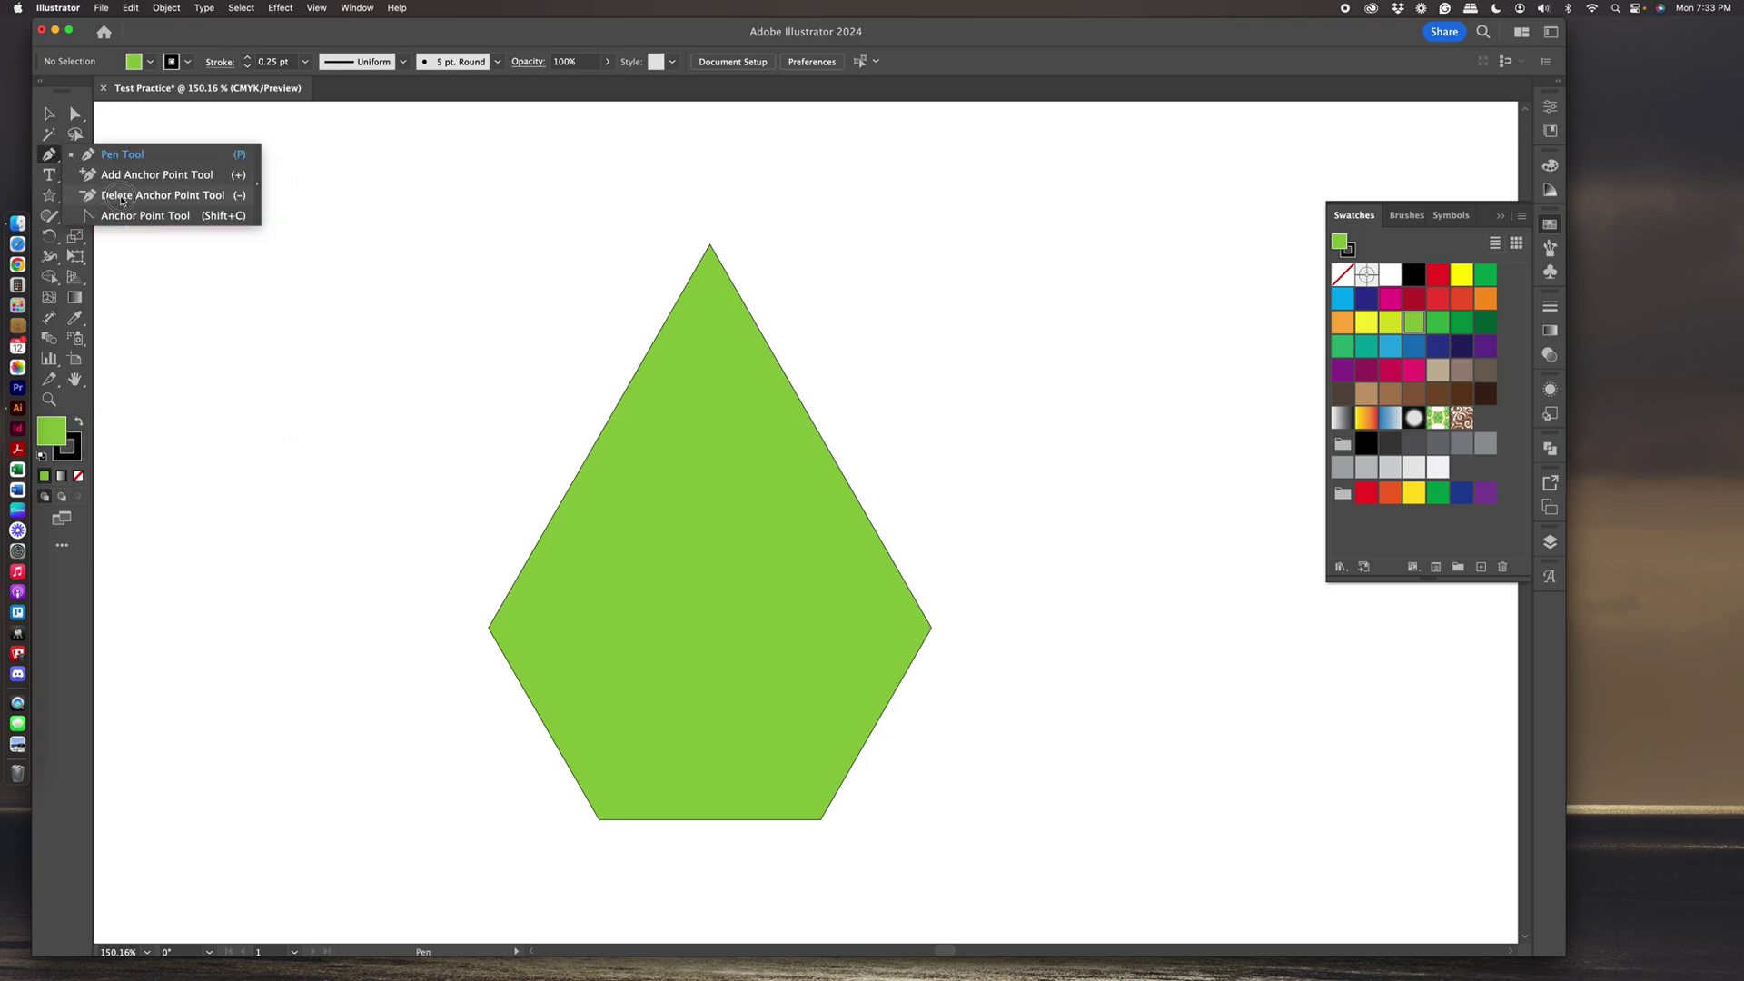
pyautogui.click(123, 196)
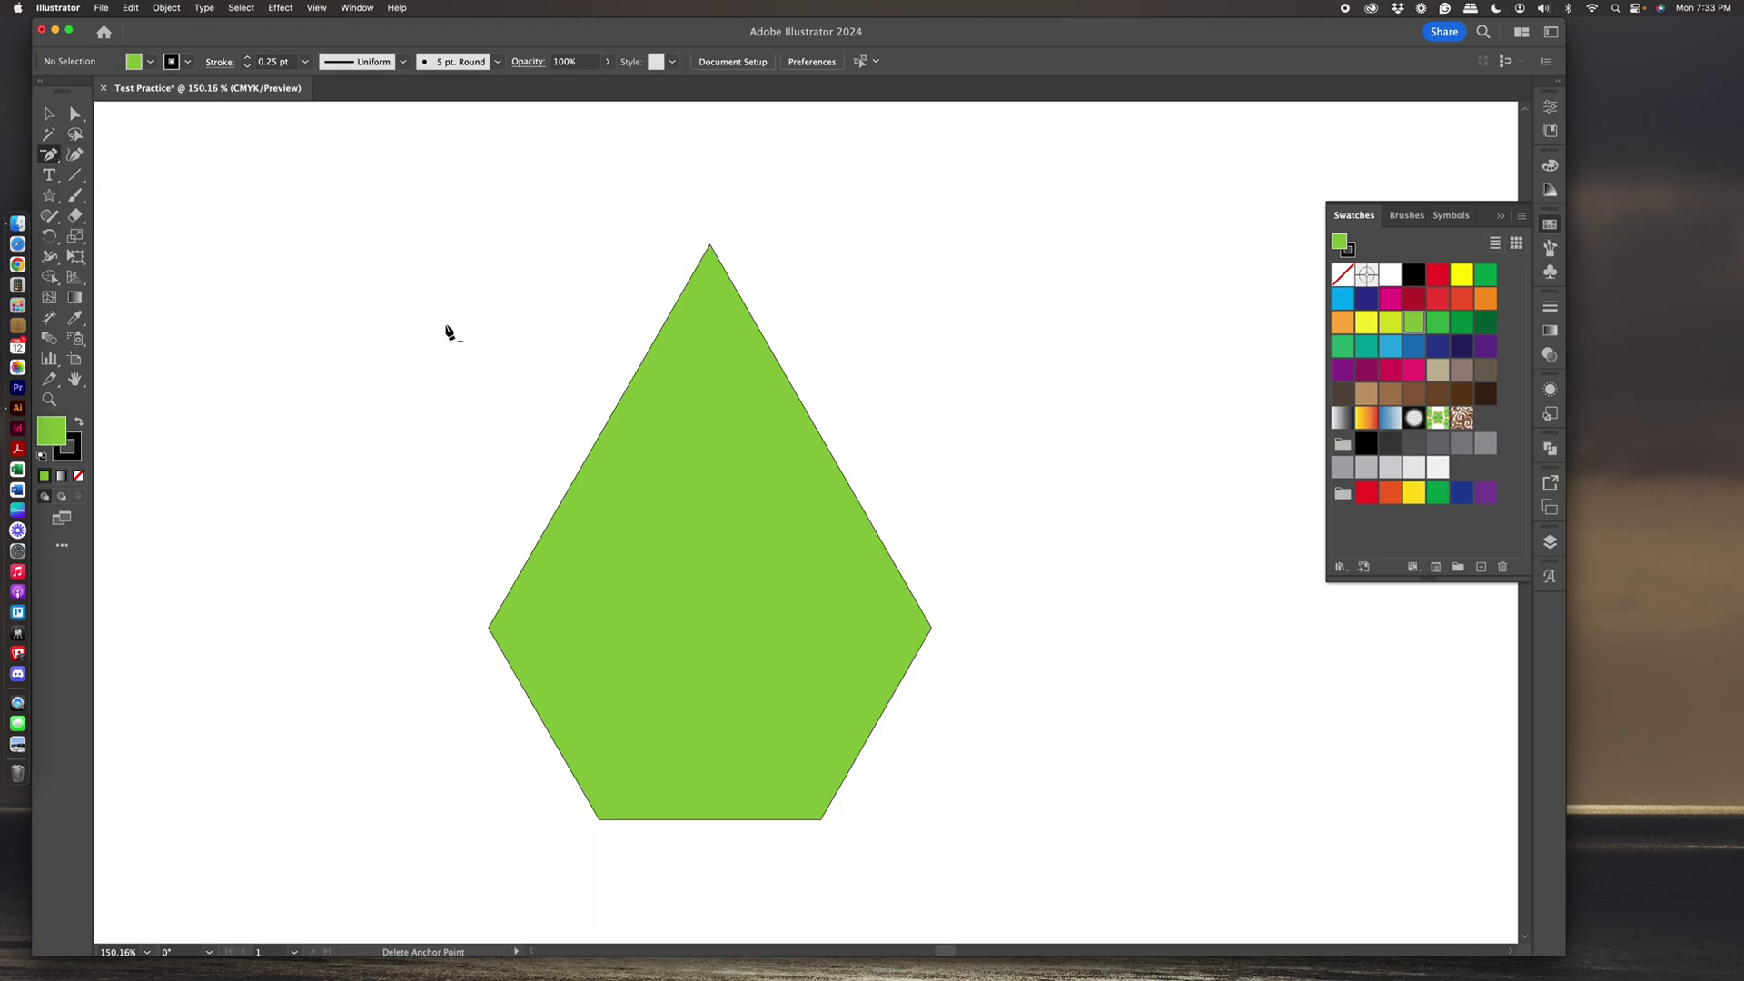
pyautogui.click(599, 434)
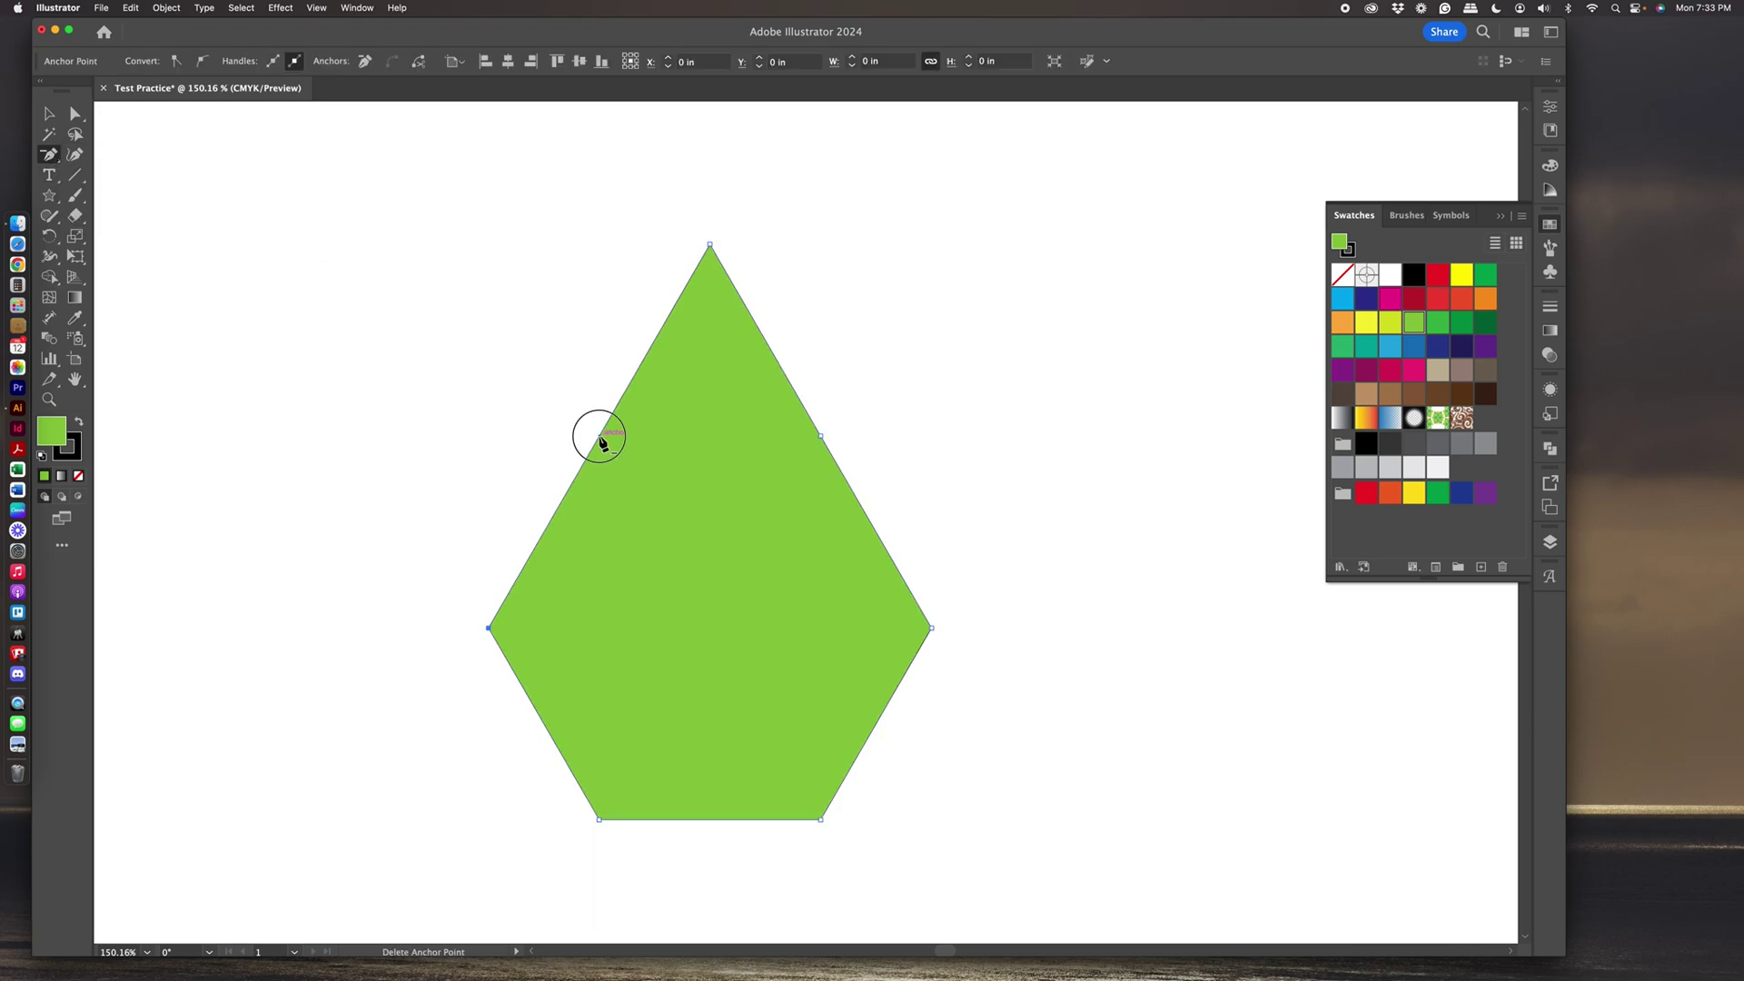
pyautogui.click(821, 435)
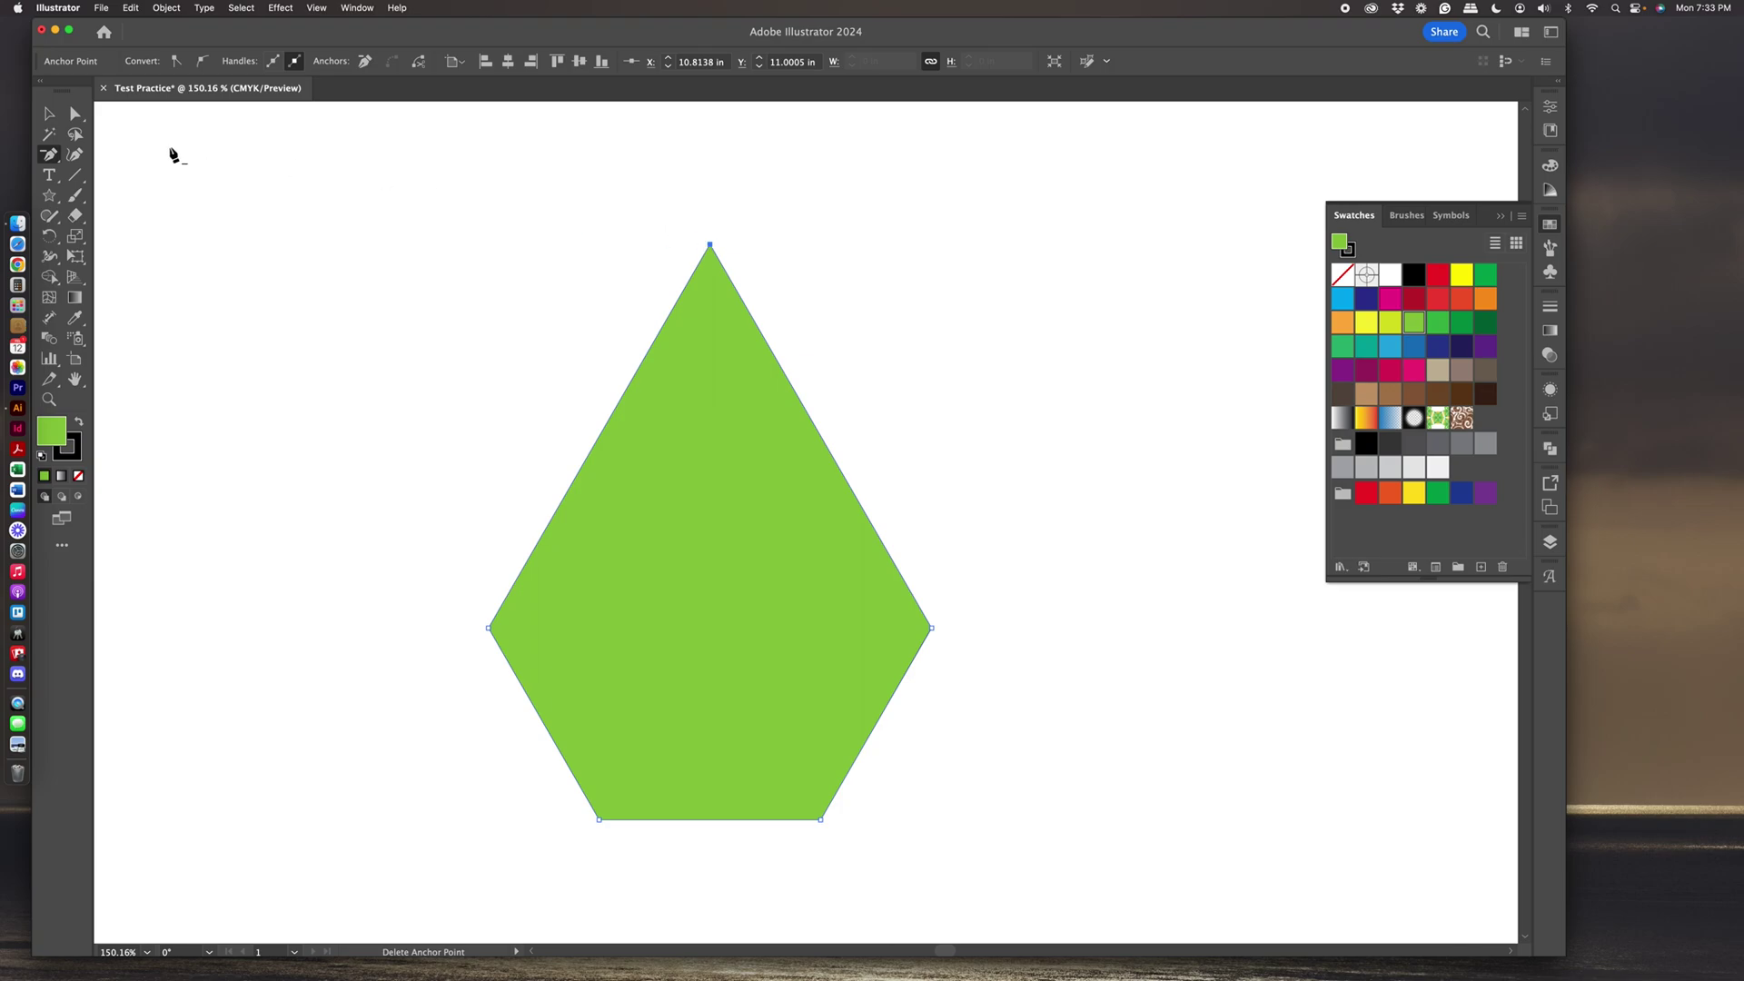
pyautogui.click(50, 114)
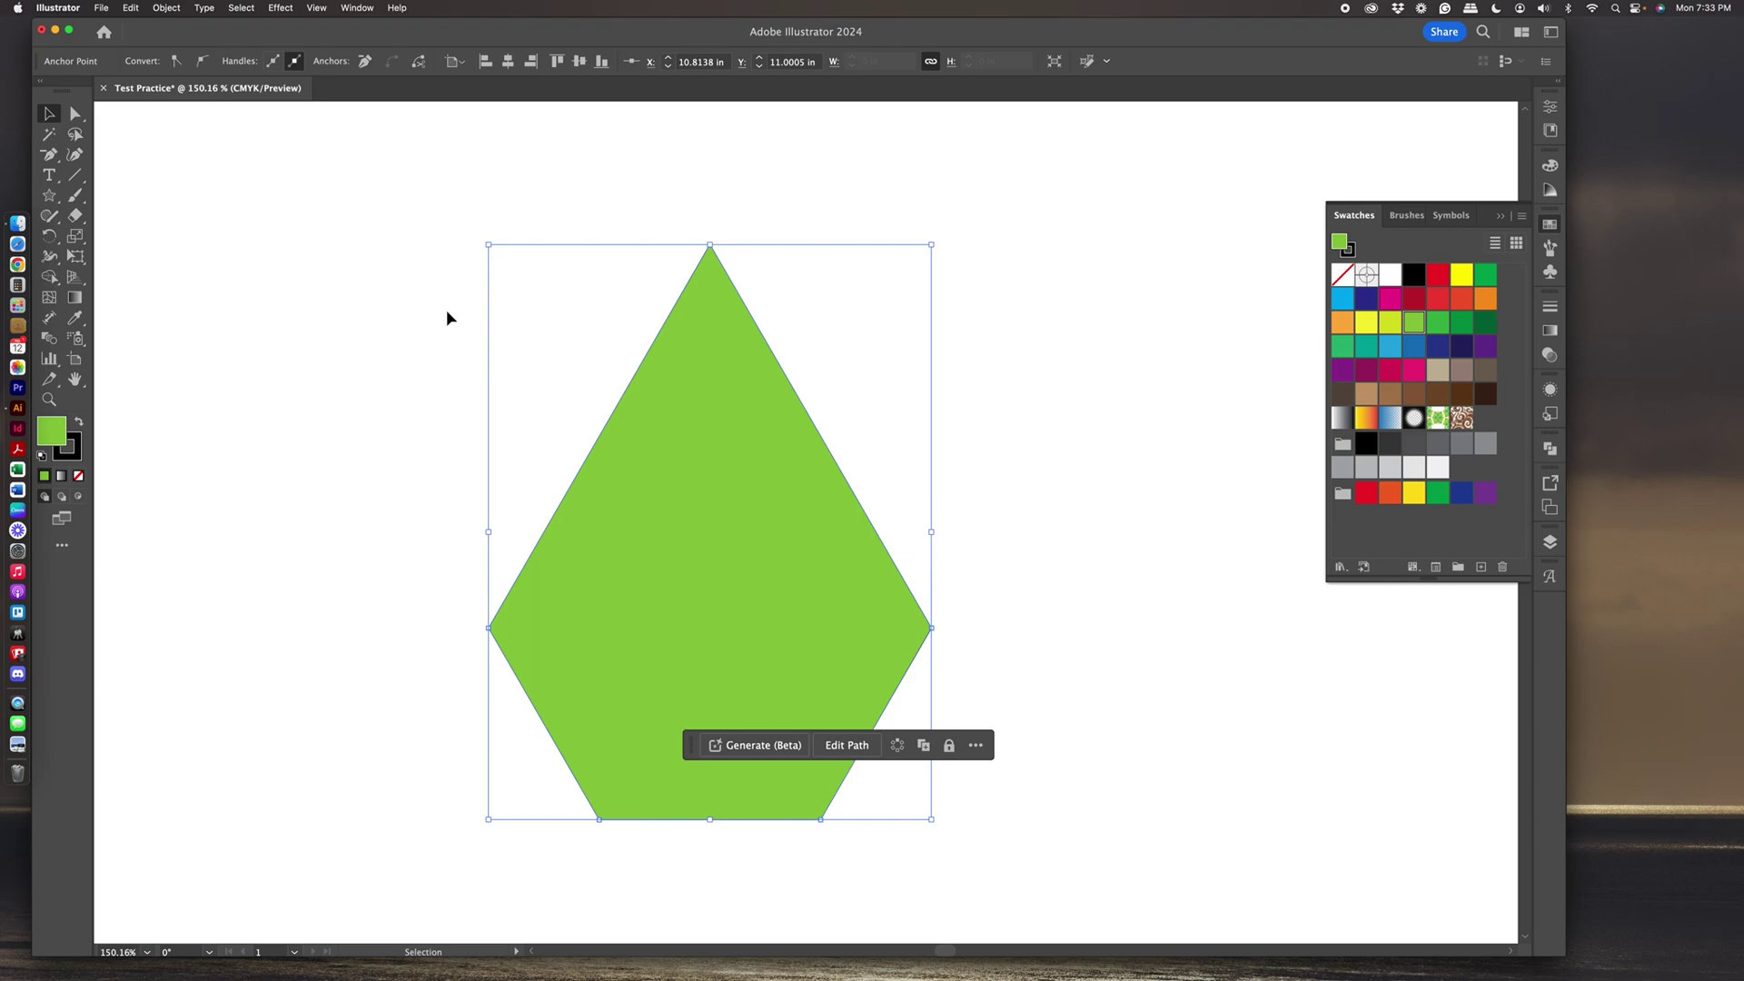
# Undo the anchor point deletions, the recoloring, the moves and the Unite operation to get back to two separate shapes.
pyautogui.press('super+z')
pyautogui.press('super+z')
pyautogui.press('super+z')
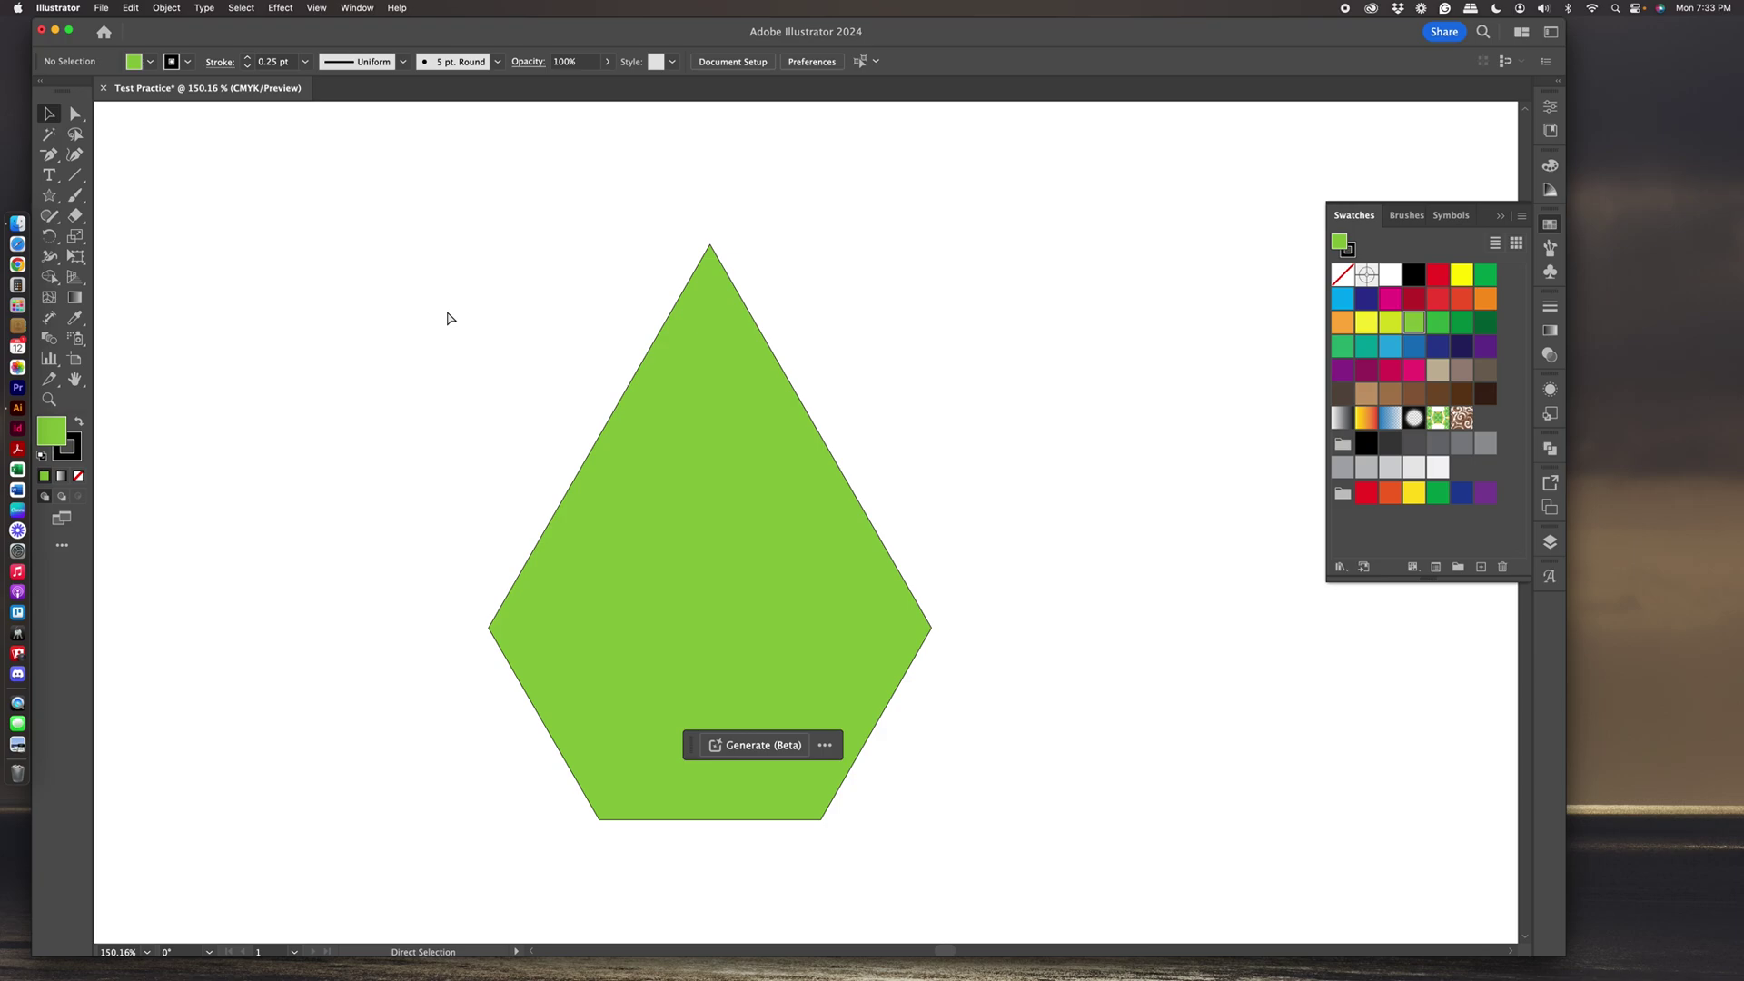
pyautogui.press('super+z')
pyautogui.press('super+z')
pyautogui.press('super+z')
pyautogui.press('super+z')
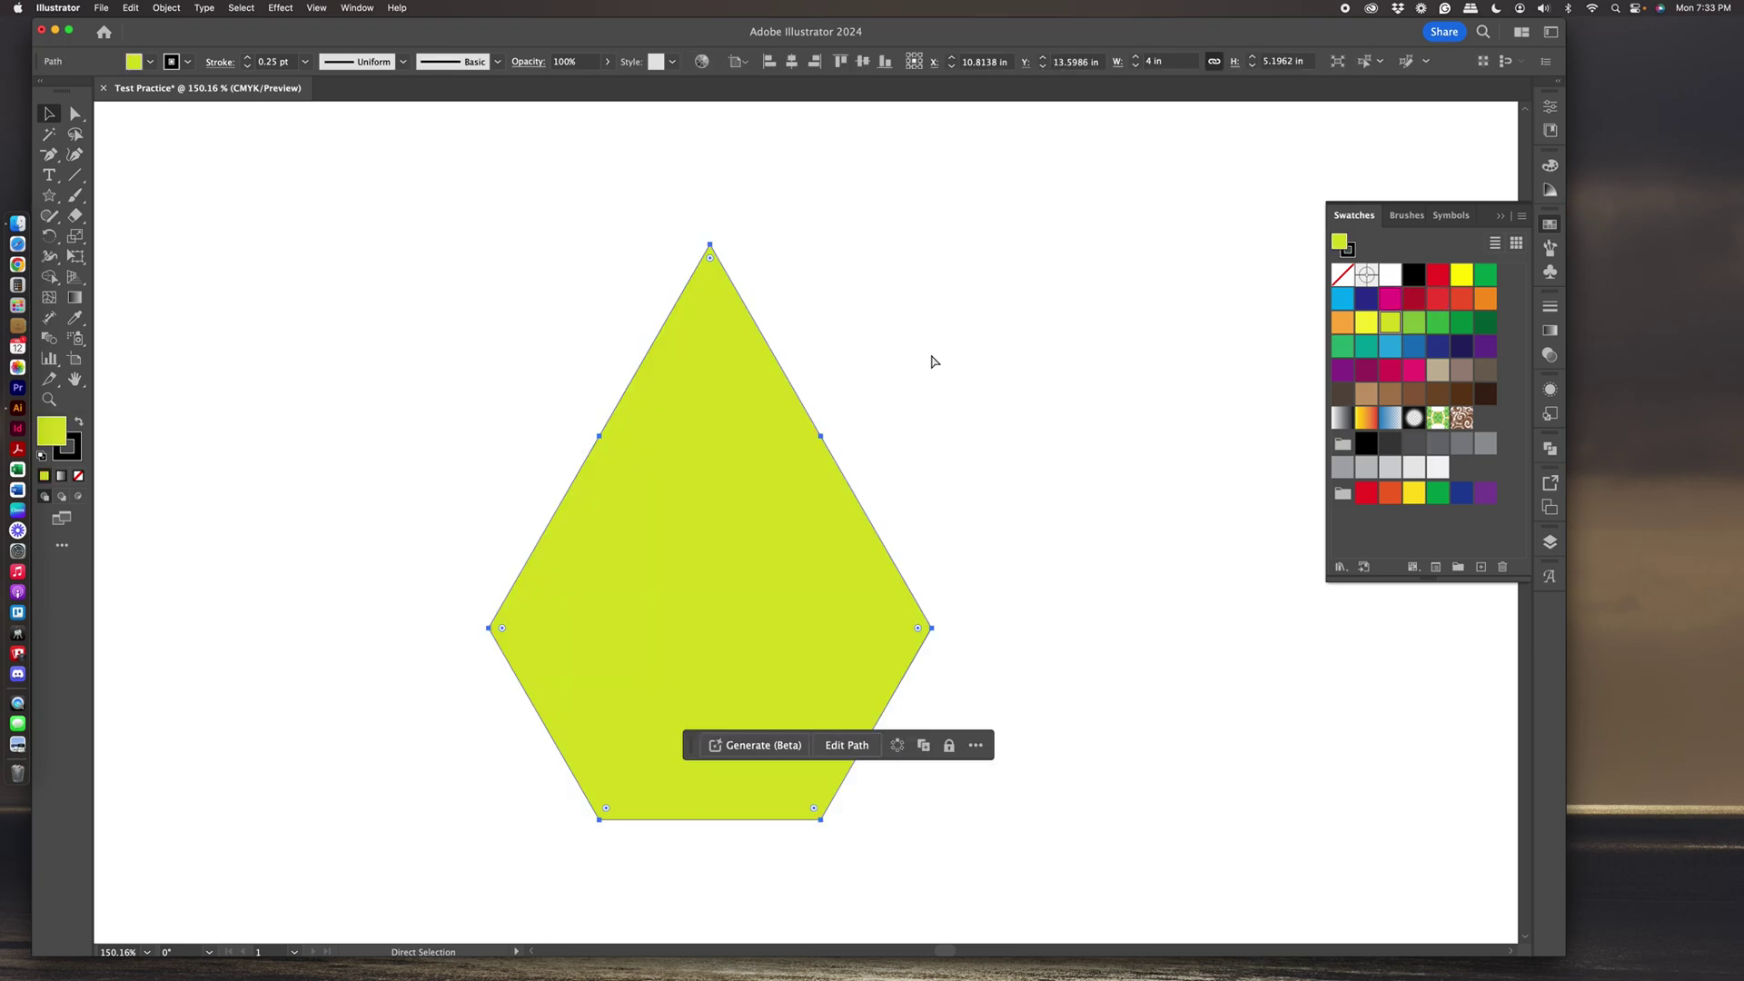
pyautogui.press('super+z')
pyautogui.press('super+z')
pyautogui.press('super+z')
pyautogui.press('super+z')
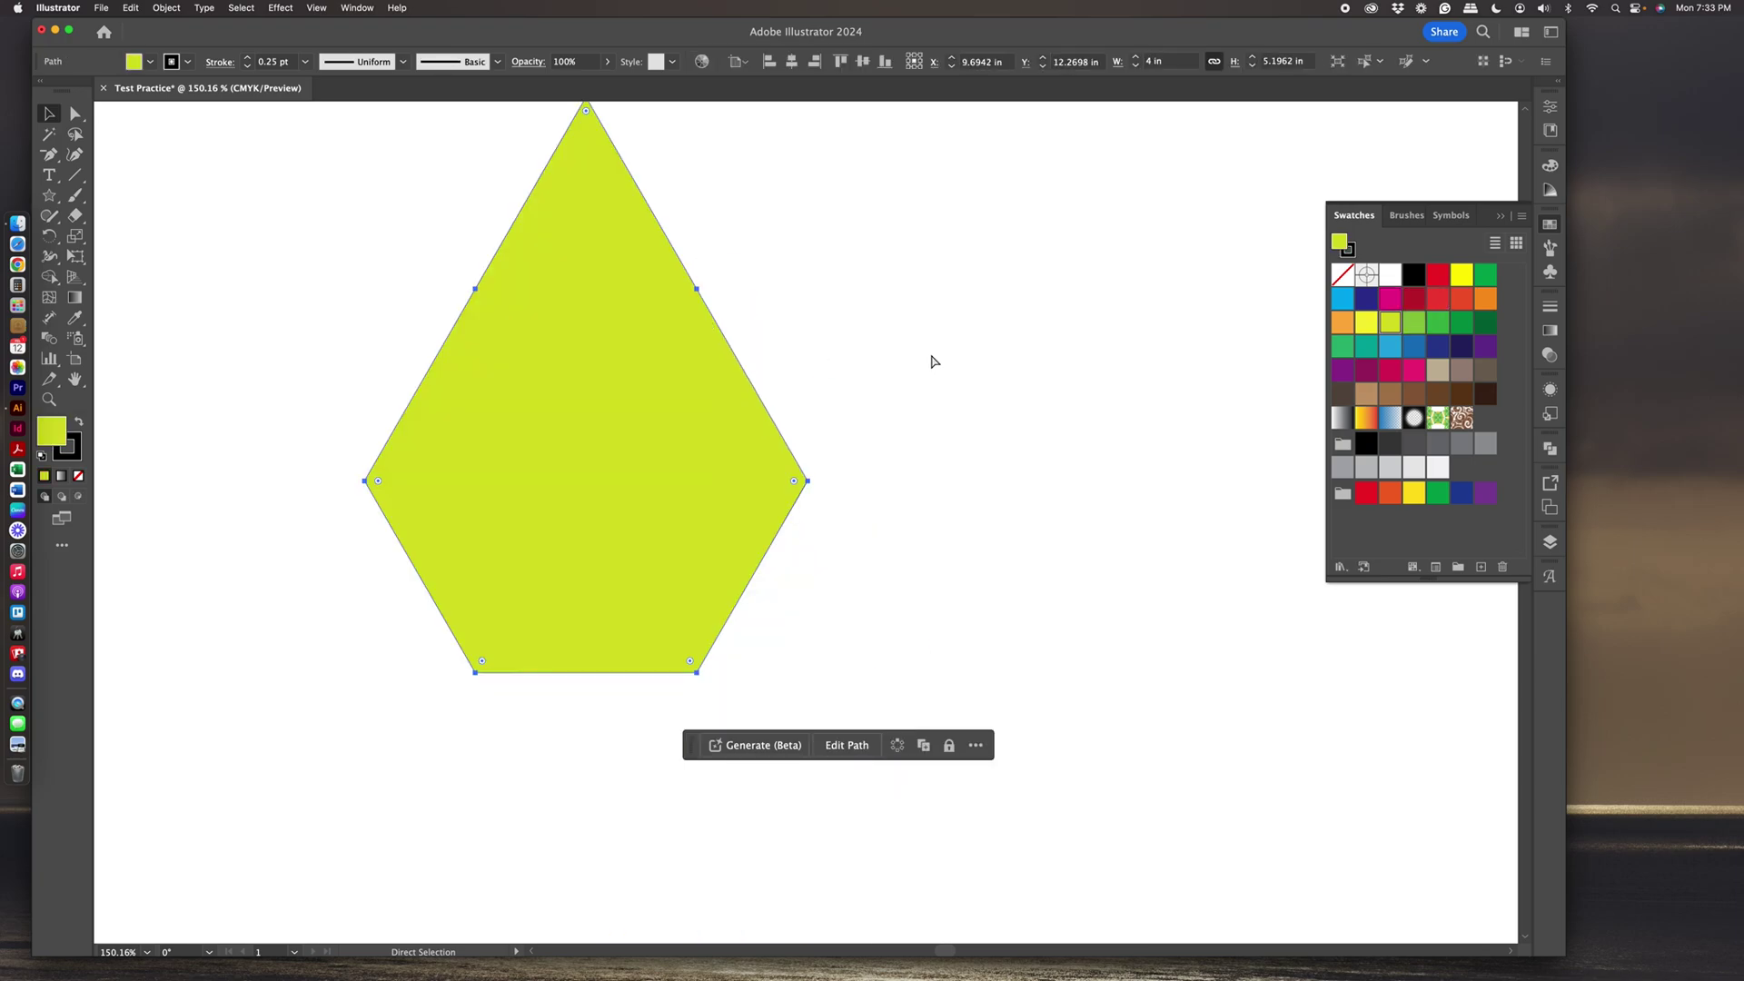
# Move the triangle up off the hexagon to check that the shapes are separate, and undo the move.
pyautogui.press('v')
pyautogui.click(601, 307)
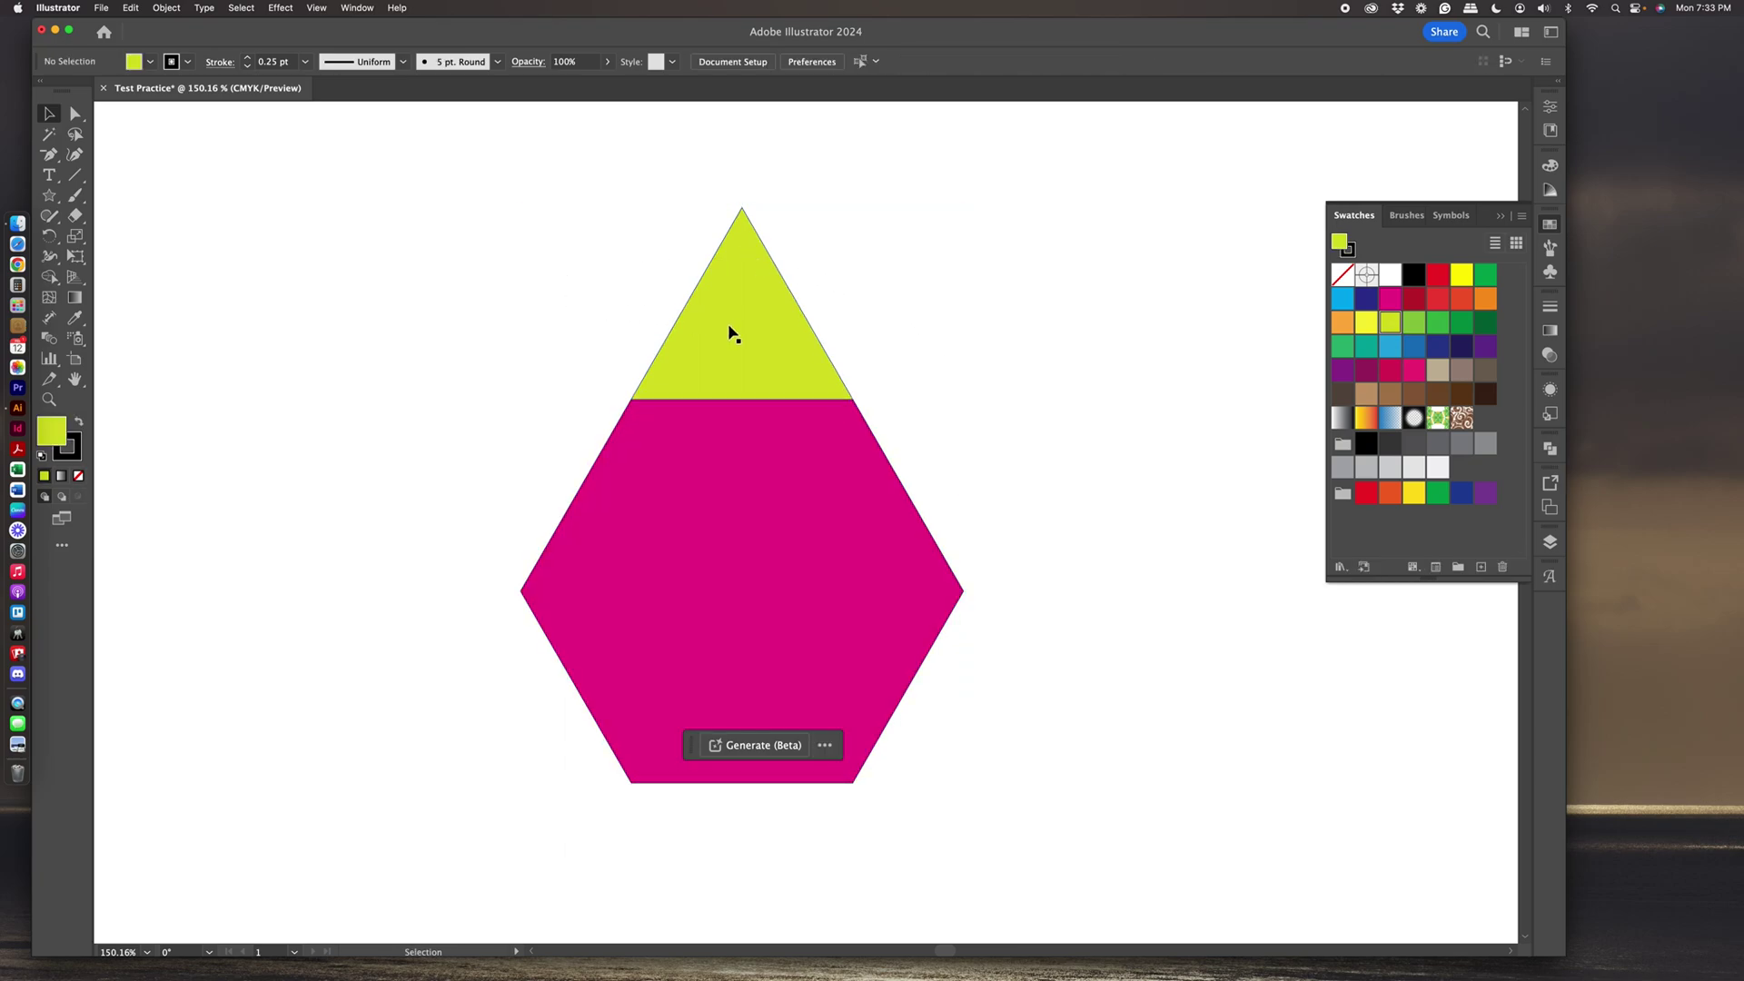
pyautogui.moveTo(732, 335); pyautogui.dragTo(724, 278)
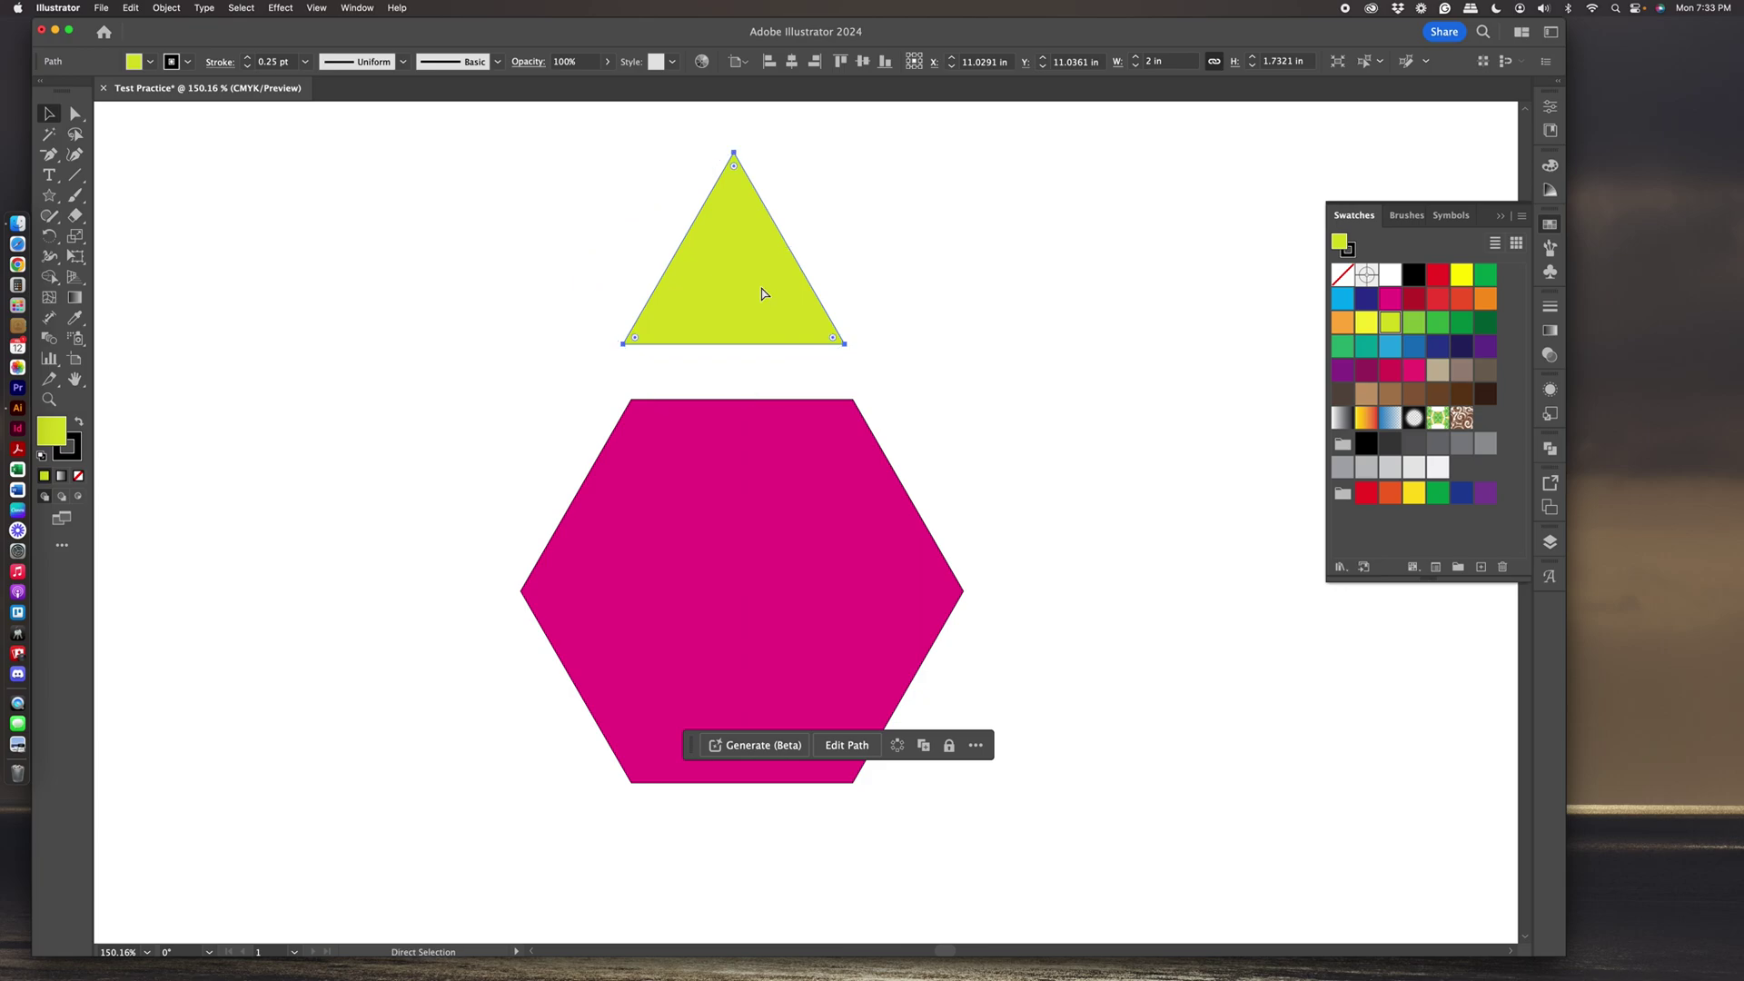
pyautogui.press('super+z')
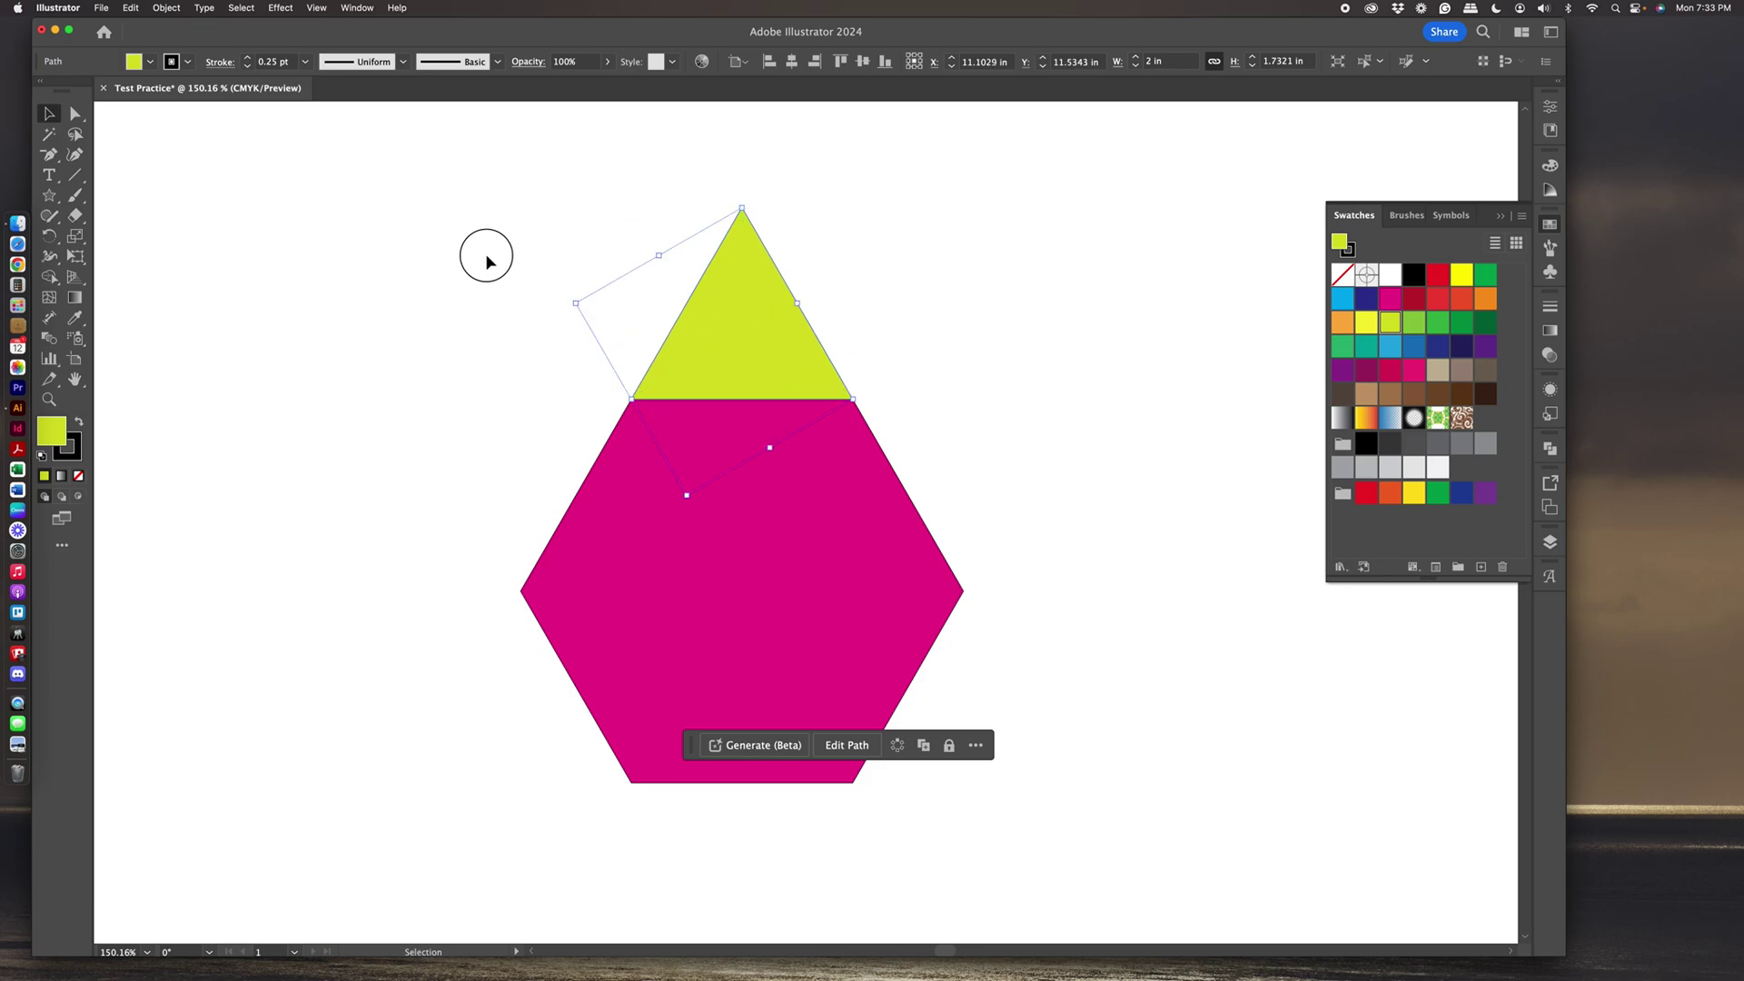
# Select both shapes, merge the triangle into the hexagon with the Shape Builder tool, and undo the merge.
pyautogui.moveTo(486, 256); pyautogui.dragTo(972, 547)
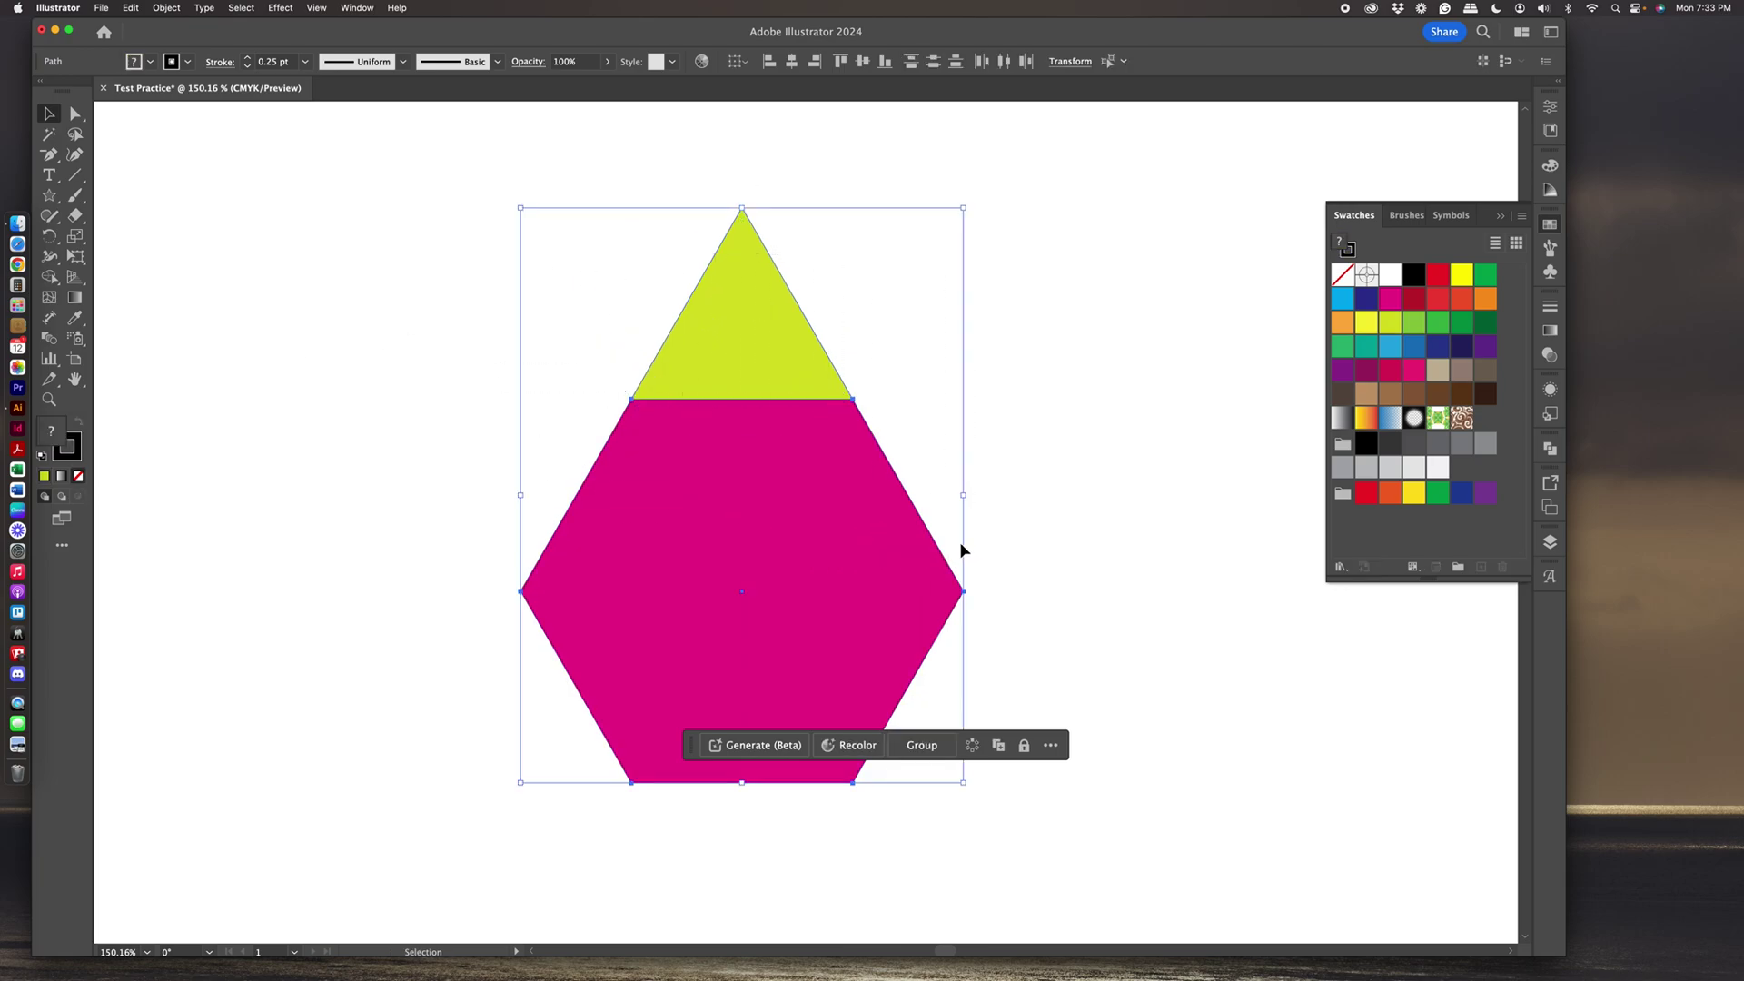
pyautogui.click(47, 278)
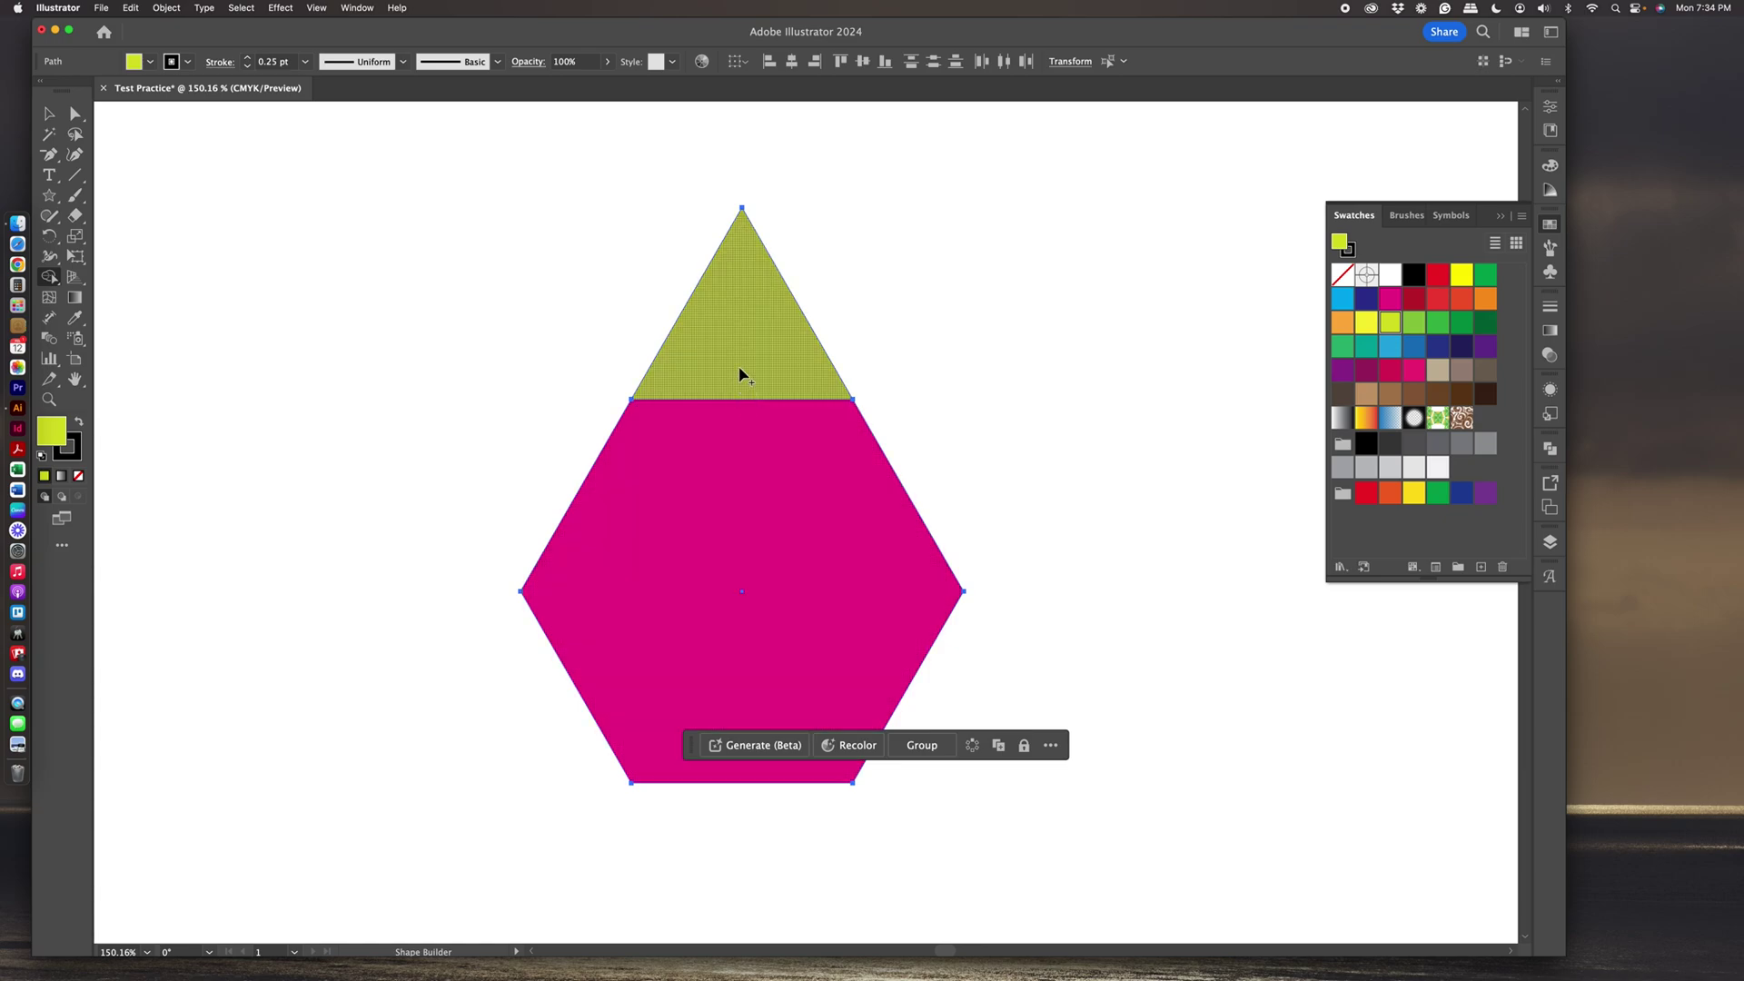
pyautogui.moveTo(738, 363); pyautogui.dragTo(738, 487)
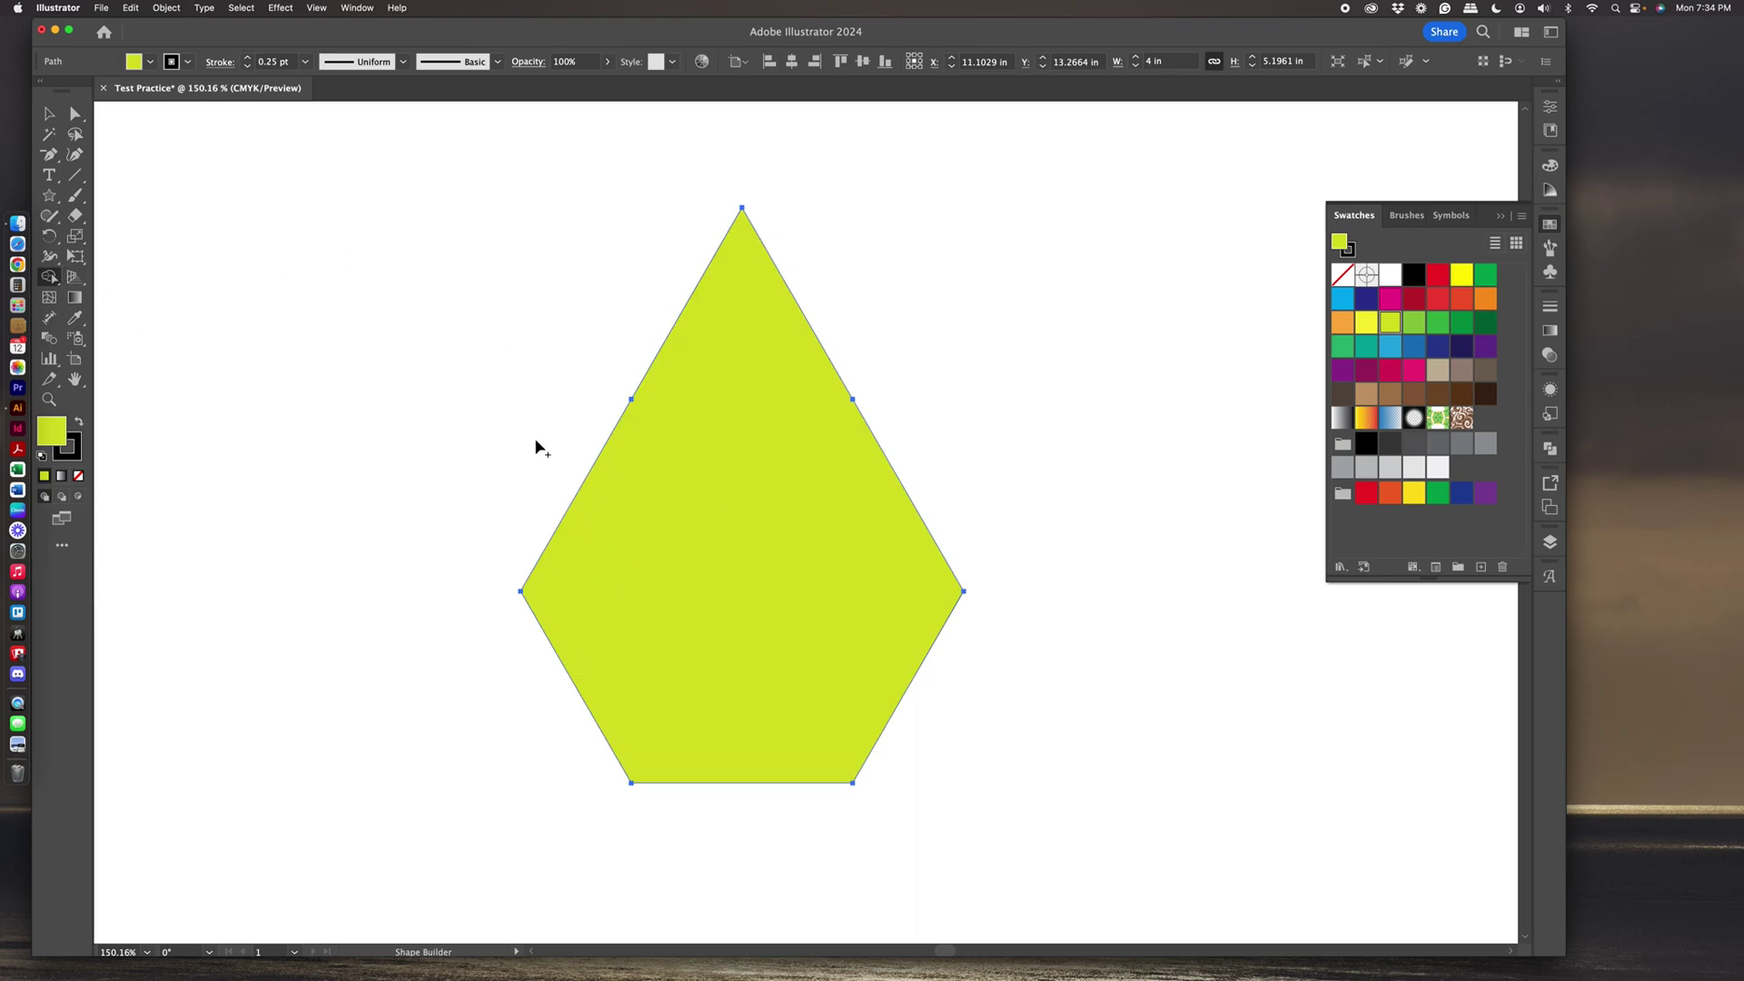
pyautogui.press('super+z')
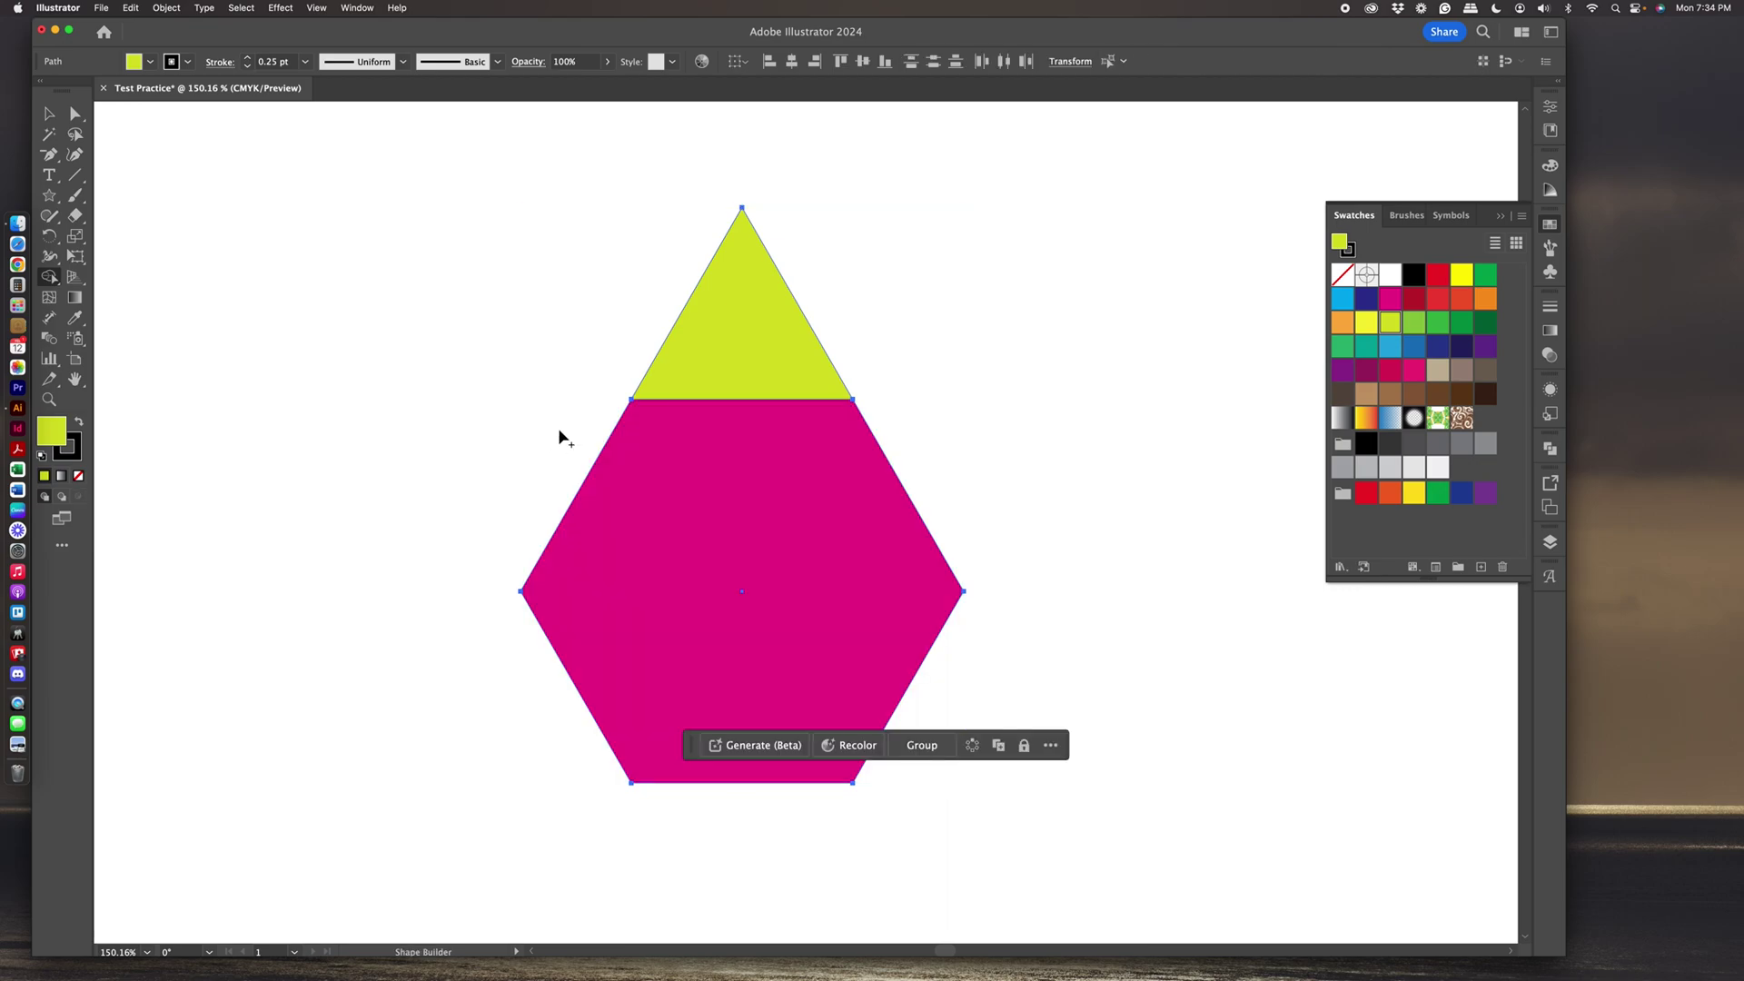
# Duplicate the yellow-green triangle and snap the copy against the hexagon's lower-left side.
pyautogui.click(49, 114)
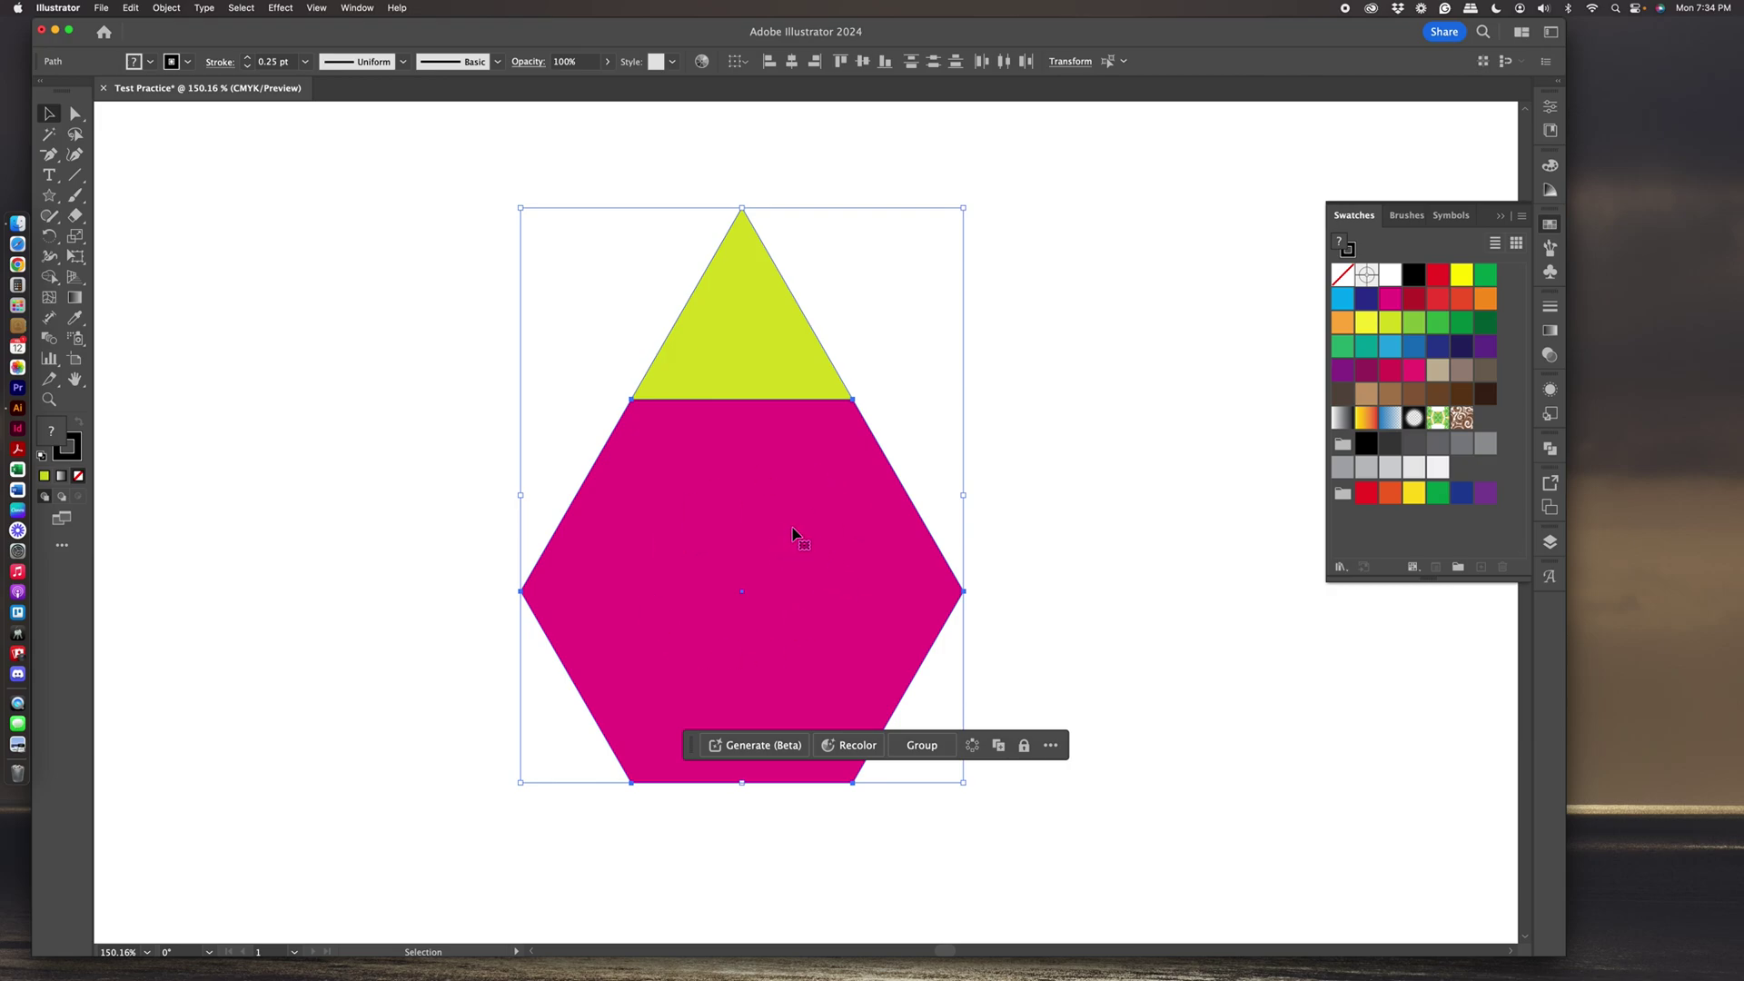
pyautogui.click(866, 308)
pyautogui.click(752, 336)
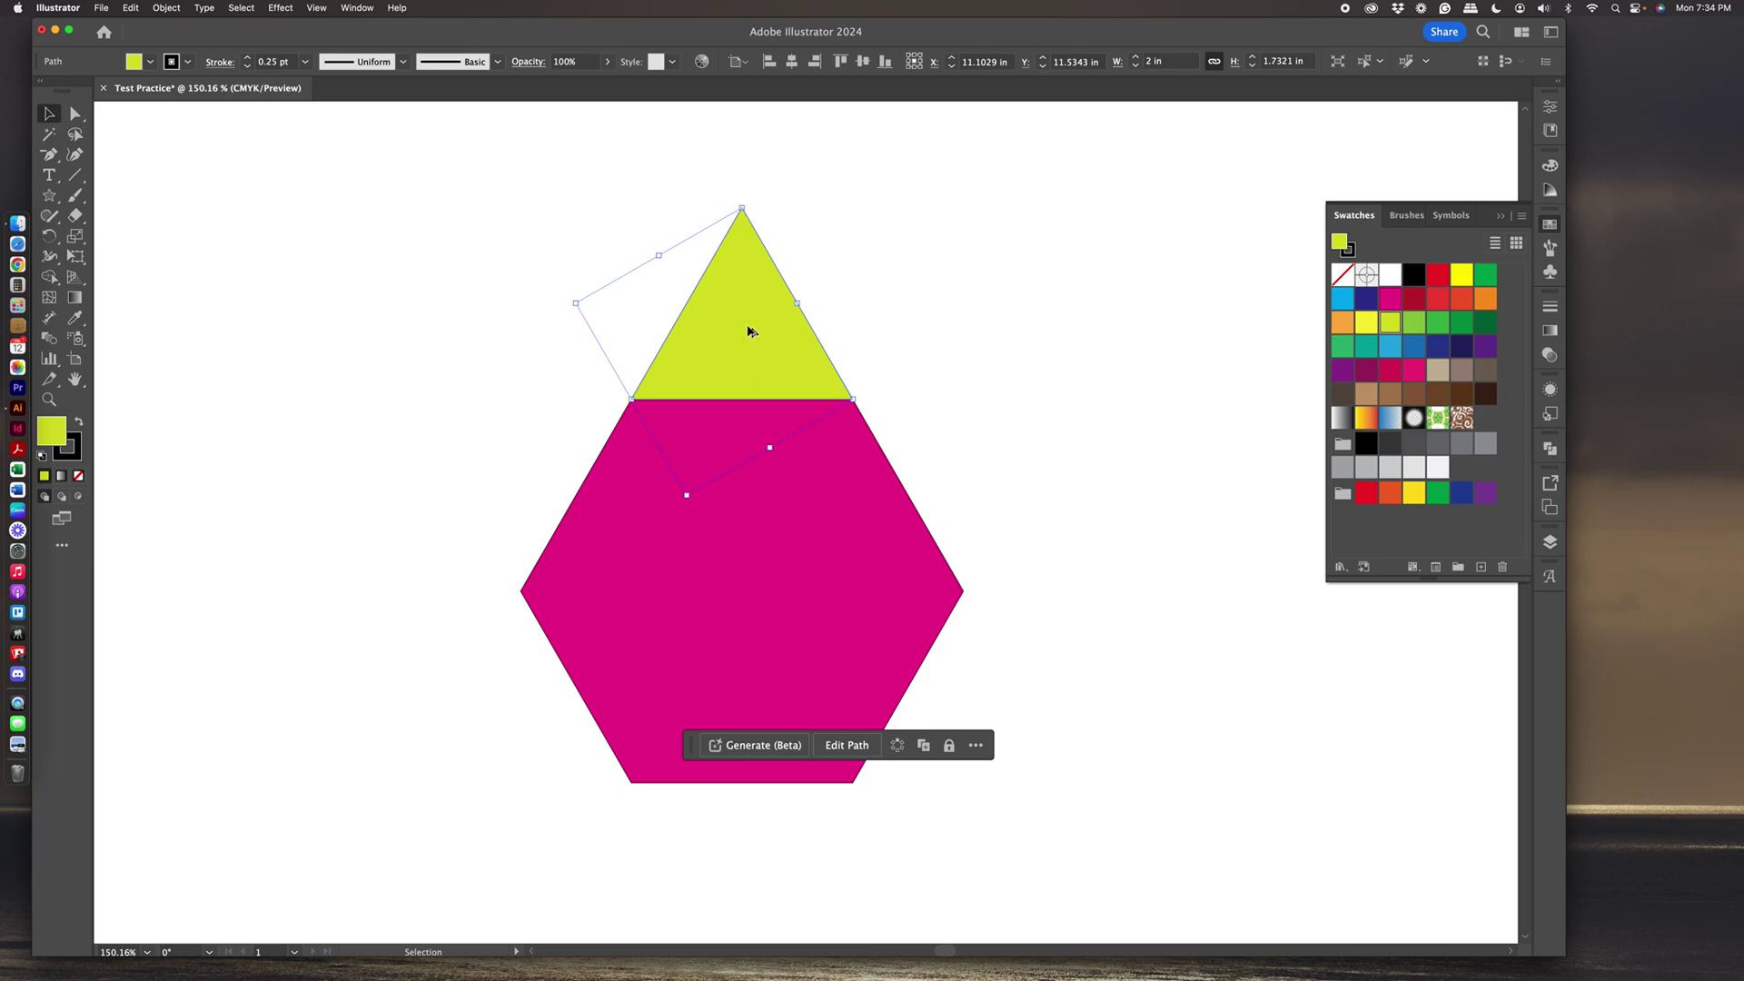
pyautogui.moveTo(750, 331); pyautogui.dragTo(525, 717)
pyautogui.moveTo(527, 717); pyautogui.dragTo(528, 714)
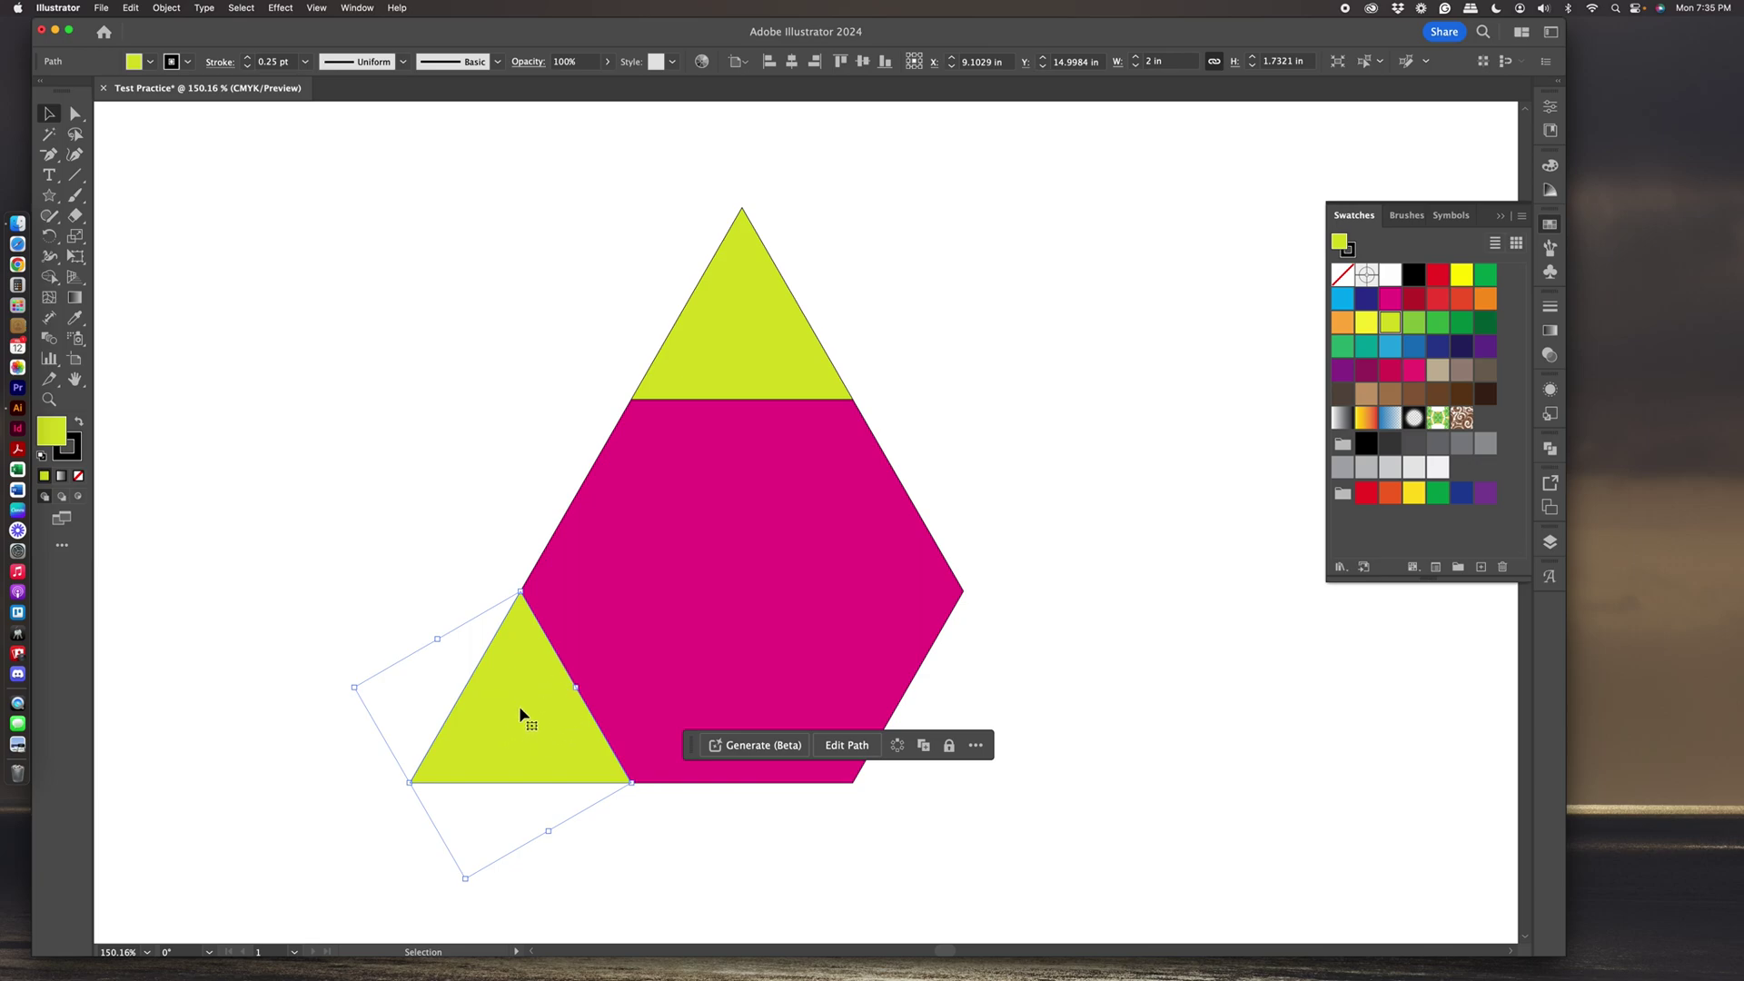
# Duplicate the triangle onto the hexagon's lower-right side and beside its upper-right side, and rotate the upper-right copy 60°.
pyautogui.moveTo(519, 713); pyautogui.dragTo(1011, 432)
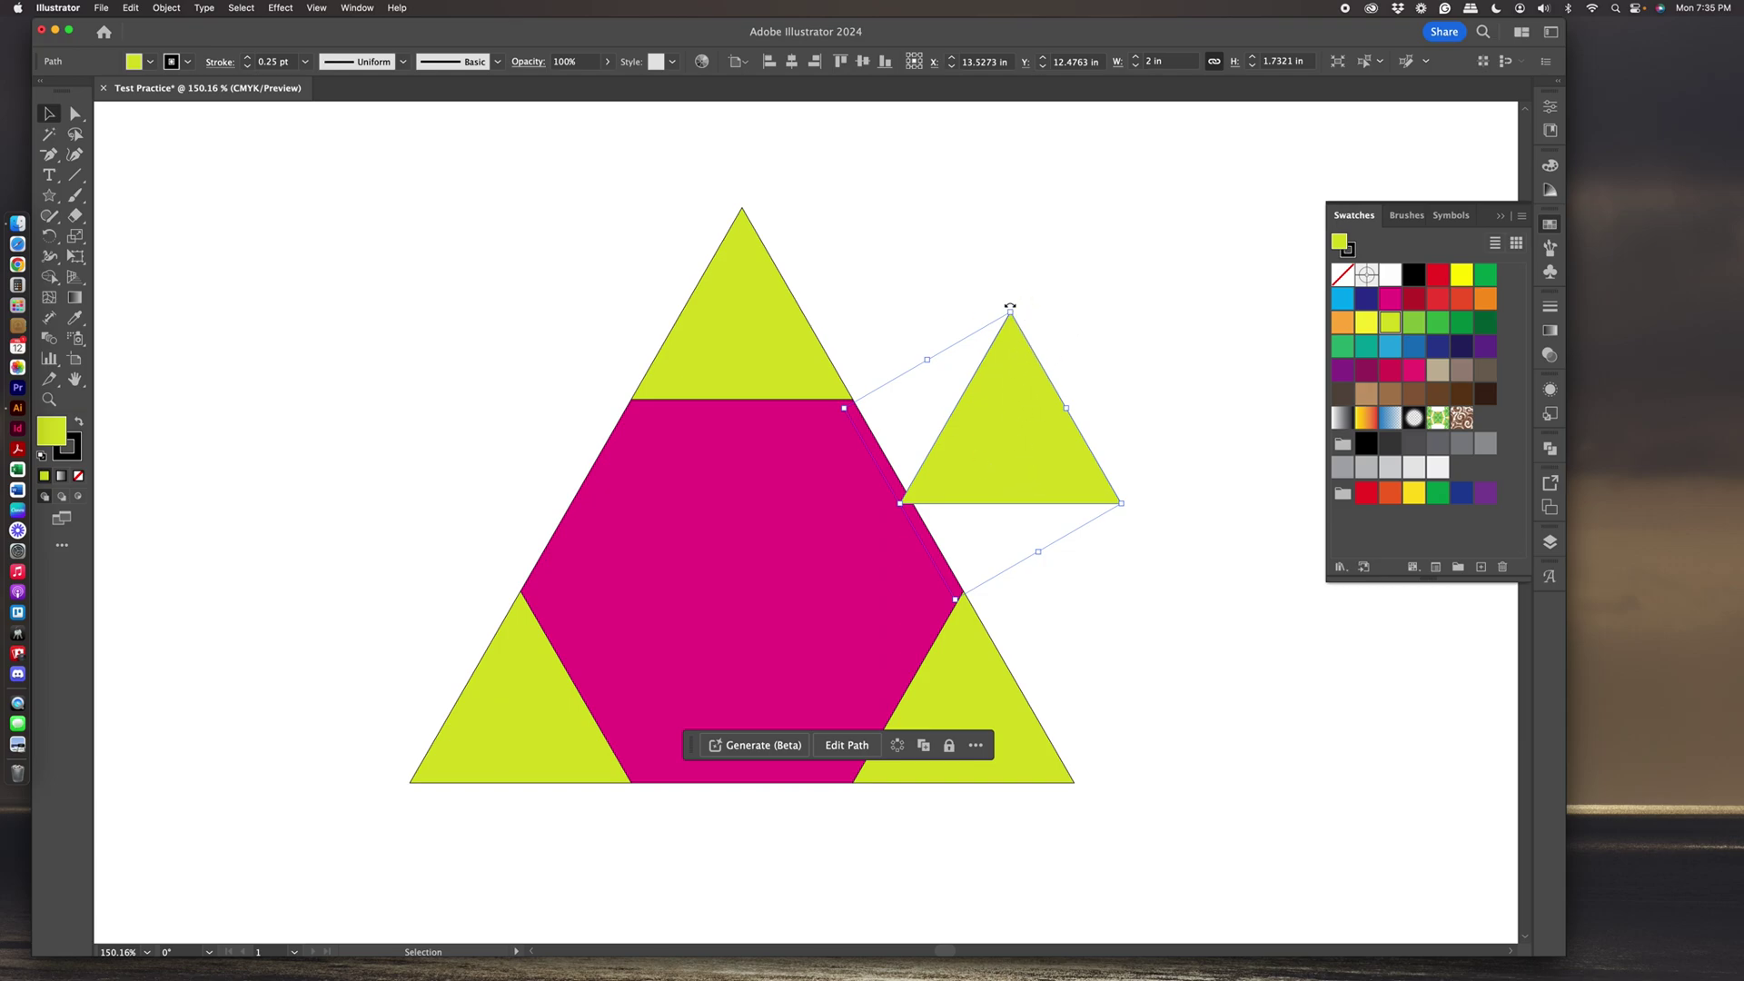
pyautogui.moveTo(1014, 307)
pyautogui.mouseDown()
pyautogui.moveTo(1035, 299)
pyautogui.moveTo(1040, 334)
pyautogui.moveTo(1045, 320)
pyautogui.mouseUp()
pyautogui.moveTo(1008, 307); pyautogui.dragTo(1093, 414)
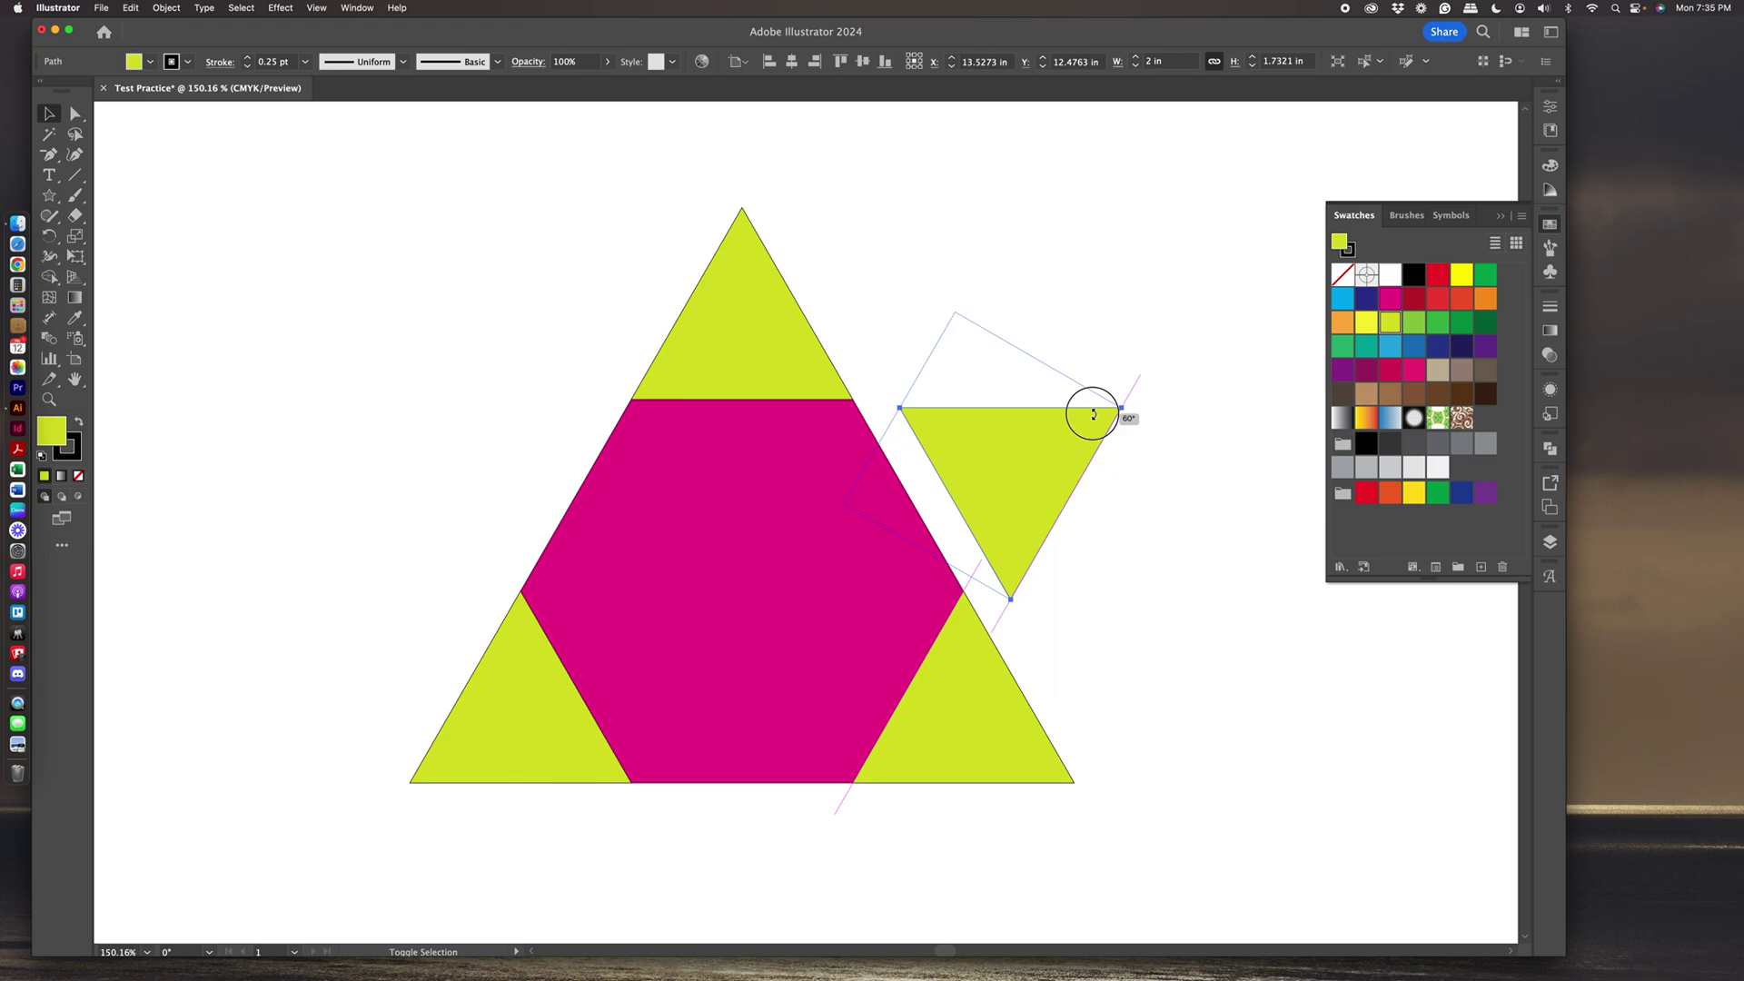
pyautogui.moveTo(1093, 414); pyautogui.dragTo(1093, 414)
pyautogui.moveTo(1094, 415); pyautogui.dragTo(1095, 415)
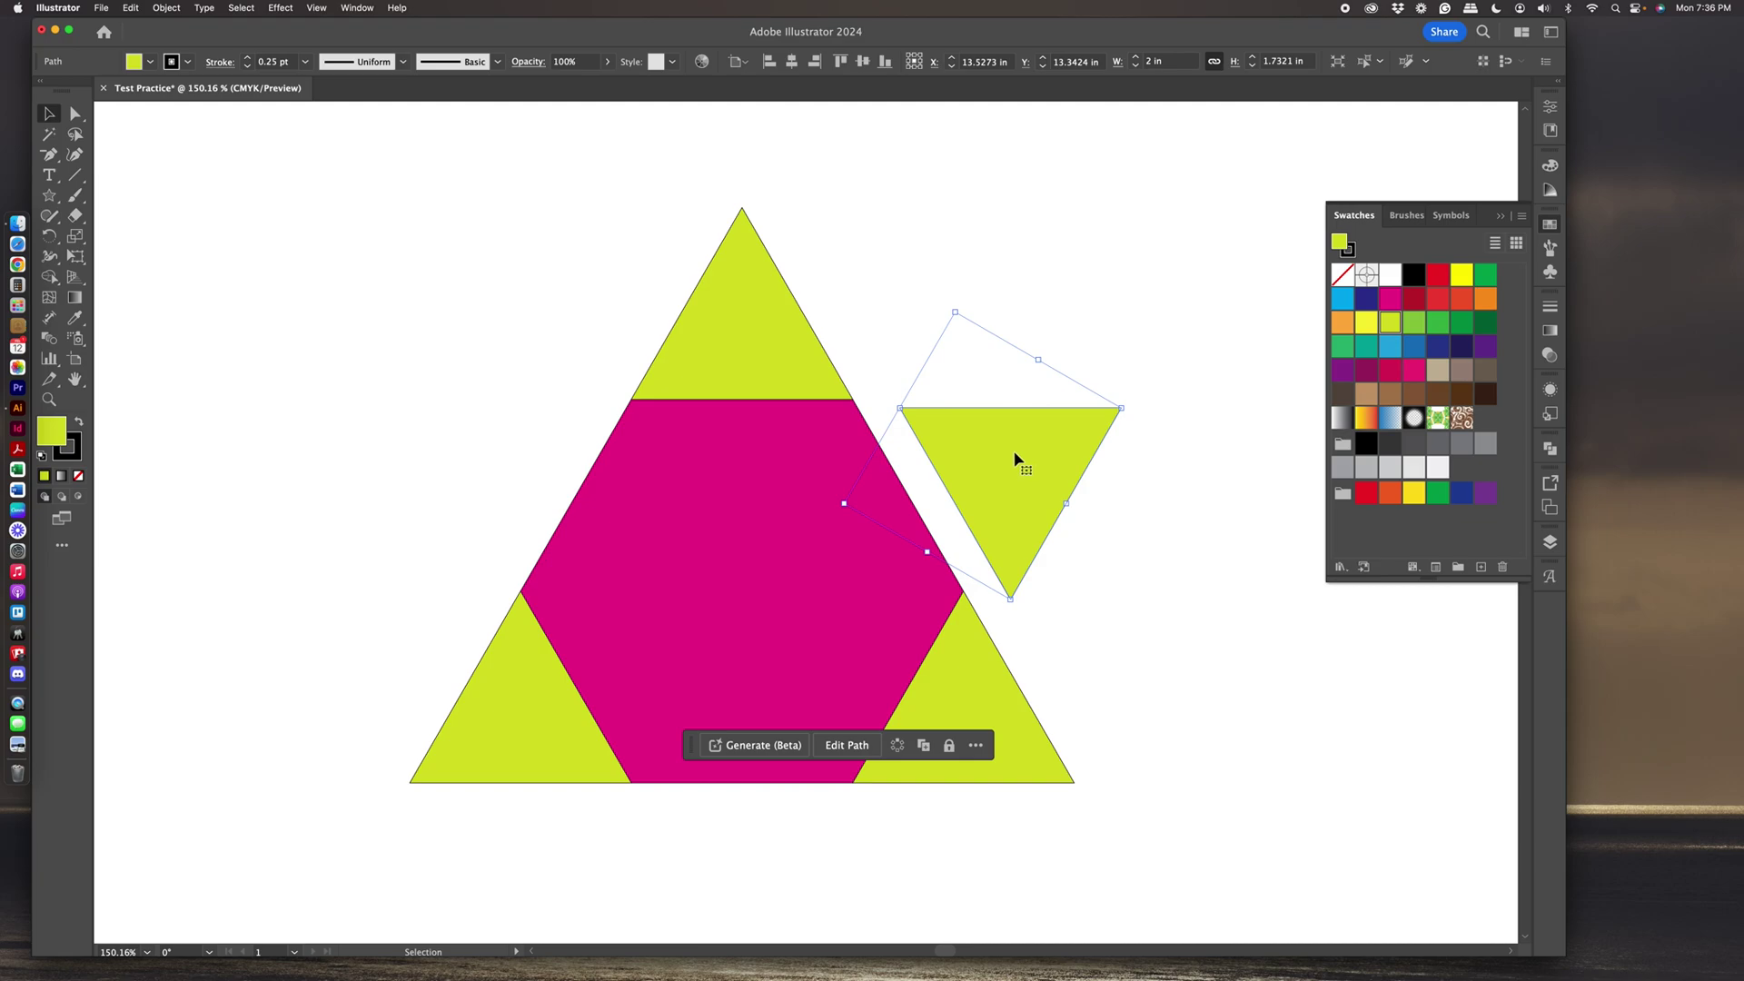
# Snap the rotated triangle against the hexagon's upper-right side and duplicate it onto the upper-left and bottom sides.
pyautogui.moveTo(997, 467); pyautogui.dragTo(953, 459)
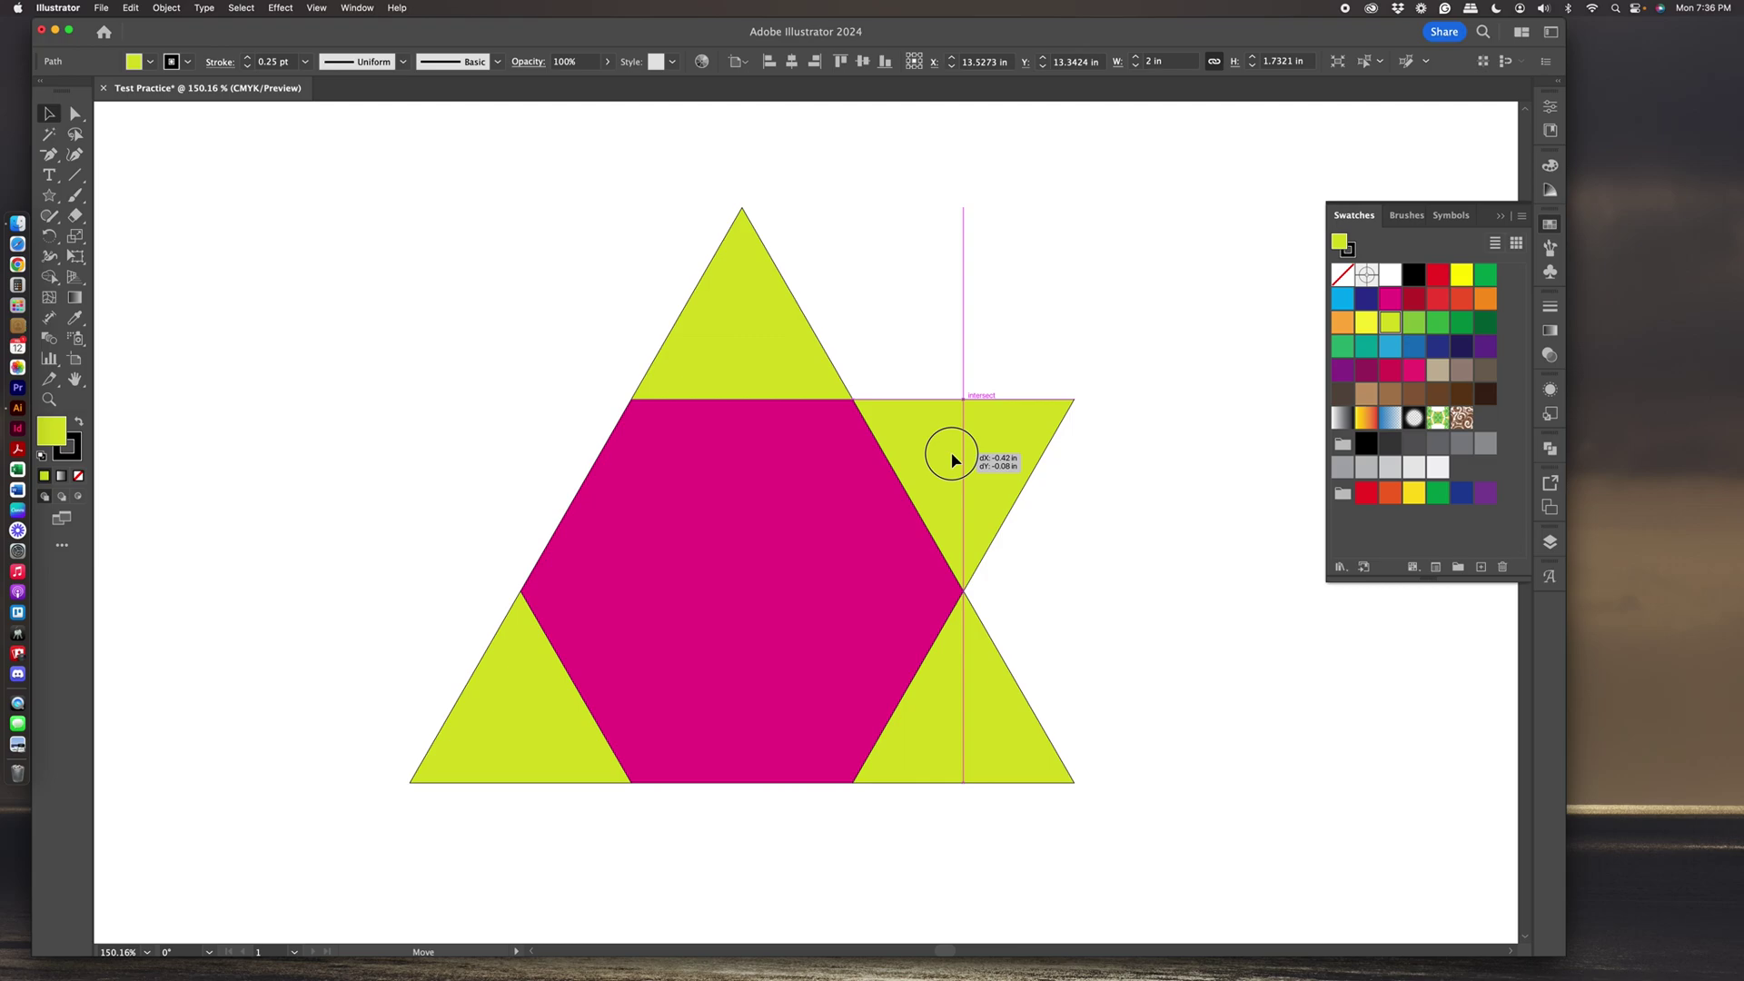
pyautogui.moveTo(952, 461); pyautogui.dragTo(952, 460)
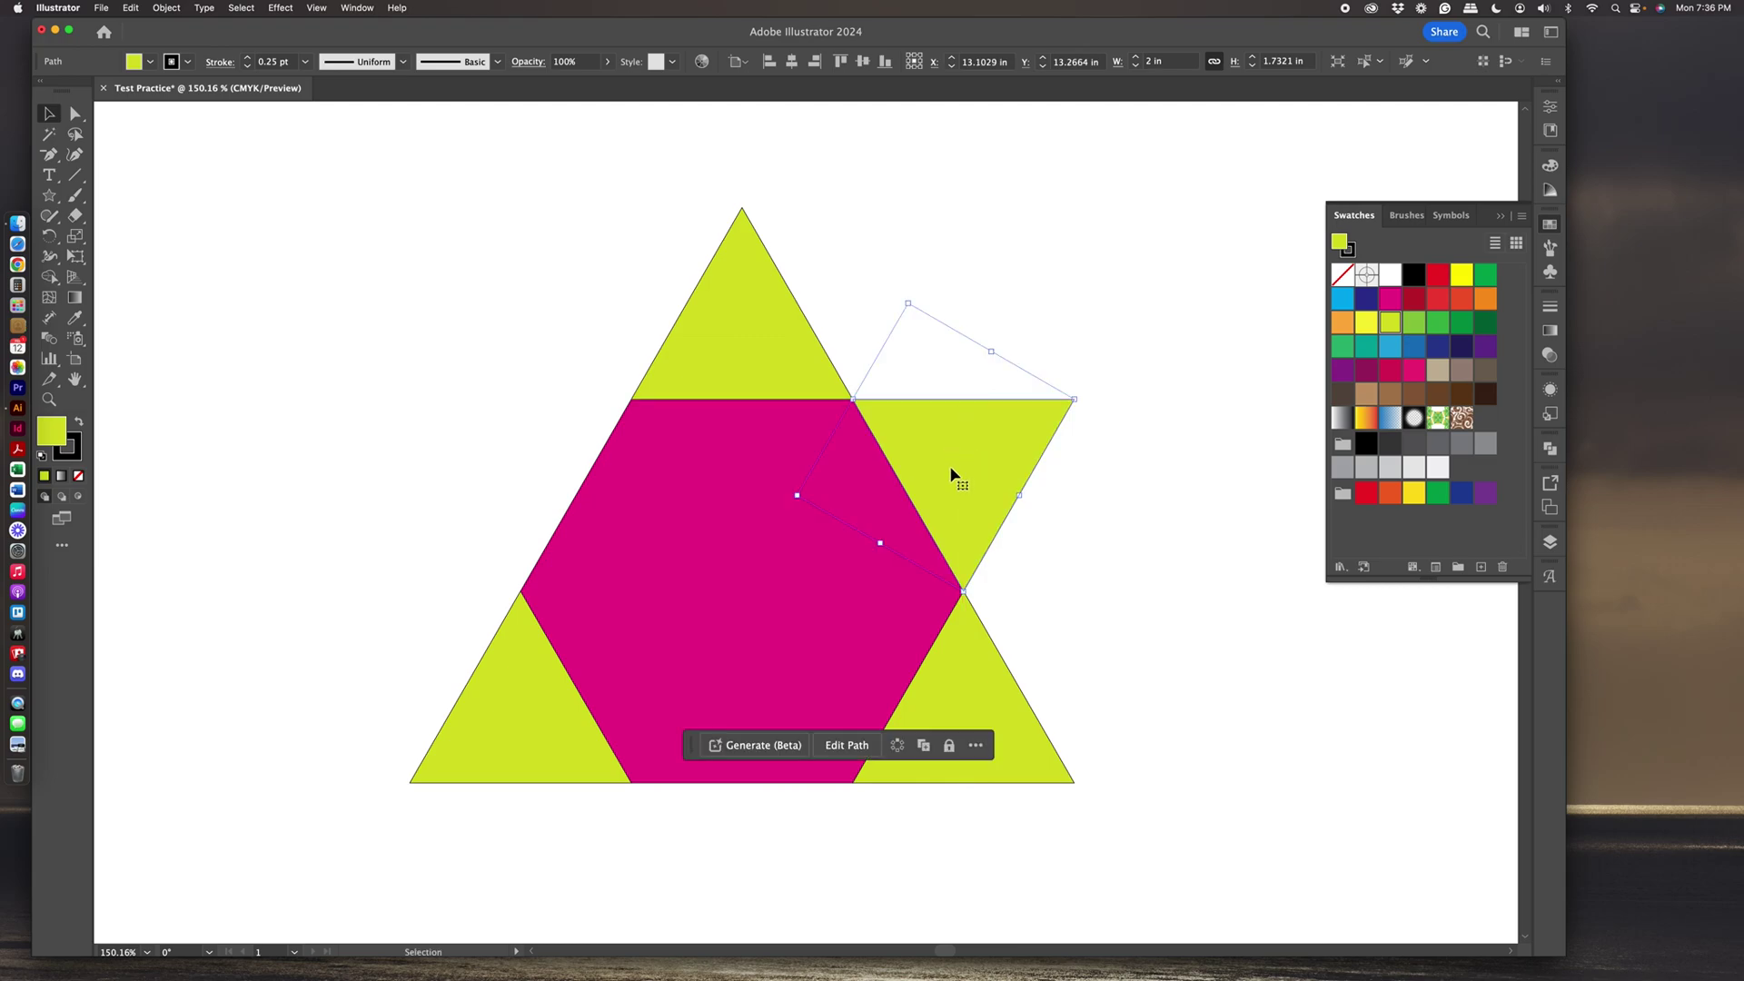
pyautogui.click(968, 471)
pyautogui.moveTo(968, 470); pyautogui.dragTo(742, 852)
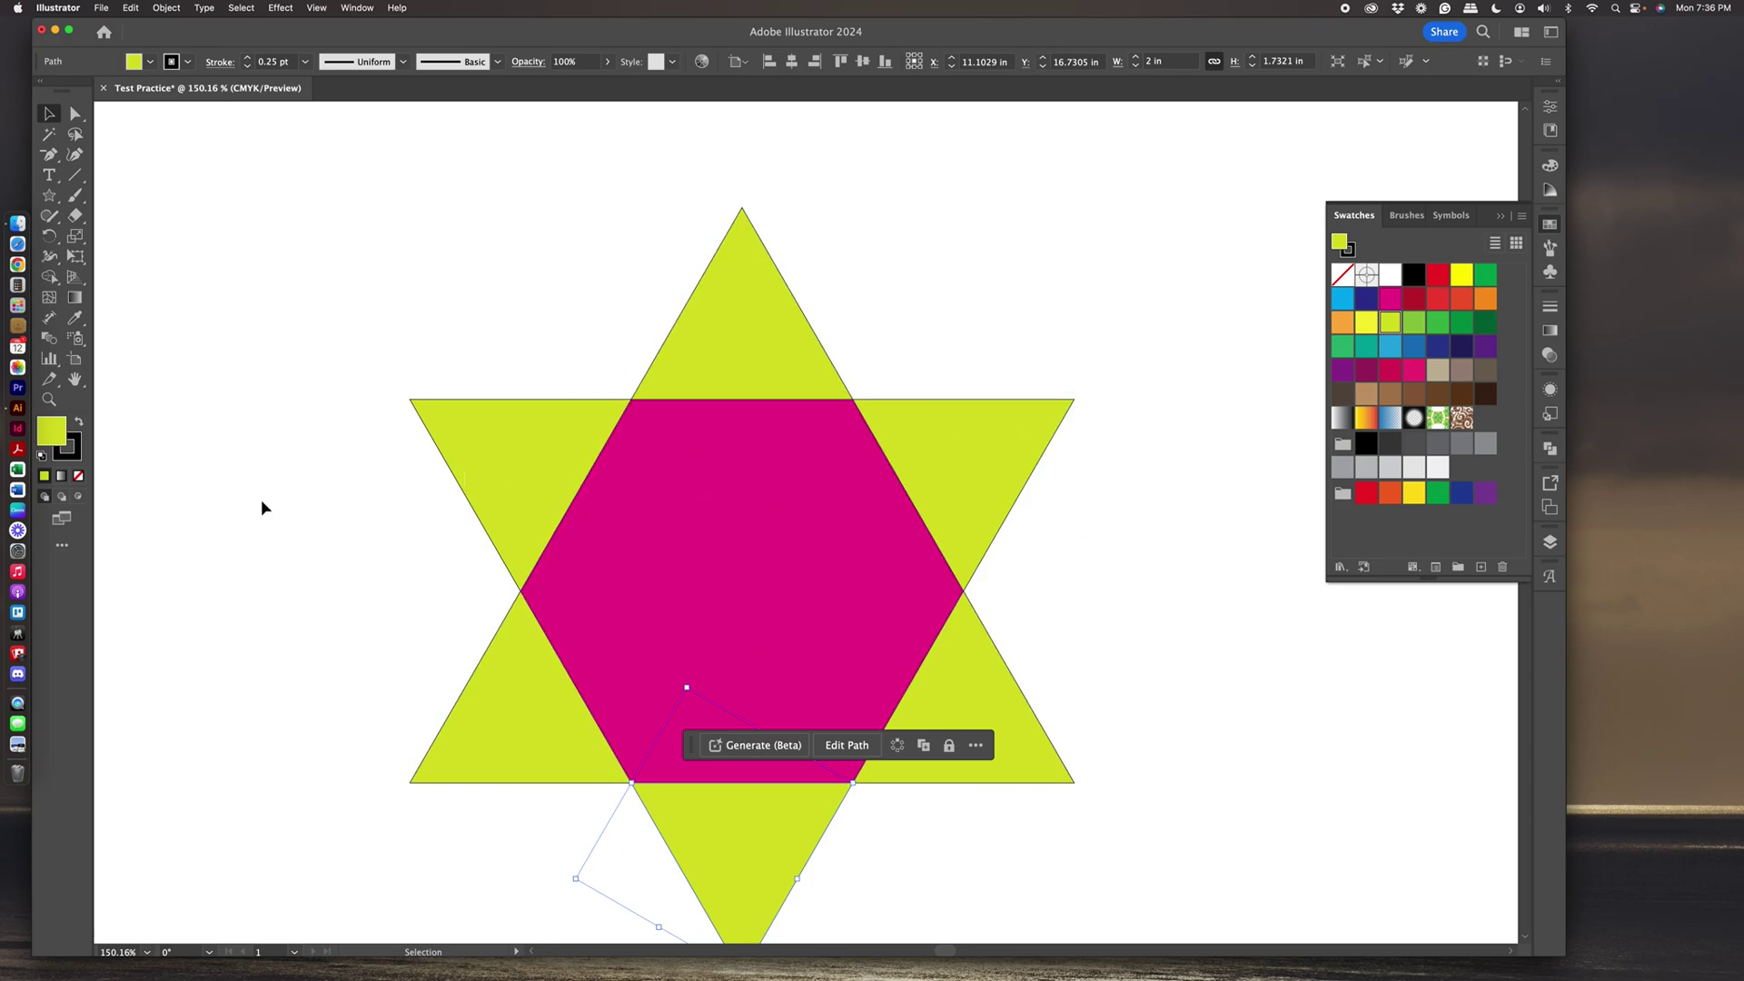
# Select the hexagon and all six triangles, and move the contextual task bar off the star.
pyautogui.click(50, 400)
pyautogui.click(414, 545)
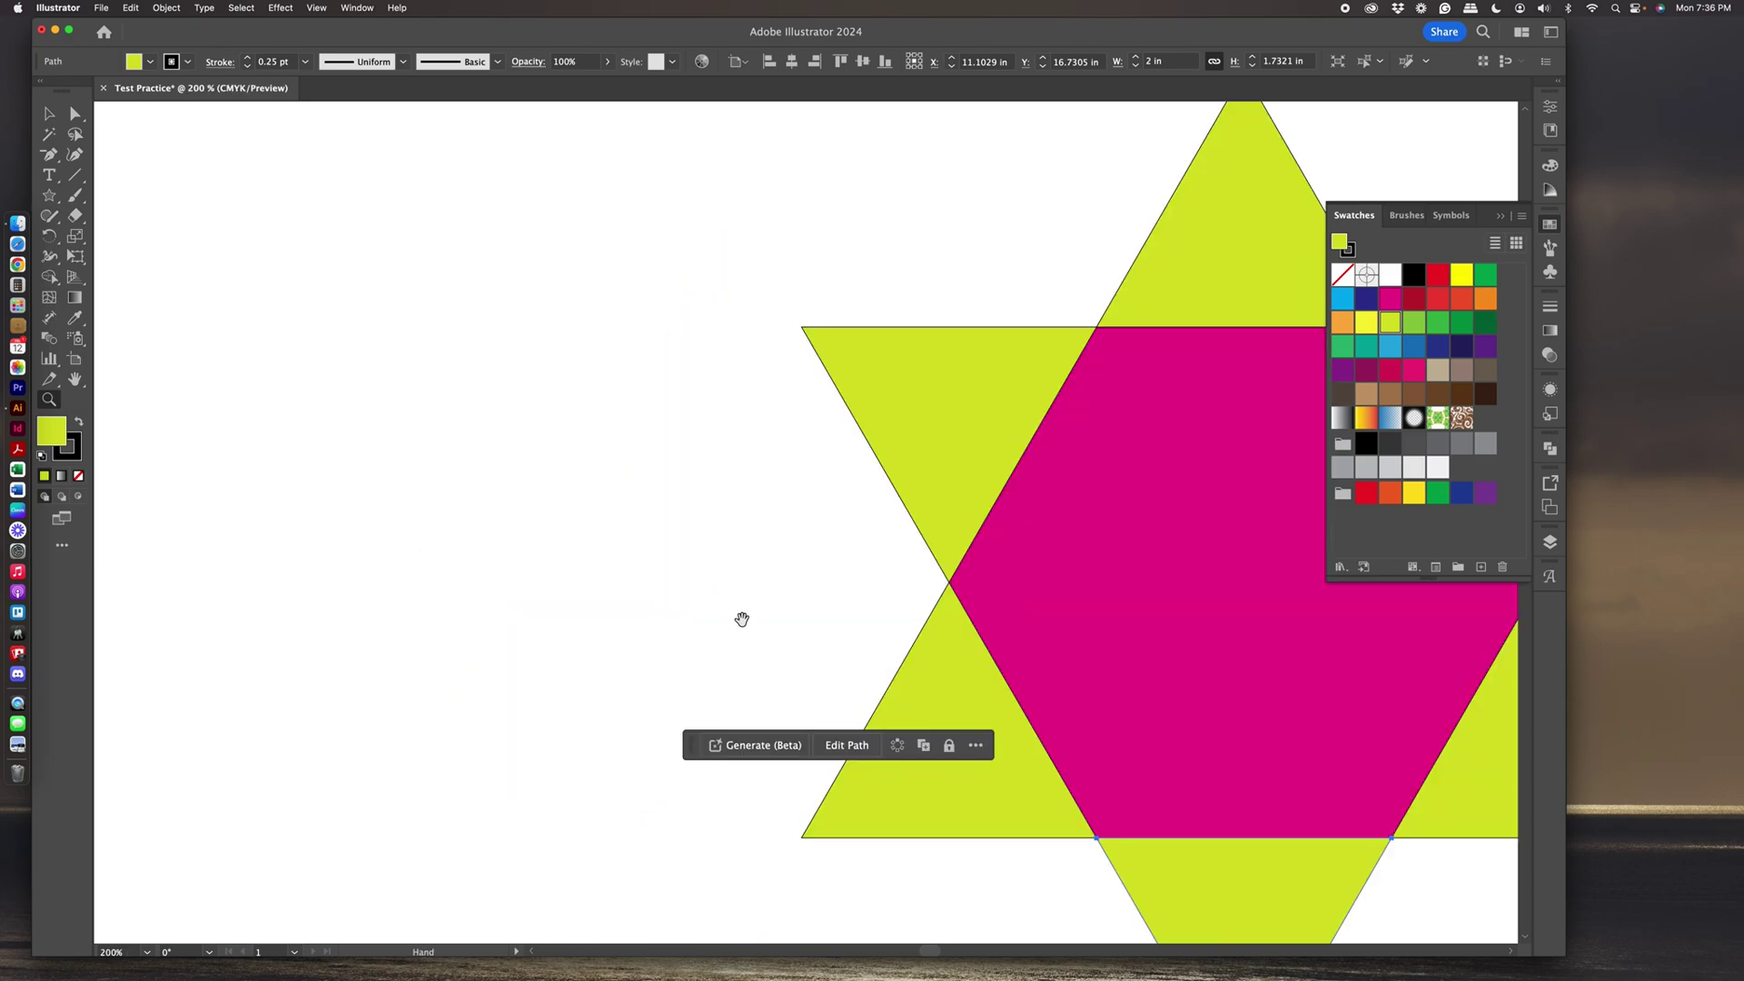
pyautogui.moveTo(743, 618); pyautogui.dragTo(647, 524)
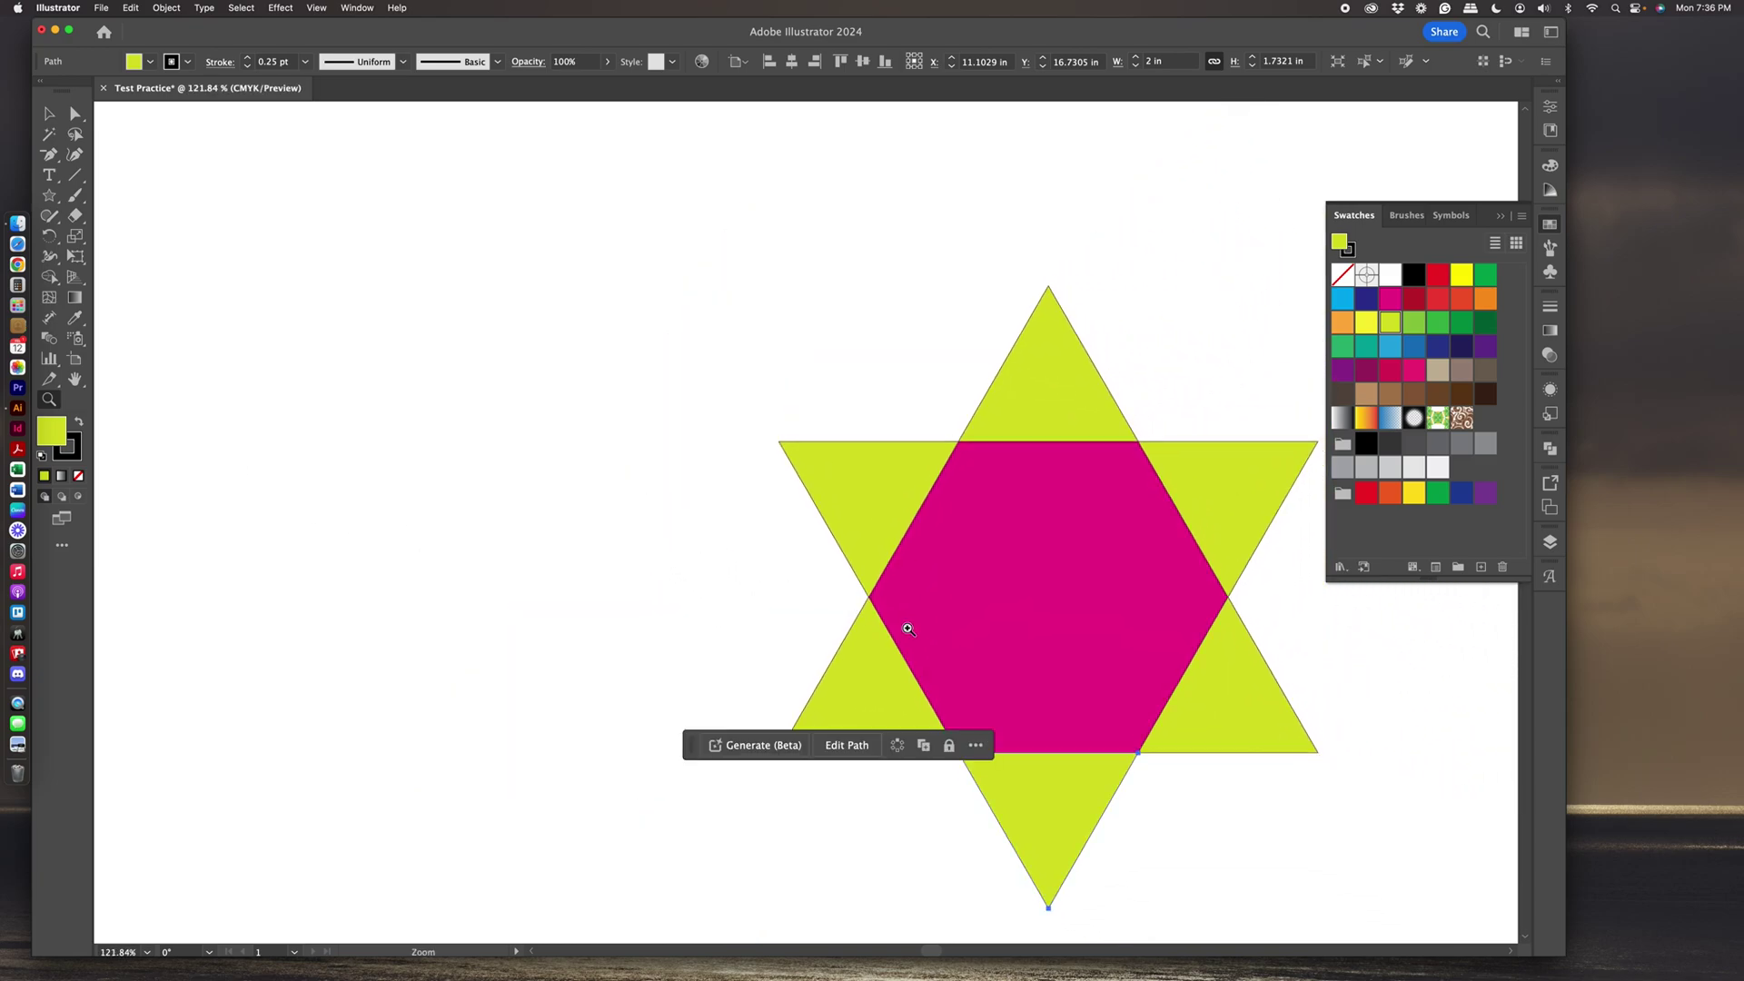
pyautogui.moveTo(973, 615); pyautogui.dragTo(684, 542)
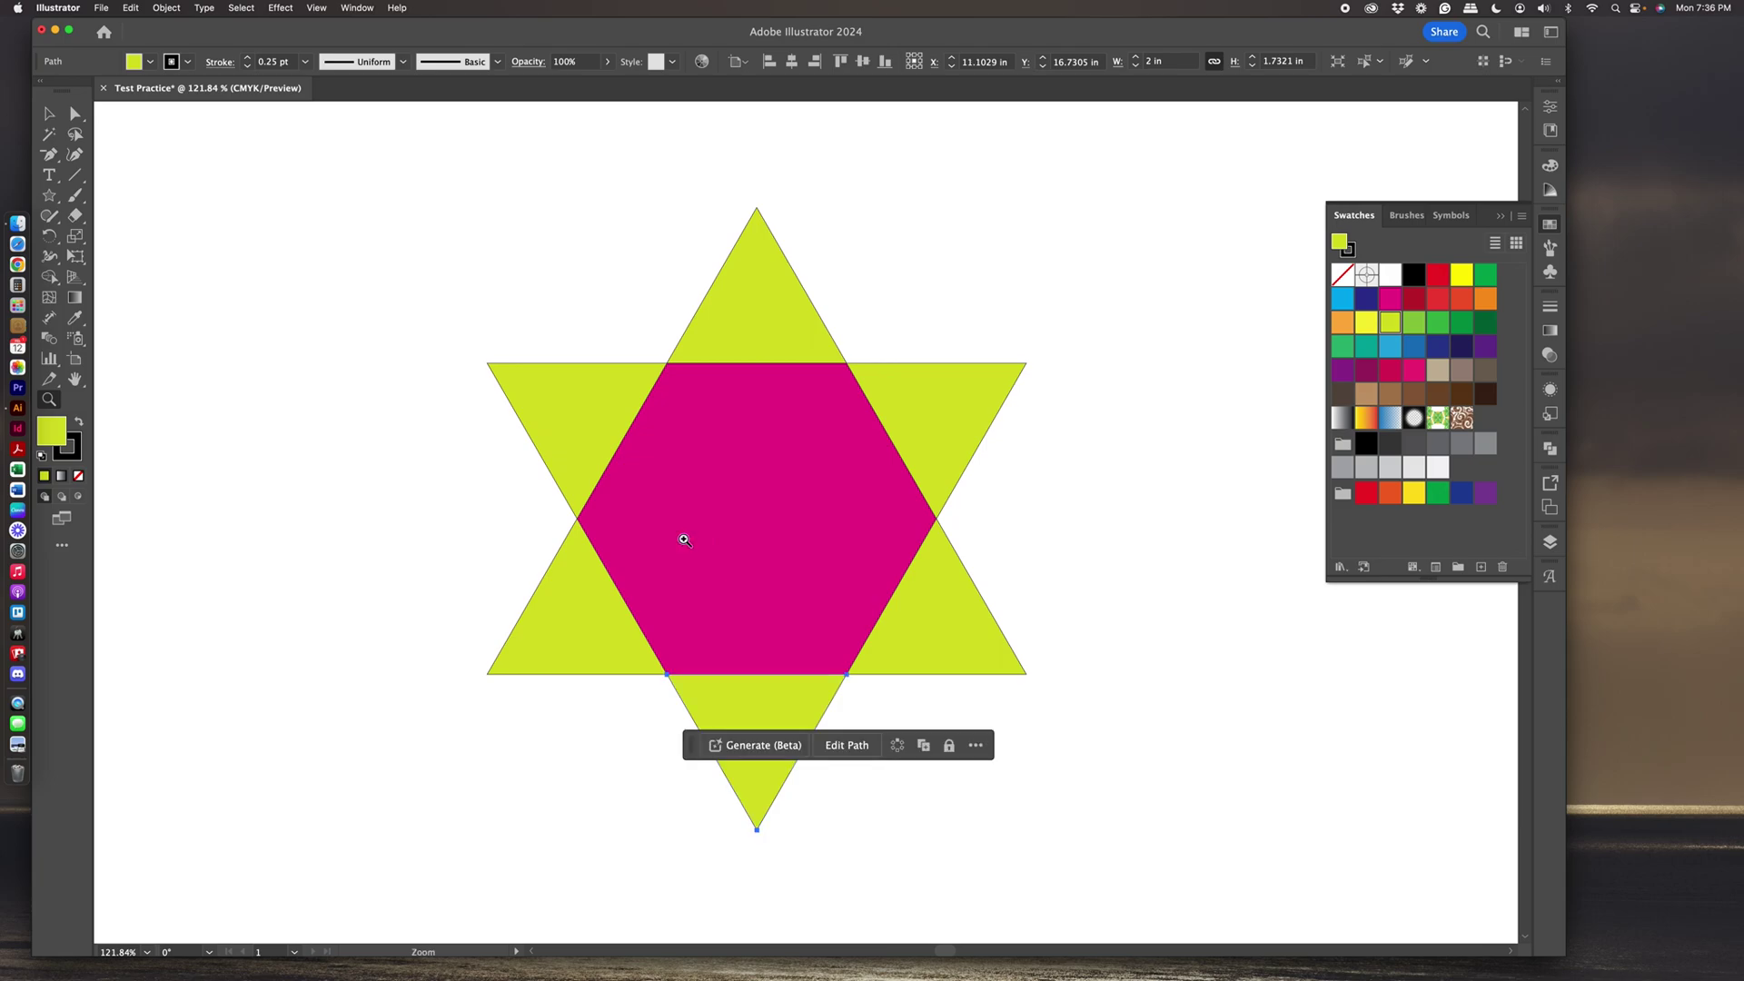
pyautogui.click(49, 114)
pyautogui.click(379, 399)
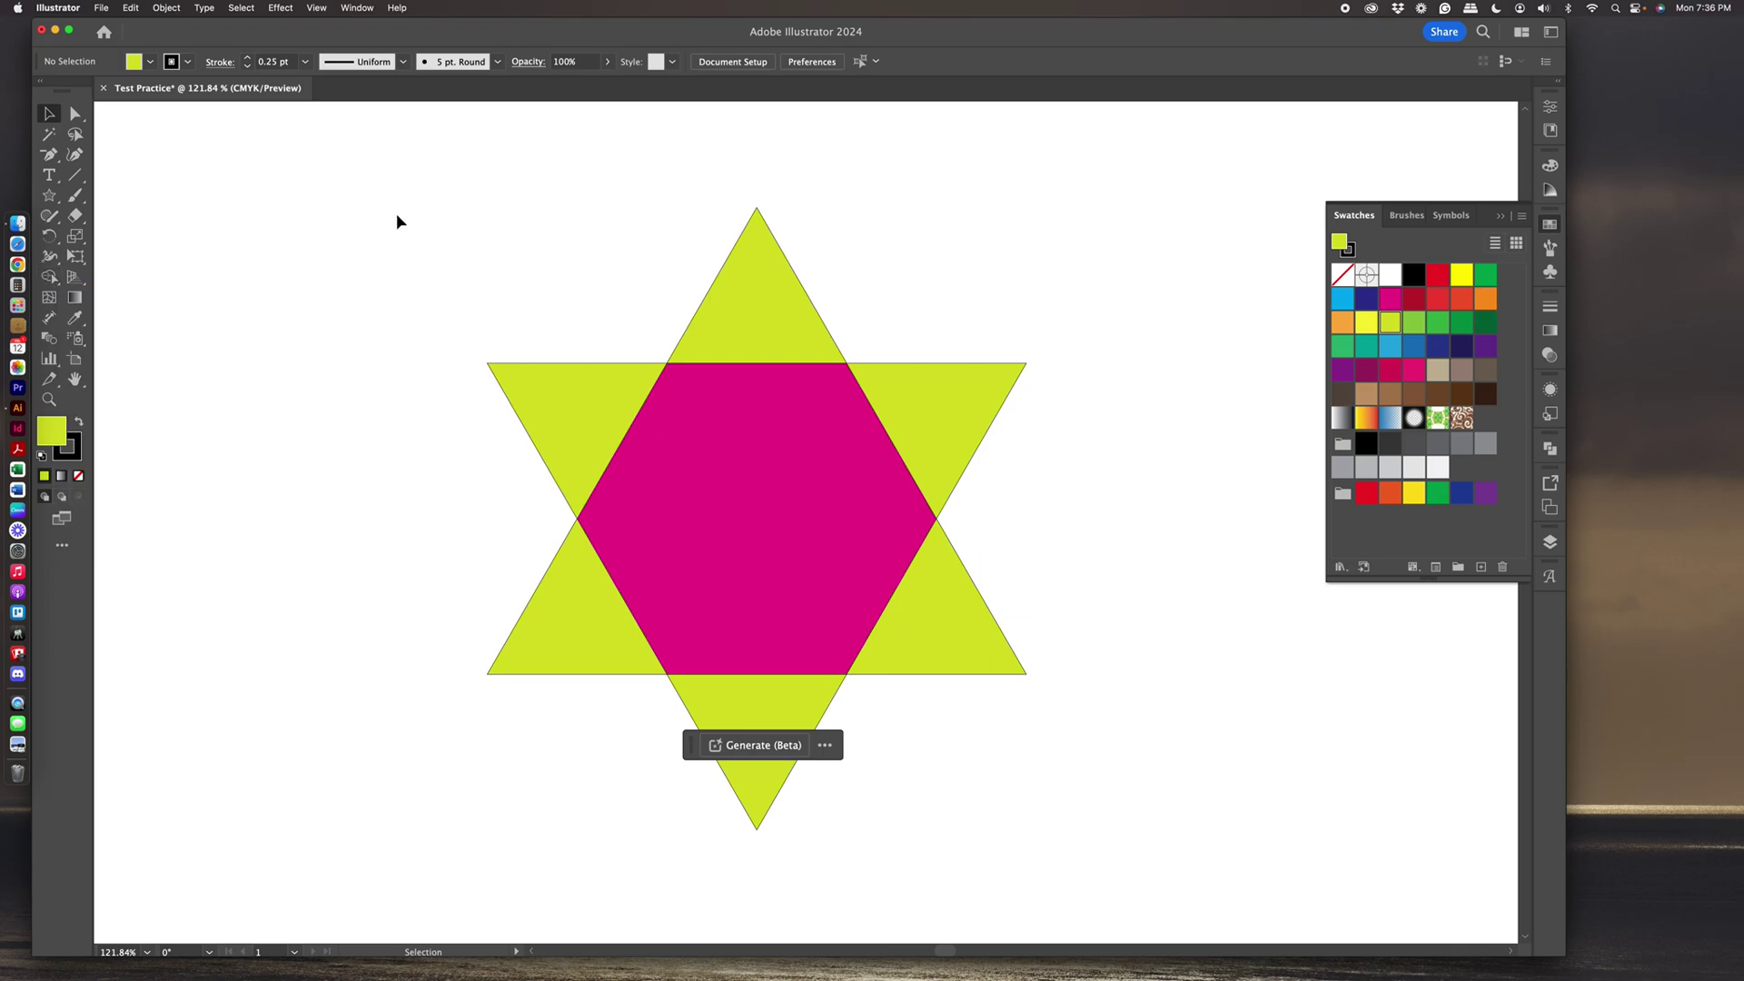
pyautogui.moveTo(354, 193); pyautogui.dragTo(1119, 826)
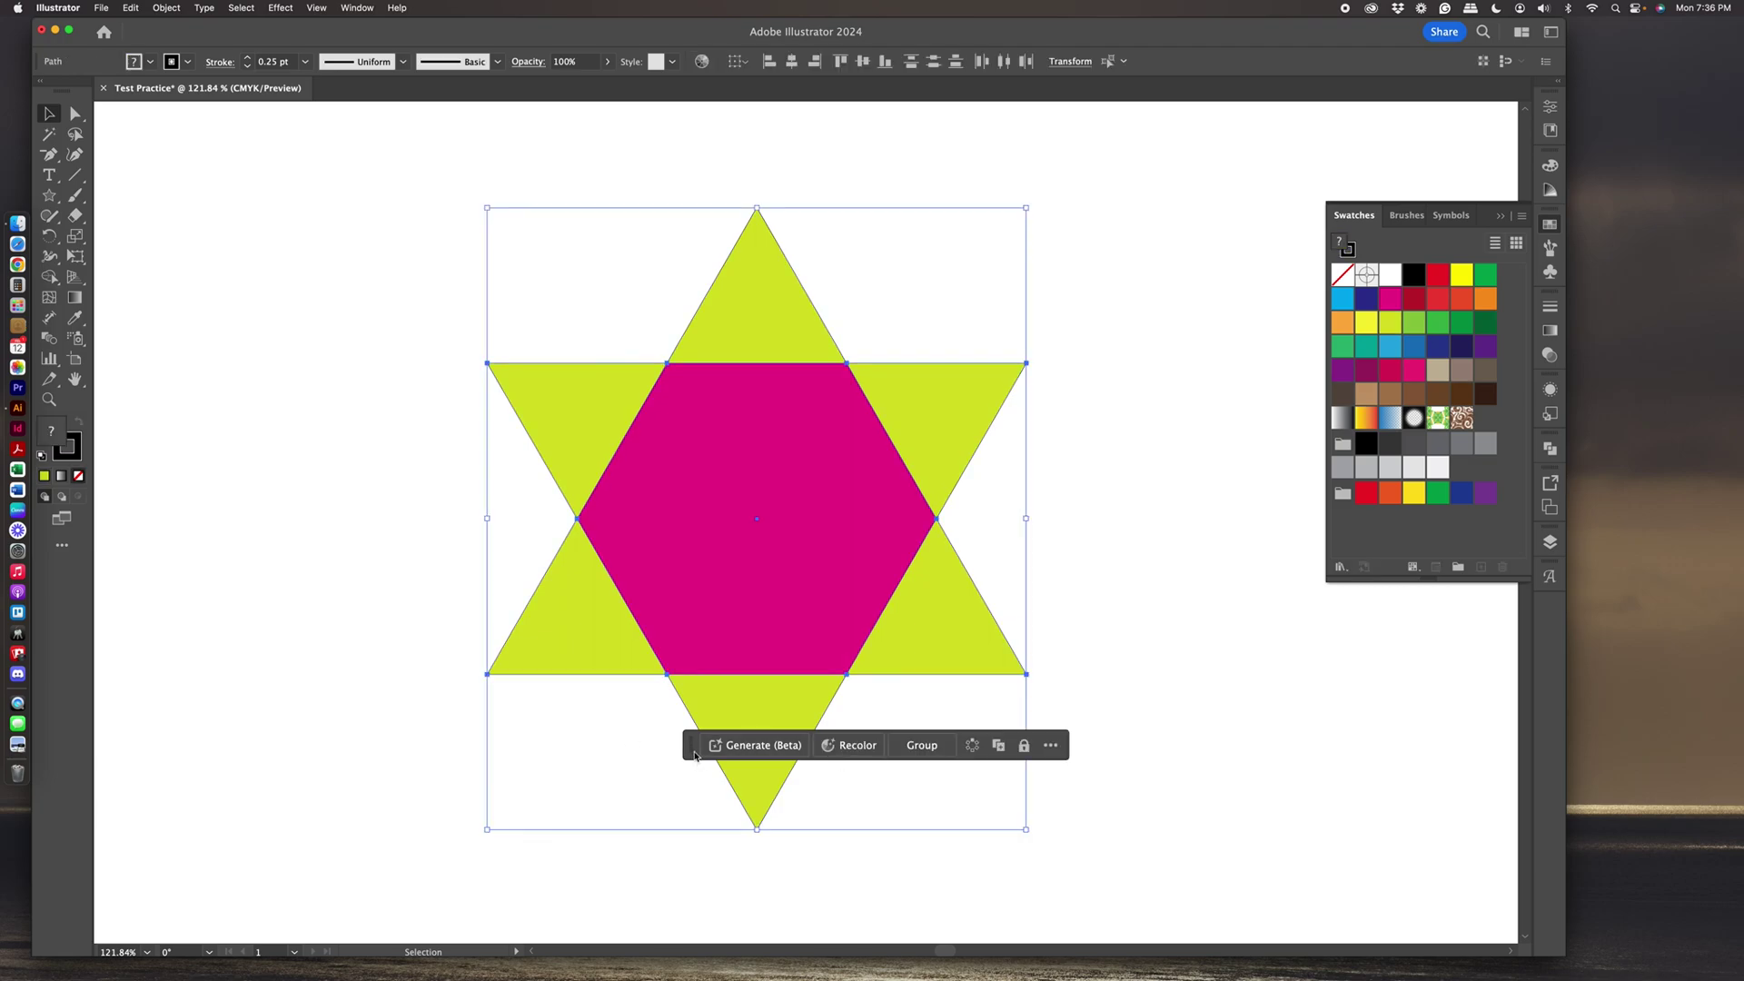
pyautogui.moveTo(695, 756); pyautogui.dragTo(1084, 706)
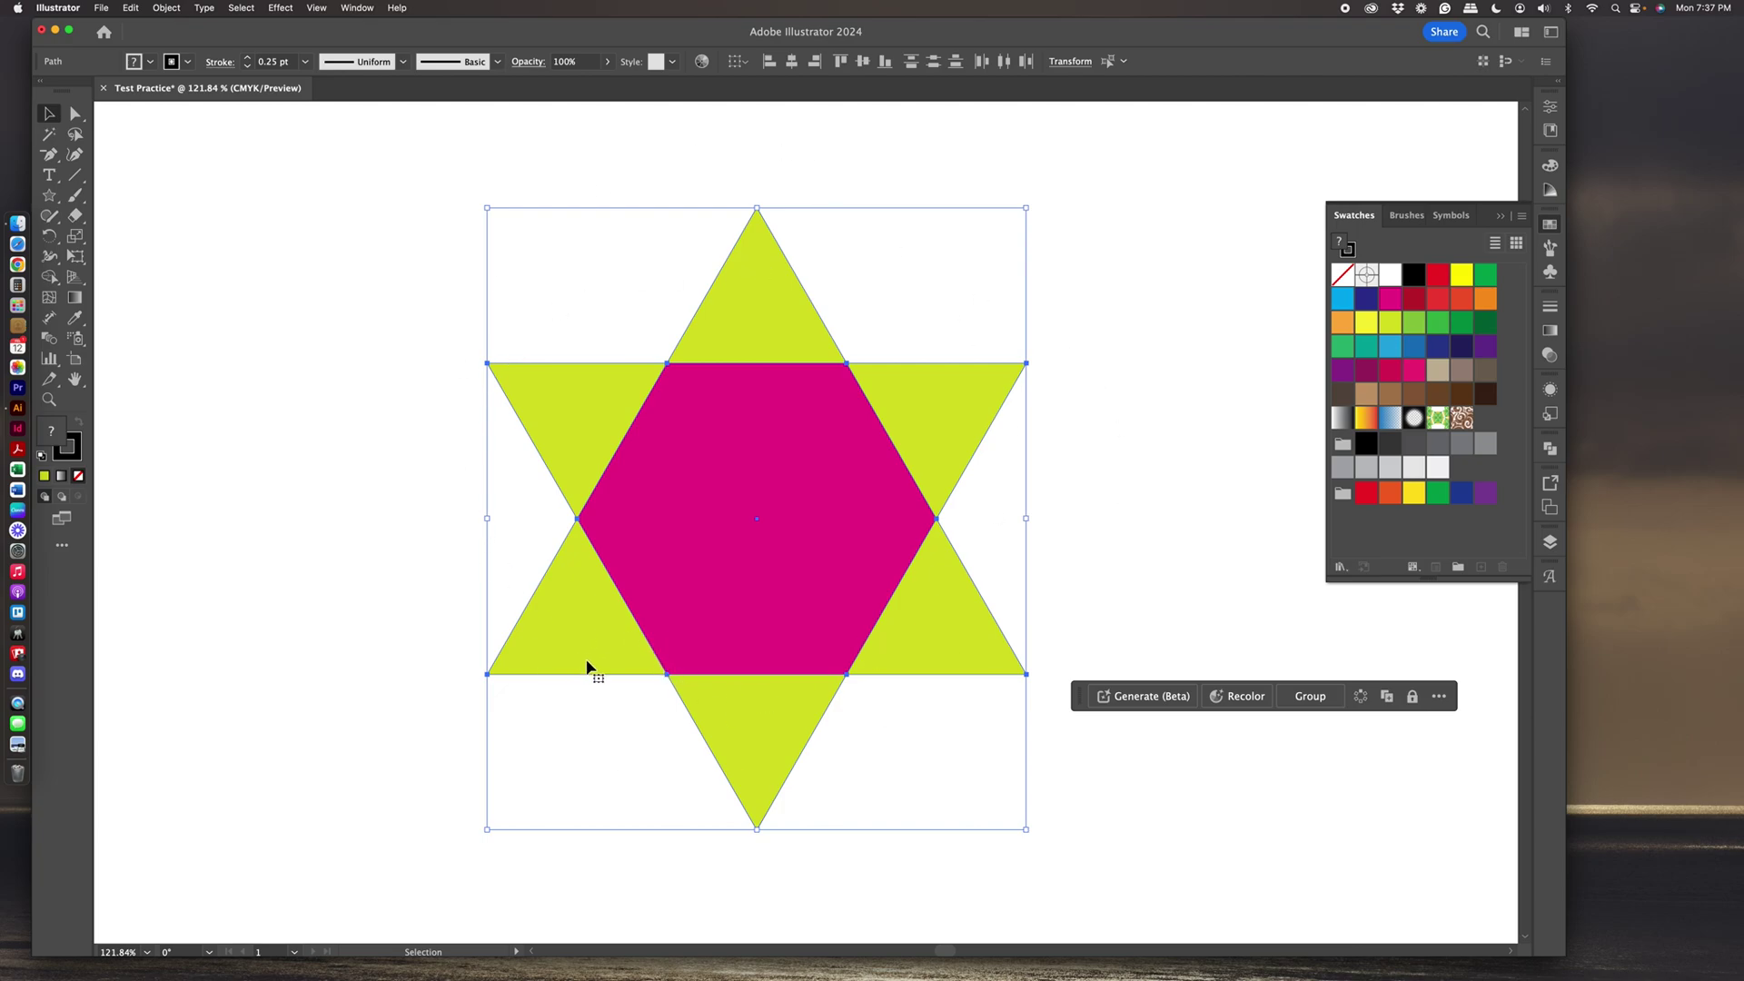
# Merge the upper-left triangle into the hexagon with the Shape Builder tool, and undo the merge.
pyautogui.click(51, 276)
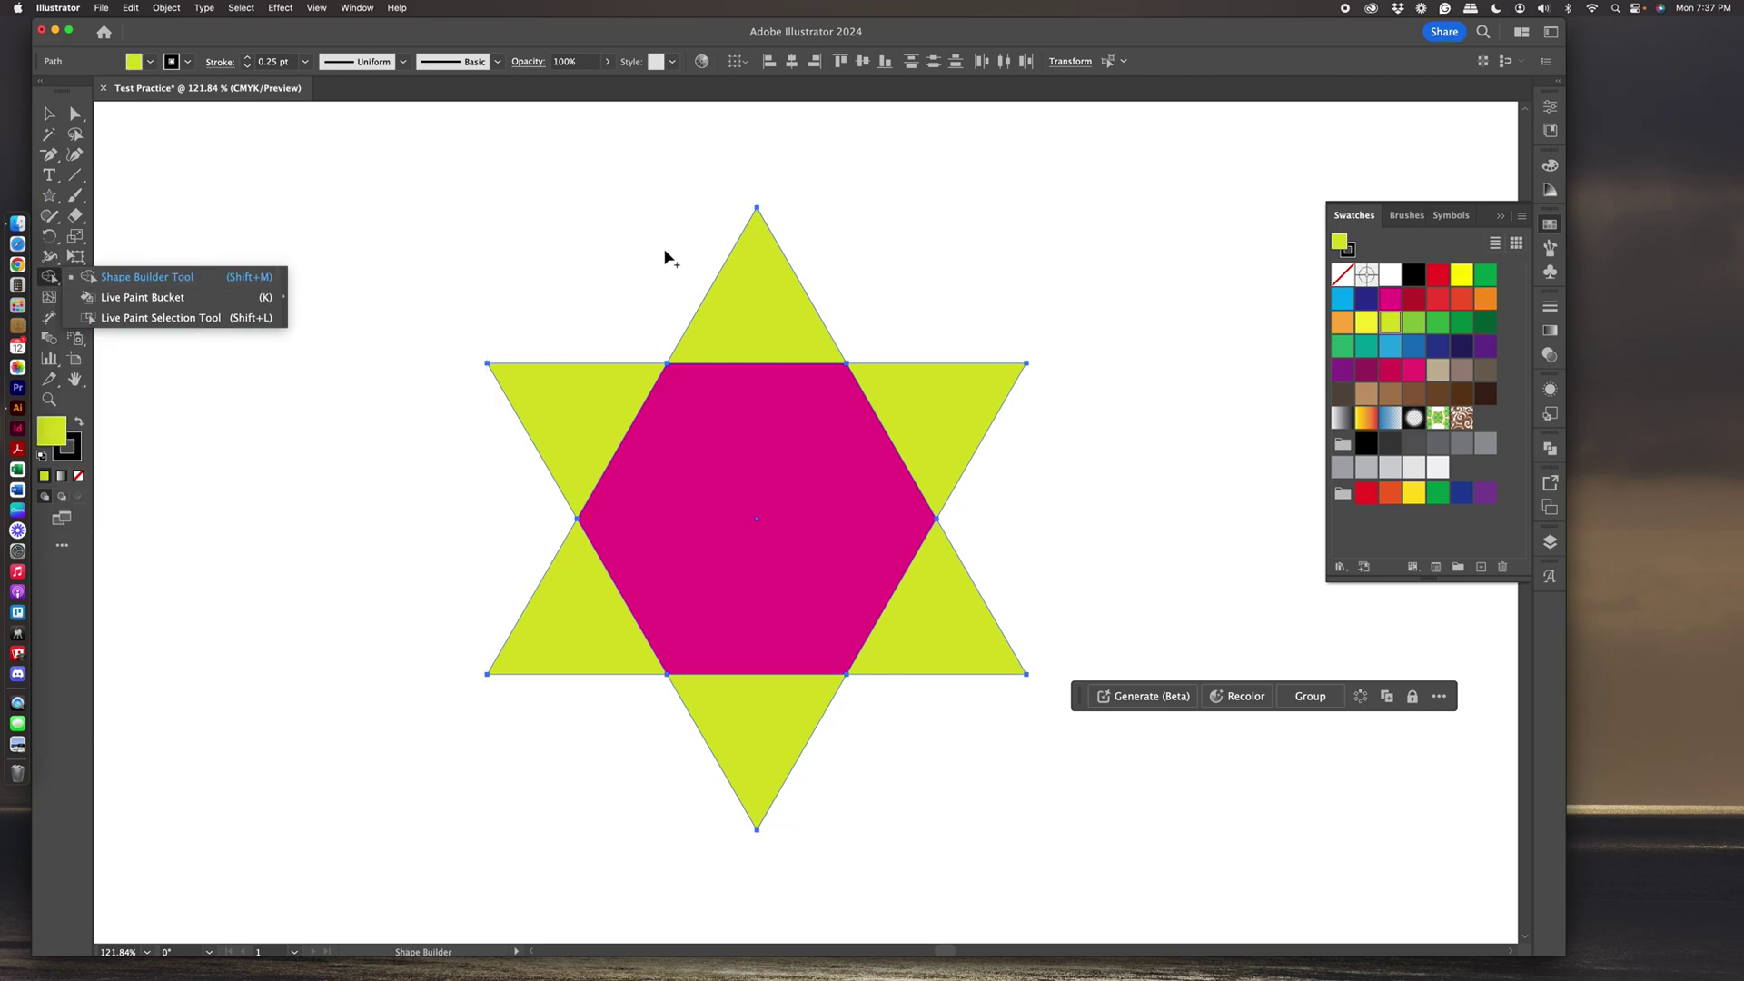
pyautogui.moveTo(603, 402); pyautogui.dragTo(712, 468)
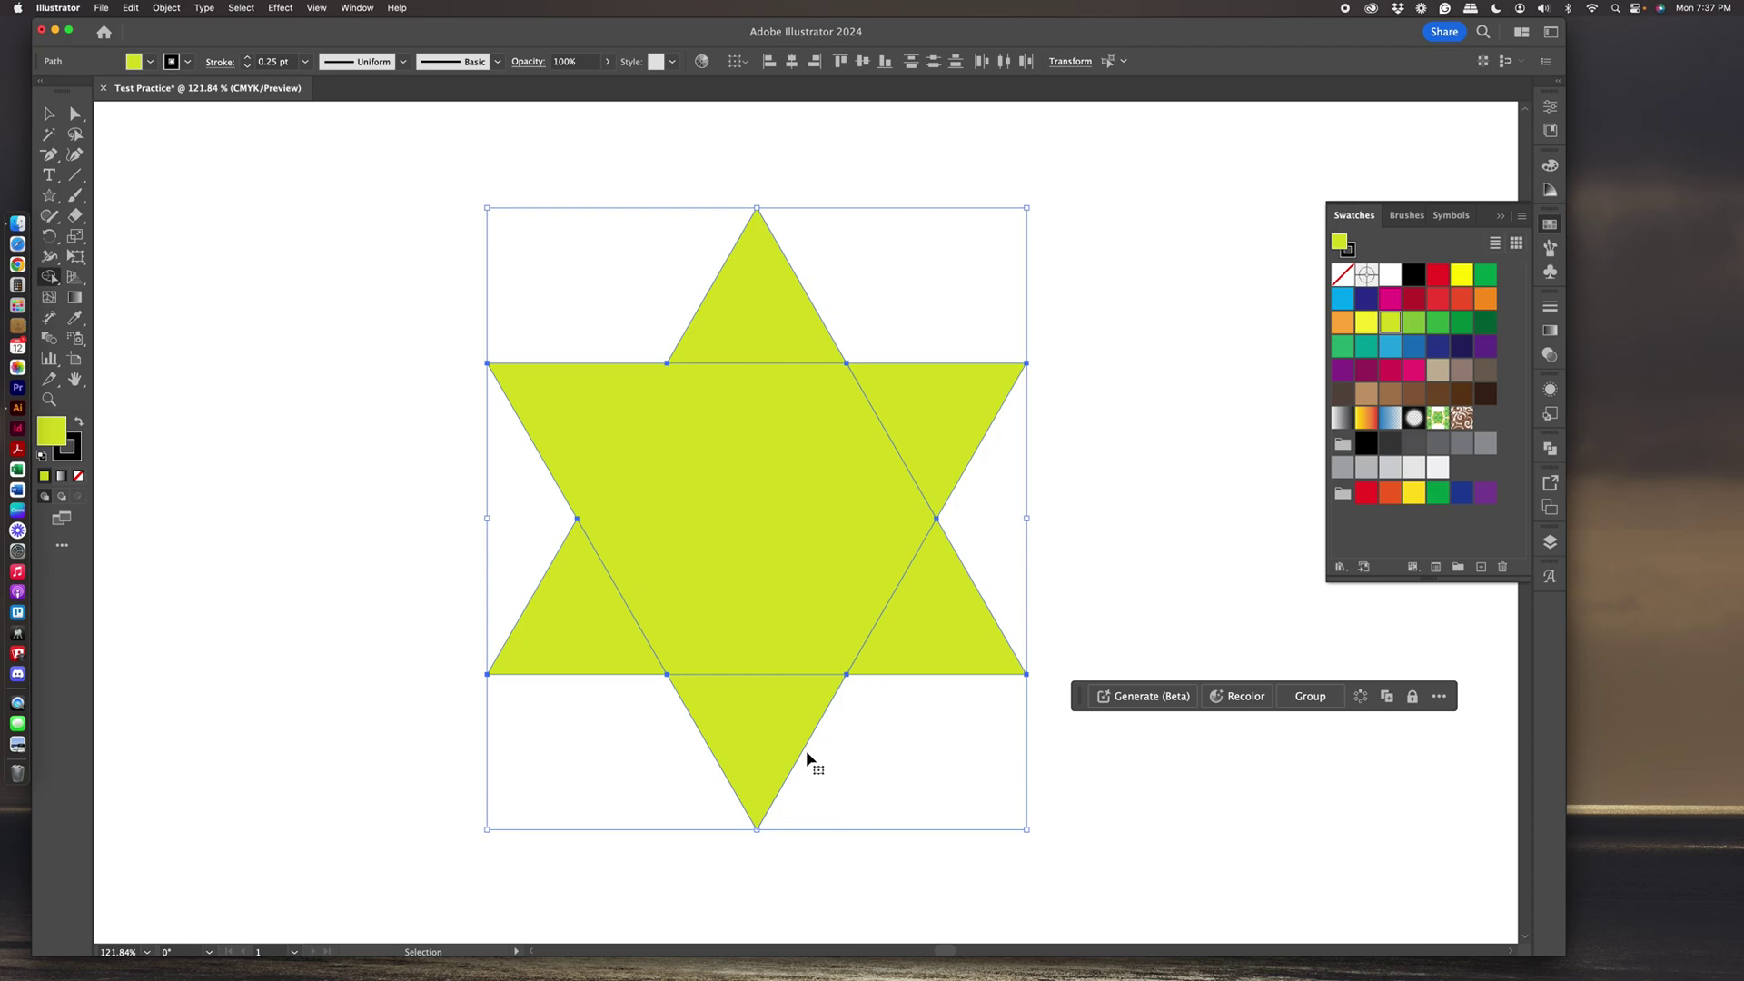
pyautogui.press('super+z')
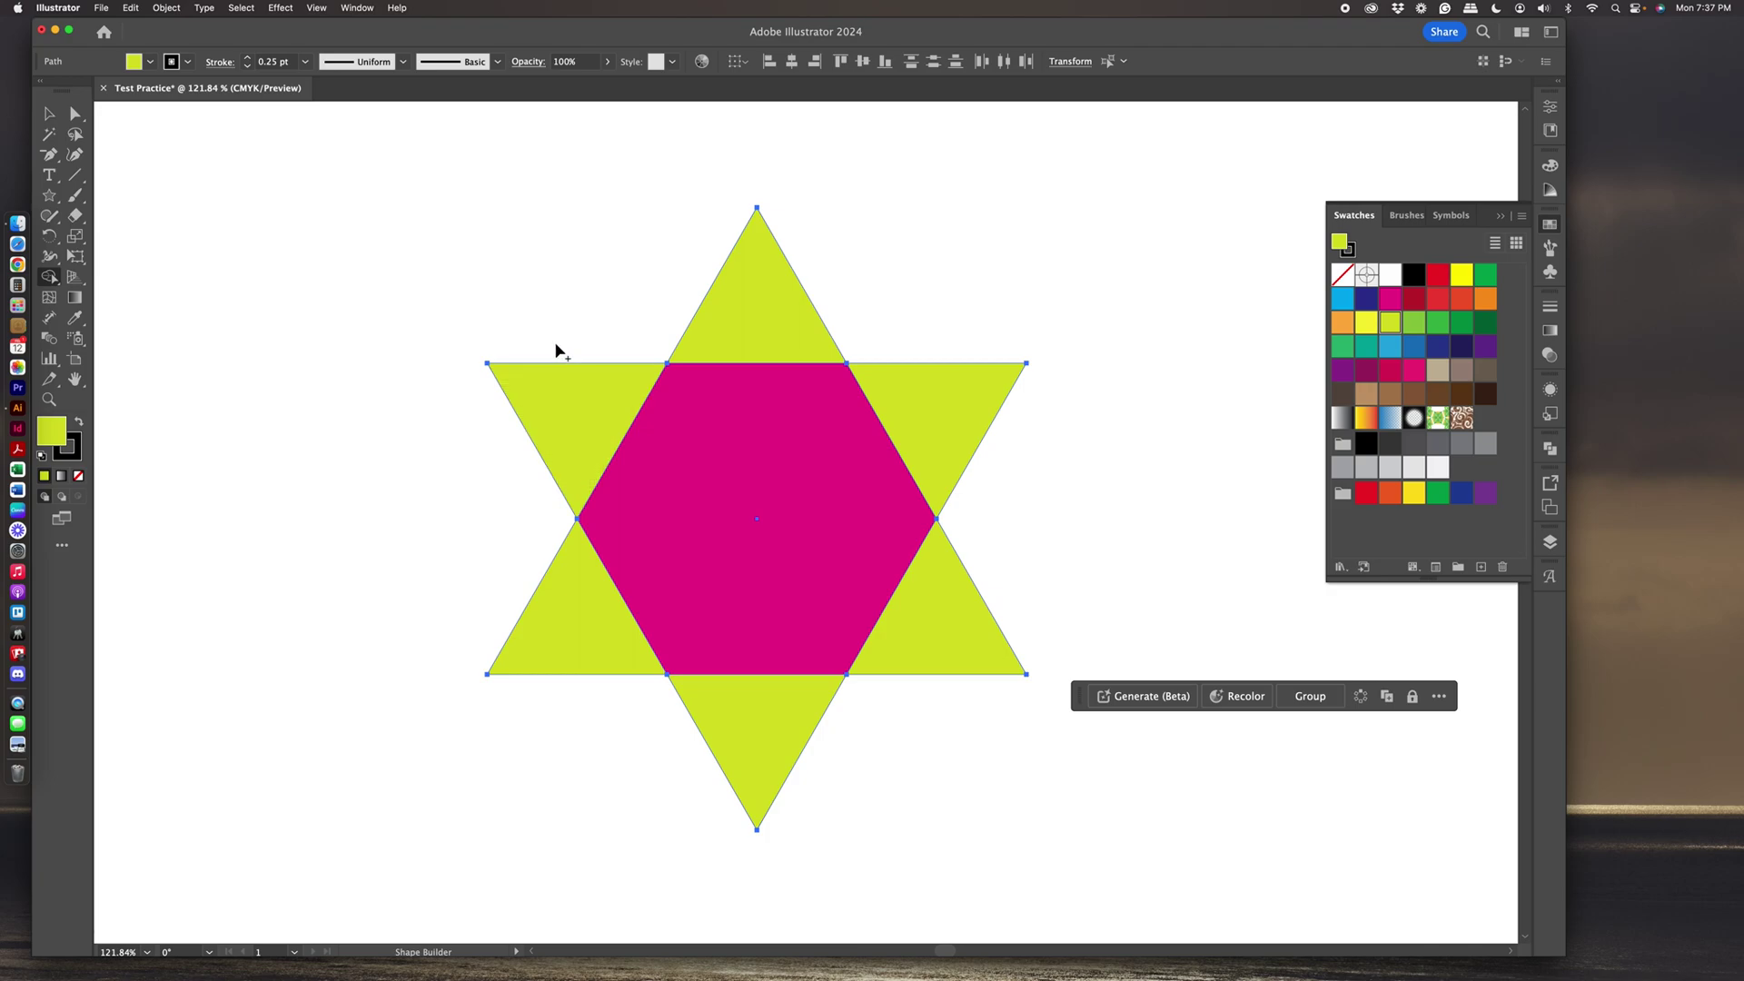
# Merge the upper-left, bottom and upper-right triangles with the hexagon using Shape Builder, and fill all the selected shapes red.
pyautogui.moveTo(556, 350)
pyautogui.mouseDown()
pyautogui.moveTo(704, 520)
pyautogui.moveTo(769, 698)
pyautogui.moveTo(942, 421)
pyautogui.mouseUp()
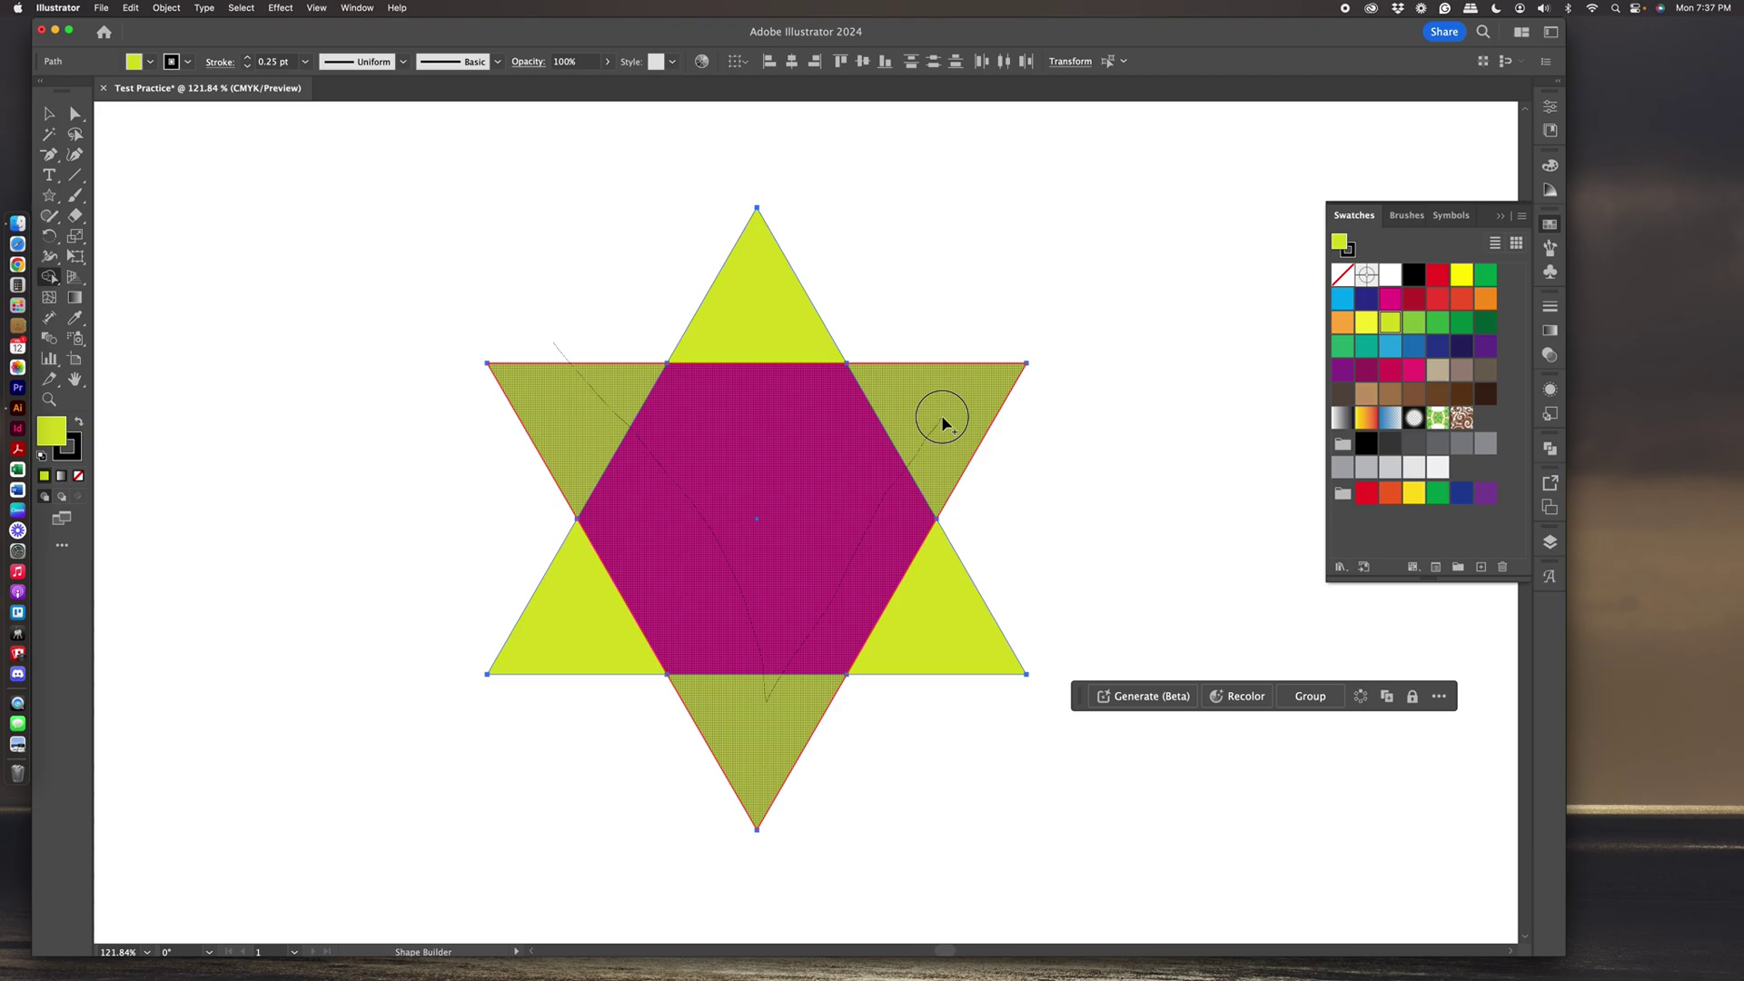
pyautogui.moveTo(942, 421); pyautogui.dragTo(942, 418)
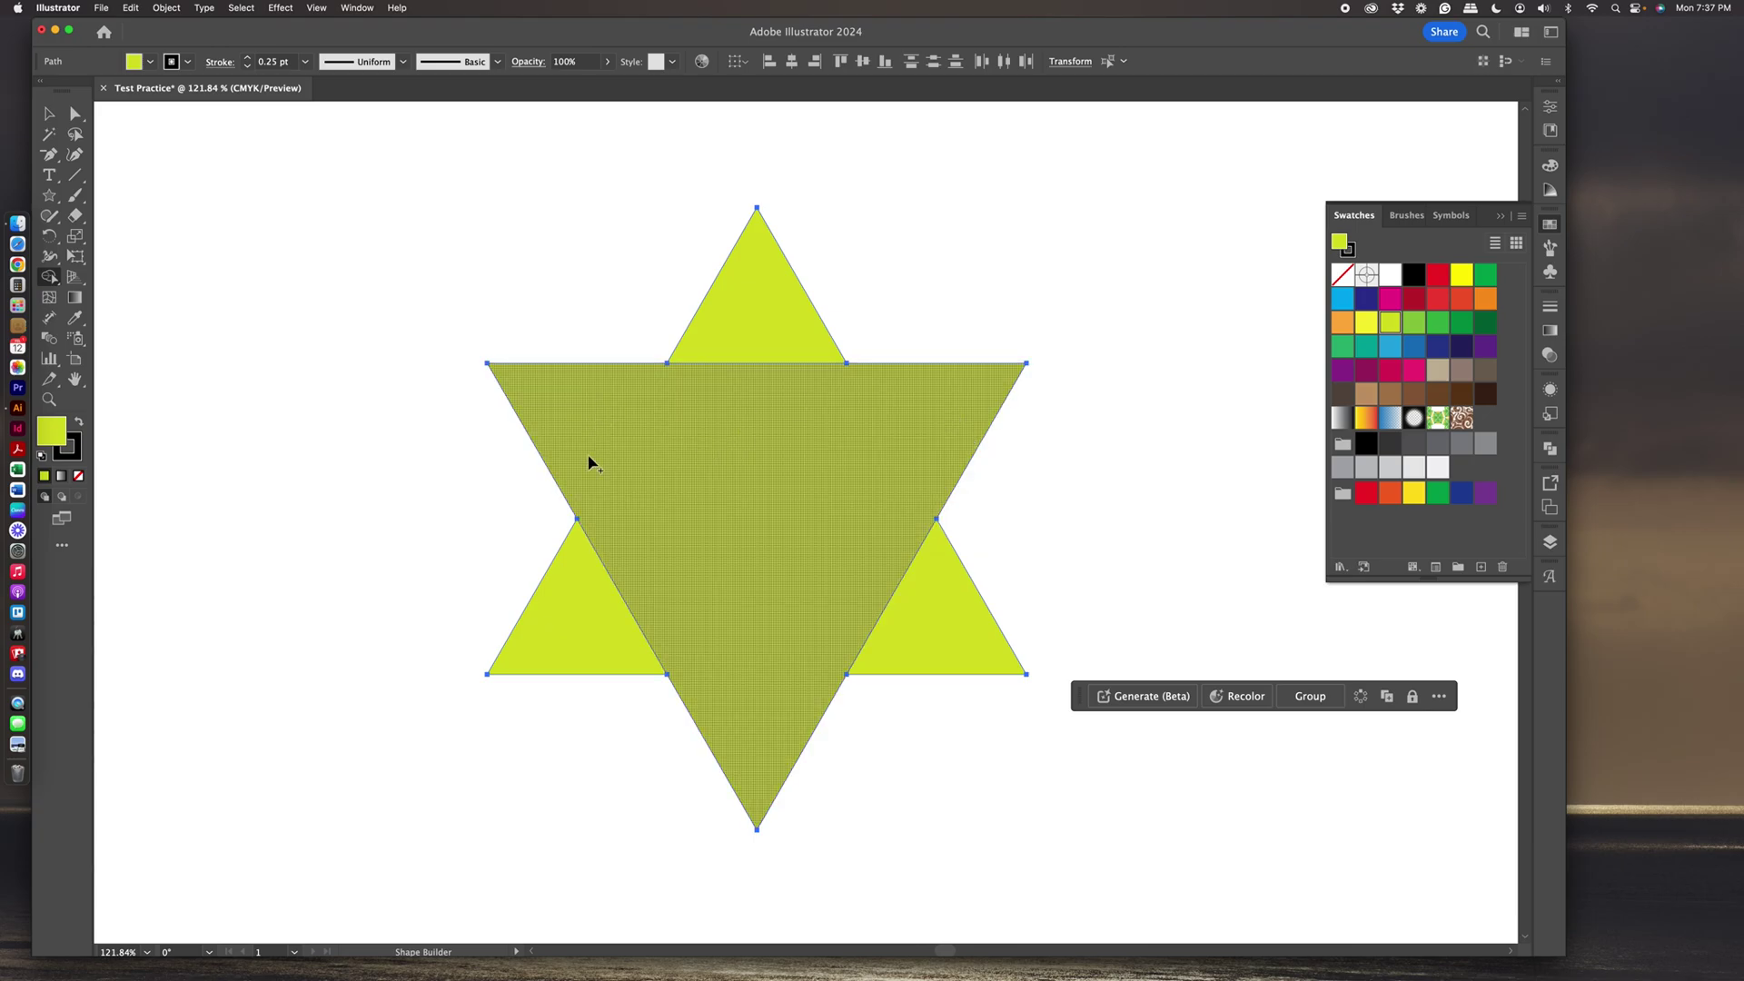
pyautogui.click(1438, 299)
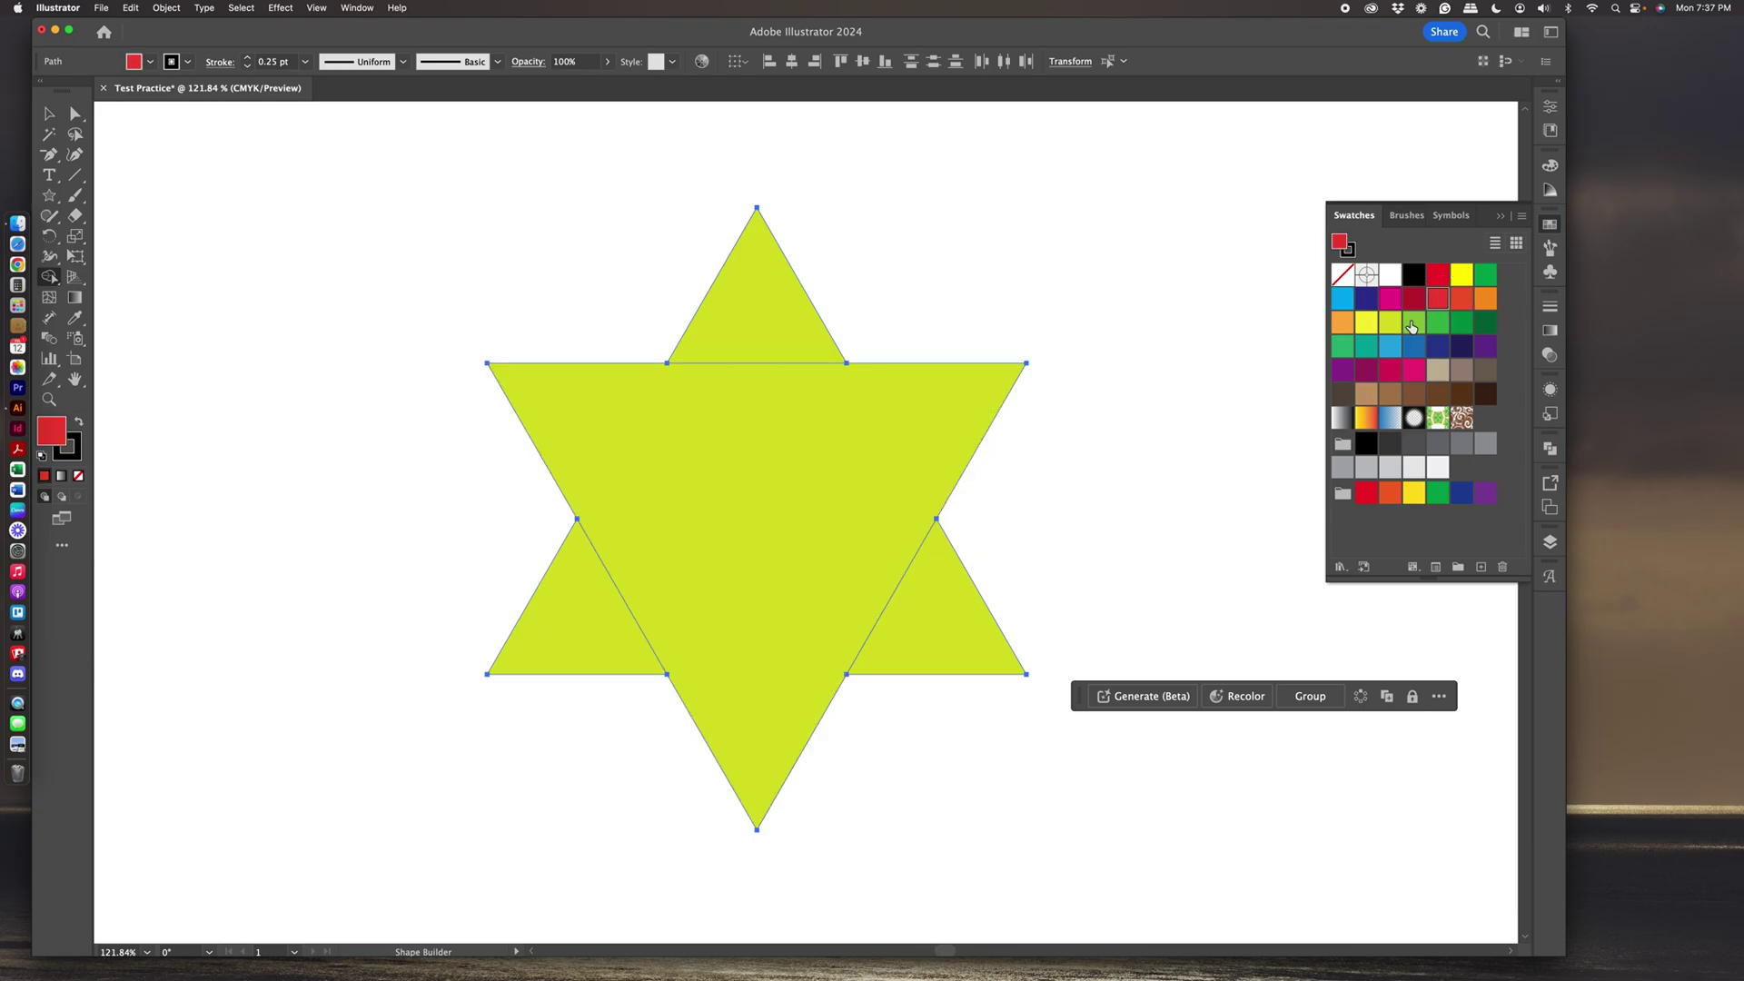
pyautogui.click(49, 113)
pyautogui.click(618, 445)
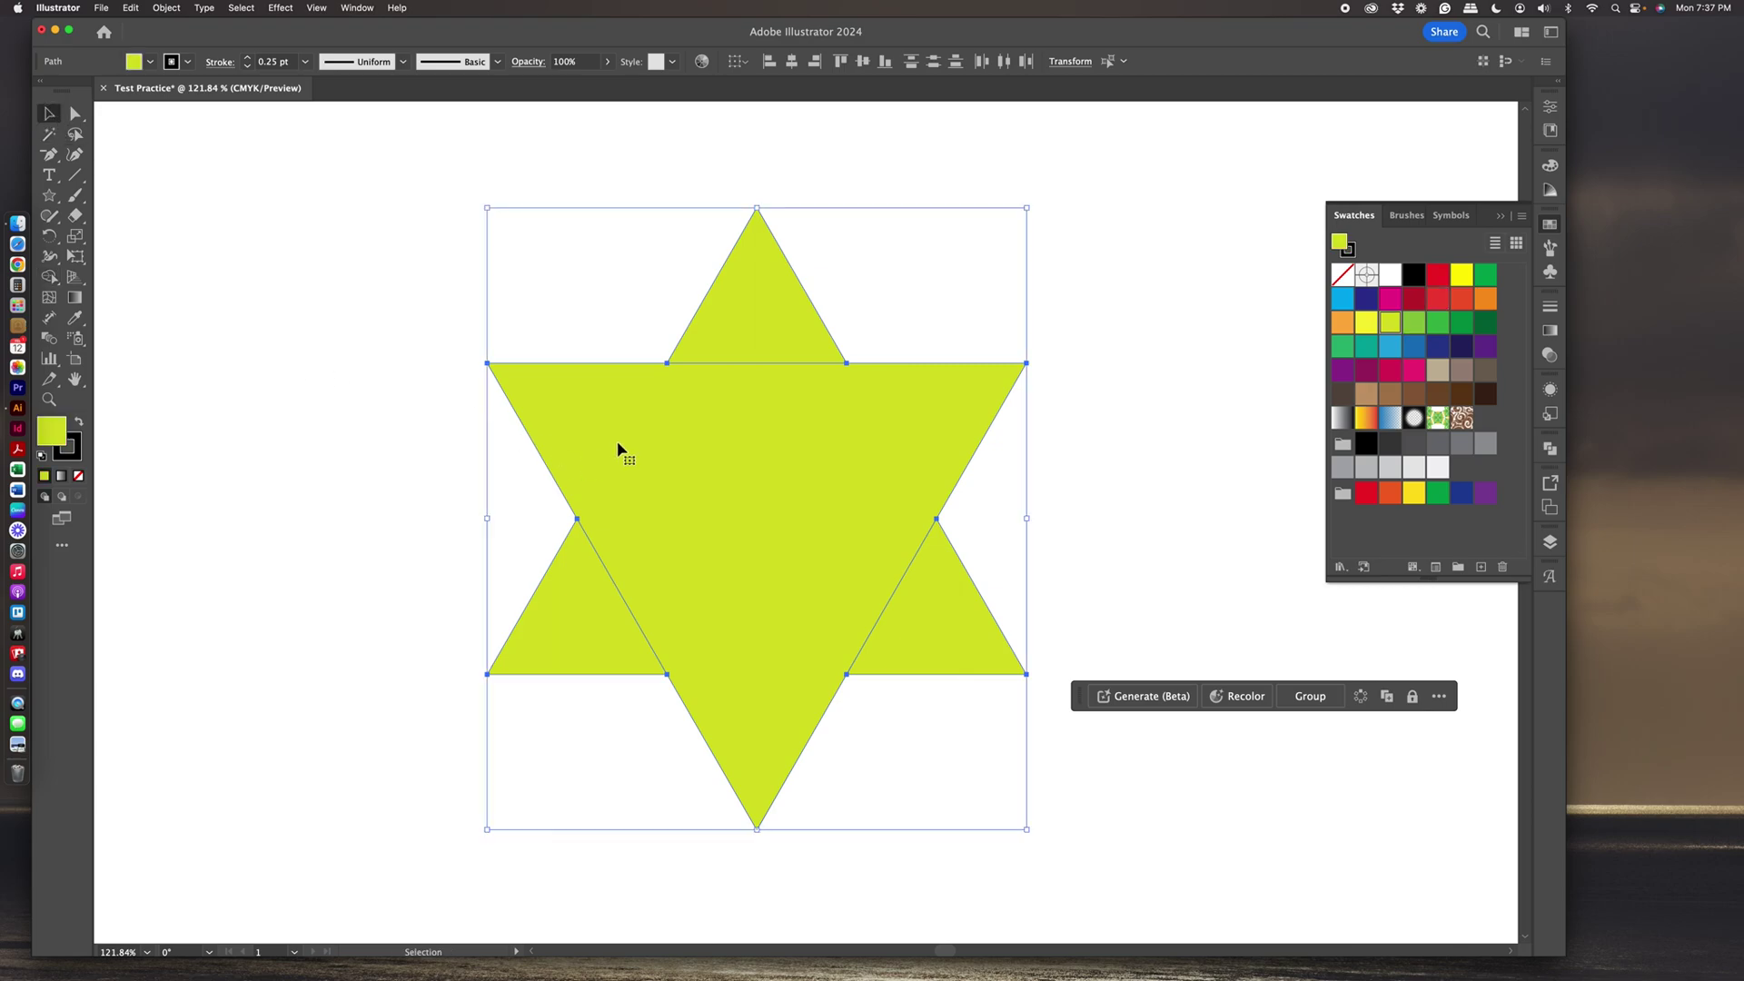
pyautogui.click(1438, 299)
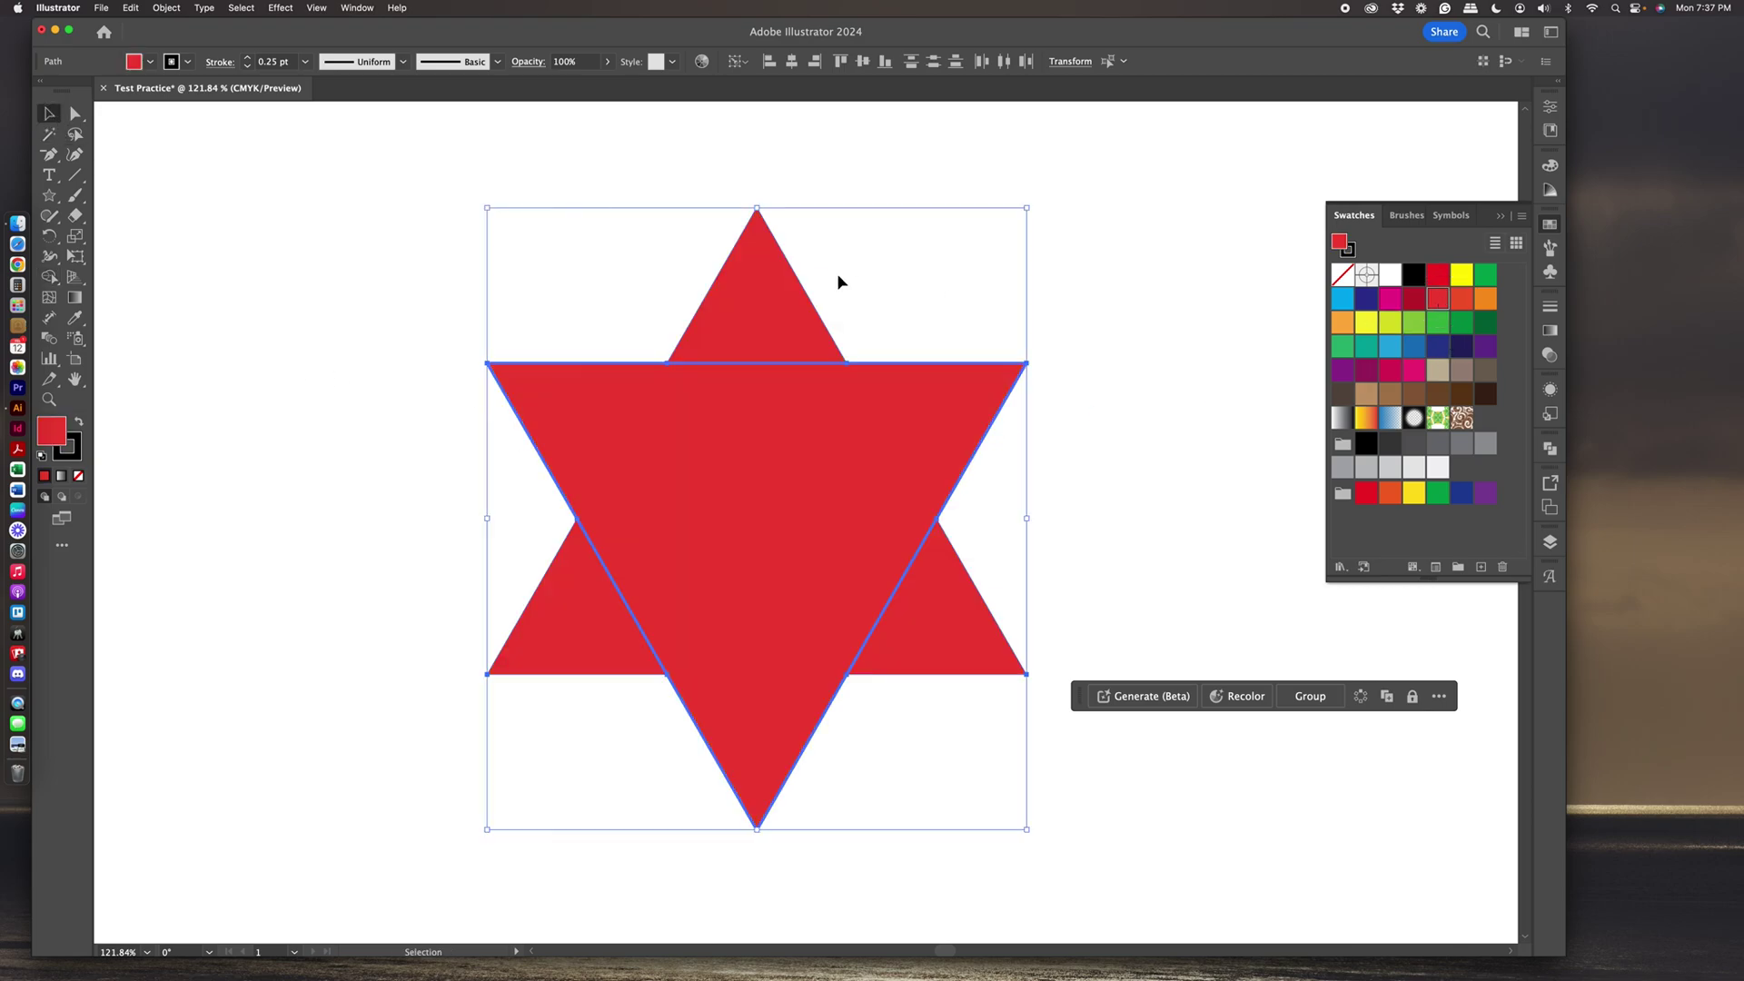
# Fill only the merged large triangle yellow to set it apart from the three small red triangles.
pyautogui.click(623, 274)
pyautogui.click(776, 310)
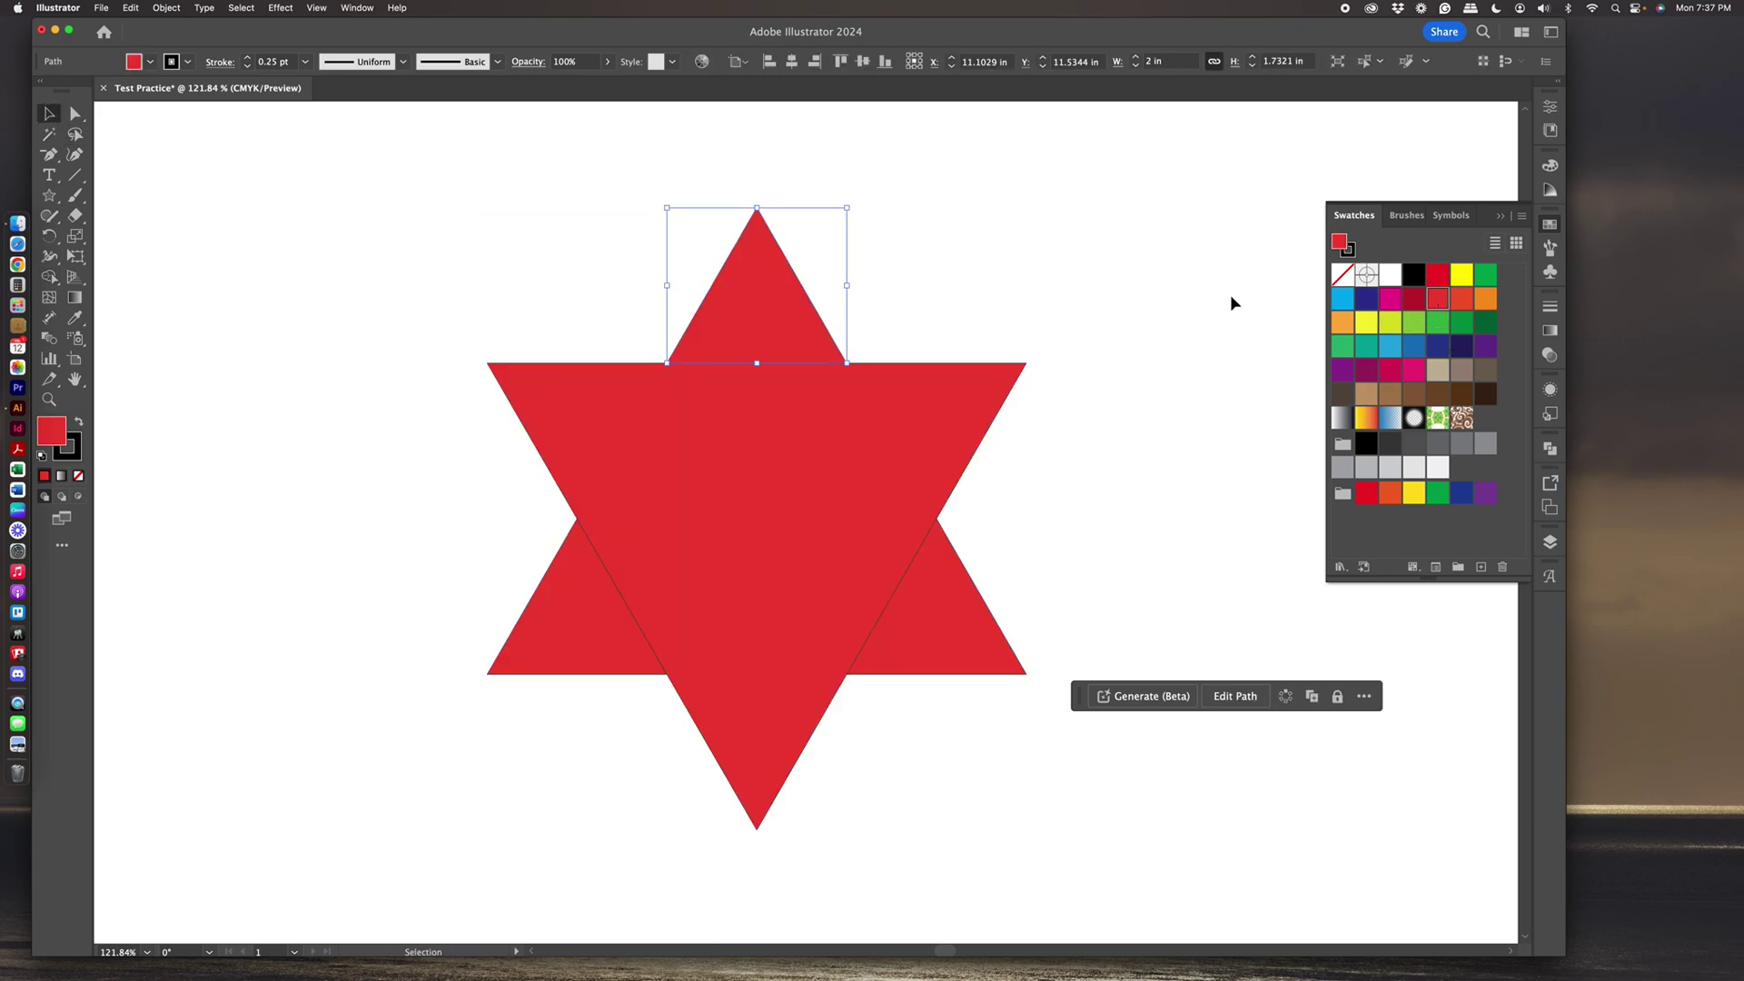
pyautogui.click(707, 477)
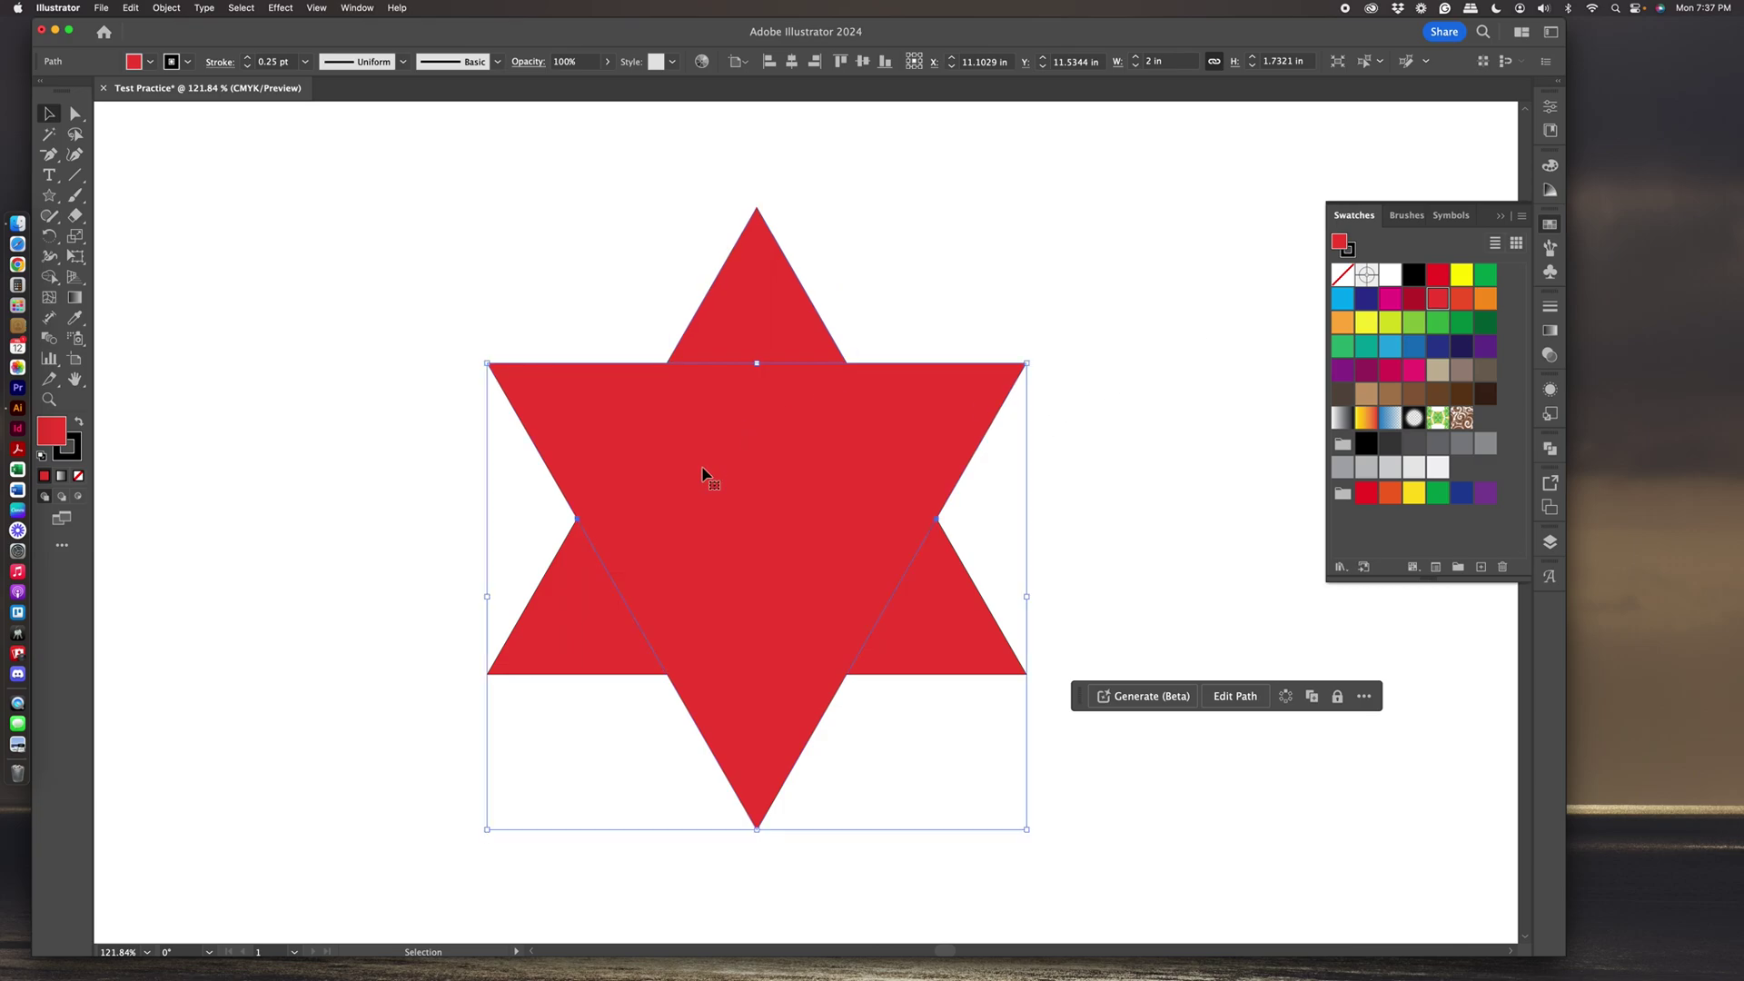
pyautogui.click(1365, 322)
pyautogui.click(1015, 288)
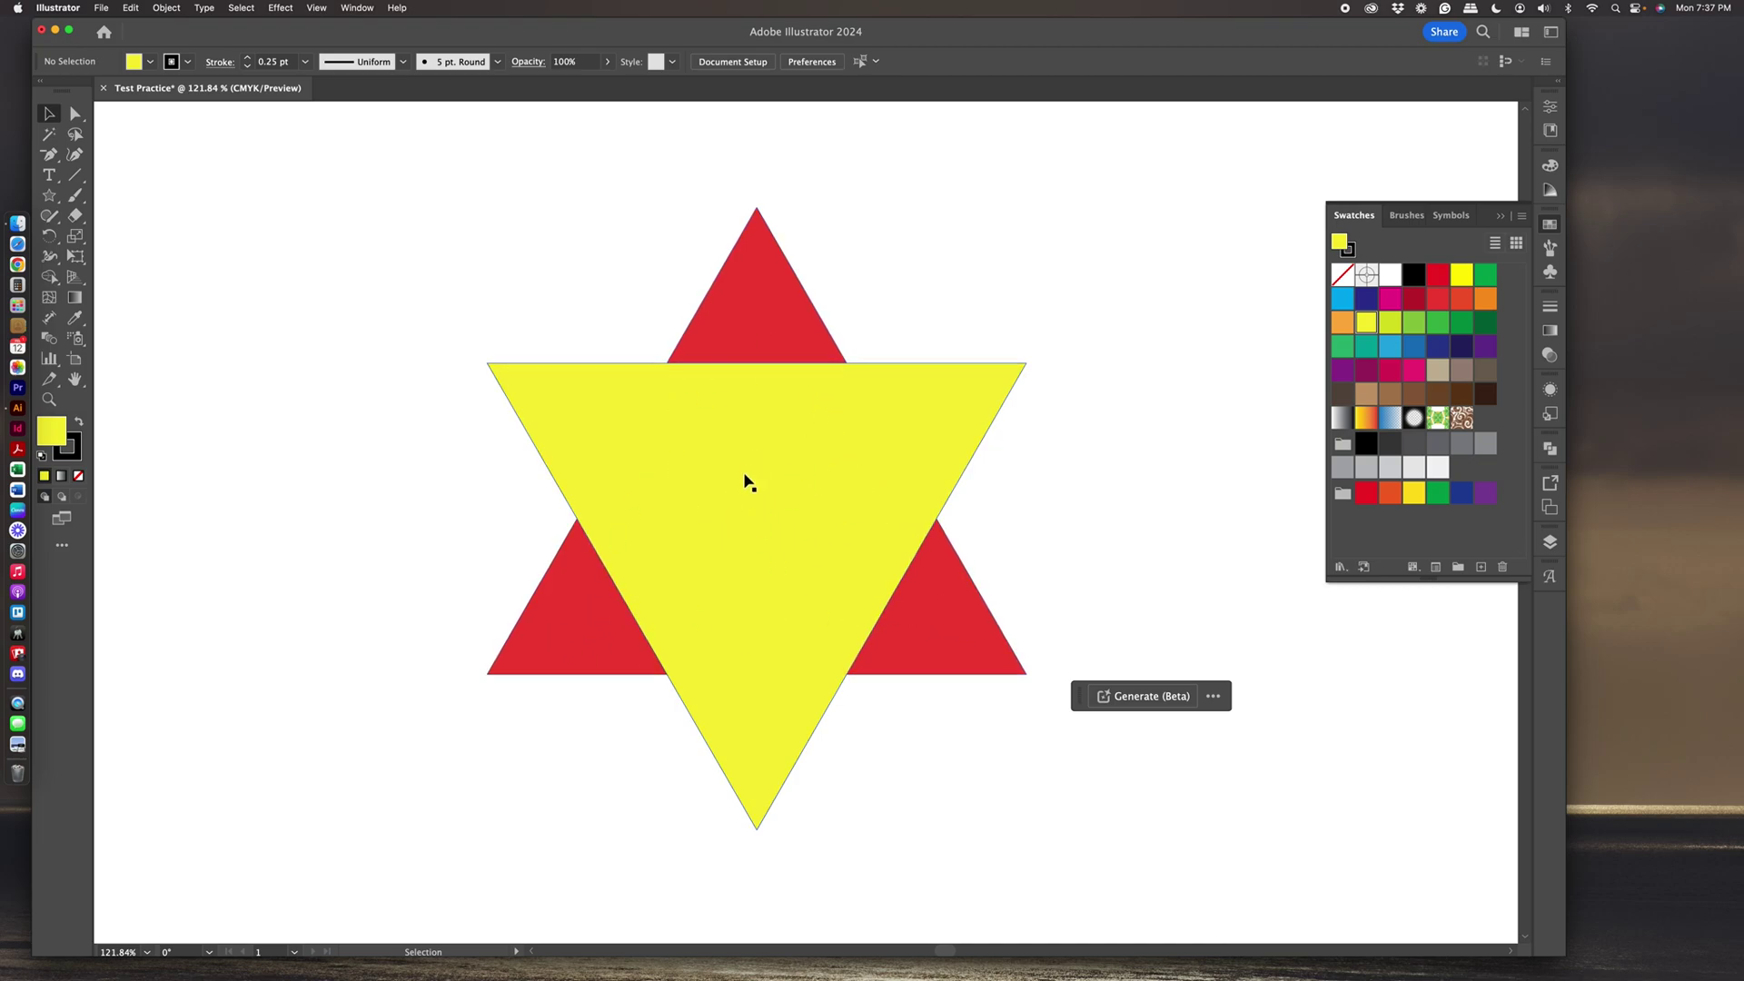
# Undo the yellow and red fills and the merge to get back to the magenta hexagon with six separate triangles.
pyautogui.press('super+z')
pyautogui.press('super+z')
pyautogui.press('super+z')
pyautogui.press('super+z')
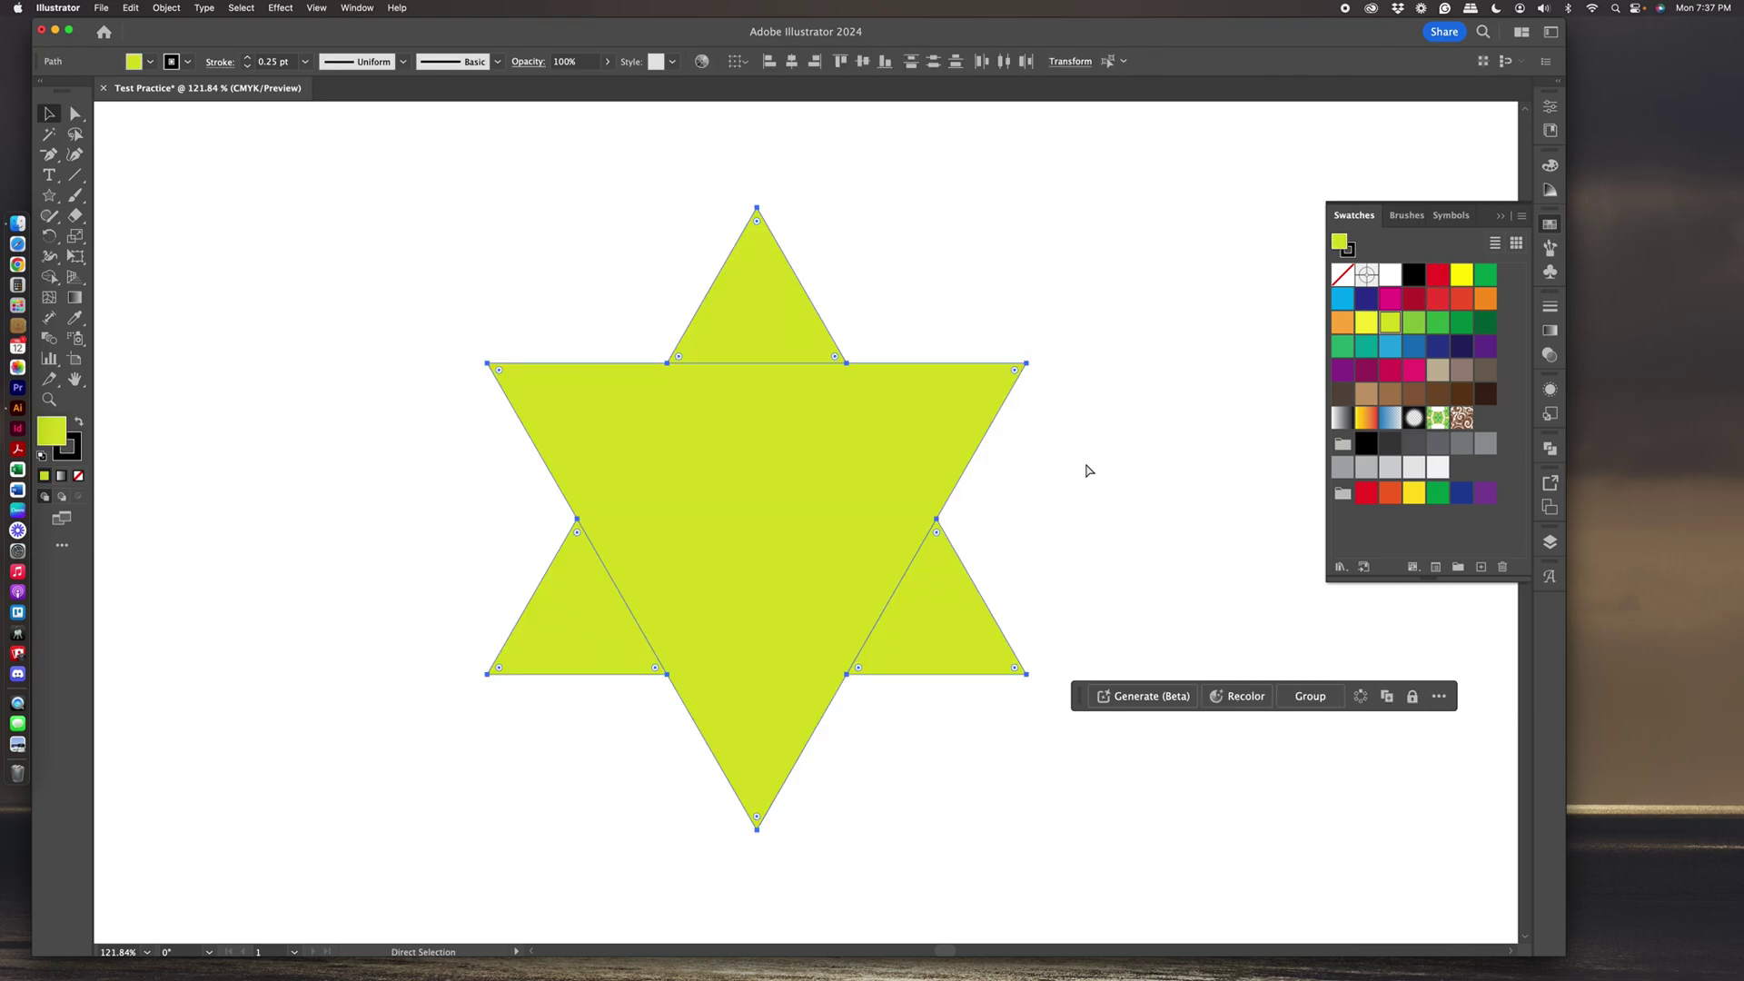
pyautogui.press('v')
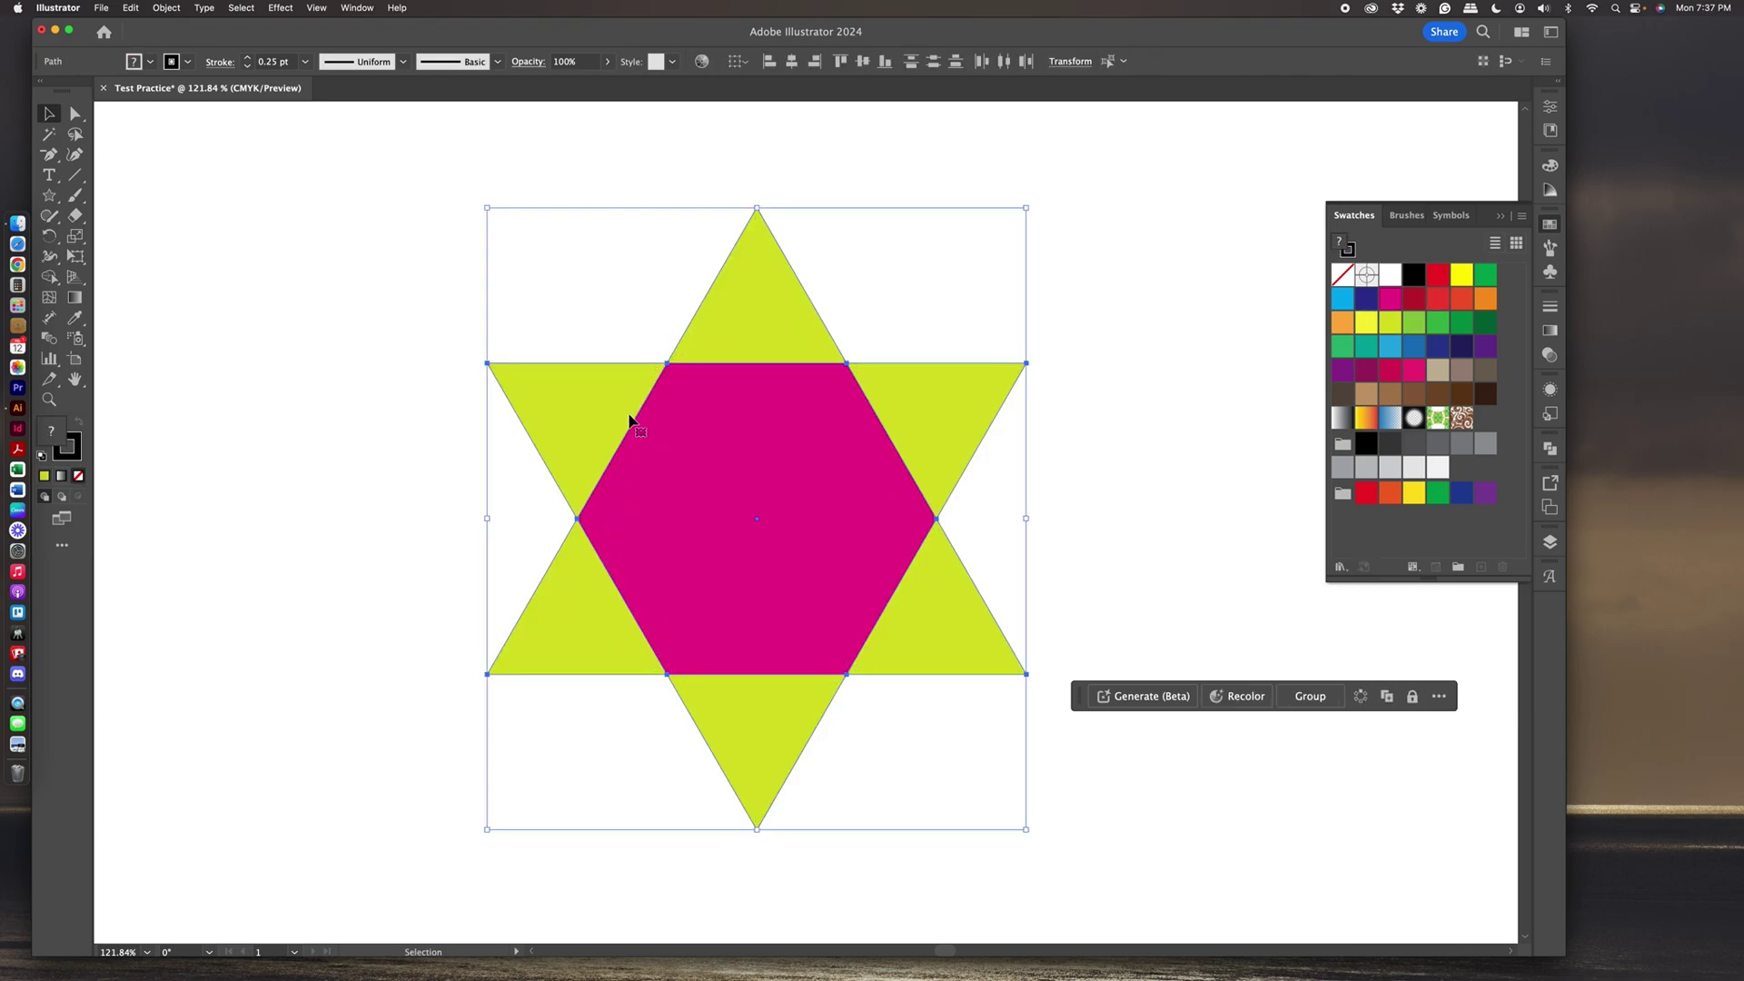
# Merge the hexagon and all six triangles into a single six-pointed star with the Shape Builder tool.
pyautogui.click(49, 277)
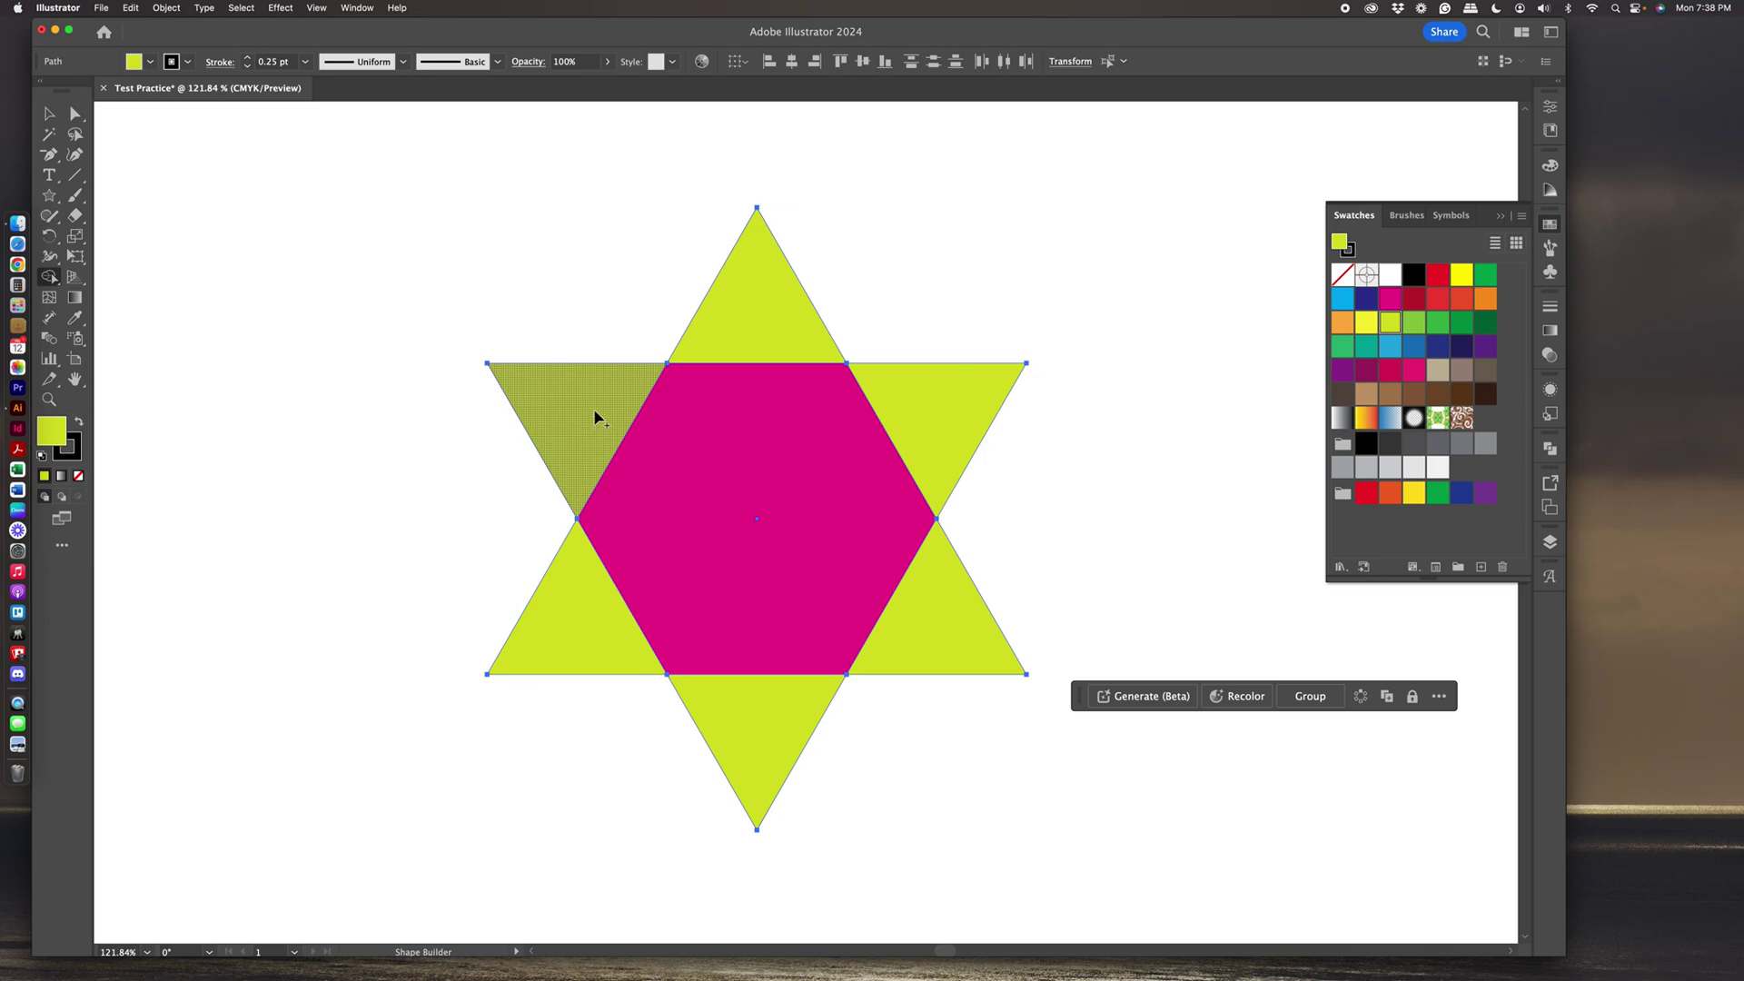
pyautogui.moveTo(590, 415)
pyautogui.mouseDown()
pyautogui.moveTo(879, 554)
pyautogui.moveTo(886, 484)
pyautogui.moveTo(924, 433)
pyautogui.moveTo(783, 580)
pyautogui.moveTo(784, 740)
pyautogui.mouseUp()
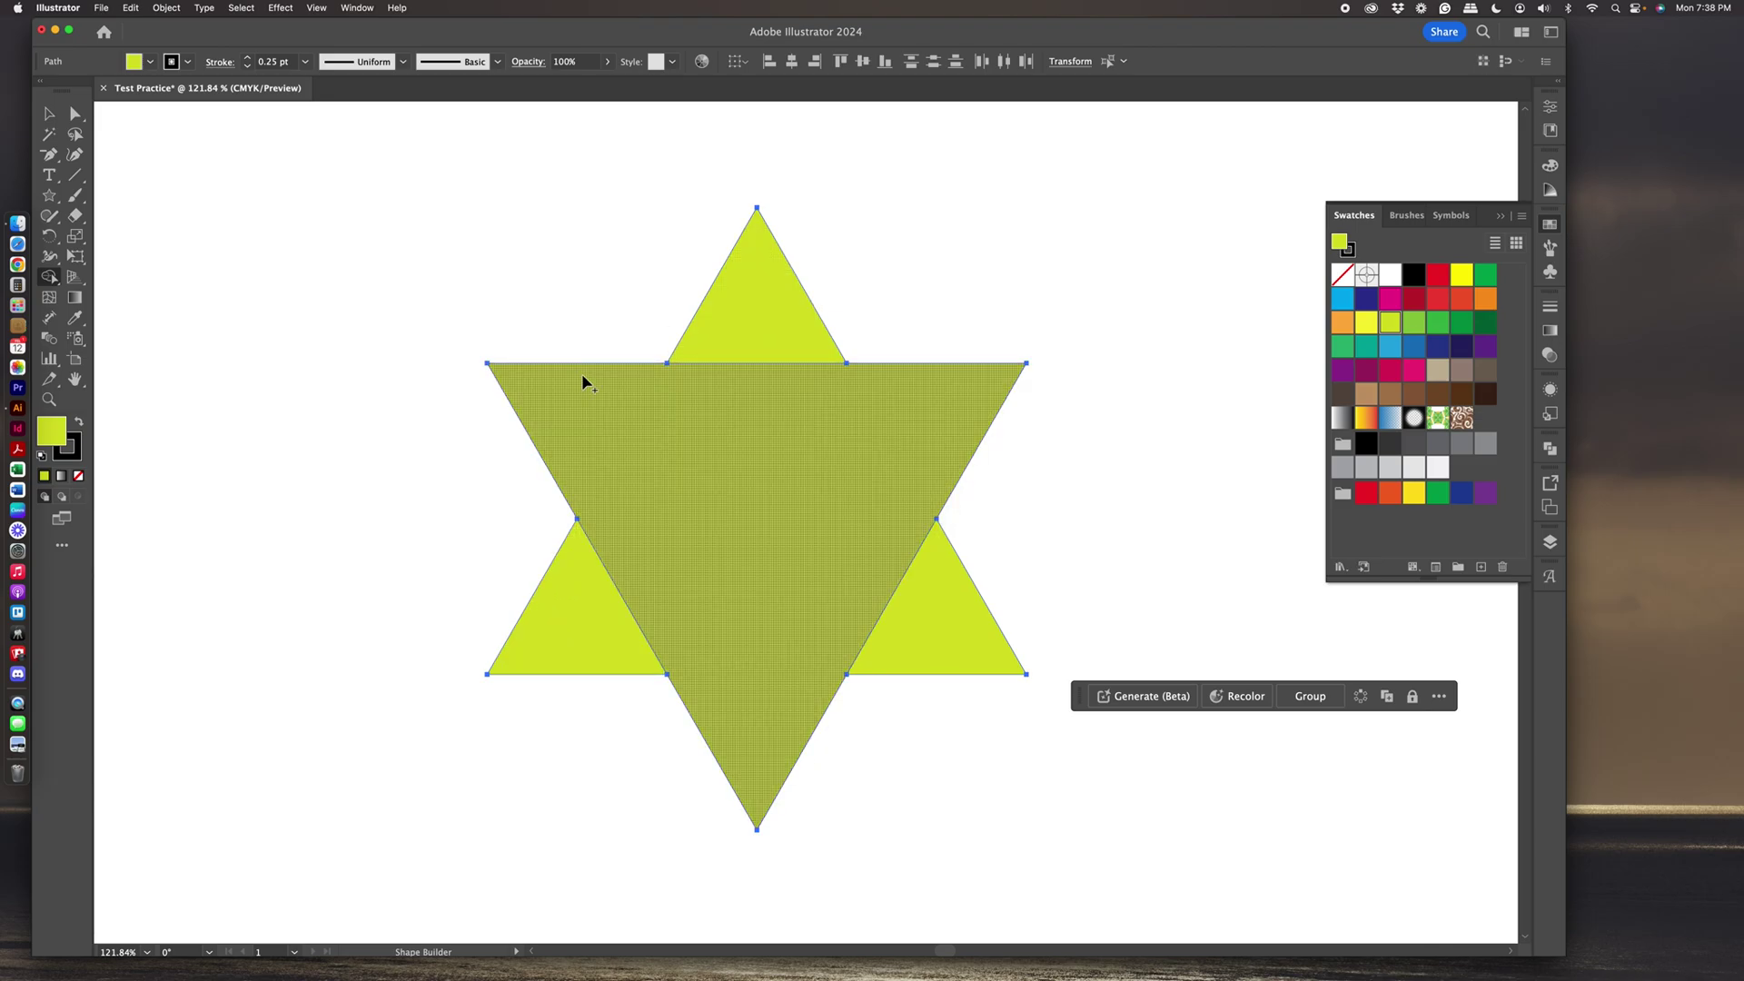
pyautogui.moveTo(753, 356)
pyautogui.mouseDown()
pyautogui.moveTo(752, 332)
pyautogui.moveTo(755, 397)
pyautogui.mouseUp()
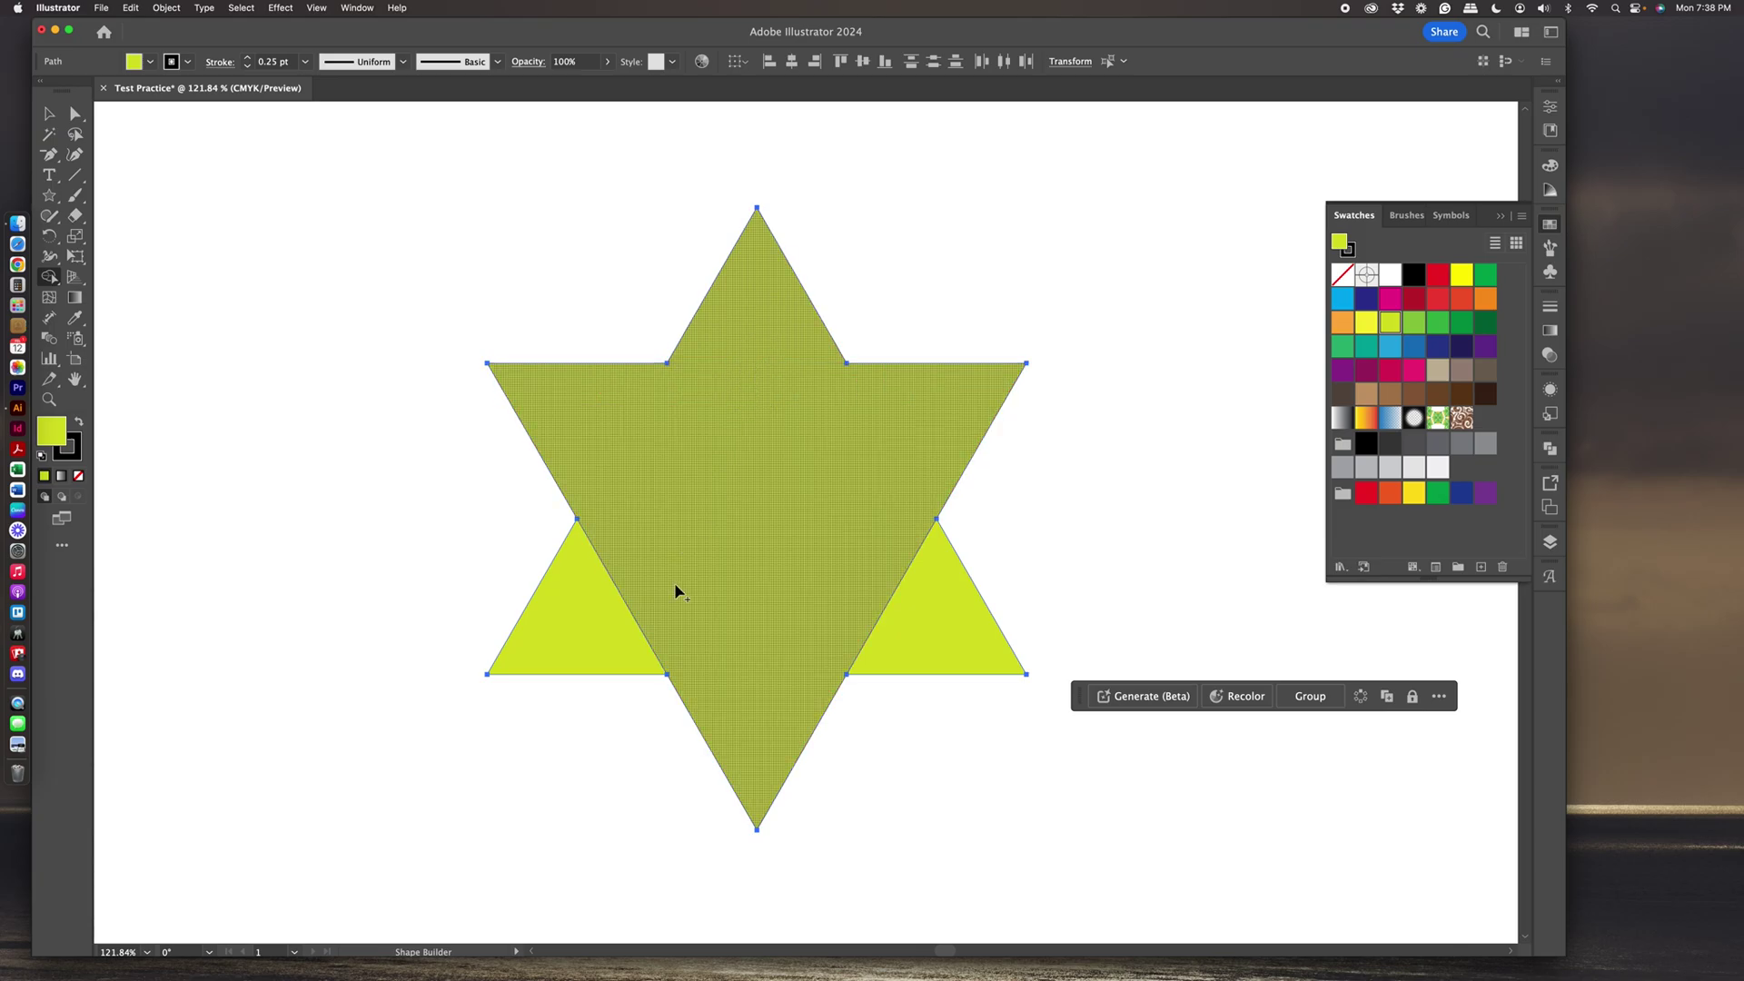
pyautogui.moveTo(659, 589); pyautogui.dragTo(613, 607)
pyautogui.moveTo(743, 587); pyautogui.dragTo(974, 640)
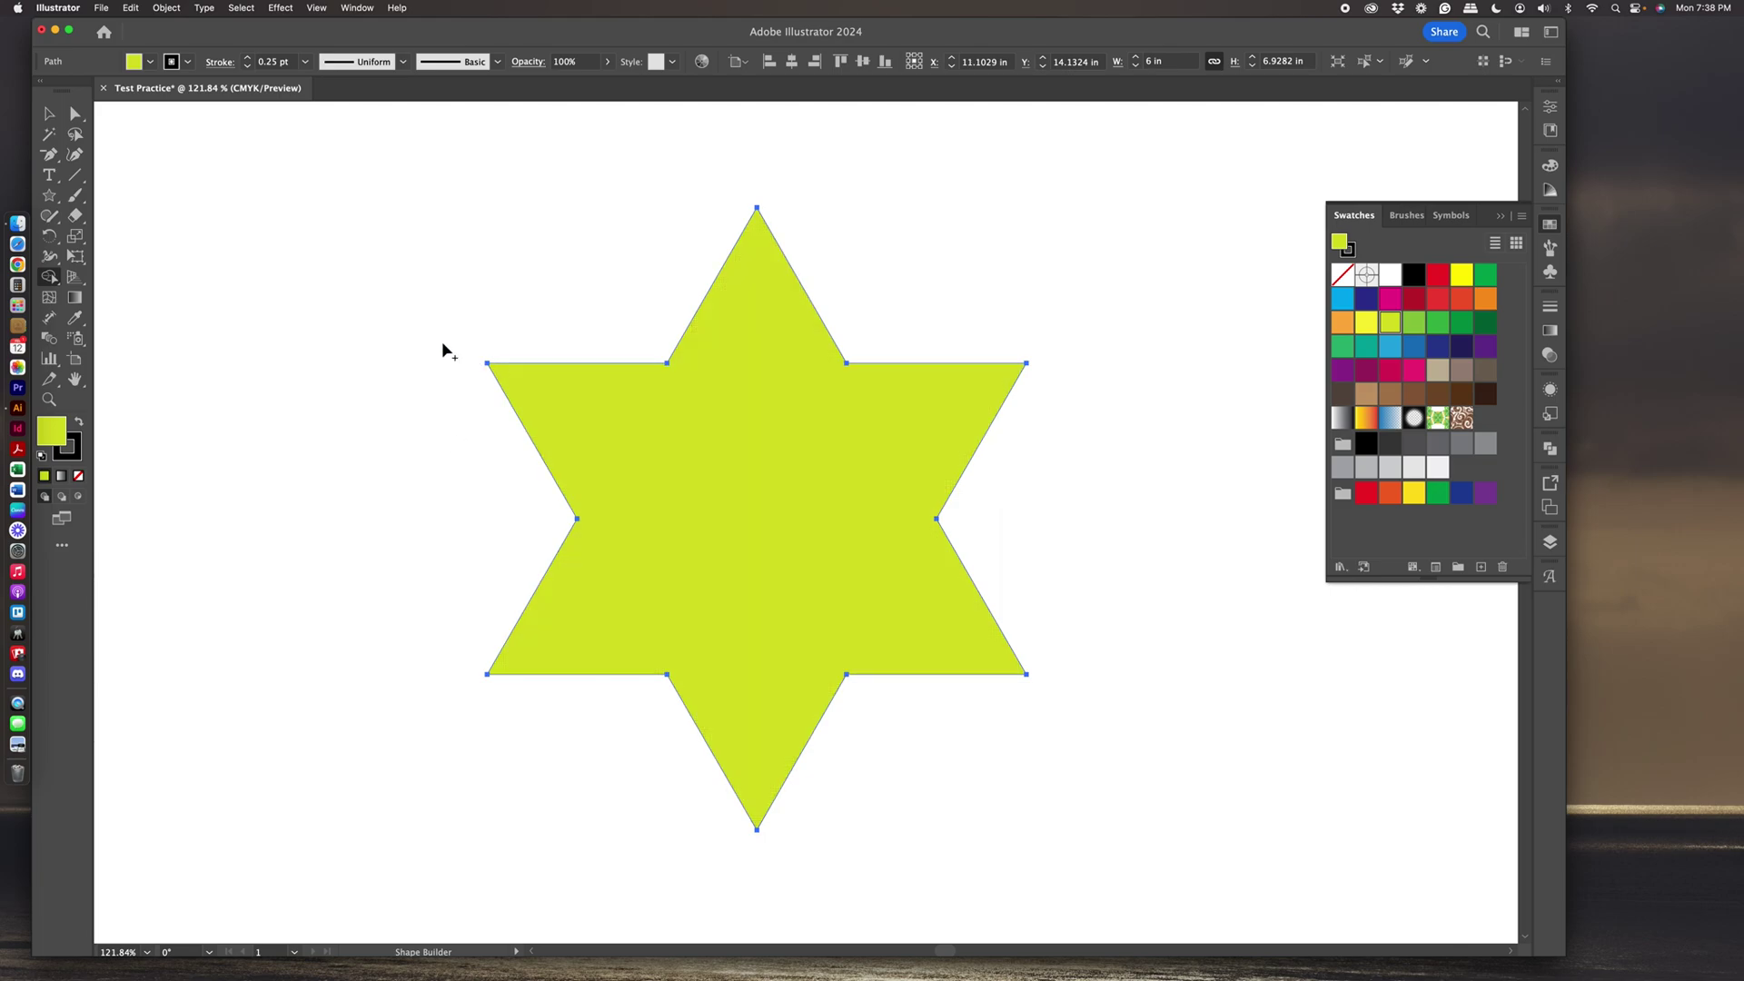
pyautogui.press('v')
# Draw two line segments through the star's centre, one horizontal and one diagonal from upper left to lower right, joining opposite inner corners.
pyautogui.click(75, 176)
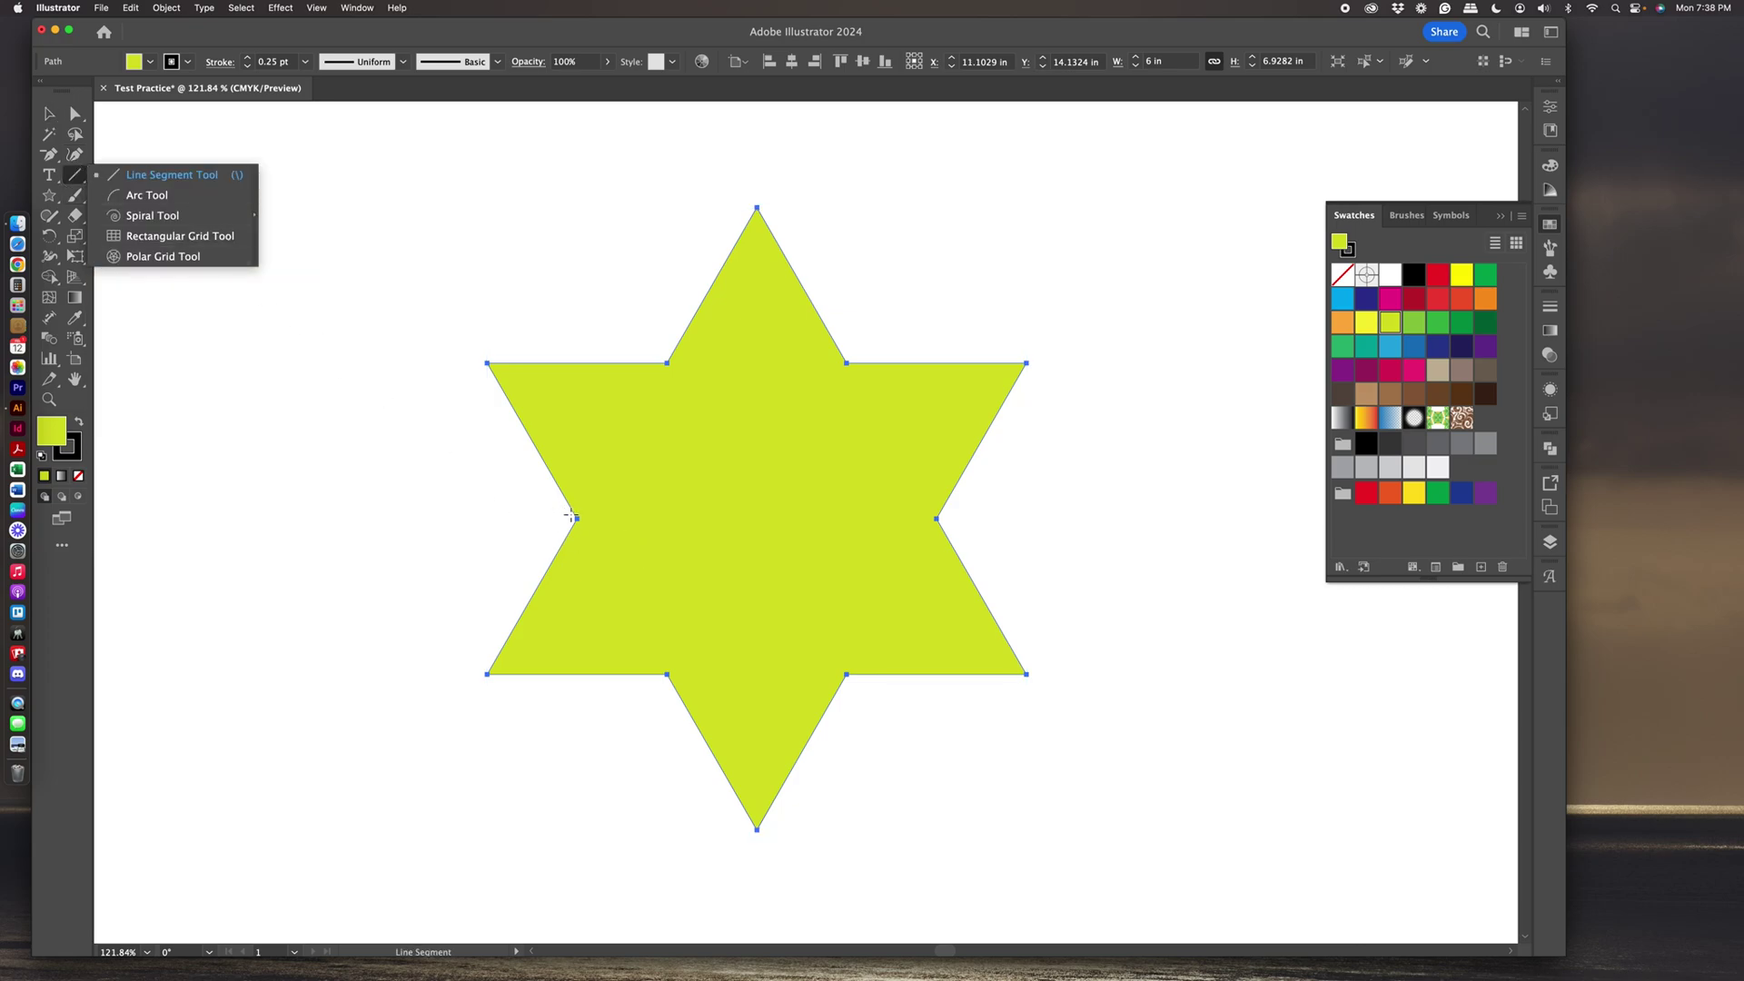
pyautogui.moveTo(576, 518); pyautogui.dragTo(936, 517)
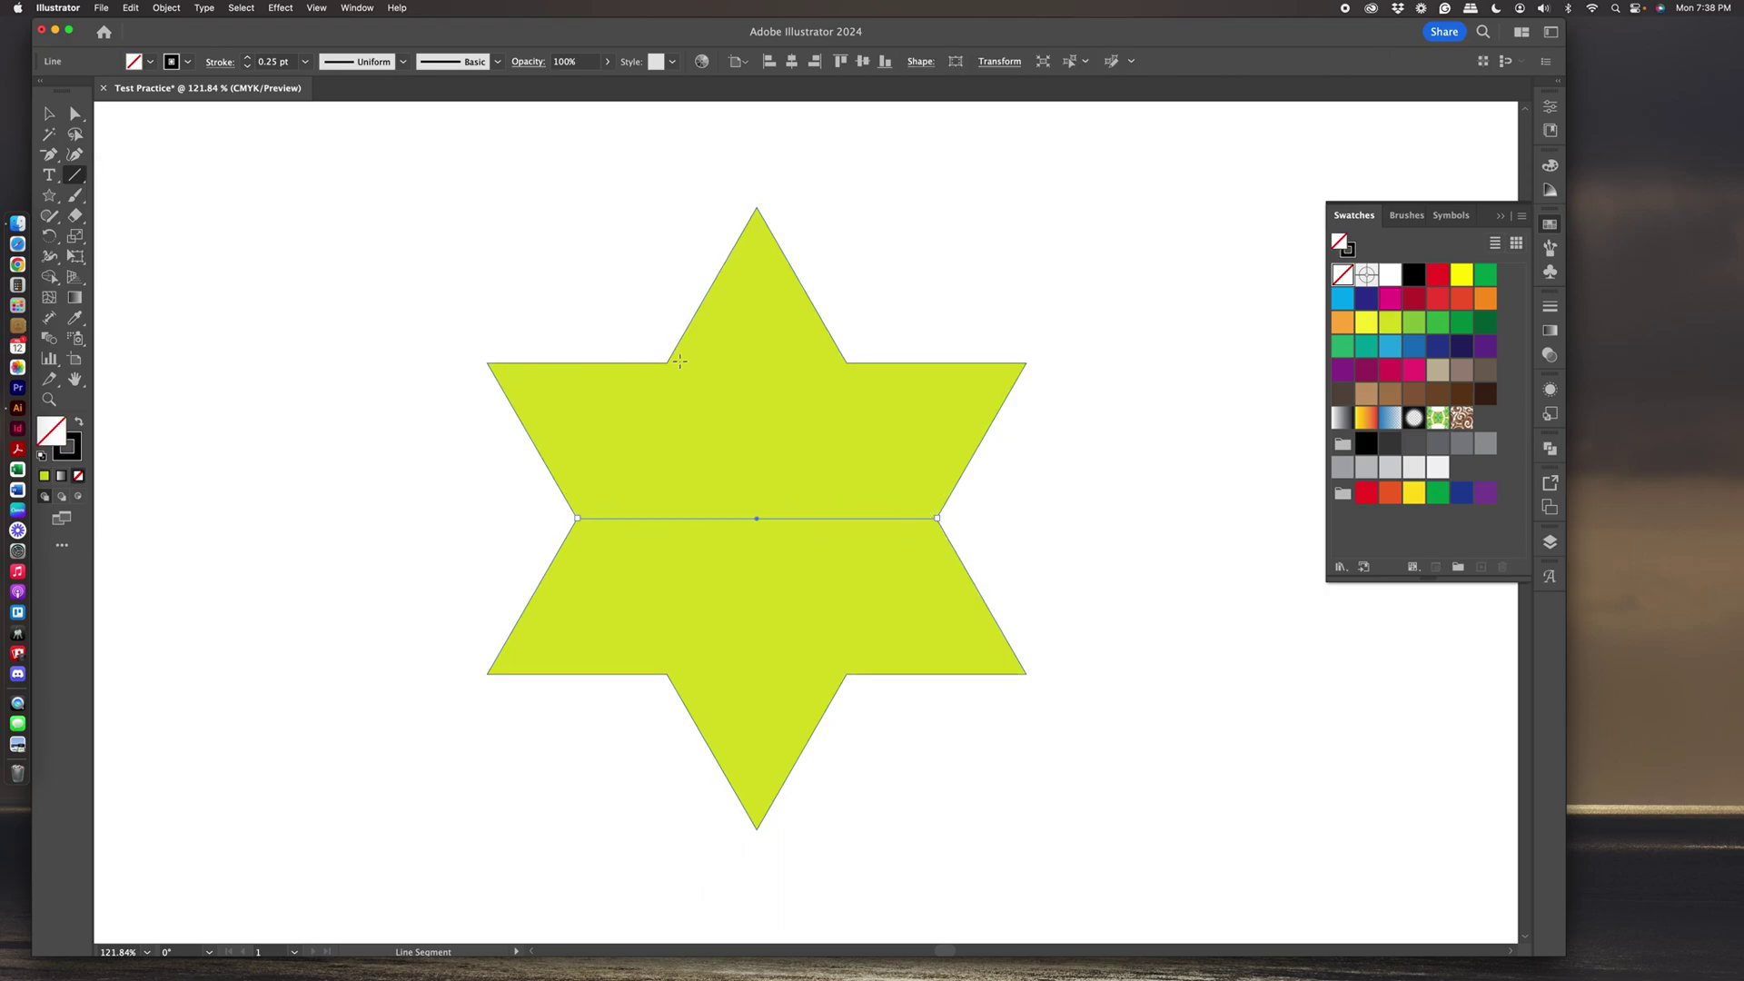
pyautogui.moveTo(667, 362); pyautogui.dragTo(848, 674)
pyautogui.scroll(-1, 858, 673)
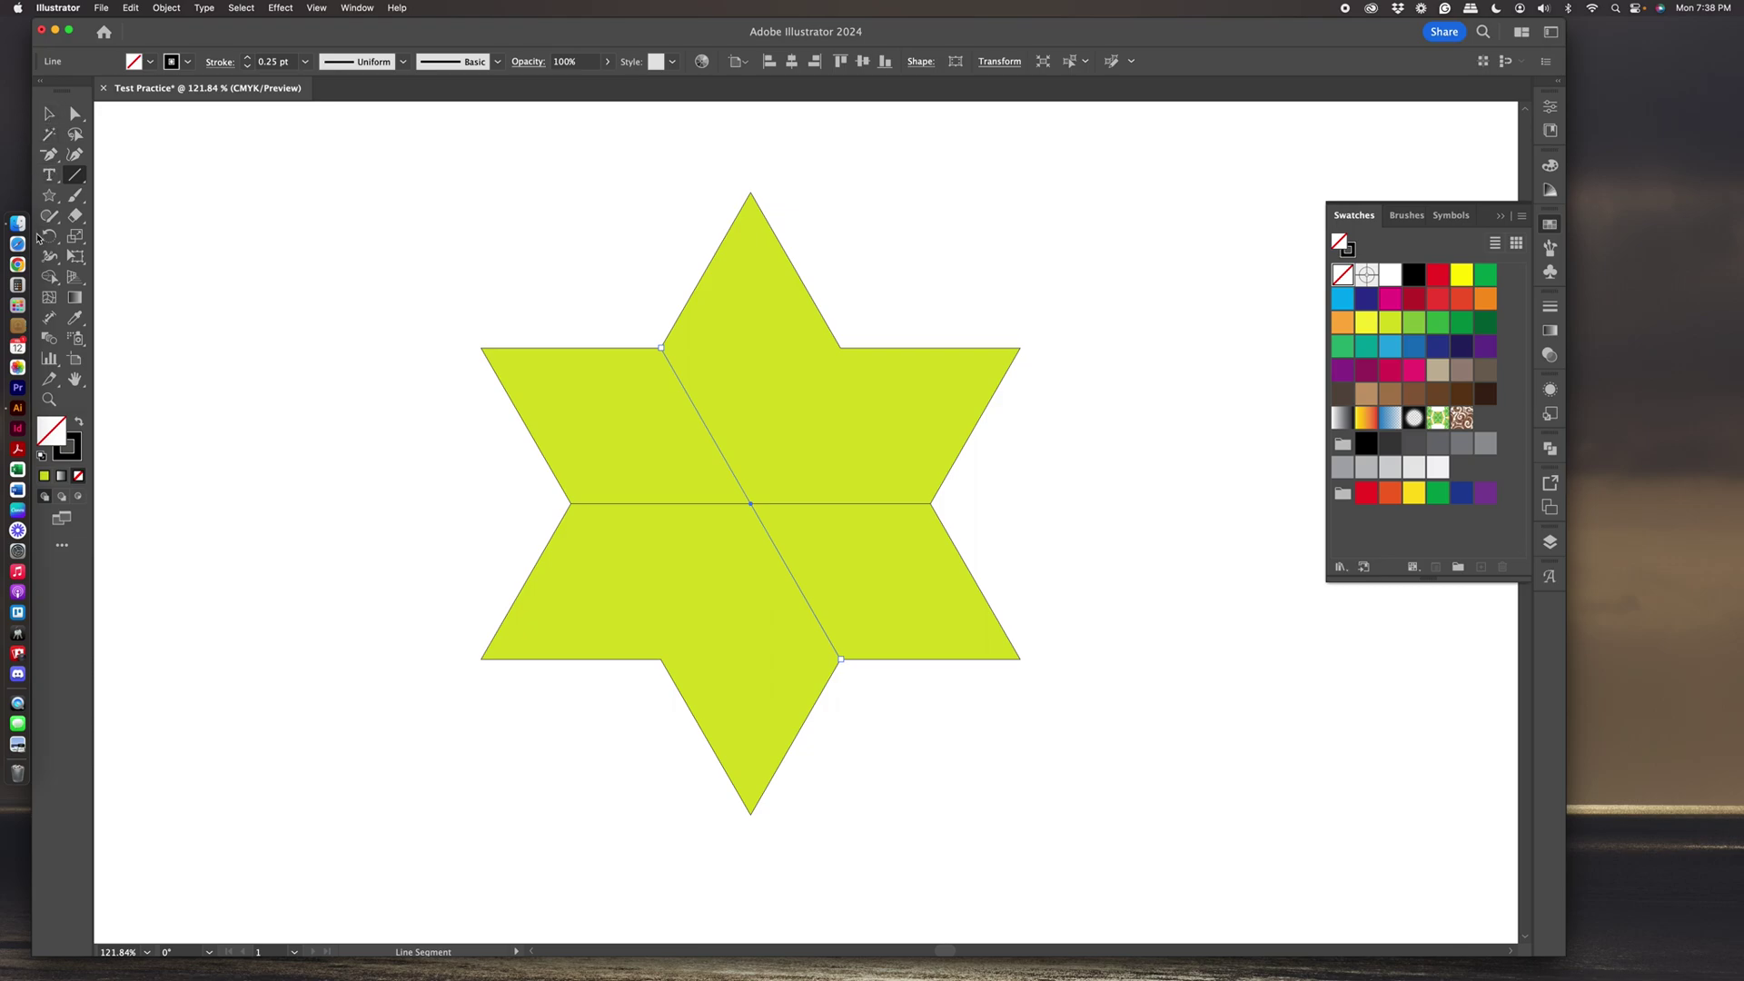
# Select the star and both lines, and remove the section below the horizontal line and left of the diagonal with the Shape Builder tool.
pyautogui.click(48, 113)
pyautogui.moveTo(364, 245); pyautogui.dragTo(950, 790)
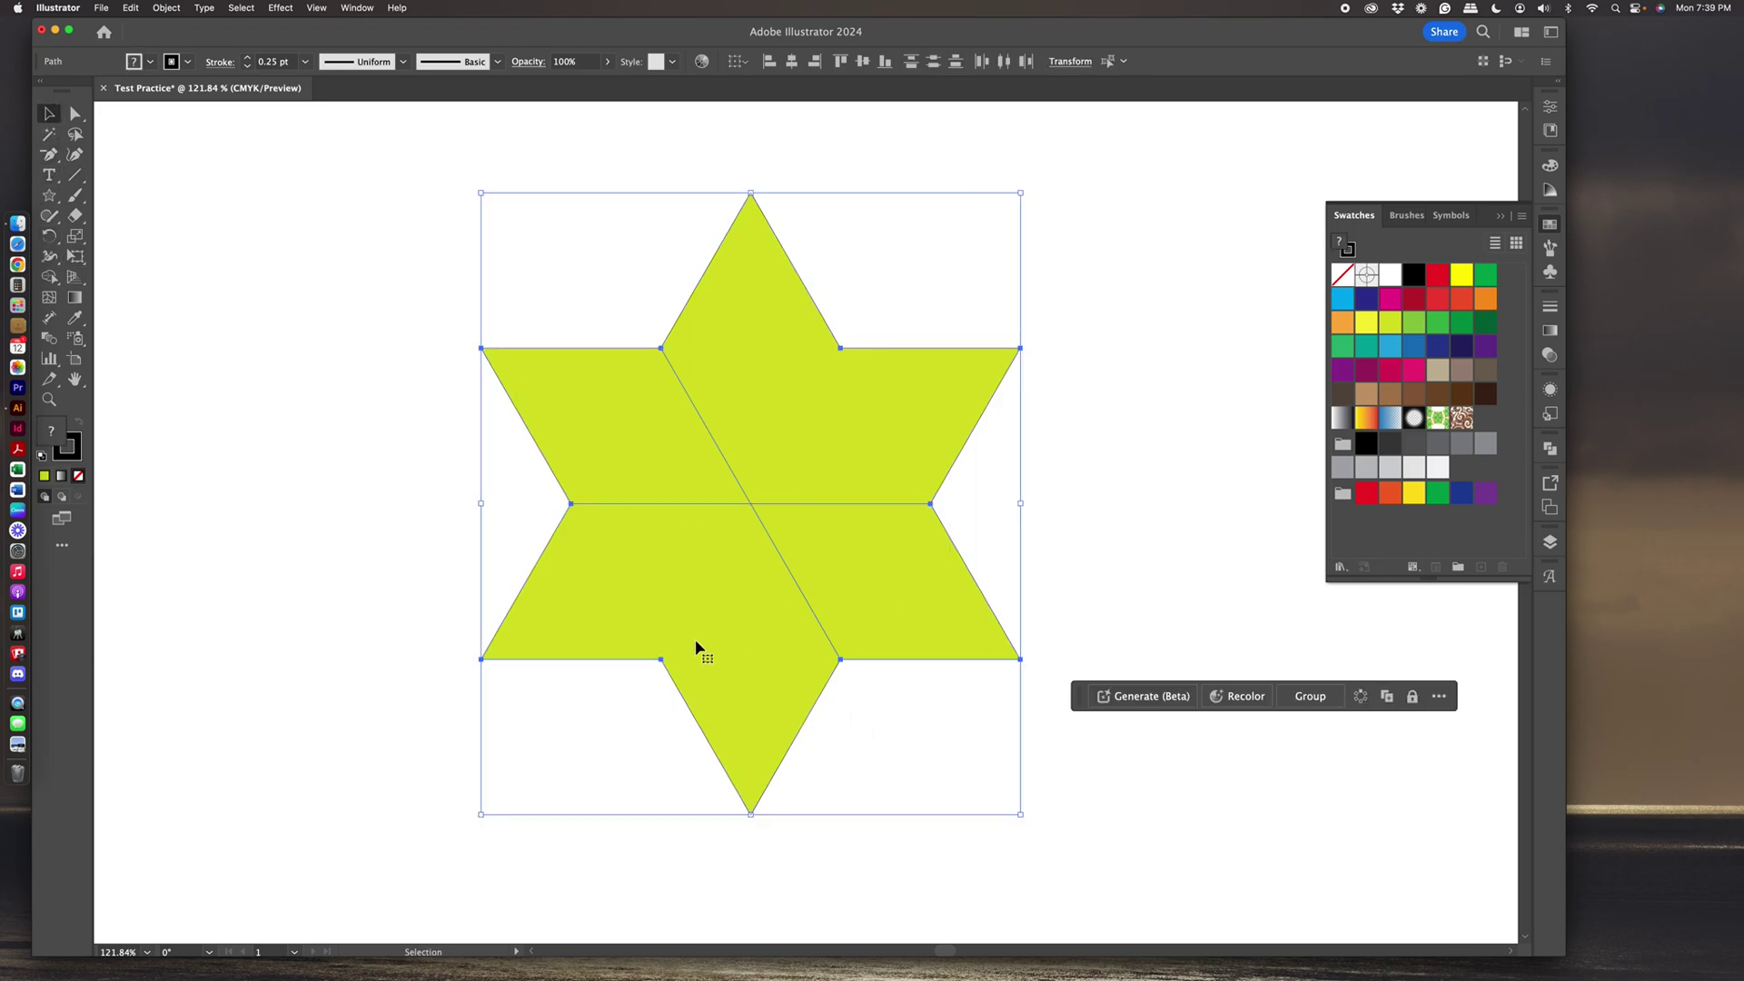
pyautogui.click(50, 278)
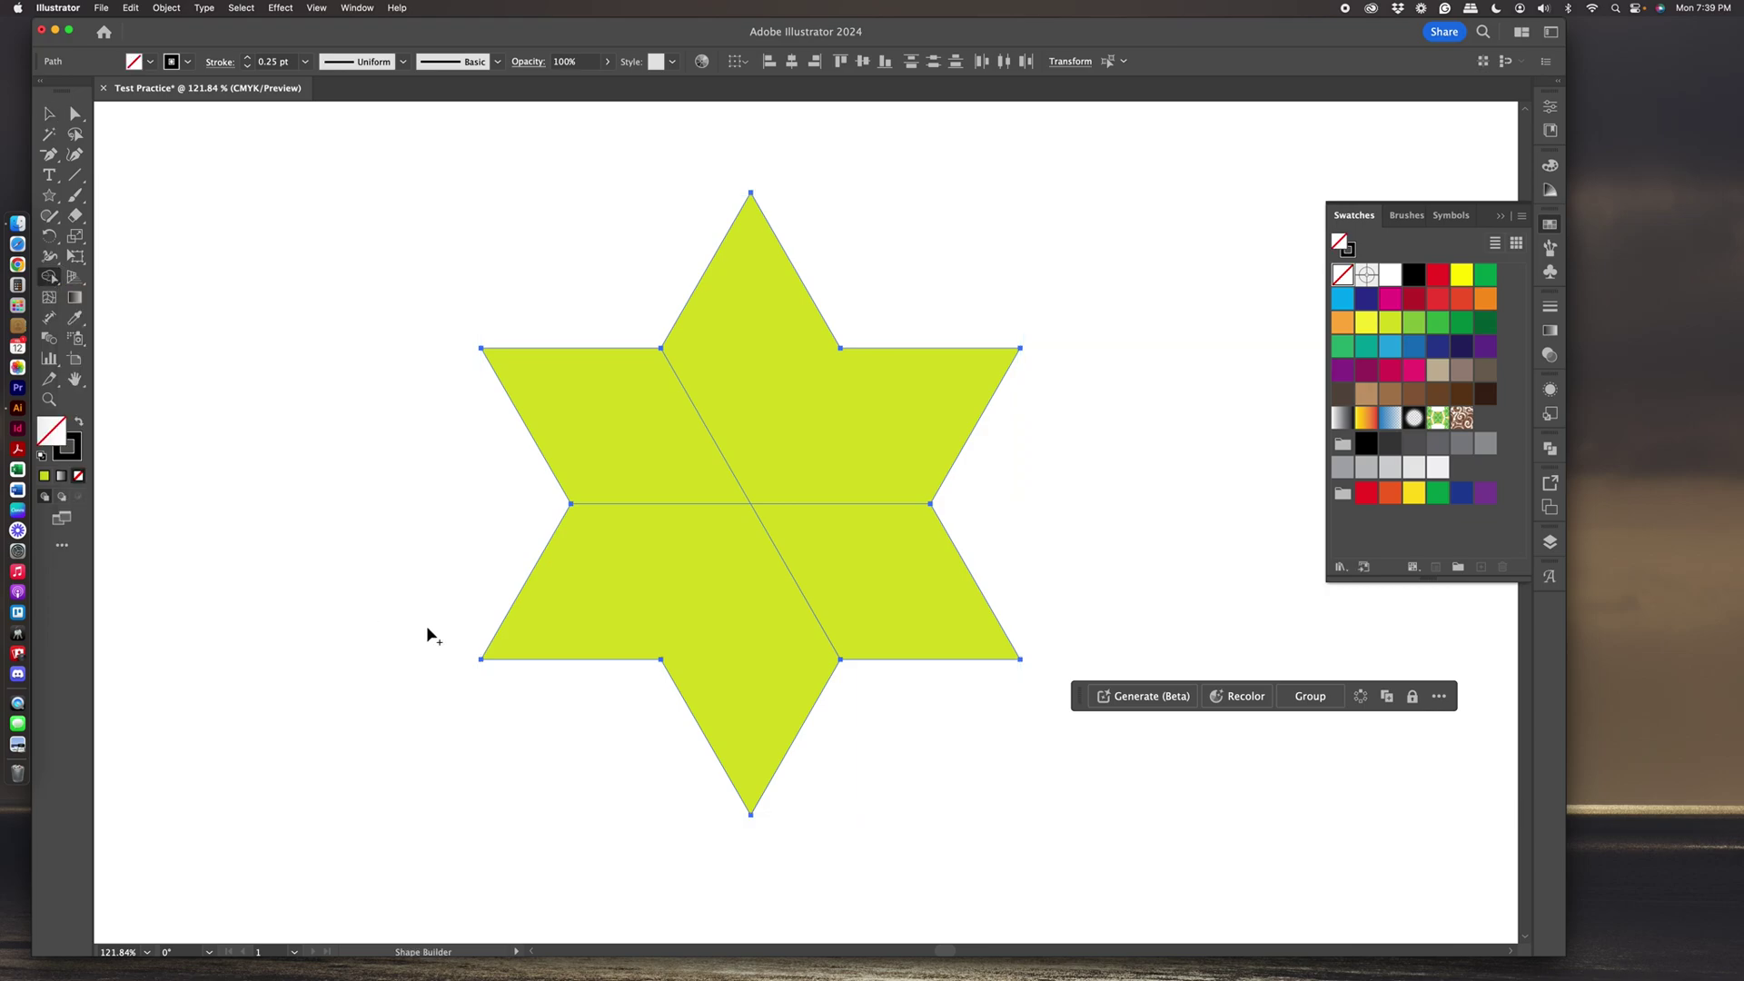
pyautogui.moveTo(483, 625)
pyautogui.keyDown('alt'); pyautogui.mouseDown()
pyautogui.moveTo(630, 626)
pyautogui.moveTo(670, 652)
pyautogui.mouseUp(); pyautogui.keyUp('alt')
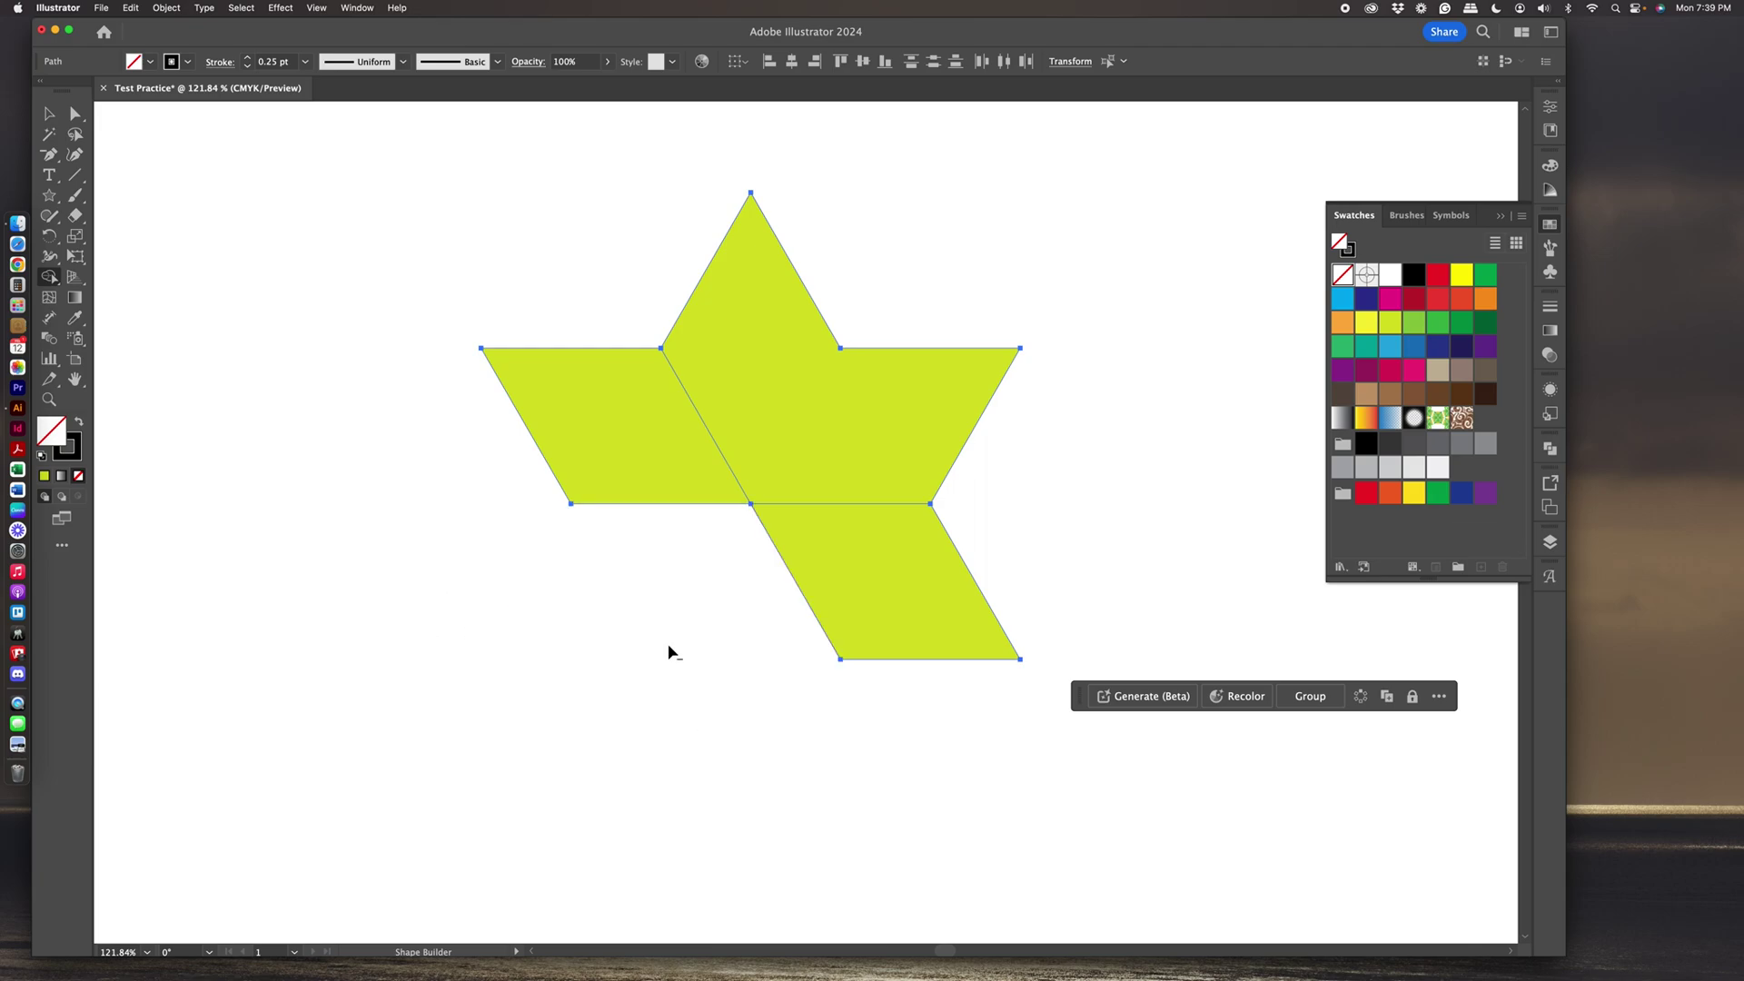
# Remove all remaining star sections except the parallelogram between the left point and the centre with the Shape Builder tool, and select what remains.
pyautogui.moveTo(990, 505)
pyautogui.mouseDown()
pyautogui.moveTo(932, 576)
pyautogui.moveTo(991, 488)
pyautogui.mouseUp()
pyautogui.moveTo(821, 263)
pyautogui.keyDown('alt'); pyautogui.mouseDown()
pyautogui.moveTo(874, 410)
pyautogui.moveTo(821, 603)
pyautogui.moveTo(792, 628)
pyautogui.mouseUp(); pyautogui.keyUp('alt')
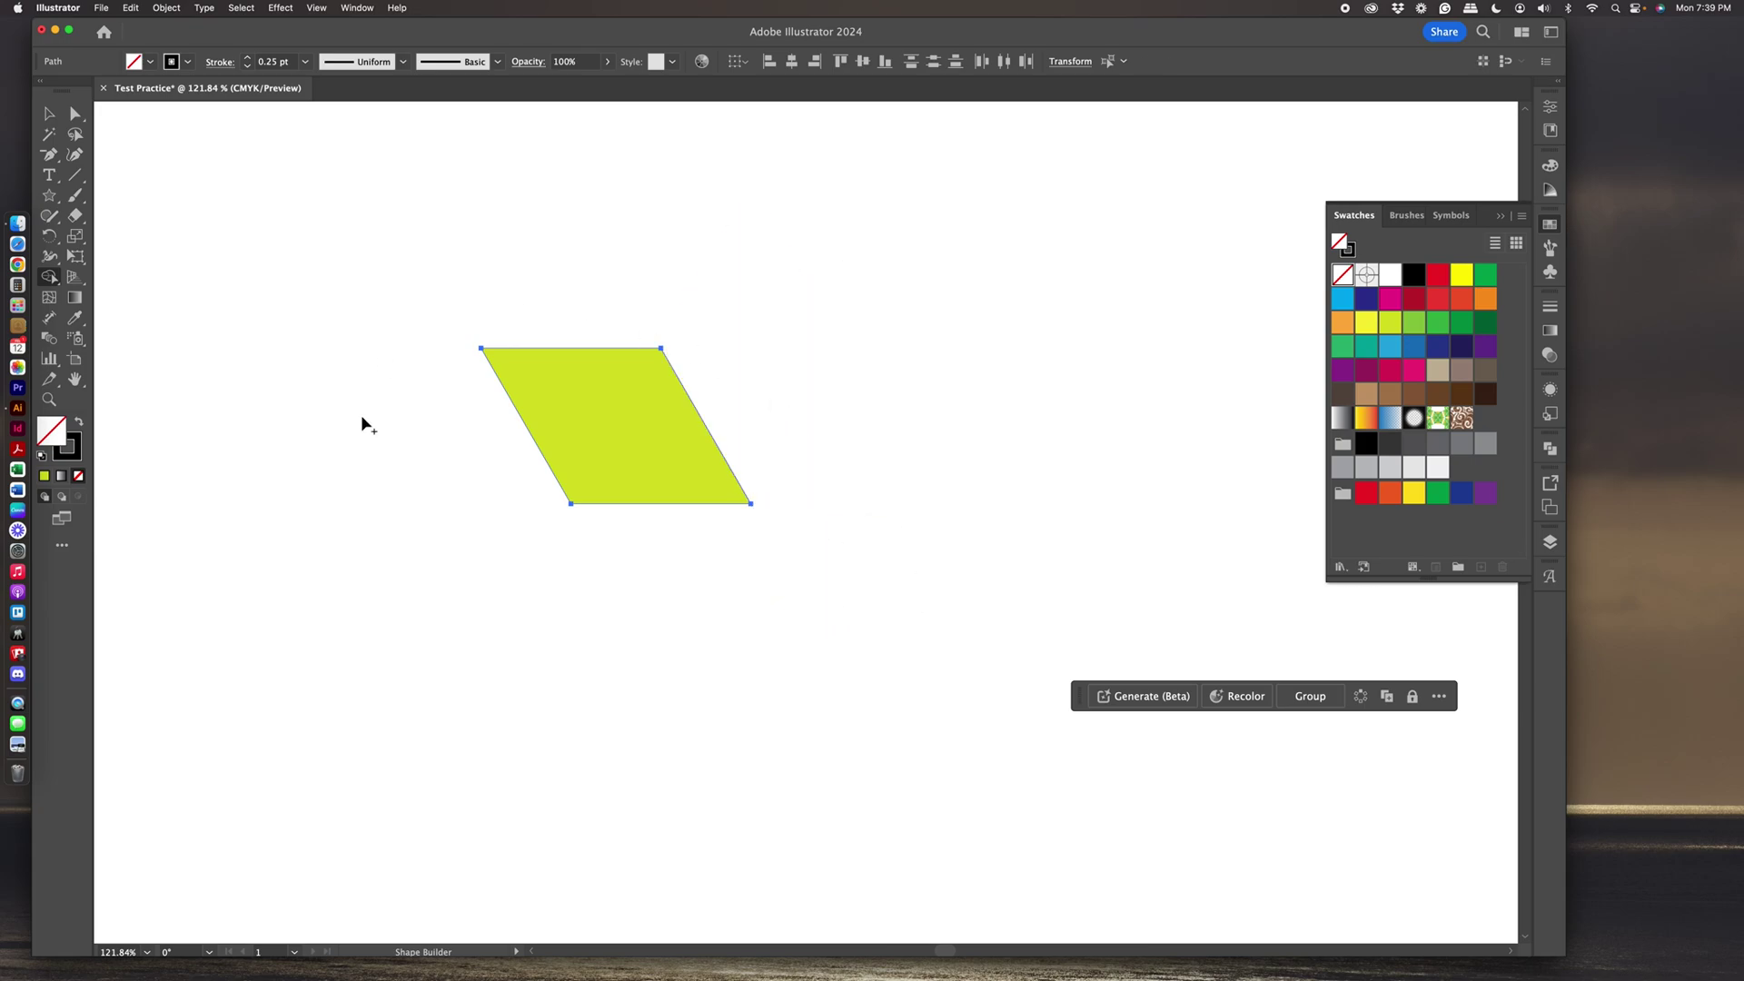
pyautogui.click(50, 114)
pyautogui.press('super+a')
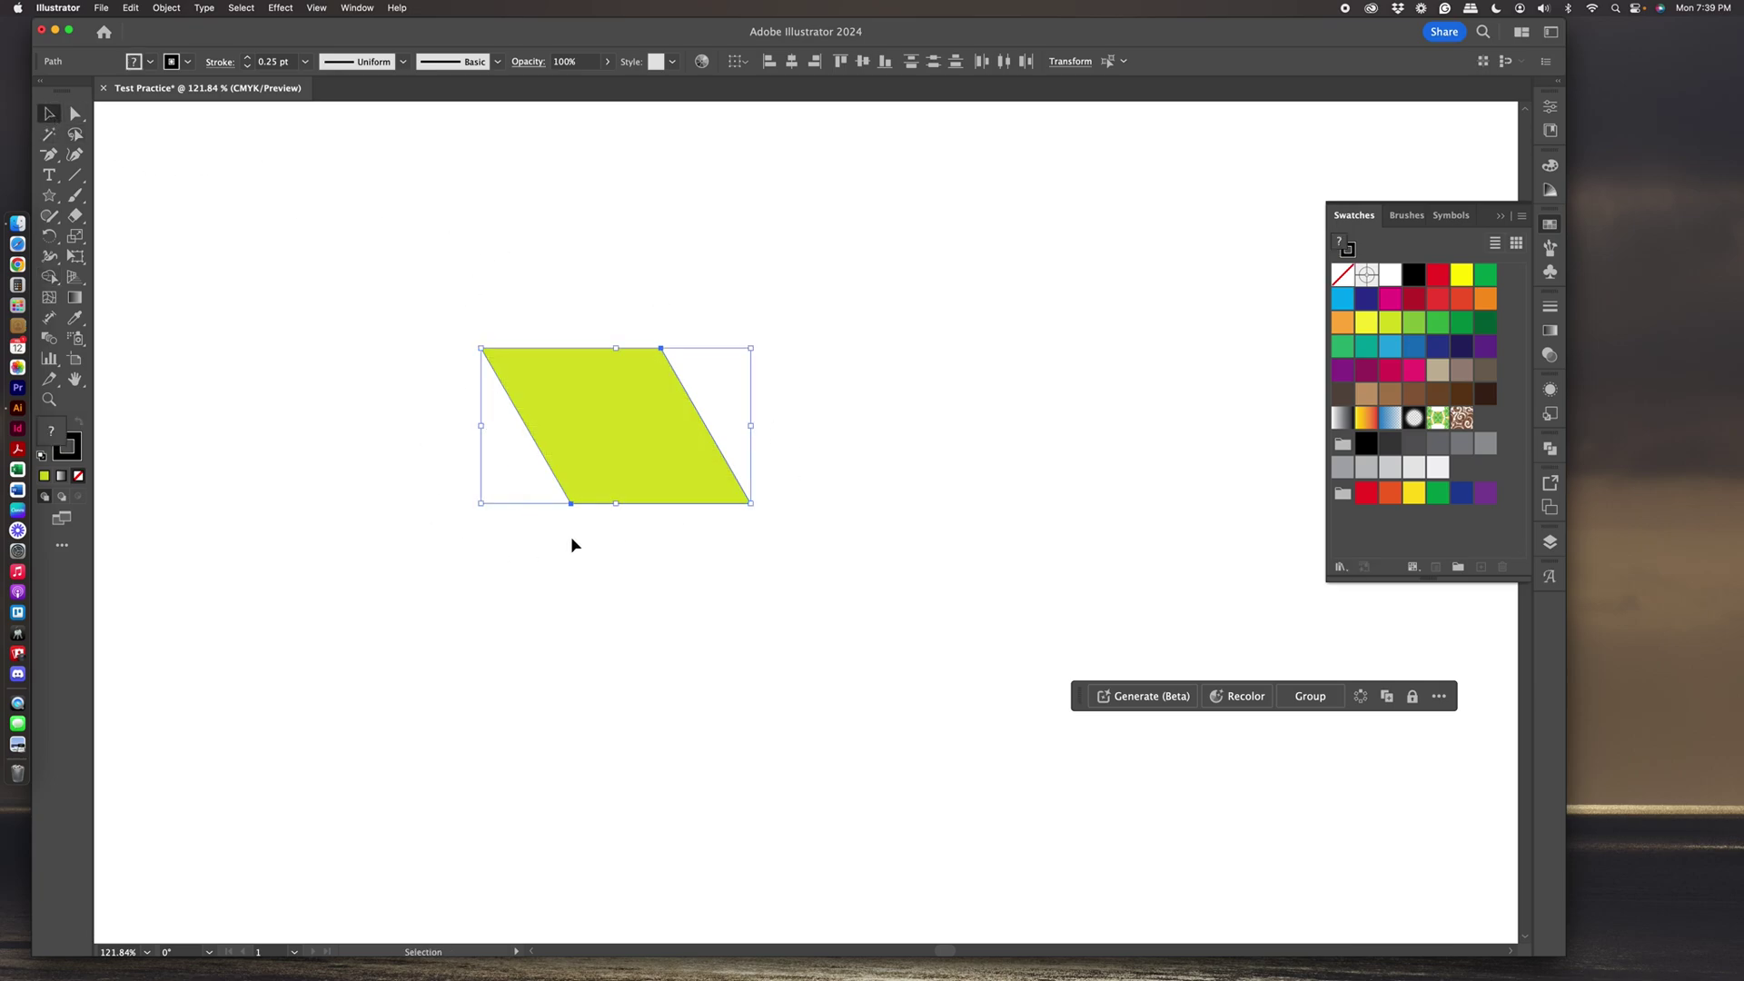
# Draw a 2 in line segment at an angle of 0° in the empty area beside the green parallelogram.
pyautogui.hscroll(7, 757, 319)
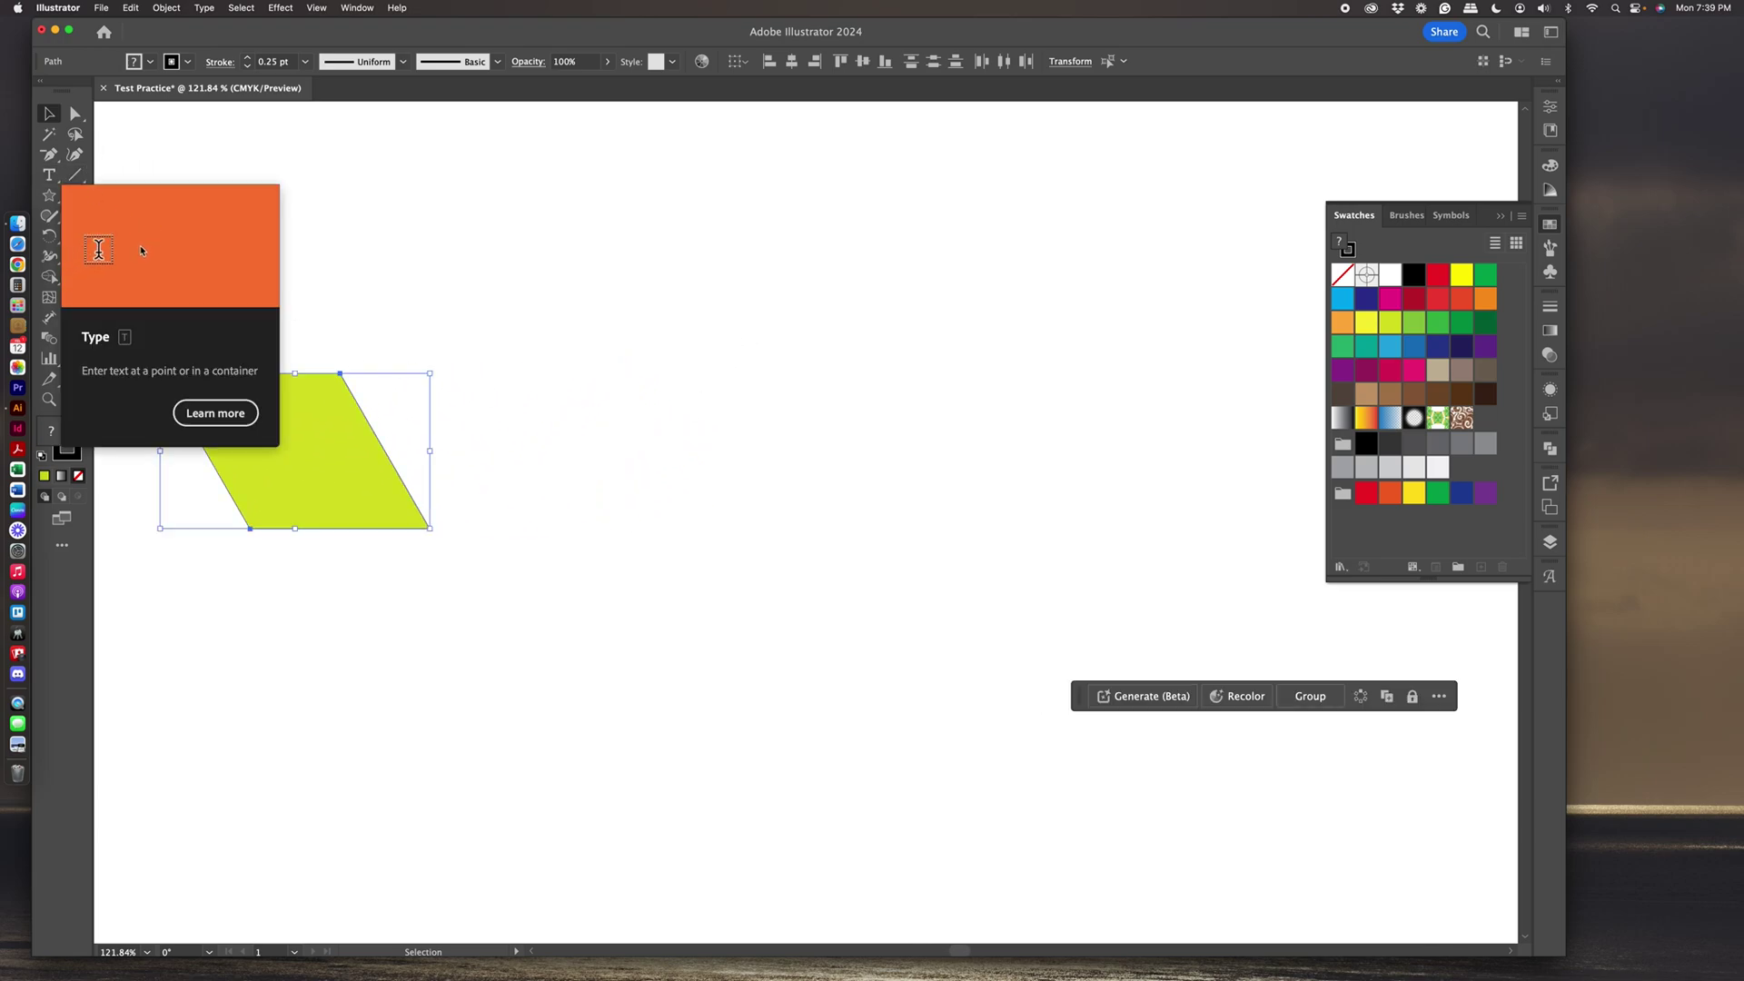
pyautogui.click(75, 175)
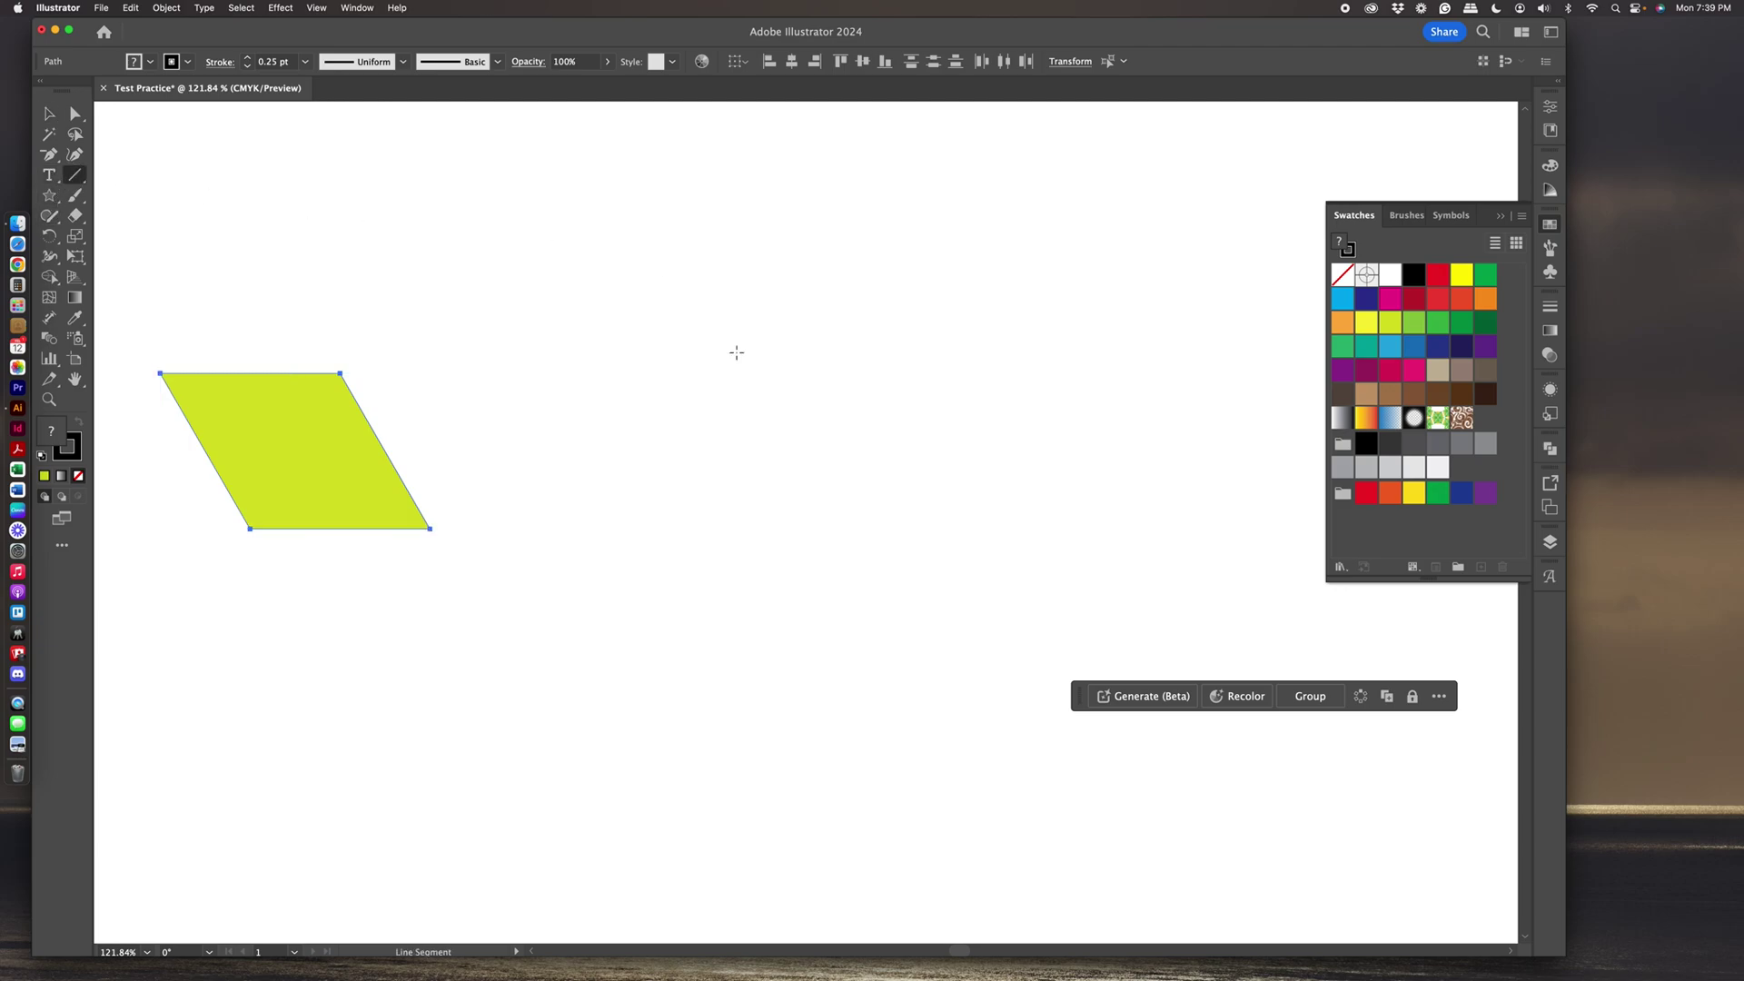
pyautogui.click(673, 360)
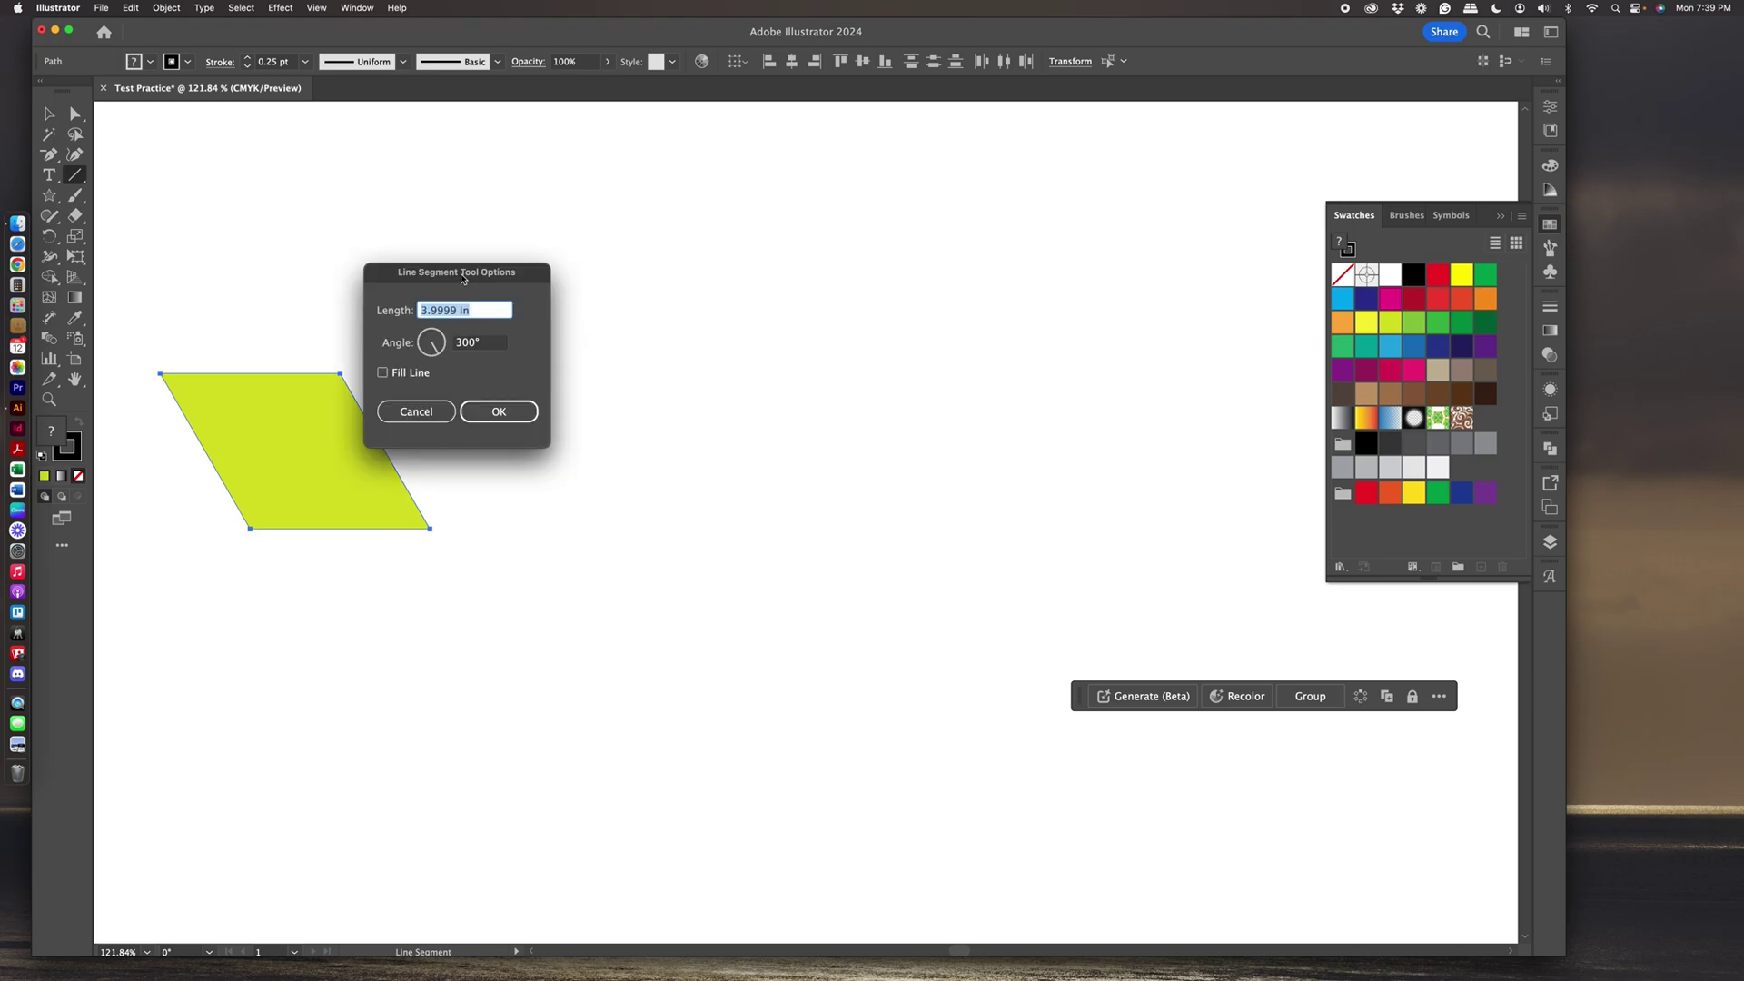
pyautogui.moveTo(462, 279); pyautogui.dragTo(731, 319)
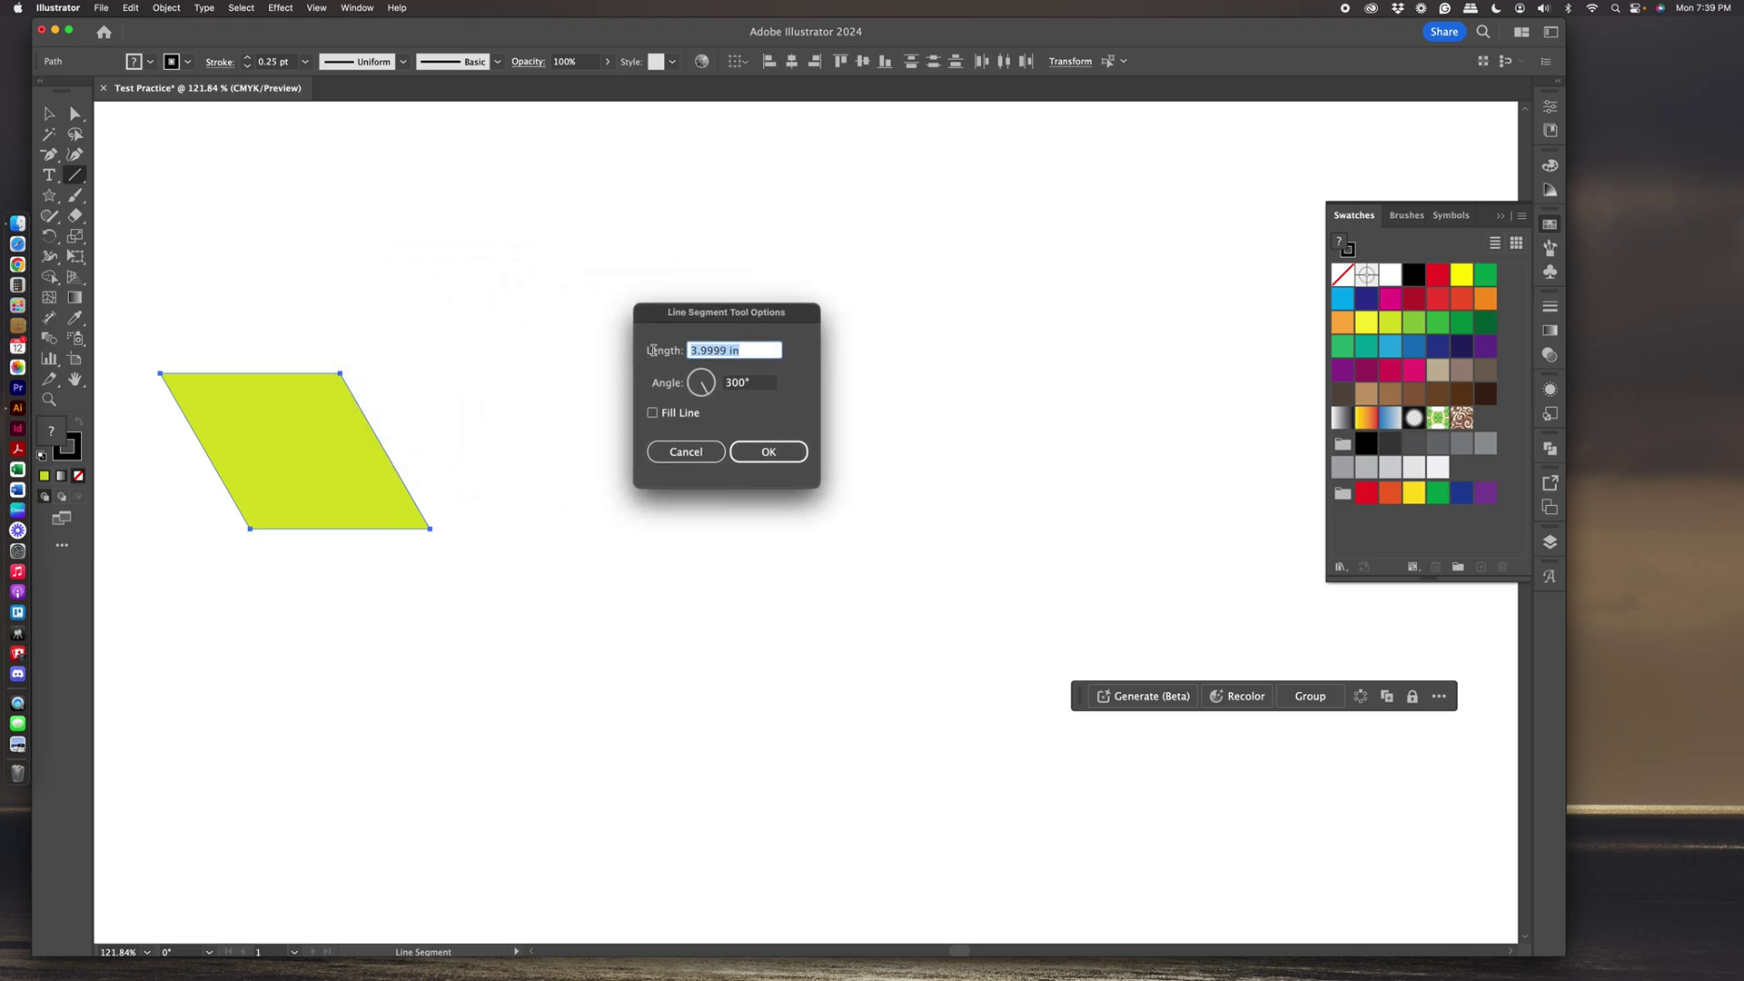
pyautogui.write('2')
pyautogui.press('Tab')
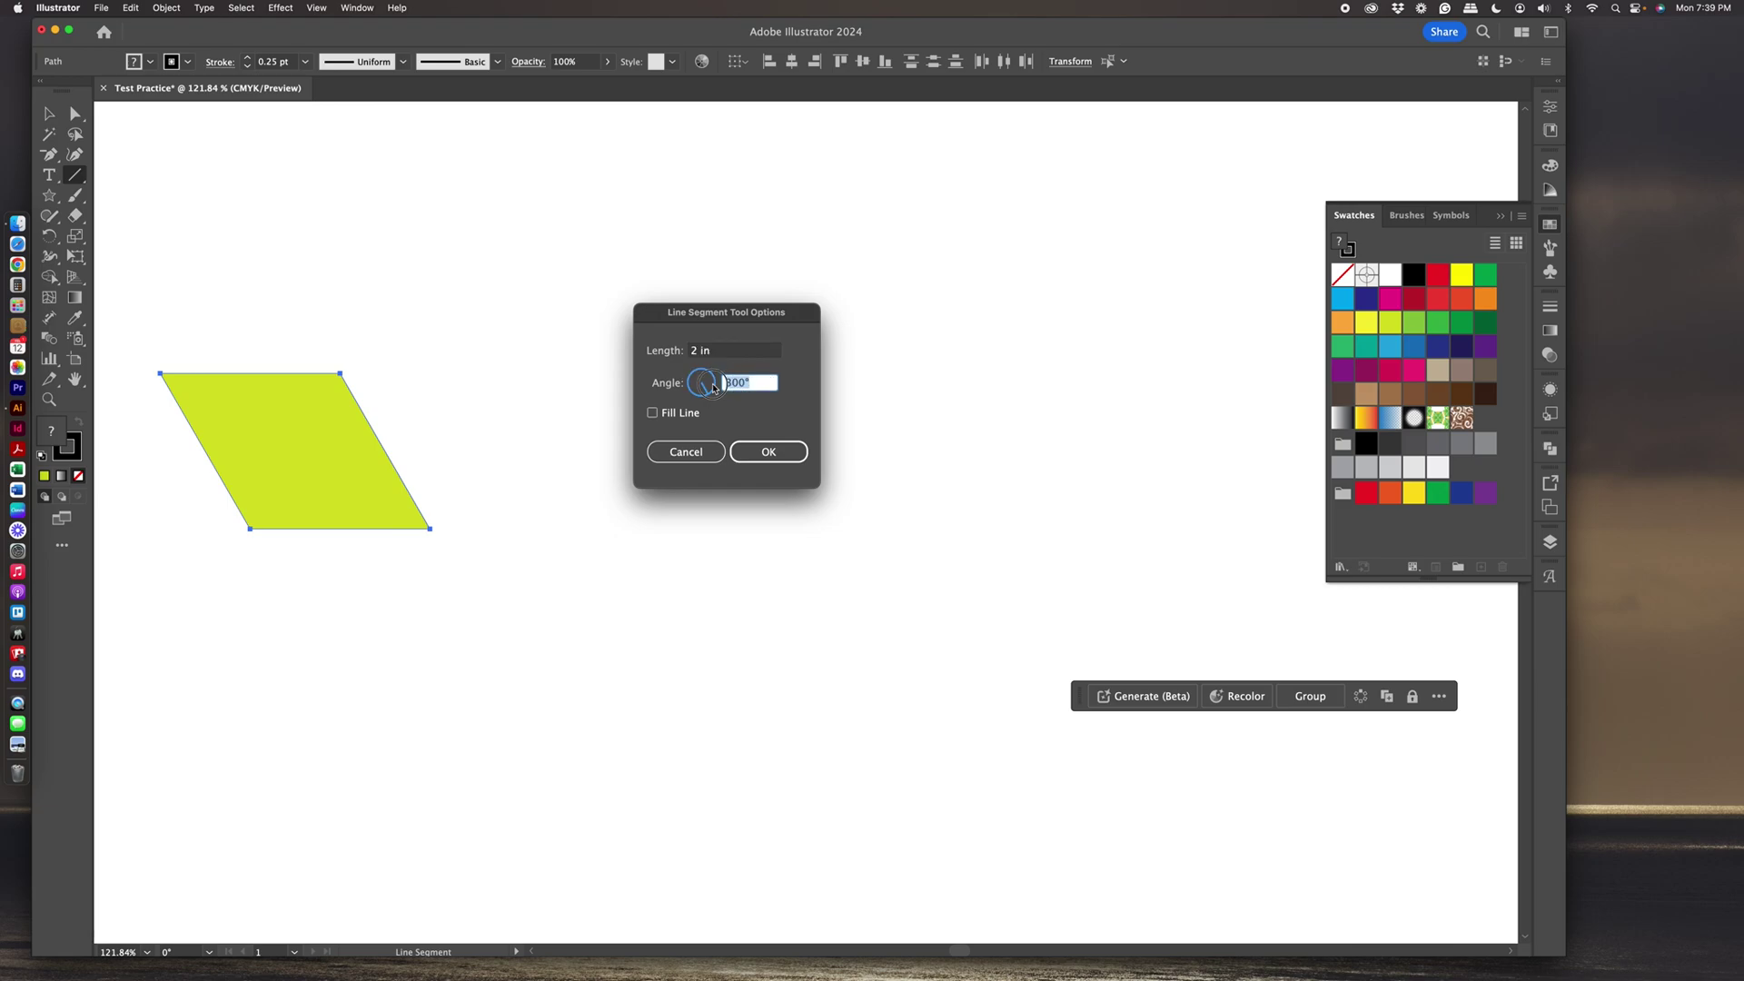
pyautogui.write('0')
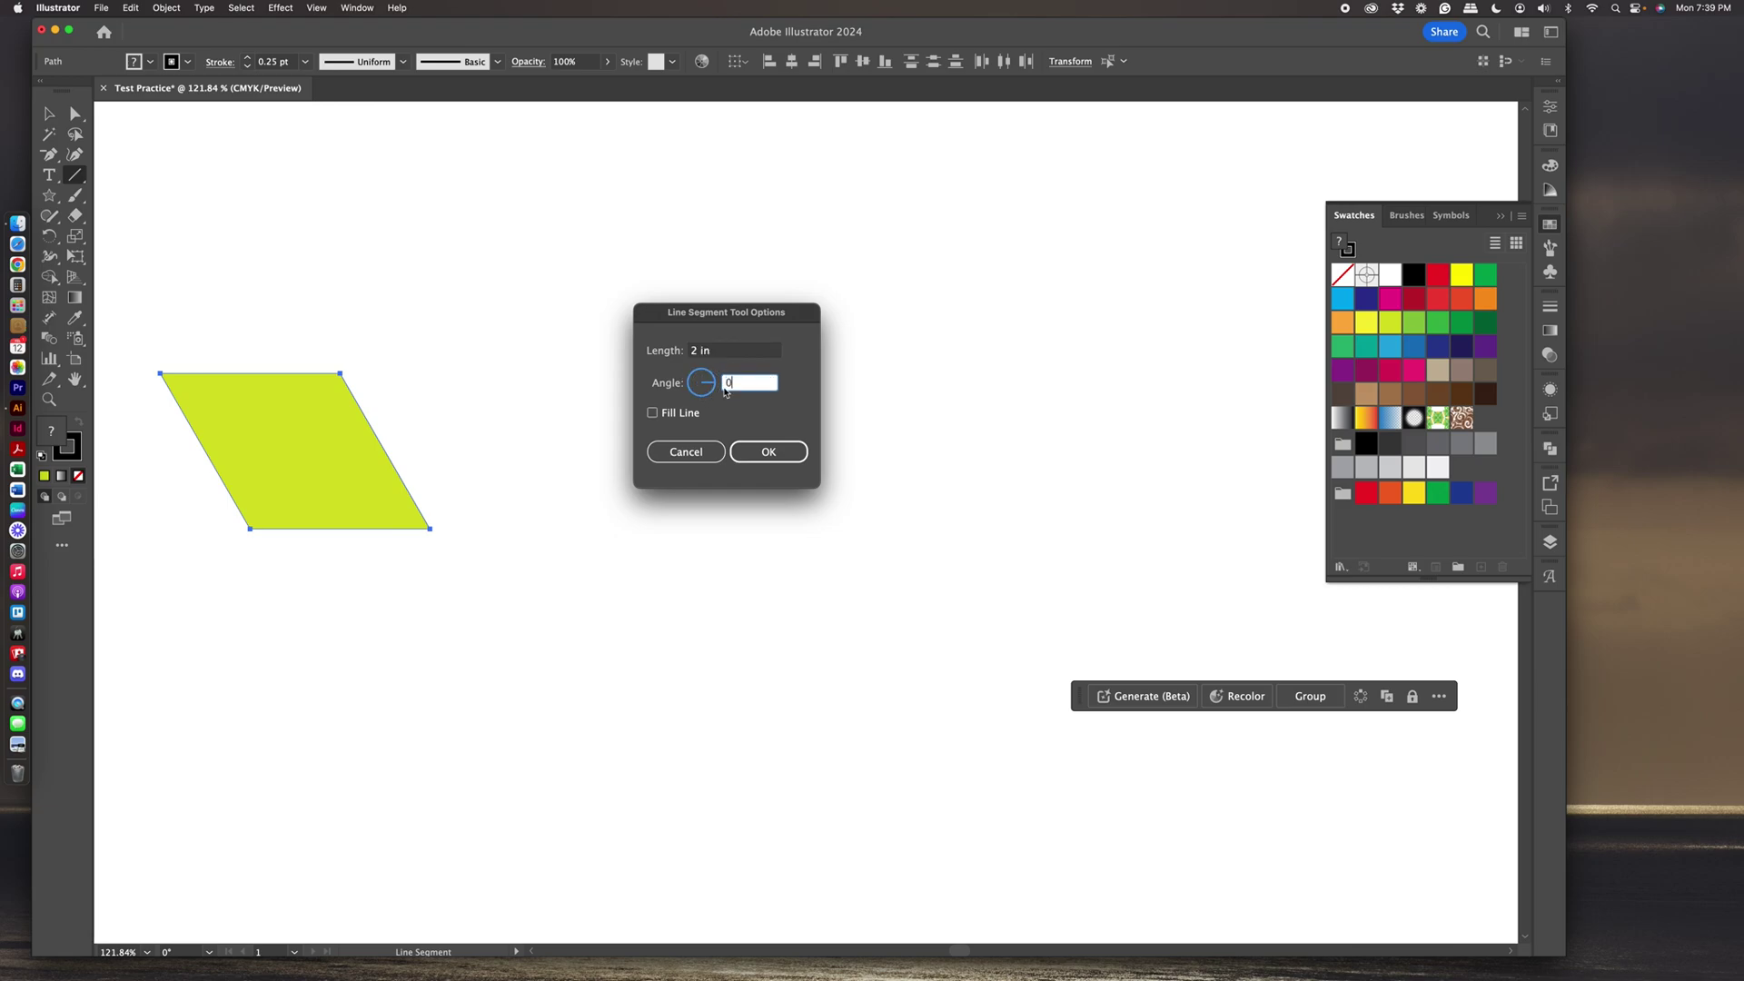
pyautogui.click(769, 453)
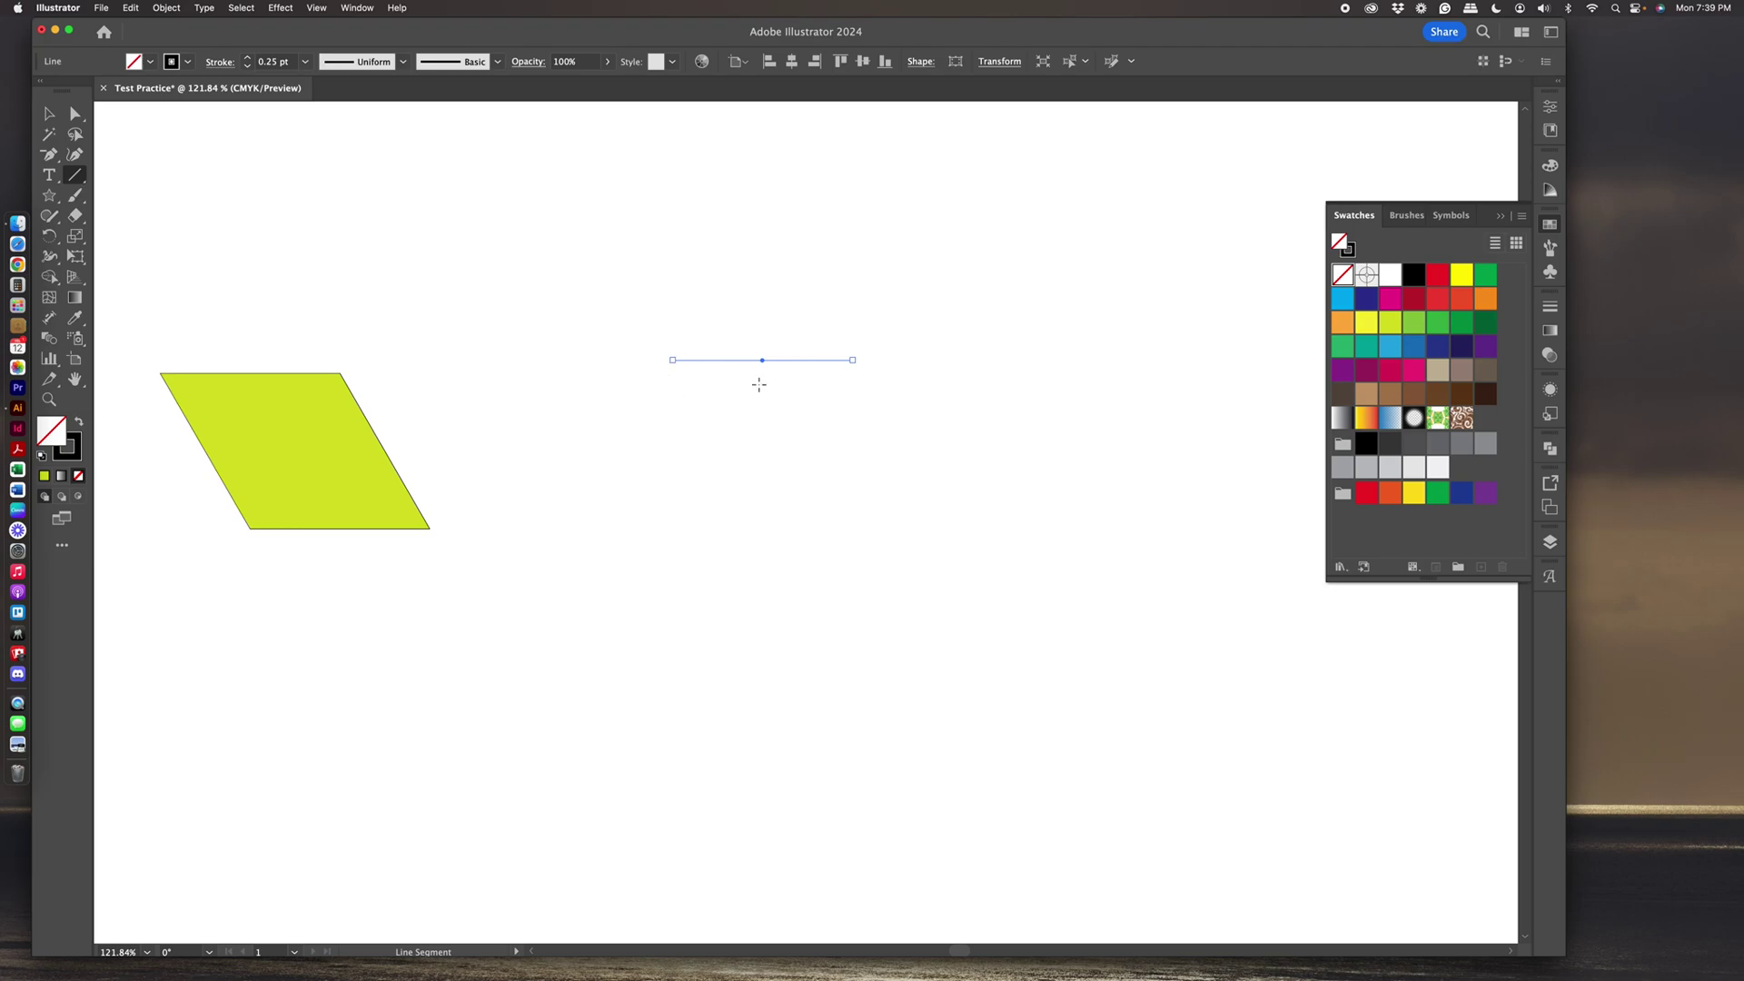
# Draw a 2 in line segment at 60° and move its lower end onto the left end of the horizontal line.
pyautogui.click(594, 388)
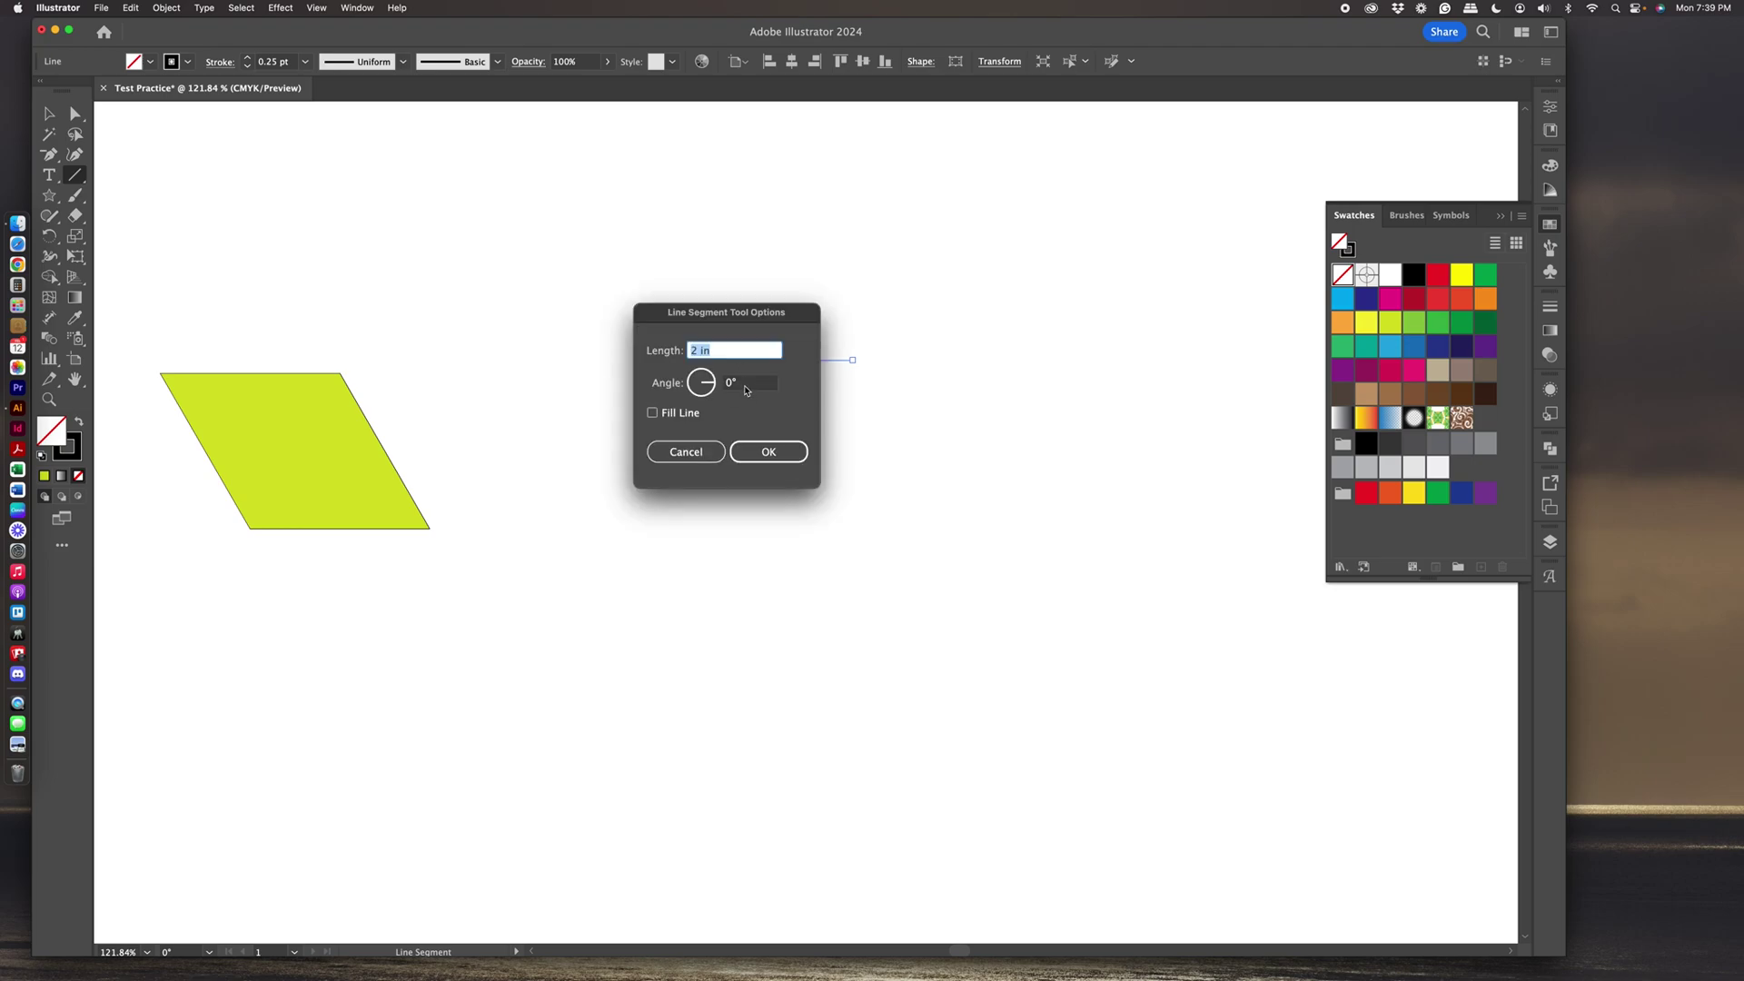
pyautogui.click(746, 391)
pyautogui.write('60')
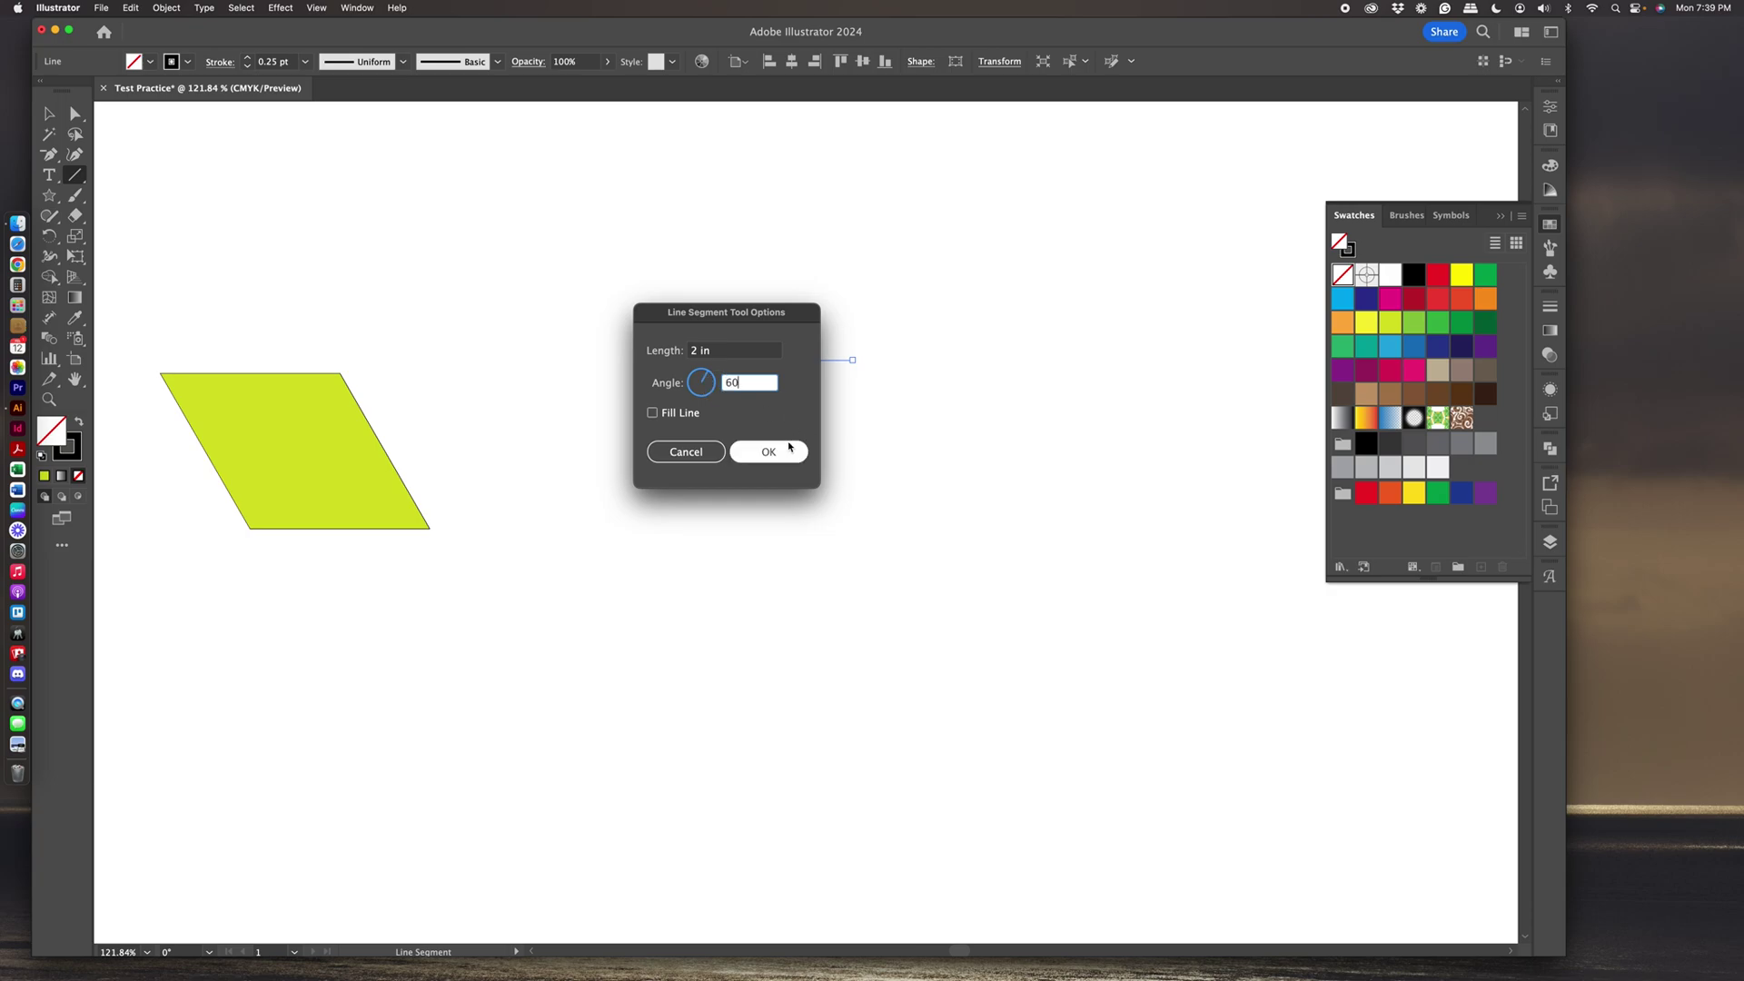
pyautogui.click(772, 451)
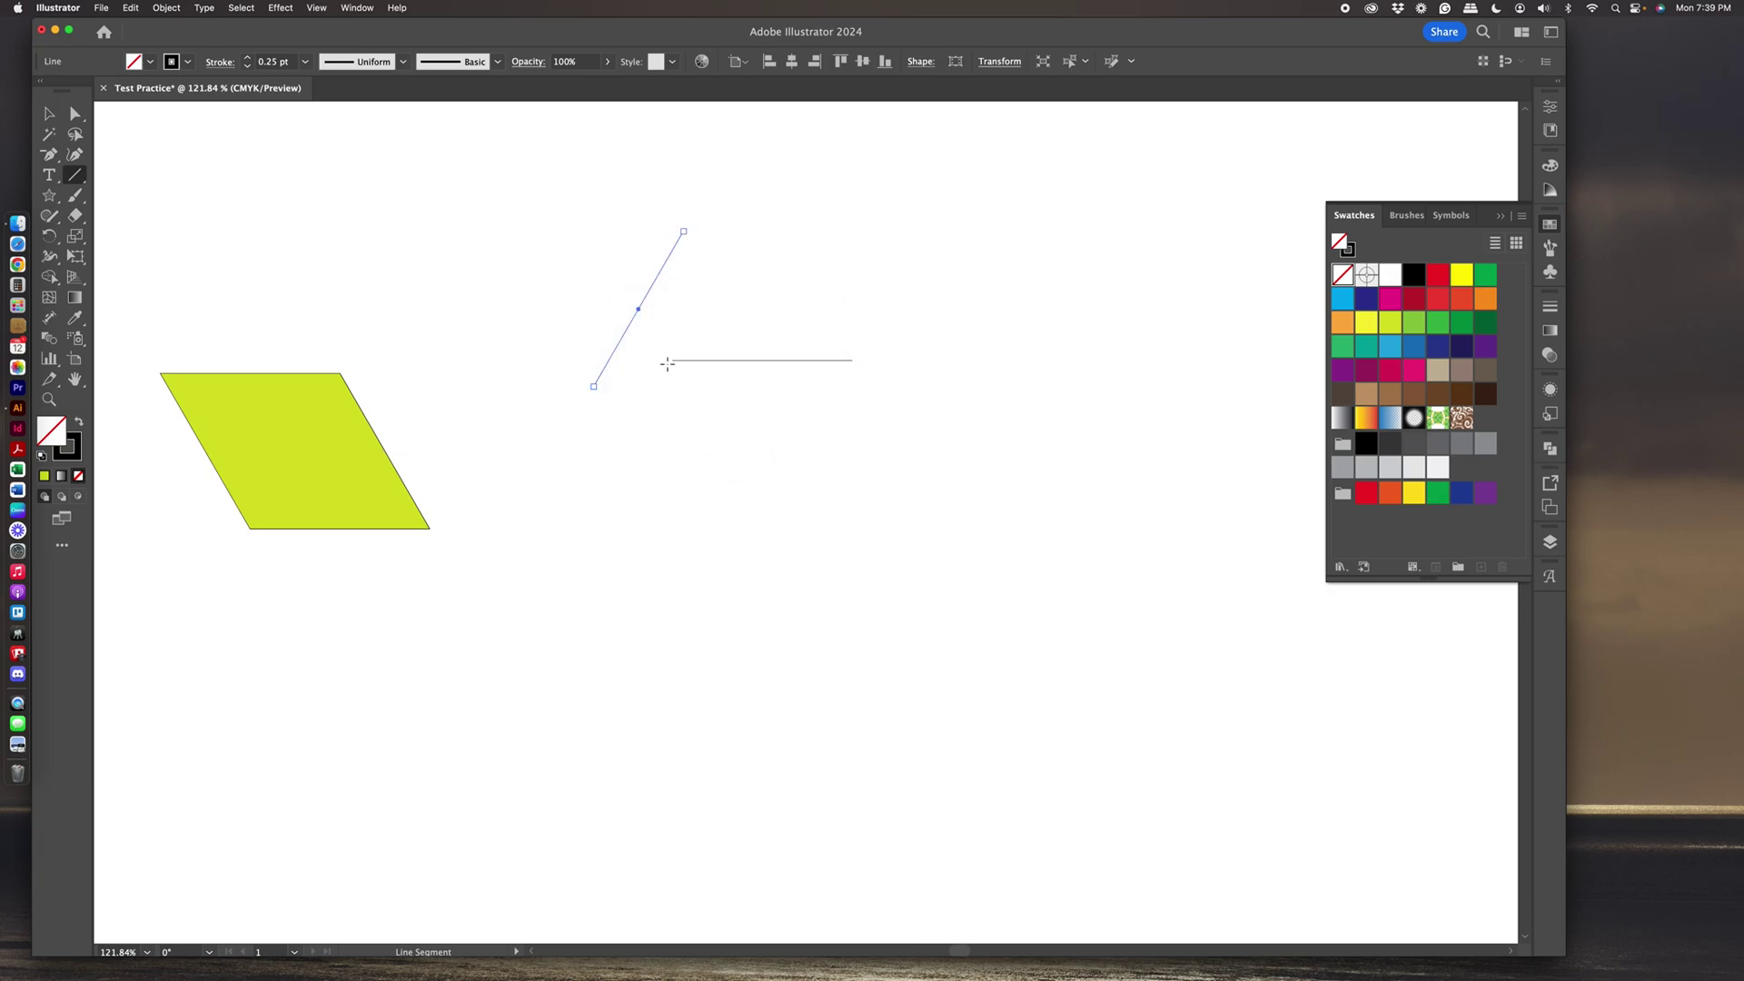
pyautogui.press('v')
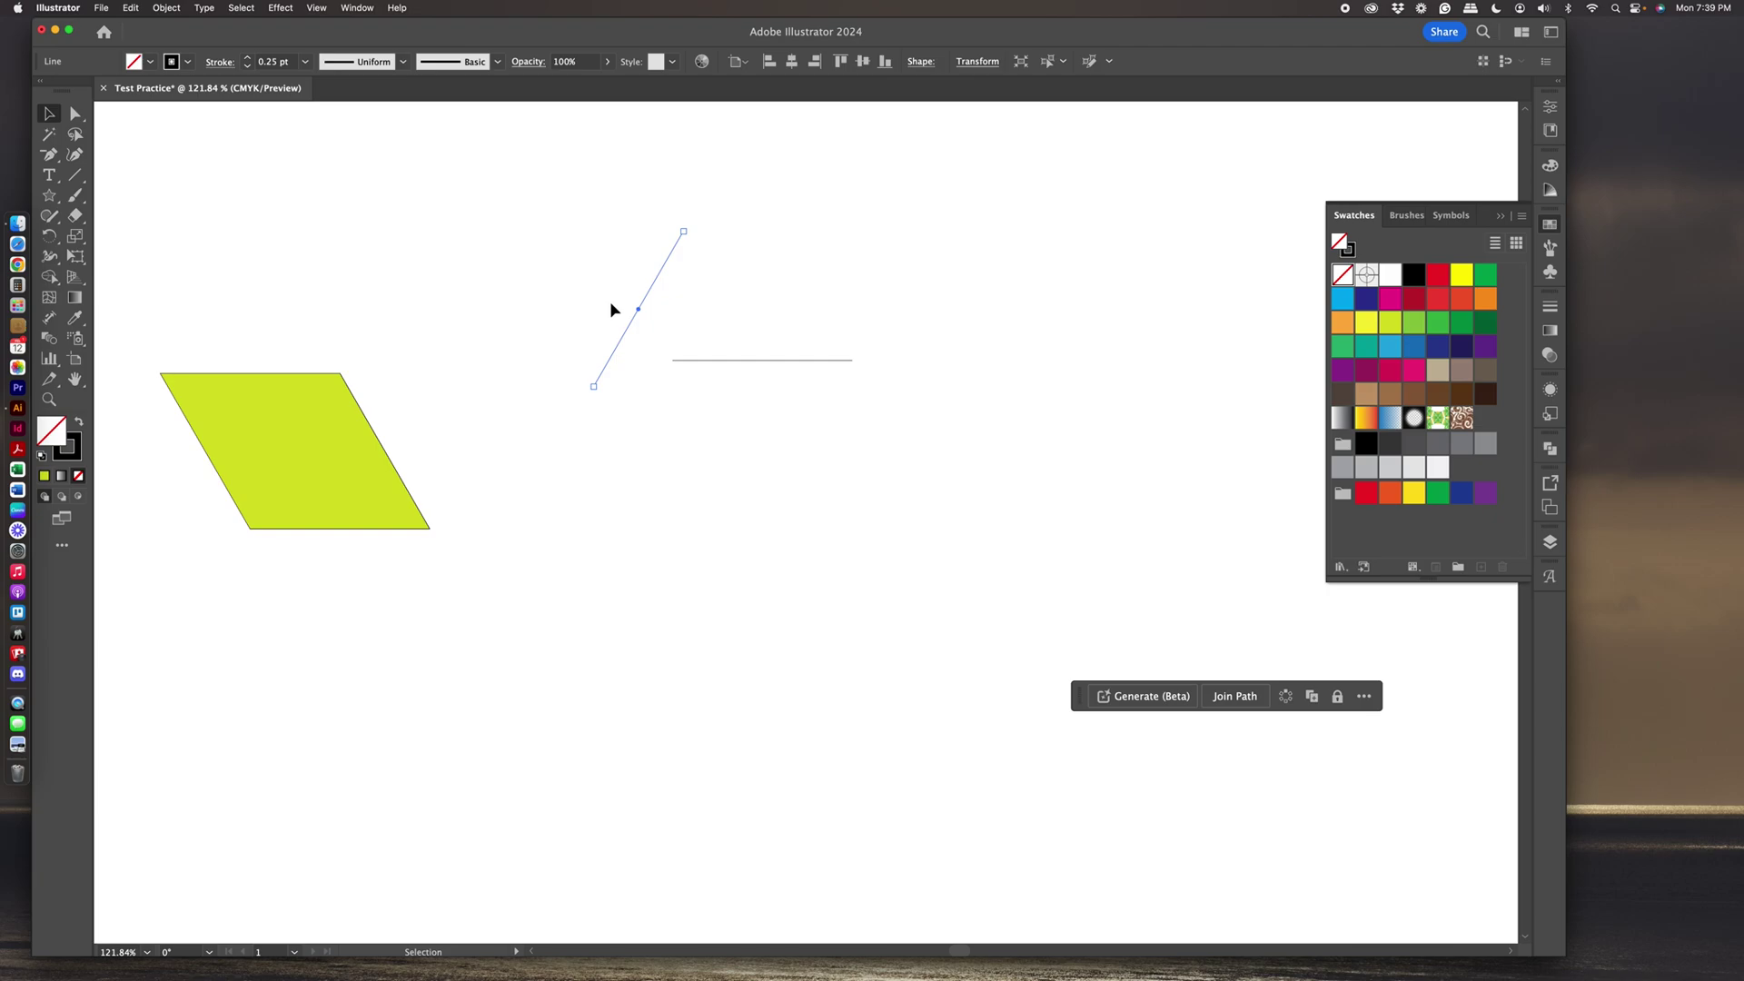
pyautogui.moveTo(626, 336); pyautogui.dragTo(707, 311)
# Reflect a copy of the slanted line across the vertical axis and move it onto the right end of the horizontal line to close the triangle.
pyautogui.click(167, 9)
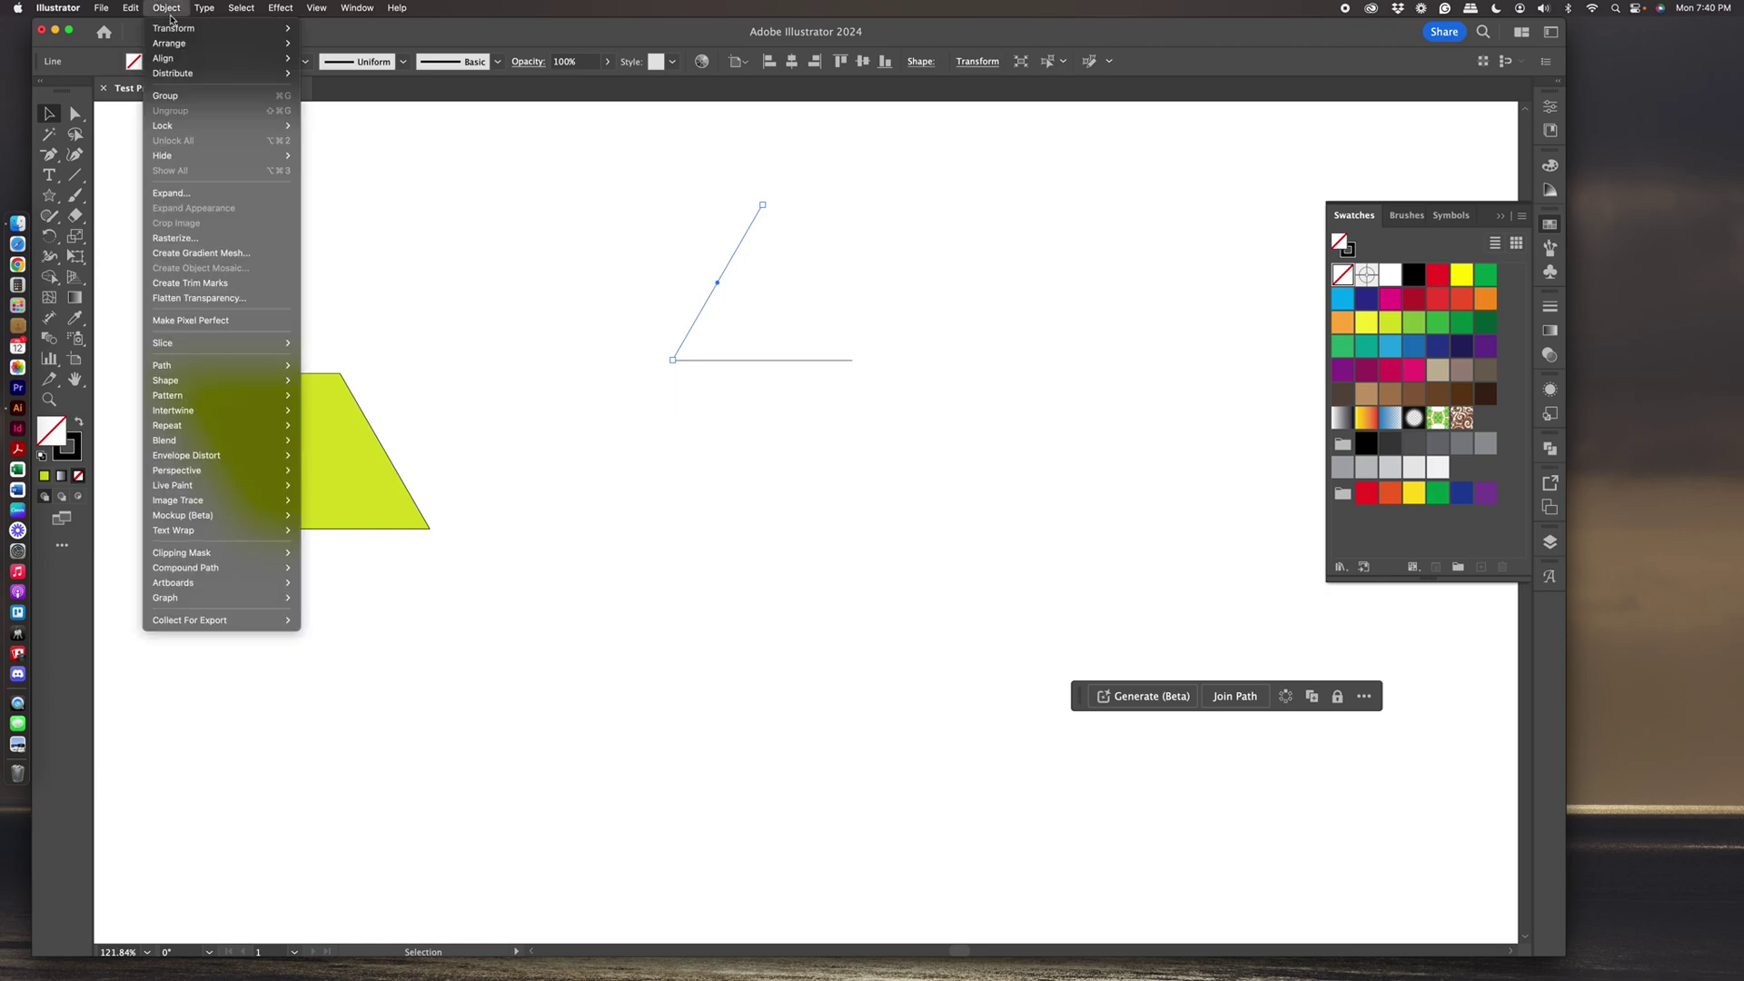
pyautogui.moveTo(180, 30)
pyautogui.click(348, 85)
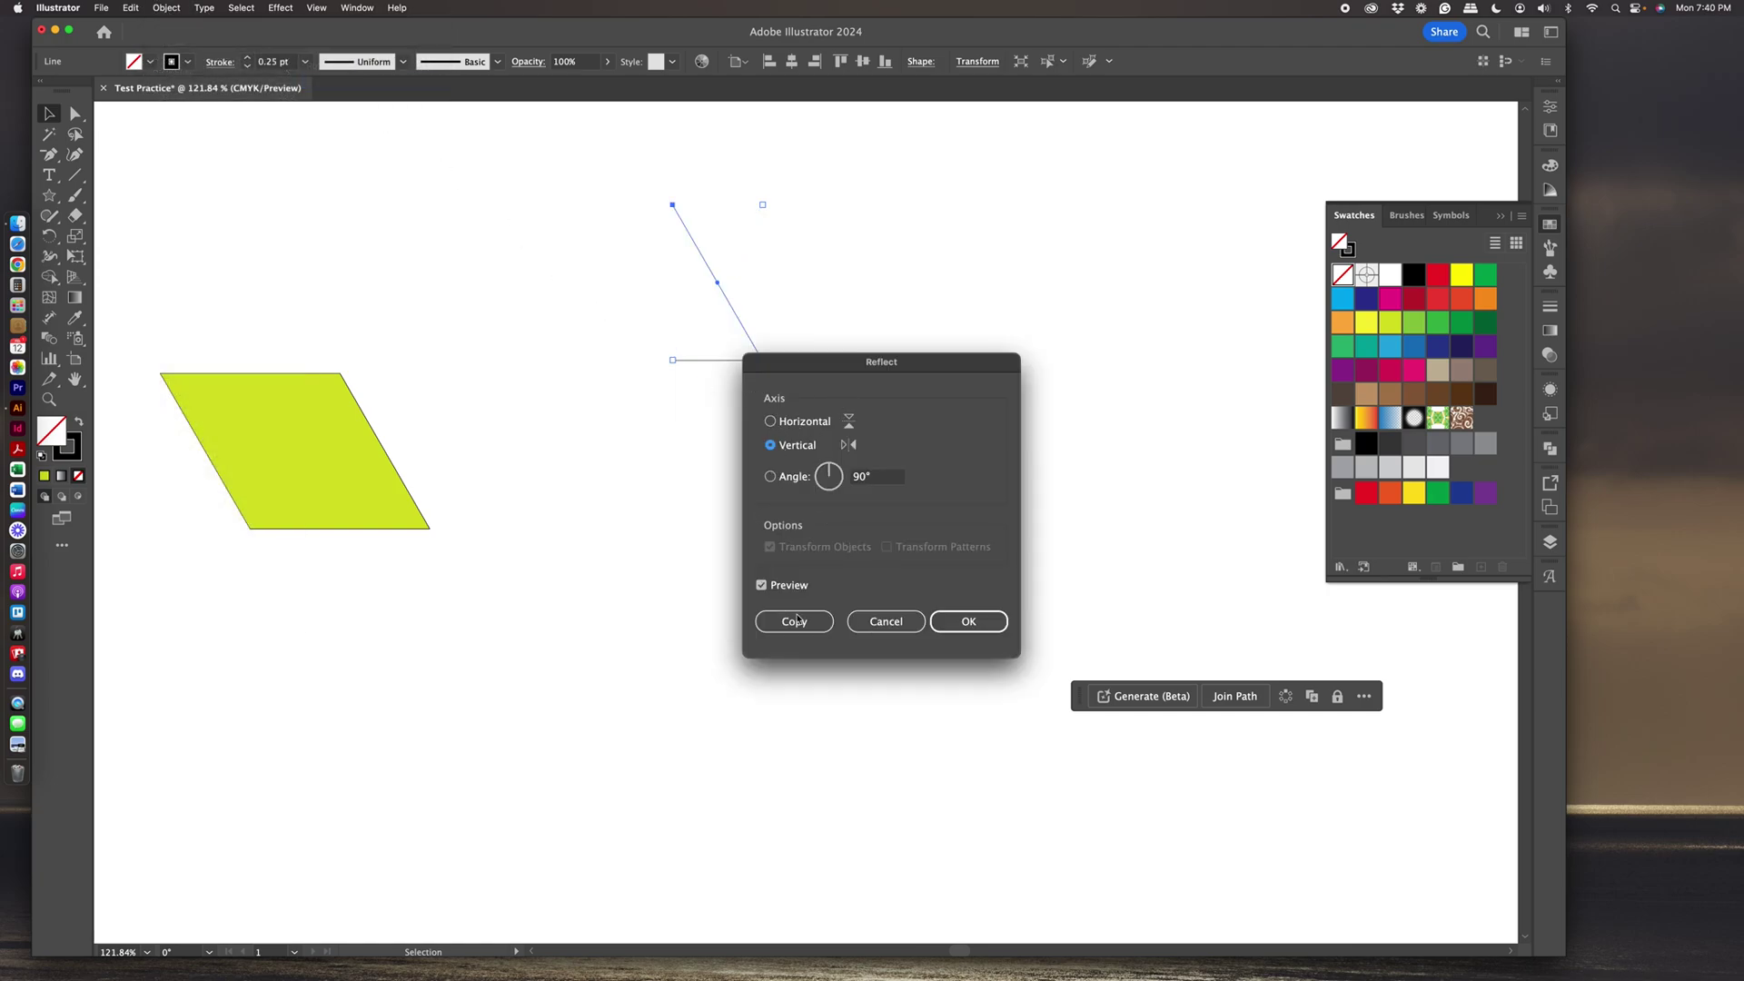
pyautogui.click(800, 630)
pyautogui.click(802, 627)
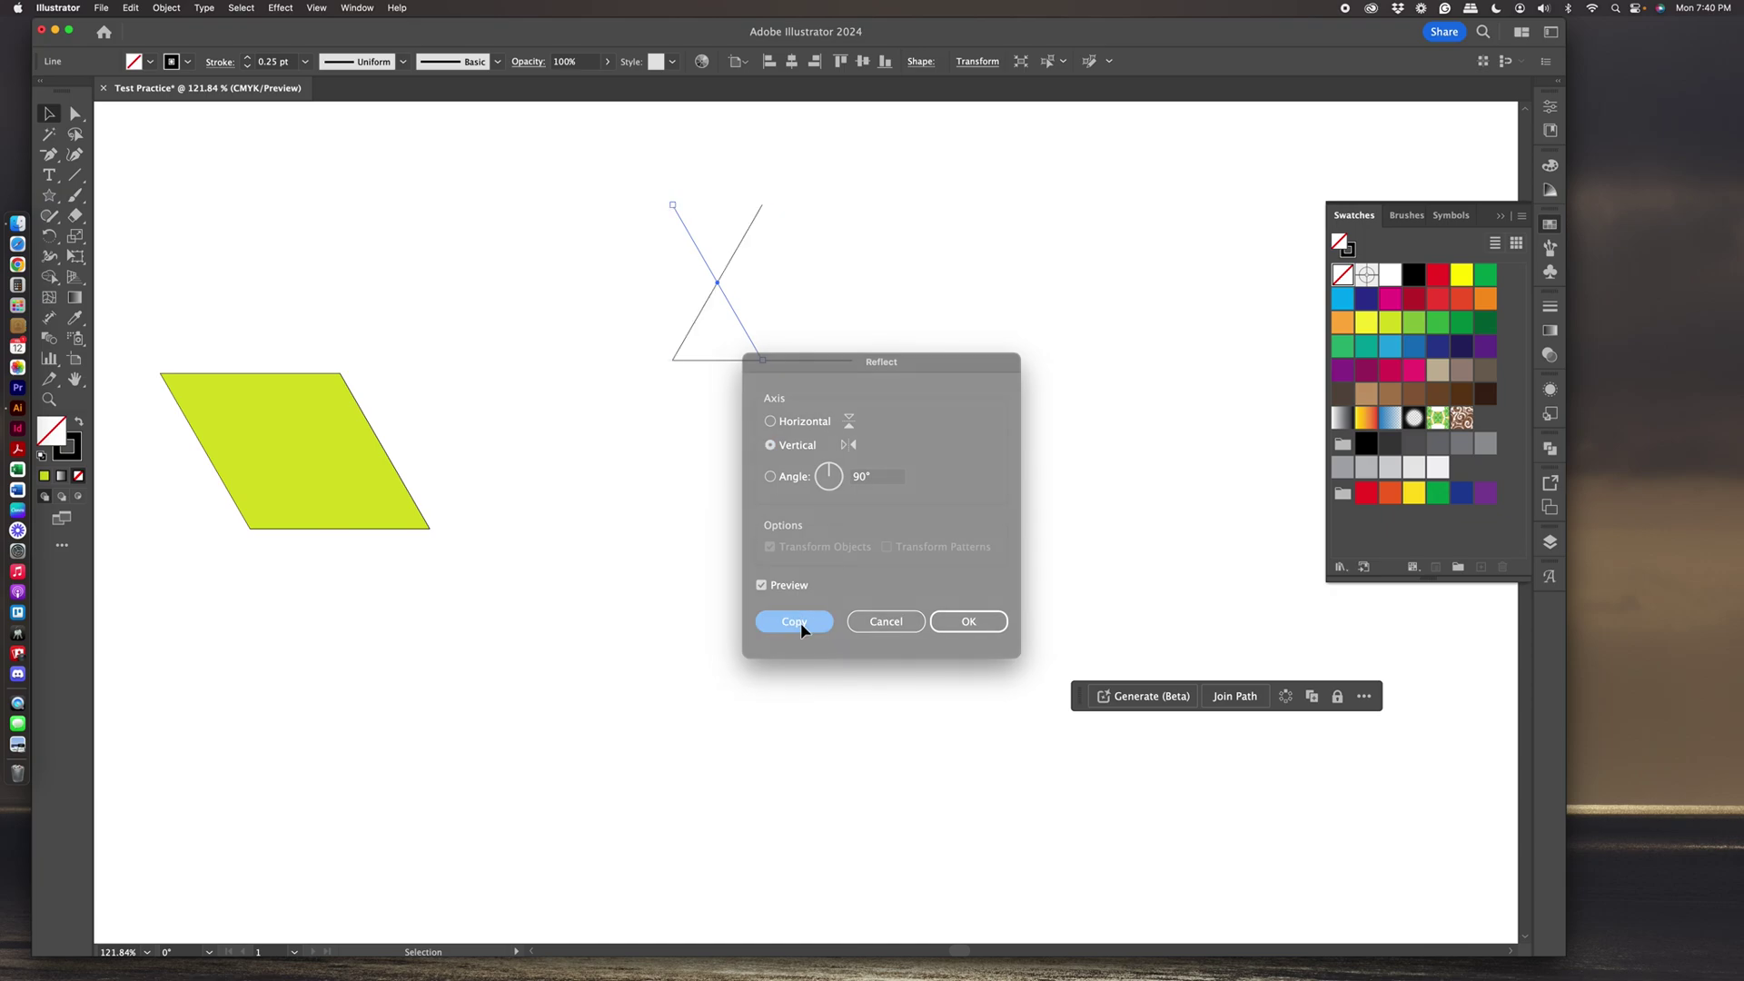
pyautogui.click(741, 332)
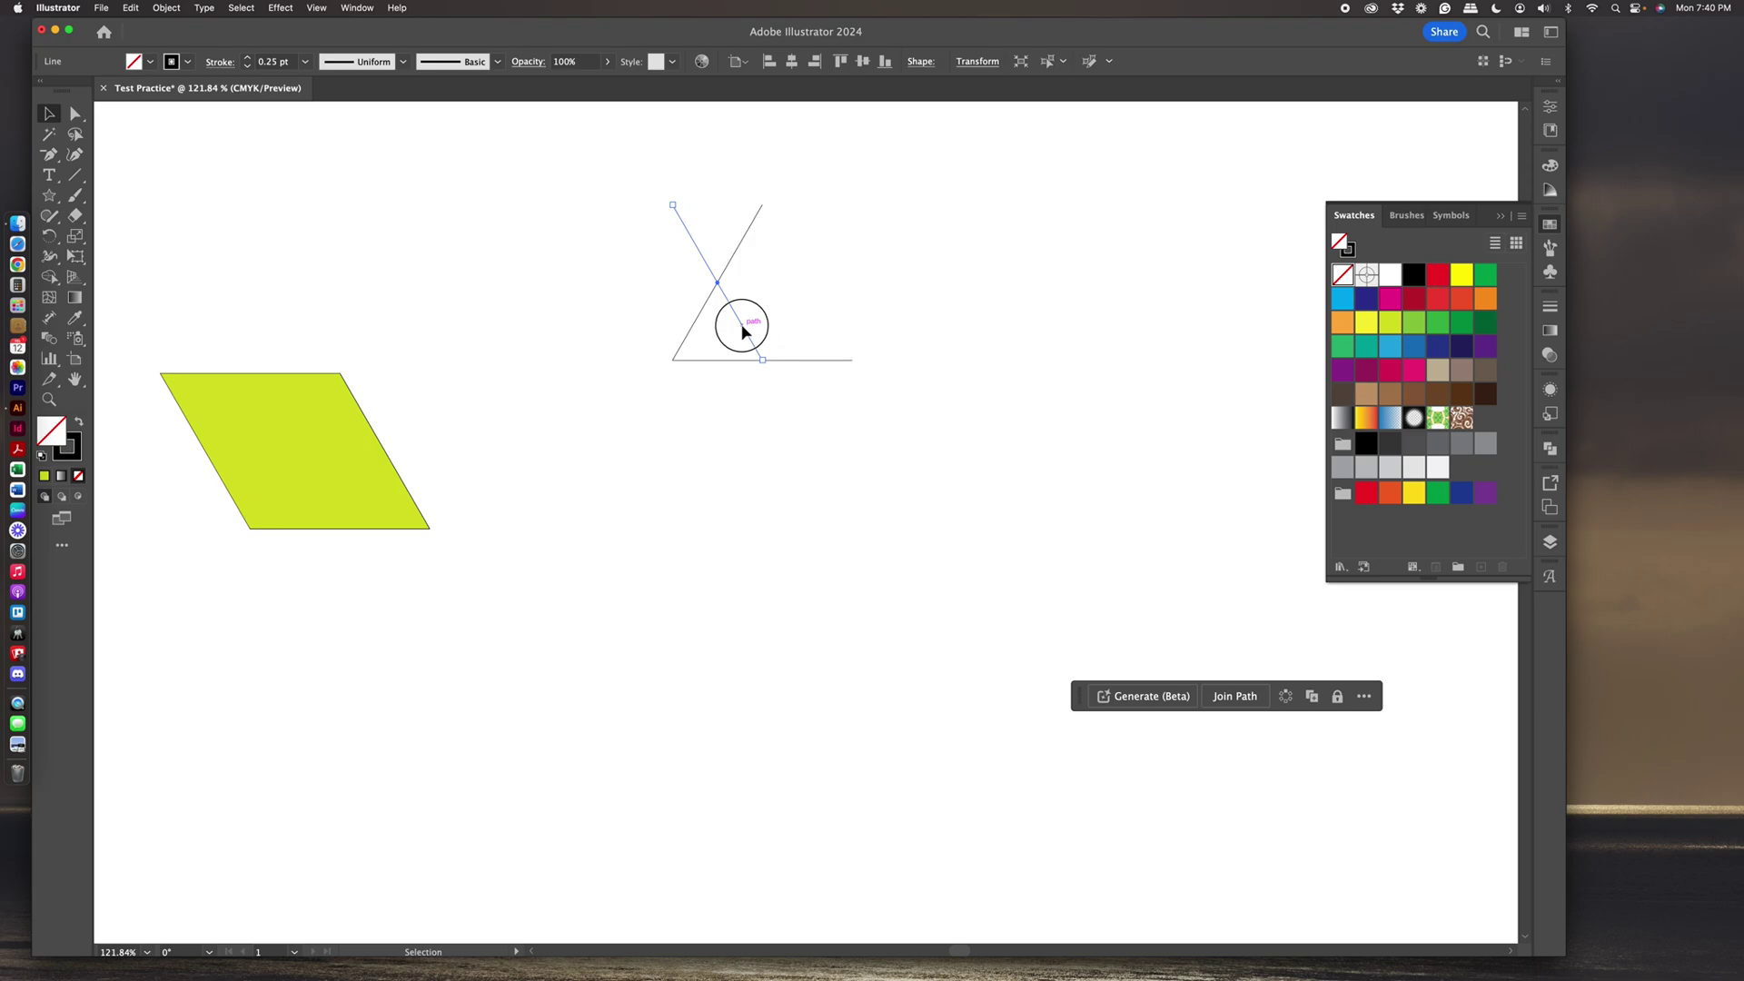
pyautogui.moveTo(741, 332); pyautogui.dragTo(834, 336)
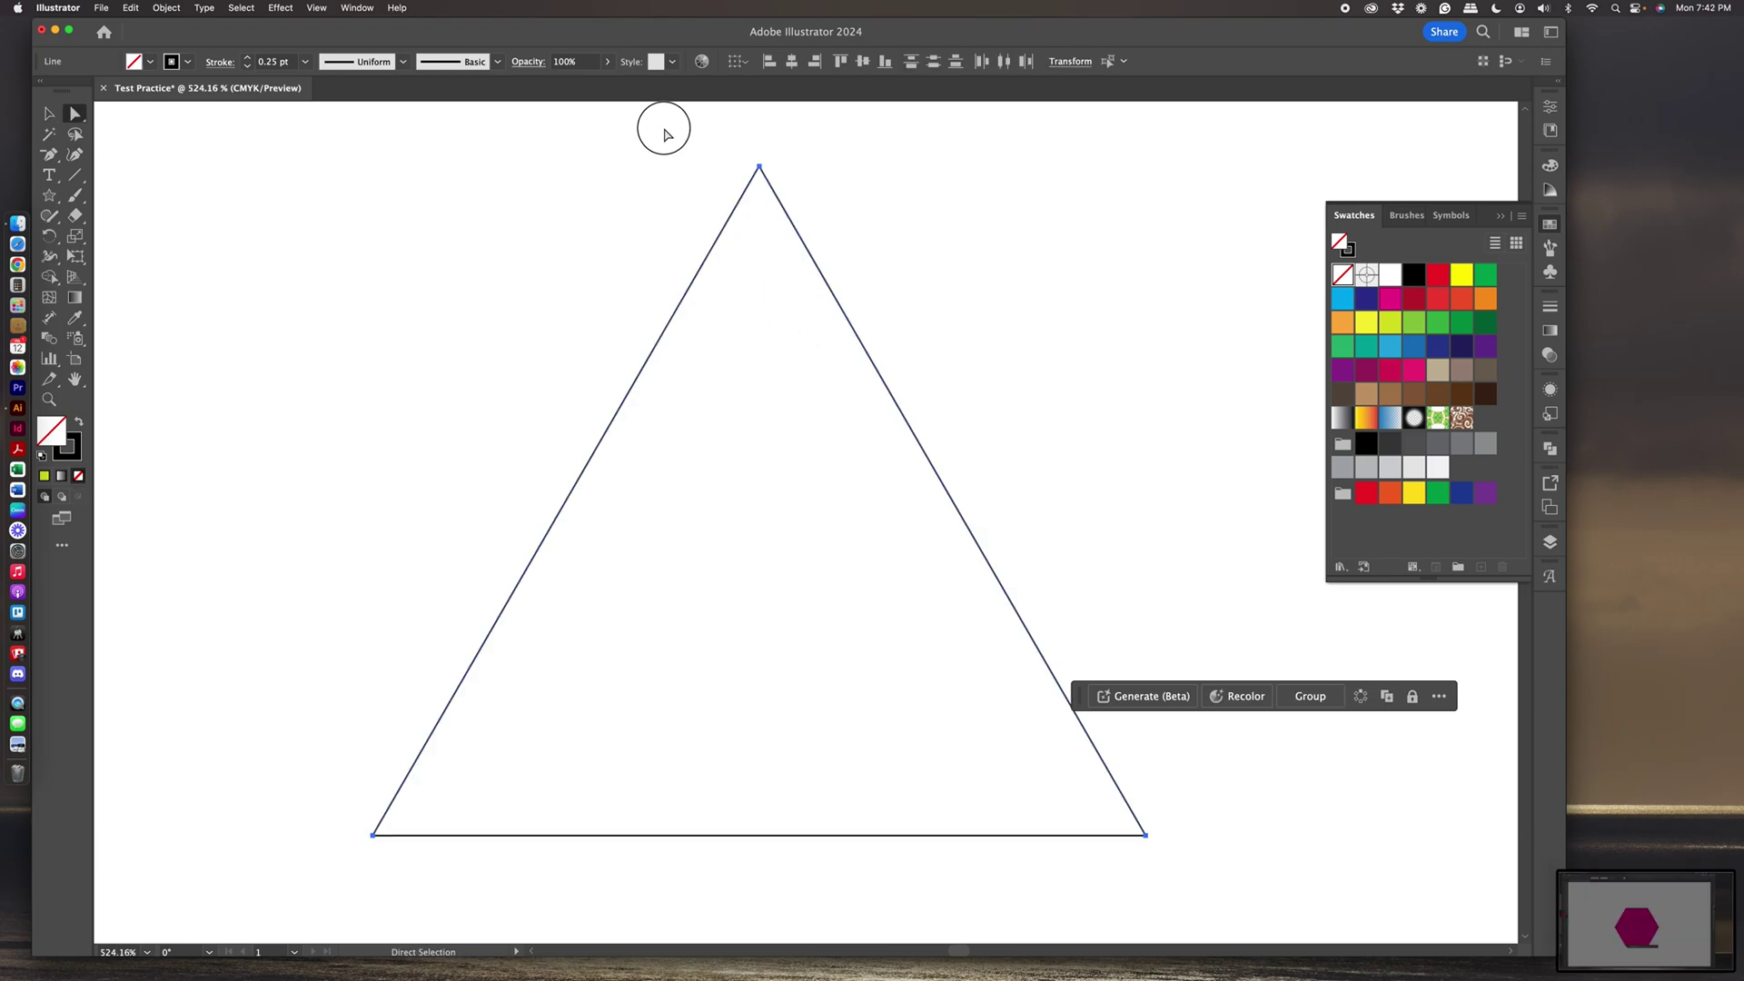
# Join the line endpoints at the triangle's corners into one closed path.
pyautogui.moveTo(662, 128); pyautogui.dragTo(827, 223)
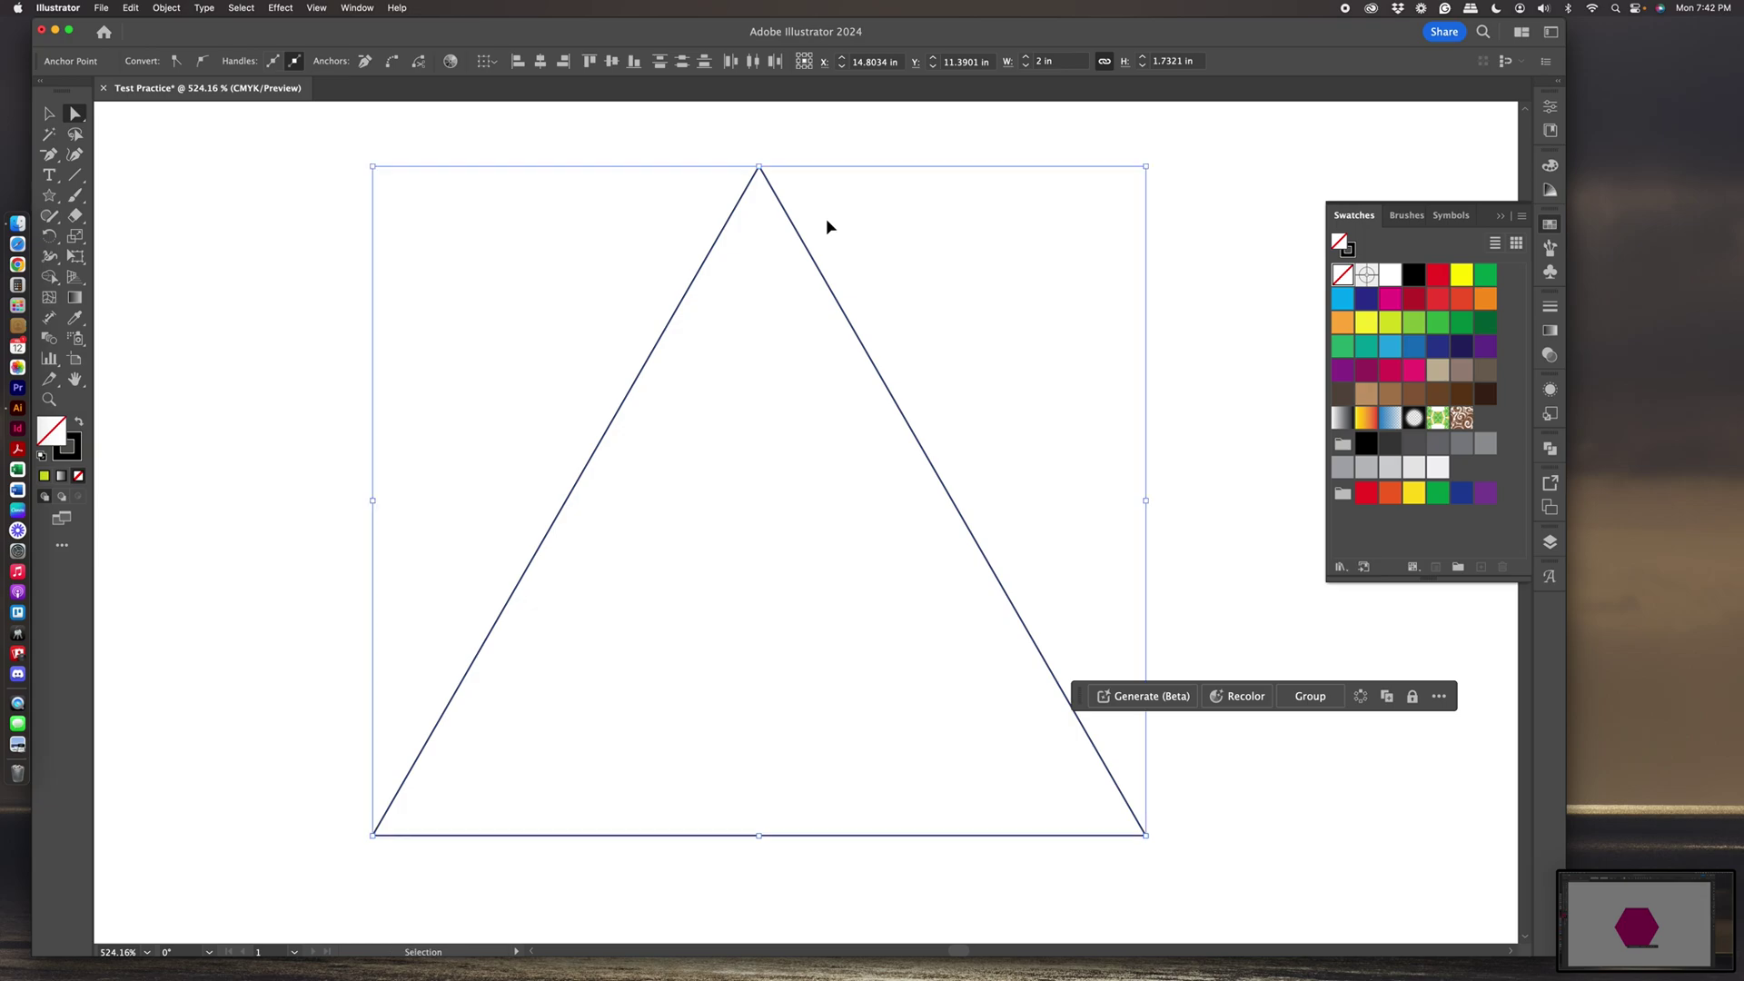
pyautogui.press('super+j')
pyautogui.moveTo(1195, 796); pyautogui.dragTo(1107, 864)
pyautogui.press('super+j')
pyautogui.moveTo(319, 796); pyautogui.dragTo(425, 869)
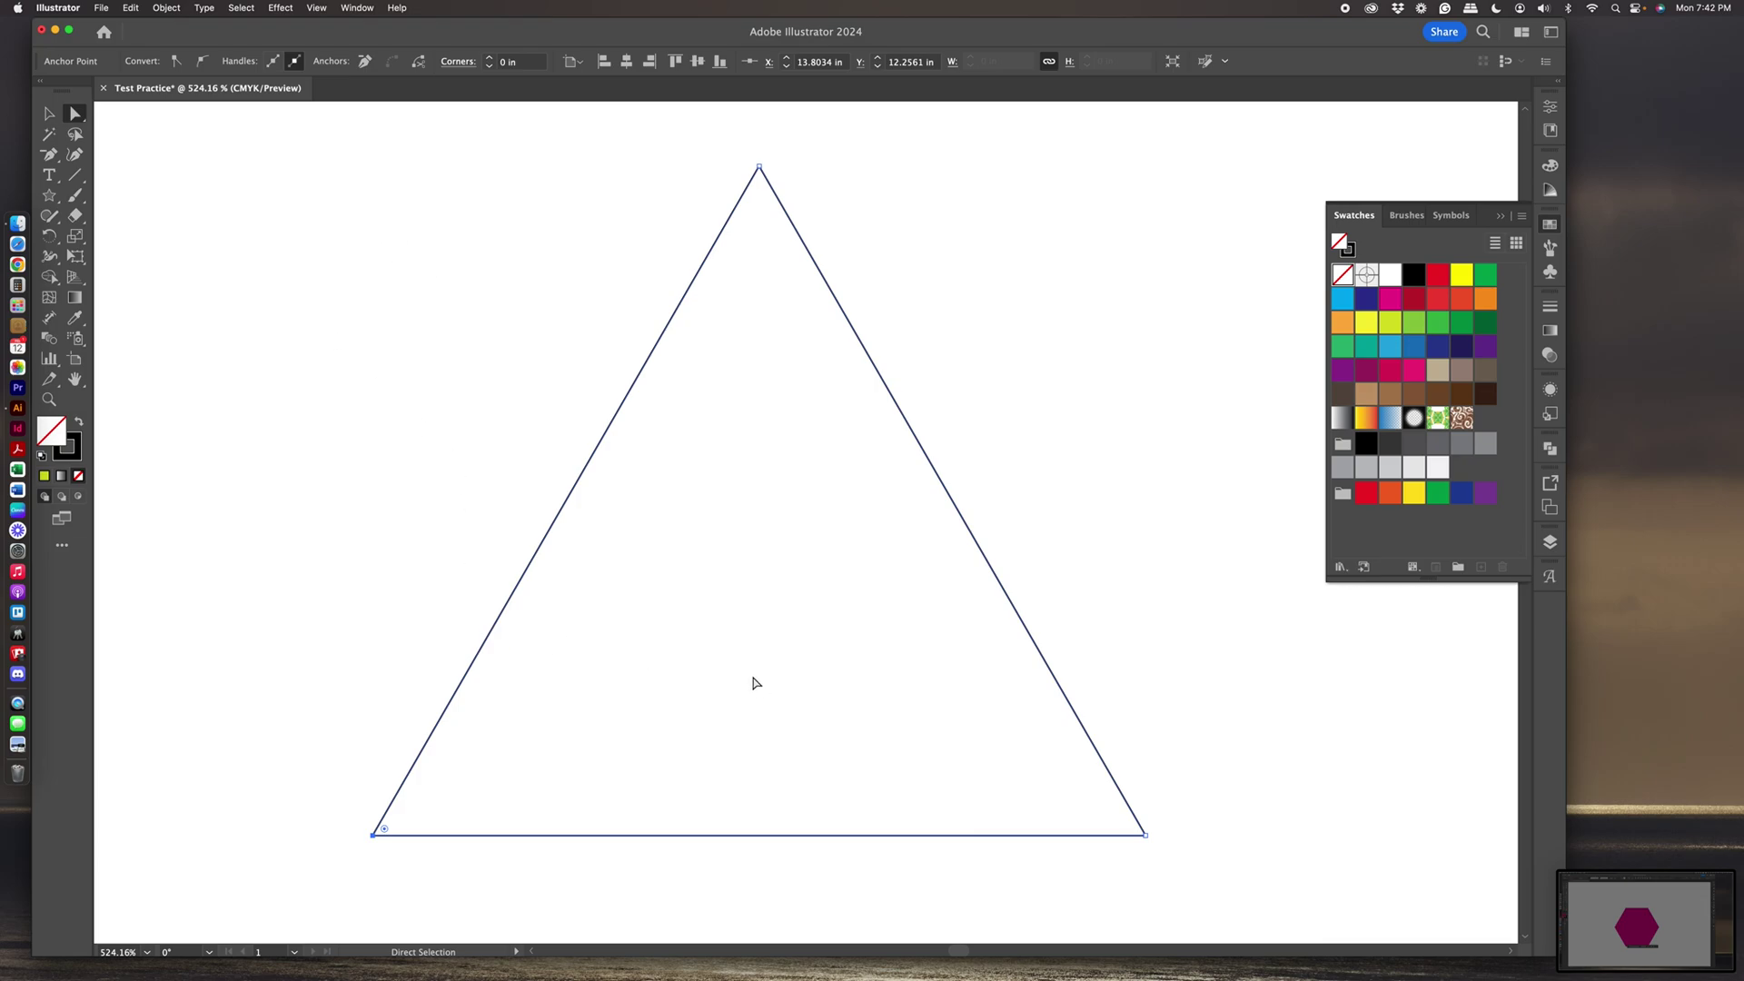
# Select the whole triangle and create a copy reflected across the horizontal axis.
pyautogui.click(49, 398)
pyautogui.moveTo(759, 608); pyautogui.dragTo(729, 394)
pyautogui.click(49, 113)
pyautogui.moveTo(530, 181); pyautogui.dragTo(957, 545)
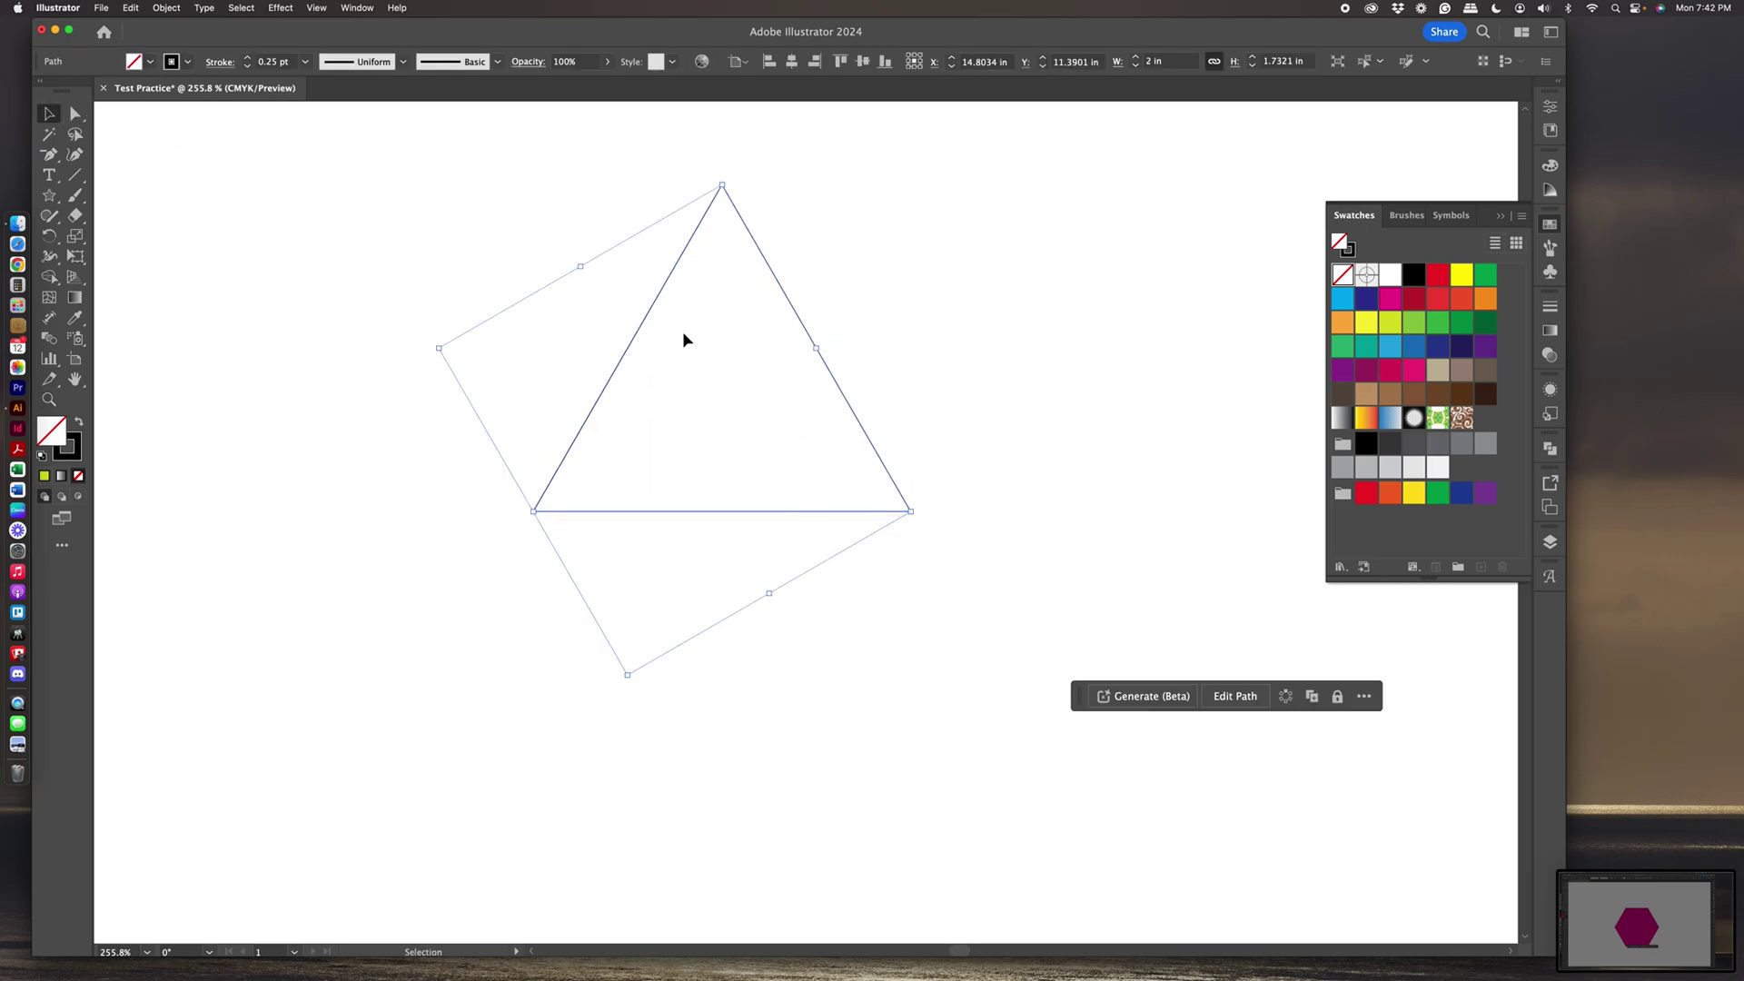
pyautogui.click(166, 8)
pyautogui.moveTo(185, 28)
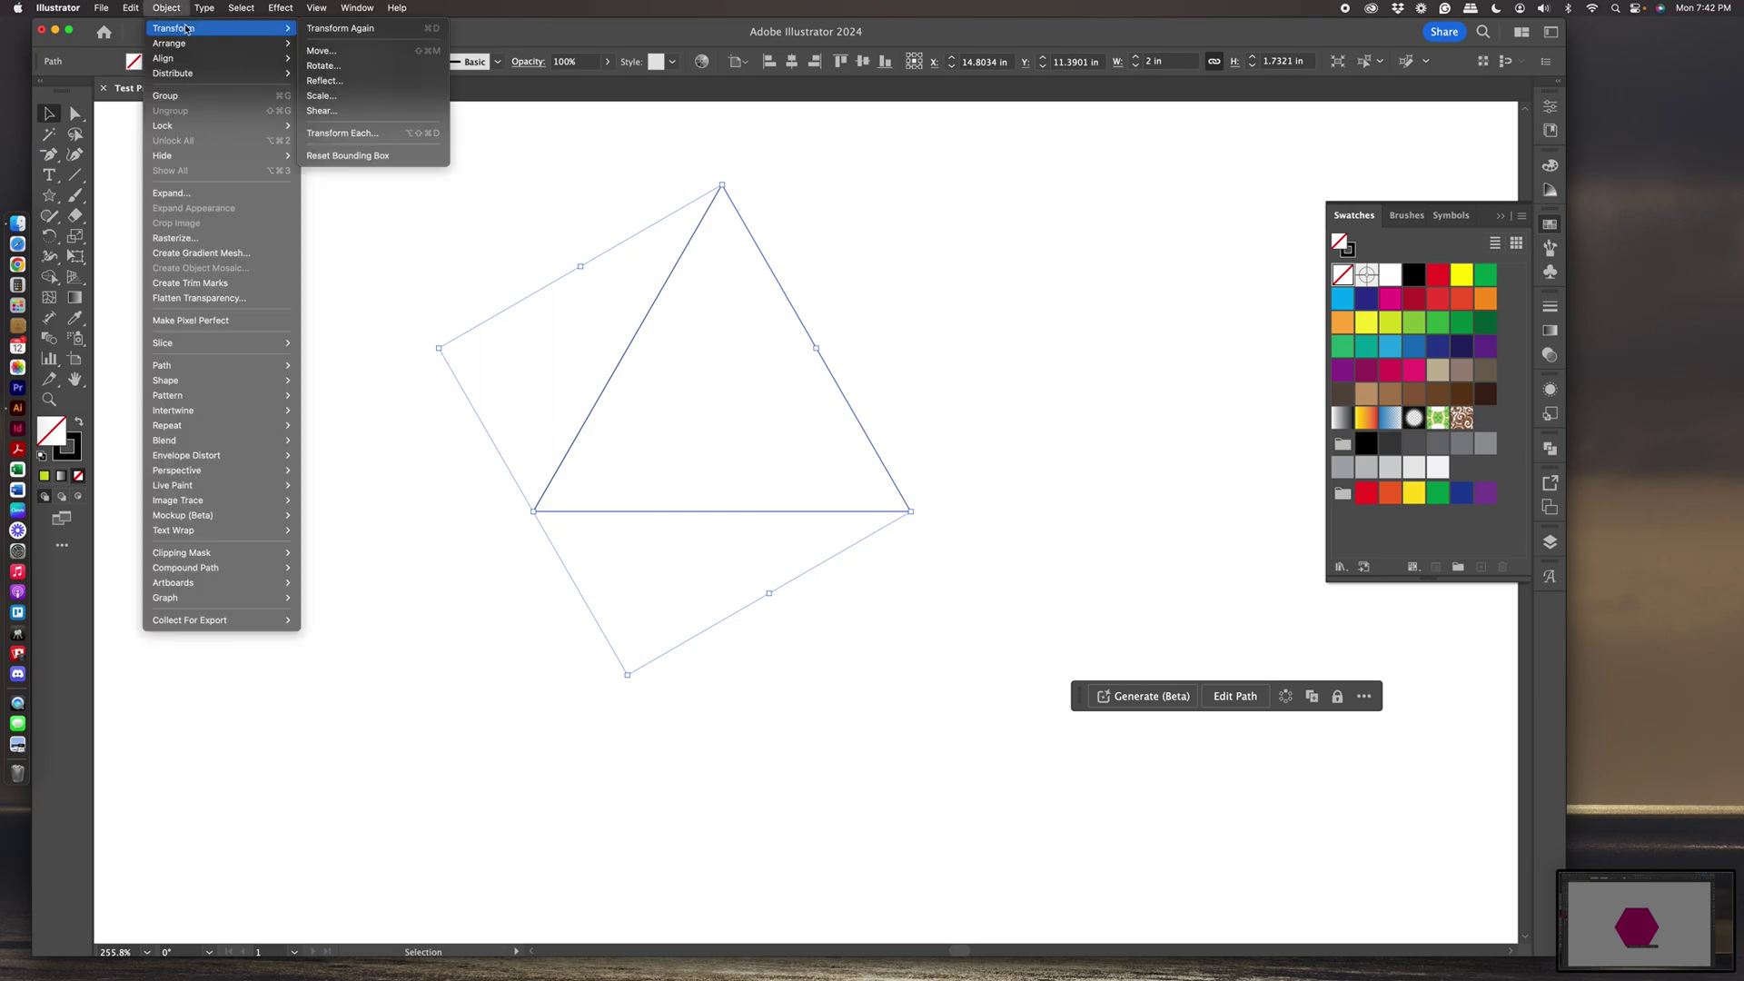
pyautogui.click(359, 87)
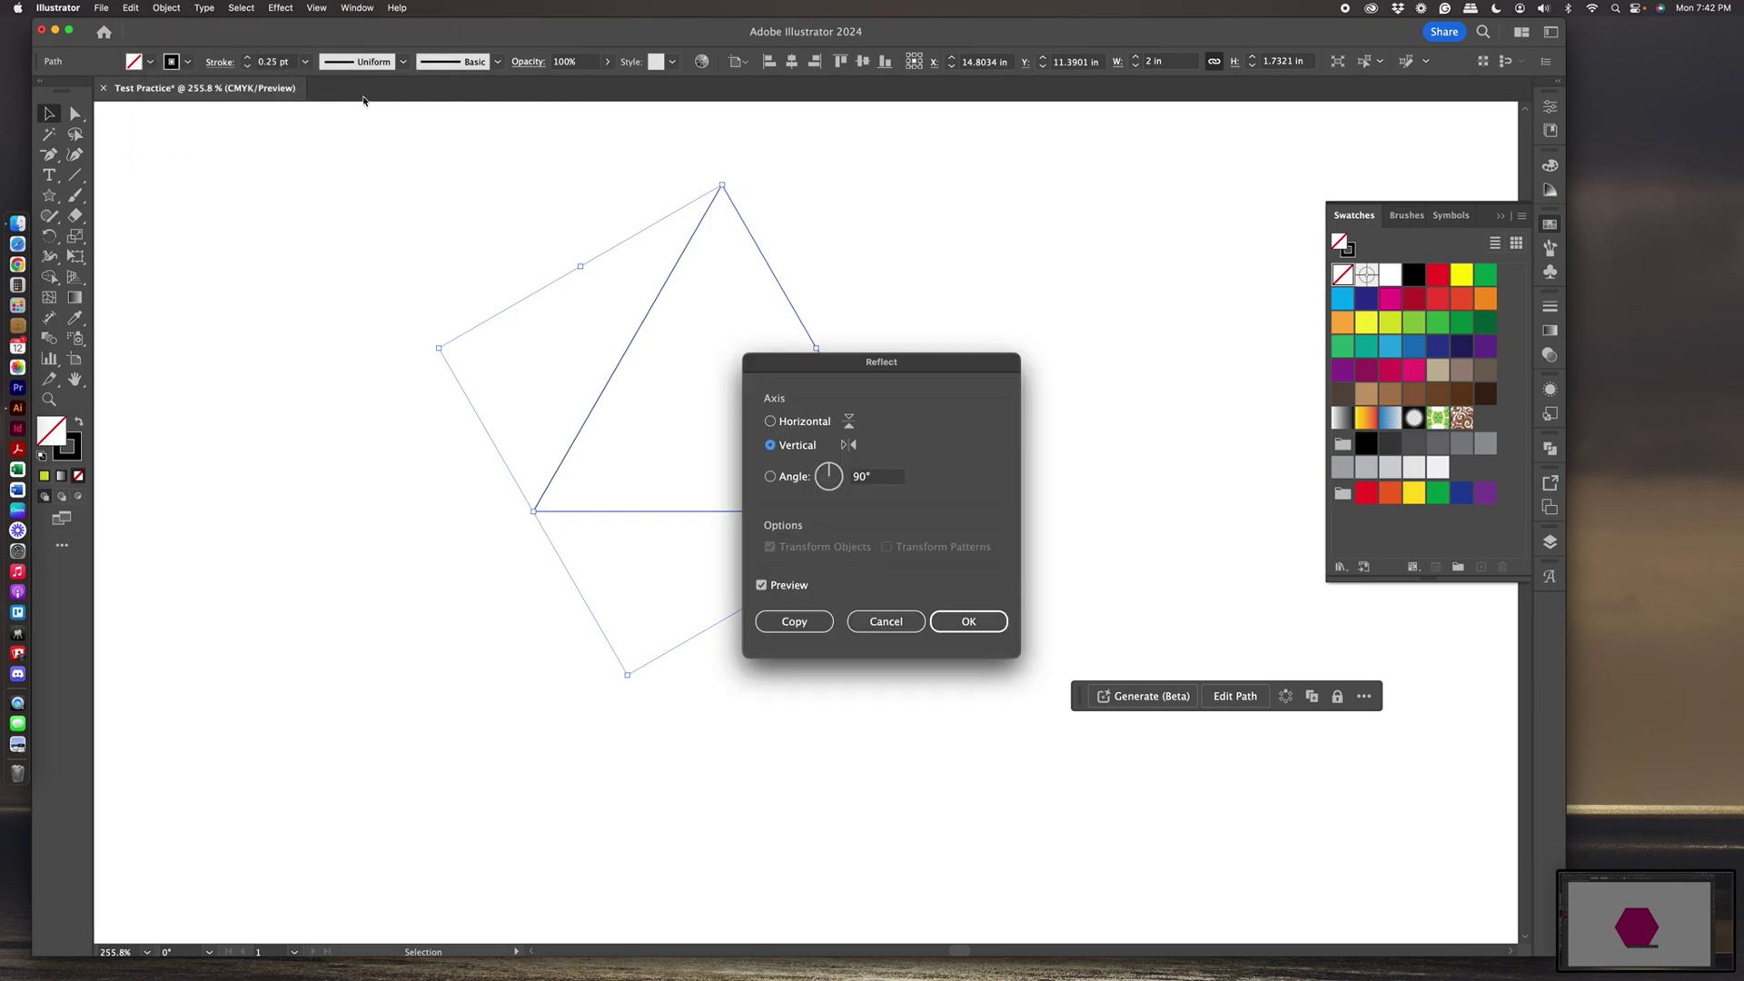
pyautogui.click(770, 422)
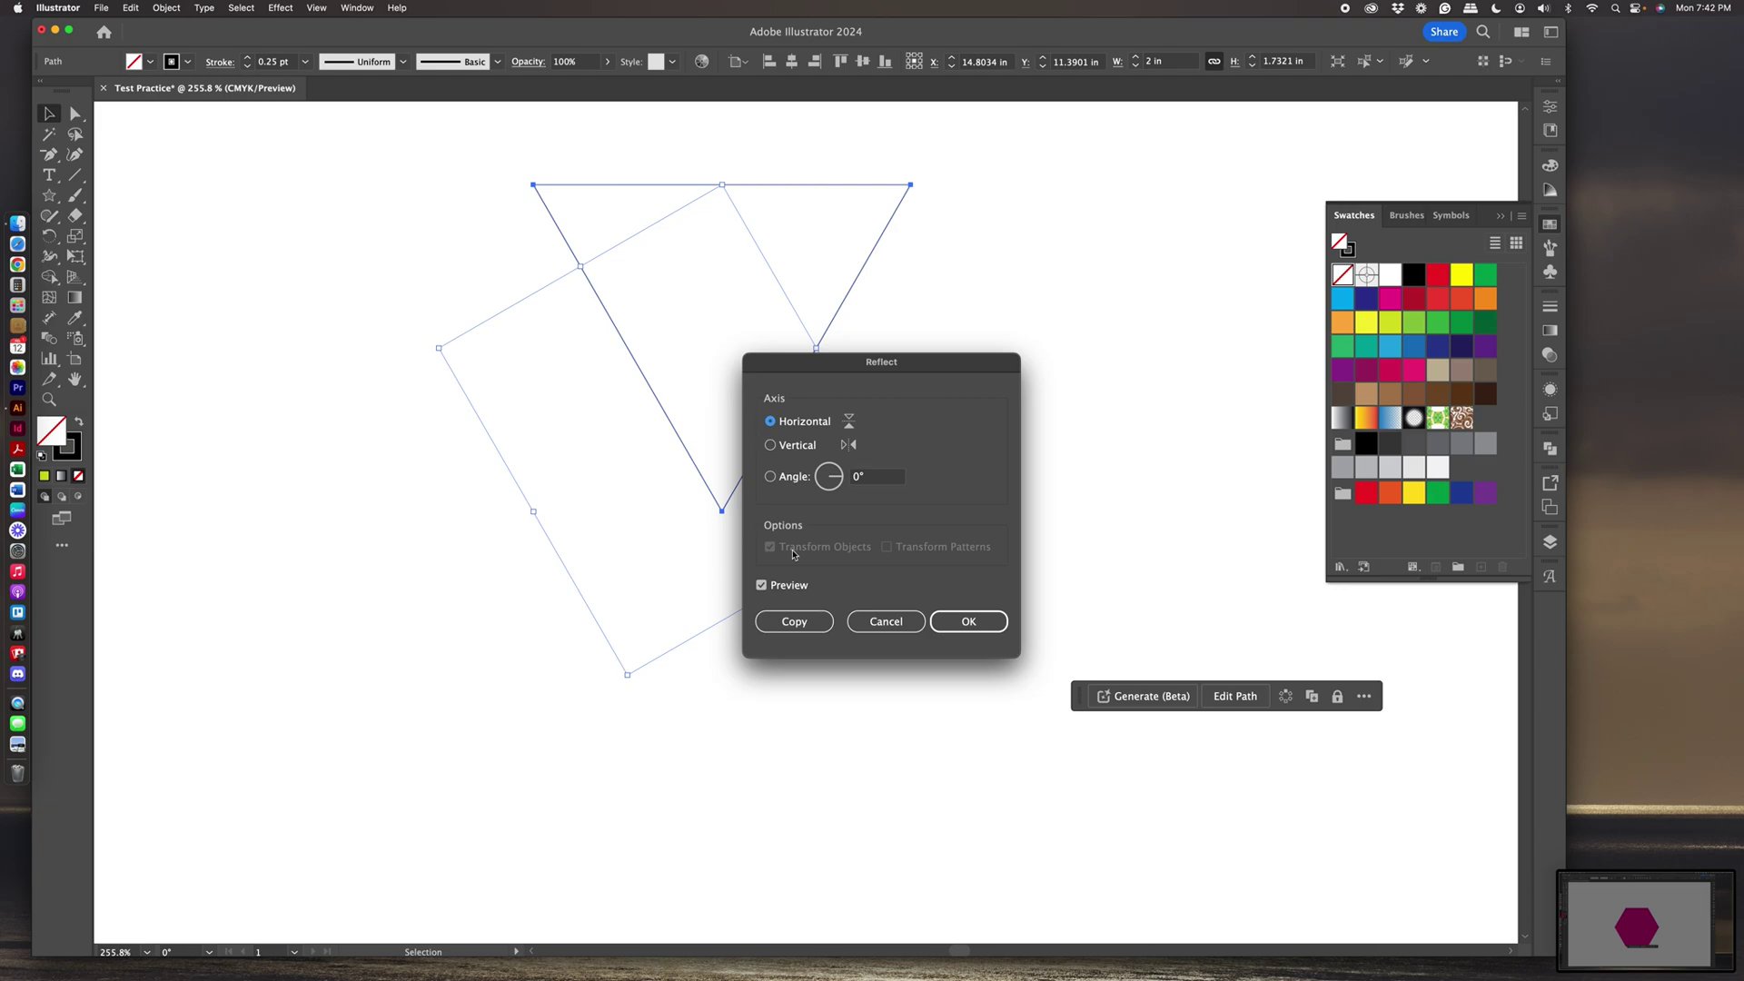
pyautogui.click(795, 622)
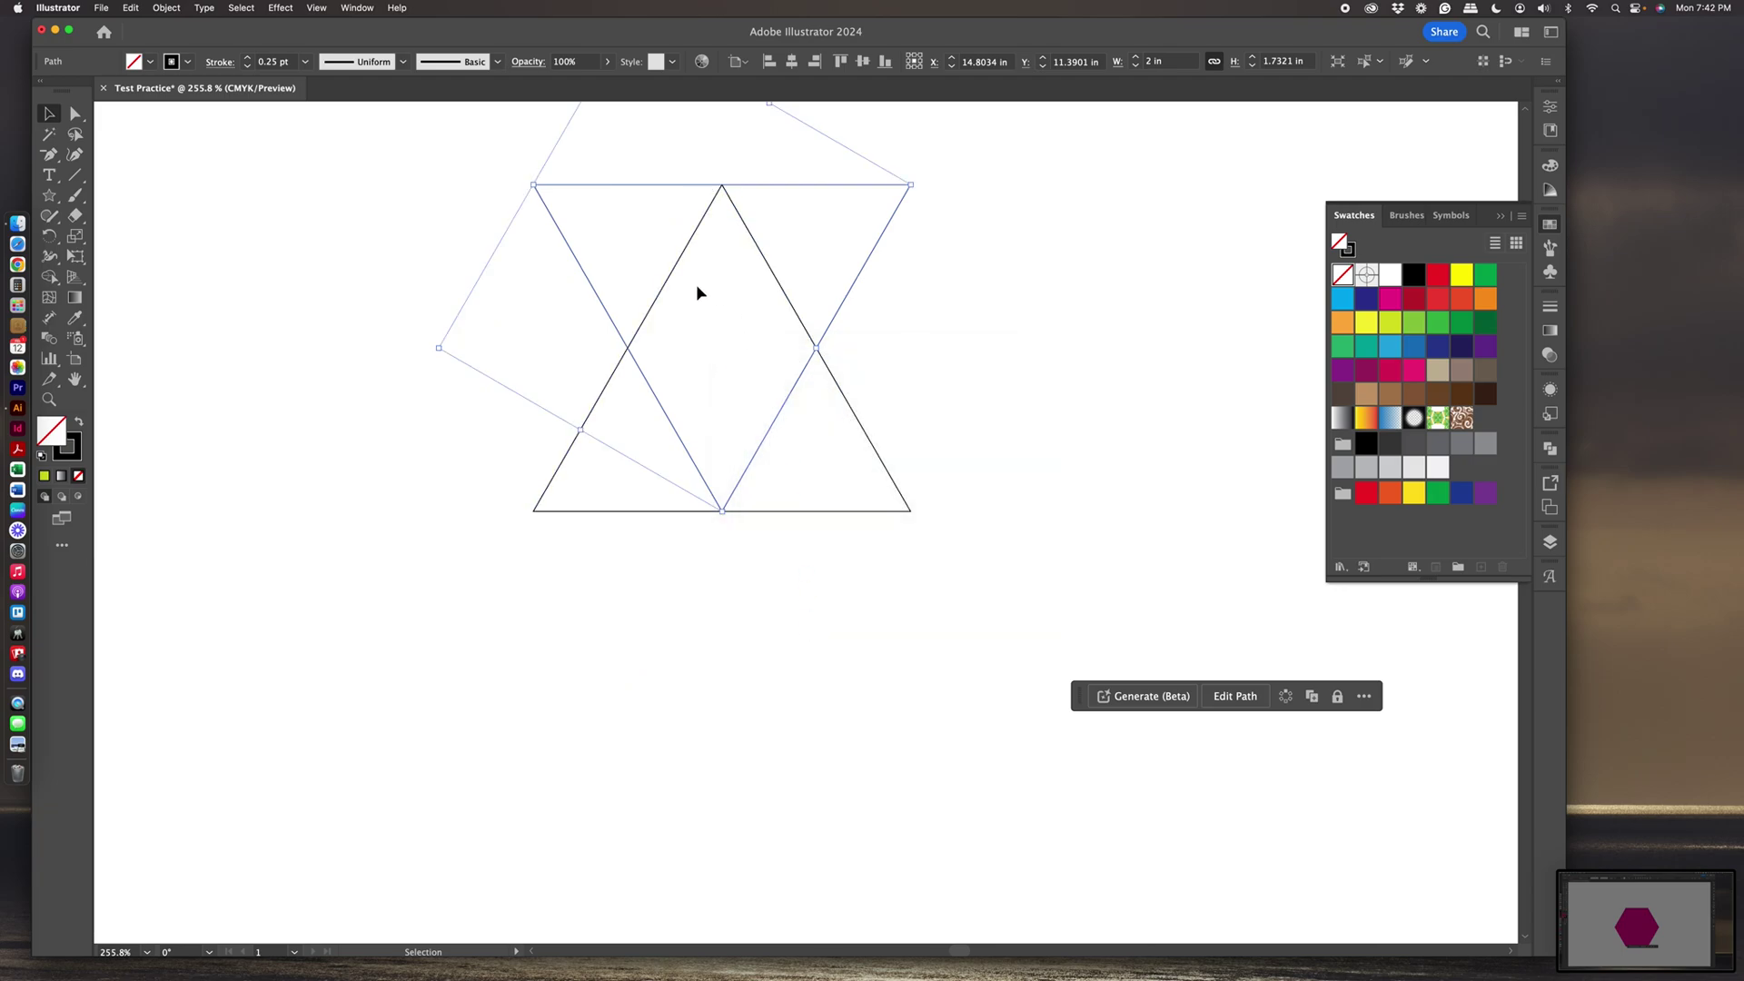
# Fill the inverted triangle with magenta and move it straight down until its top edge meets the base of the upright triangle.
pyautogui.click(1389, 298)
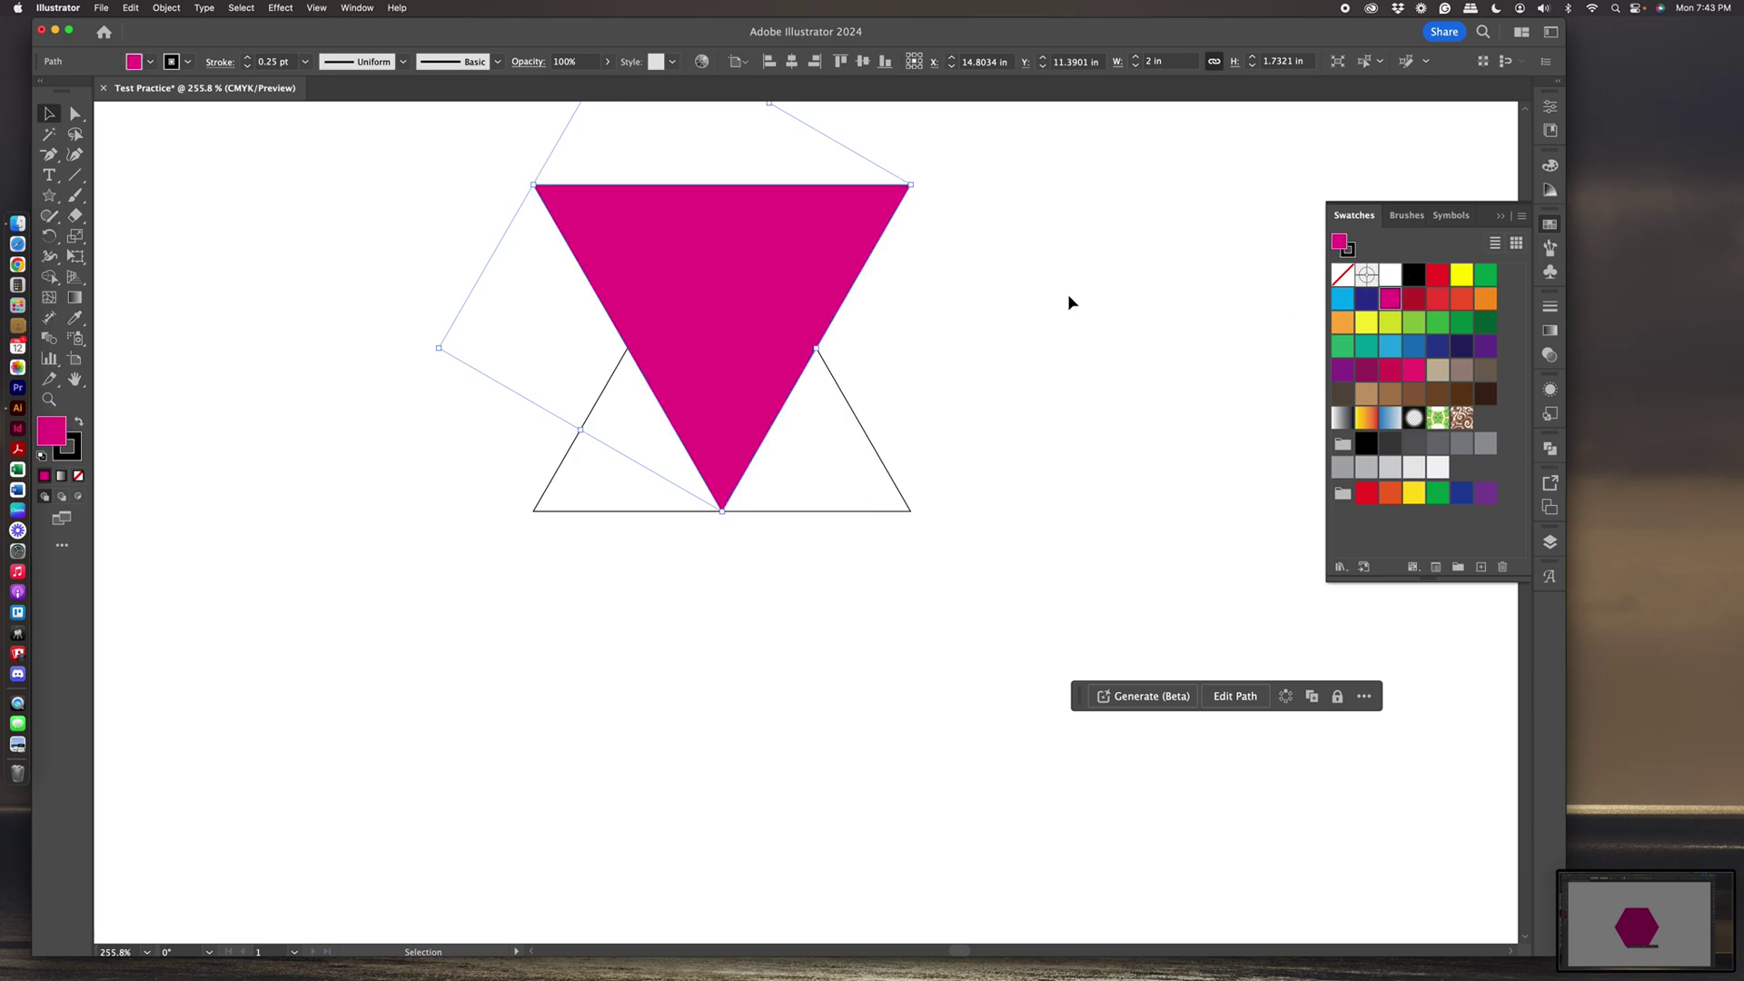
pyautogui.moveTo(720, 263); pyautogui.dragTo(711, 590)
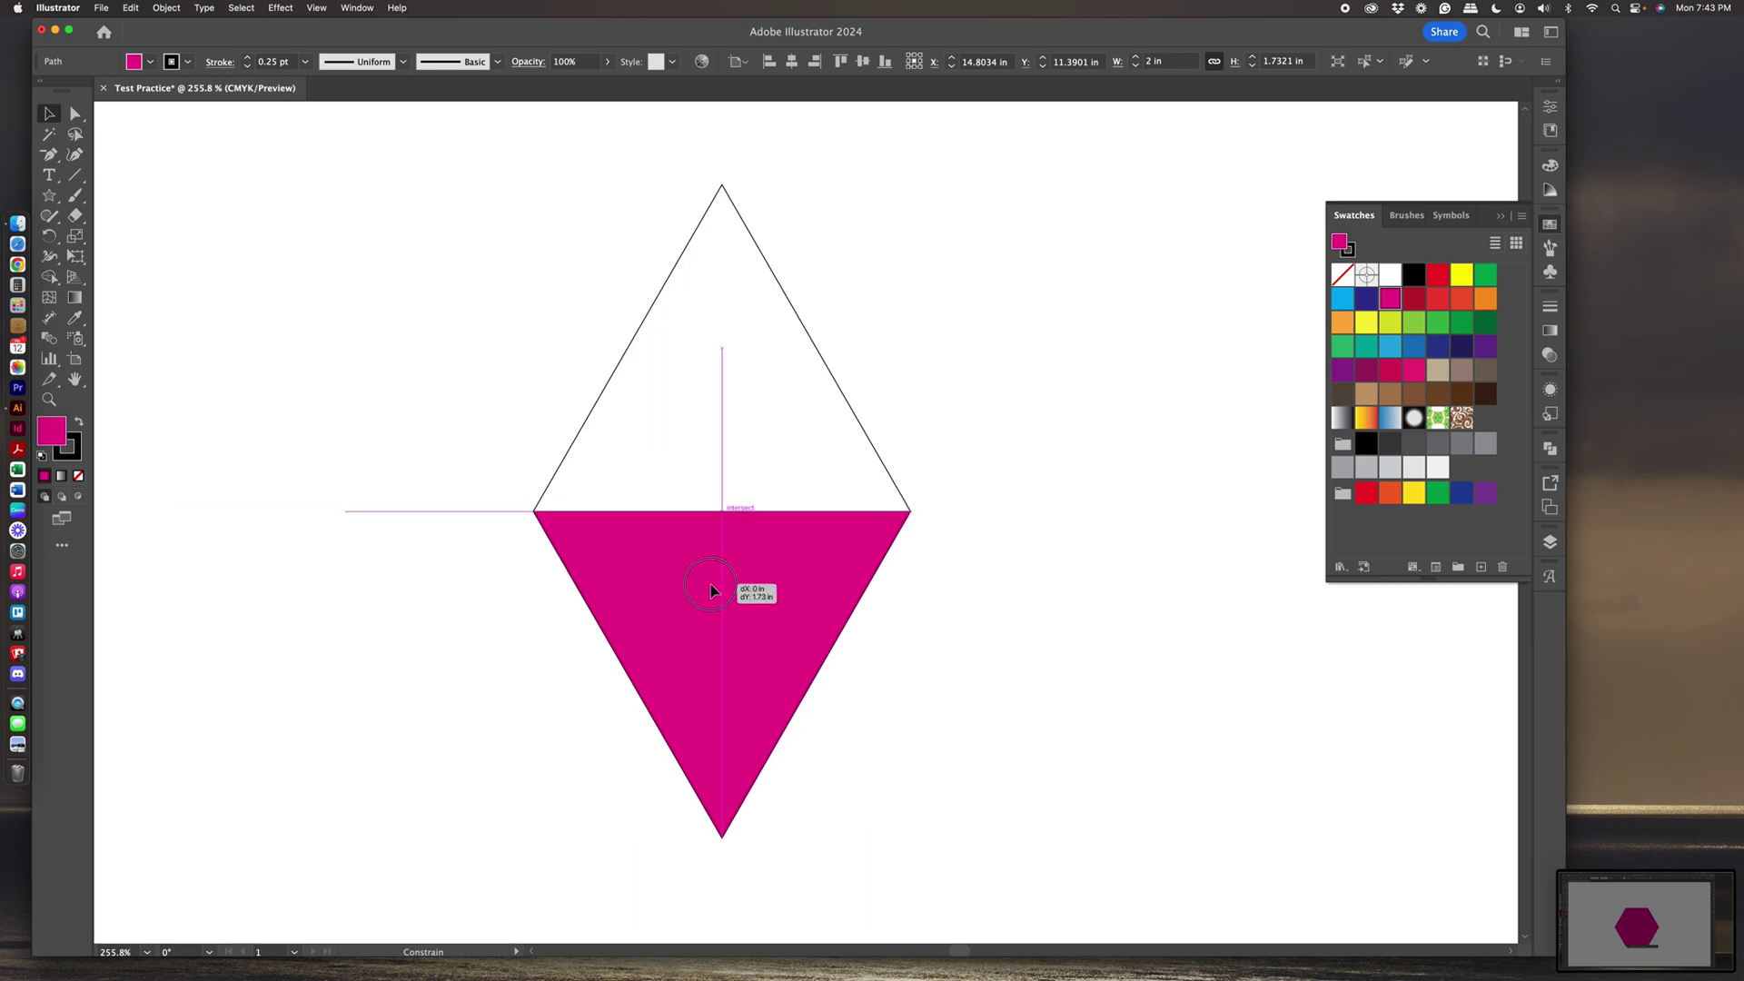
pyautogui.moveTo(711, 591); pyautogui.dragTo(713, 592)
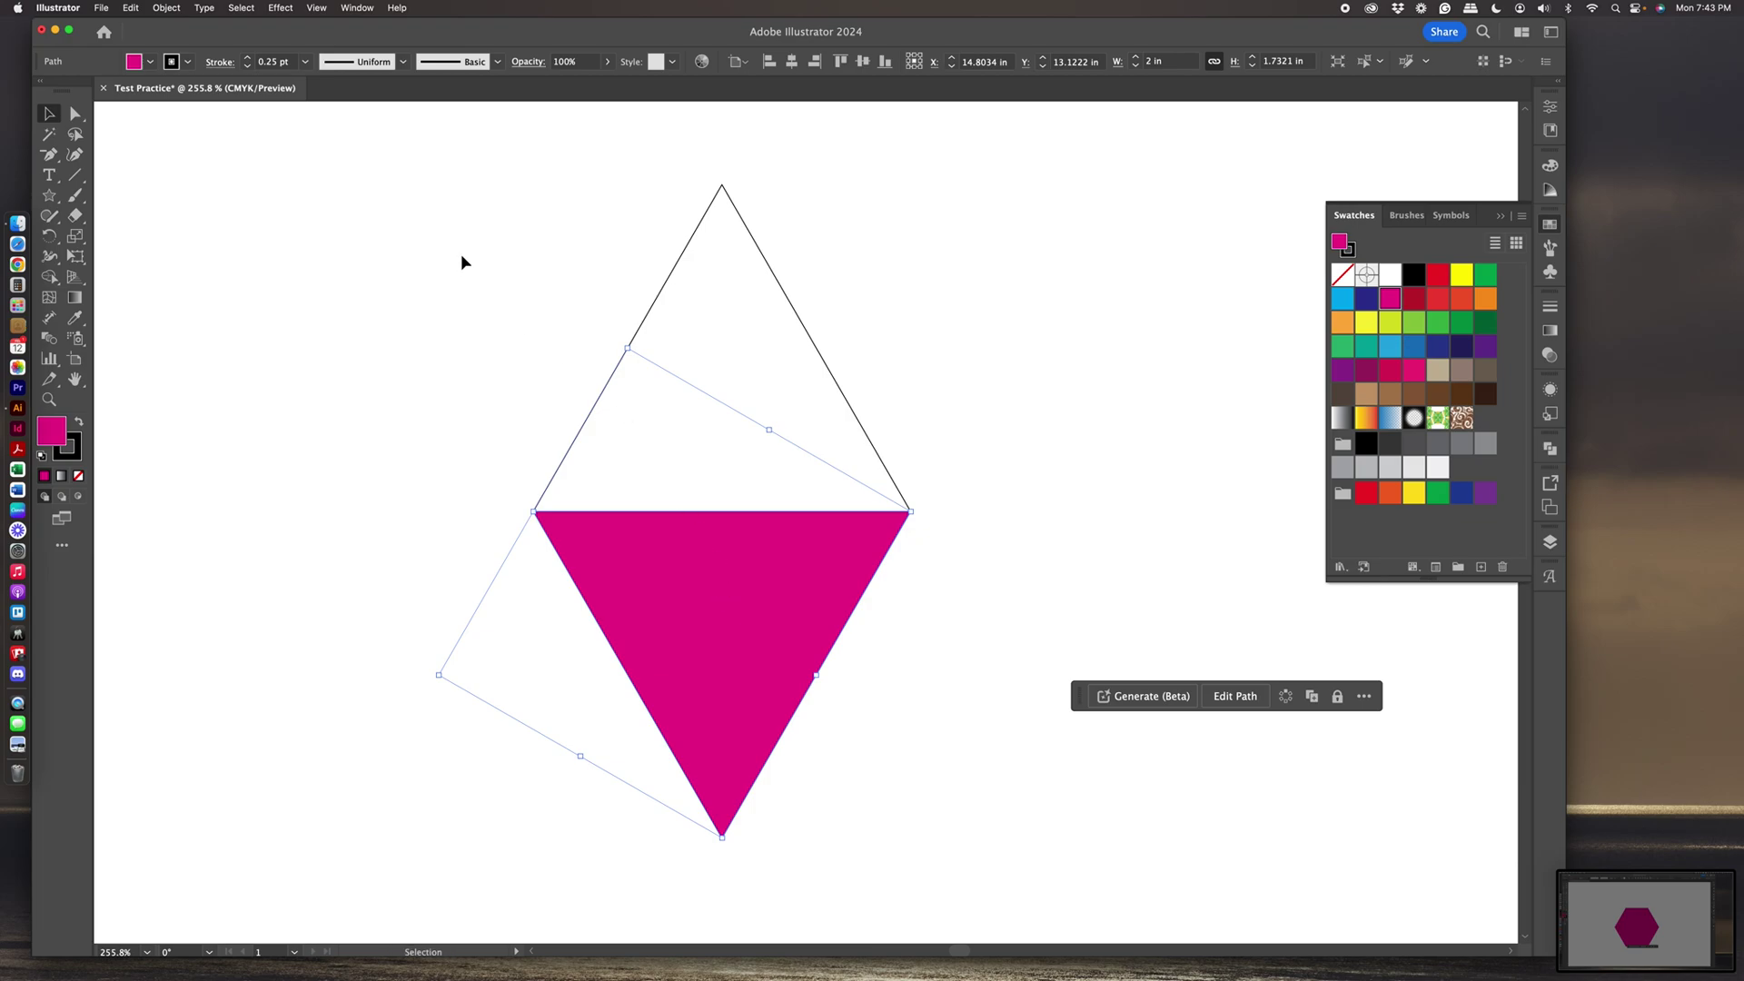
# Select both triangles and merge them into a single magenta diamond with the Shape Builder tool.
pyautogui.moveTo(456, 264); pyautogui.dragTo(918, 750)
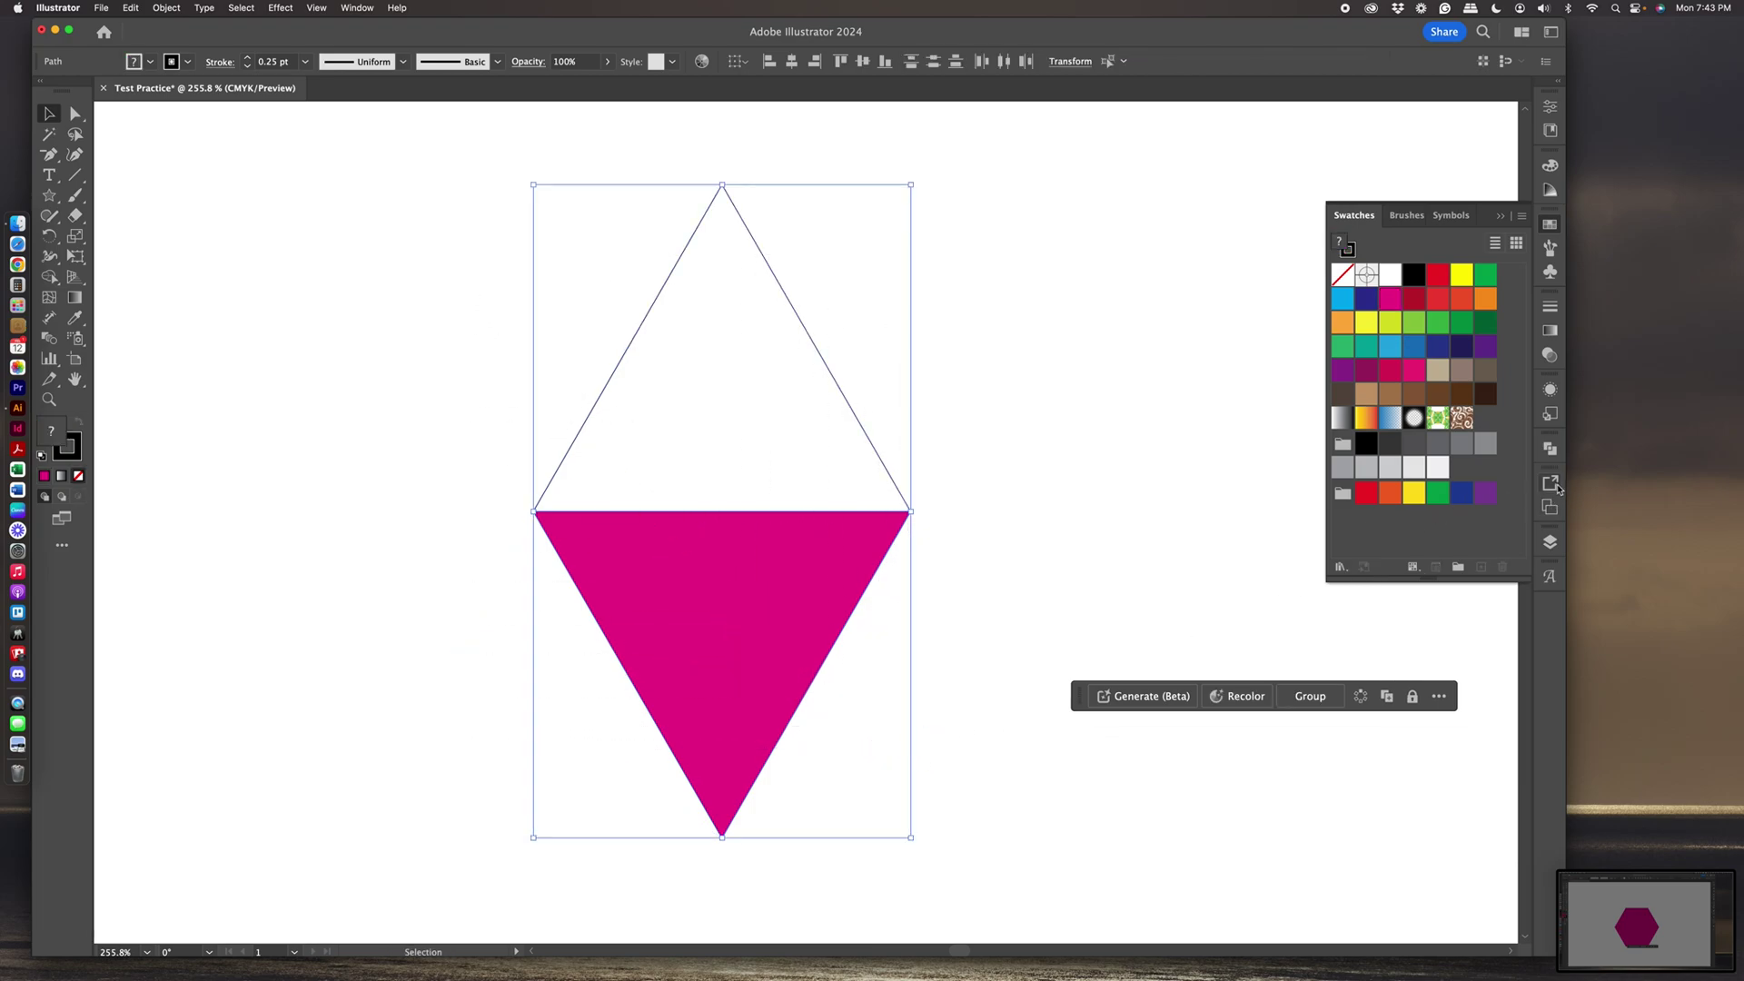
pyautogui.click(1551, 450)
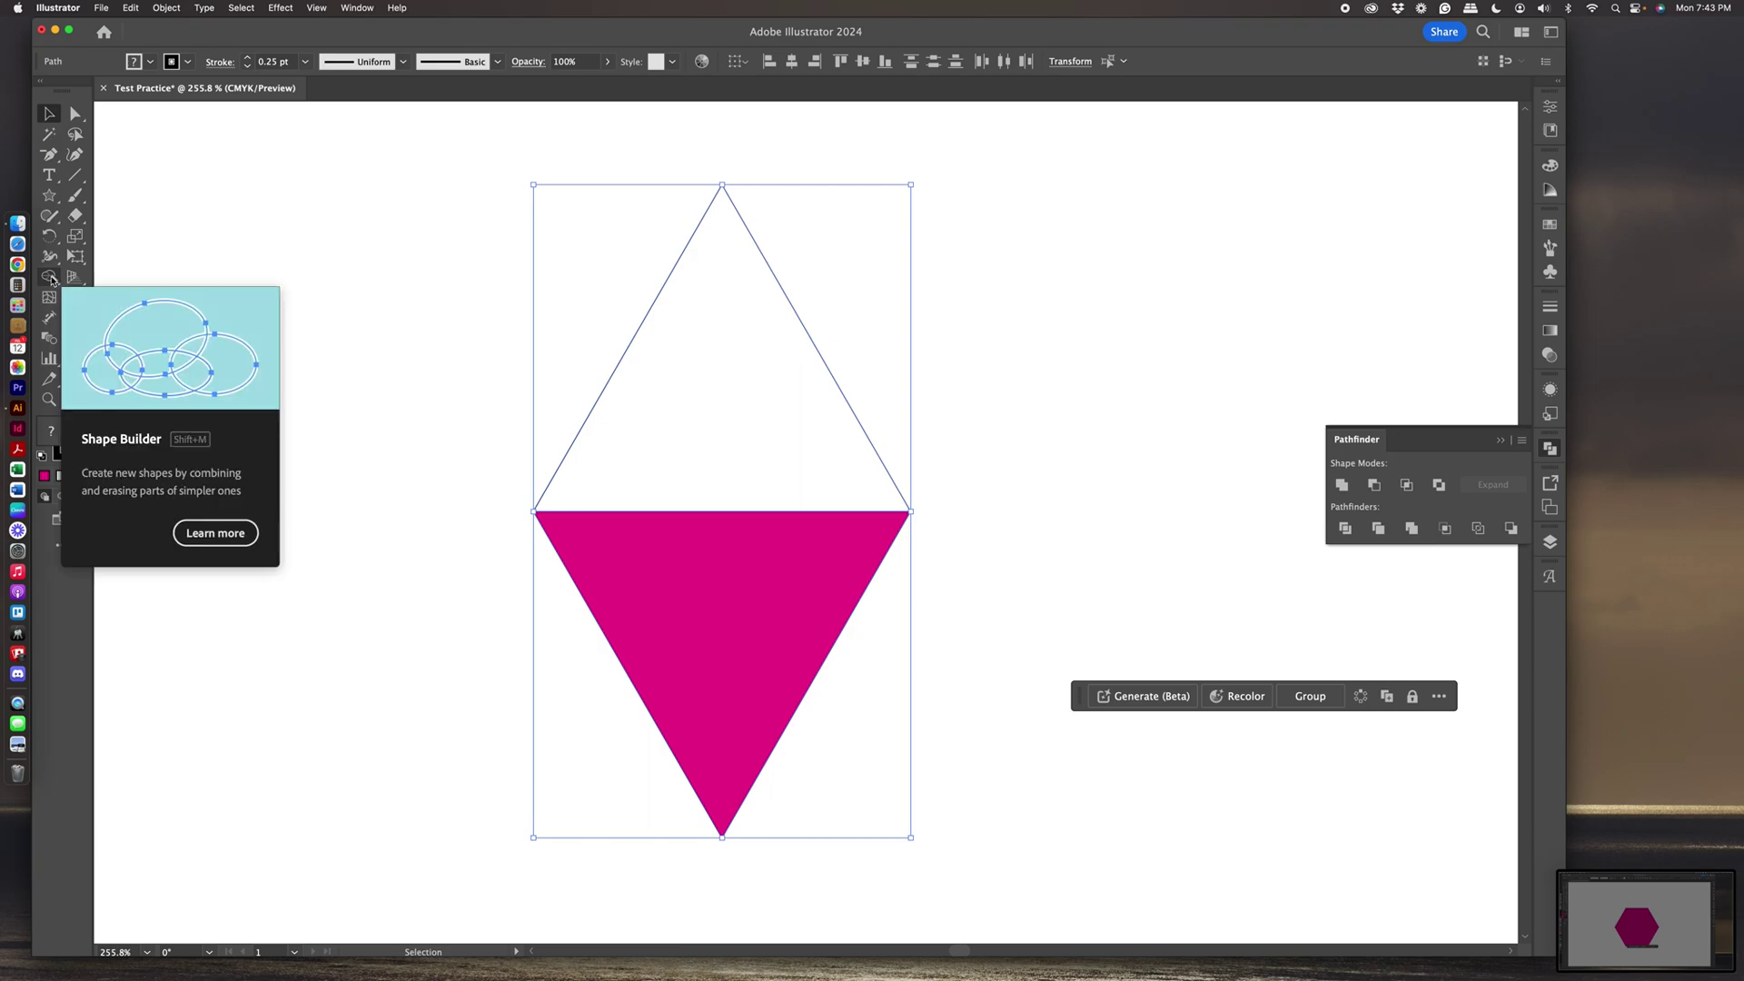
pyautogui.click(50, 277)
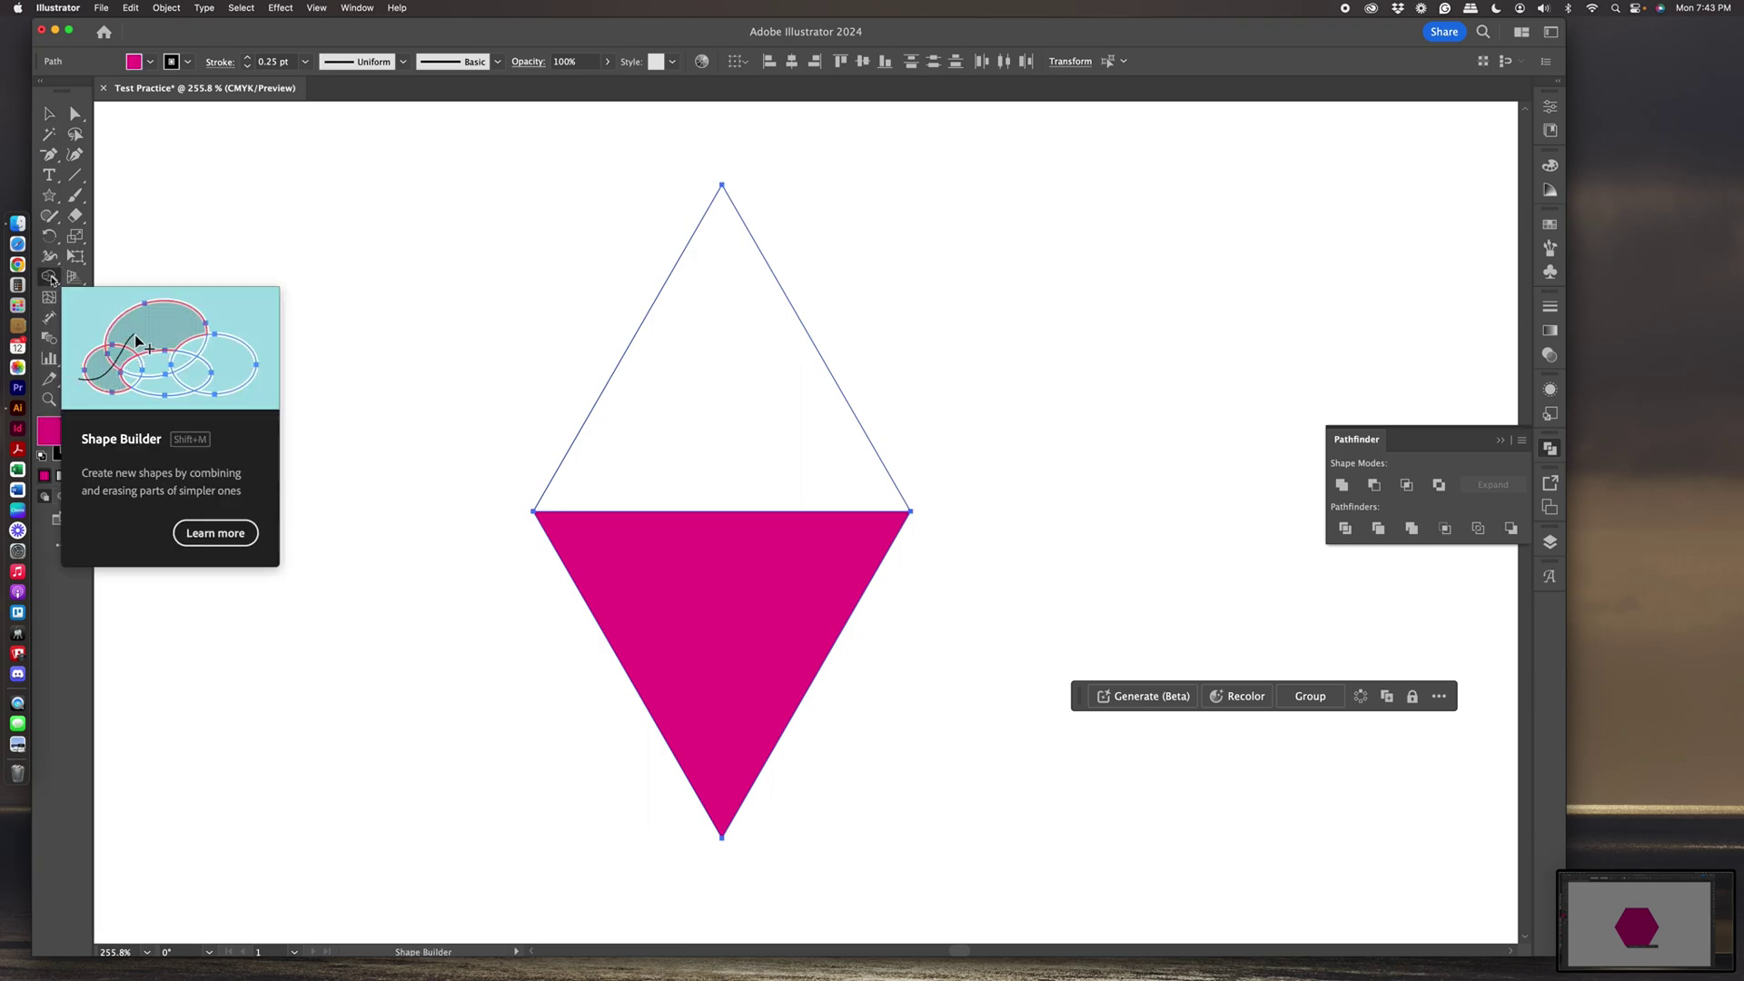
pyautogui.moveTo(719, 302); pyautogui.dragTo(751, 611)
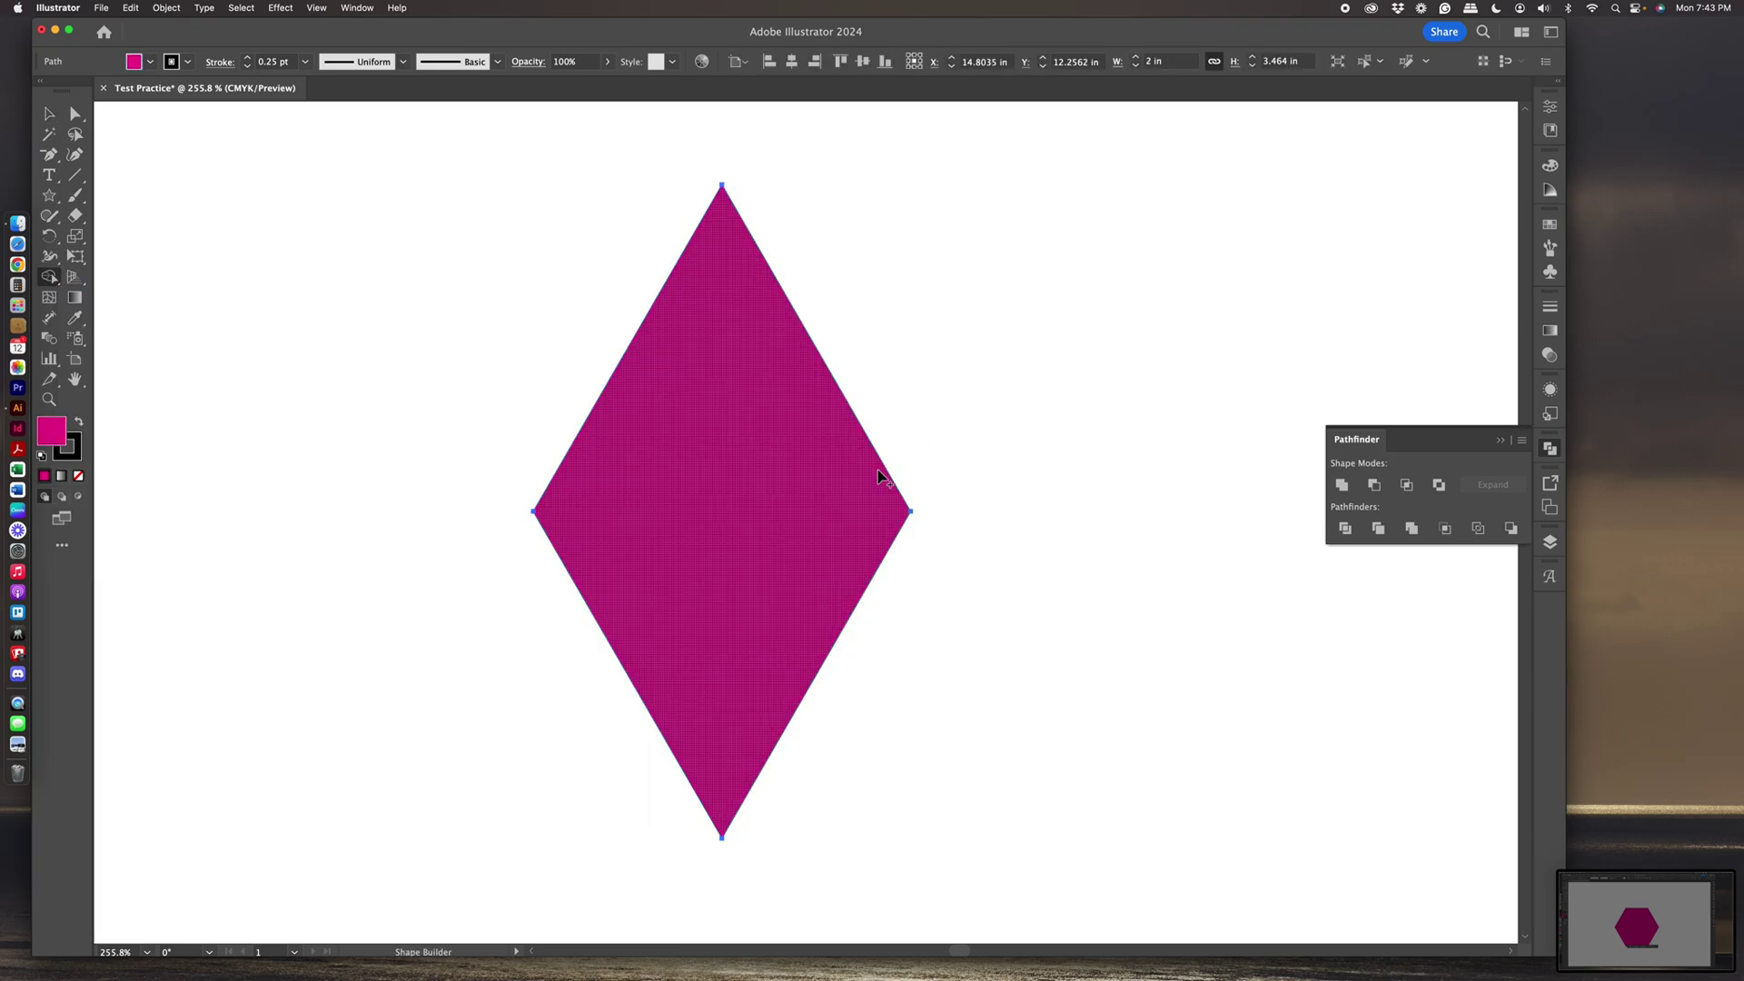
# Move the magenta diamond so its lower-left edge lies against the slanted right edge of the green parallelogram.
pyautogui.click(49, 114)
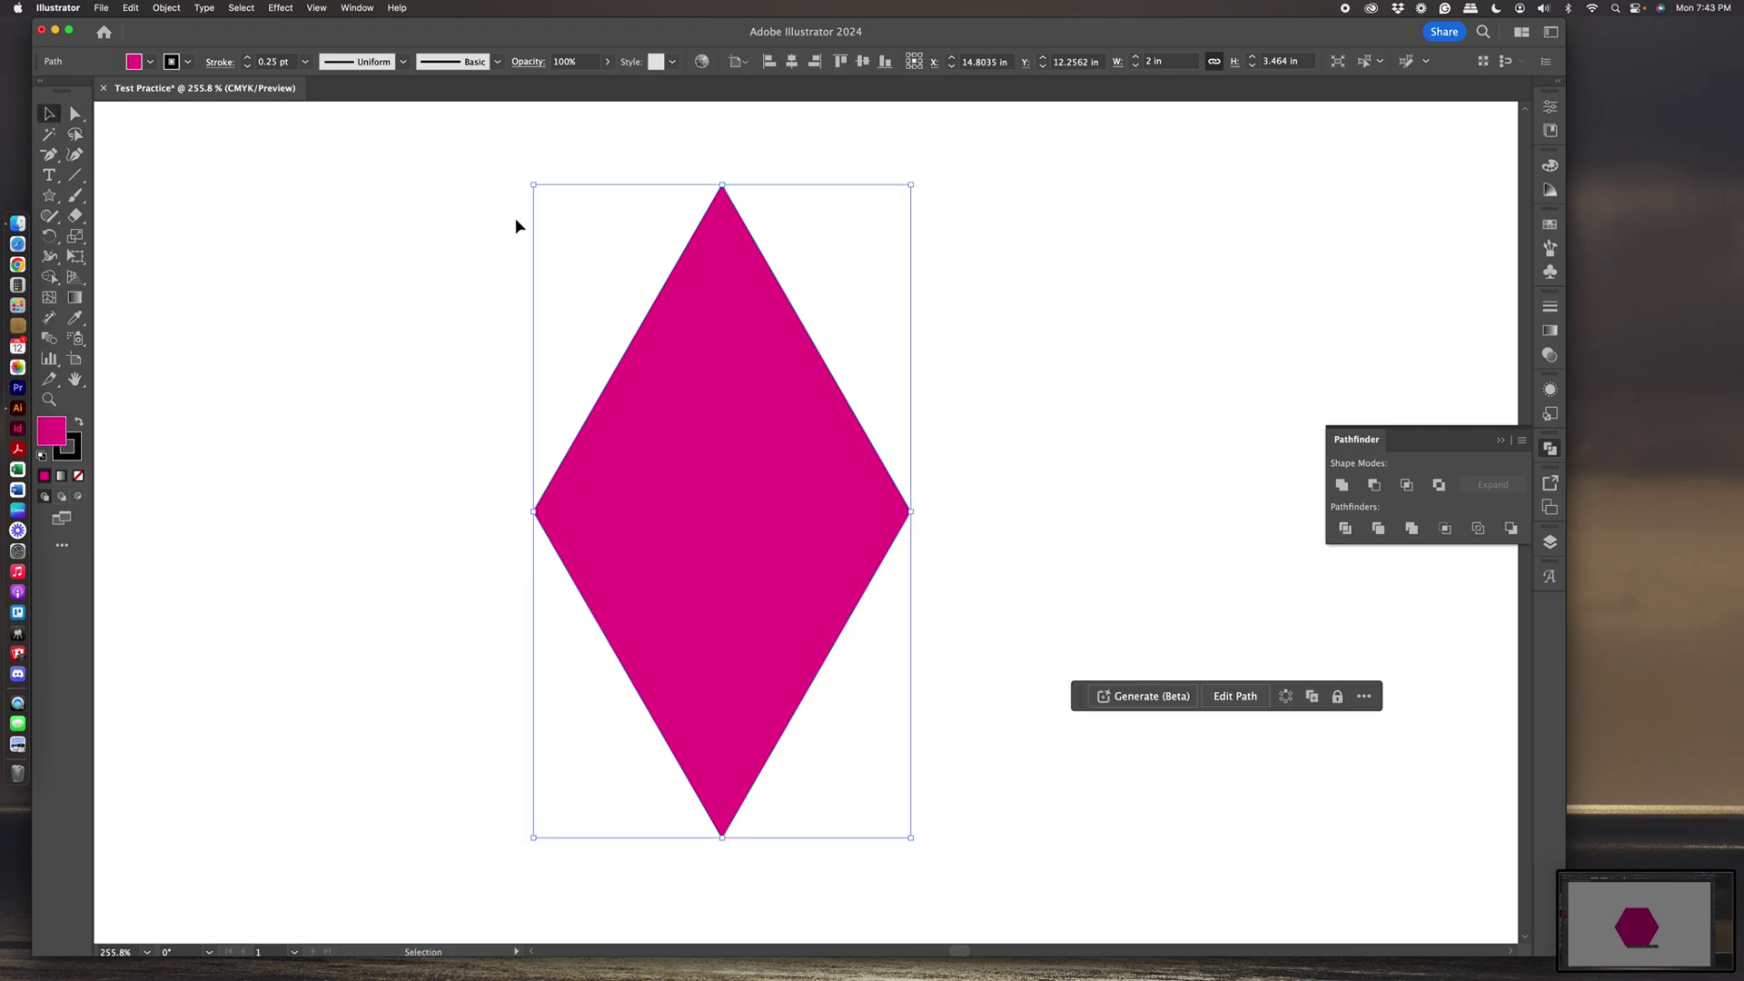
pyautogui.hscroll(-4, 787, 527)
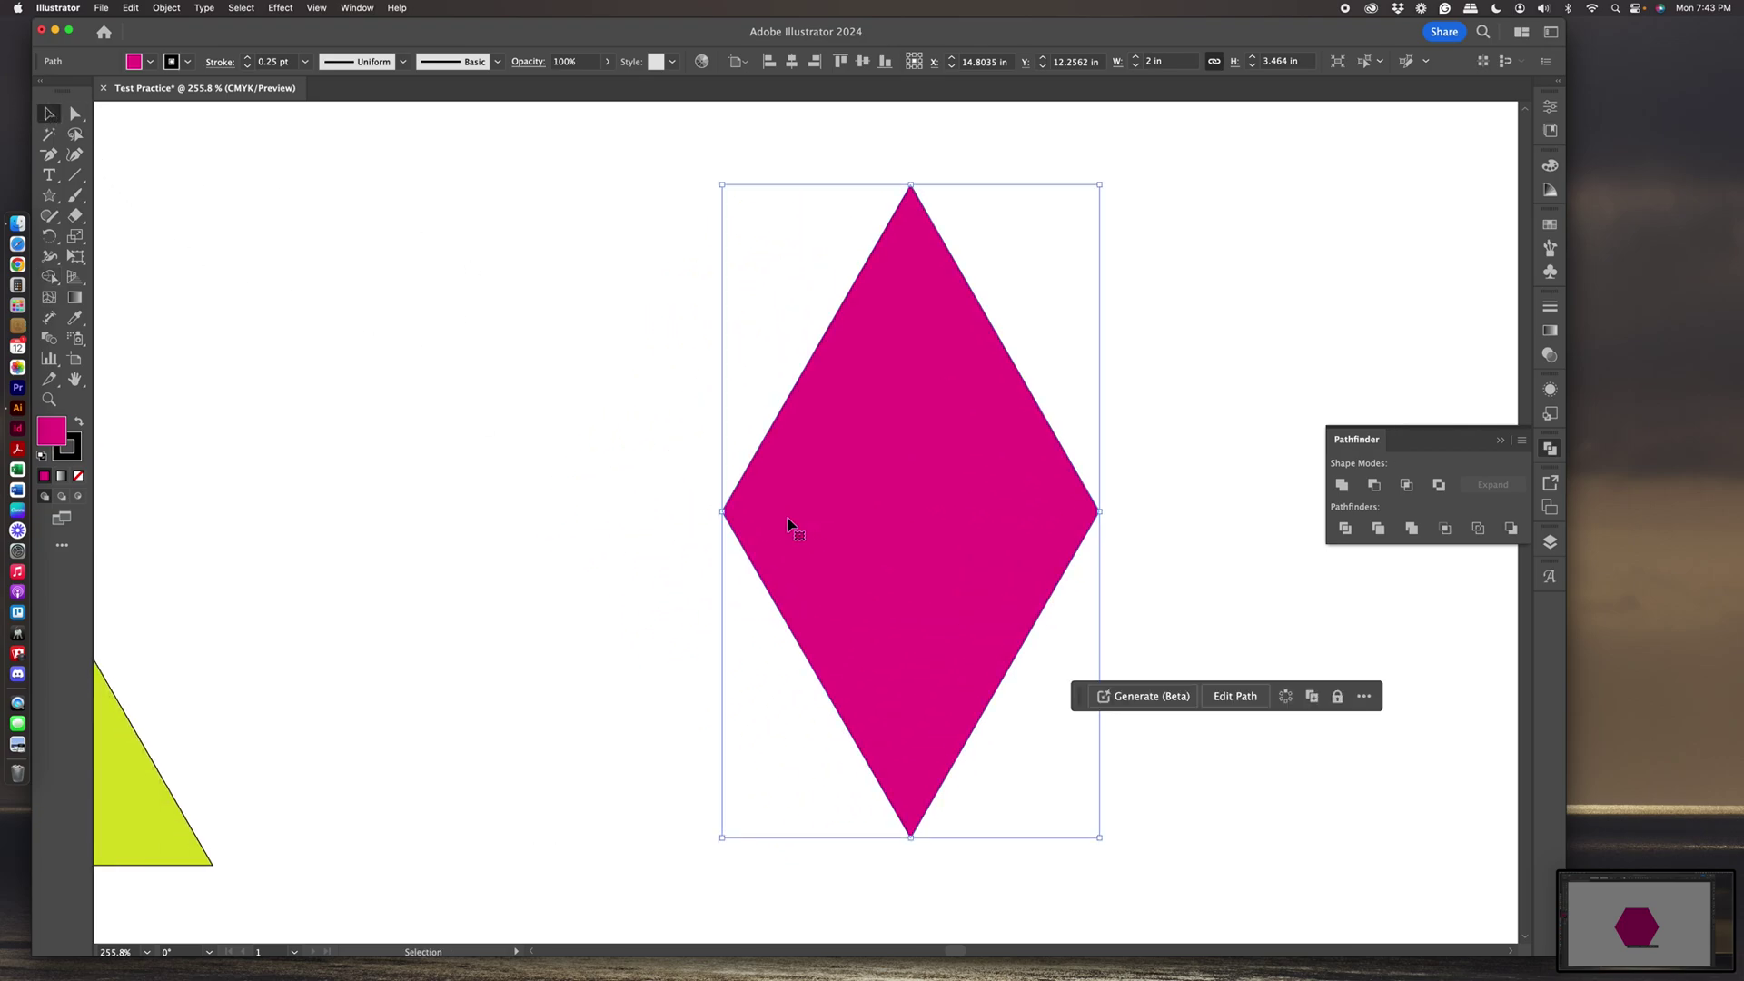
pyautogui.hscroll(-2, 787, 525)
pyautogui.moveTo(966, 475); pyautogui.dragTo(274, 500)
pyautogui.hscroll(-15, 392, 534)
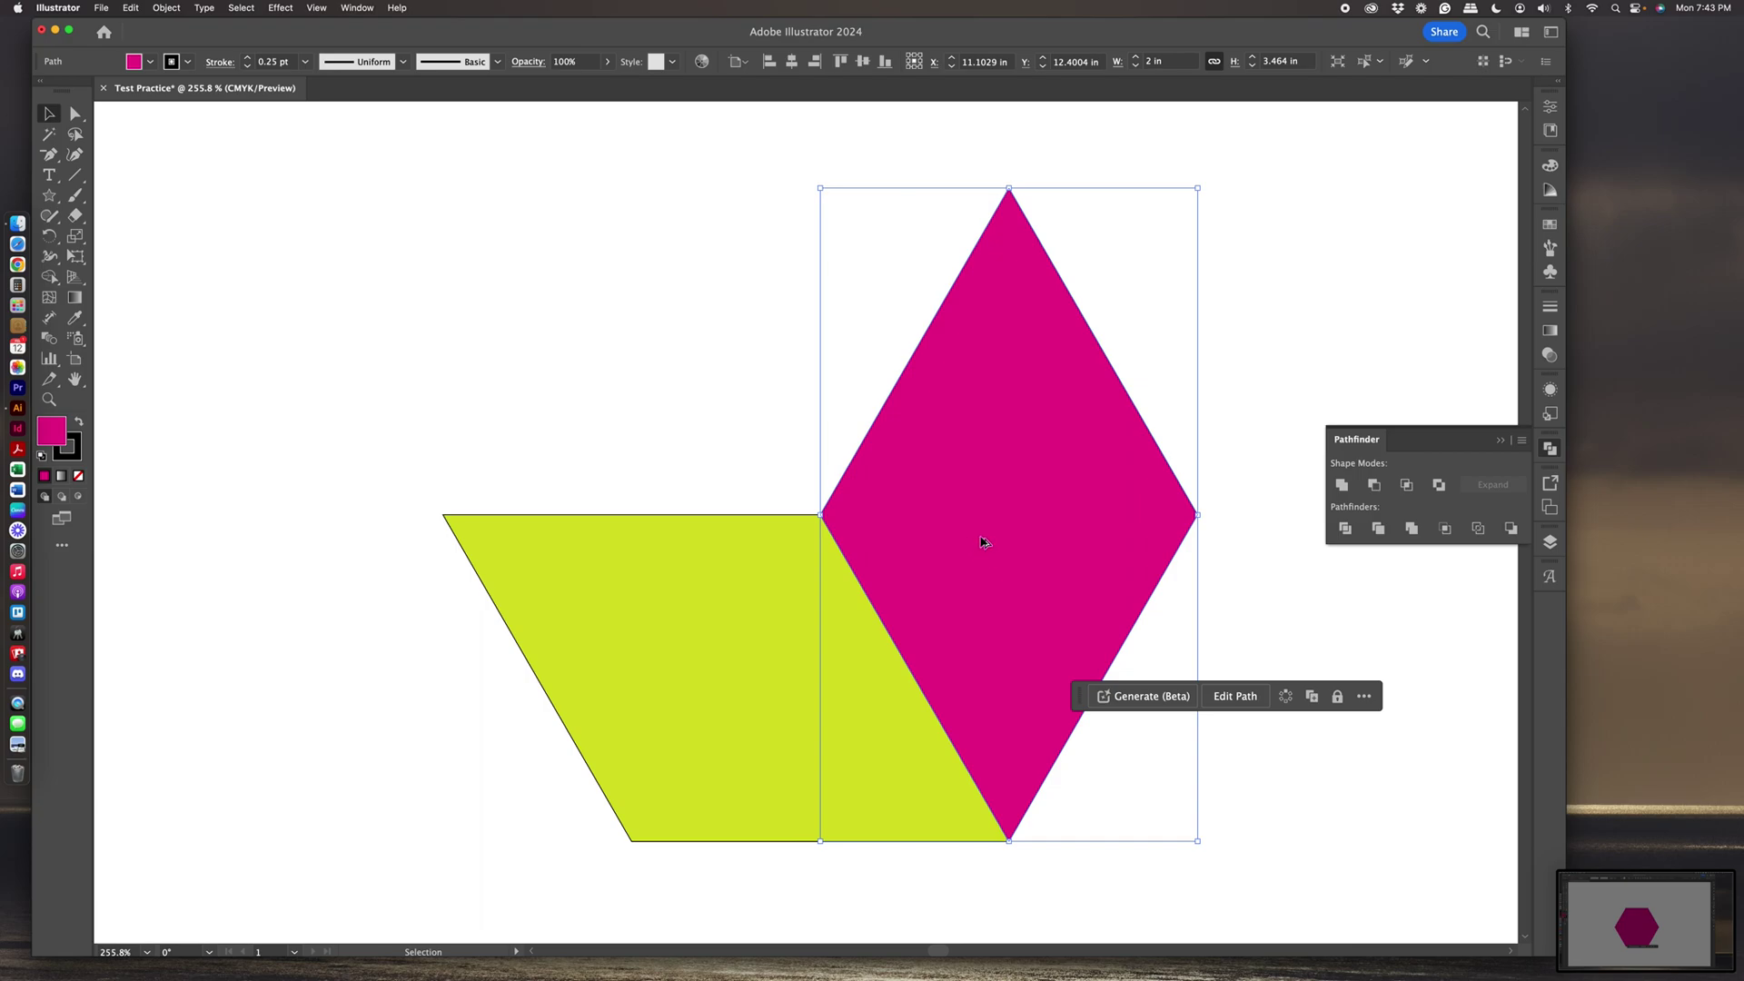
# Copy the magenta diamond 2 in to the left and rotate the copy about 60° clockwise around the shared centre corner, completing the hexagon.
pyautogui.moveTo(984, 537); pyautogui.dragTo(609, 532)
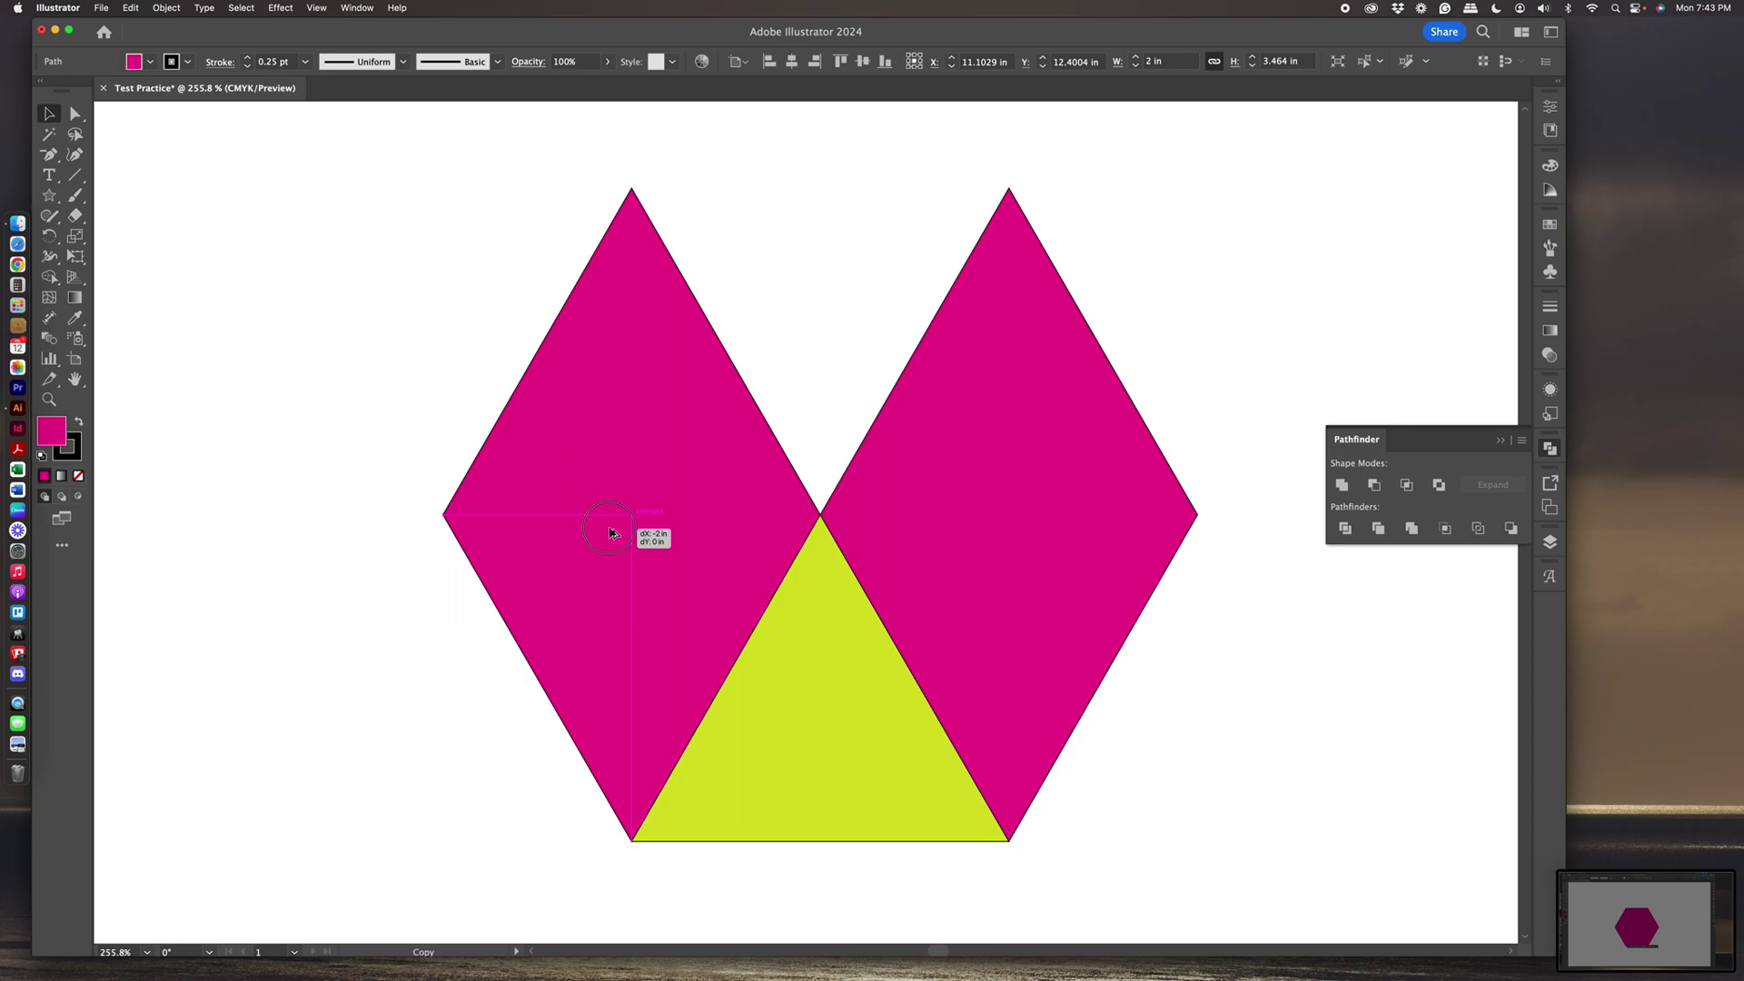
pyautogui.moveTo(609, 532); pyautogui.dragTo(609, 533)
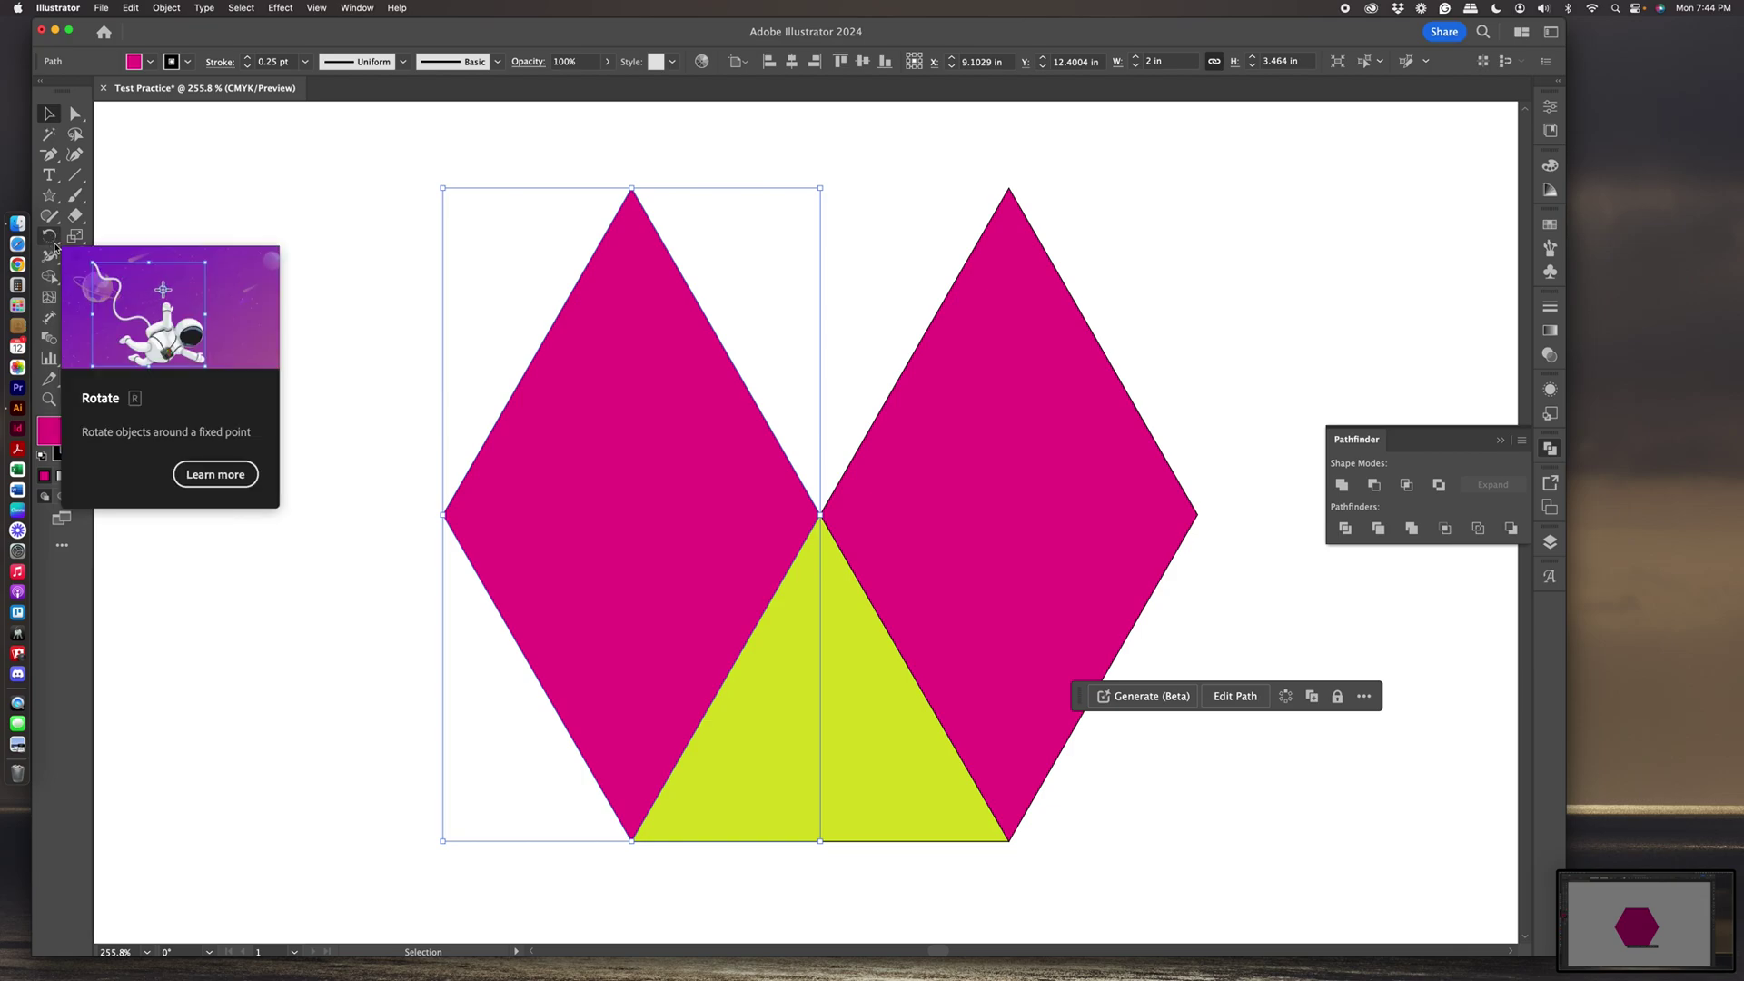
pyautogui.click(50, 237)
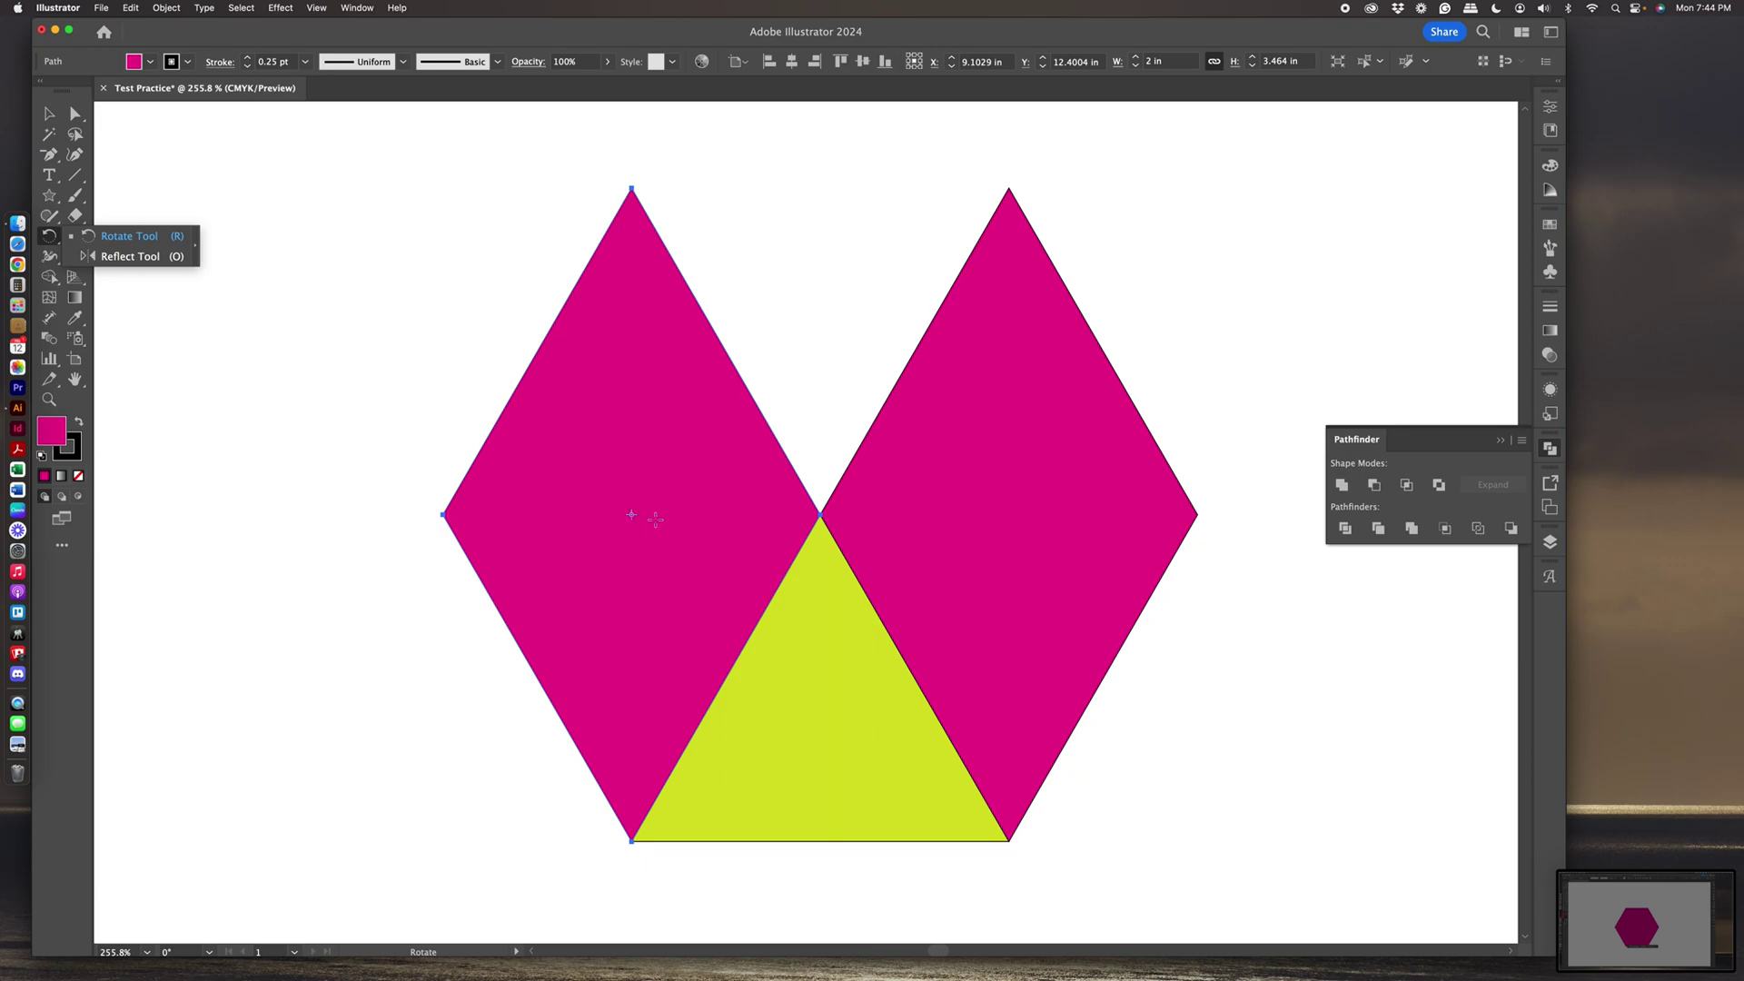
pyautogui.click(820, 514)
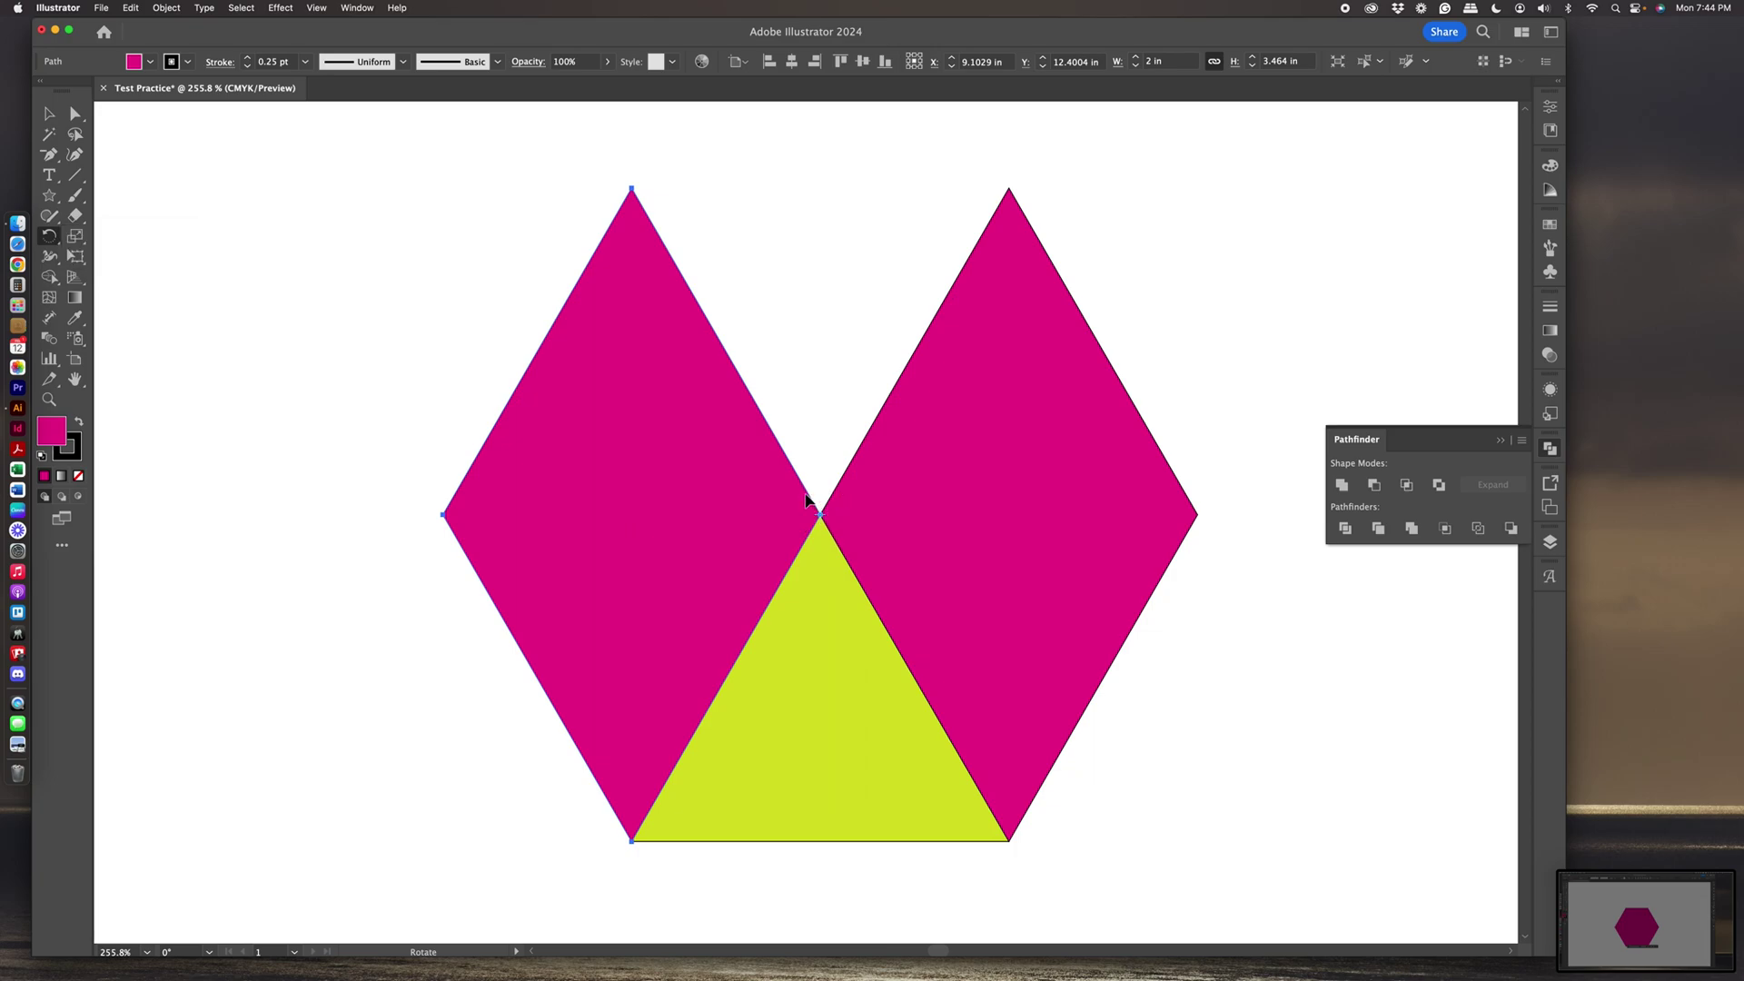
pyautogui.moveTo(693, 355); pyautogui.dragTo(899, 333)
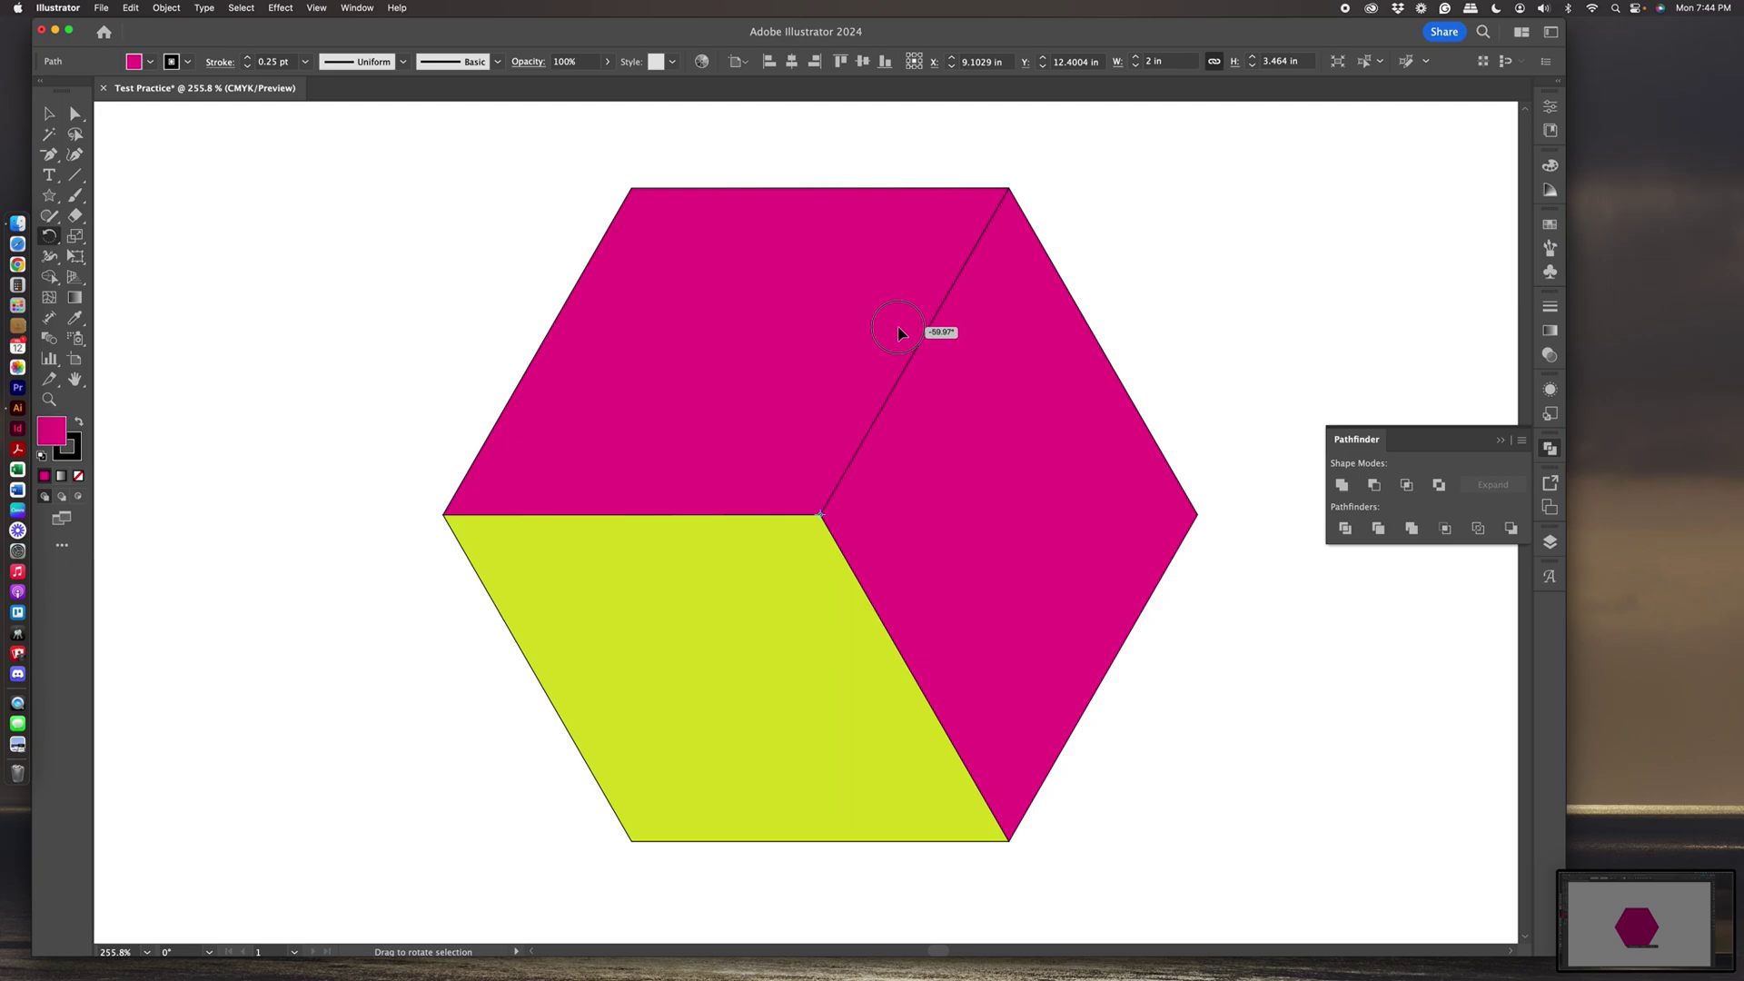
pyautogui.moveTo(898, 332); pyautogui.dragTo(898, 330)
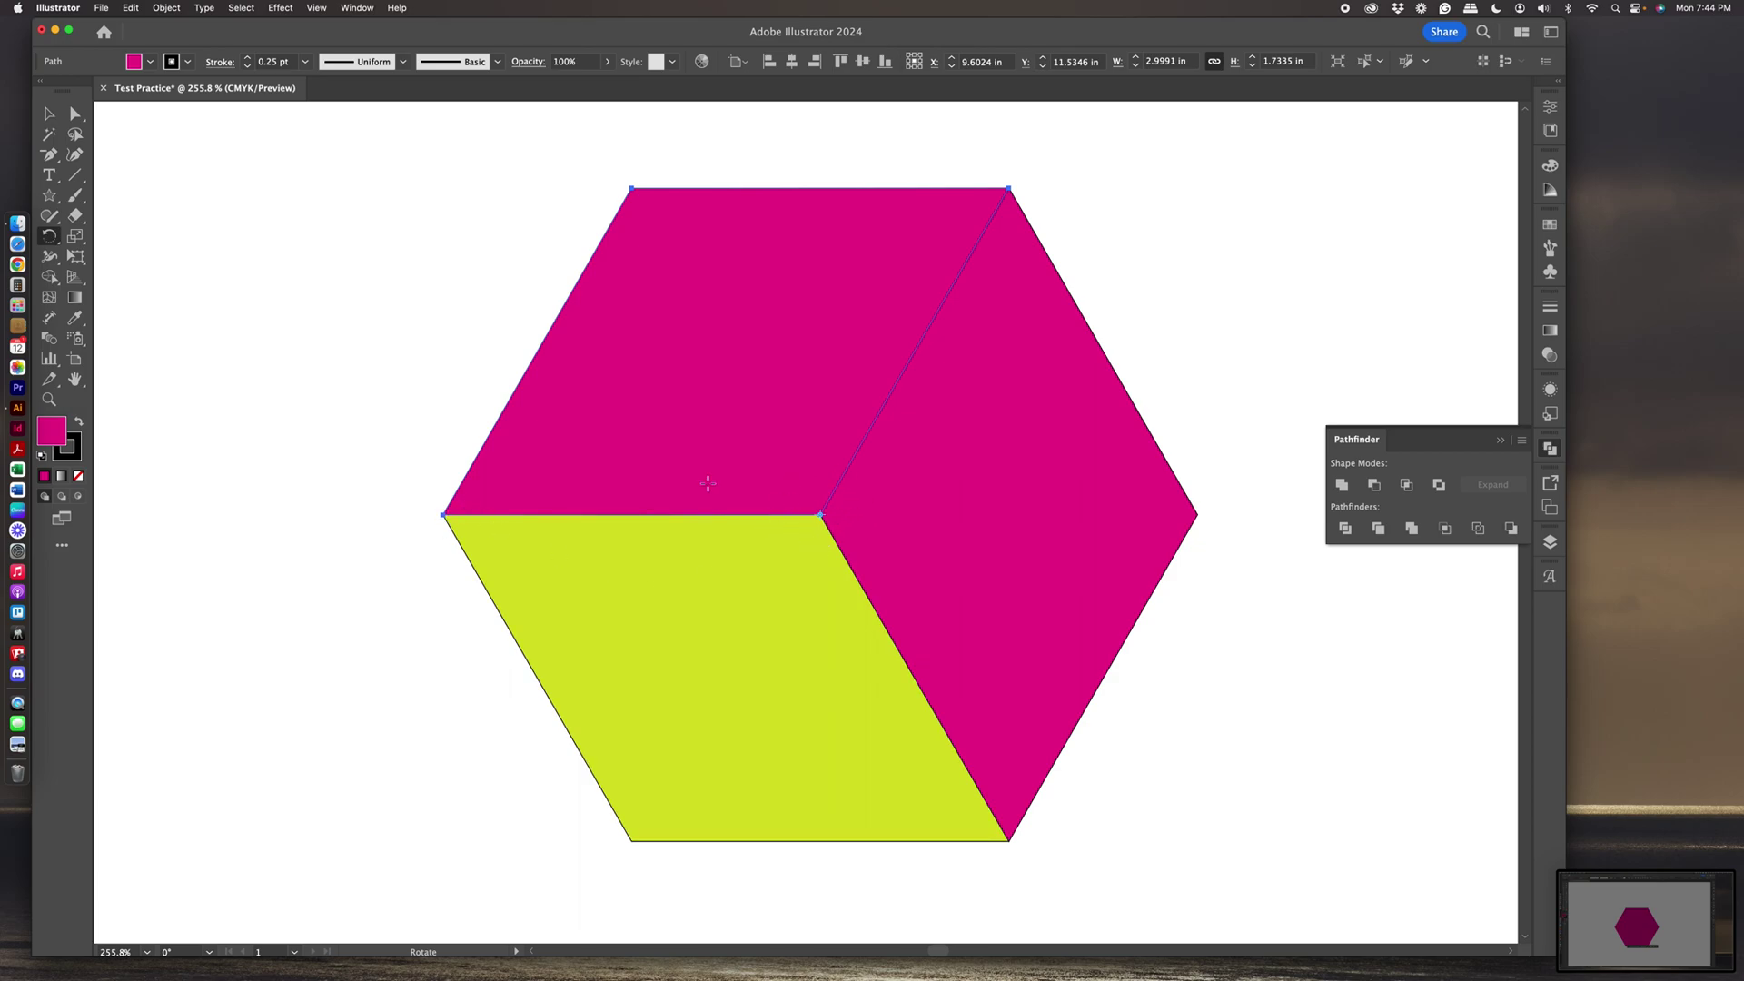
# Fill the rotated upper diamond with green from the swatches and deselect it.
pyautogui.click(49, 113)
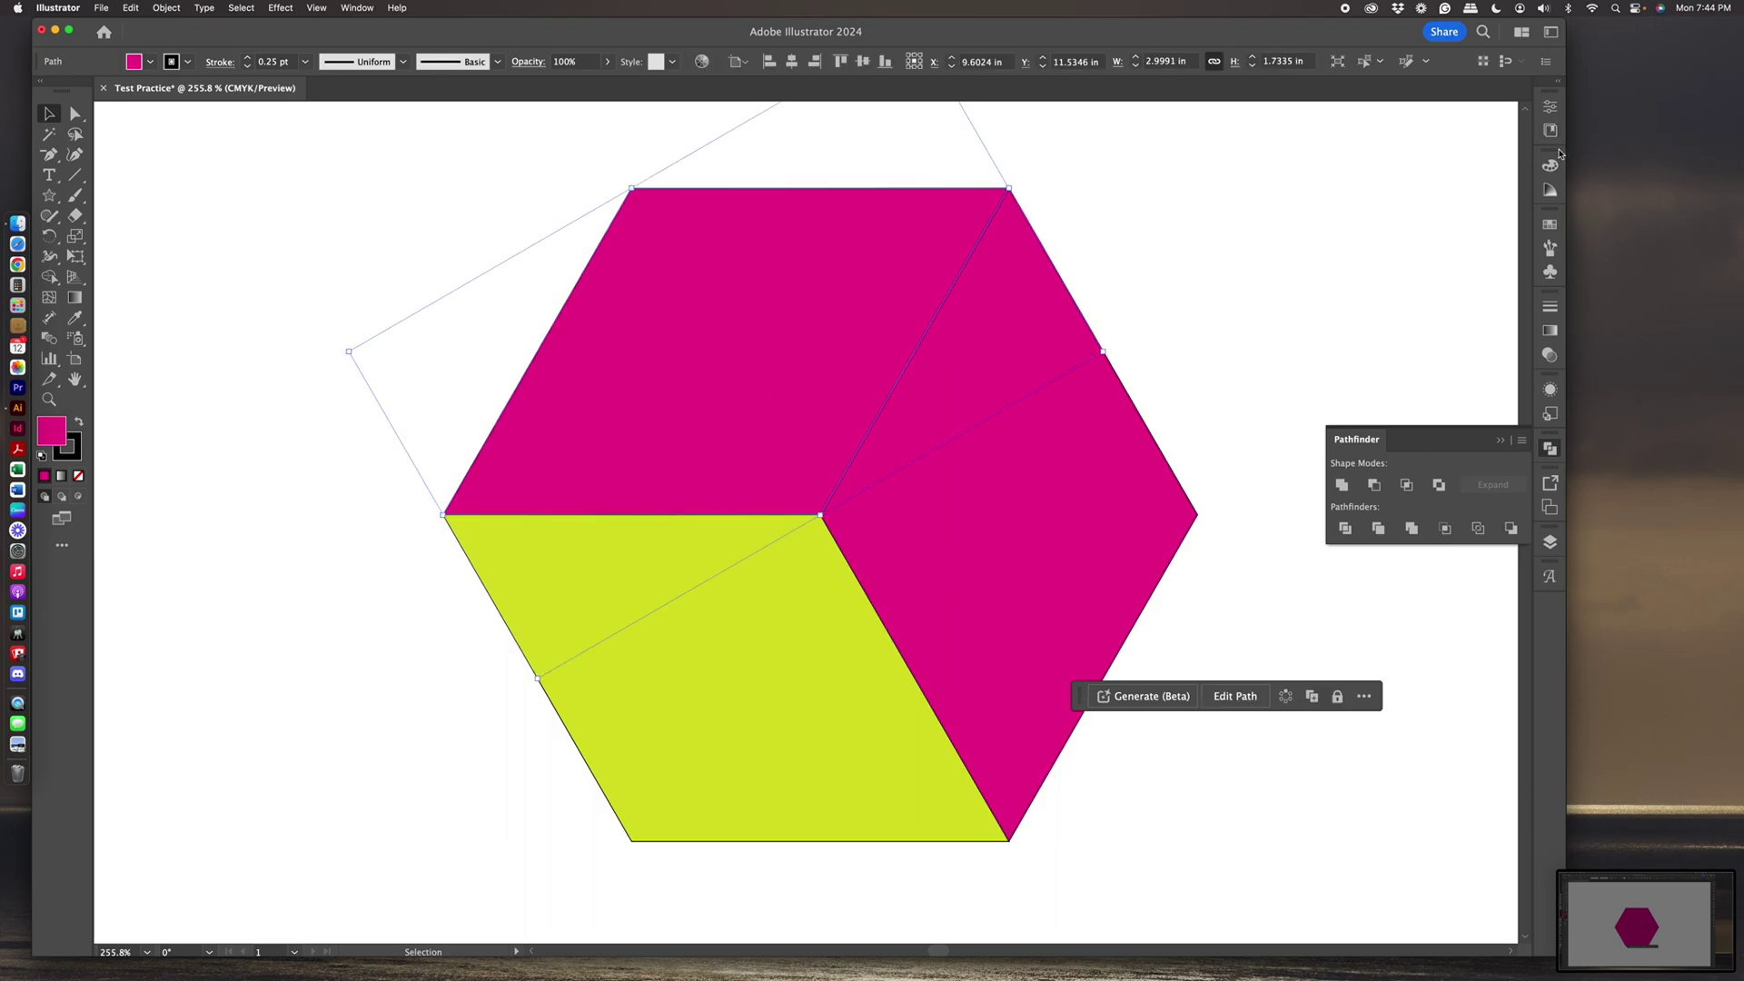
pyautogui.click(1547, 228)
pyautogui.click(1485, 274)
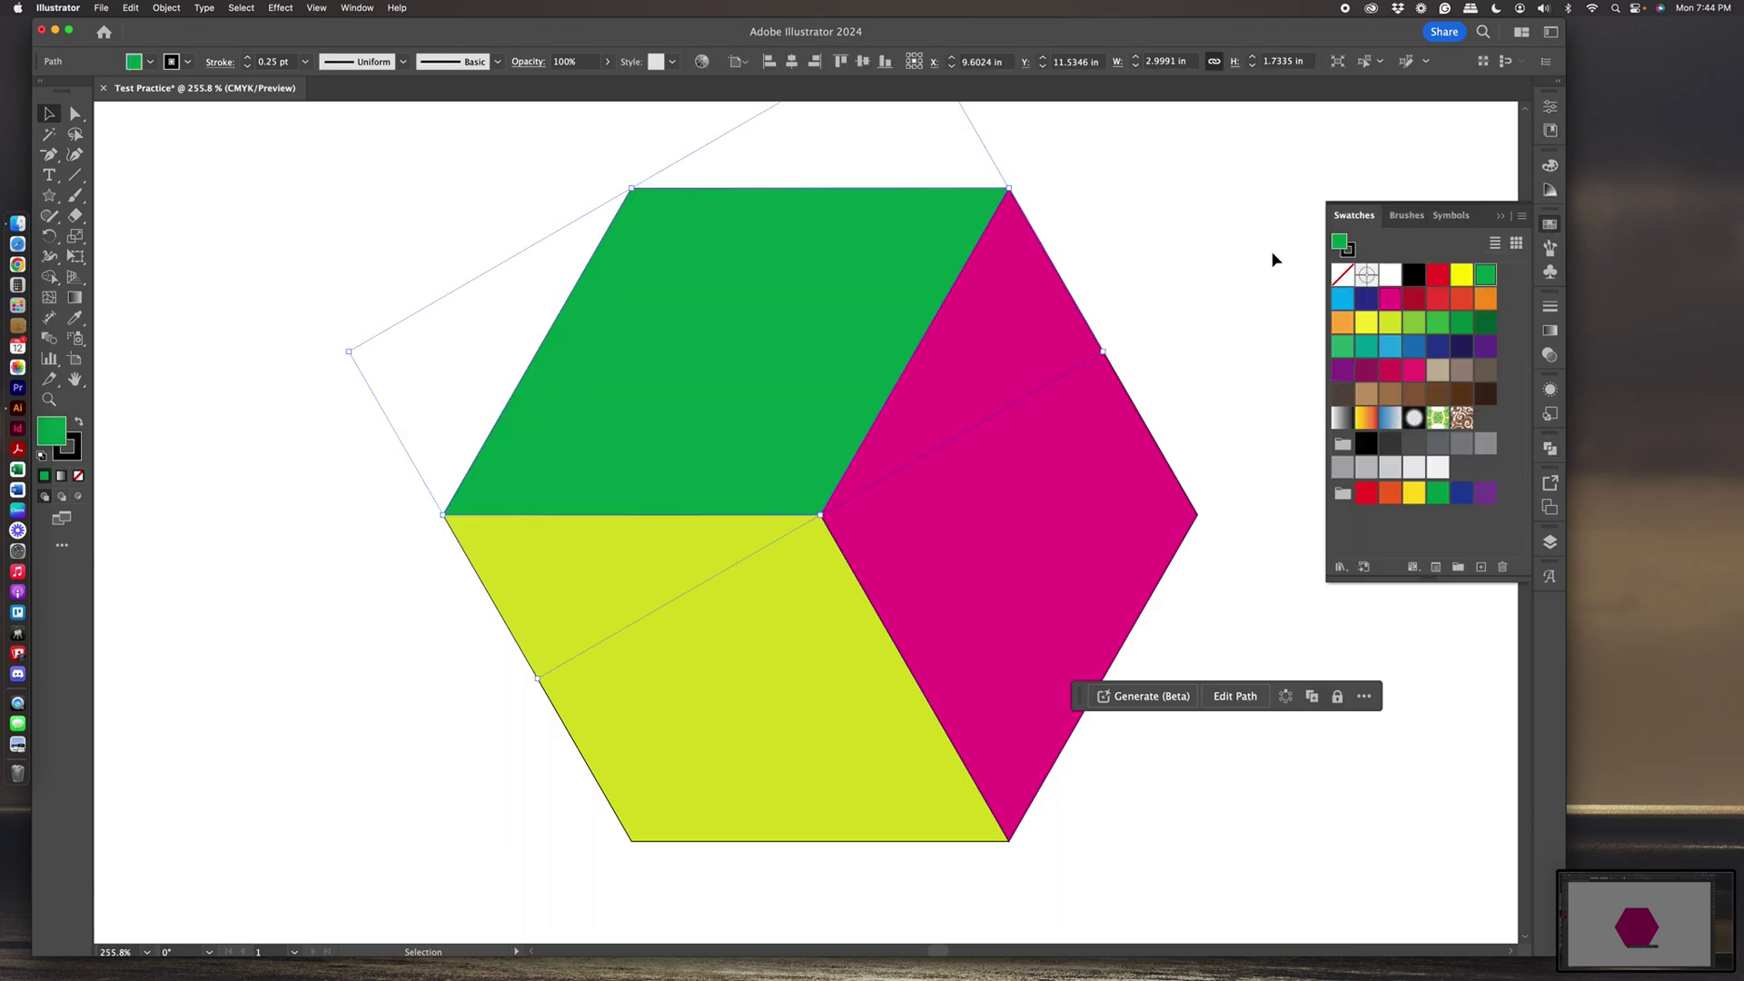
pyautogui.click(1218, 248)
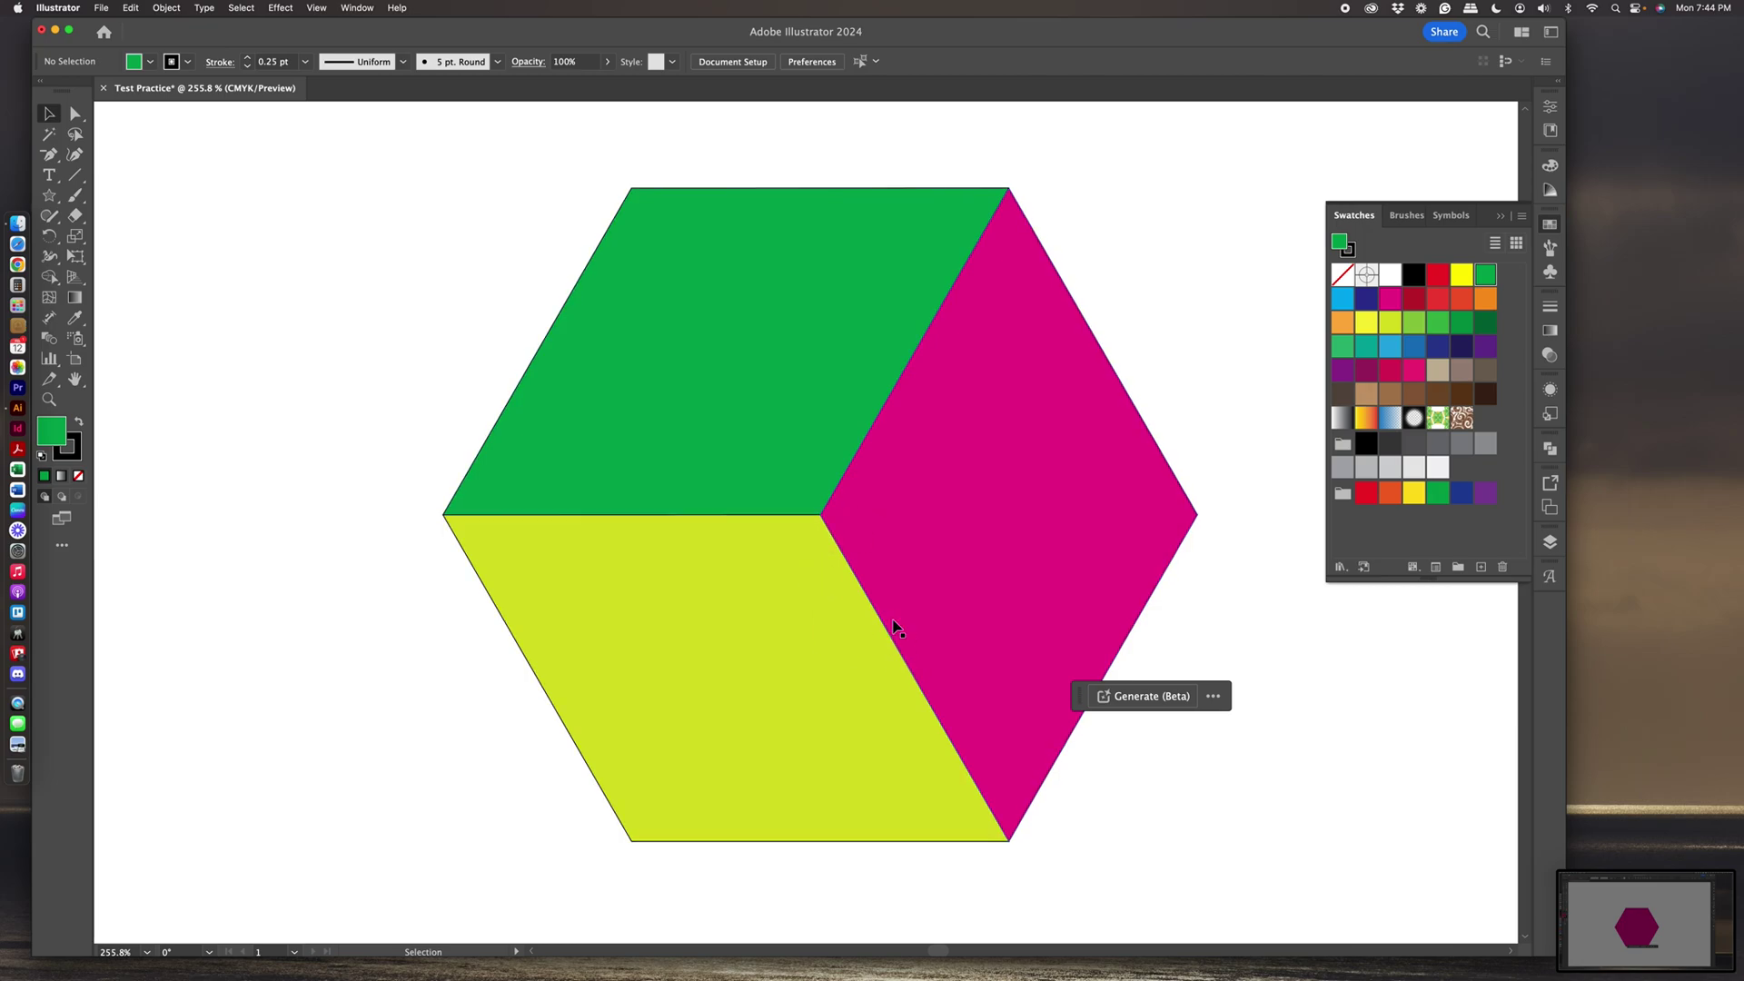
# Select the green, yellow-green and magenta diamonds together and group them into one cube-like hexagon.
pyautogui.hscroll(5, 700, 379)
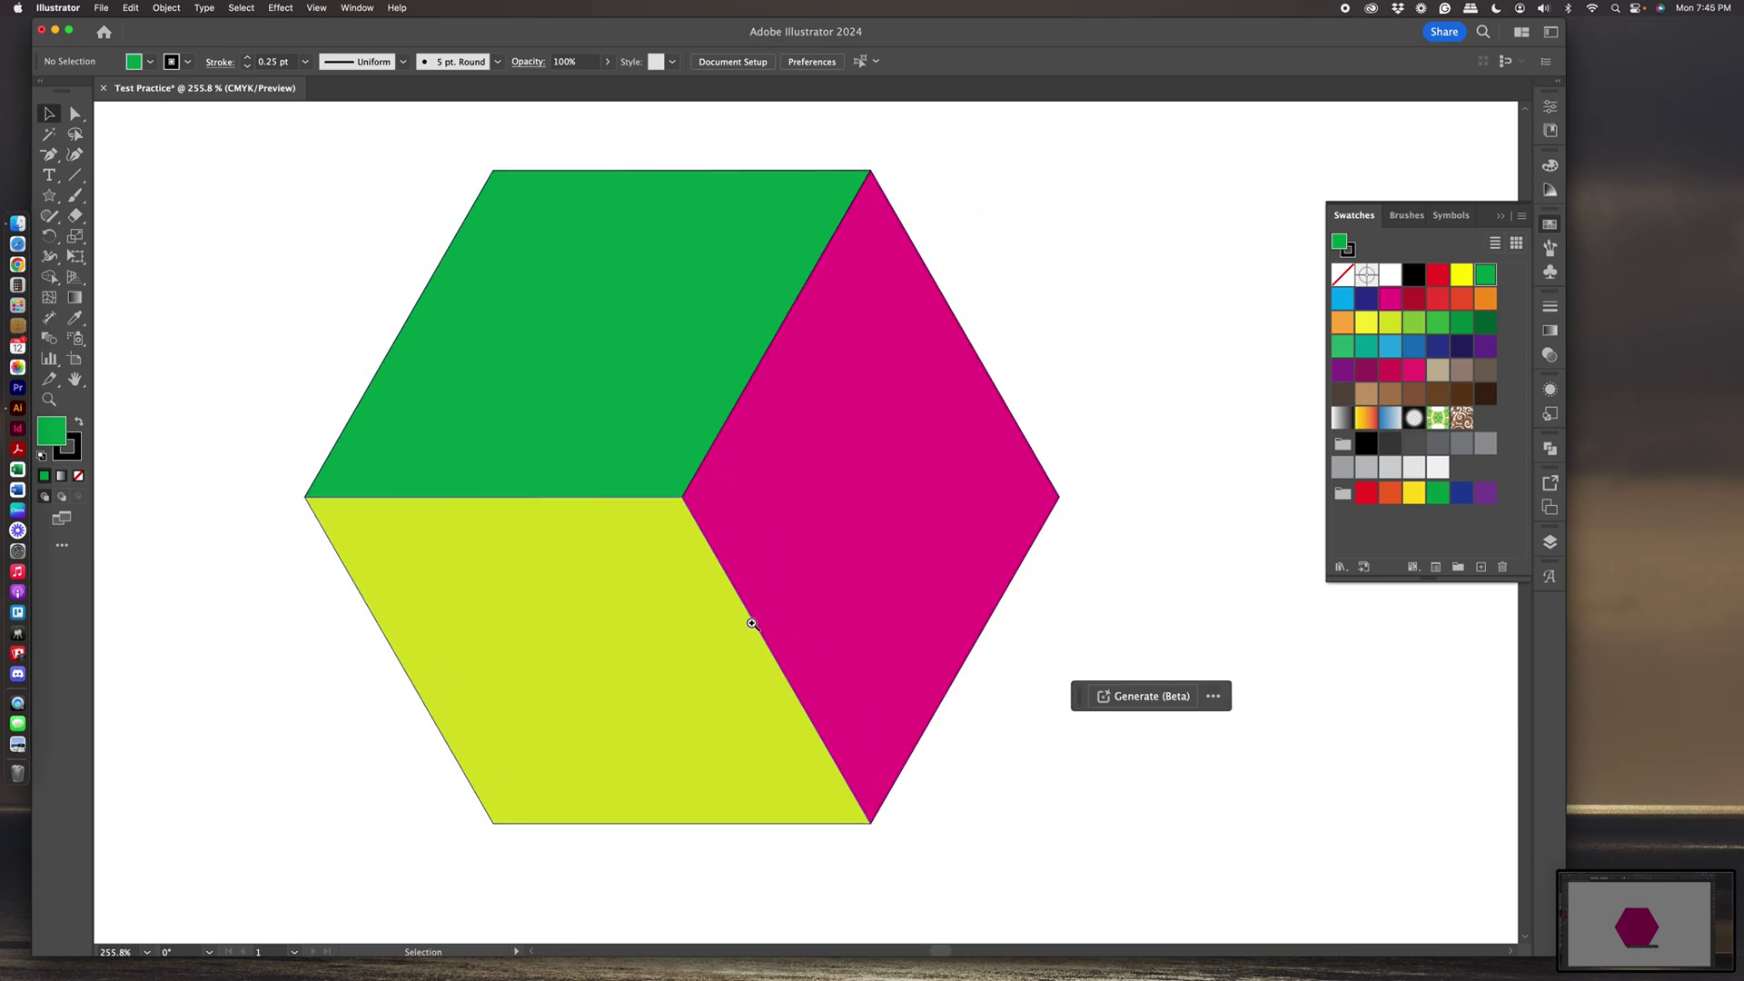
pyautogui.press('z')
pyautogui.moveTo(797, 616); pyautogui.dragTo(634, 455)
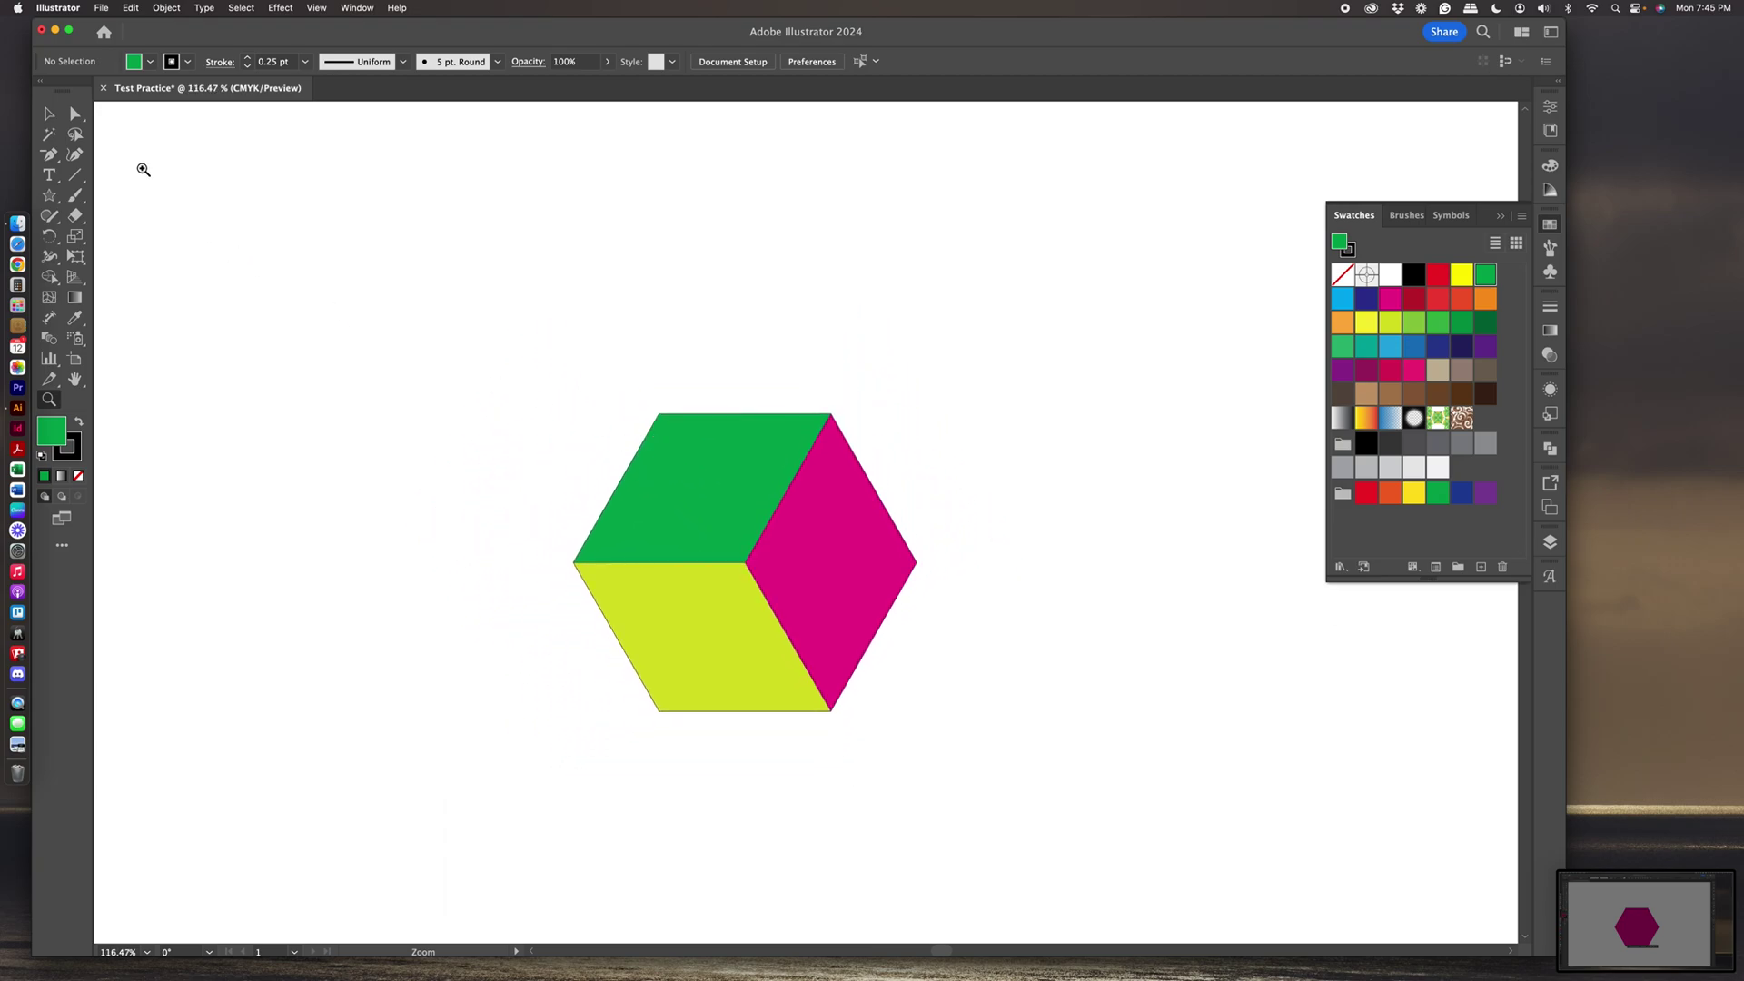
pyautogui.click(52, 115)
pyautogui.moveTo(521, 397); pyautogui.dragTo(738, 578)
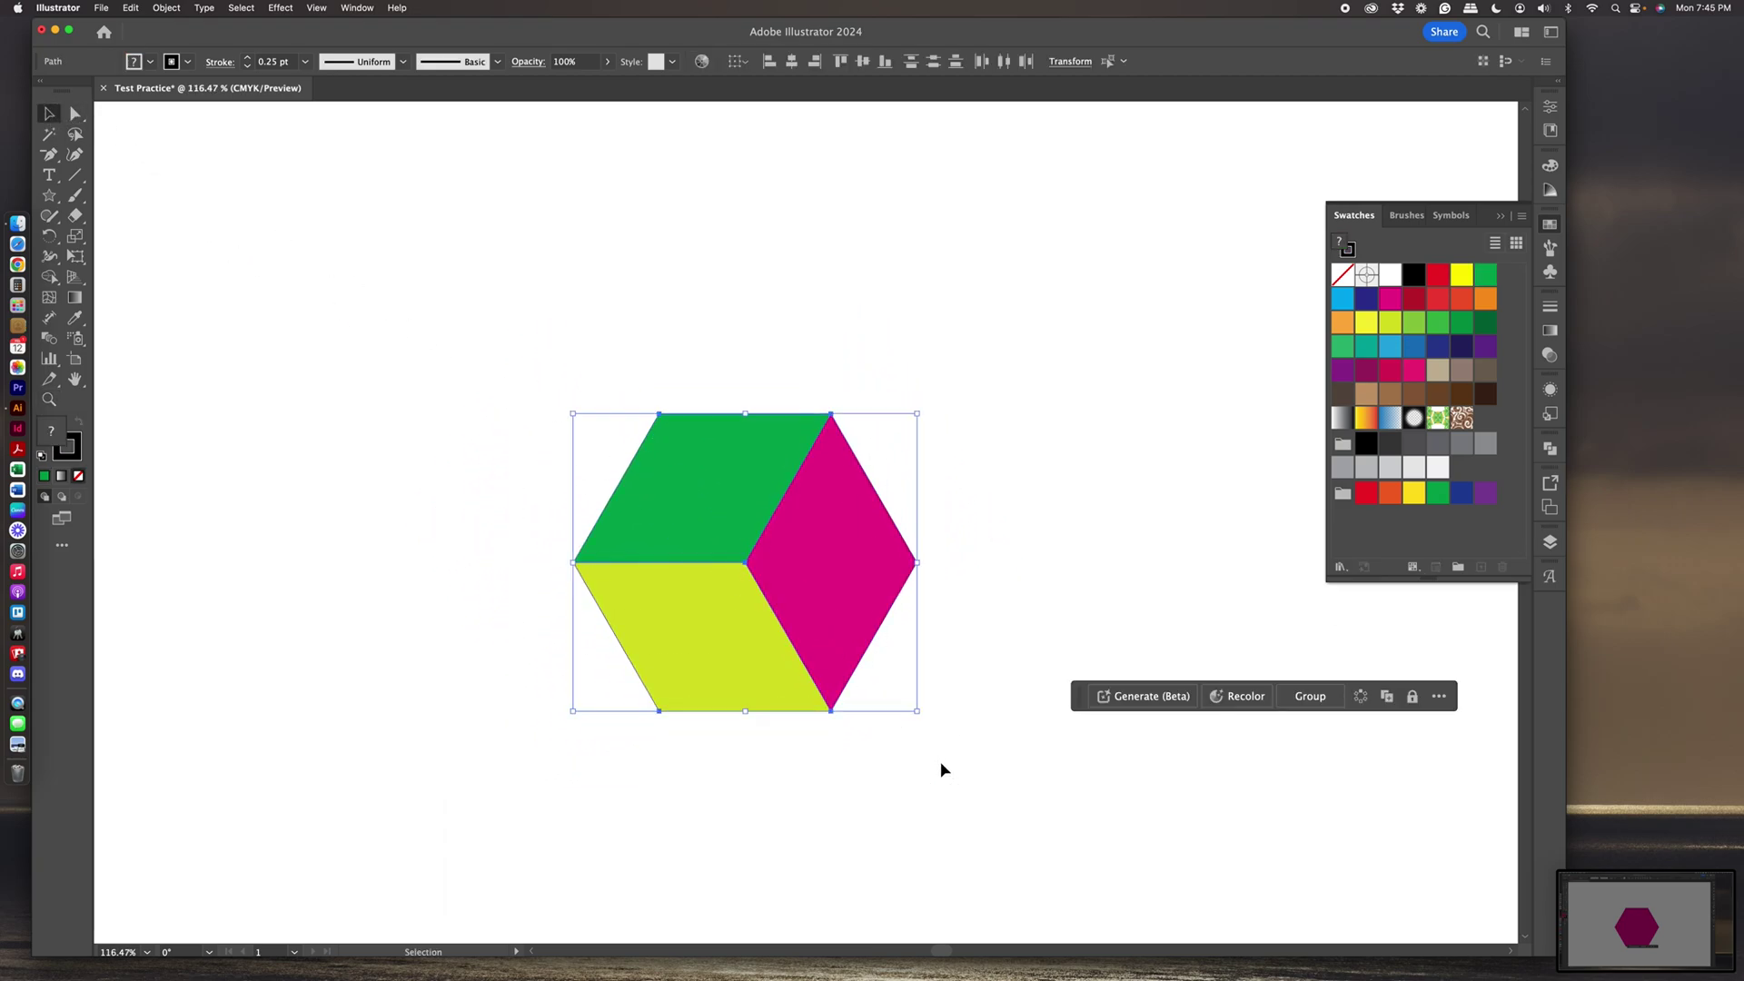
pyautogui.click(1309, 696)
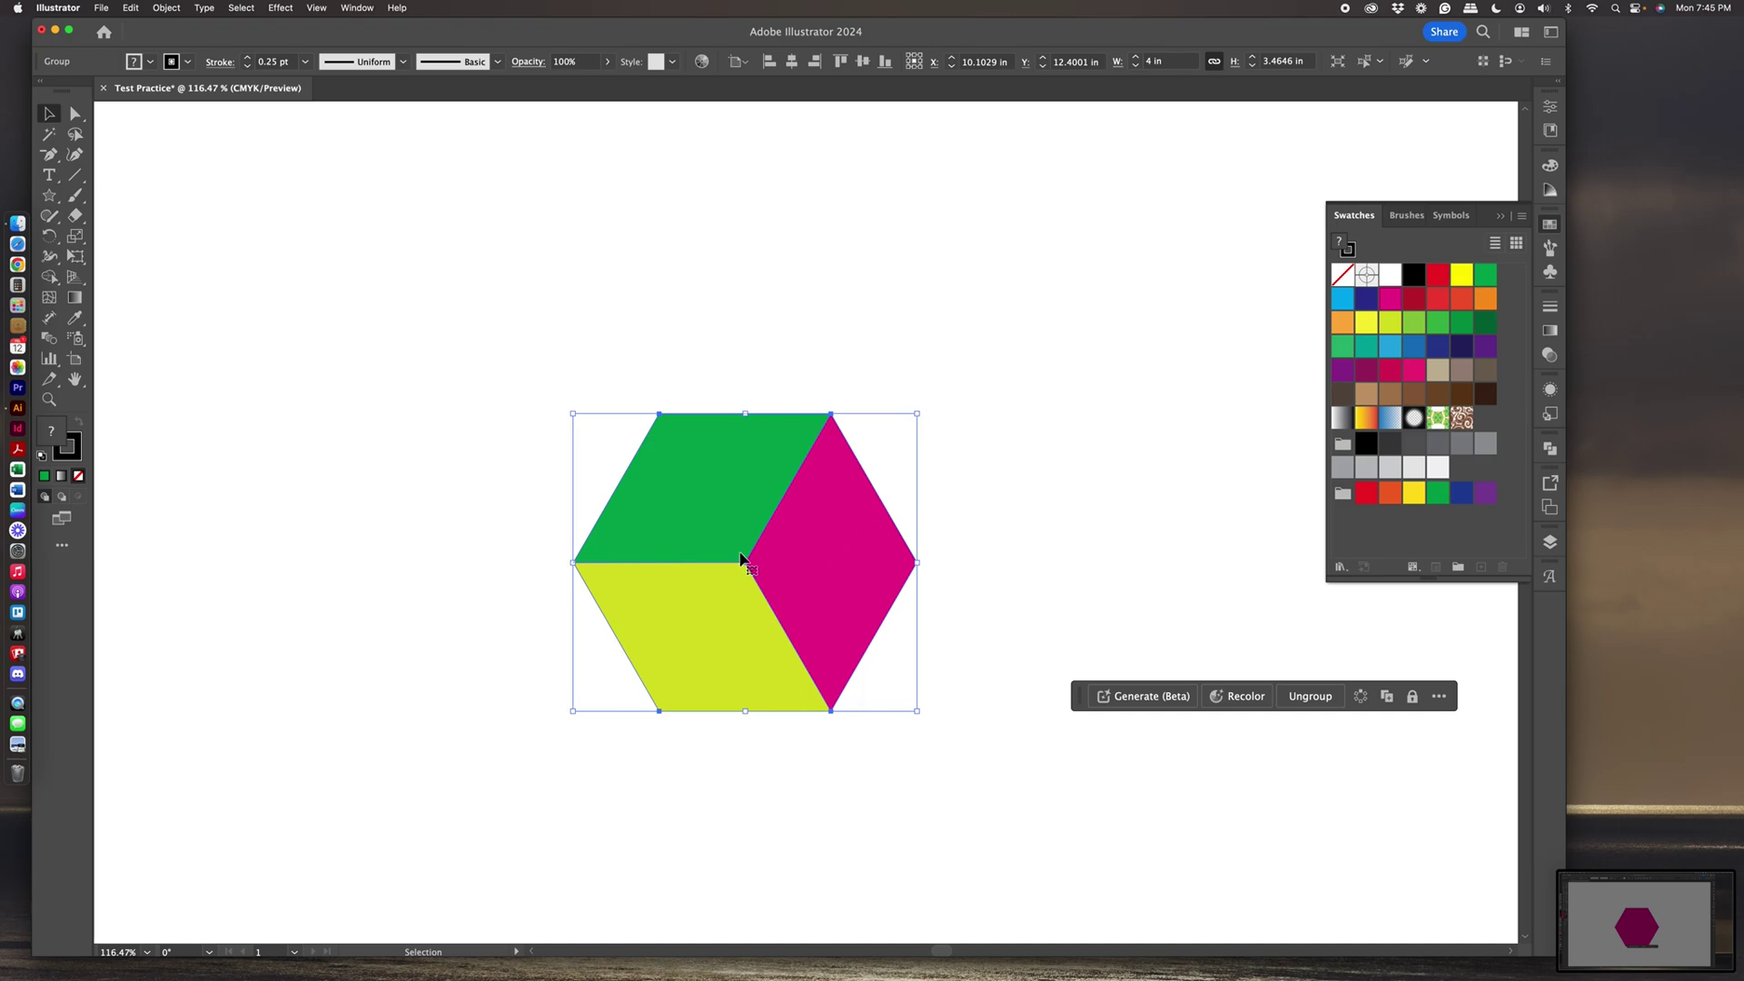
# Duplicate the grouped cube three times, fitting the copies edge to edge at its upper right, lower right and directly below.
pyautogui.moveTo(742, 558); pyautogui.dragTo(729, 838)
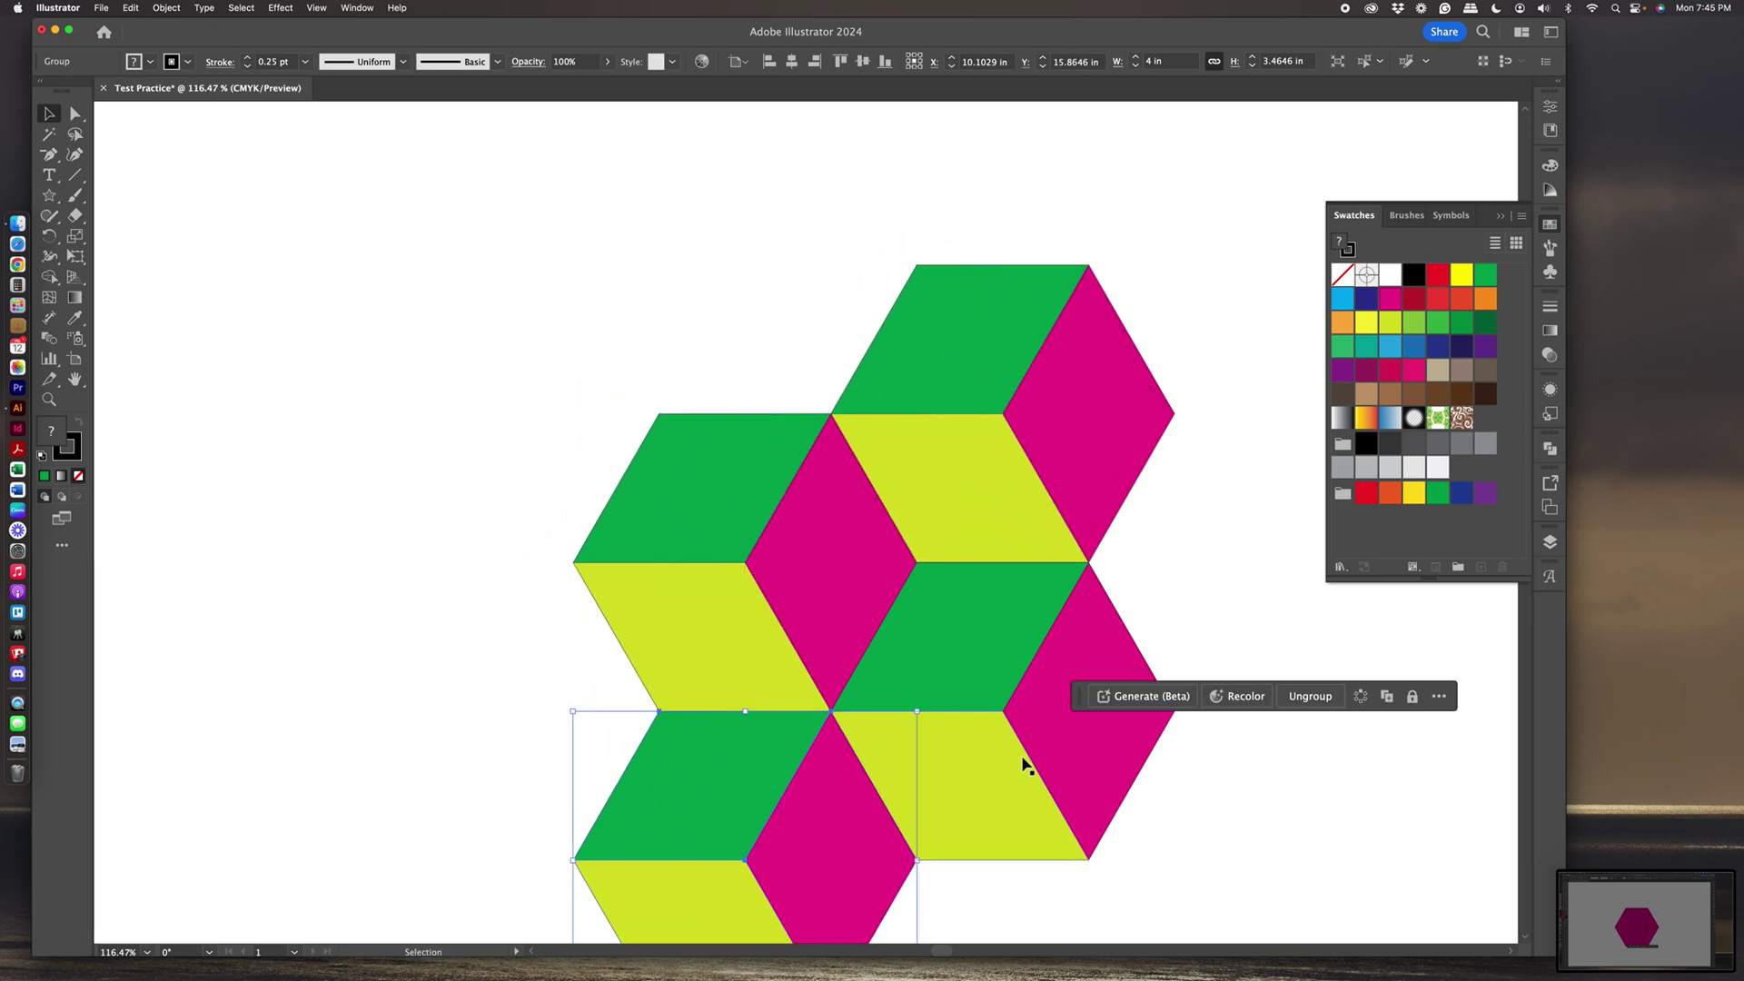
pyautogui.scroll(-5, 1024, 759)
pyautogui.hscroll(5, 1023, 759)
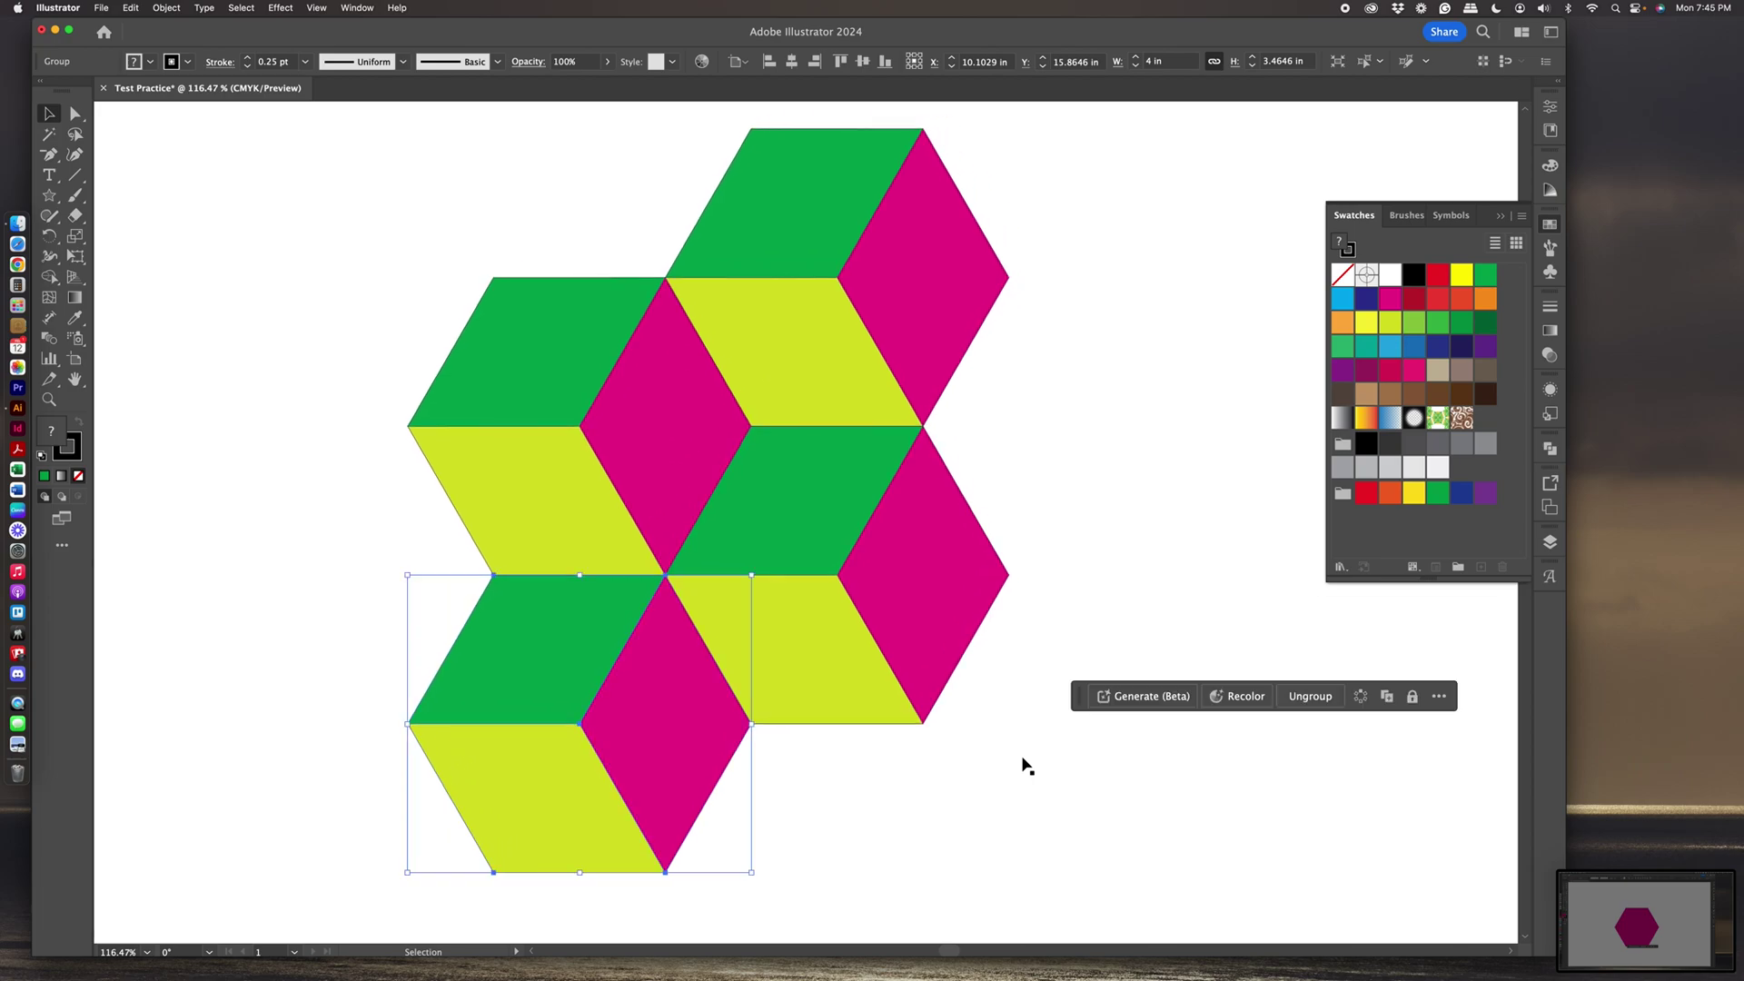